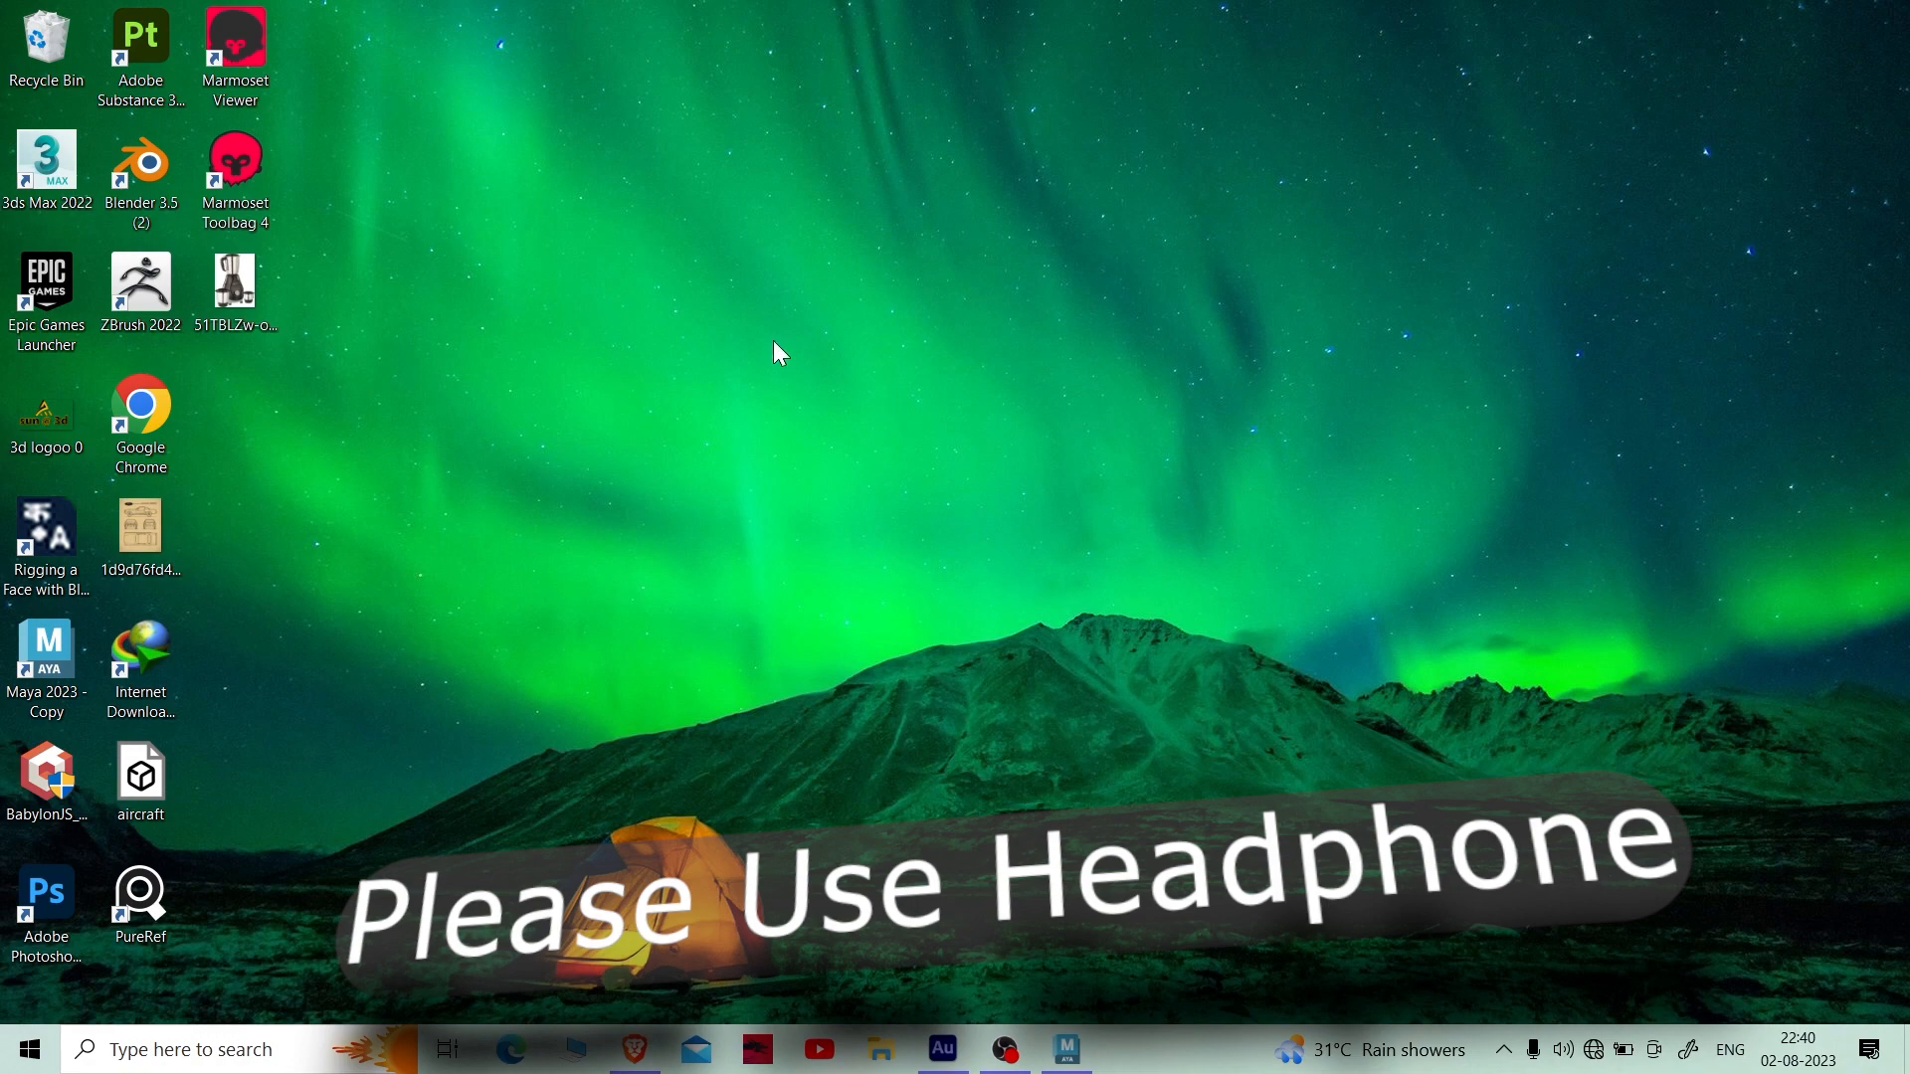
# - Switch to Maya and open the recent scene class 2.mb
pyautogui.rightClick(773, 340)
pyautogui.click(825, 415)
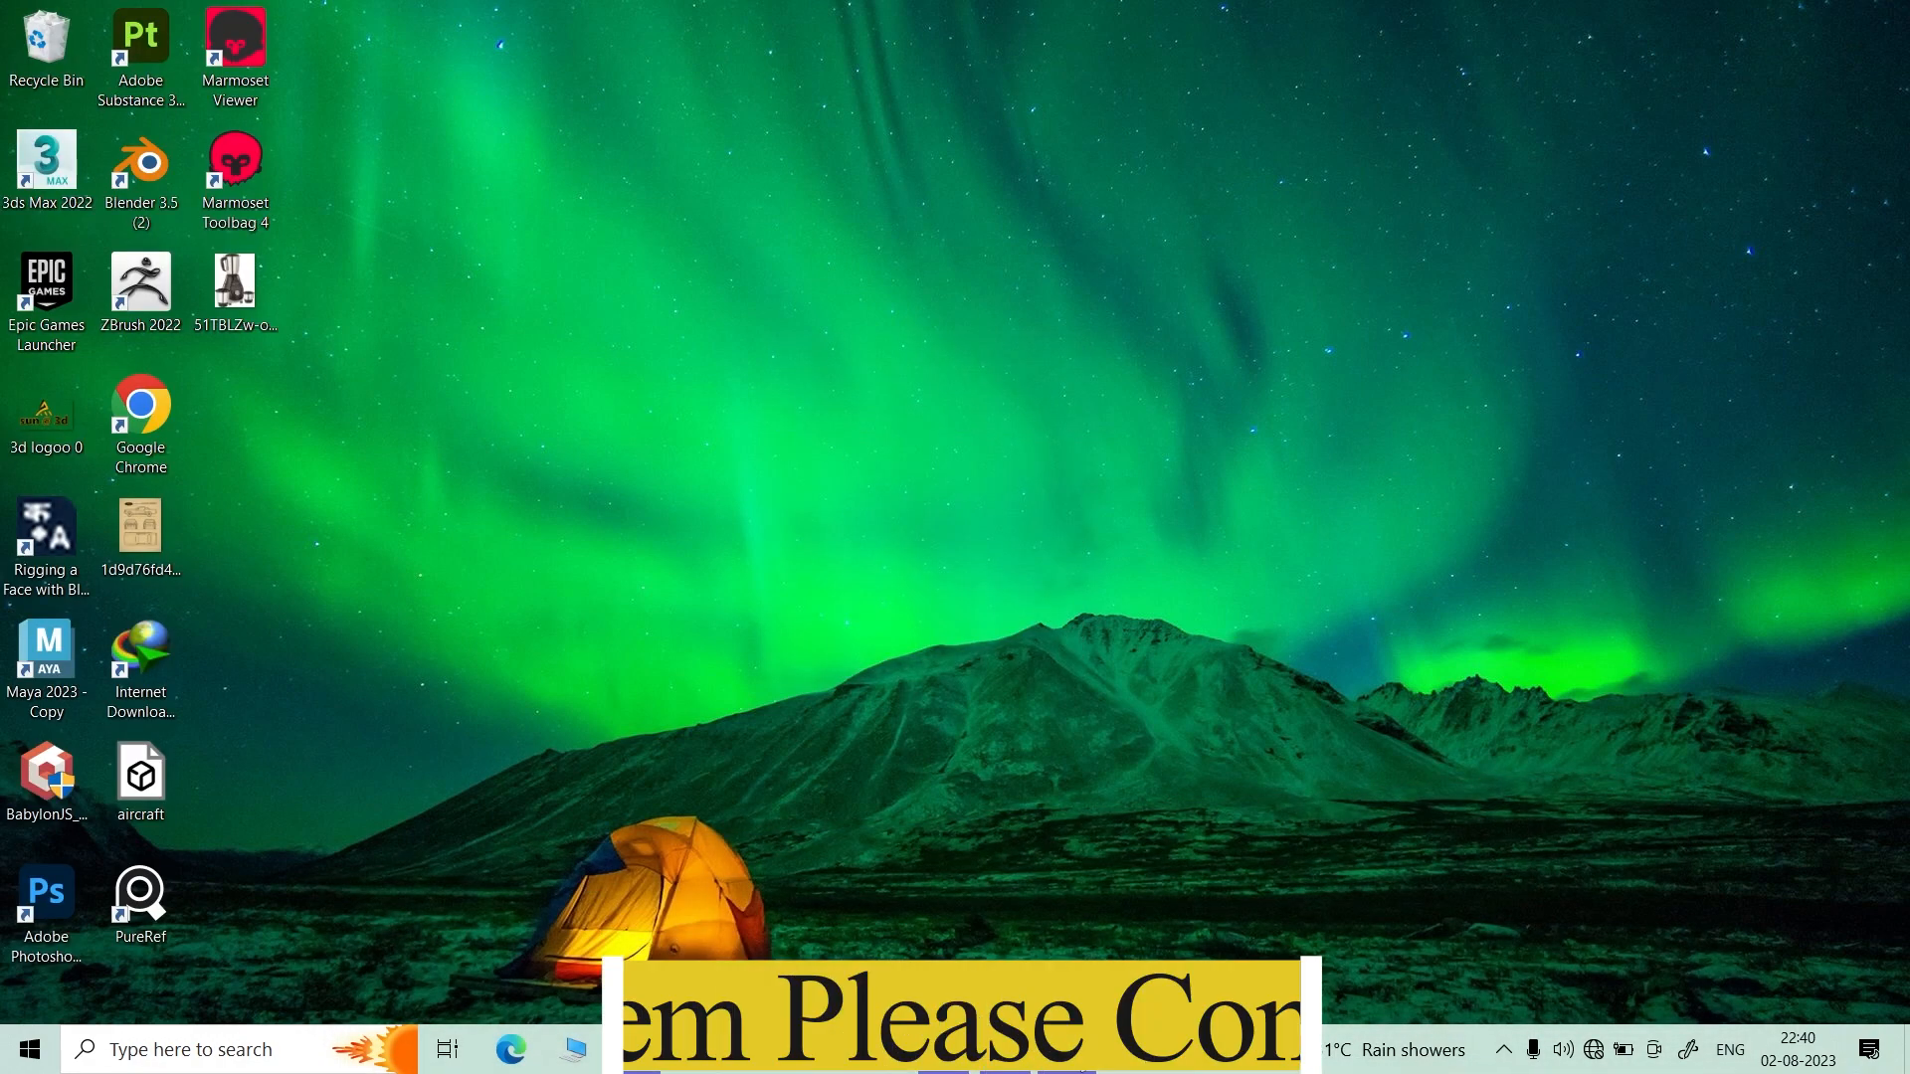
pyautogui.click(1068, 1050)
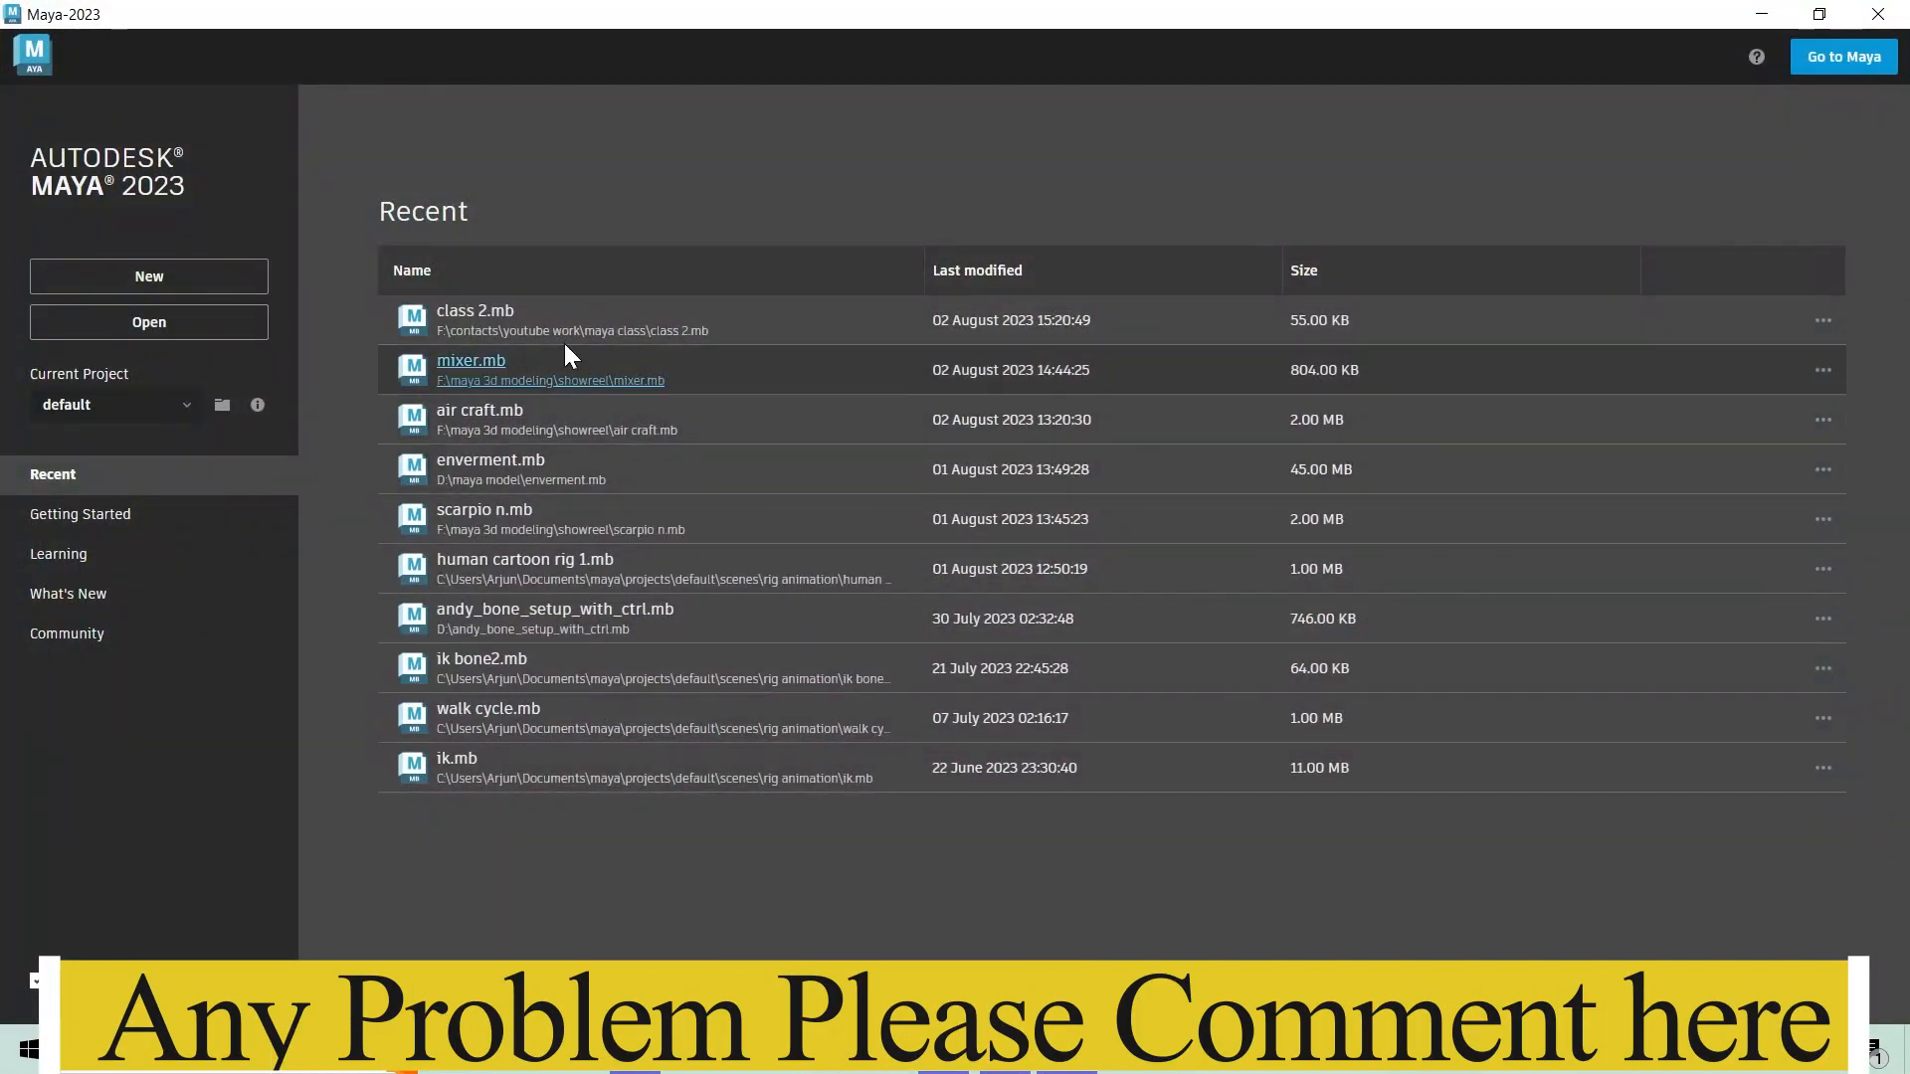
pyautogui.click(471, 314)
# - Delete the vase-shaped mesh from the scene and frame the empty grid
pyautogui.click(889, 632)
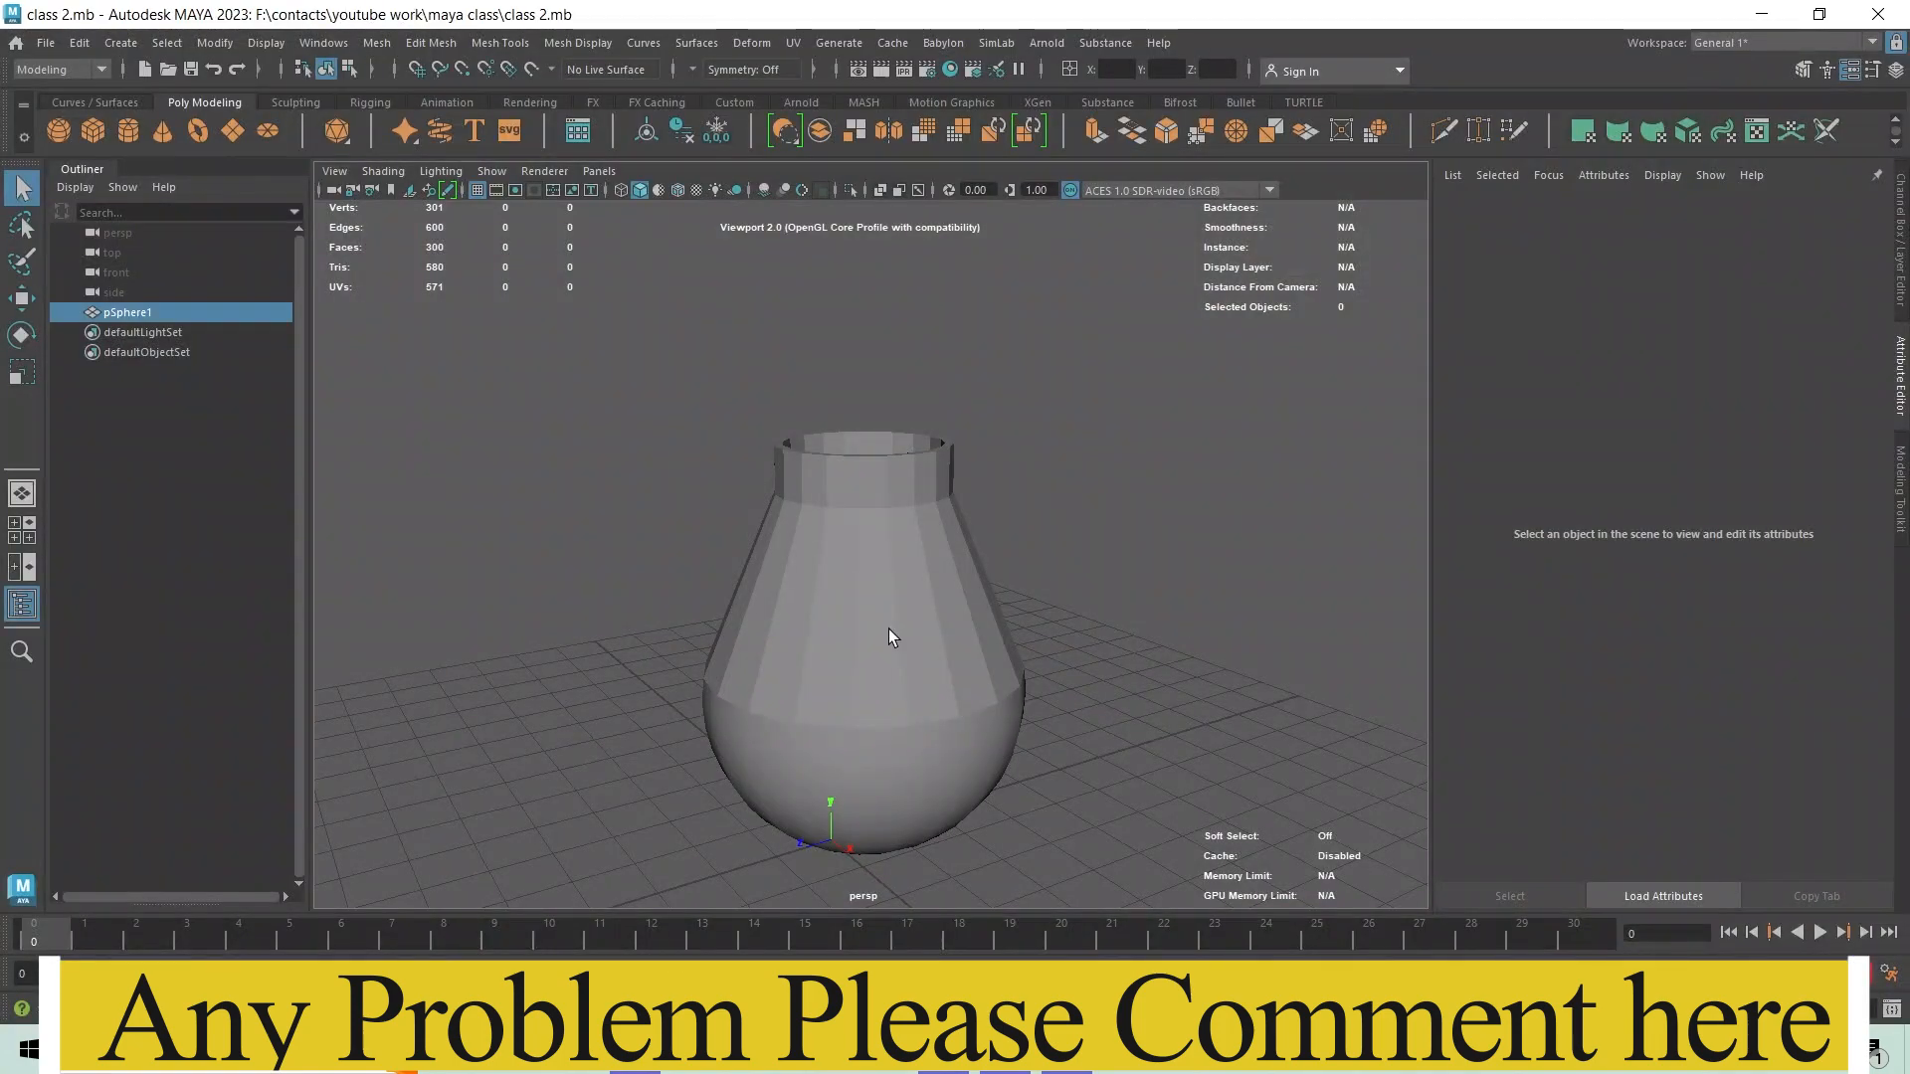
pyautogui.press('Delete')
pyautogui.press('w')
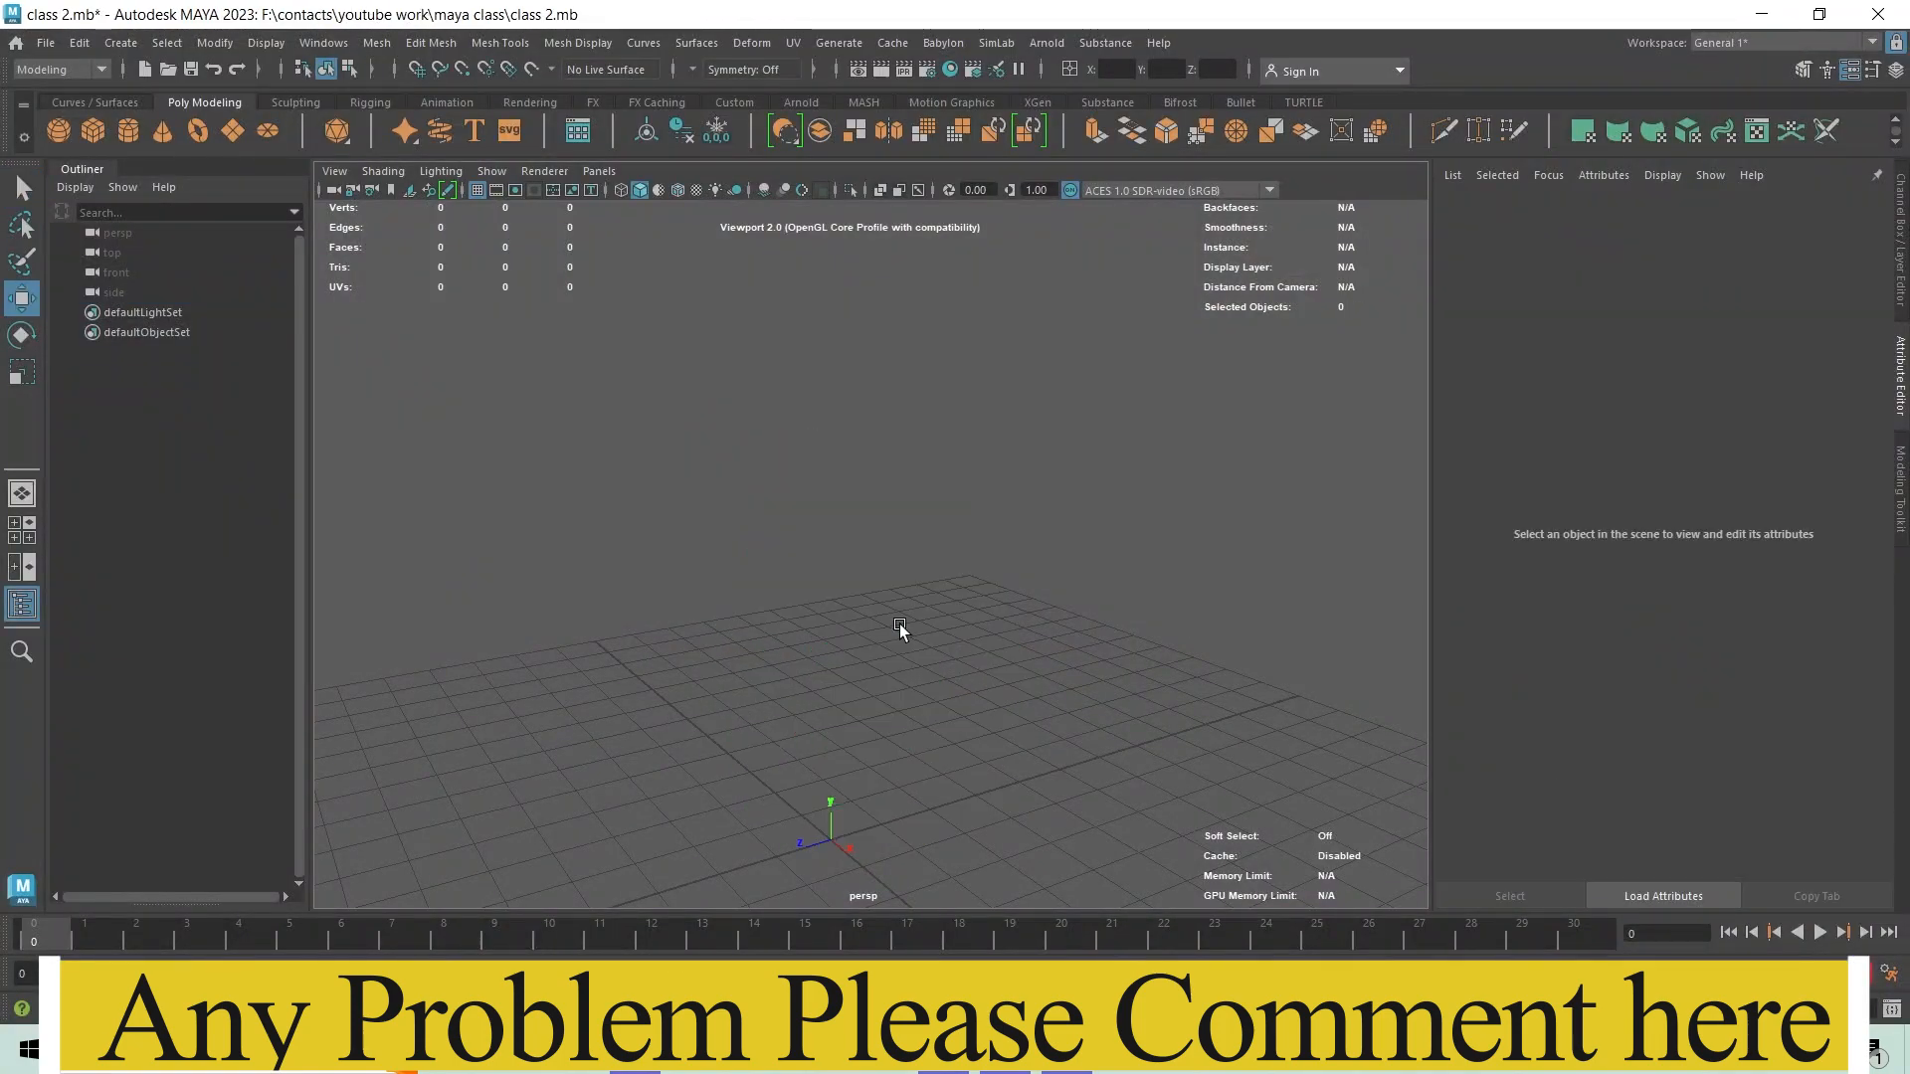
pyautogui.press('a')
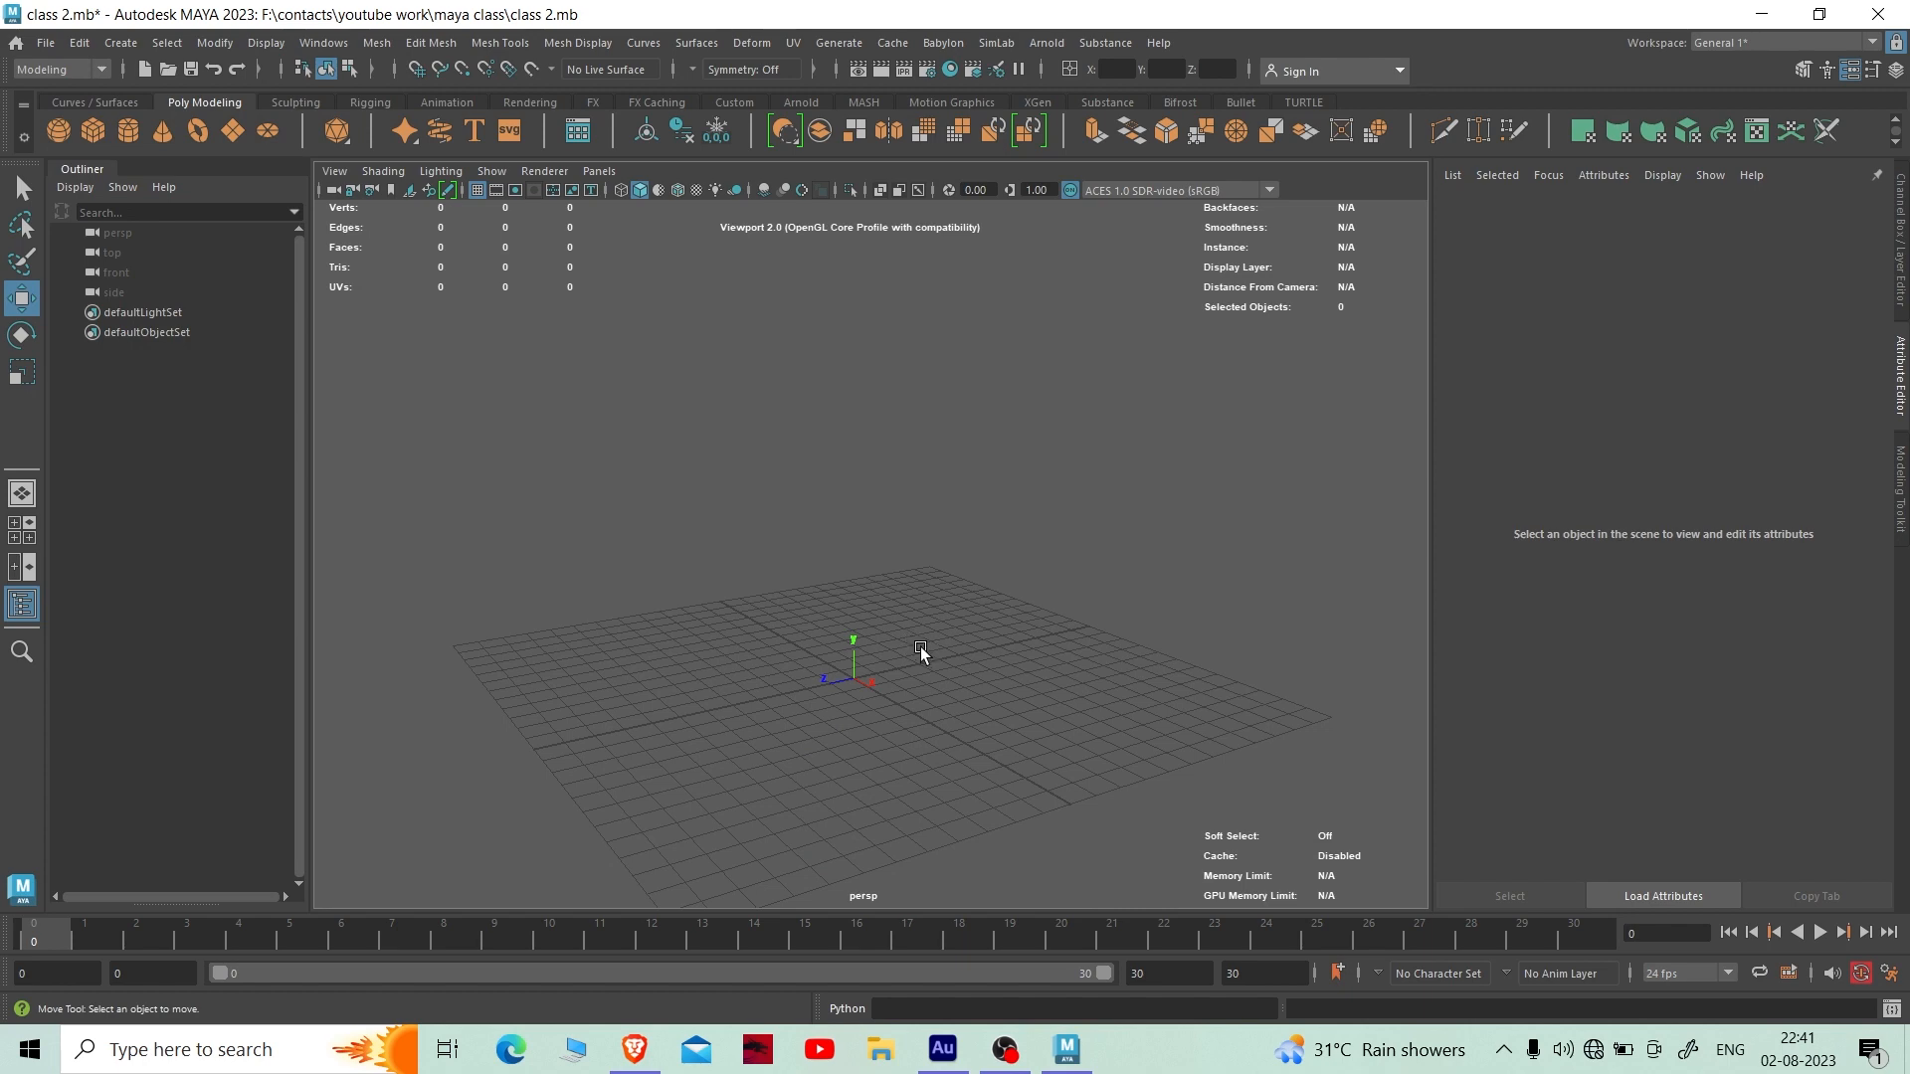
pyautogui.press('space')
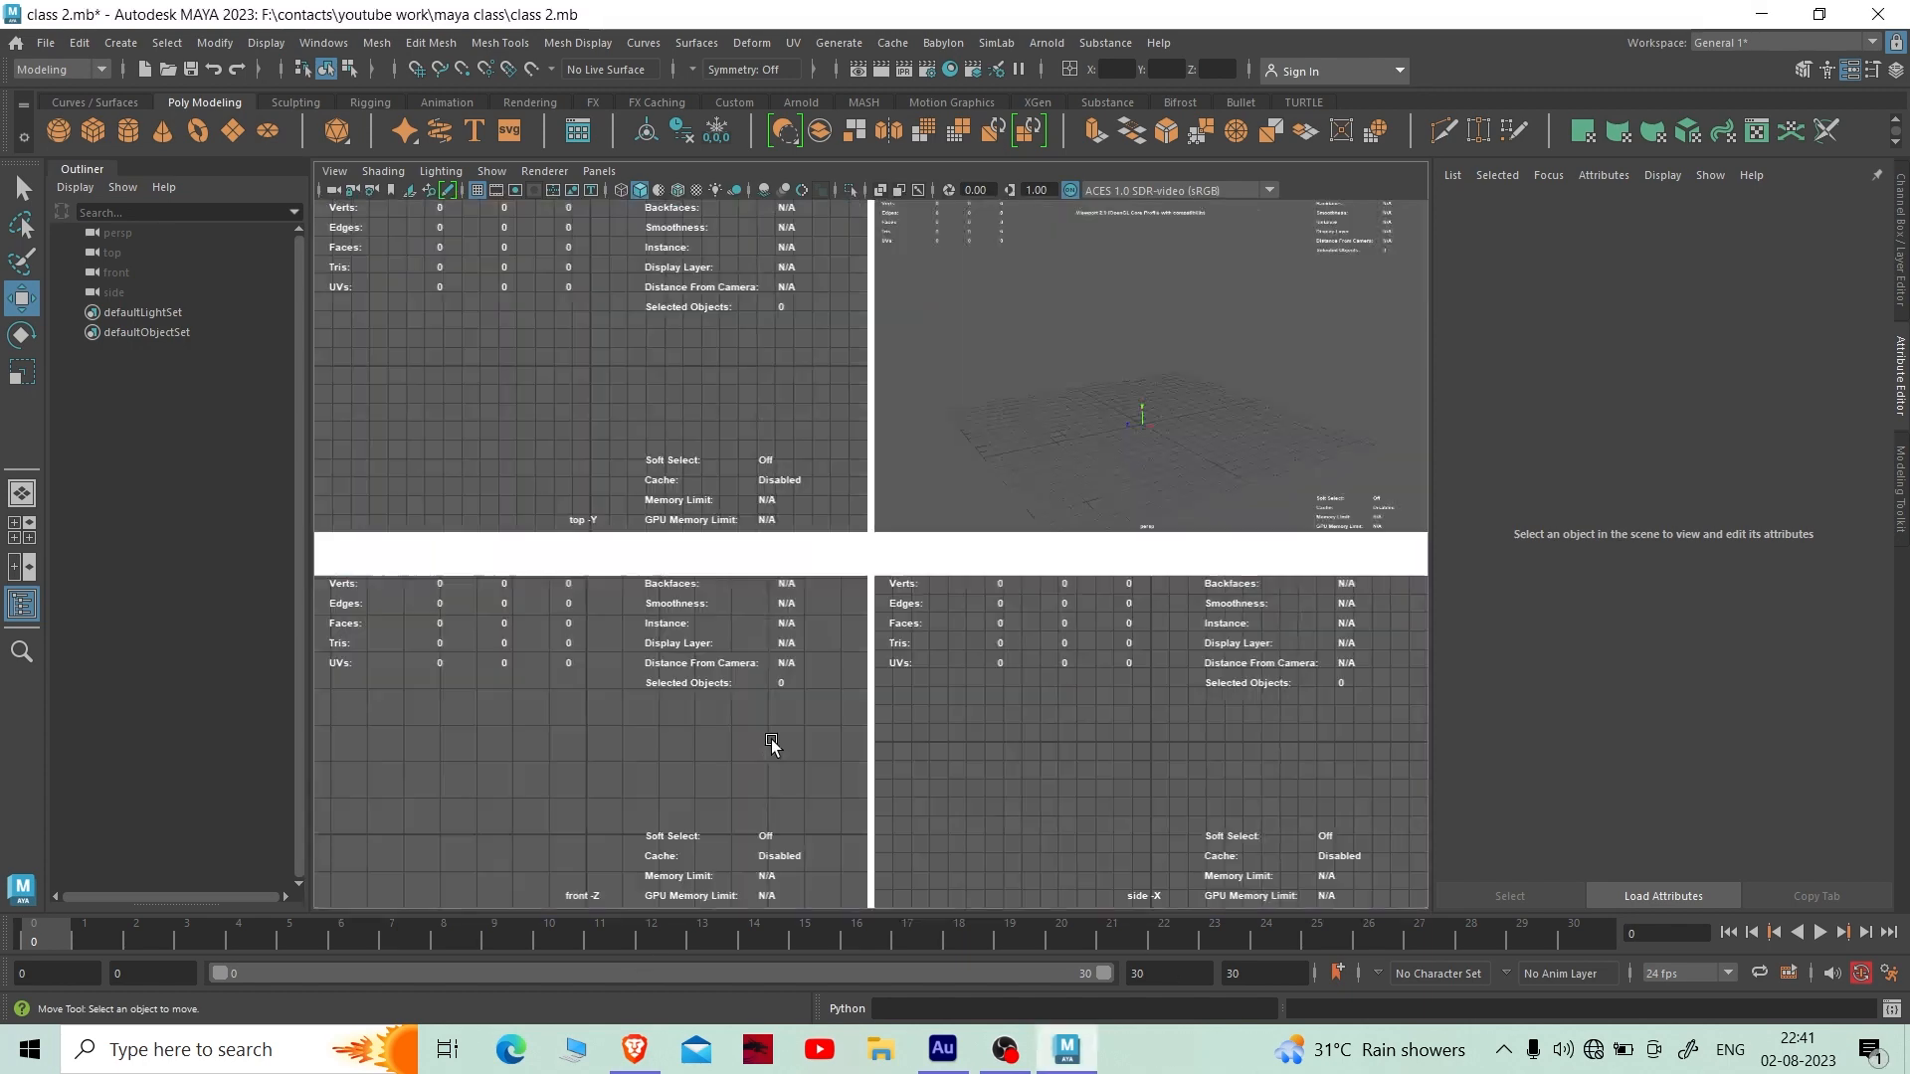
pyautogui.press('space')
pyautogui.scroll(4, 907, 632)
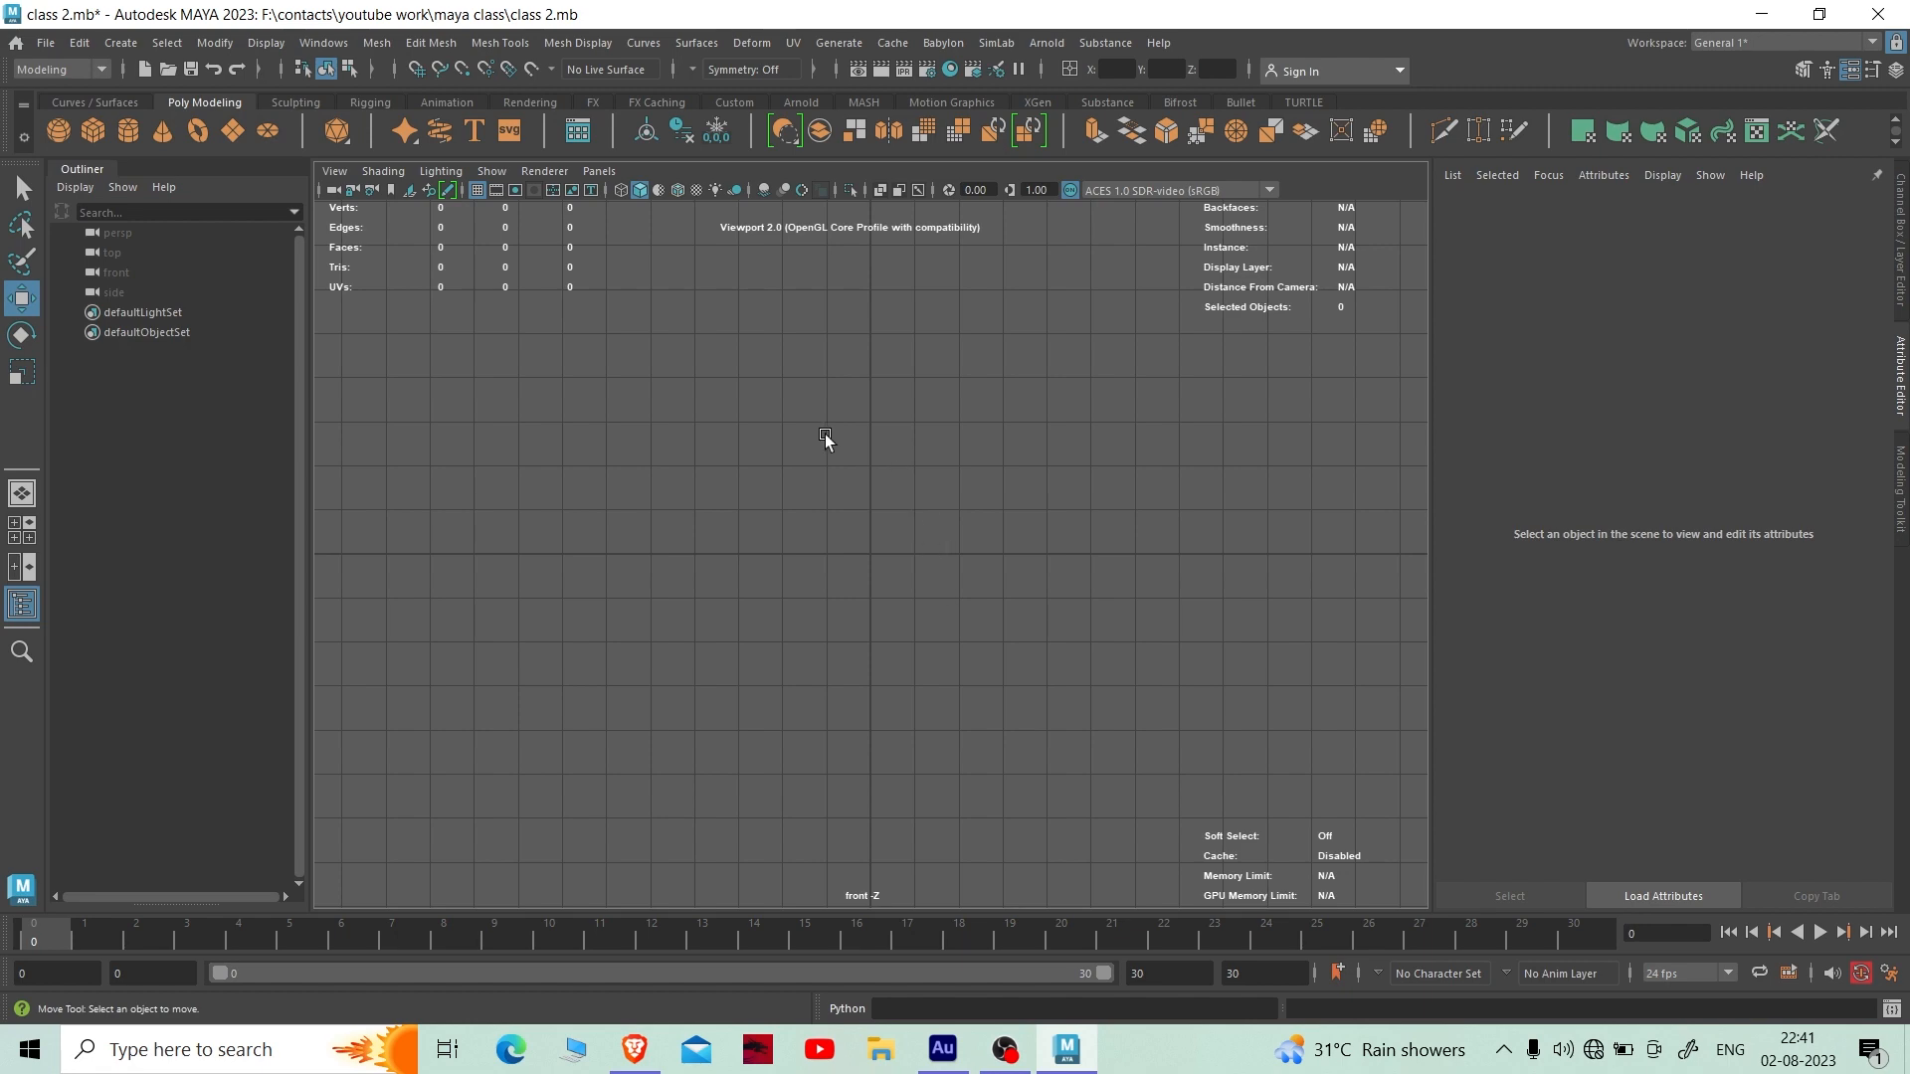
pyautogui.press('space')
pyautogui.press('space')
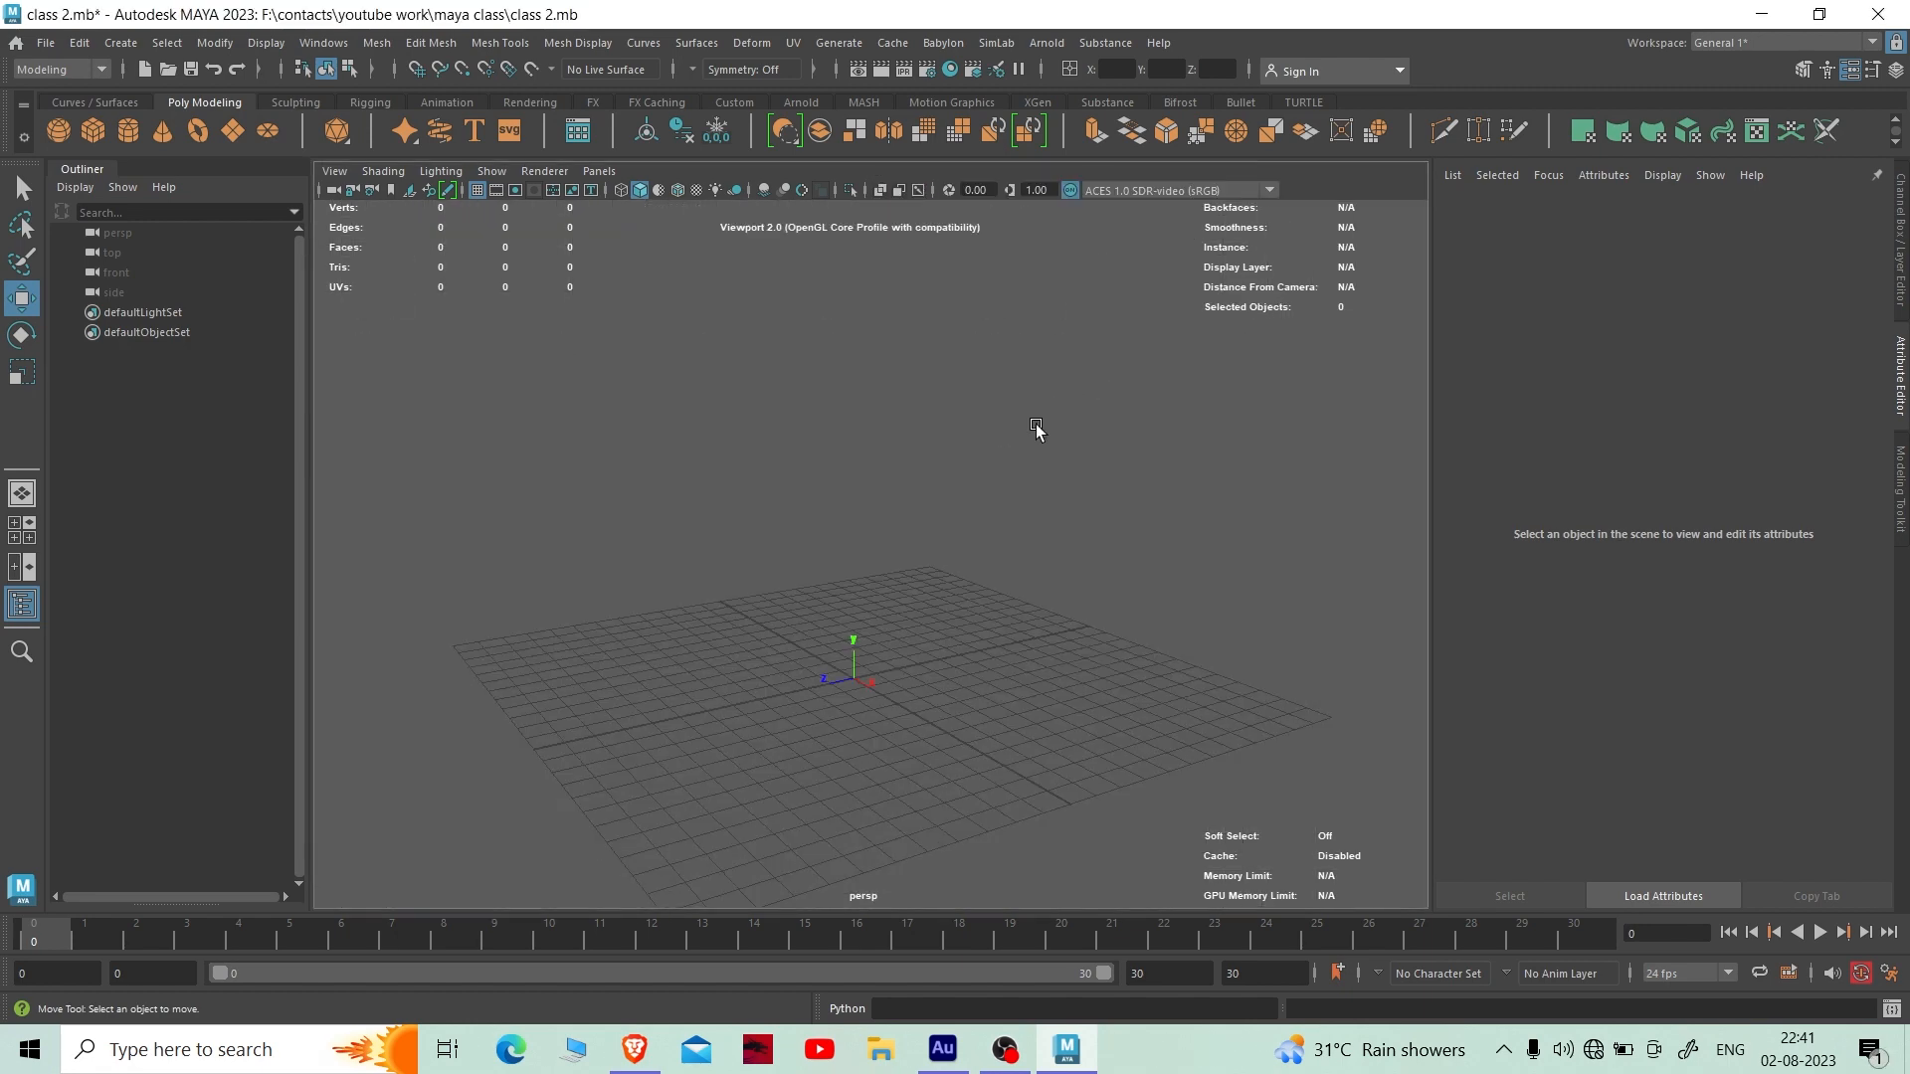
pyautogui.keyDown('alt'); pyautogui.moveTo(1069, 532); pyautogui.dragTo(964, 569); pyautogui.keyUp('alt')
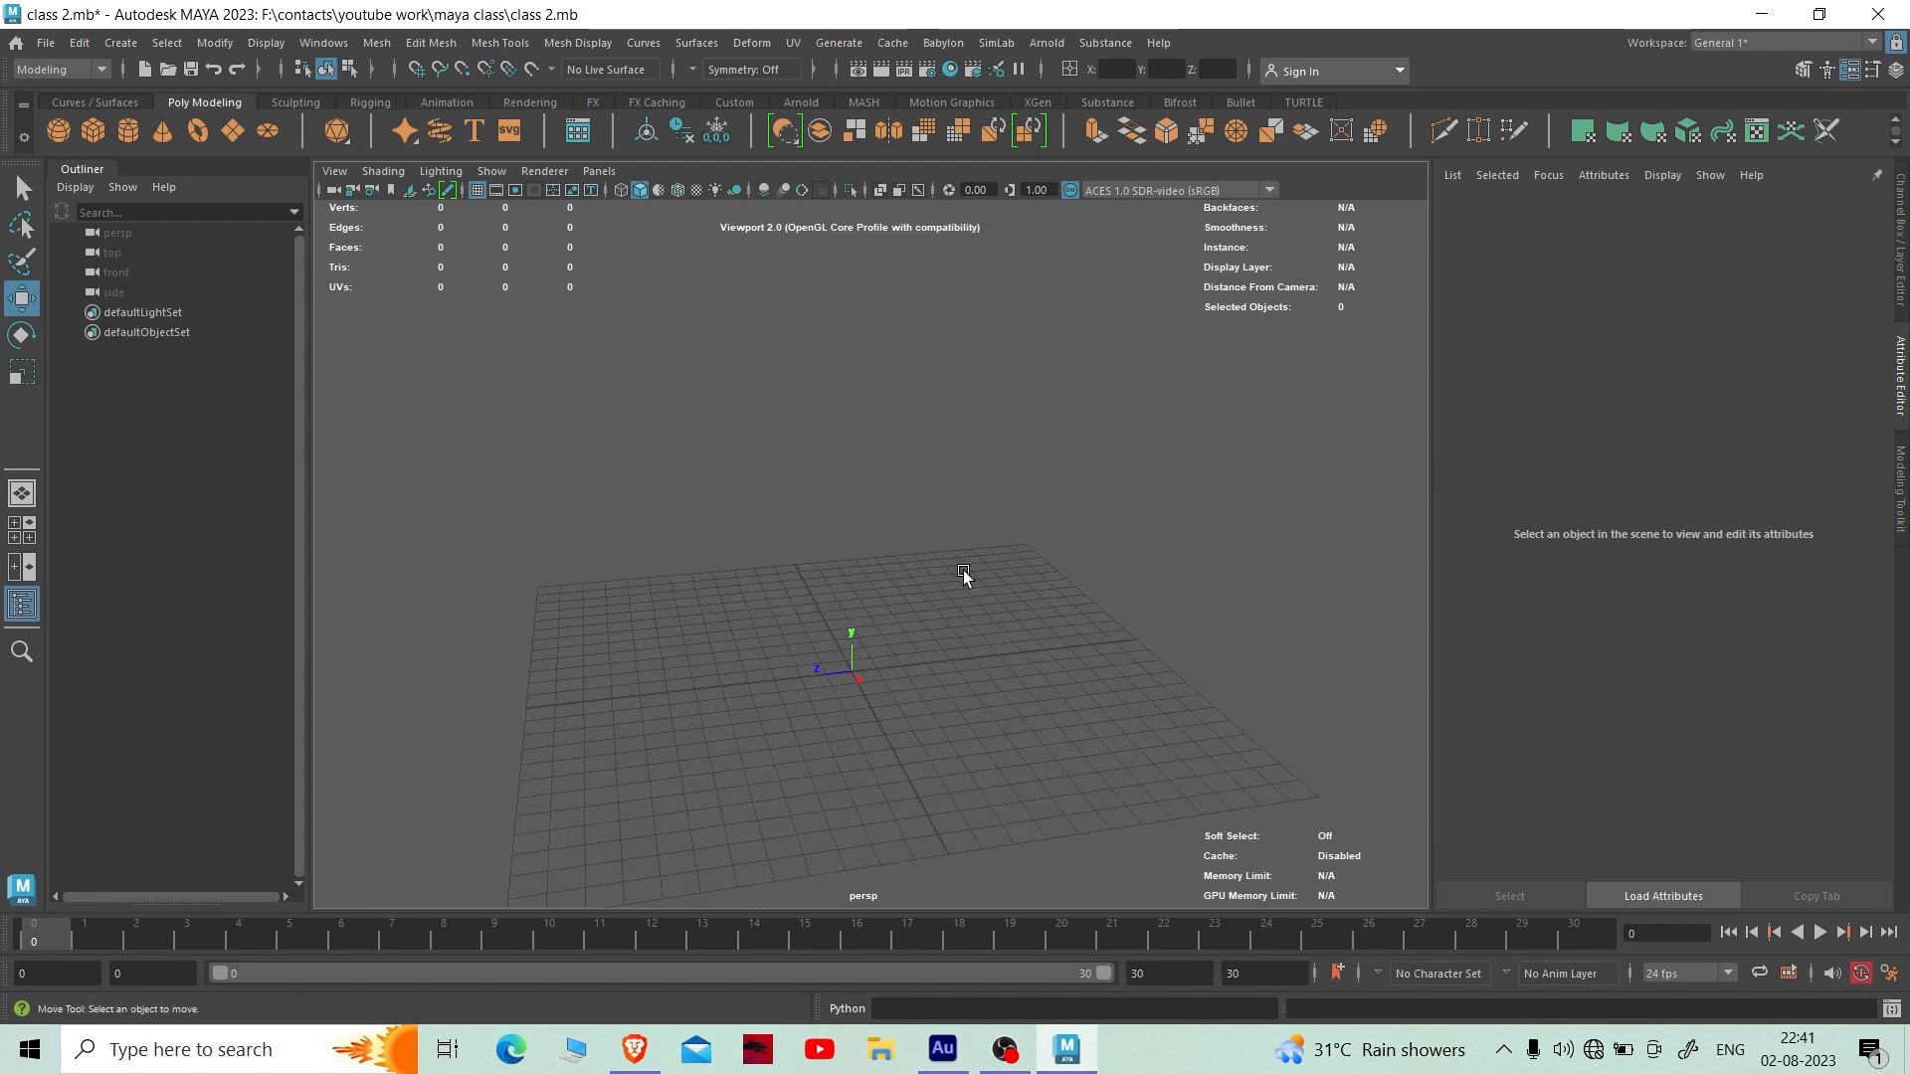
pyautogui.keyDown('alt'); pyautogui.moveTo(960, 578); pyautogui.dragTo(874, 691); pyautogui.keyUp('alt')
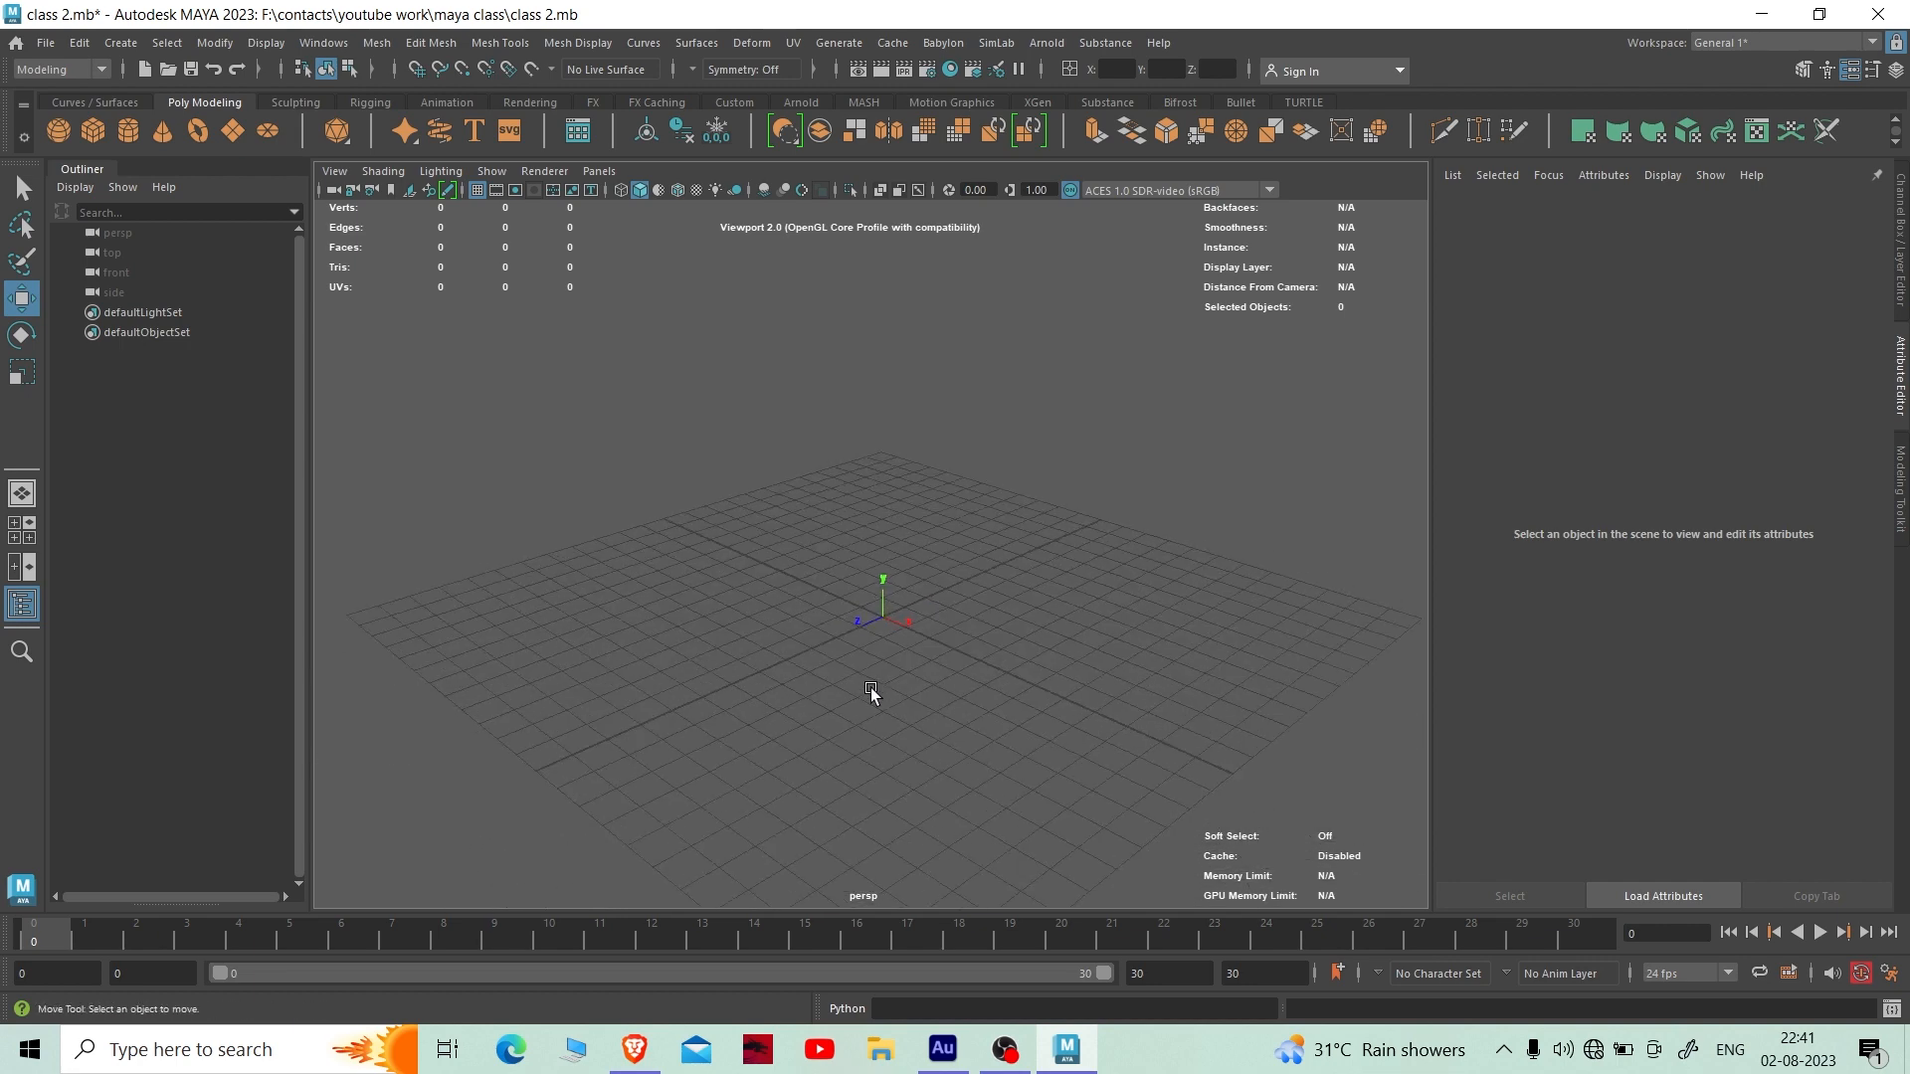
# - Import the TT-33 blueprint d8ff580e53480bcf774ebf644b7a4af5.png from the D: drive as an image plane in the front view
pyautogui.press('space')
pyautogui.press('space')
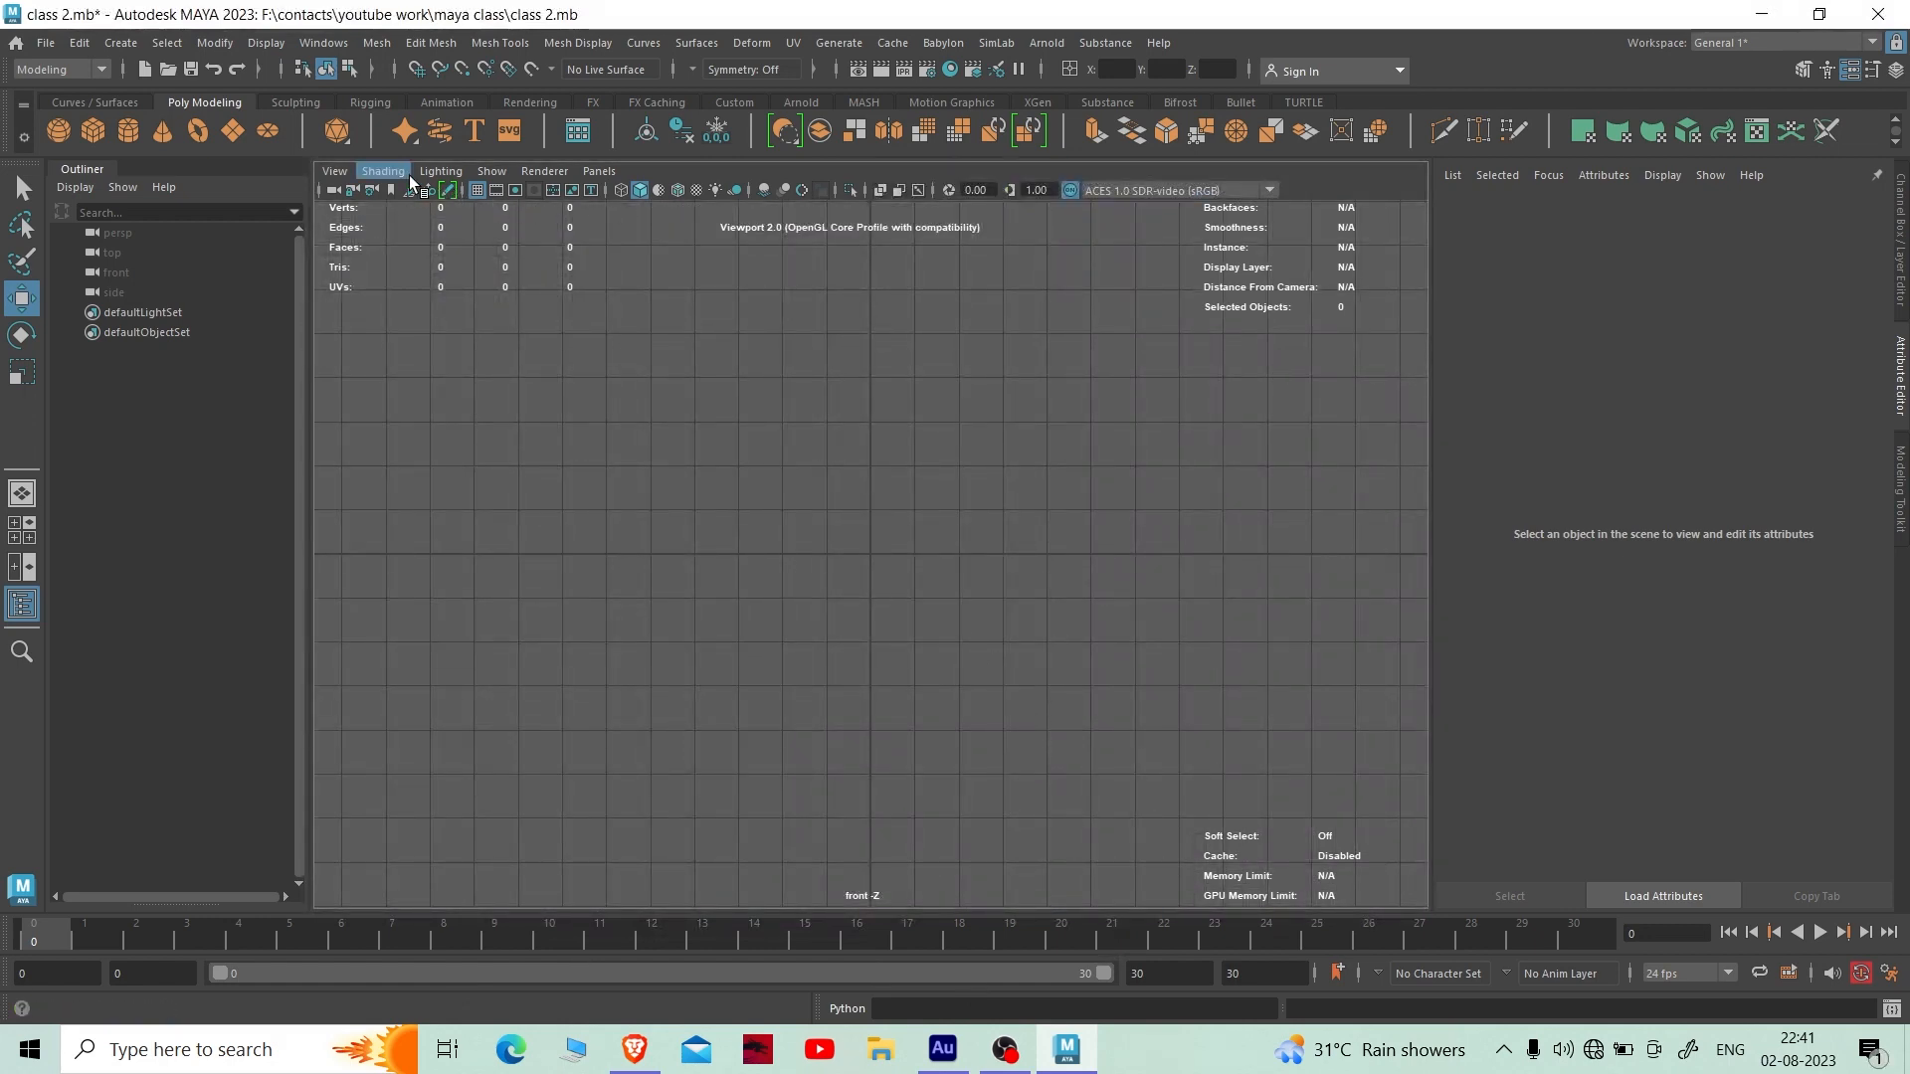
pyautogui.click(334, 175)
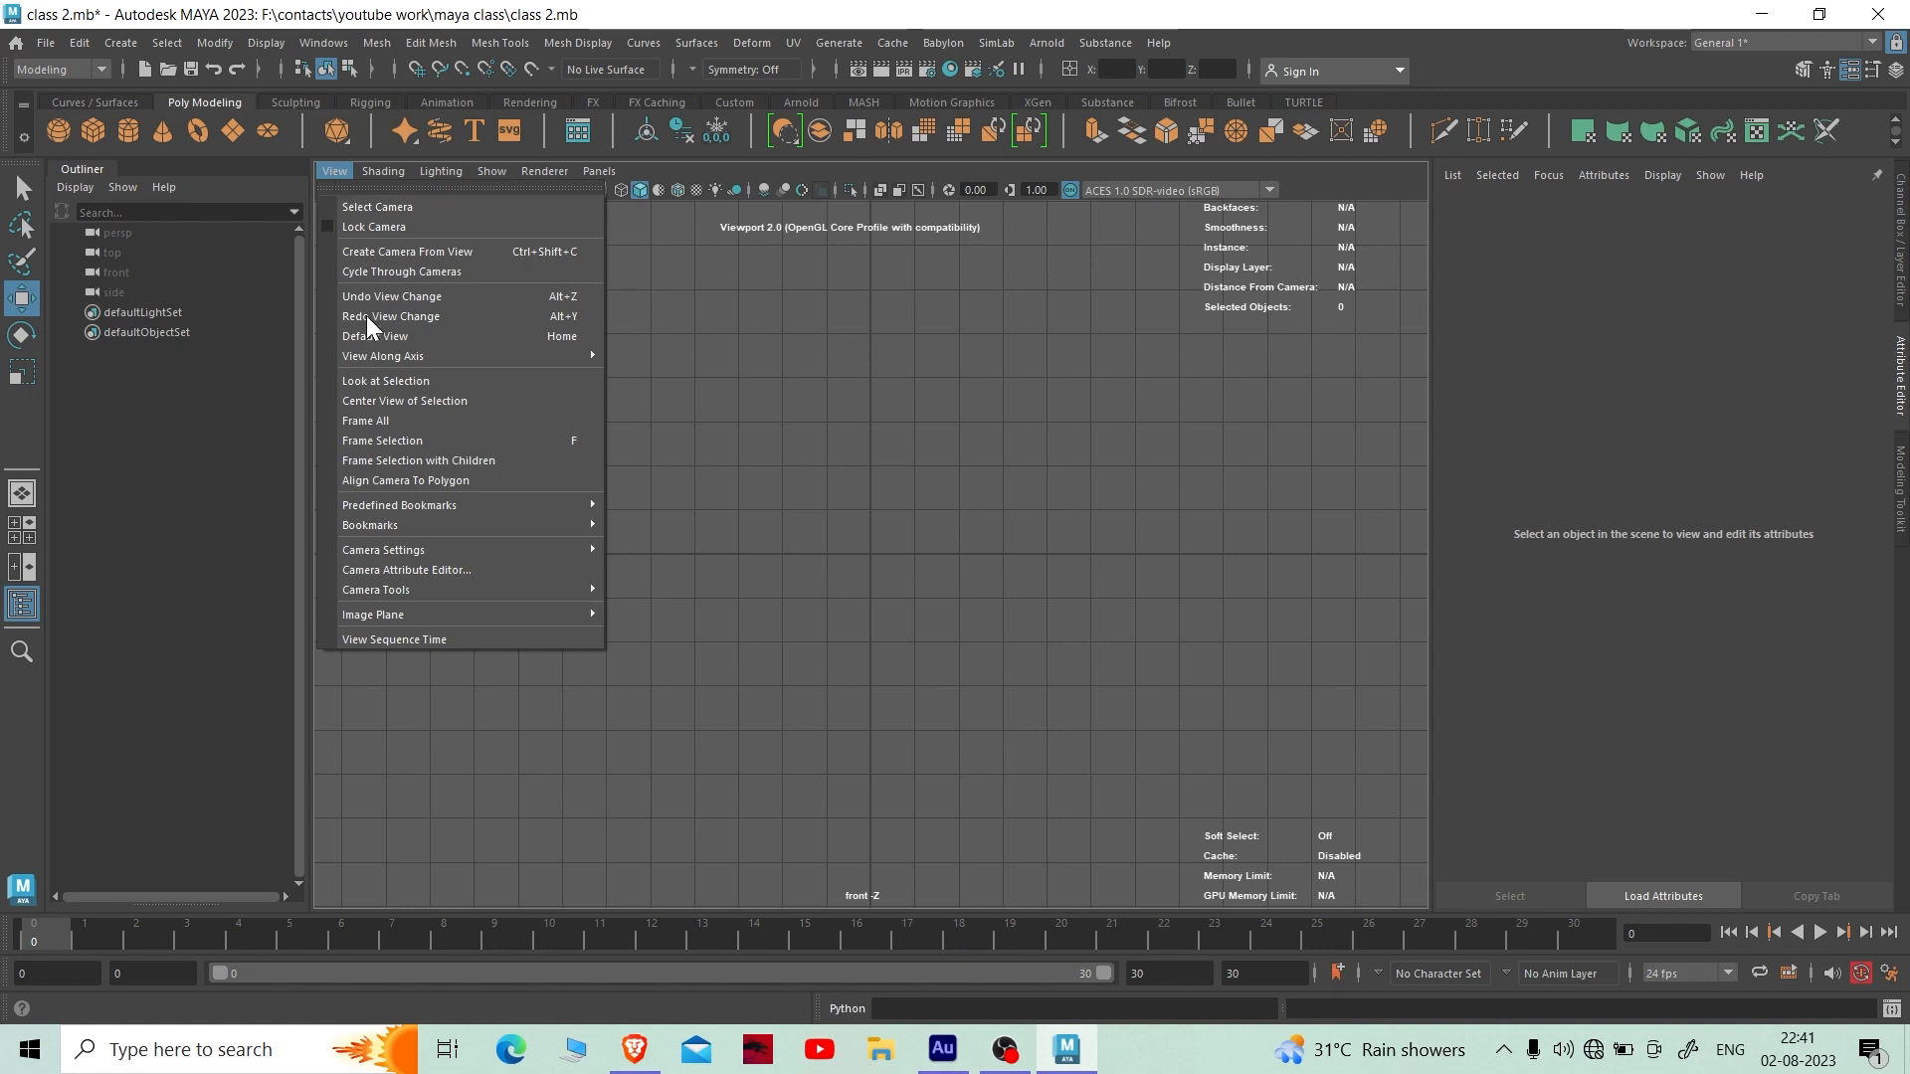
pyautogui.moveTo(440, 617)
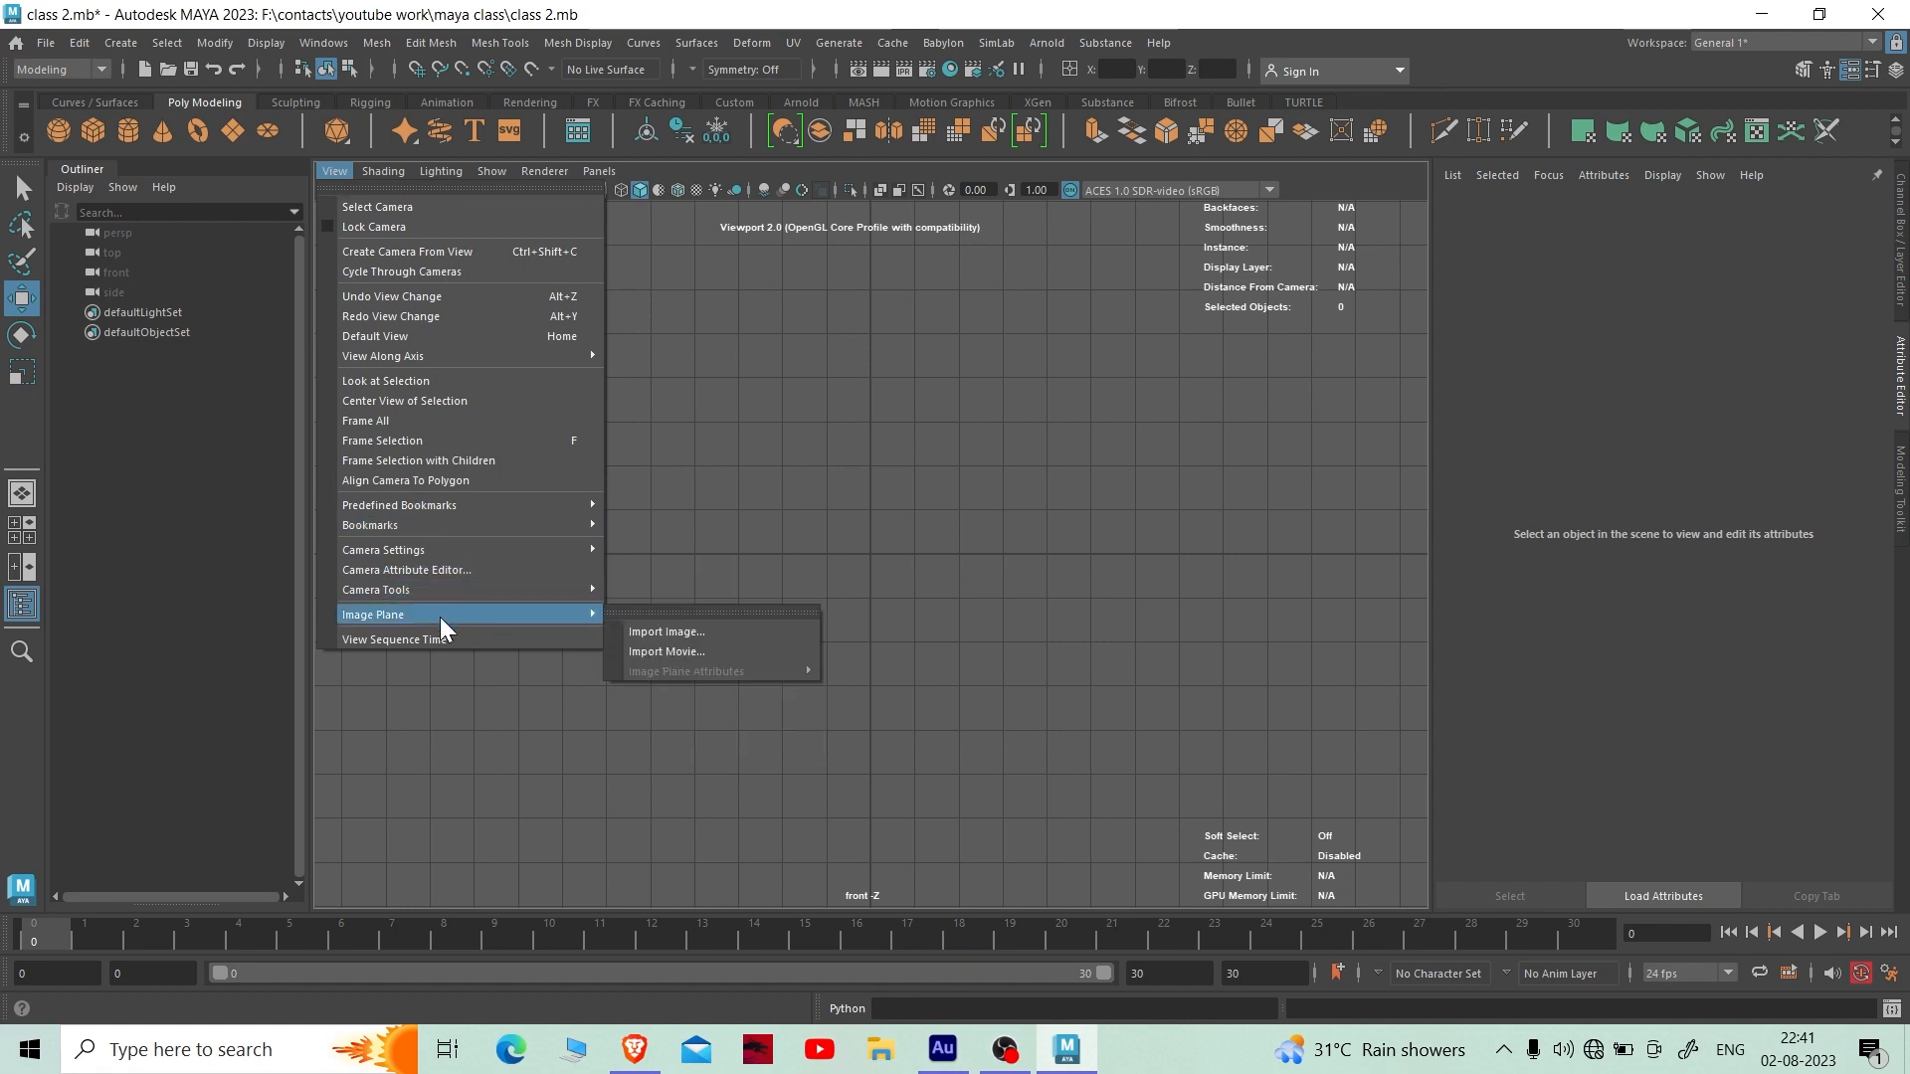
pyautogui.click(696, 632)
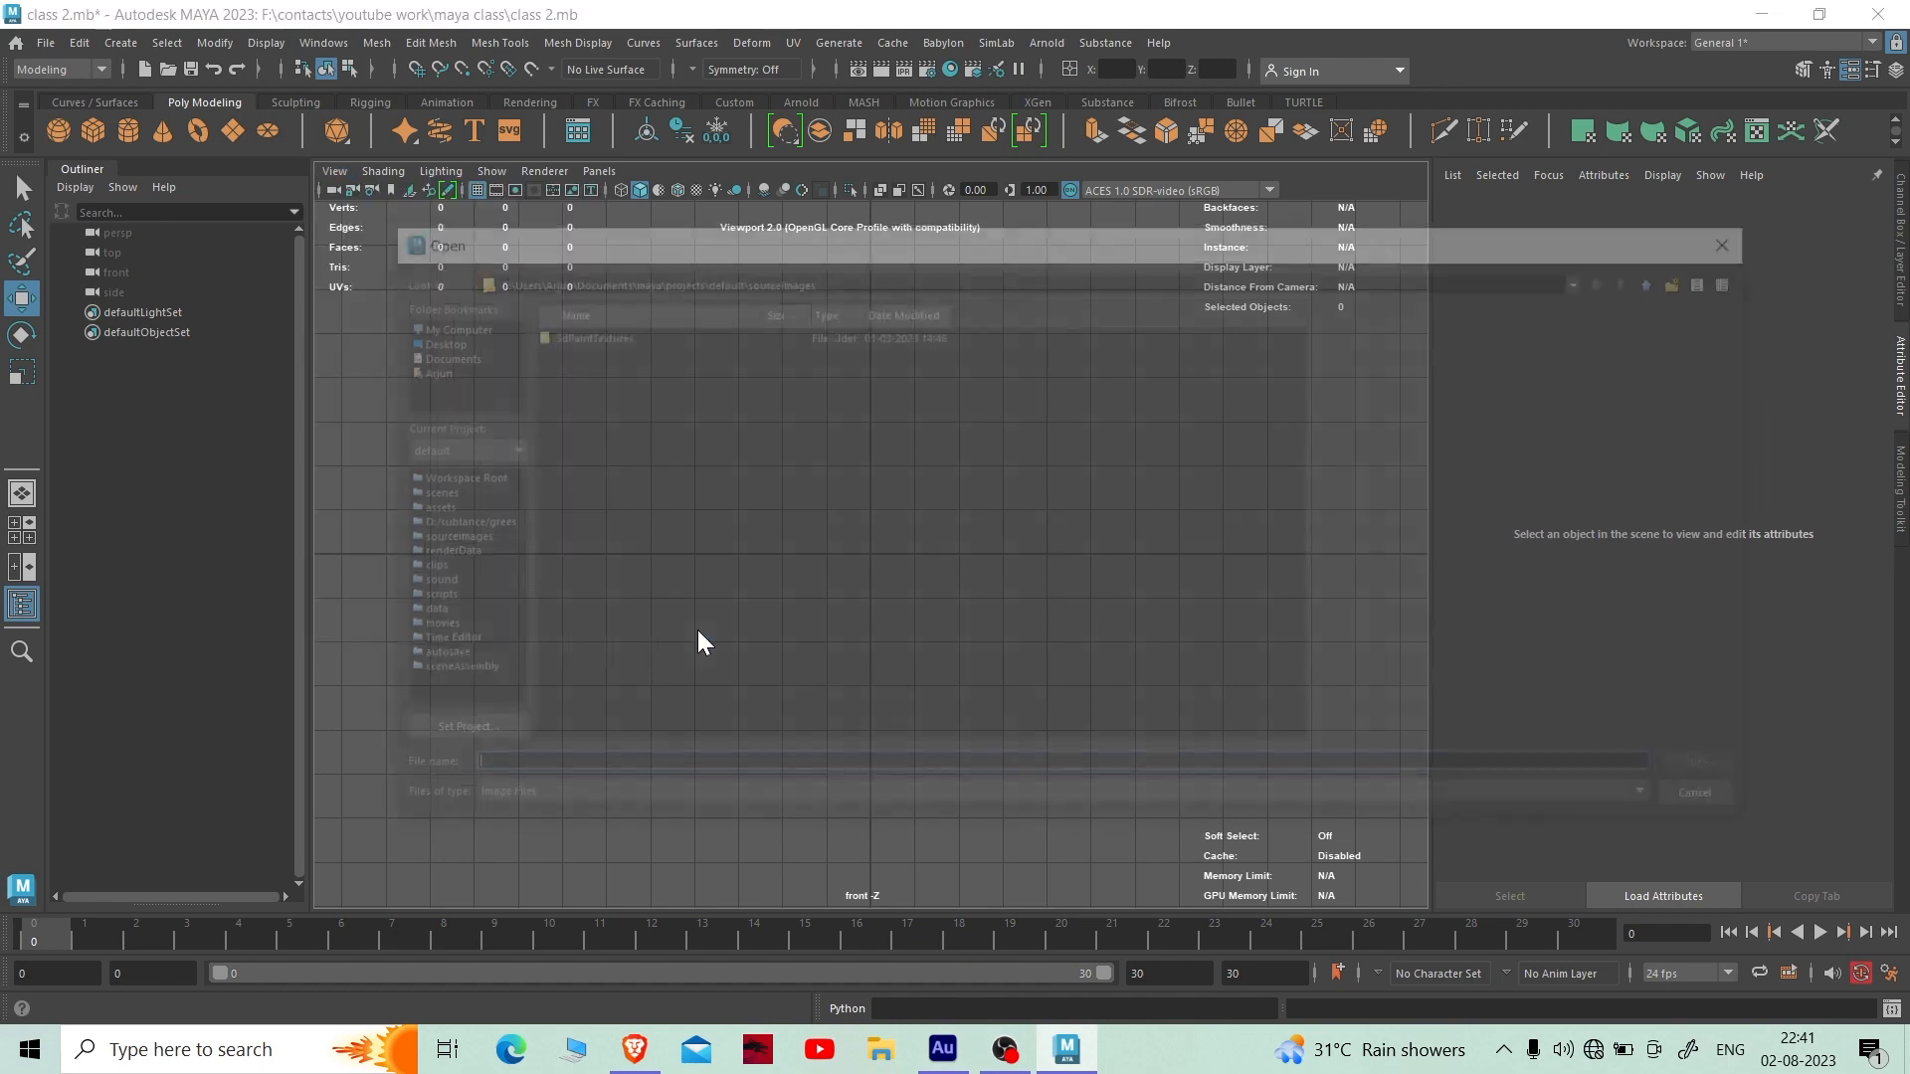
pyautogui.click(462, 324)
pyautogui.doubleClick(606, 350)
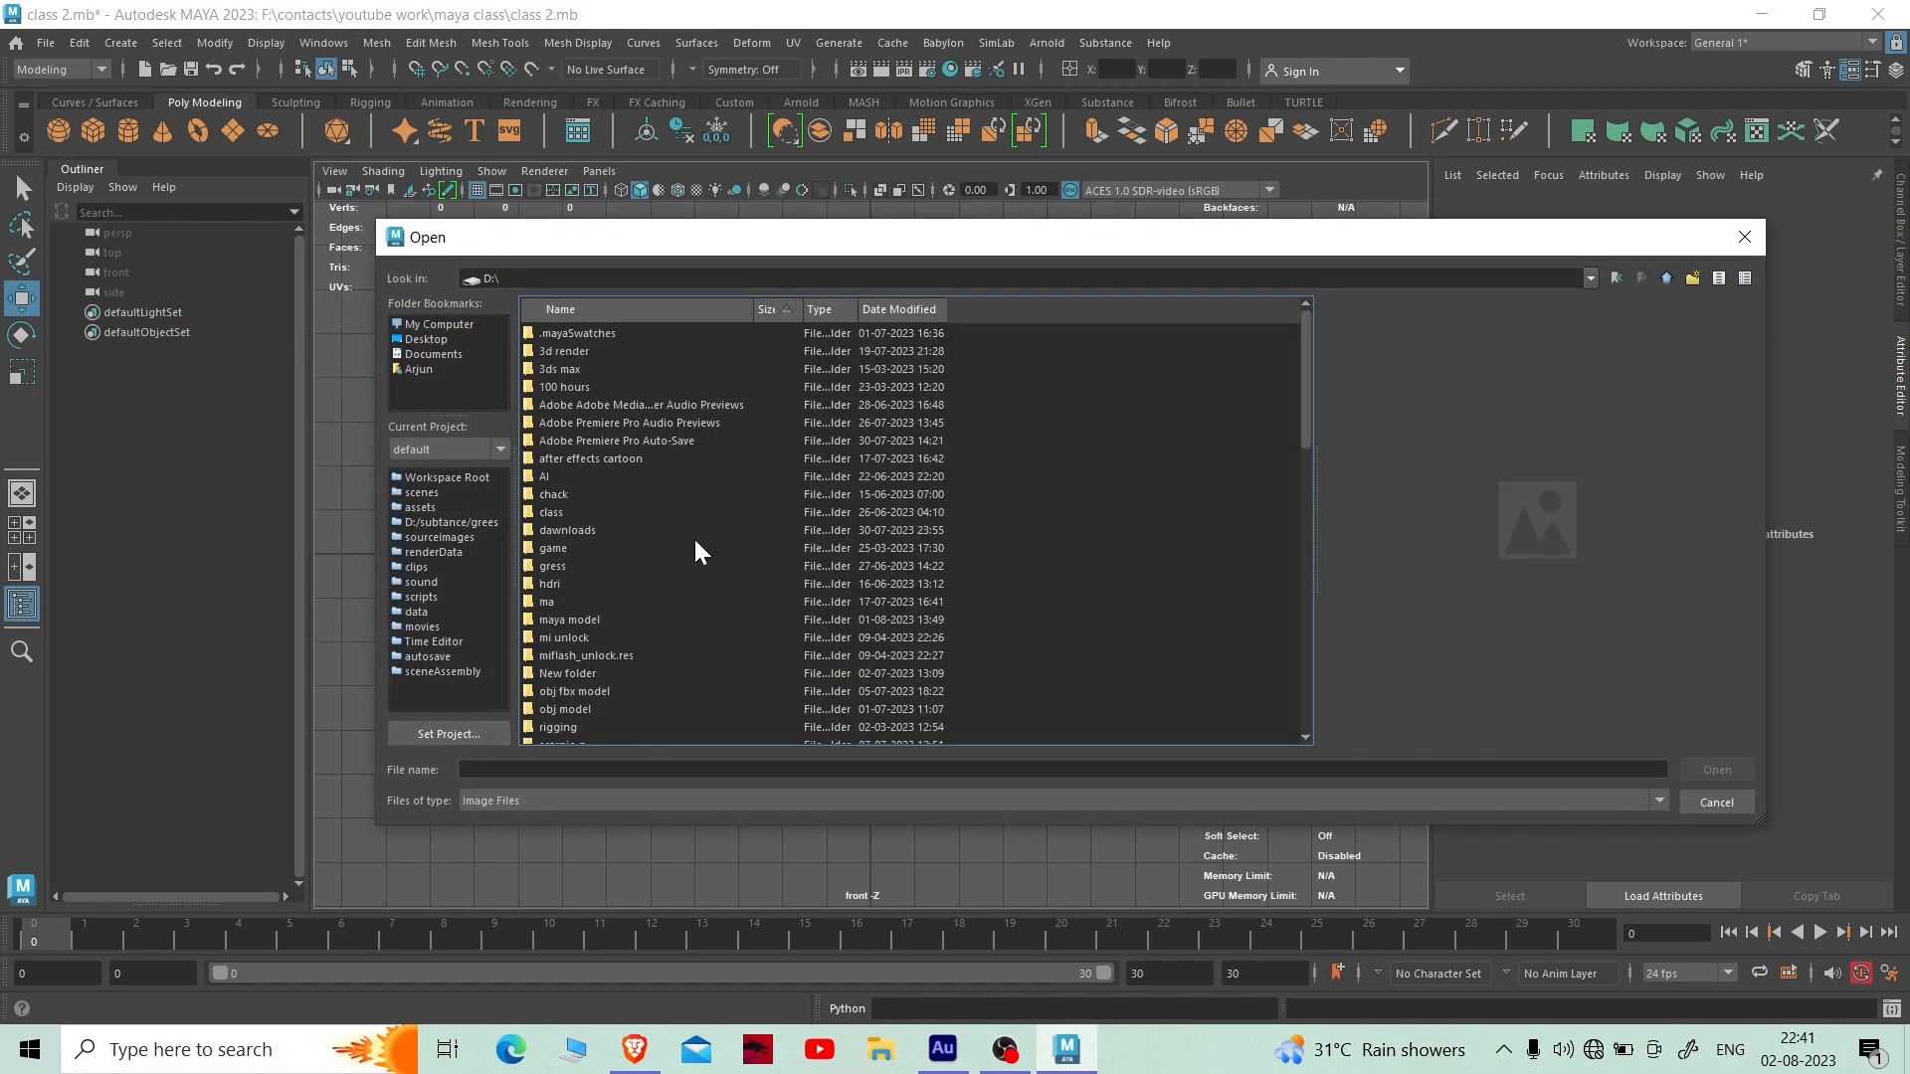
pyautogui.scroll(-15, 694, 535)
pyautogui.click(657, 618)
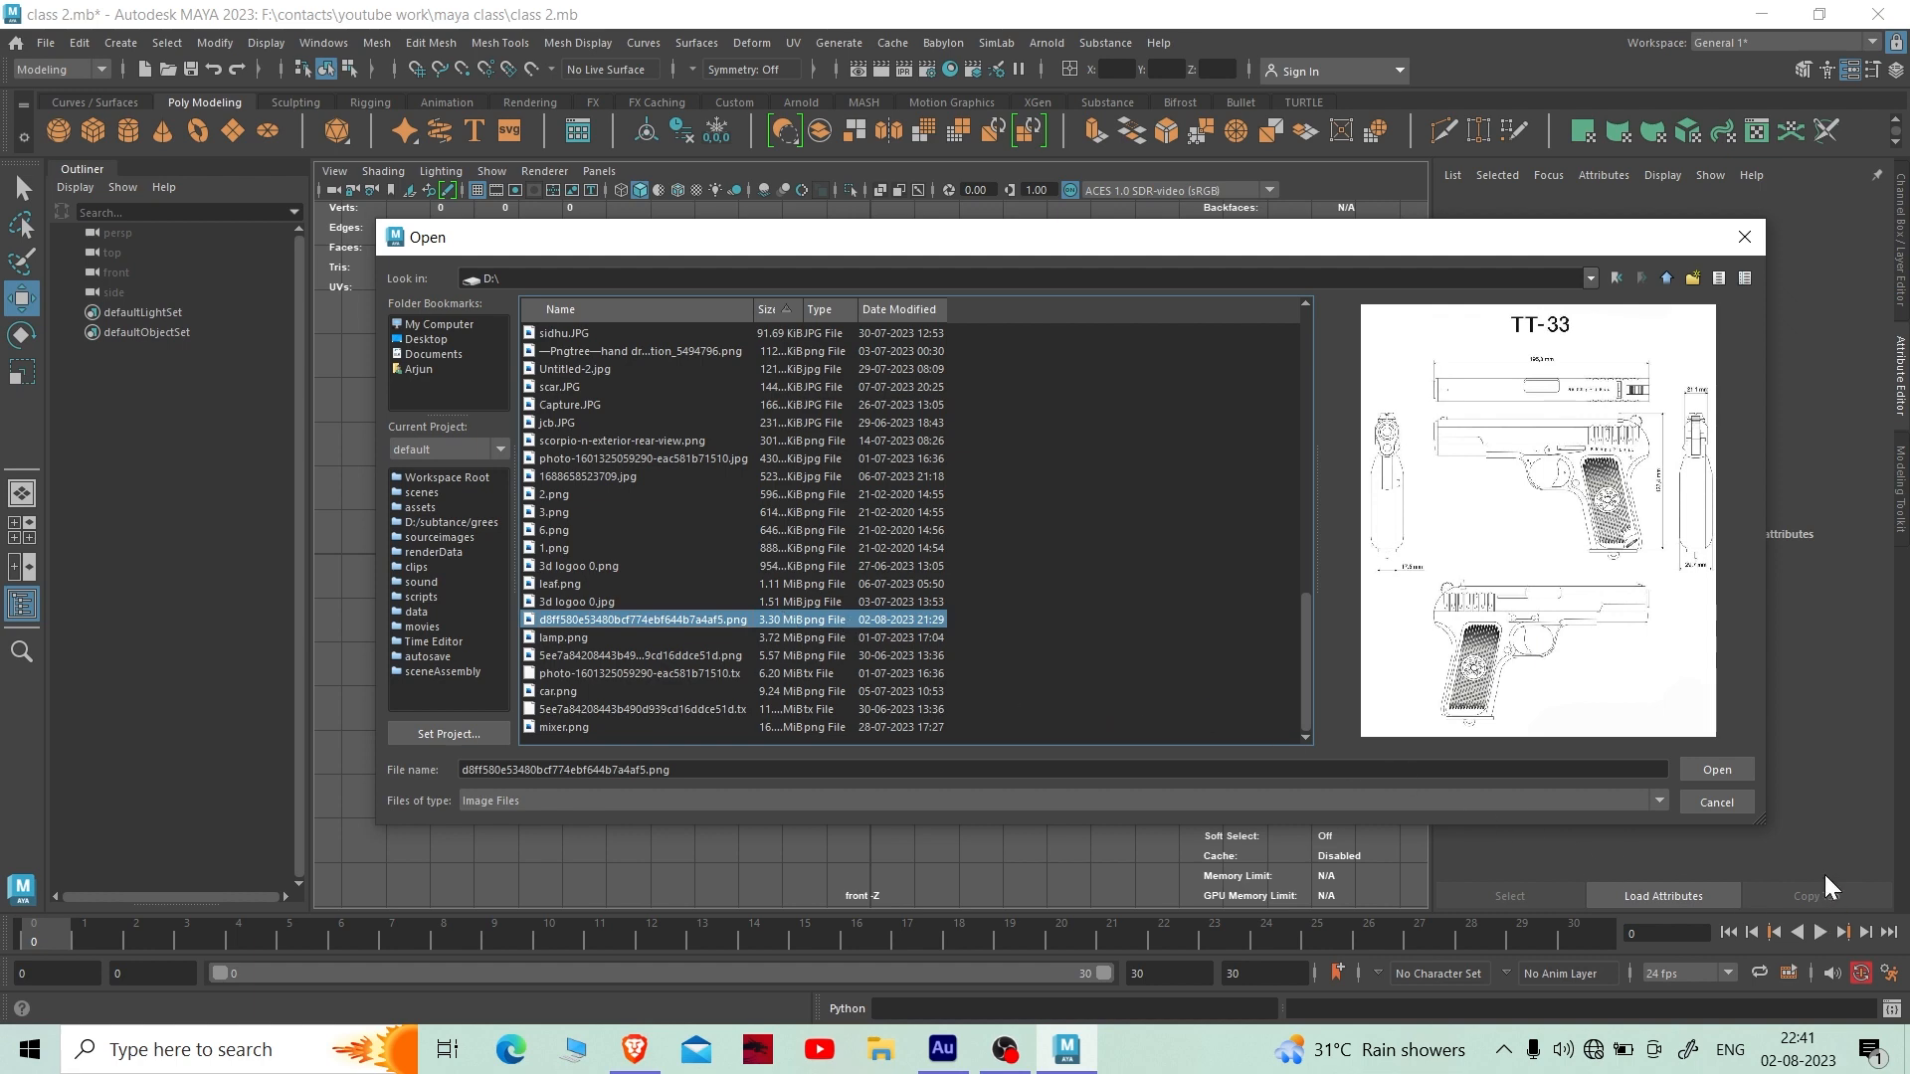
pyautogui.click(1724, 761)
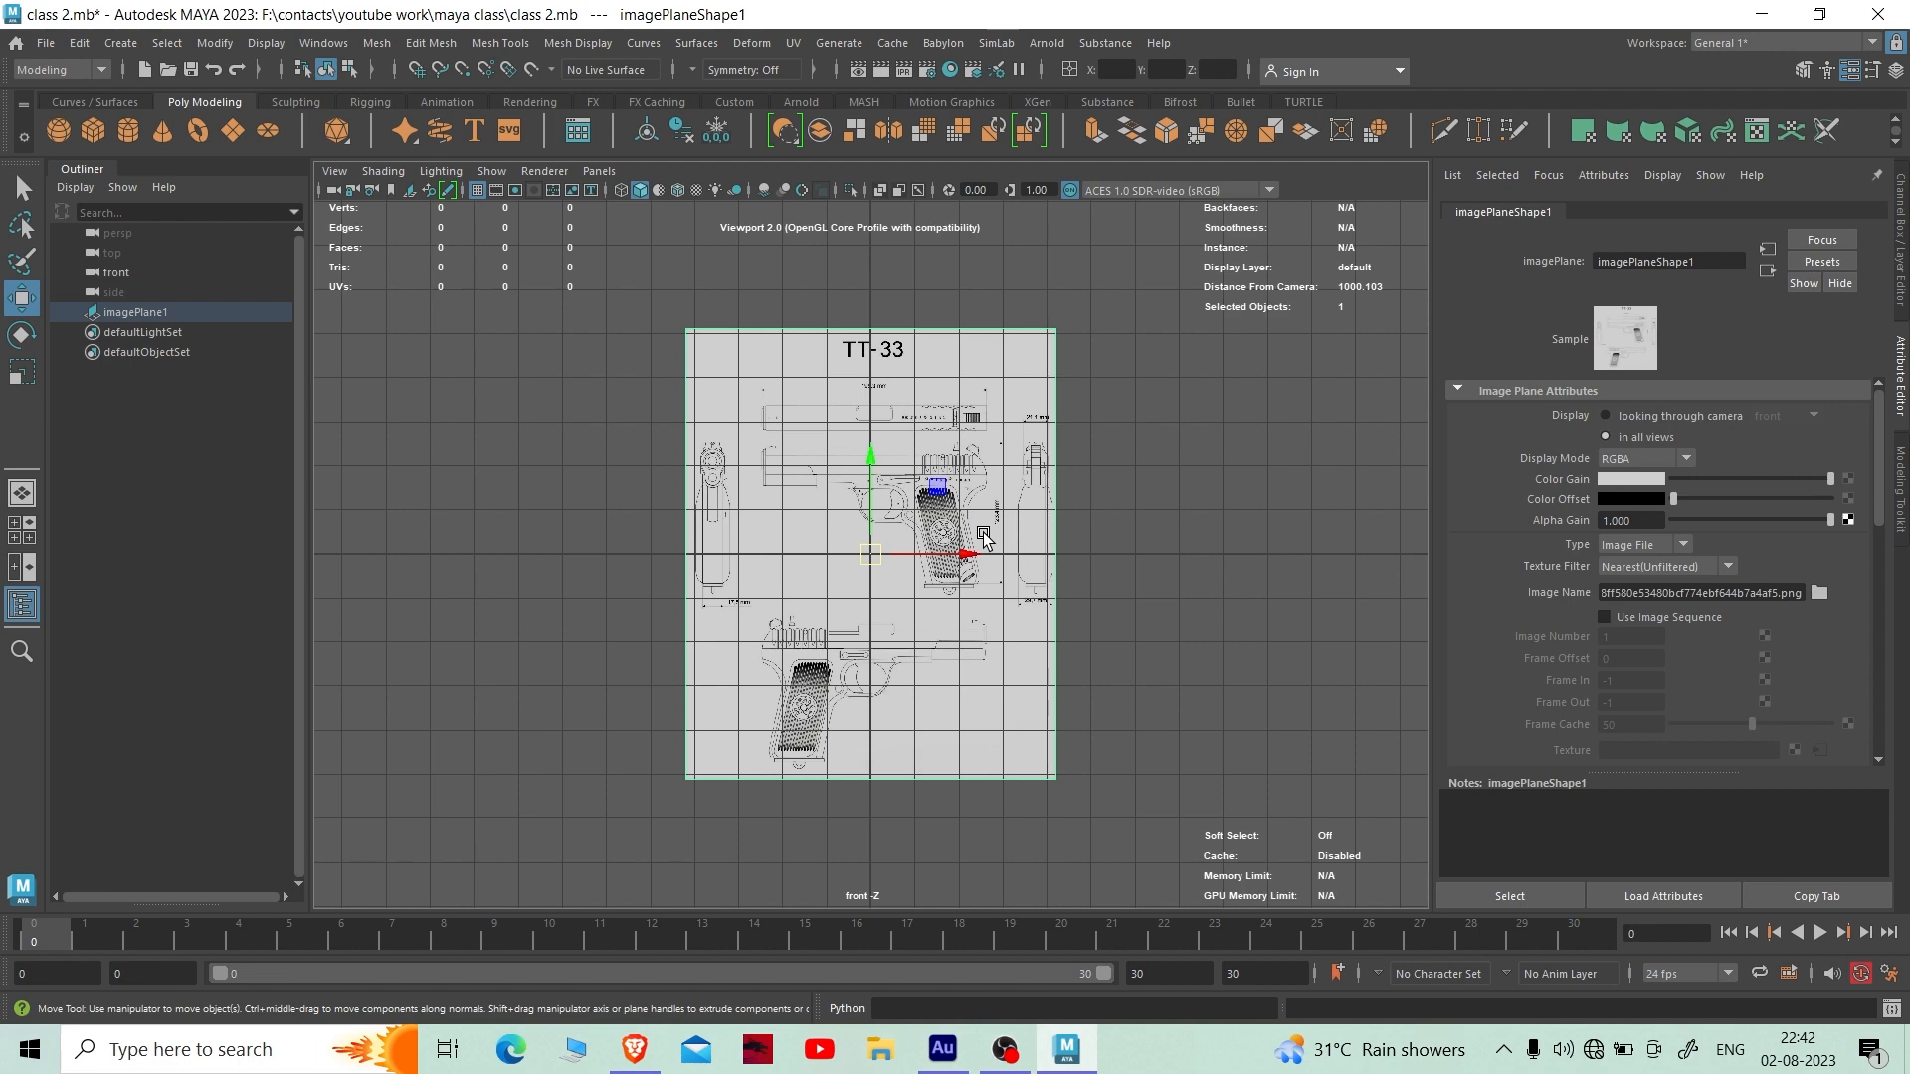
pyautogui.scroll(3, 983, 547)
pyautogui.scroll(-5, 1000, 542)
pyautogui.click(1160, 511)
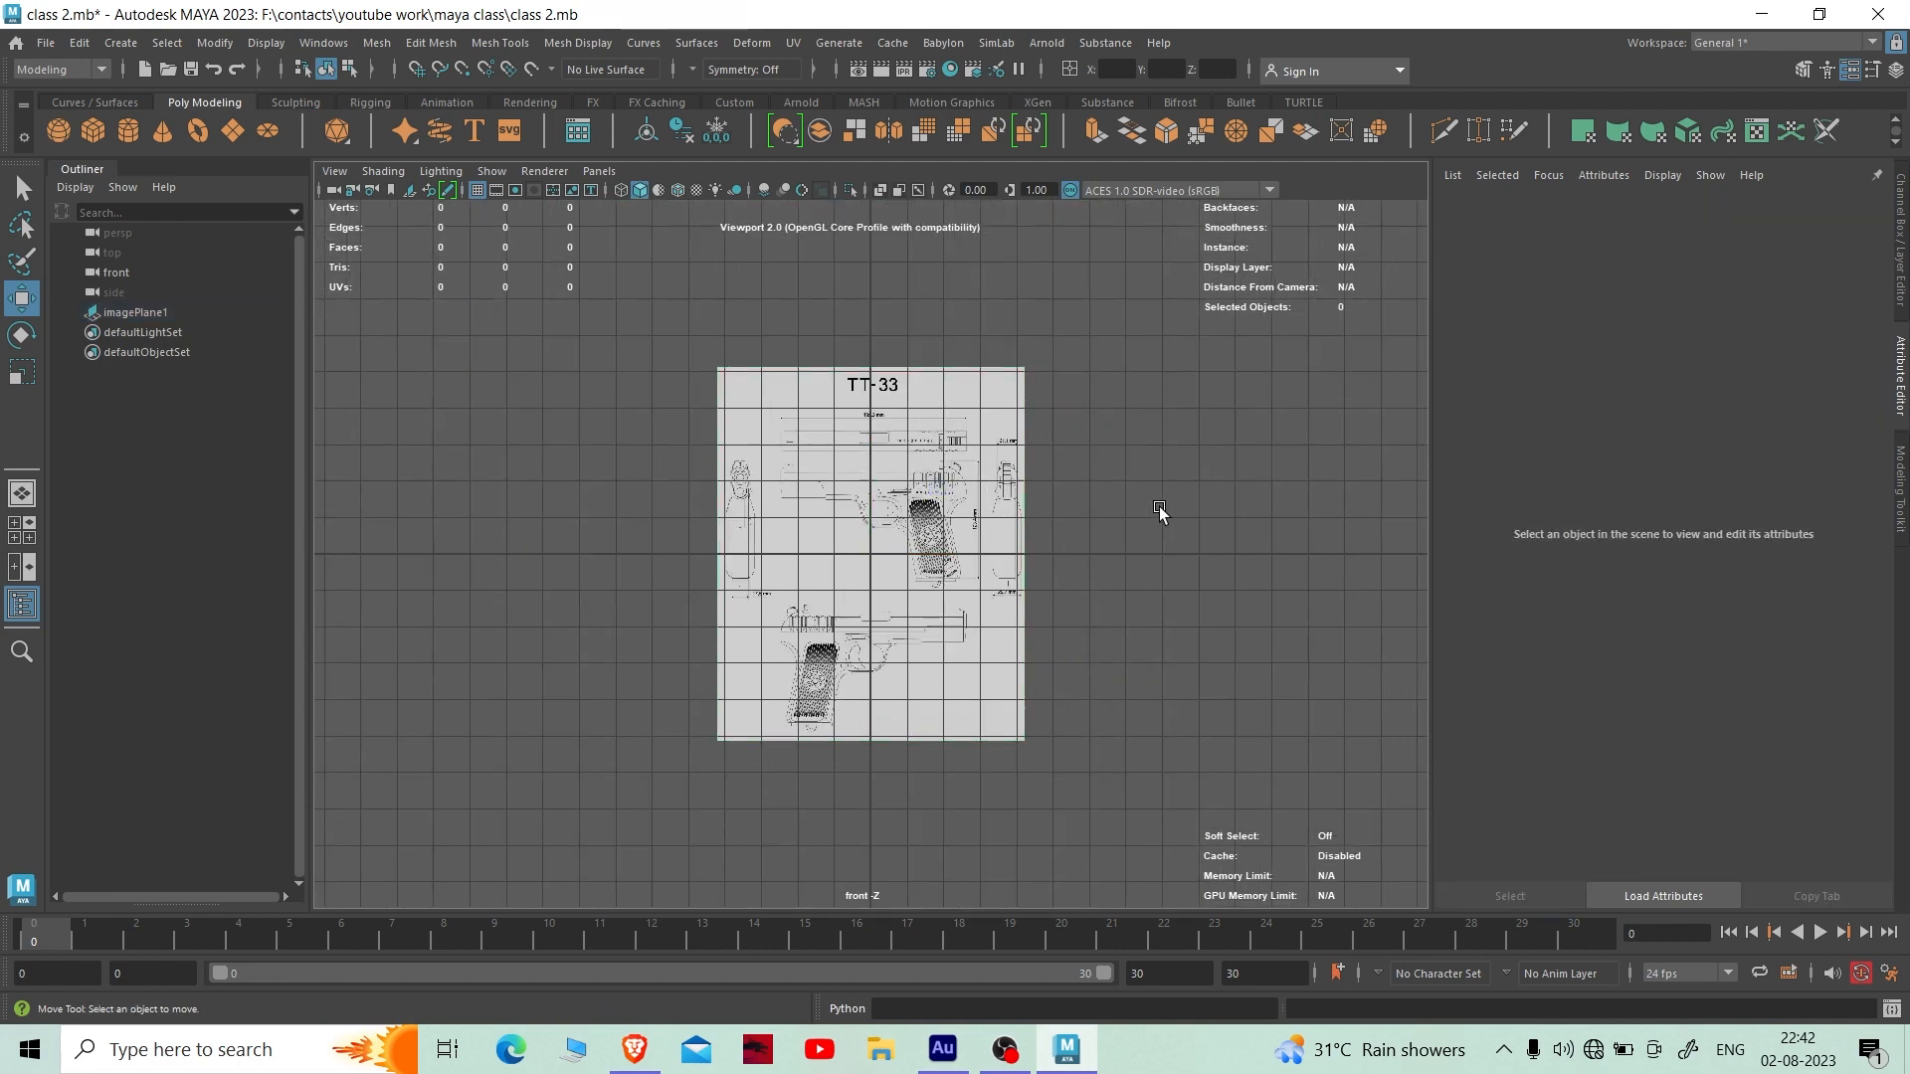
pyautogui.click(963, 527)
pyautogui.click(1052, 552)
pyautogui.click(933, 532)
pyautogui.click(1183, 622)
pyautogui.click(992, 513)
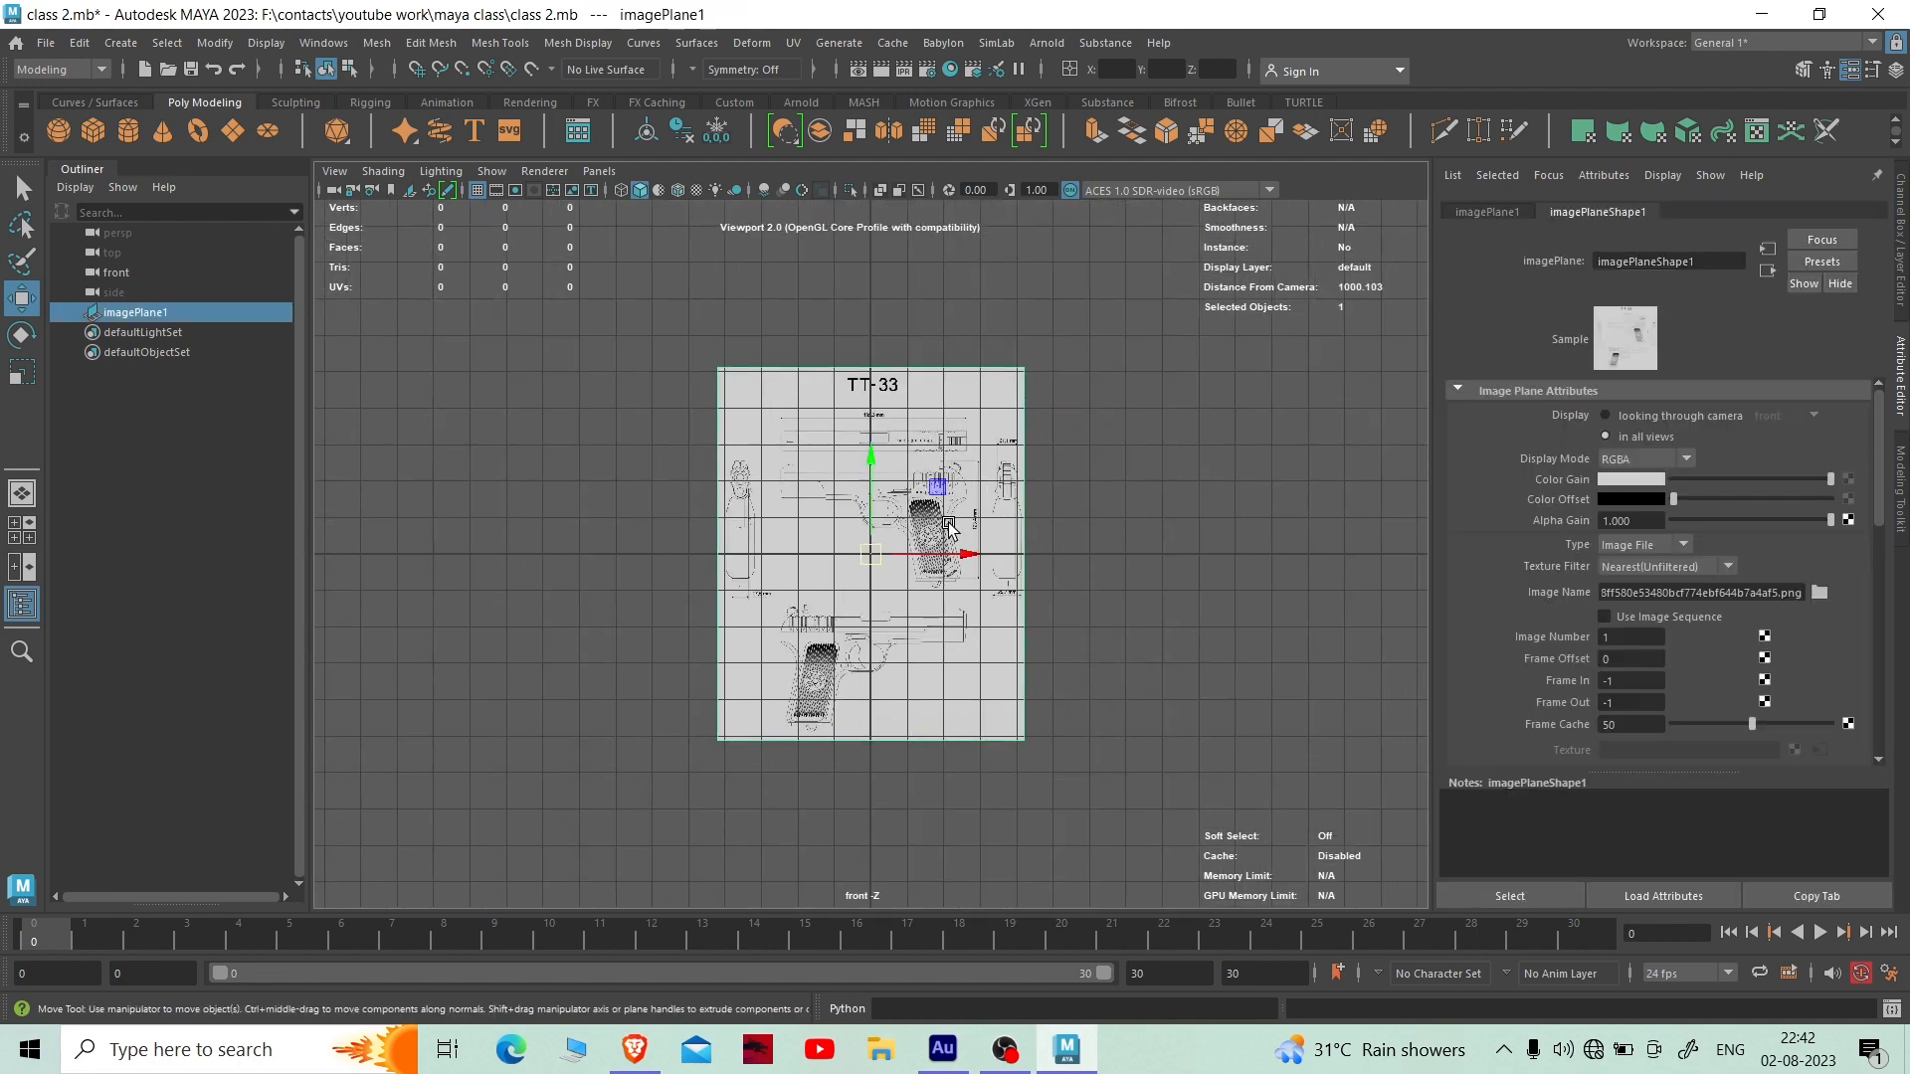
pyautogui.click(1114, 515)
# - Import the same TT-33 blueprint from the D: drive as an image plane in the top view
pyautogui.press('space')
pyautogui.press('space')
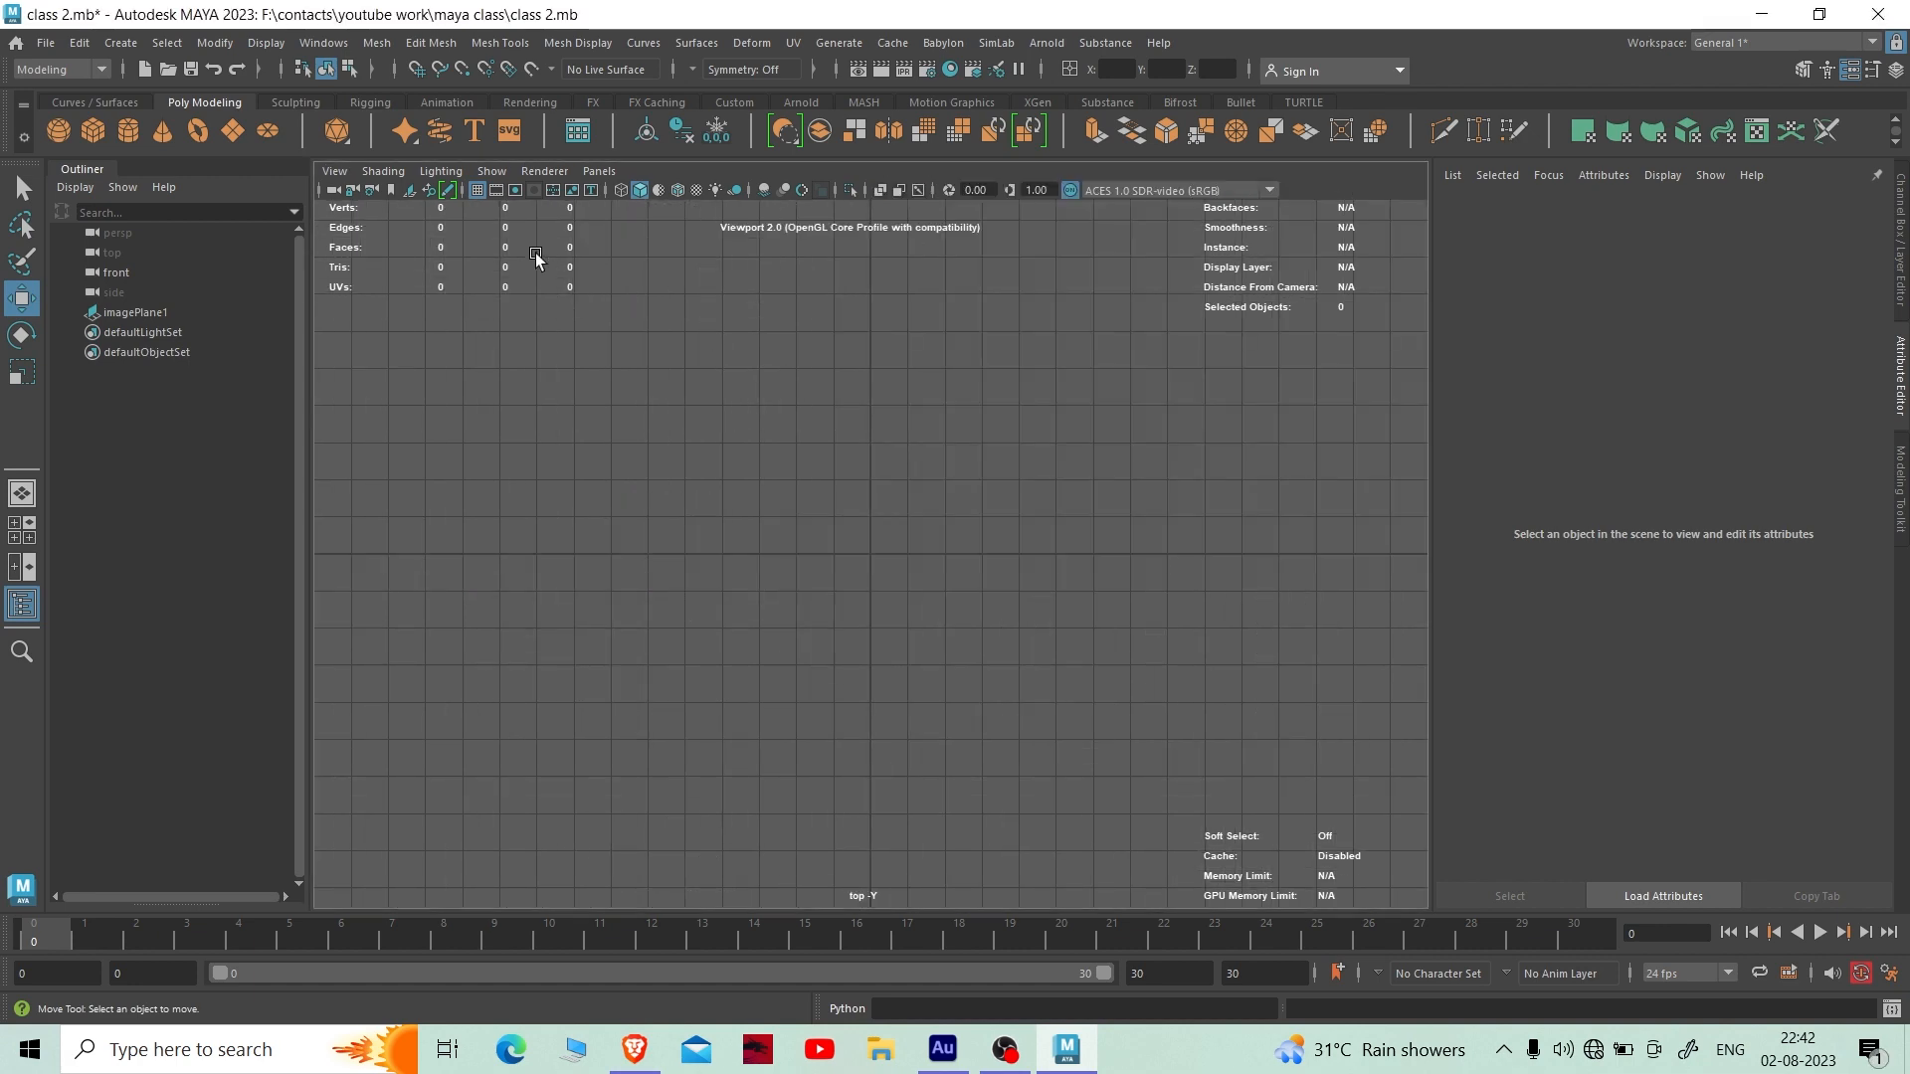
pyautogui.click(334, 171)
pyautogui.moveTo(462, 614)
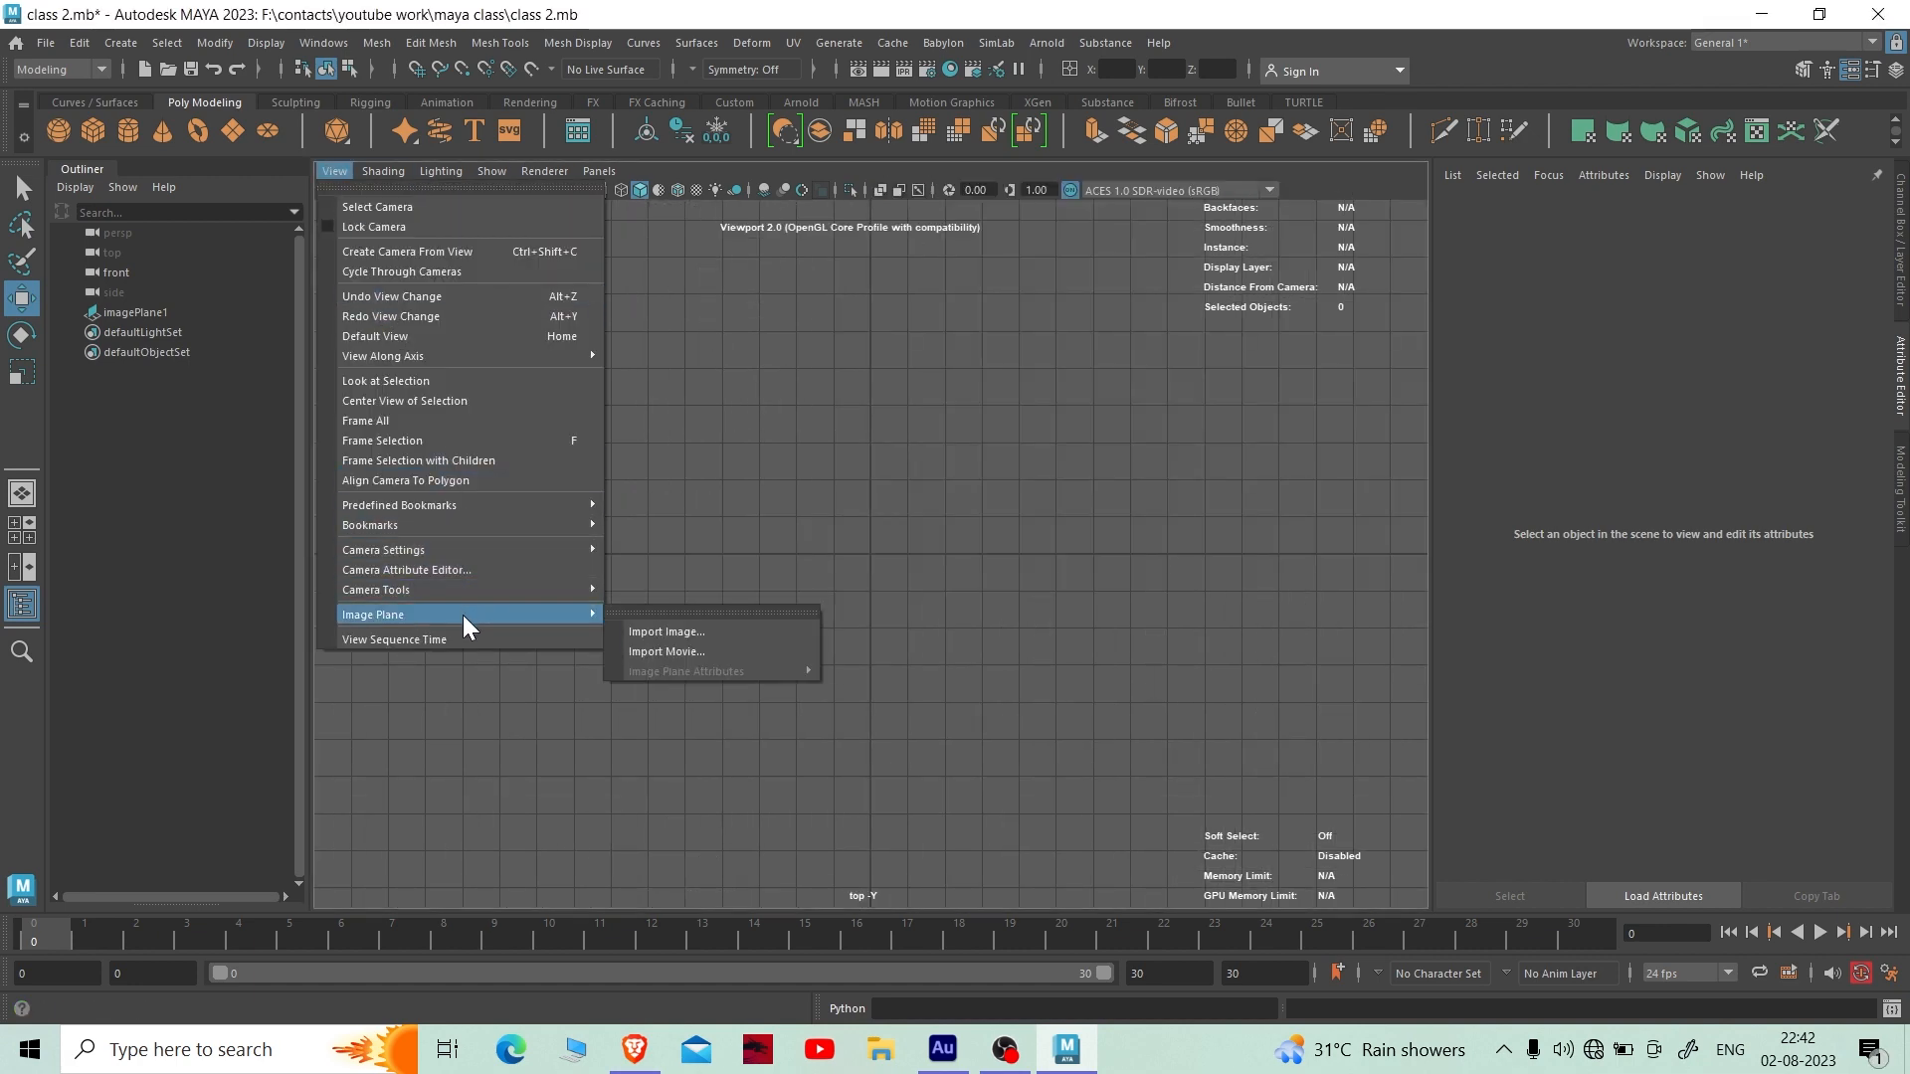
pyautogui.click(695, 638)
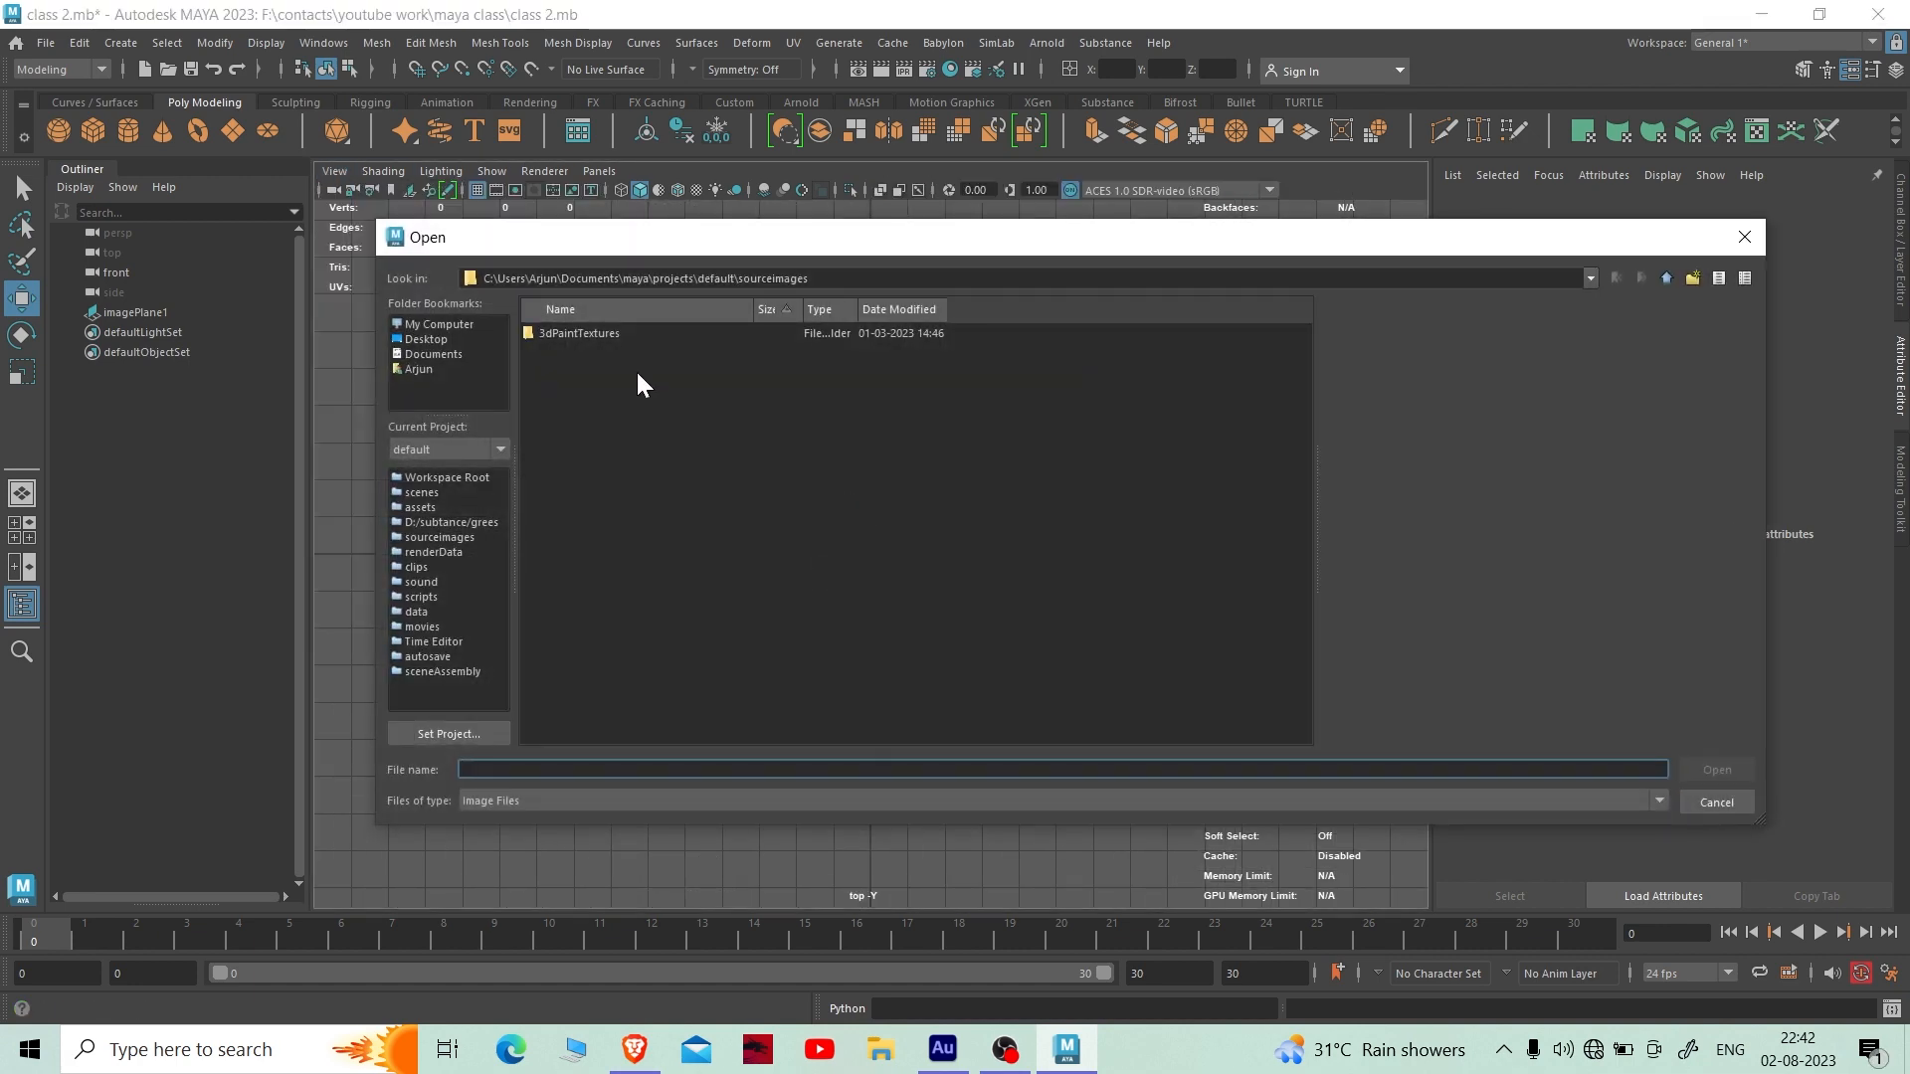
pyautogui.click(448, 323)
pyautogui.click(587, 352)
pyautogui.doubleClick(588, 352)
pyautogui.scroll(-5, 674, 575)
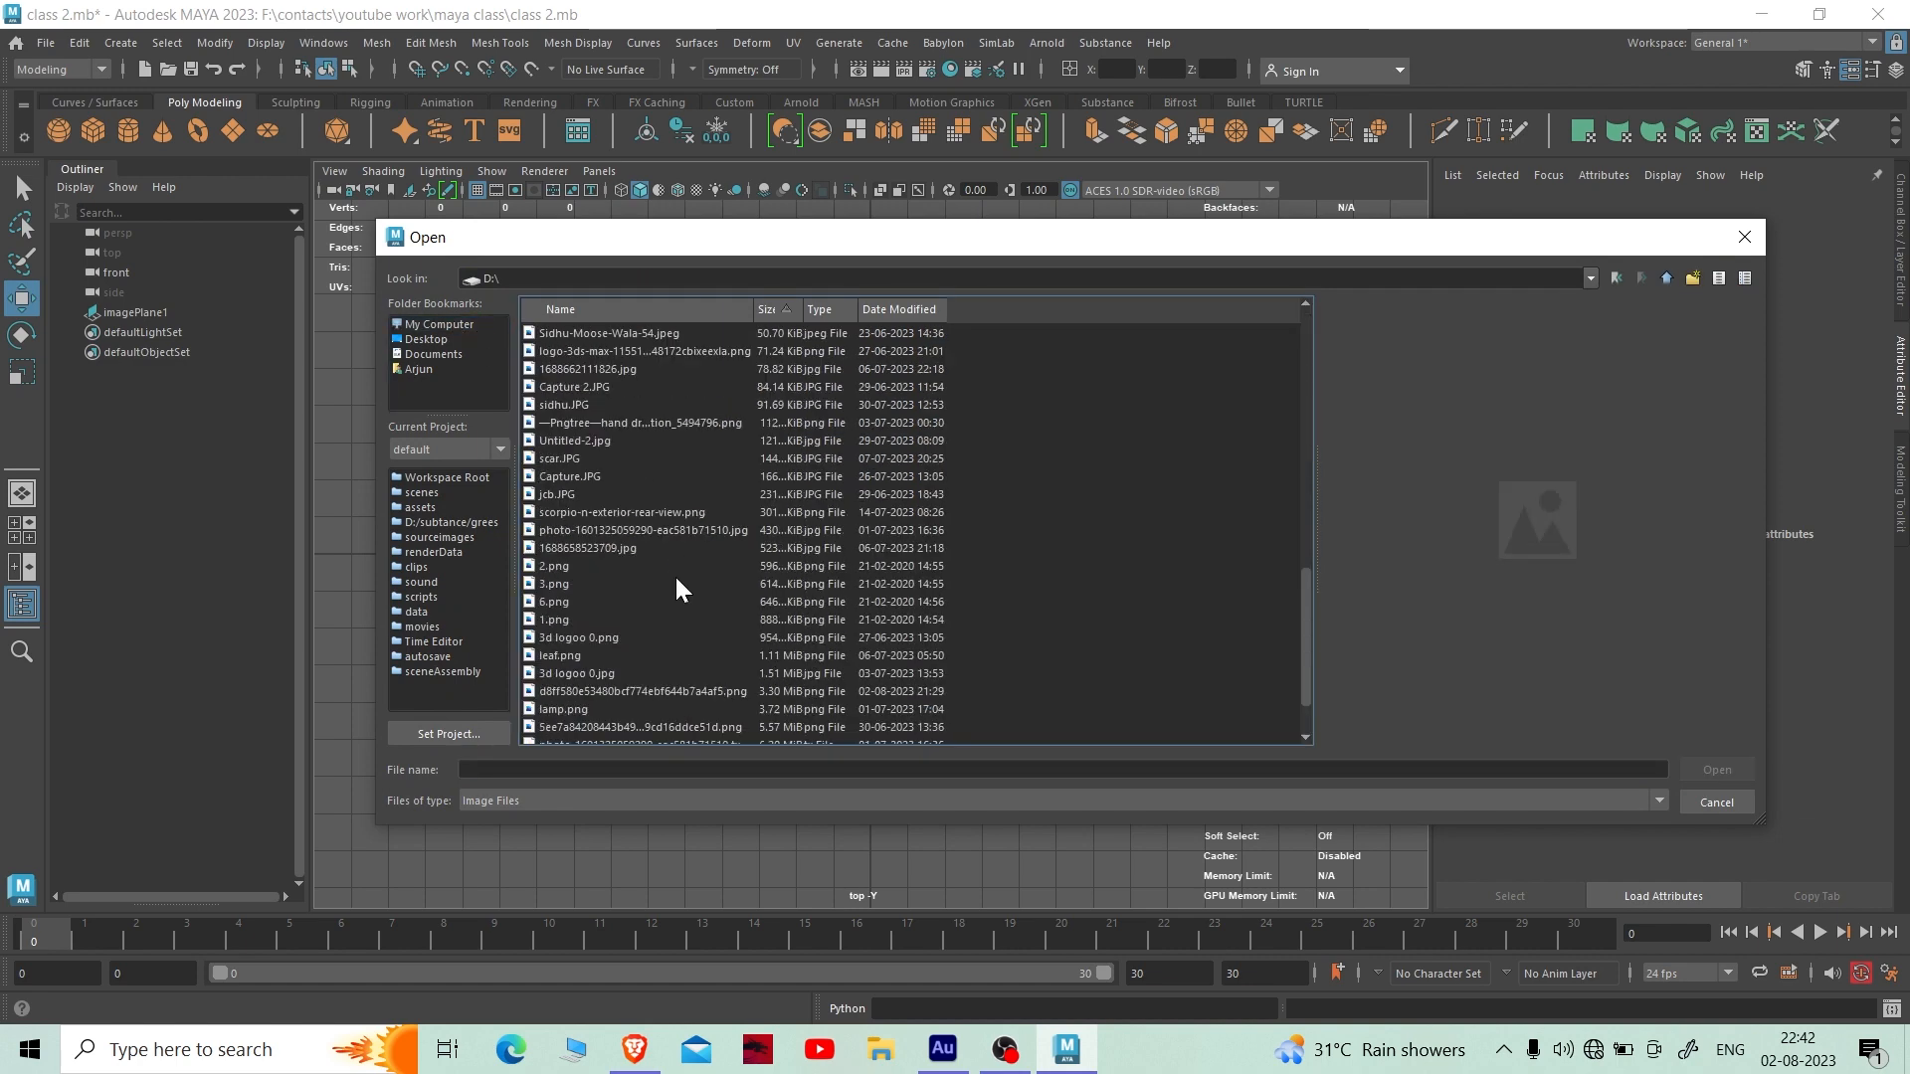
pyautogui.click(667, 619)
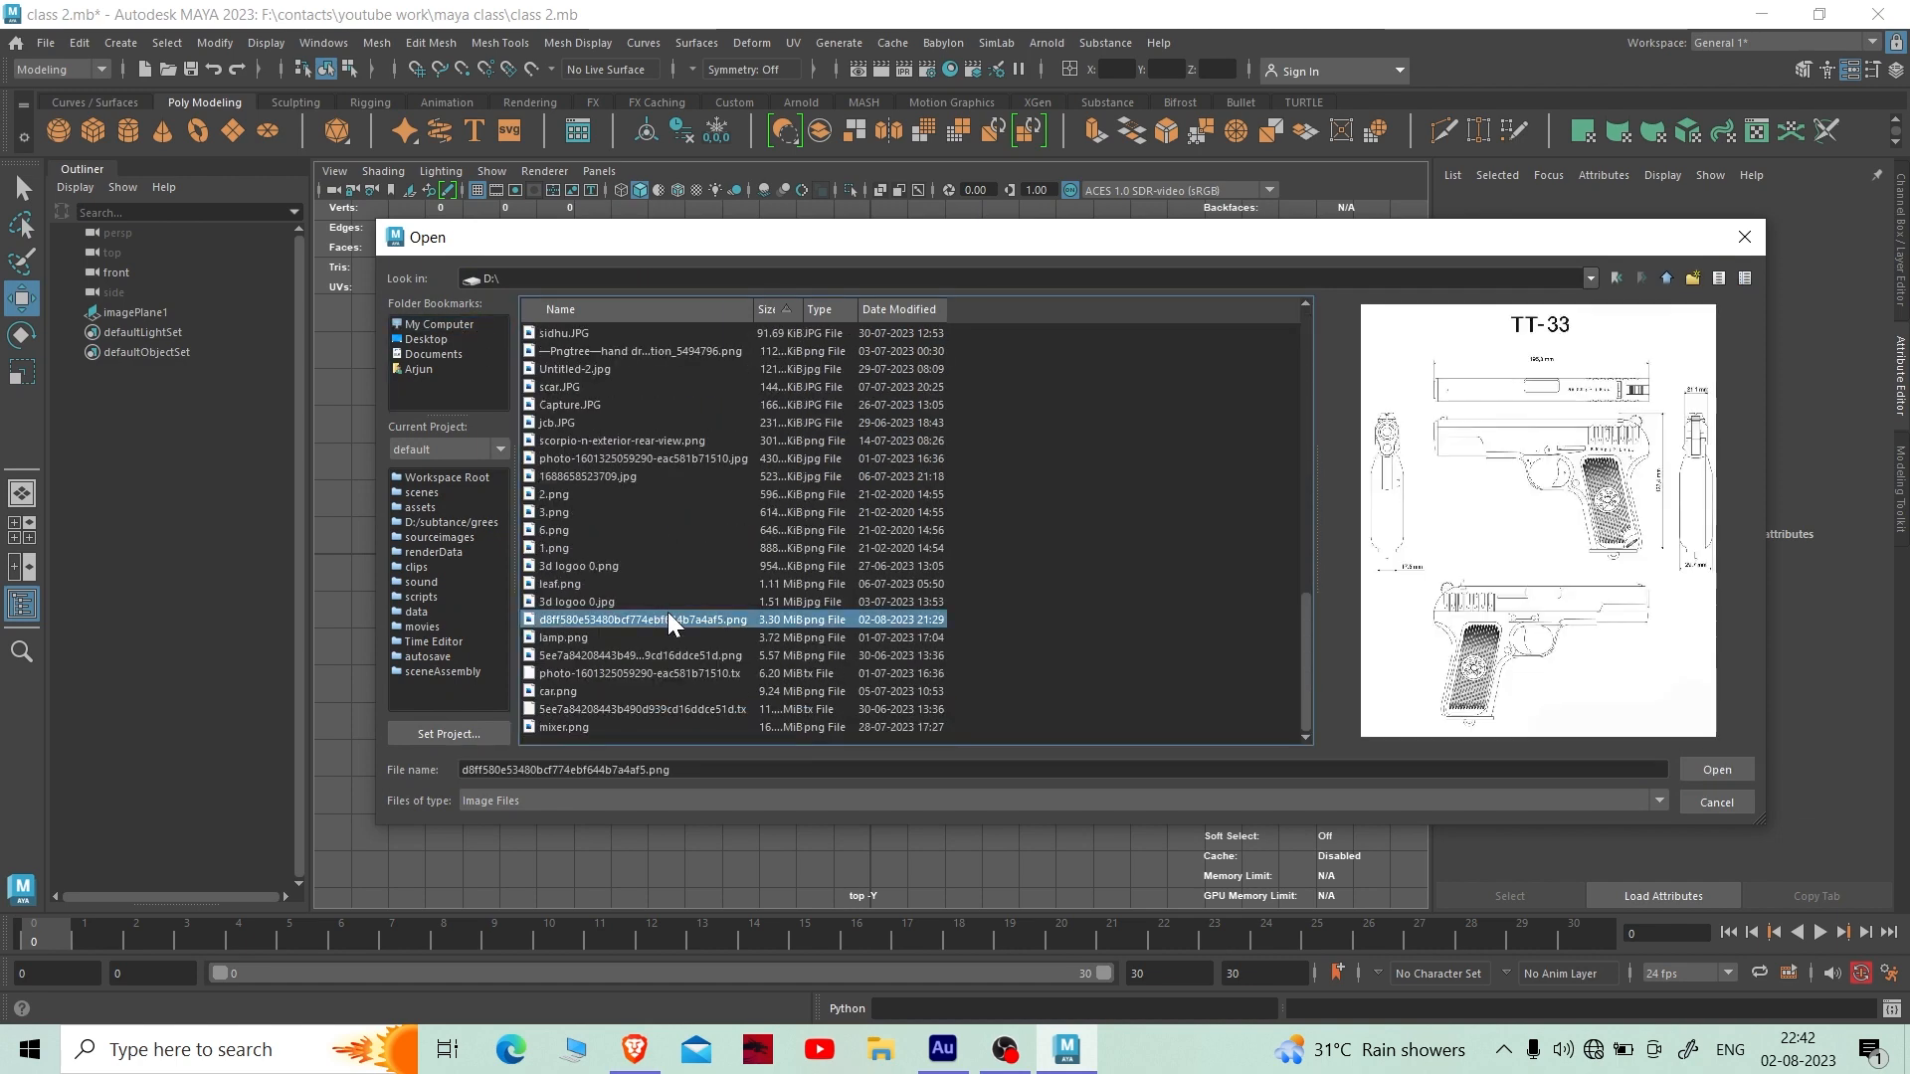
pyautogui.click(1715, 771)
# - Import the TT-33 blueprint from the D: drive as an image plane in the side view and deselect it
pyautogui.press('space')
pyautogui.press('space')
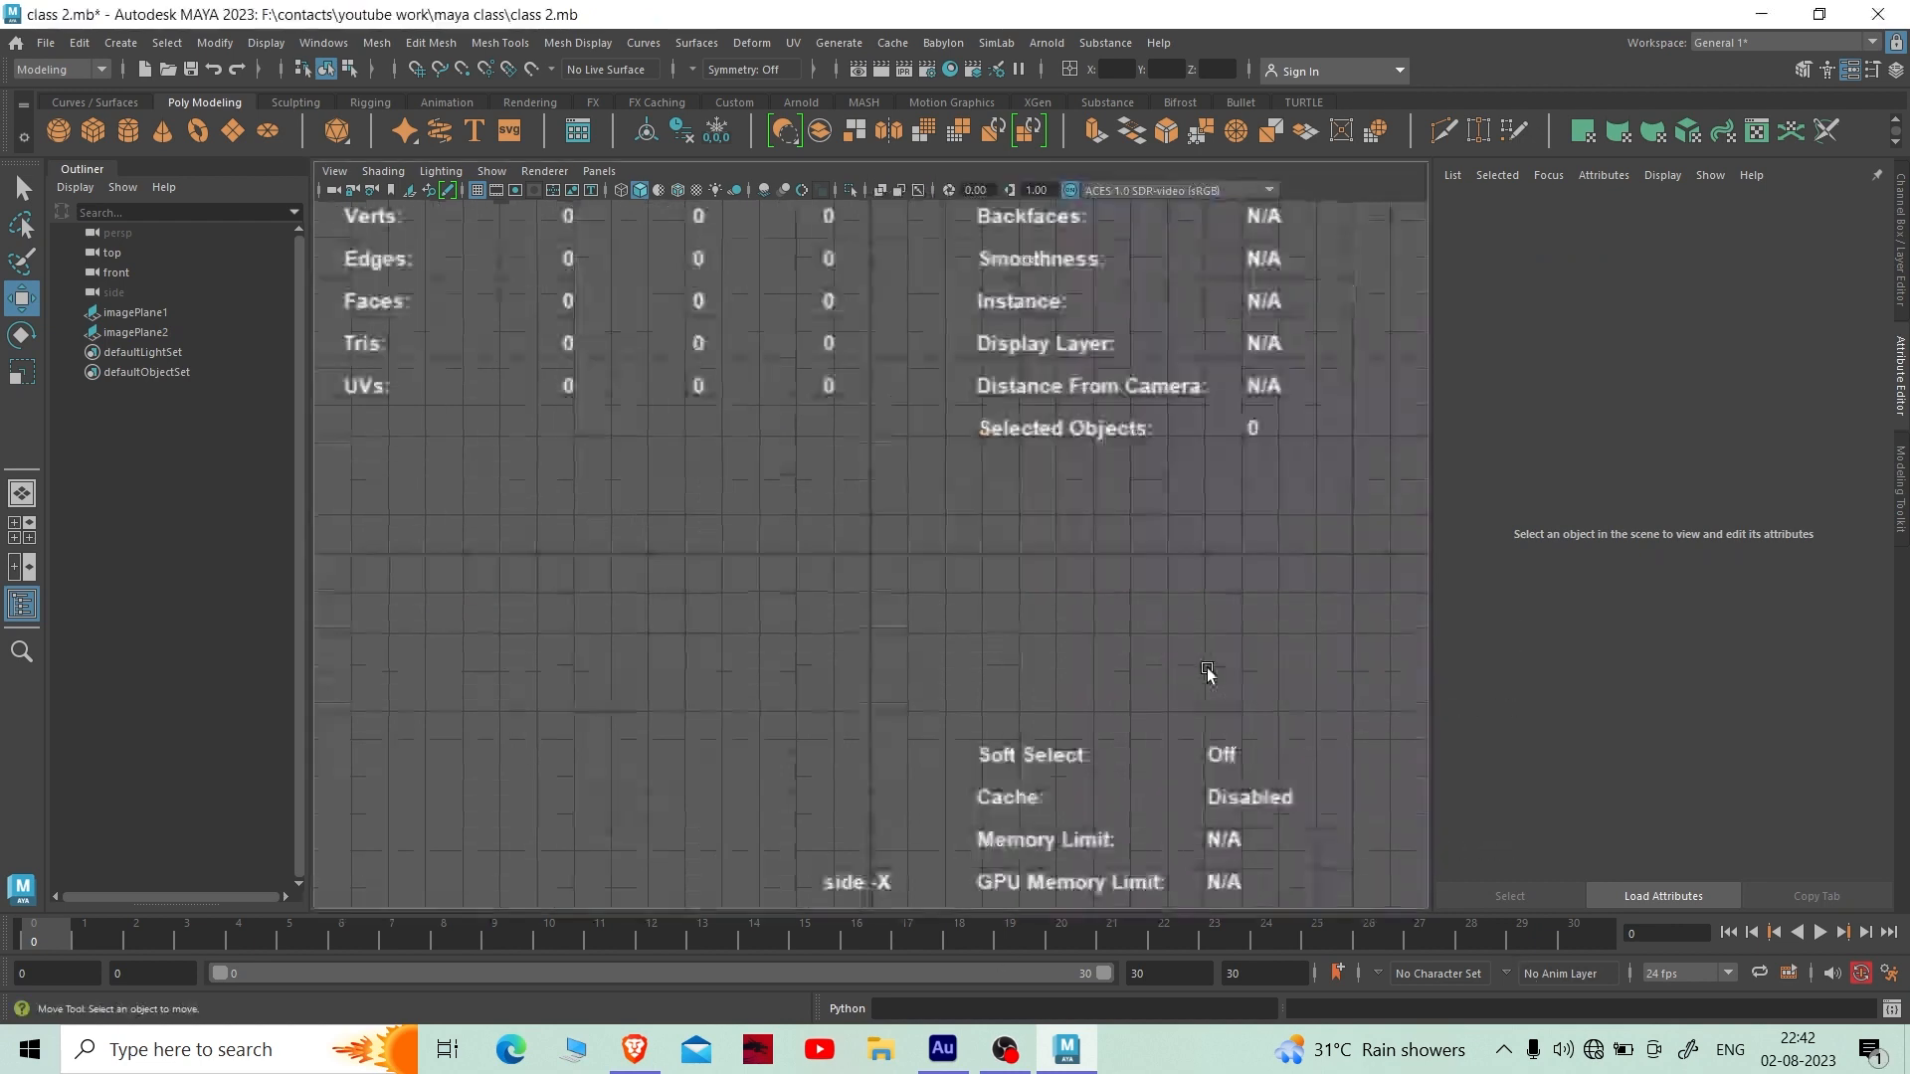
pyautogui.click(335, 171)
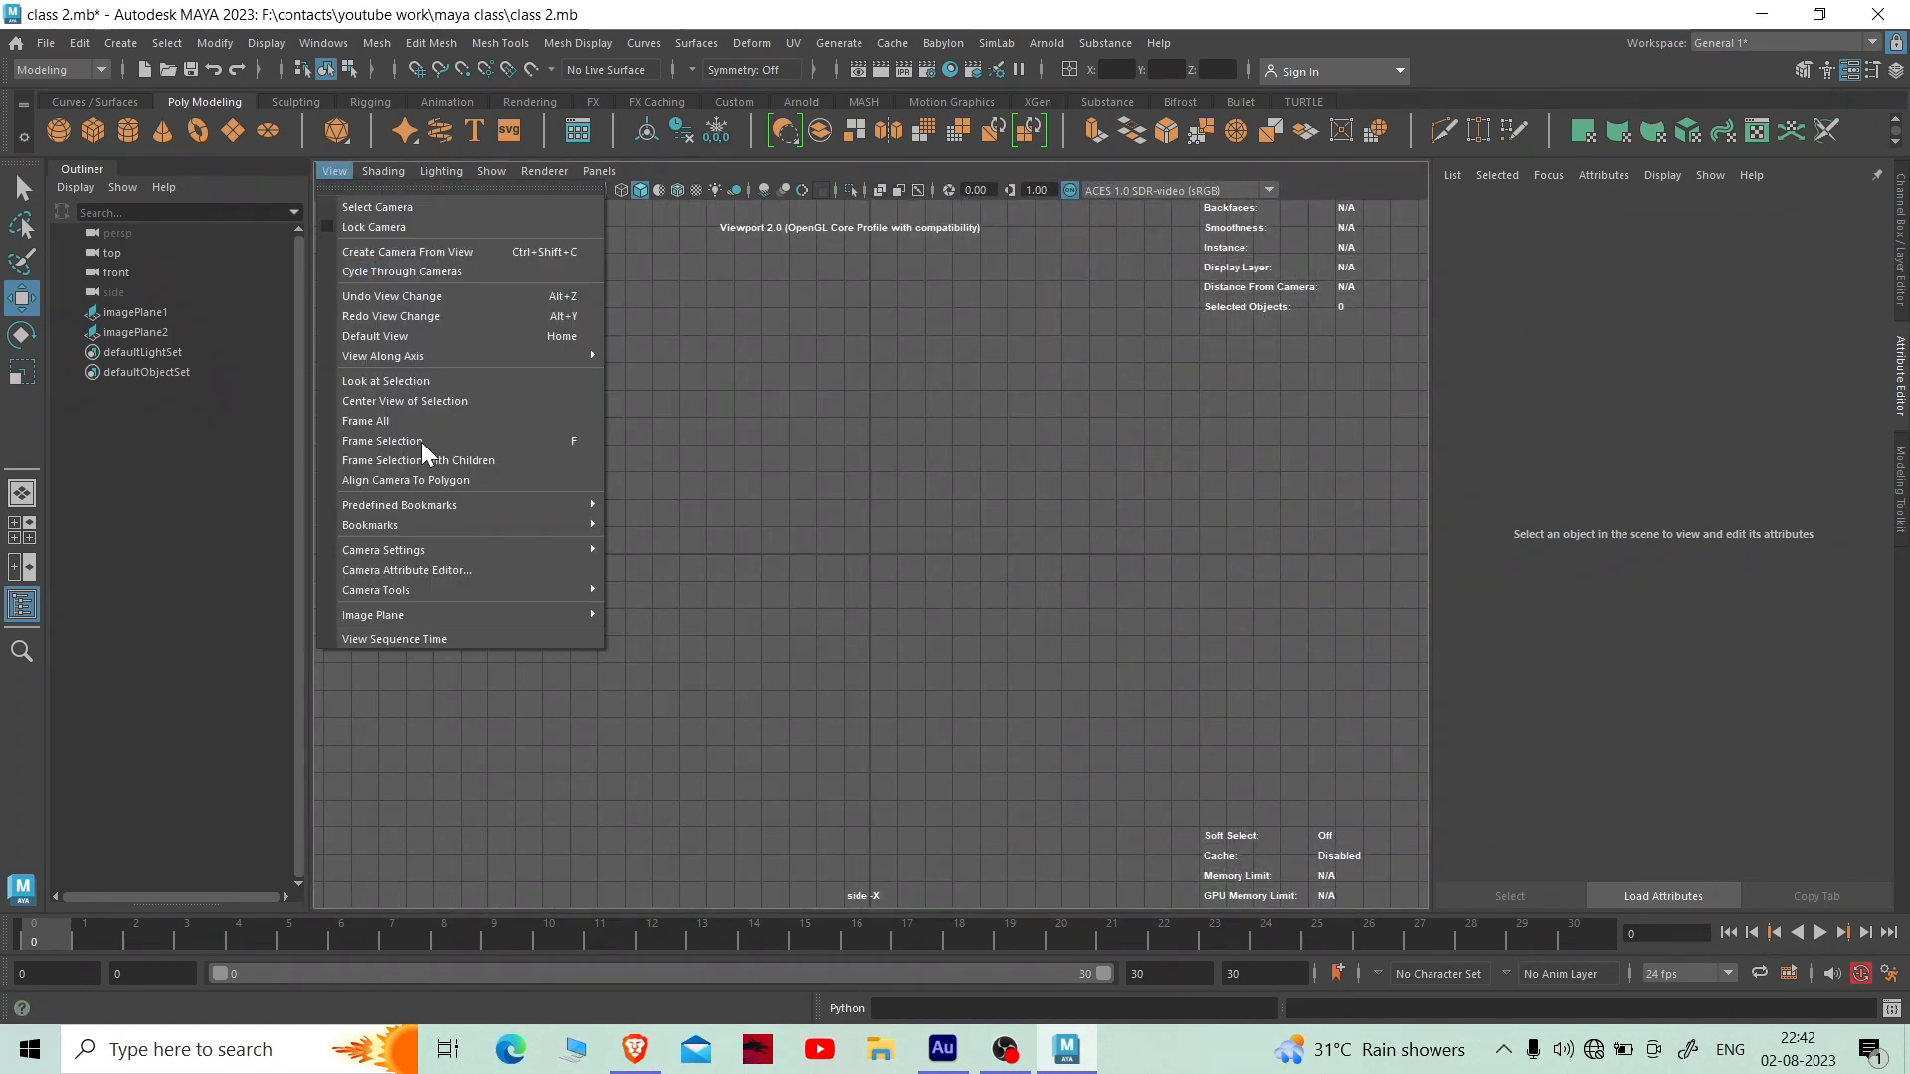
pyautogui.moveTo(624, 609)
pyautogui.click(706, 630)
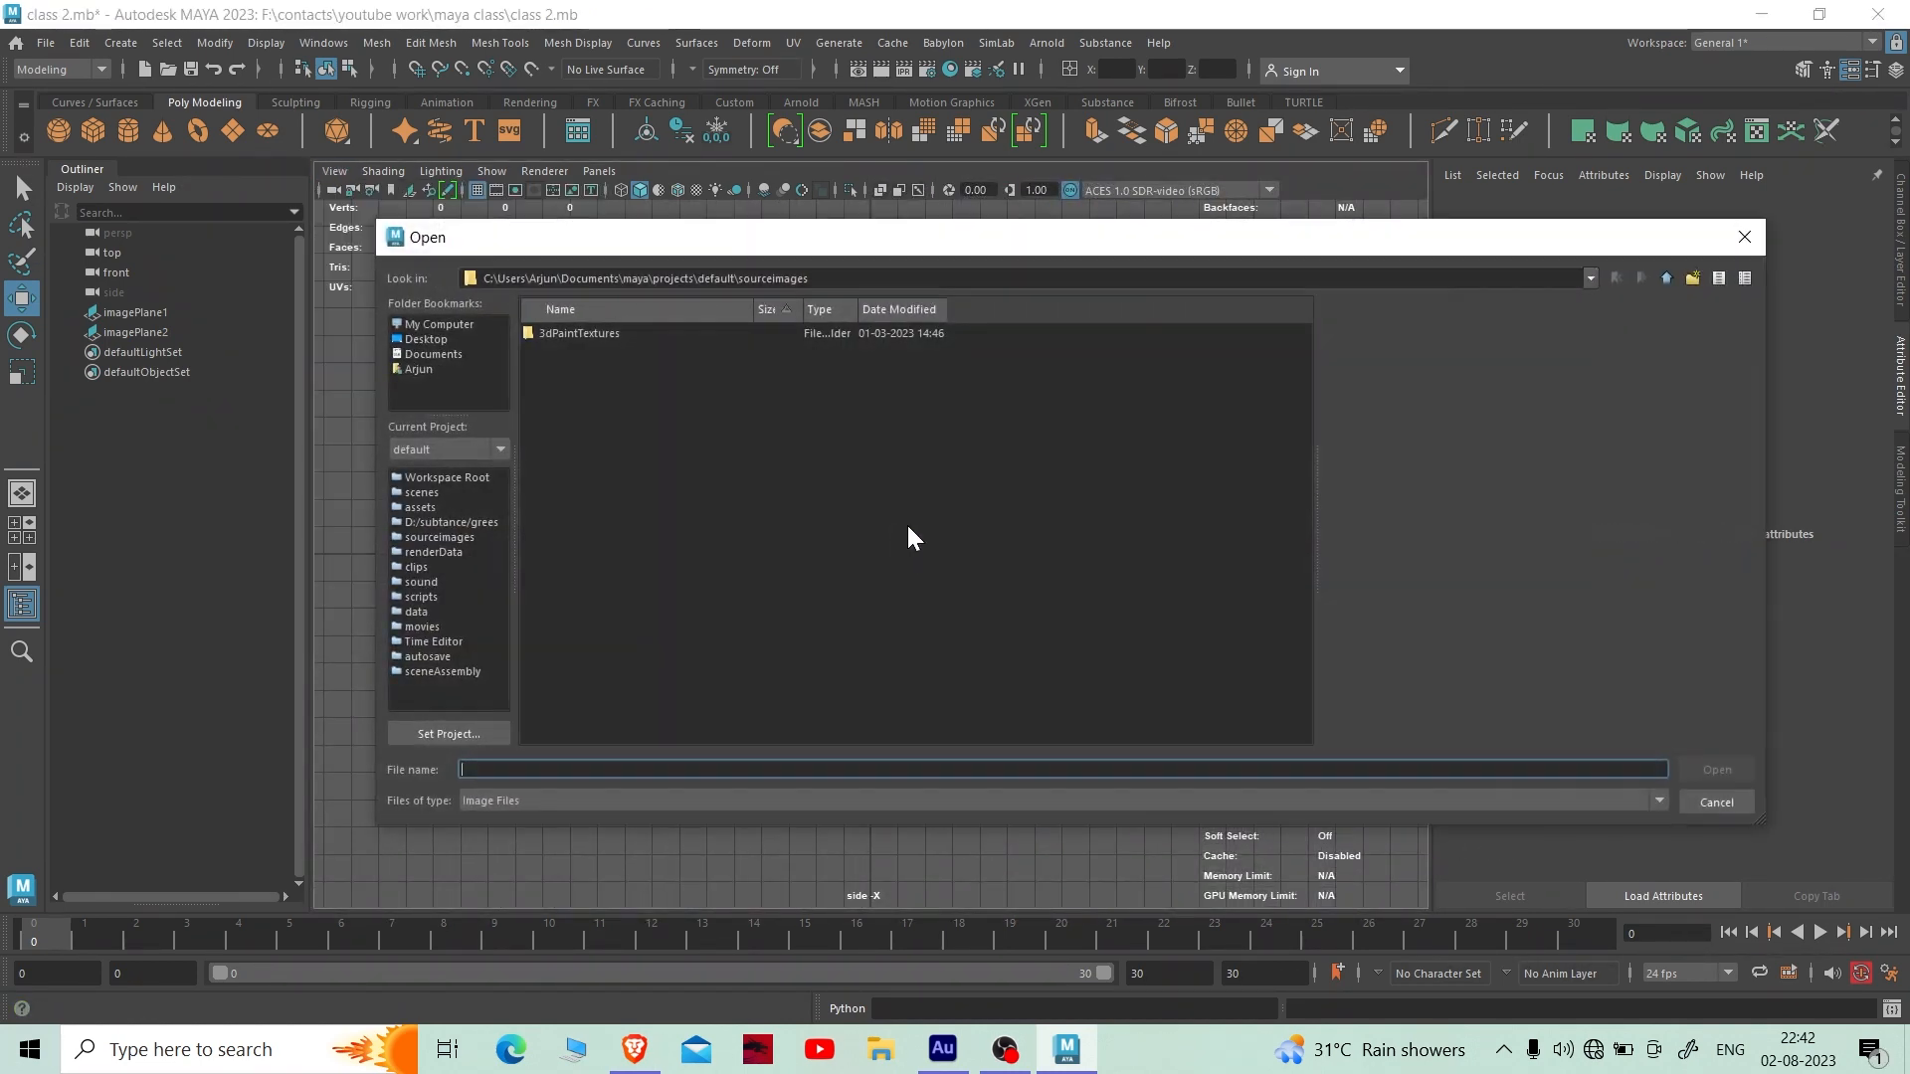
pyautogui.click(437, 324)
pyautogui.doubleClick(622, 353)
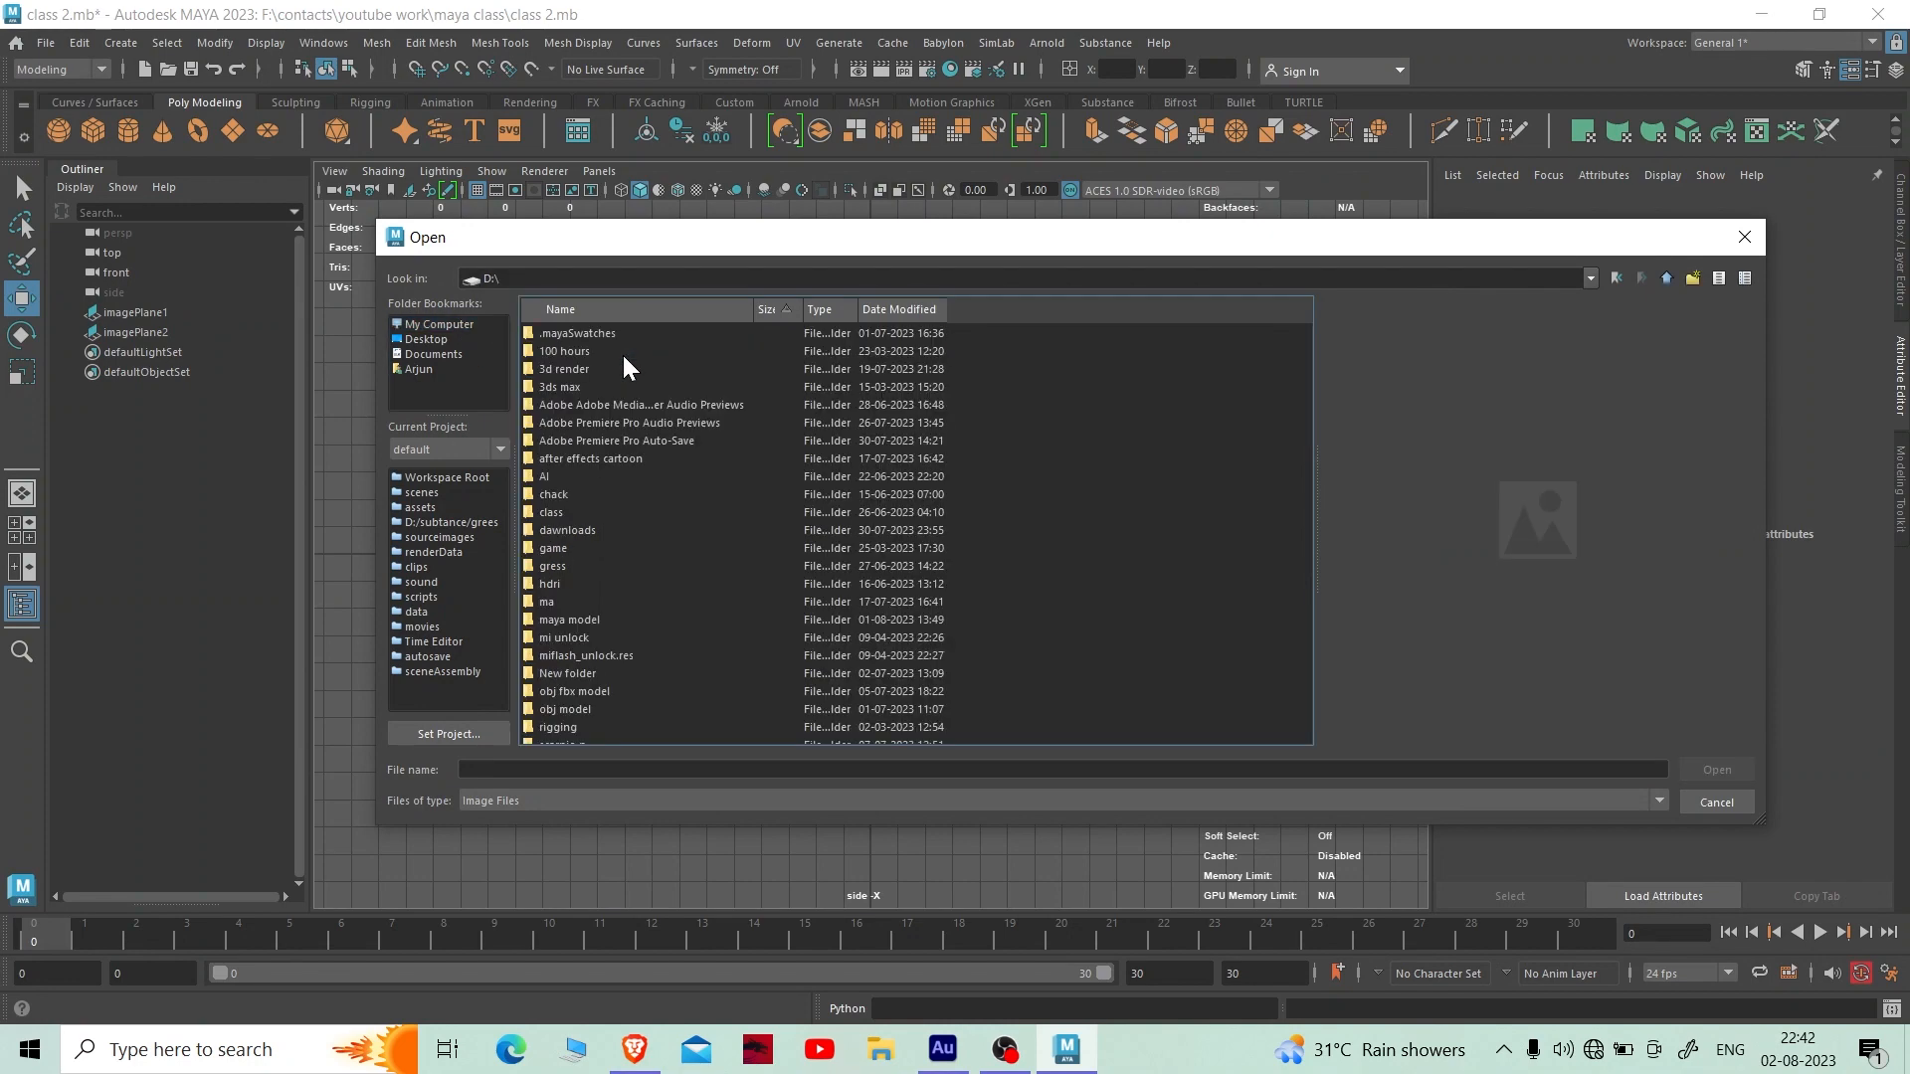
pyautogui.scroll(-10, 660, 611)
pyautogui.click(643, 619)
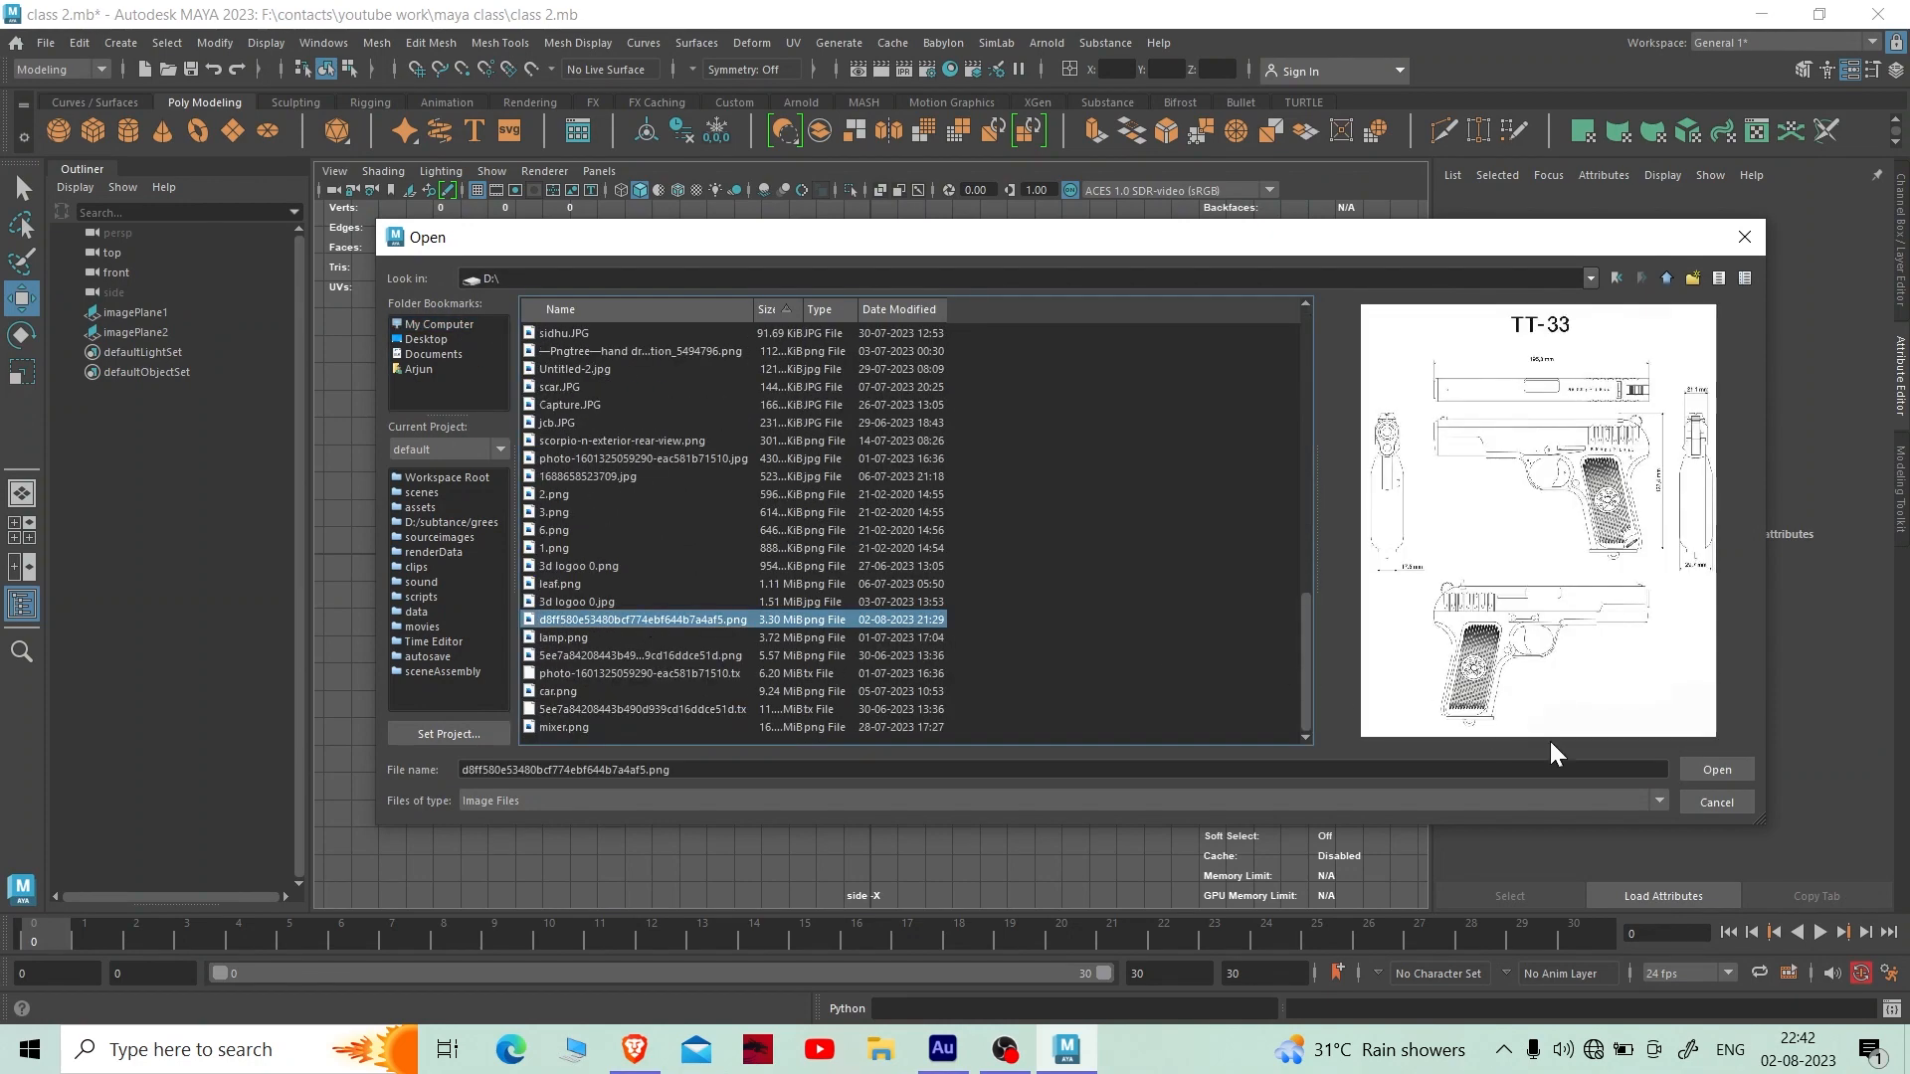
pyautogui.click(1743, 774)
pyautogui.click(1151, 666)
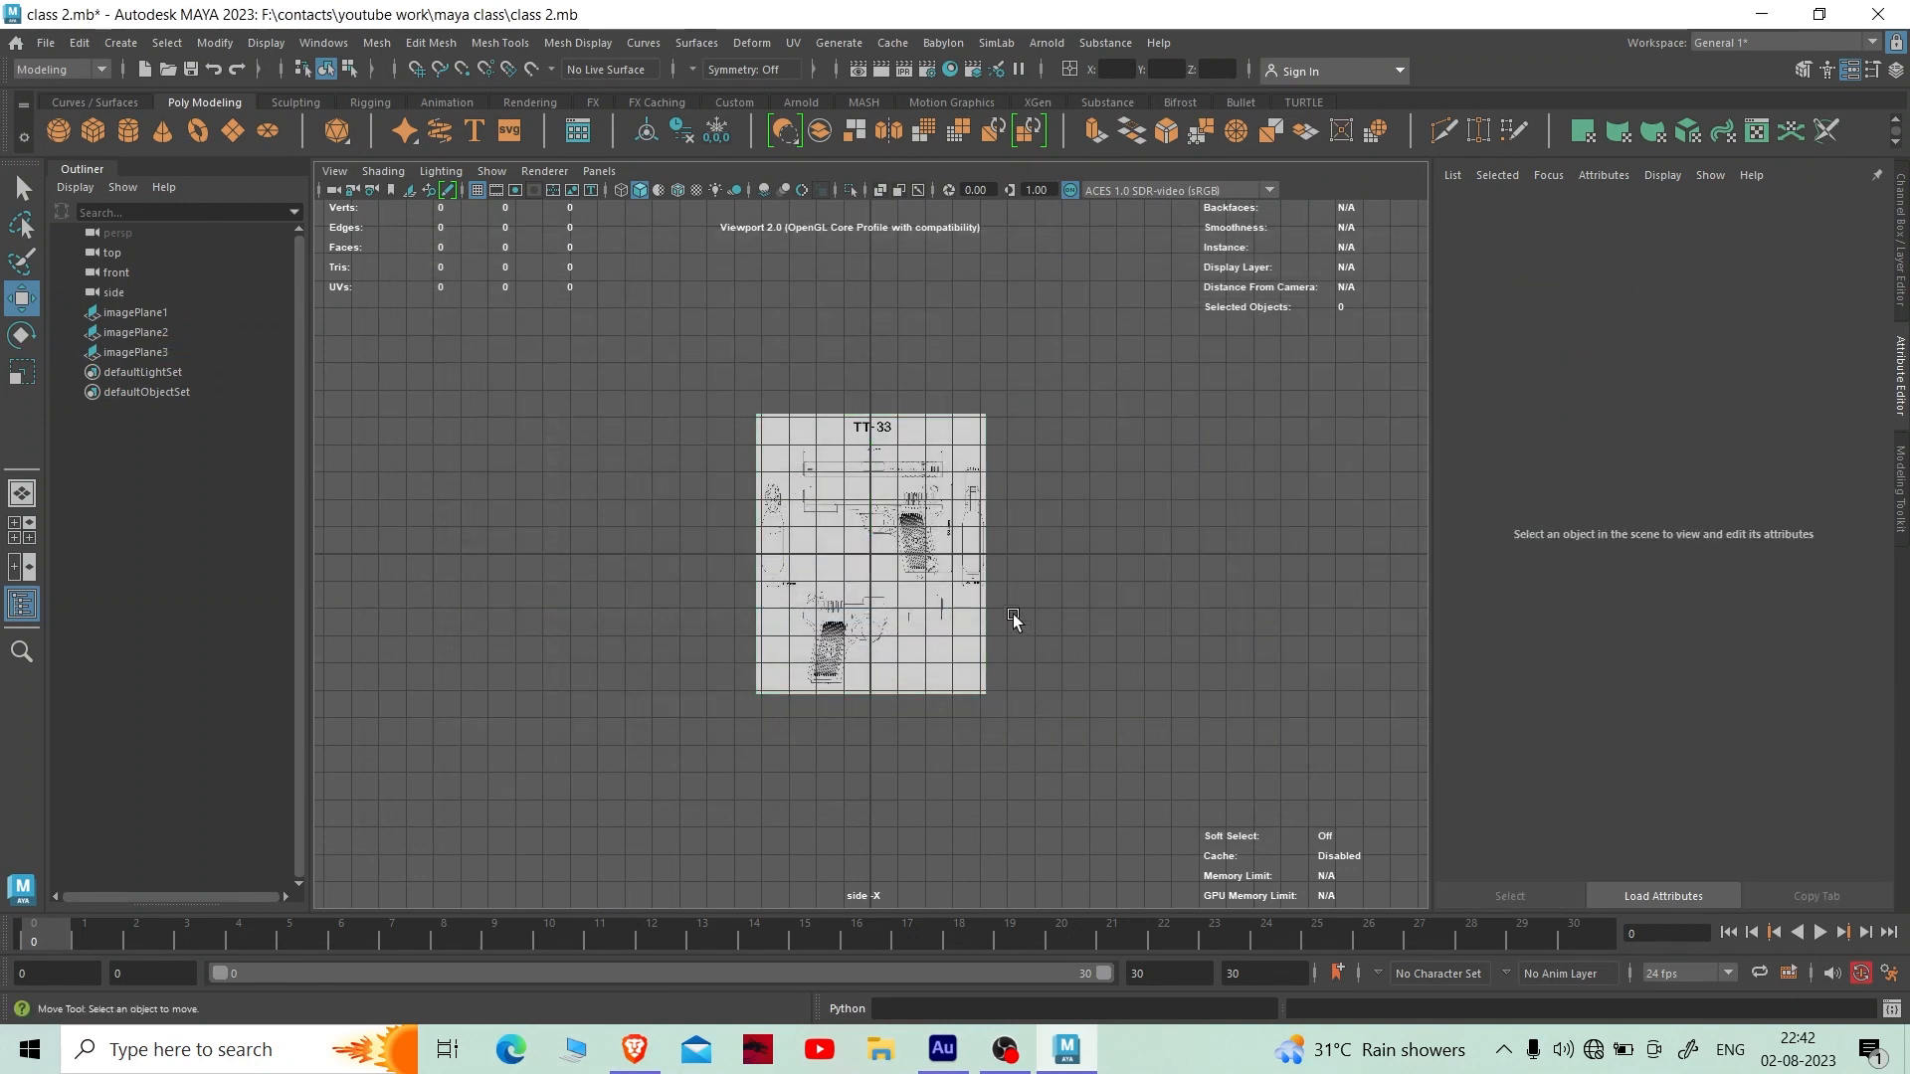
# - Examine the TT-33 blueprint's drawings and dimensions up close in the front view
pyautogui.press('space')
pyautogui.press('space')
pyautogui.scroll(5, 931, 638)
pyautogui.scroll(-5, 931, 638)
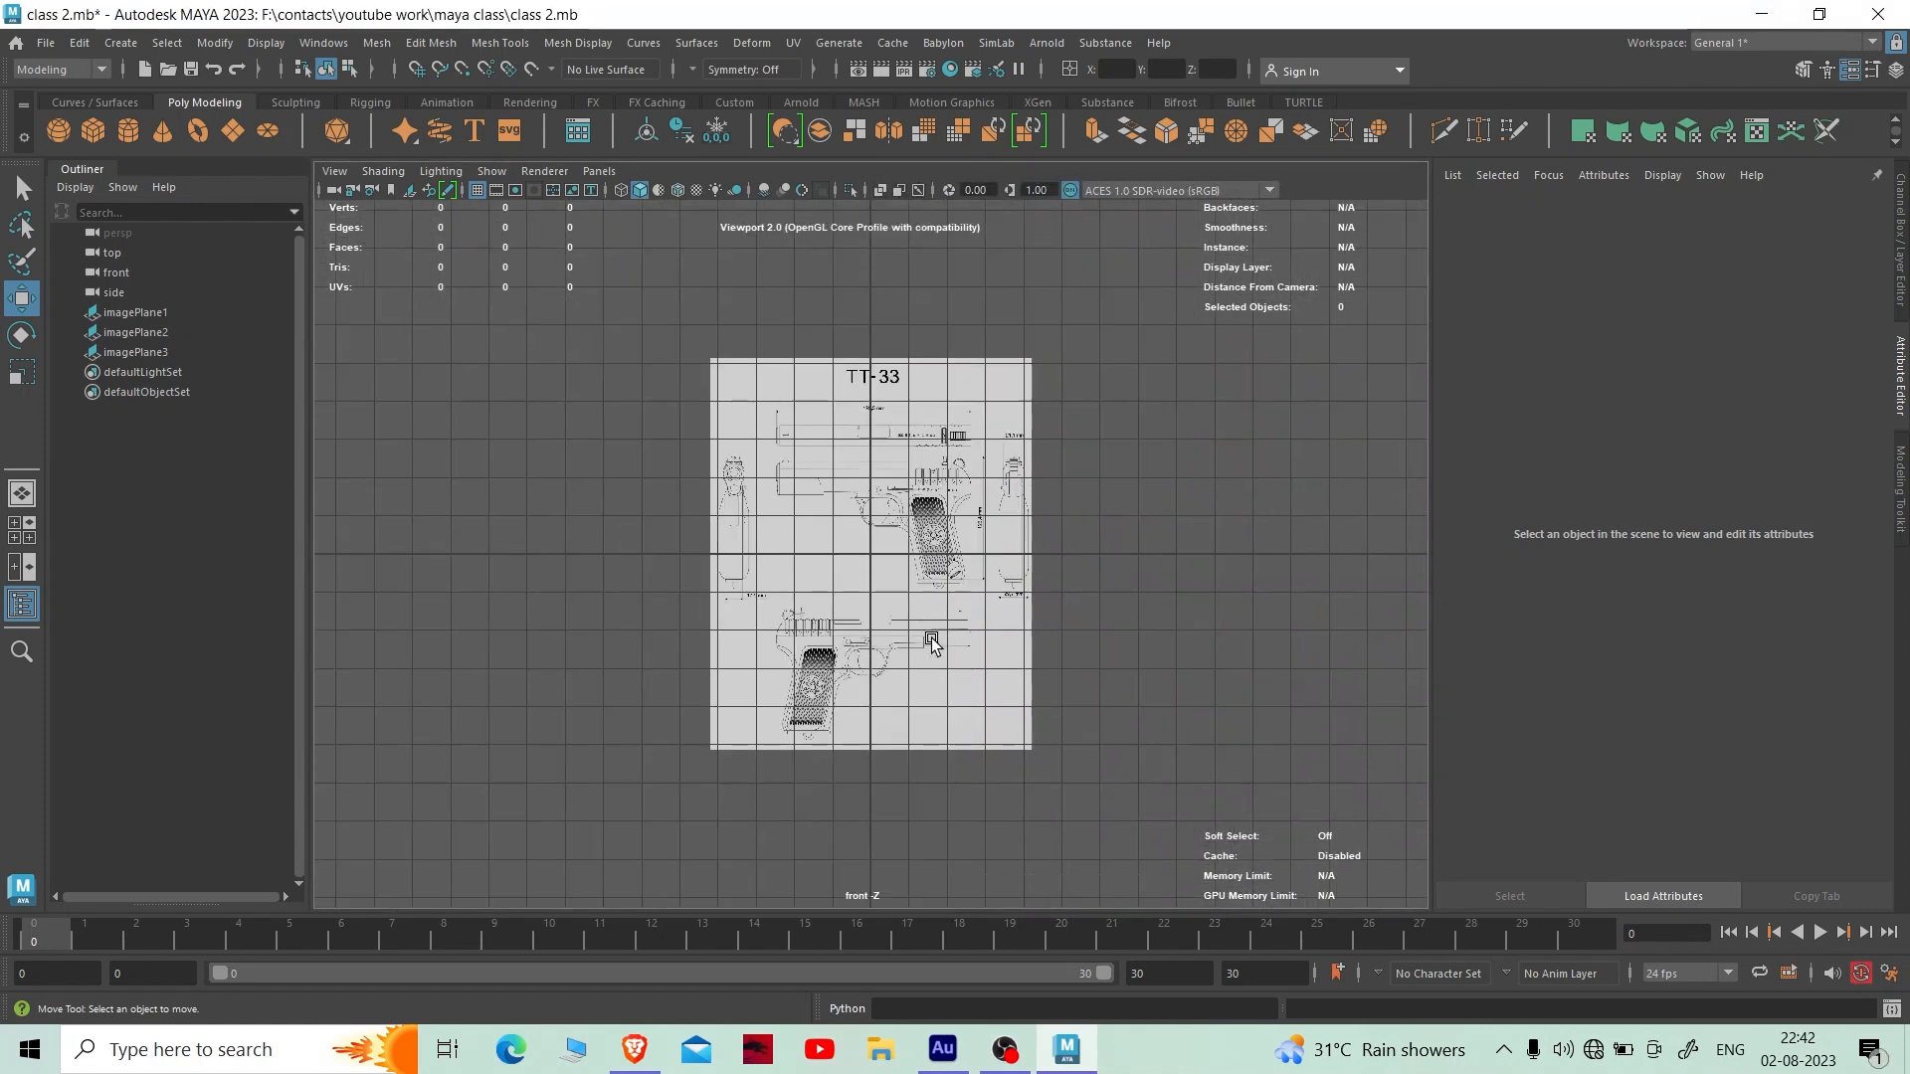
pyautogui.scroll(4, 931, 637)
pyautogui.scroll(3, 931, 637)
pyautogui.scroll(-4, 932, 637)
pyautogui.scroll(2, 933, 637)
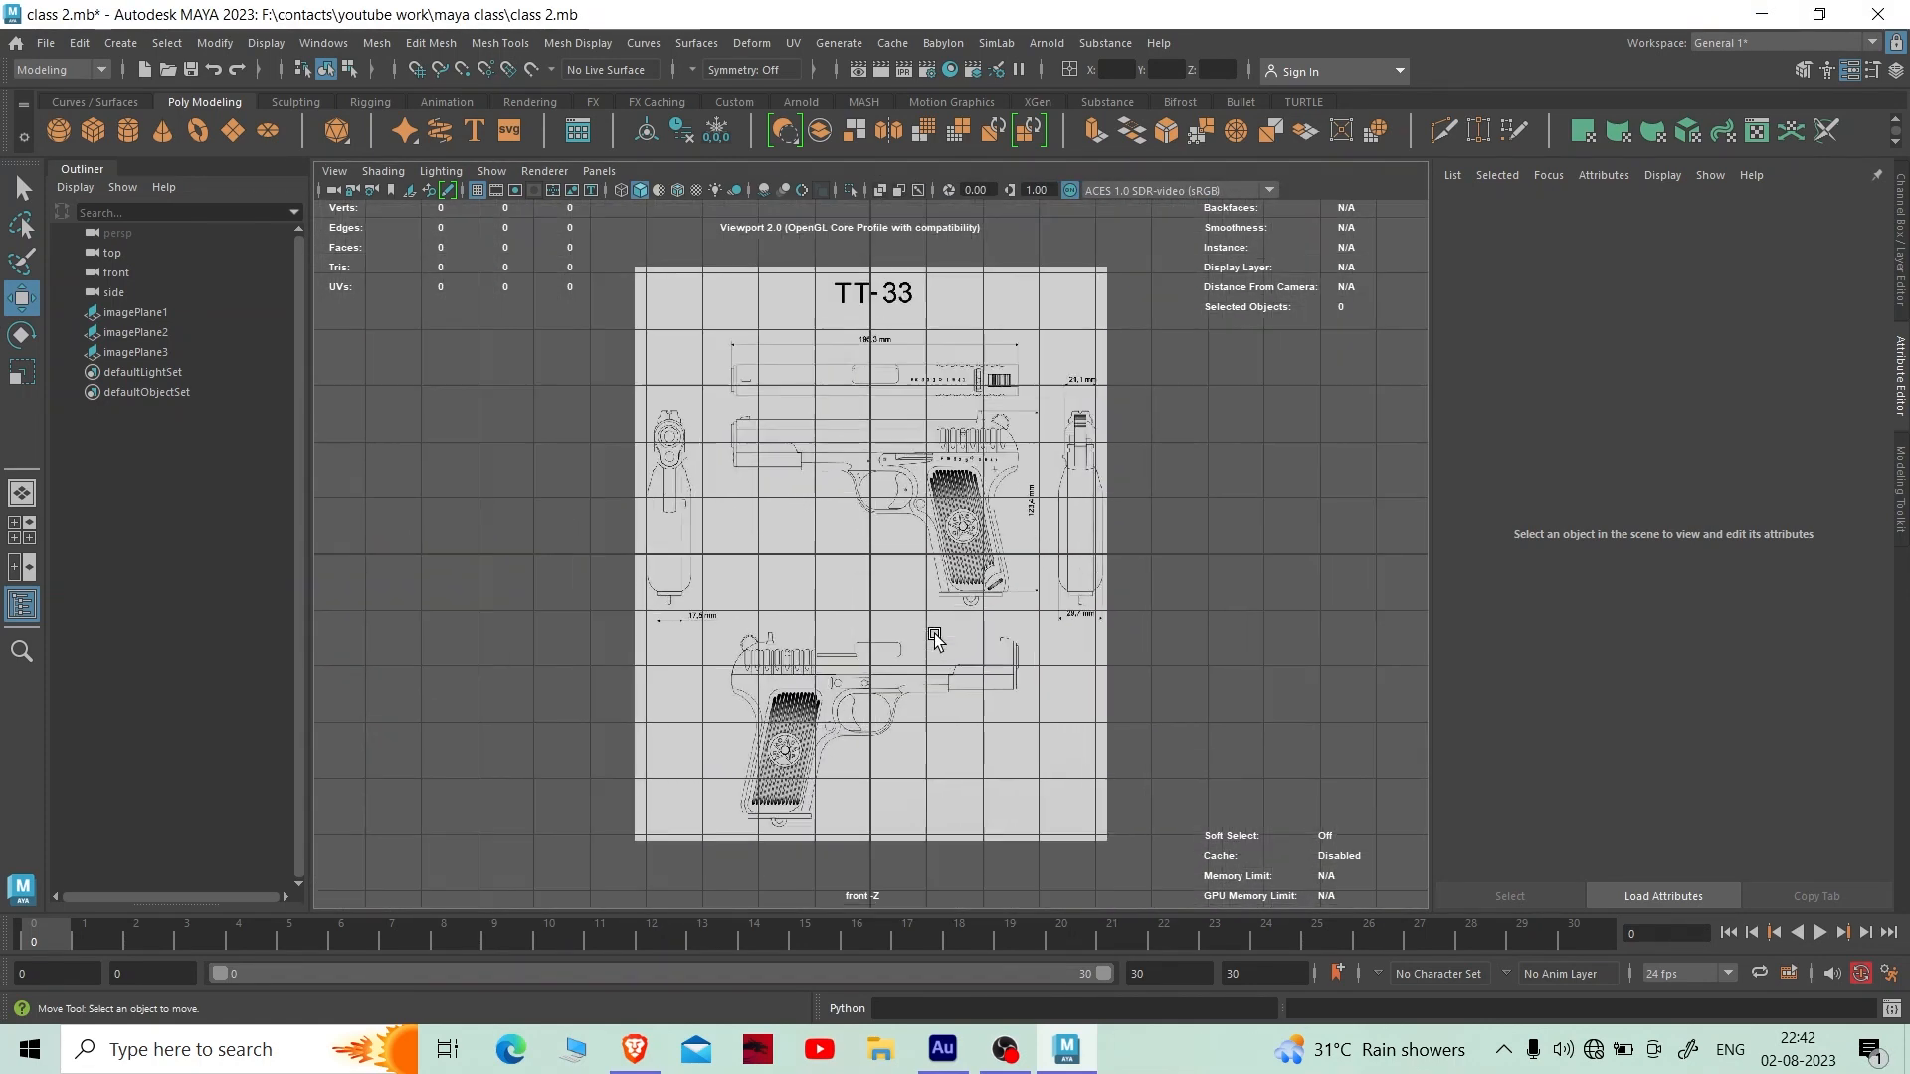
pyautogui.scroll(2, 930, 633)
pyautogui.keyDown('alt'); pyautogui.moveTo(798, 578); pyautogui.dragTo(890, 615, button='middle'); pyautogui.keyUp('alt')
pyautogui.scroll(2, 902, 594)
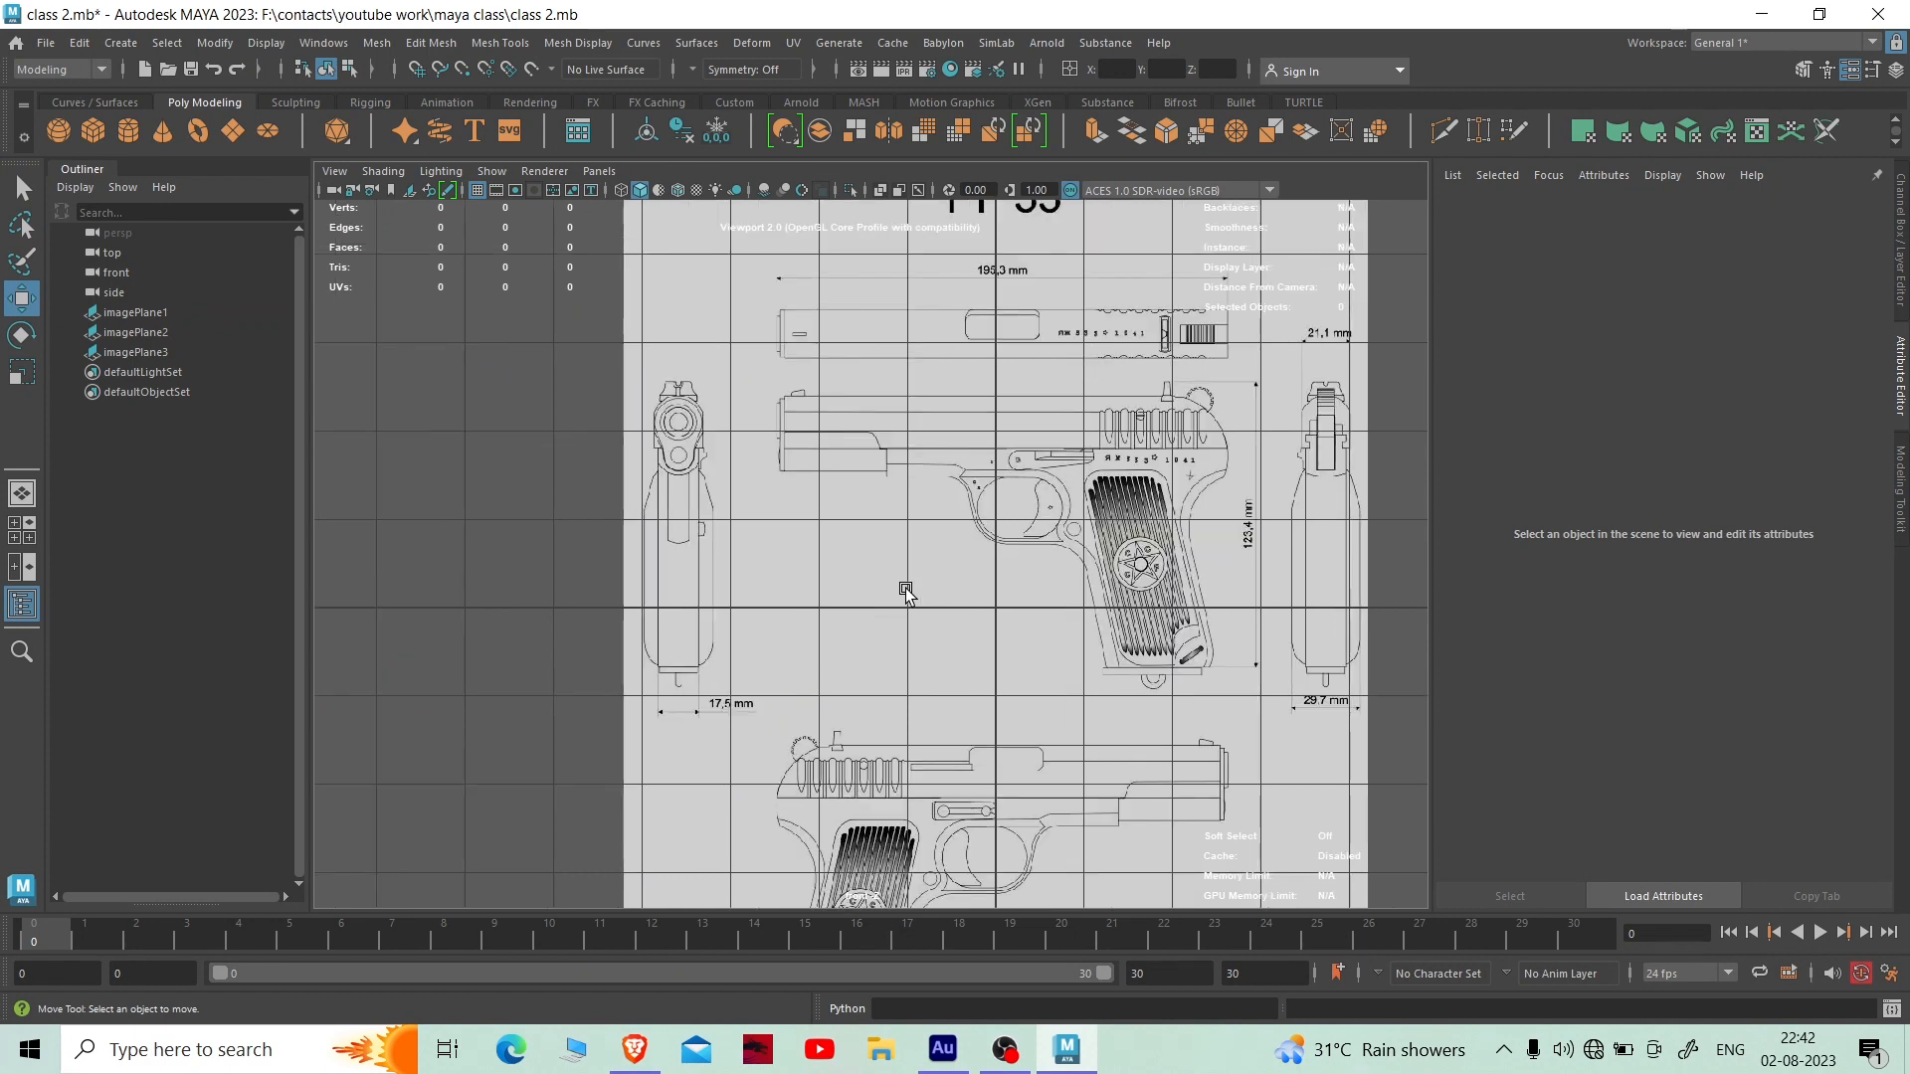
pyautogui.keyDown('alt'); pyautogui.moveTo(940, 526); pyautogui.dragTo(943, 566, button='middle'); pyautogui.keyUp('alt')
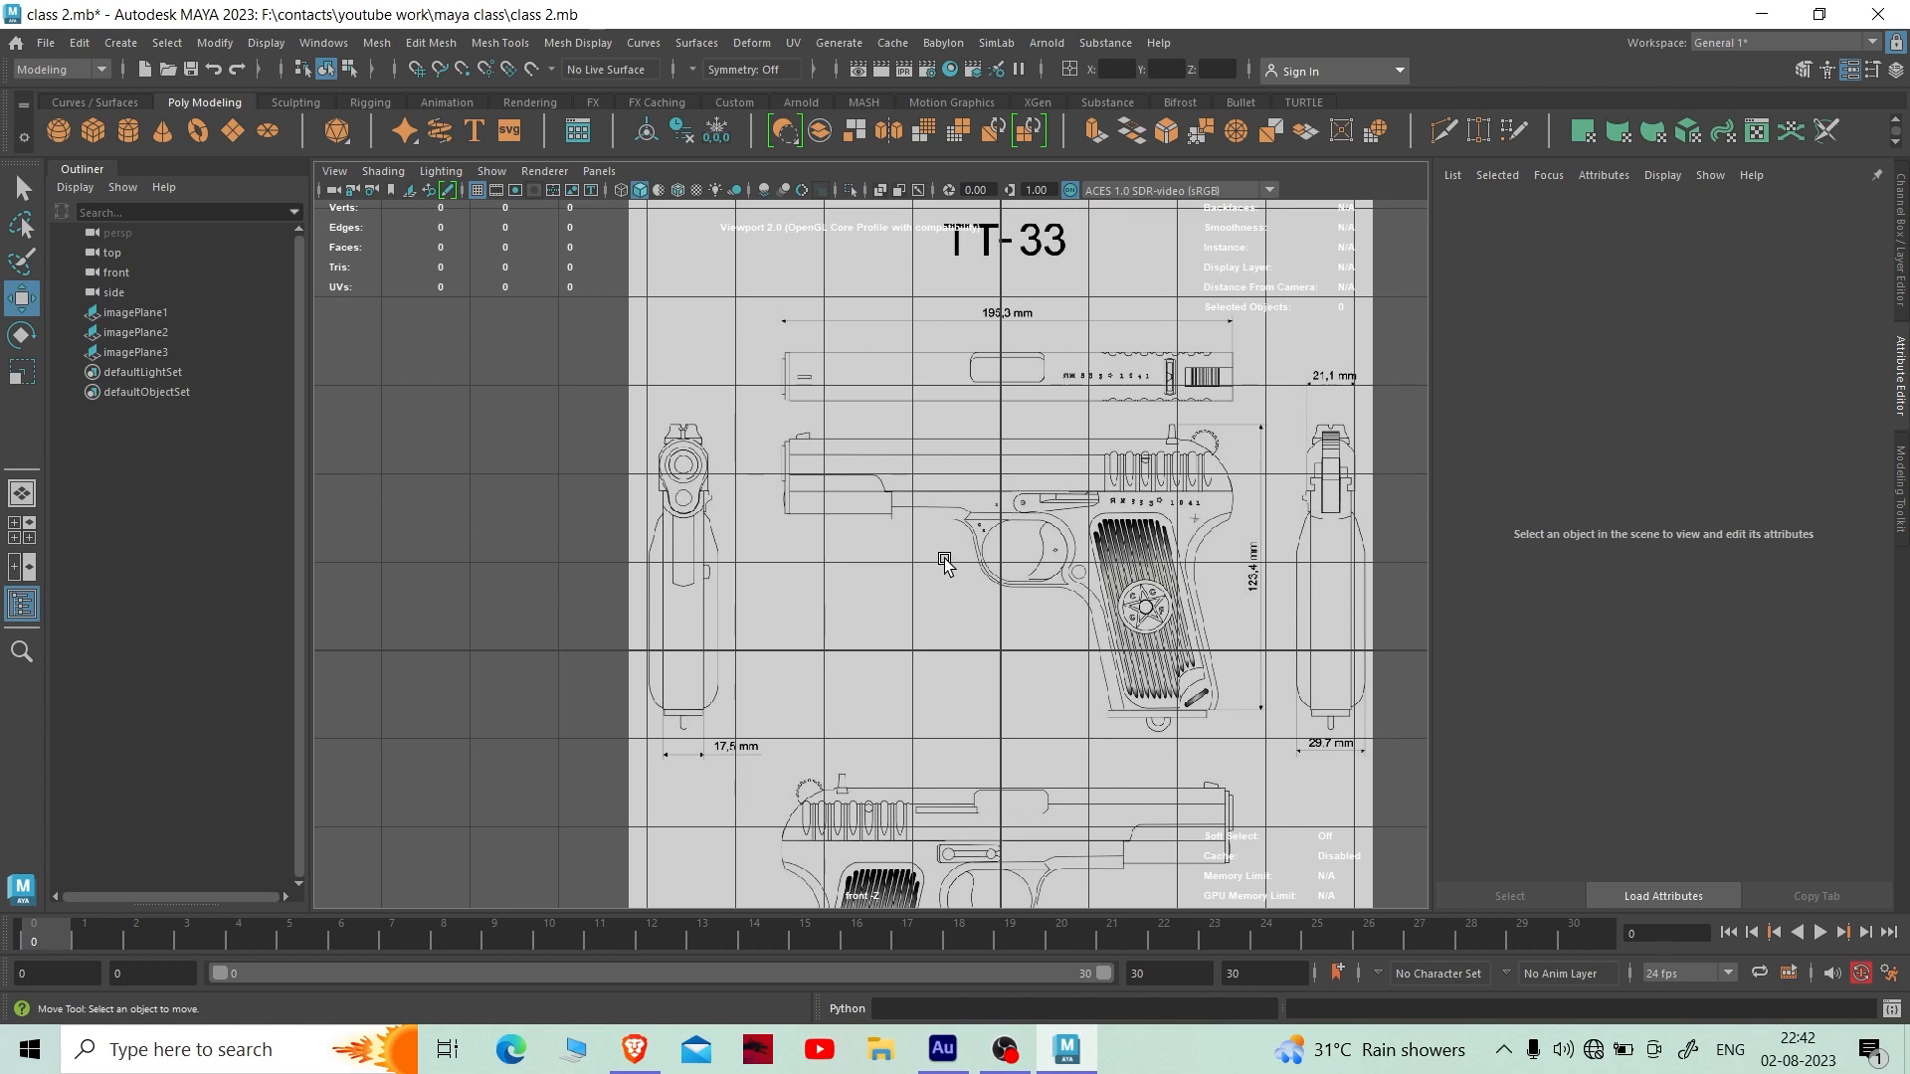
pyautogui.scroll(-3, 944, 563)
pyautogui.scroll(5, 950, 562)
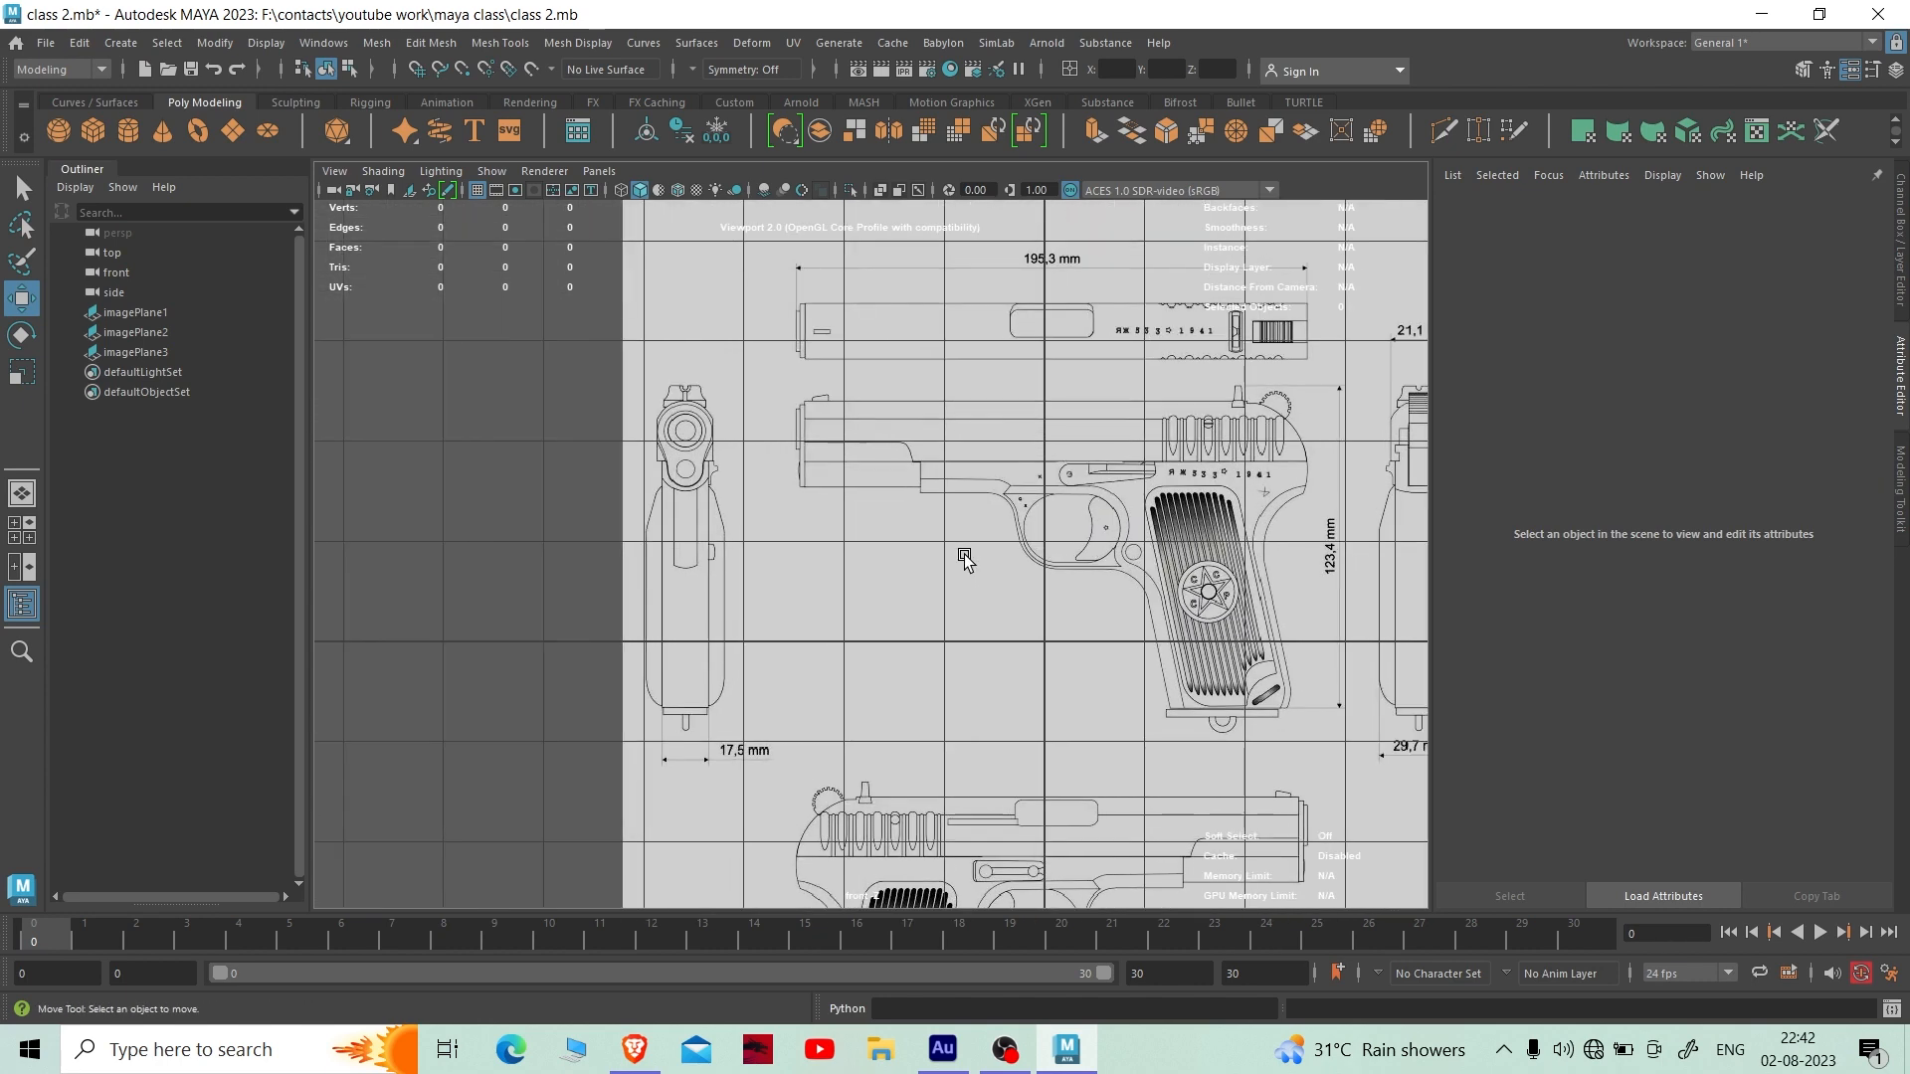
# - Move the front-view image plane about 3.62 units along X so the muzzle drawing sits on the vertical axis
pyautogui.scroll(-3, 969, 552)
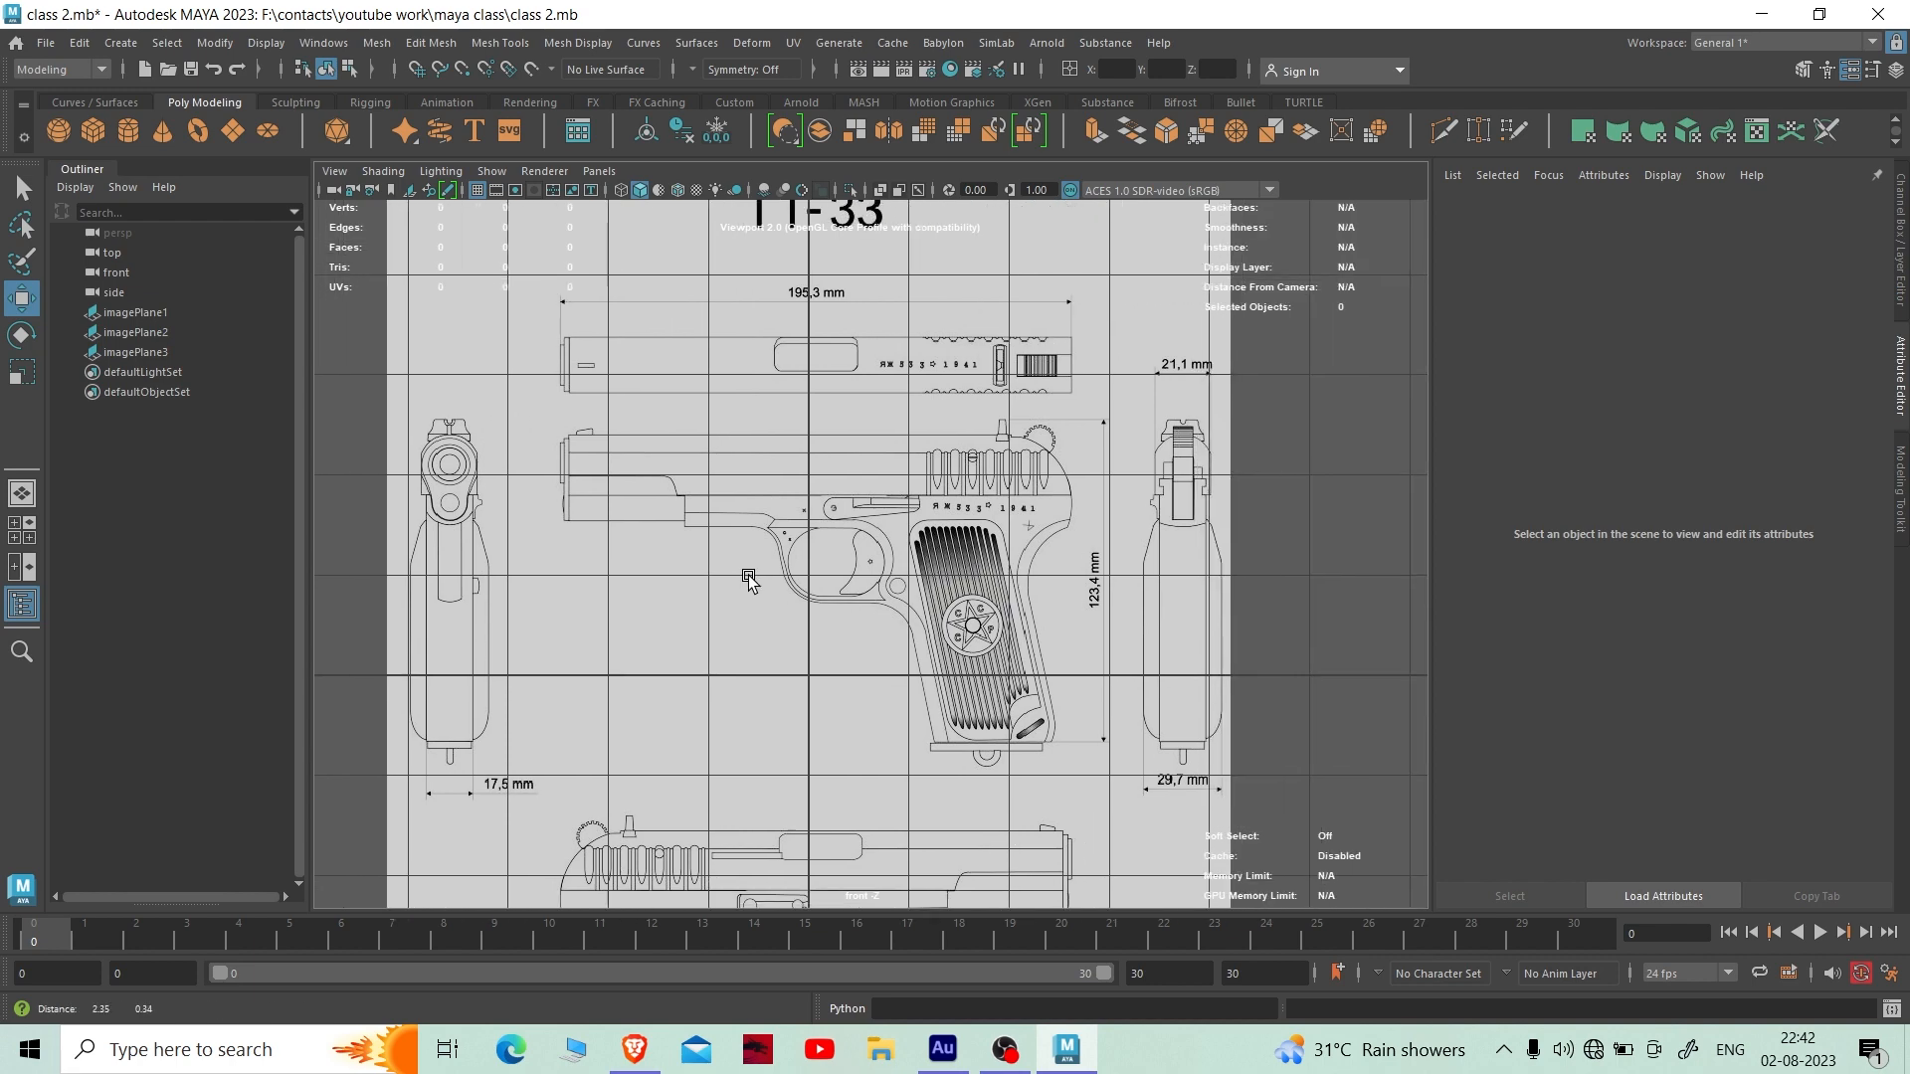
pyautogui.scroll(3, 910, 518)
pyautogui.scroll(3, 796, 516)
pyautogui.keyDown('alt'); pyautogui.moveTo(717, 461); pyautogui.dragTo(1102, 535, button='middle'); pyautogui.keyUp('alt')
pyautogui.click(866, 417)
pyautogui.scroll(-5, 866, 417)
pyautogui.scroll(1, 889, 517)
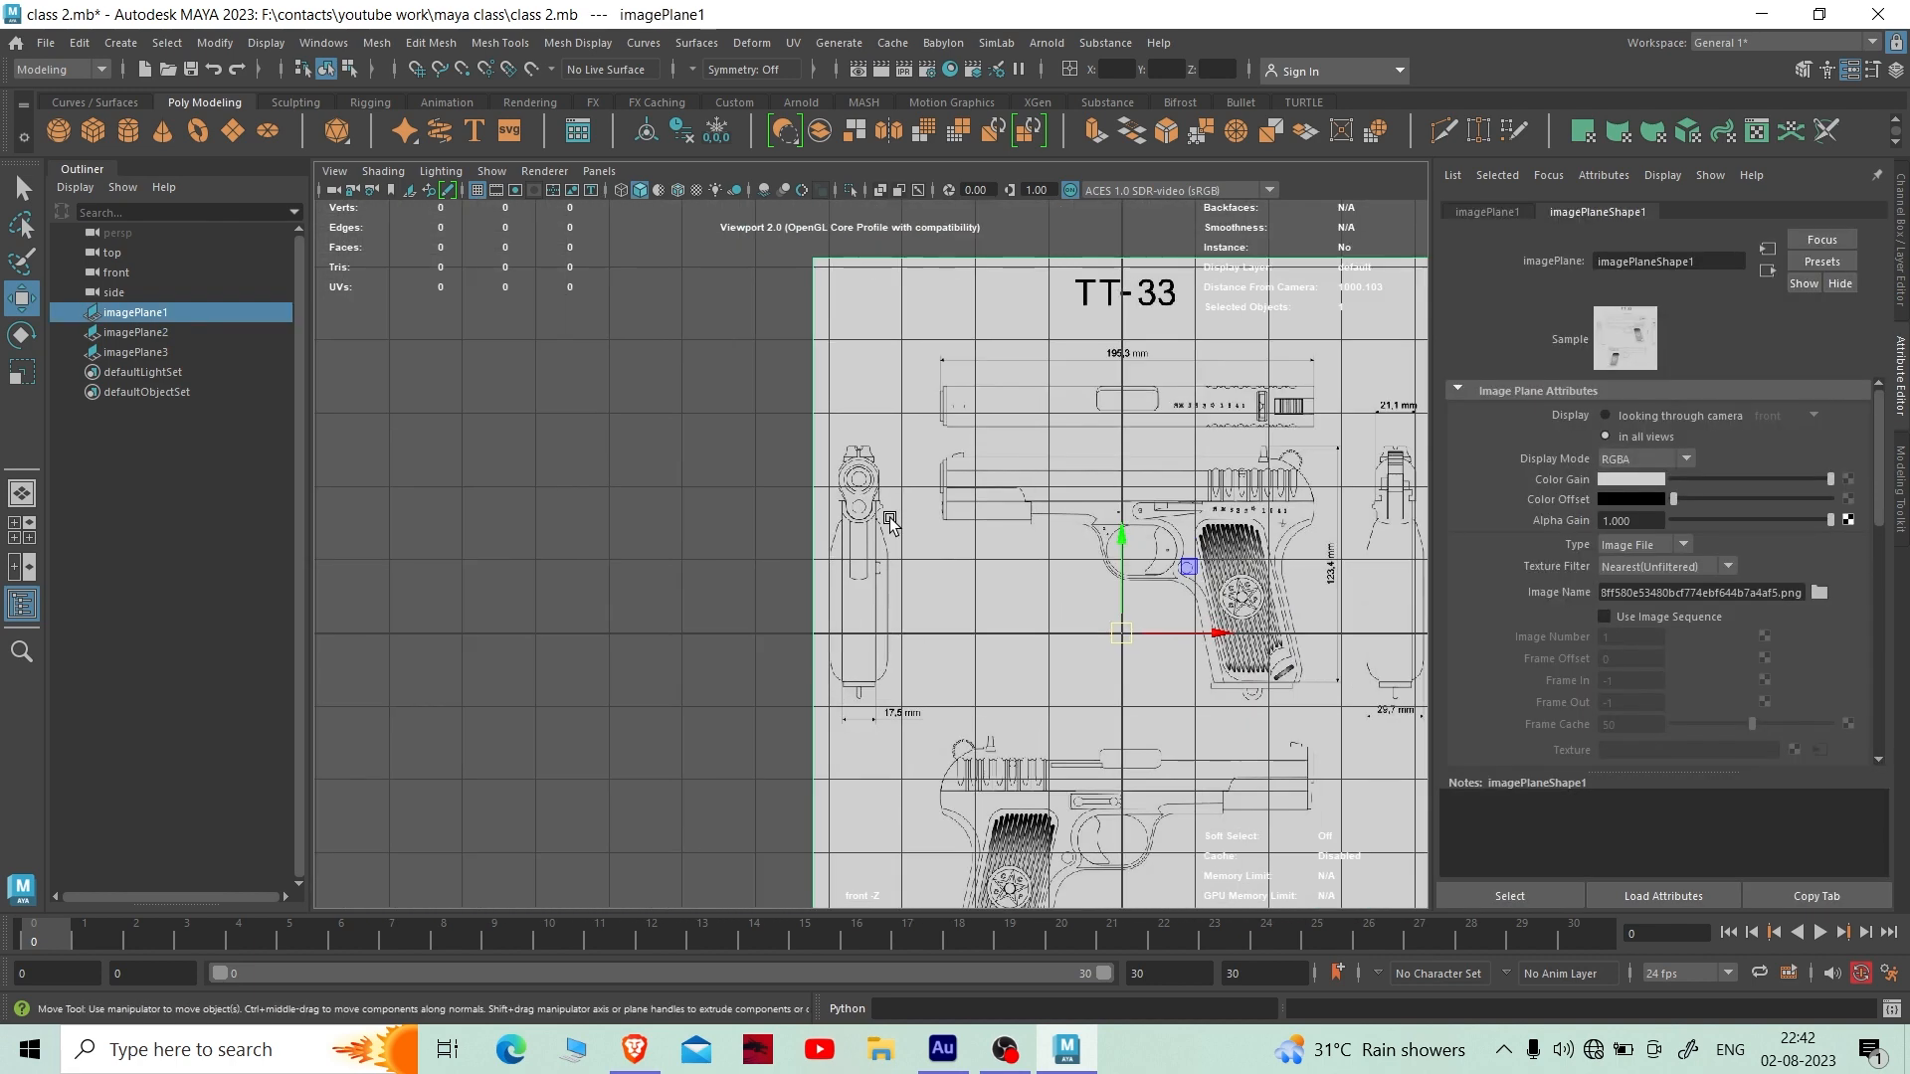
pyautogui.scroll(-3, 891, 524)
pyautogui.keyDown('alt'); pyautogui.moveTo(959, 520); pyautogui.dragTo(844, 523, button='middle'); pyautogui.keyUp('alt')
pyautogui.scroll(1, 928, 628)
pyautogui.scroll(3, 930, 637)
pyautogui.keyDown('alt'); pyautogui.moveTo(970, 753); pyautogui.dragTo(939, 695, button='middle'); pyautogui.keyUp('alt')
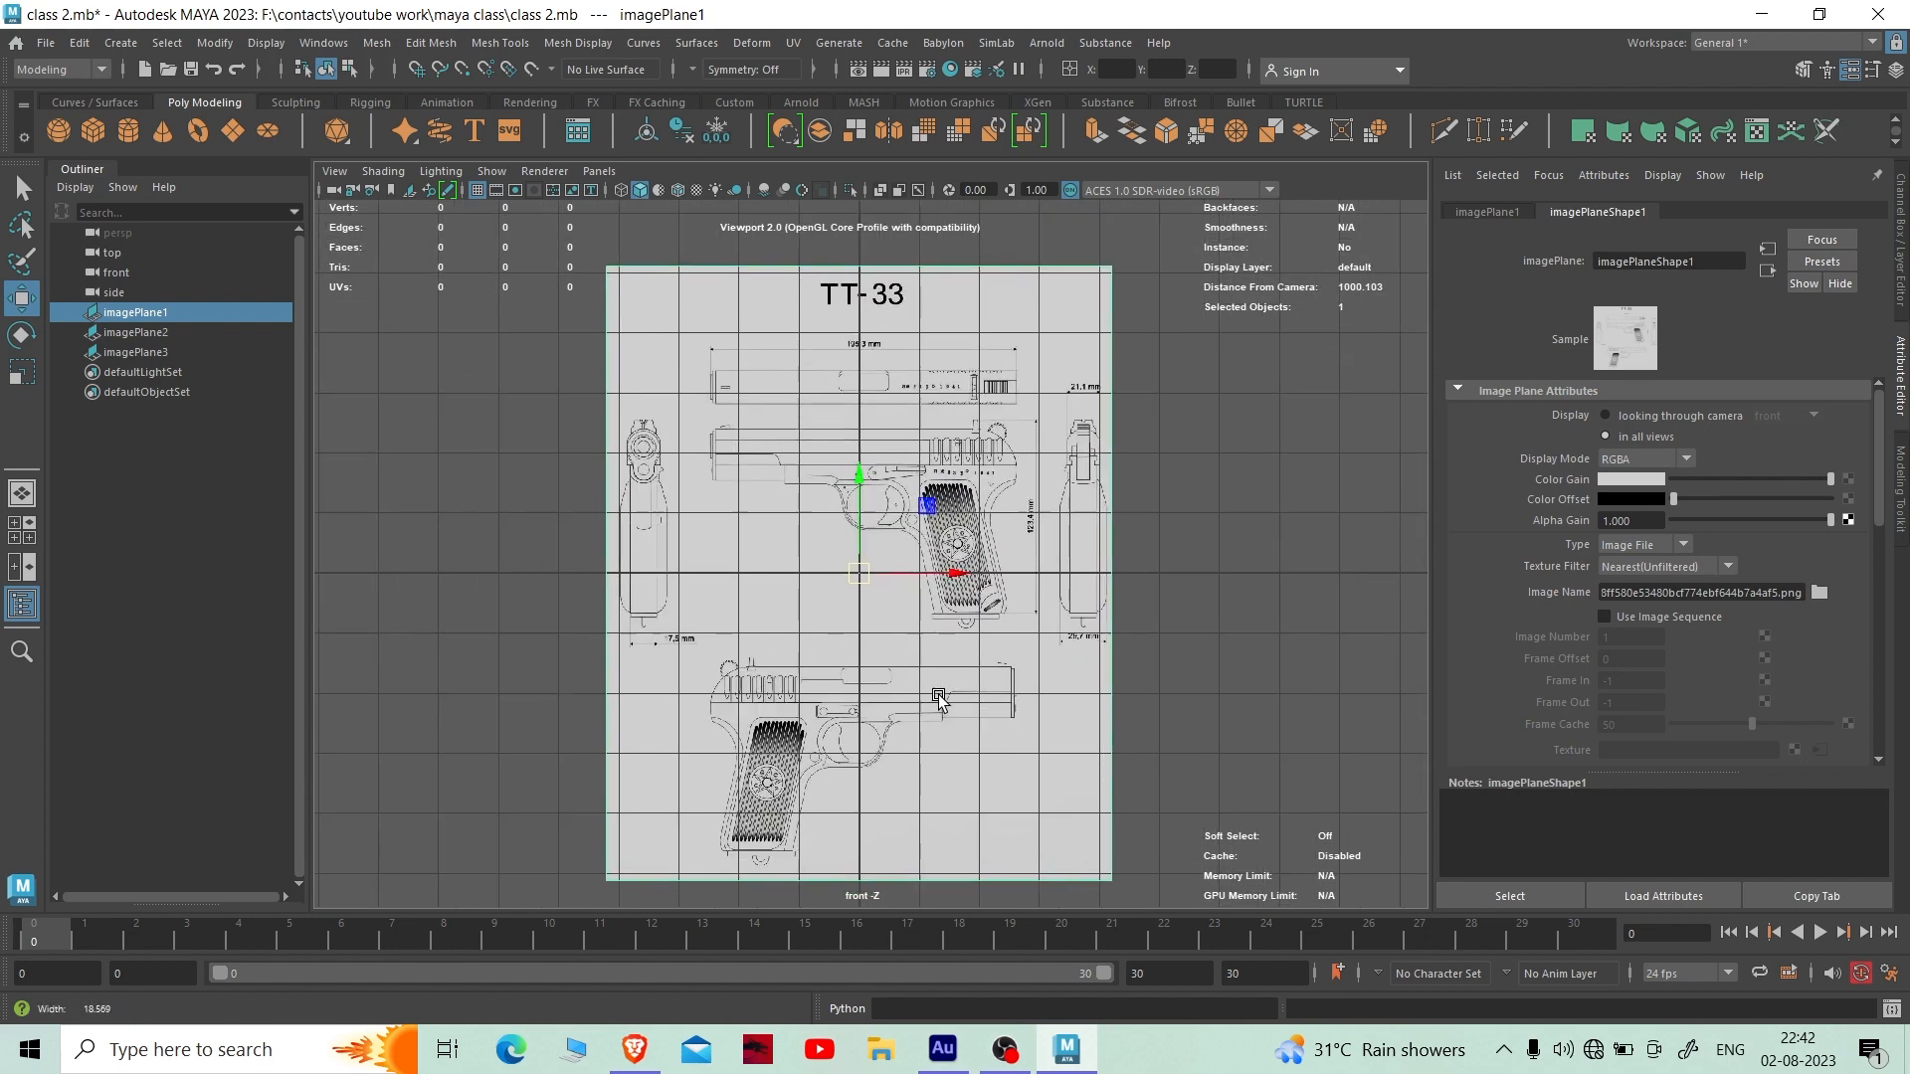
pyautogui.moveTo(947, 574); pyautogui.dragTo(1165, 557)
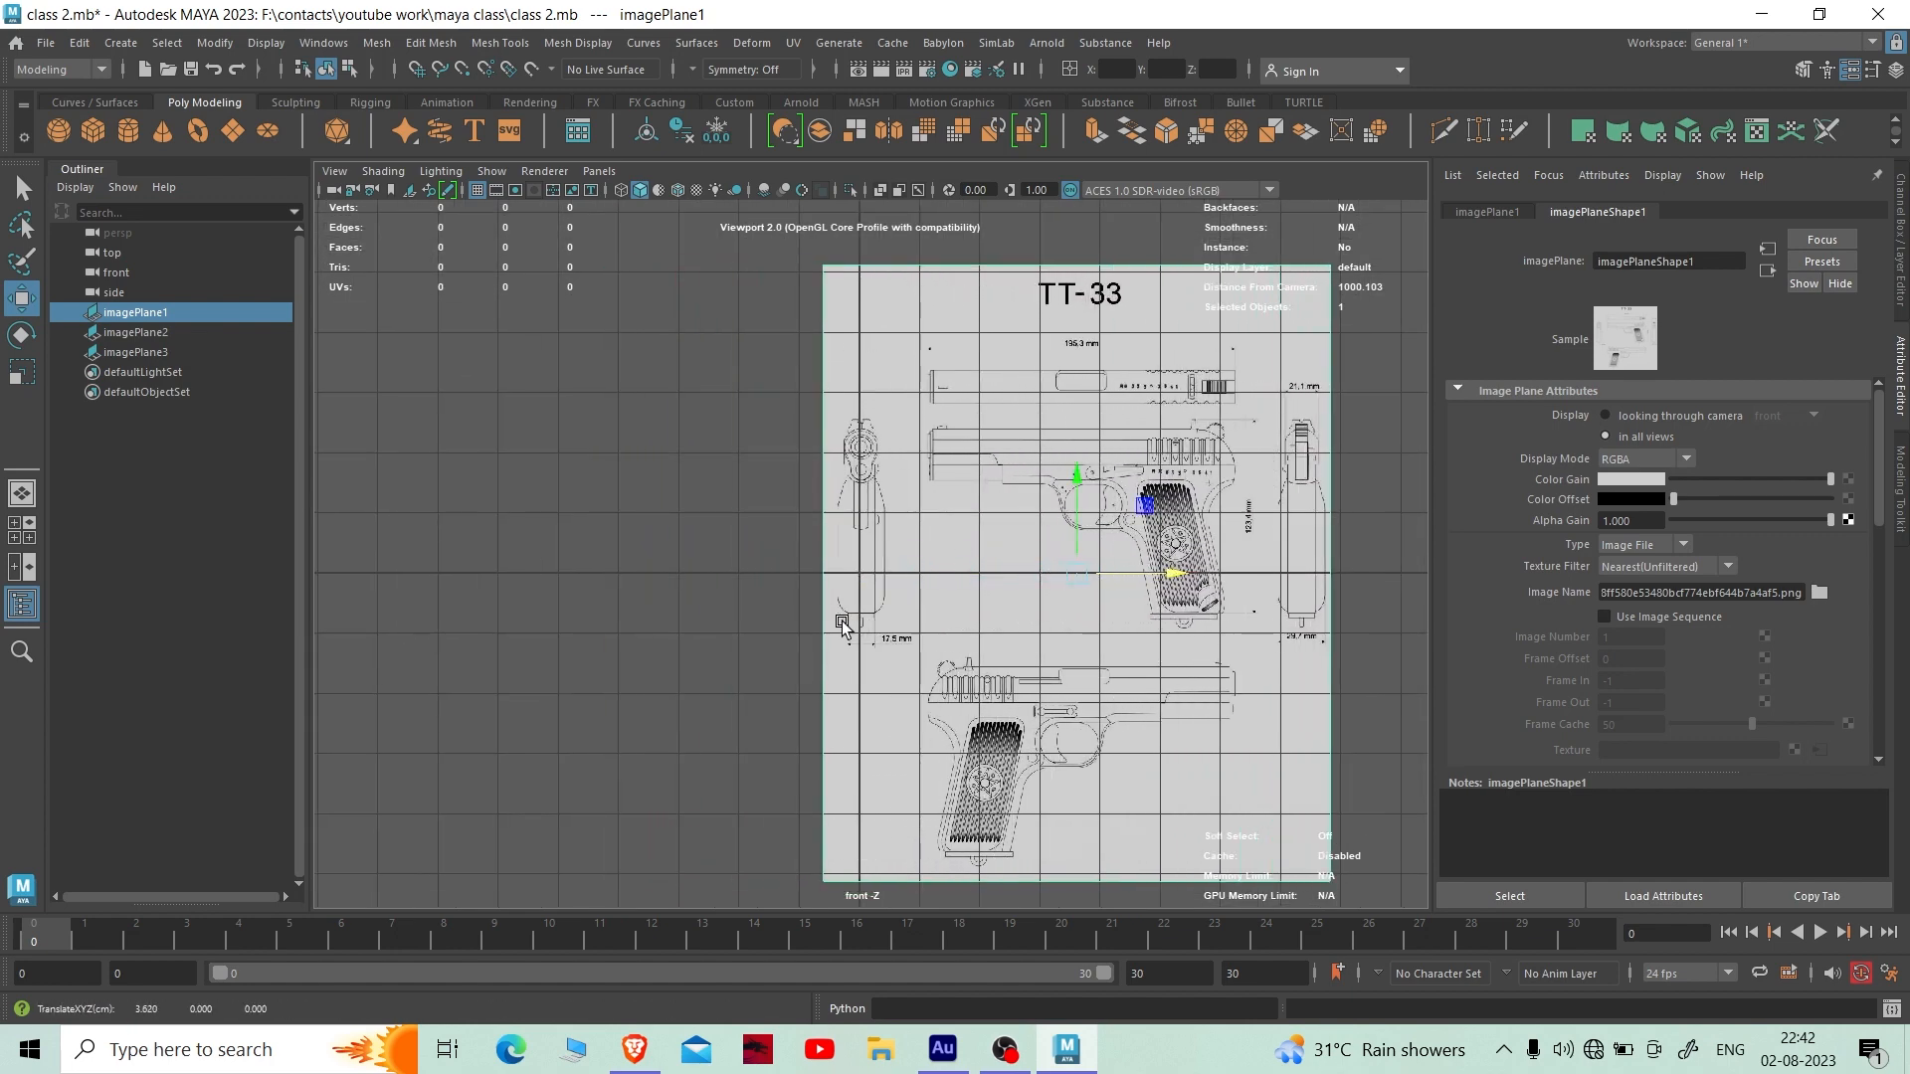
# - Fine-tune the front image plane's X position to about 3.597, centring the muzzle drawing on the vertical axis
pyautogui.scroll(3, 929, 498)
pyautogui.scroll(-3, 944, 617)
pyautogui.scroll(-10, 944, 616)
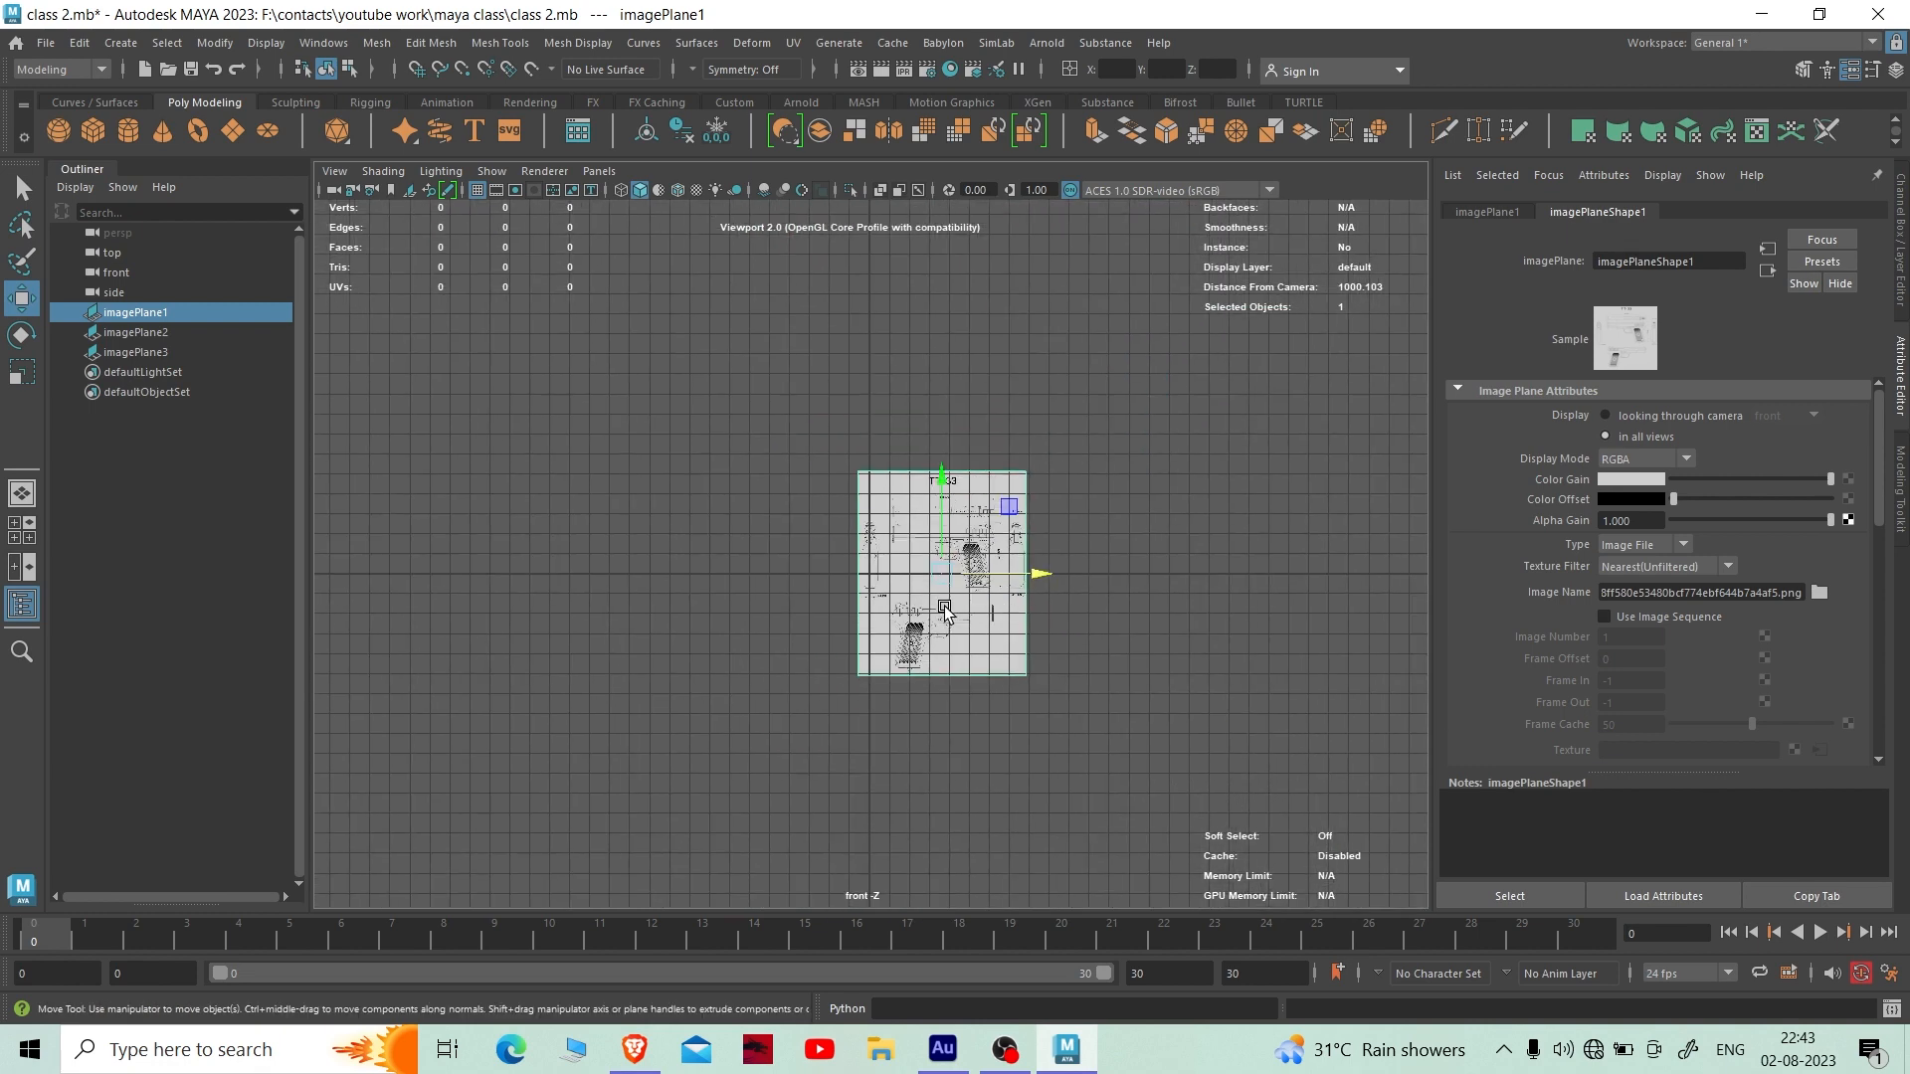
pyautogui.scroll(5, 945, 607)
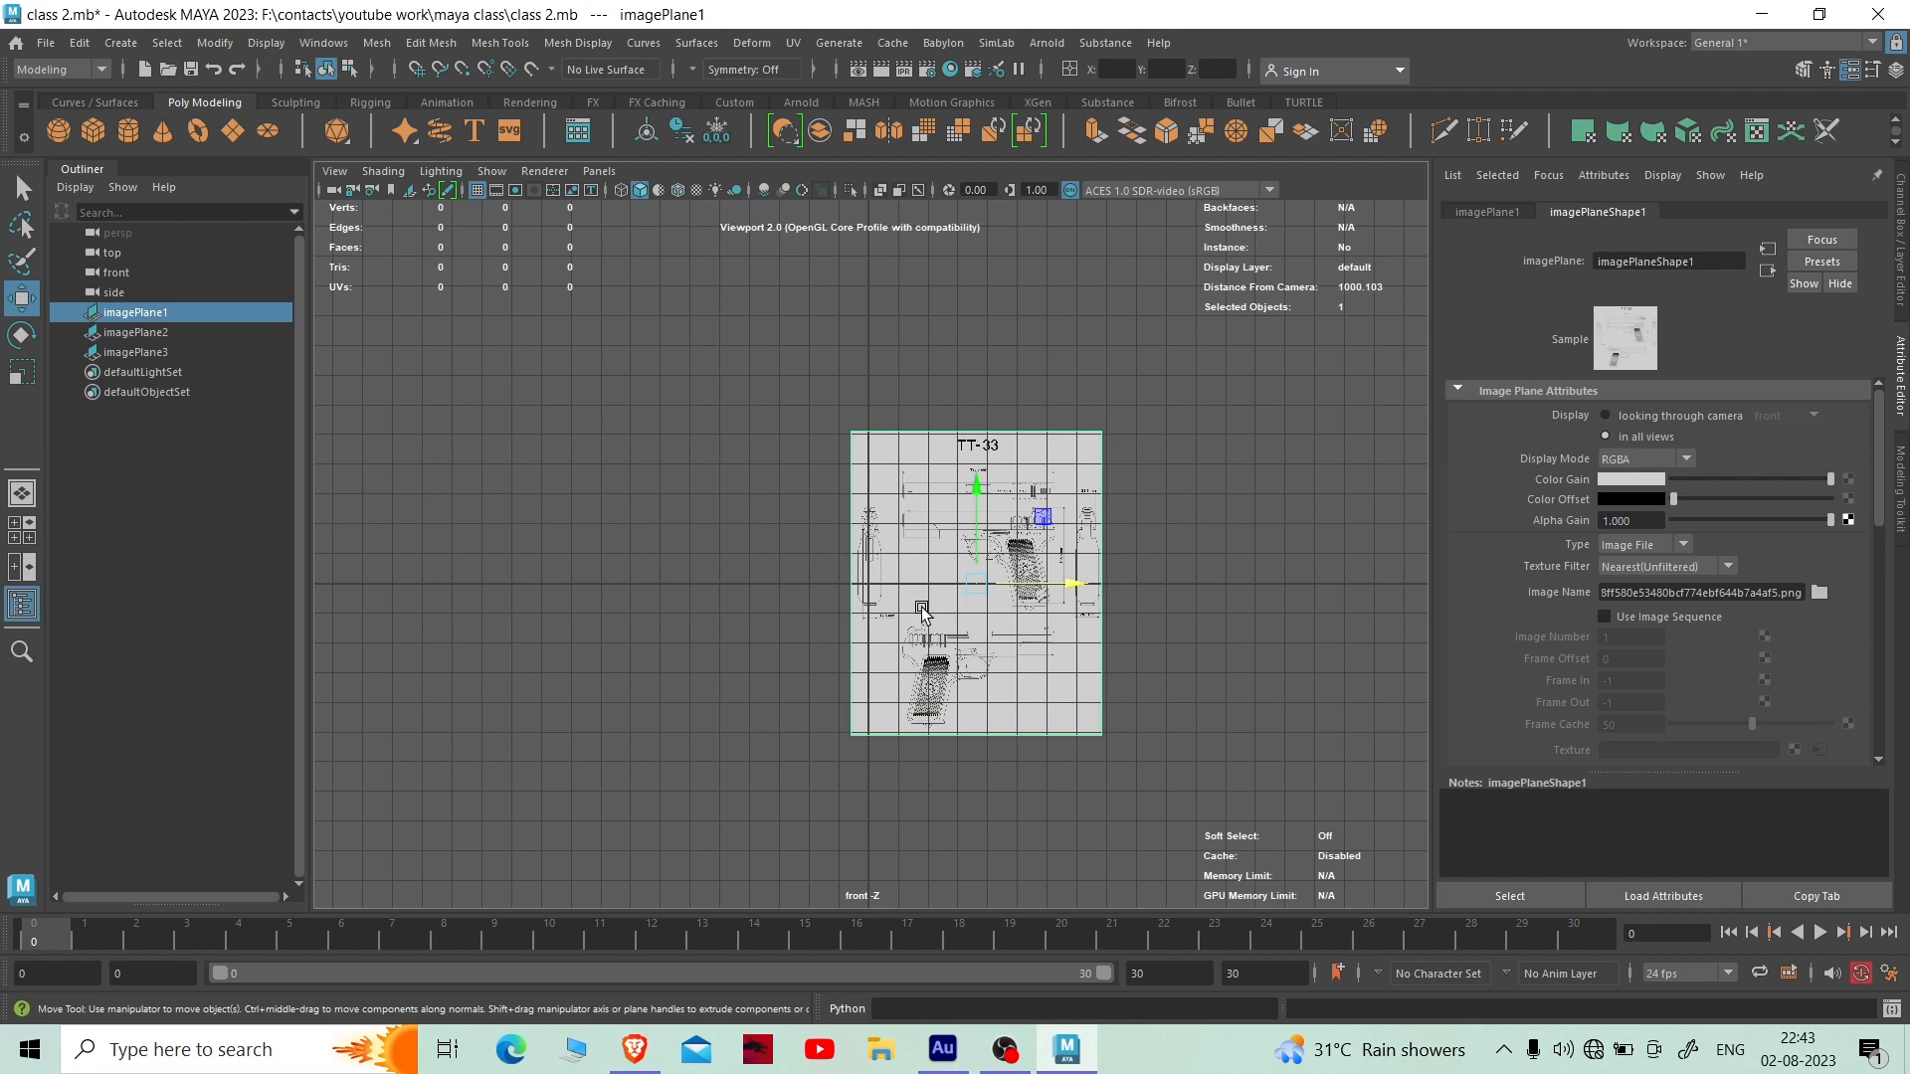
pyautogui.scroll(5, 863, 623)
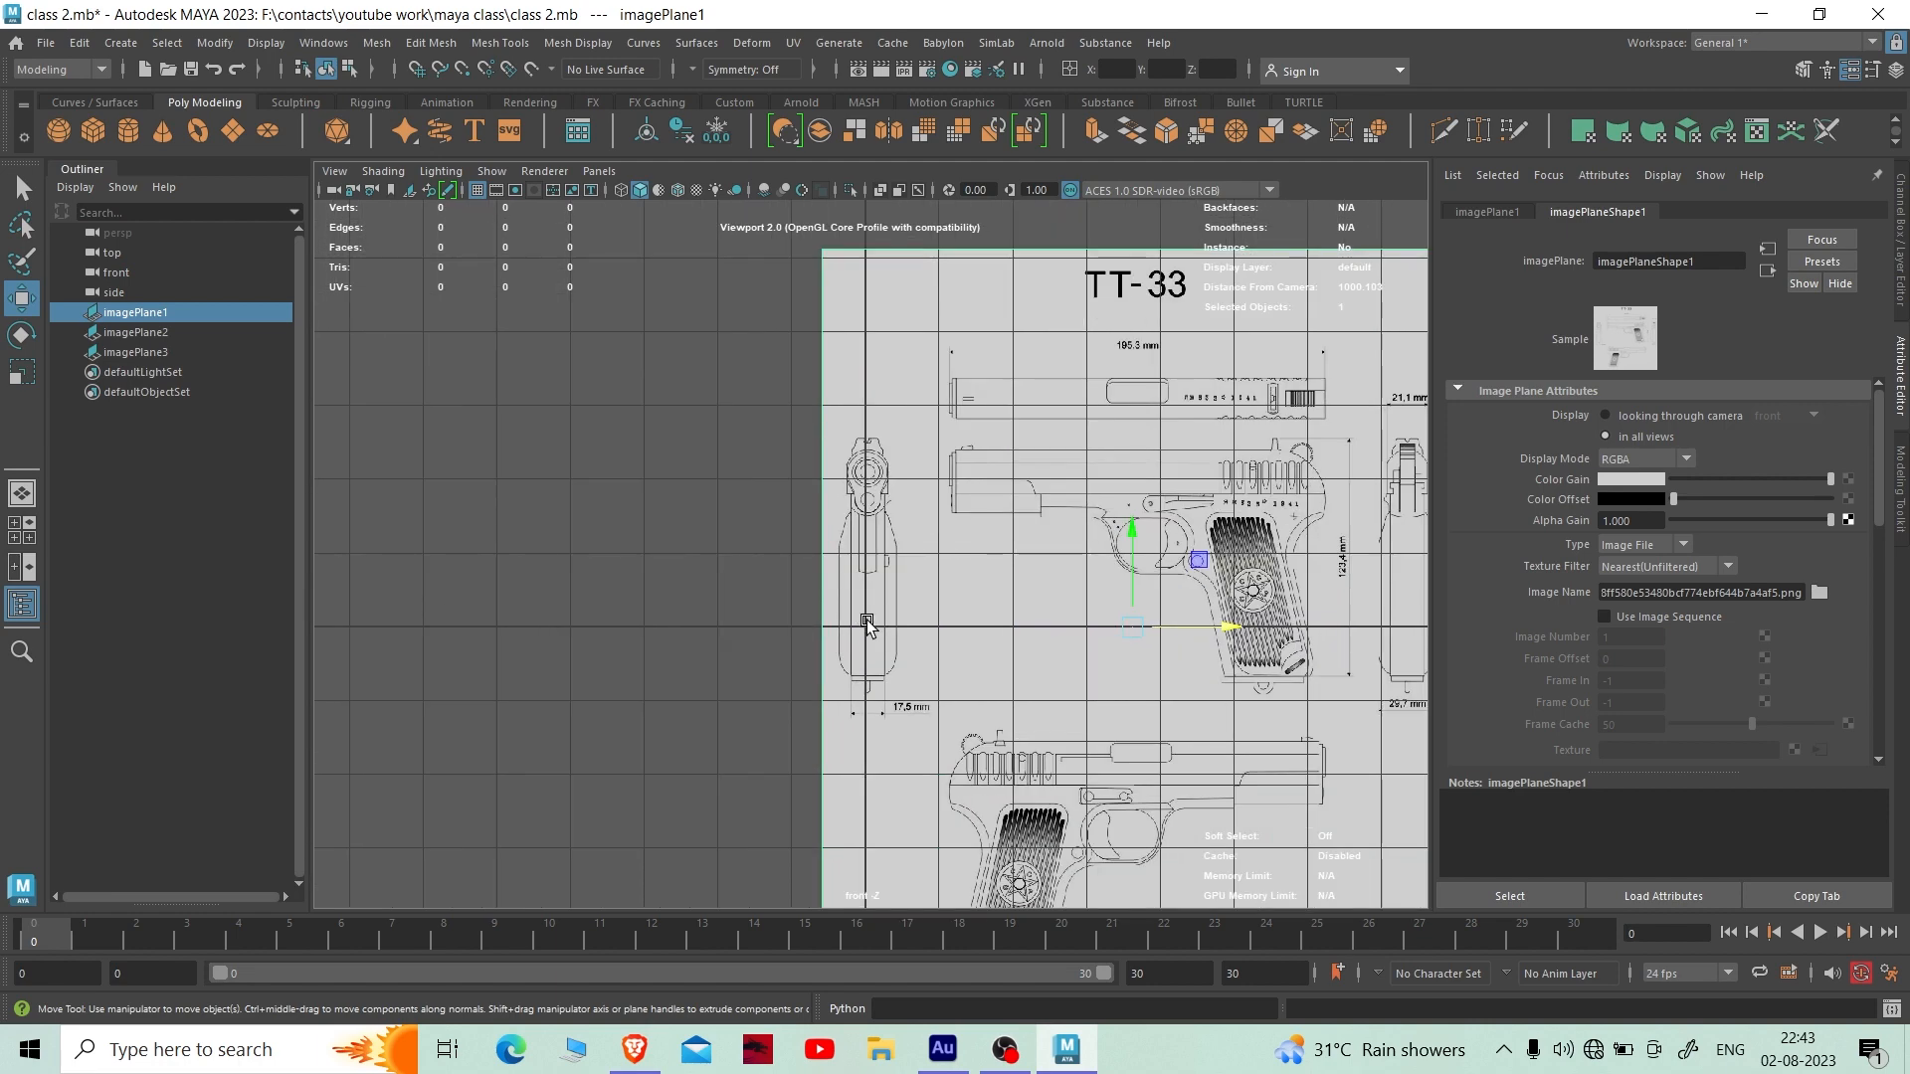
pyautogui.scroll(-3, 867, 622)
pyautogui.scroll(1, 868, 617)
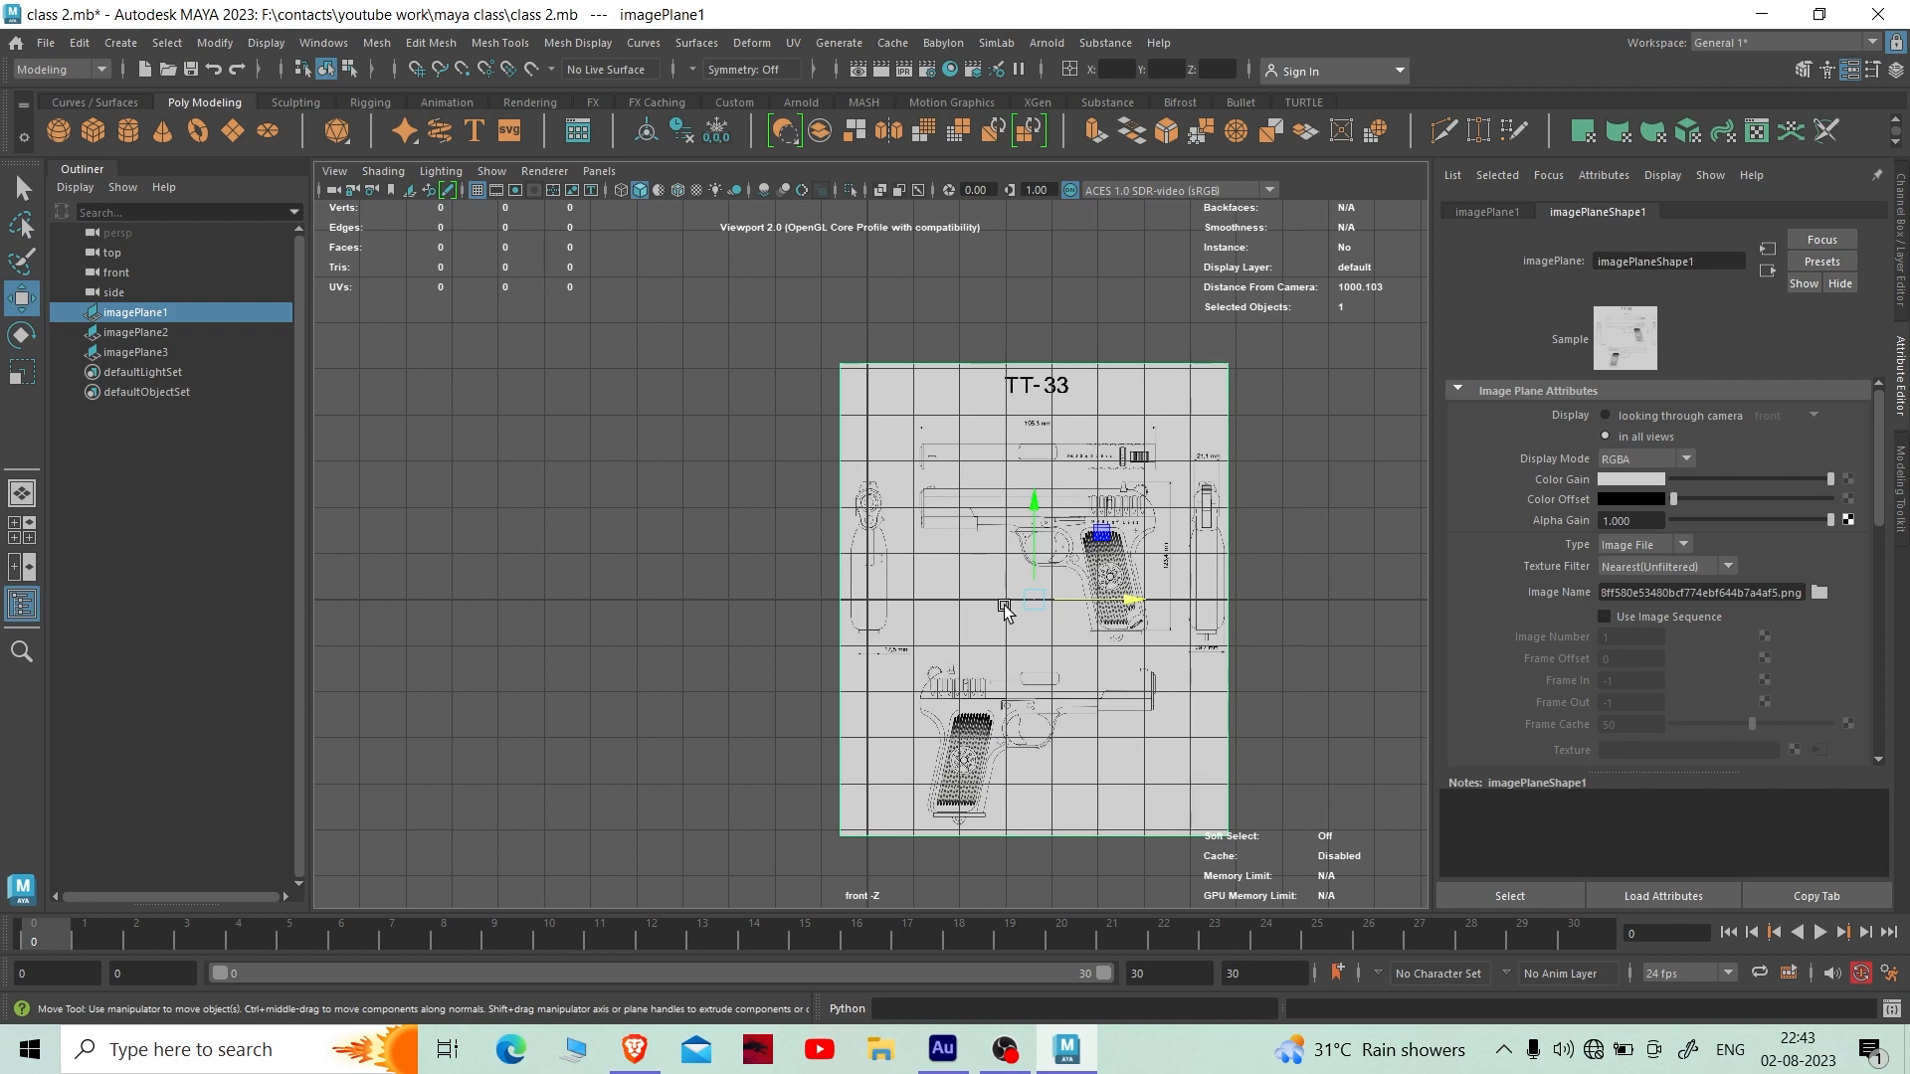
pyautogui.scroll(4, 1007, 609)
pyautogui.scroll(-1, 925, 642)
pyautogui.scroll(3, 921, 694)
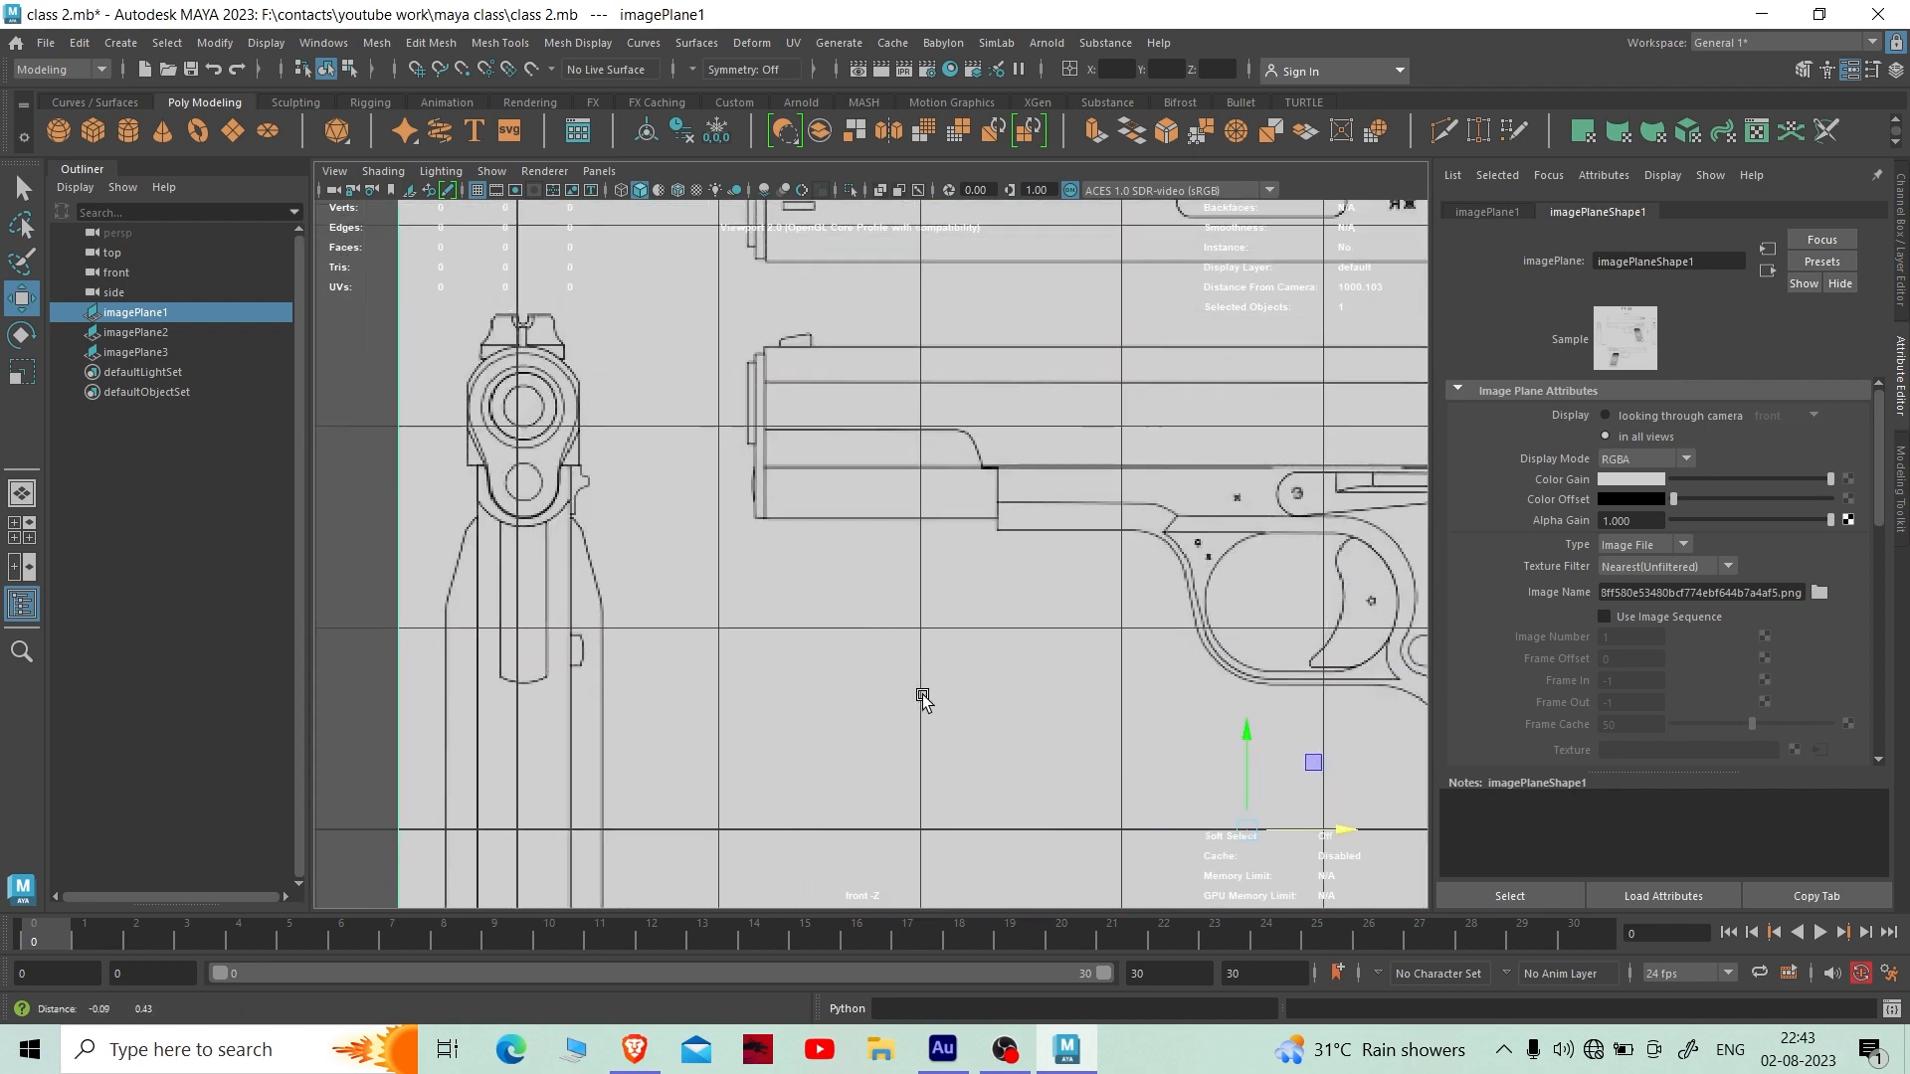
pyautogui.scroll(-5, 935, 687)
pyautogui.scroll(3, 944, 686)
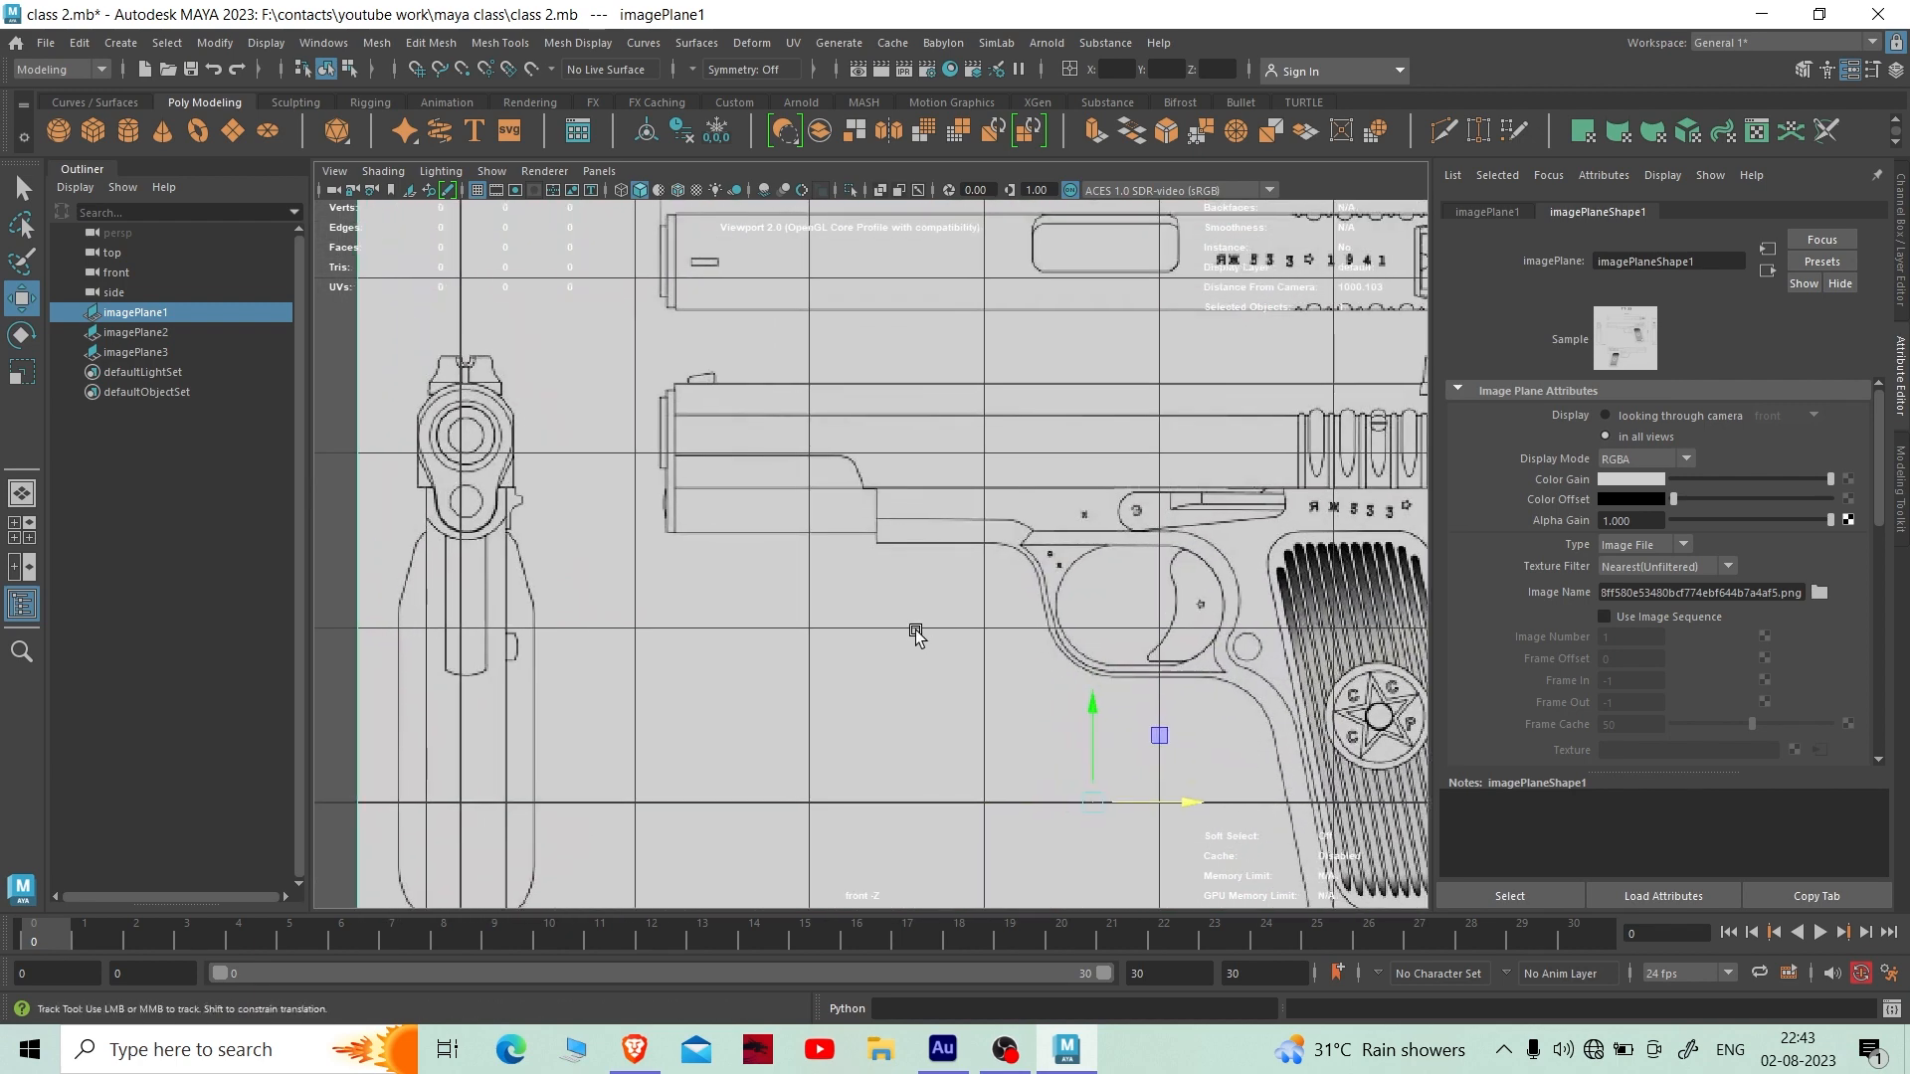
pyautogui.scroll(-1, 938, 618)
pyautogui.moveTo(1243, 769); pyautogui.dragTo(1219, 780)
# - Raise the front image plane to about 0.672 in Y so the bottom of the grip meets the horizontal axis
pyautogui.scroll(-5, 961, 739)
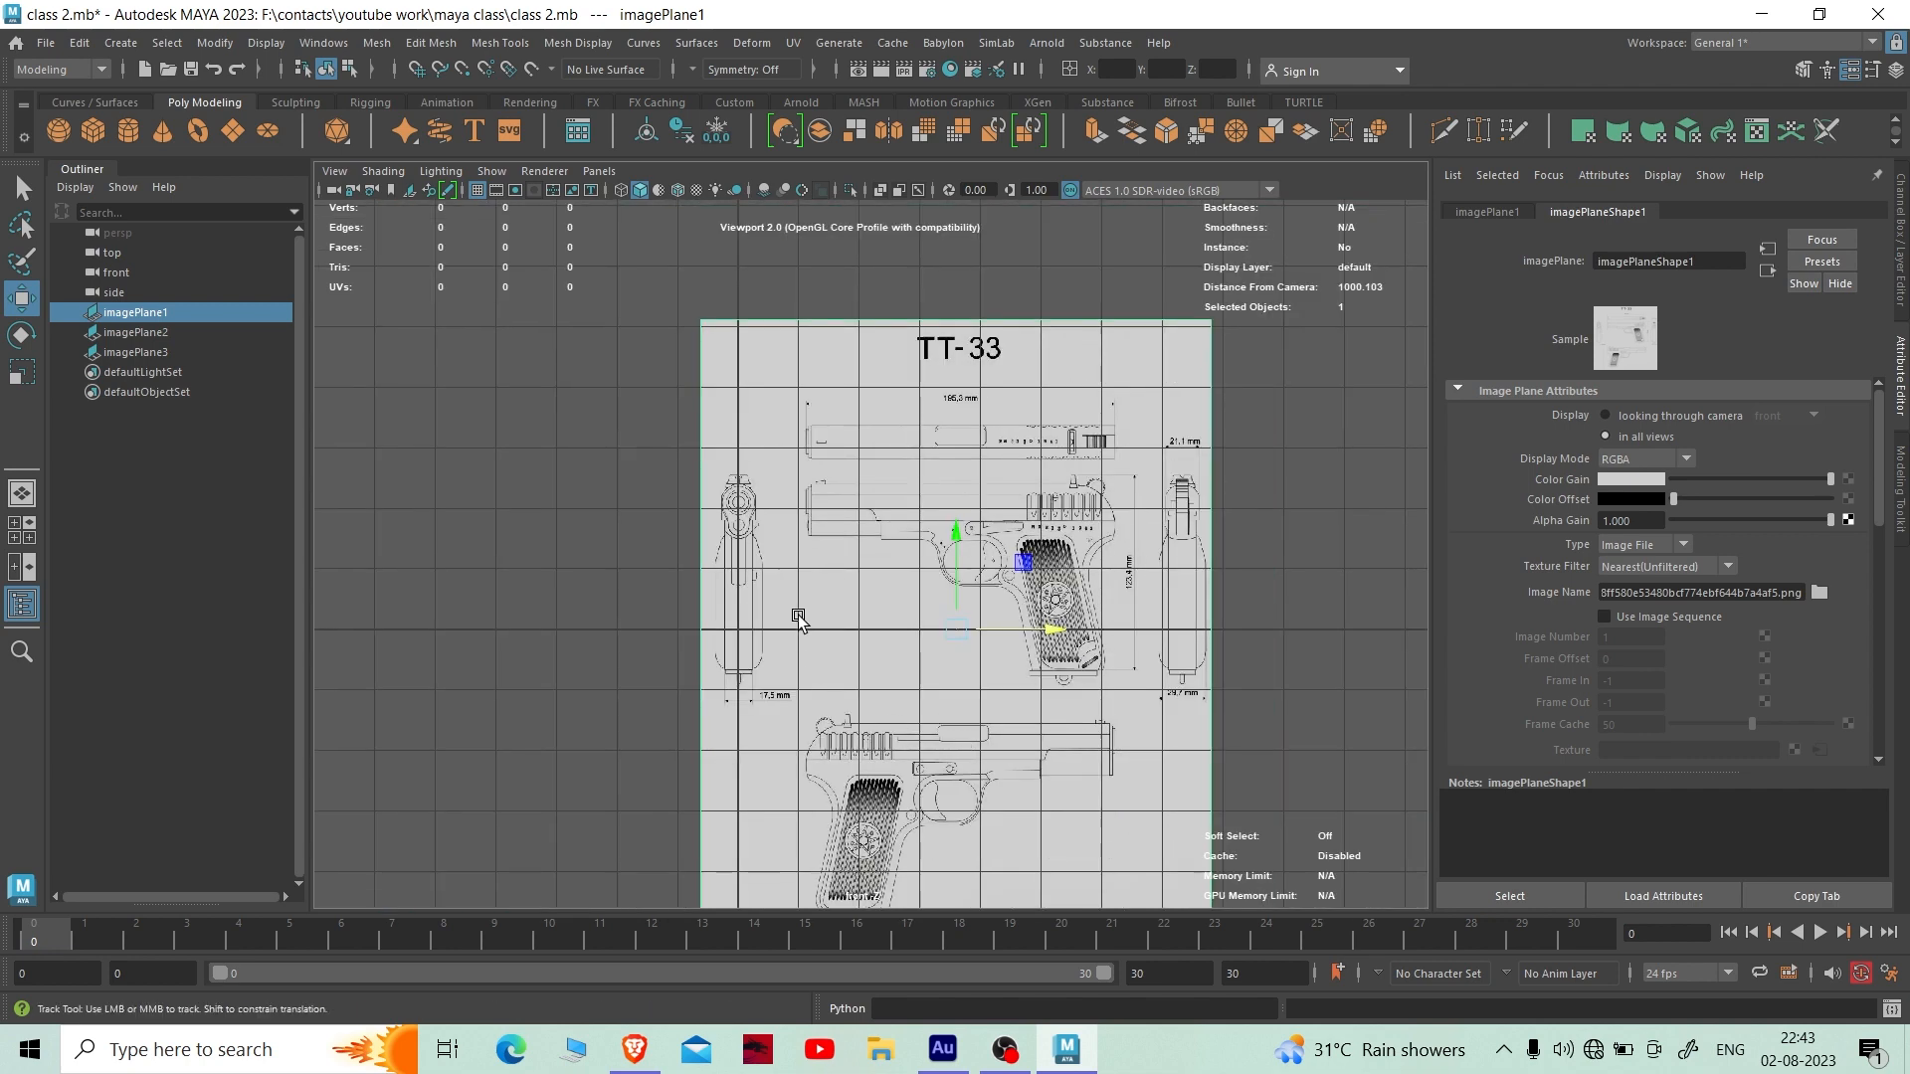
pyautogui.keyDown('alt'); pyautogui.moveTo(799, 619); pyautogui.dragTo(823, 647, button='middle'); pyautogui.keyUp('alt')
pyautogui.scroll(5, 861, 691)
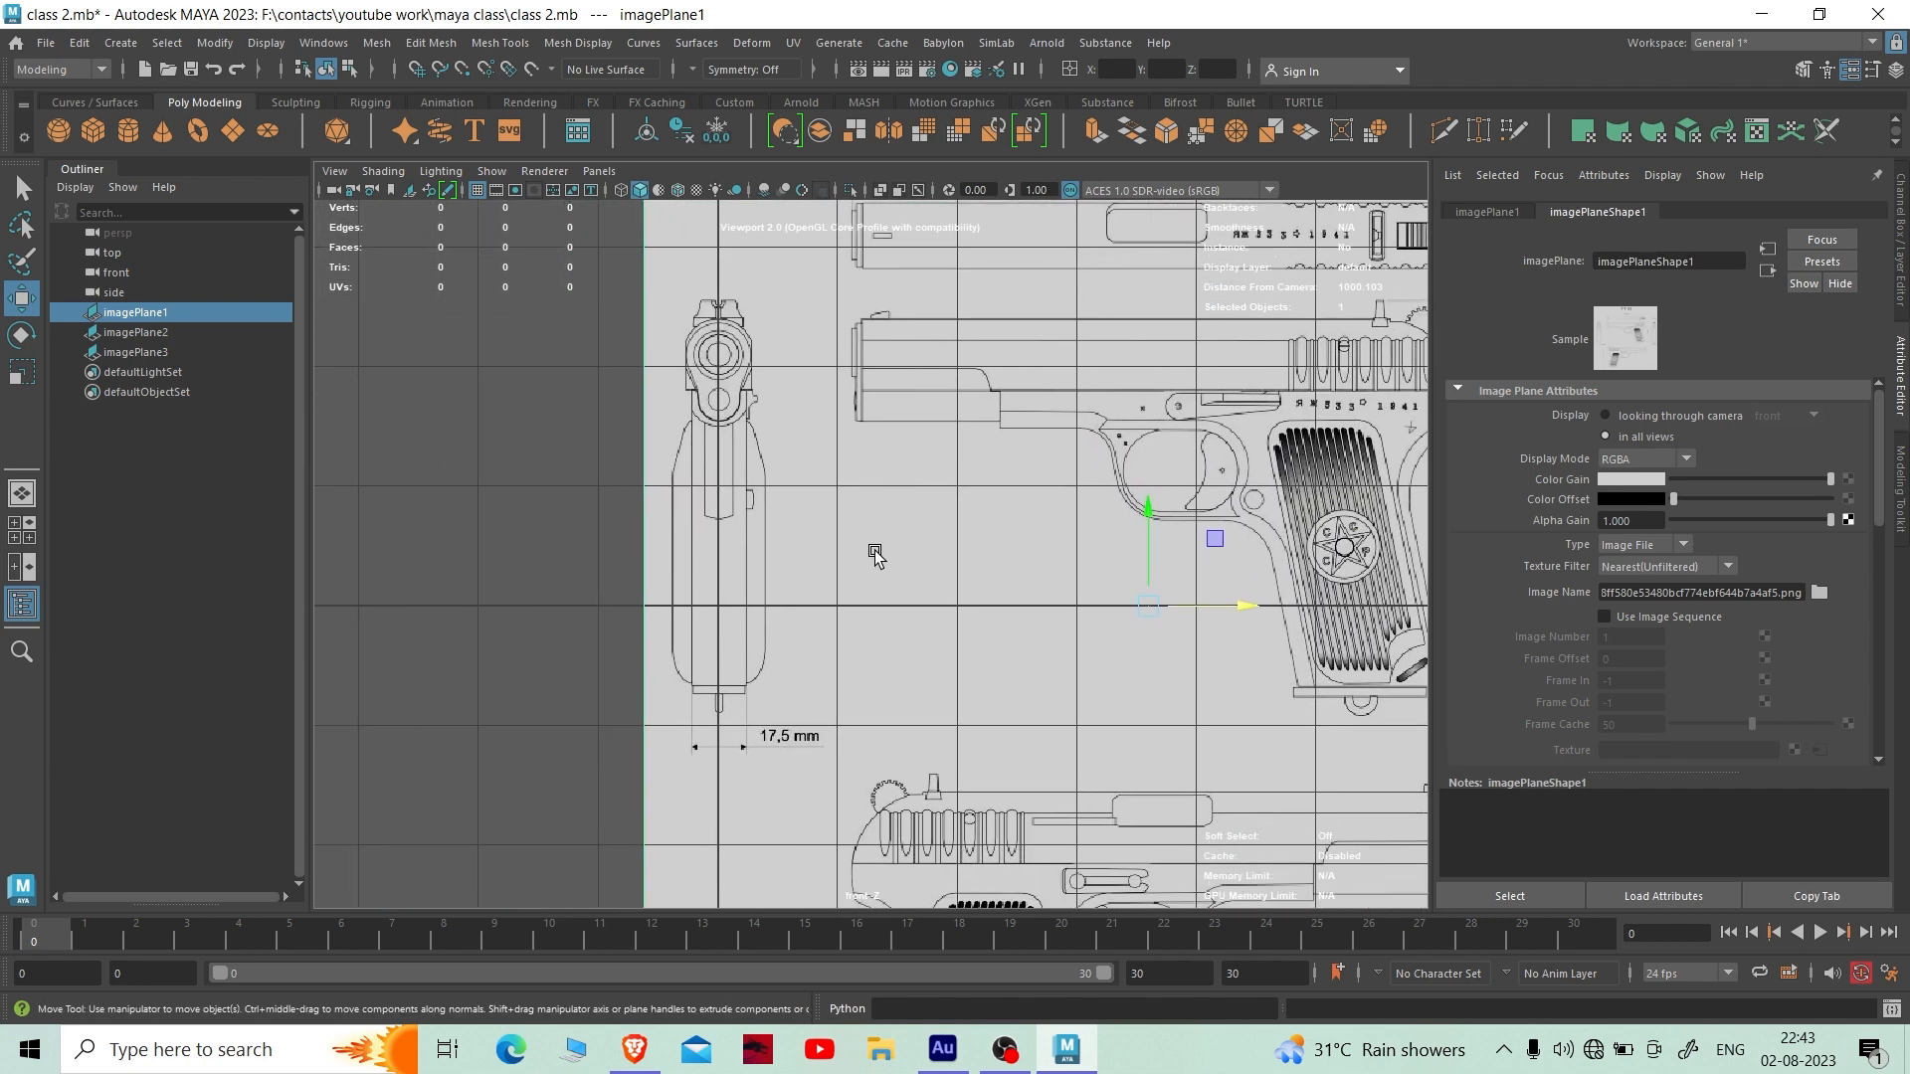
pyautogui.keyDown('alt'); pyautogui.moveTo(872, 551); pyautogui.dragTo(884, 503, button='middle'); pyautogui.keyUp('alt')
pyautogui.scroll(3, 887, 509)
pyautogui.keyDown('alt'); pyautogui.moveTo(976, 595); pyautogui.dragTo(981, 653, button='middle'); pyautogui.keyUp('alt')
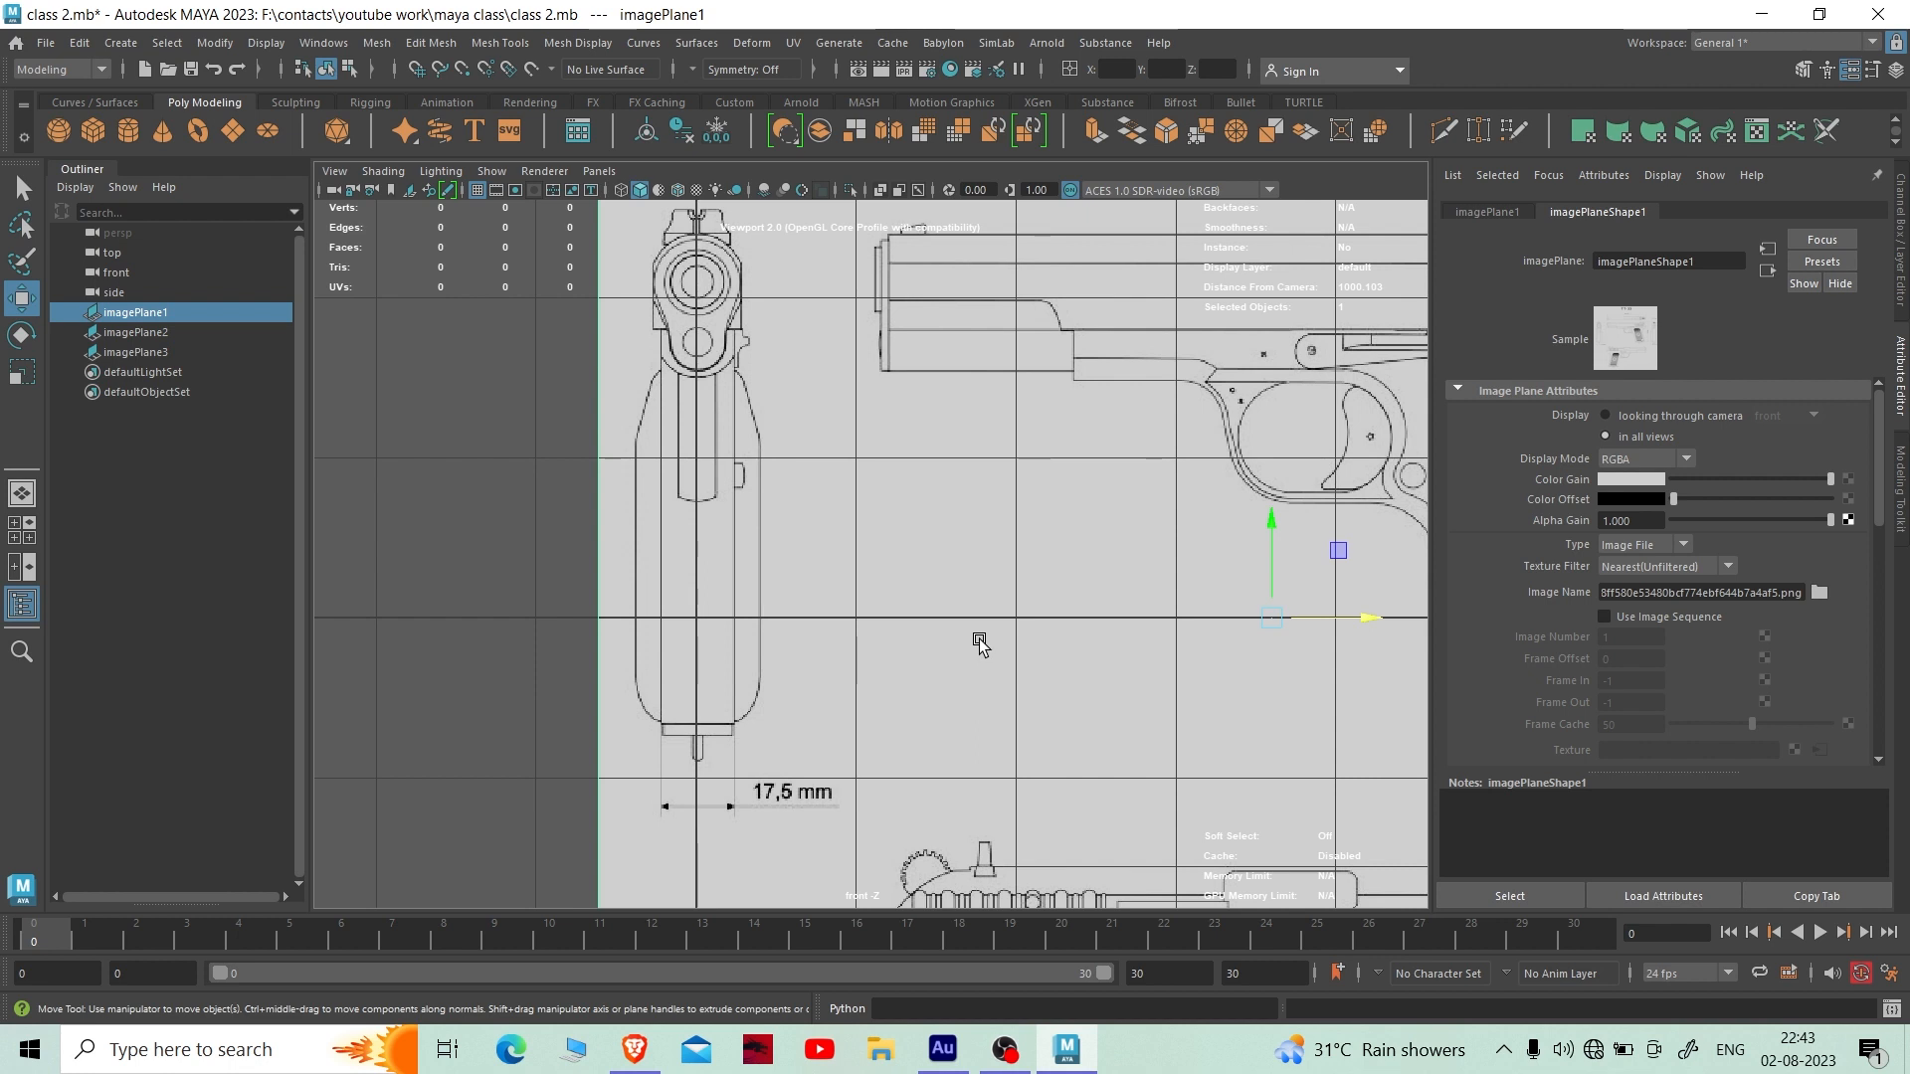
pyautogui.scroll(-5, 904, 627)
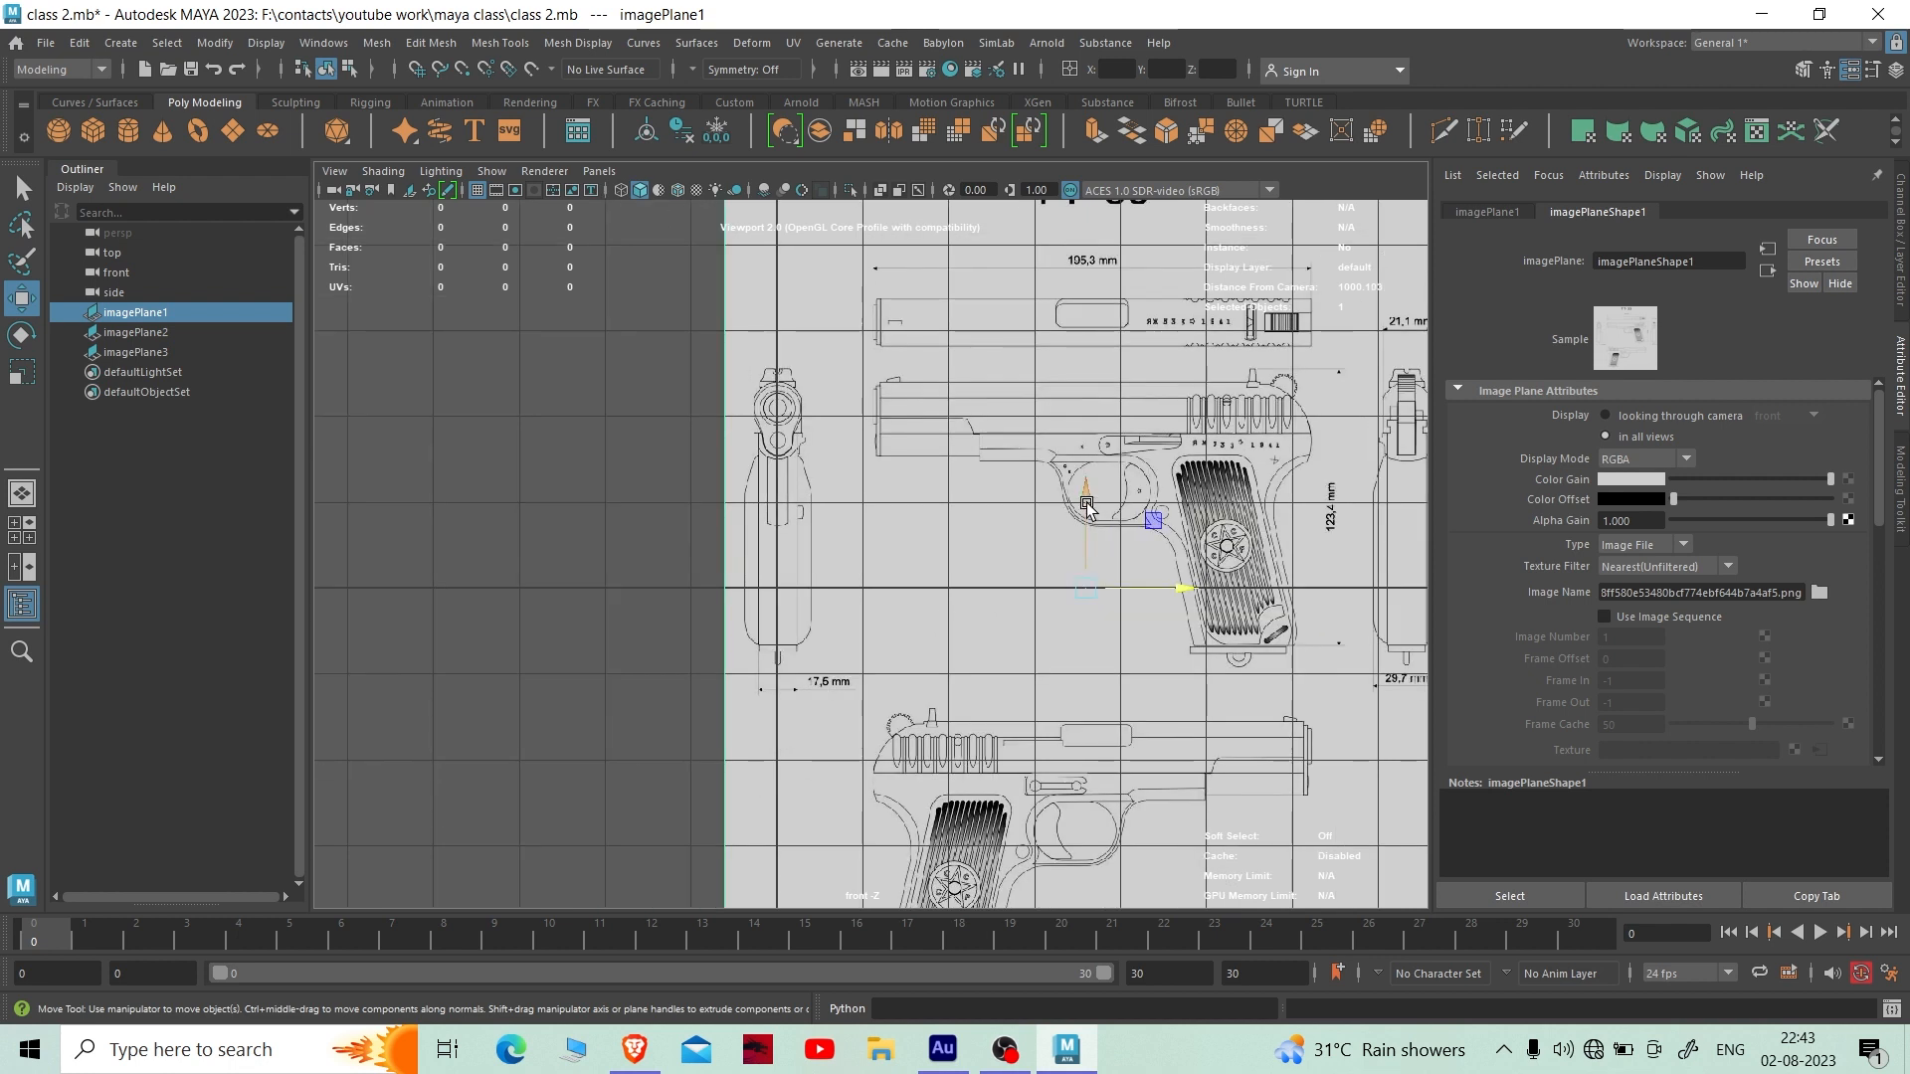
pyautogui.moveTo(1088, 508); pyautogui.dragTo(1094, 450)
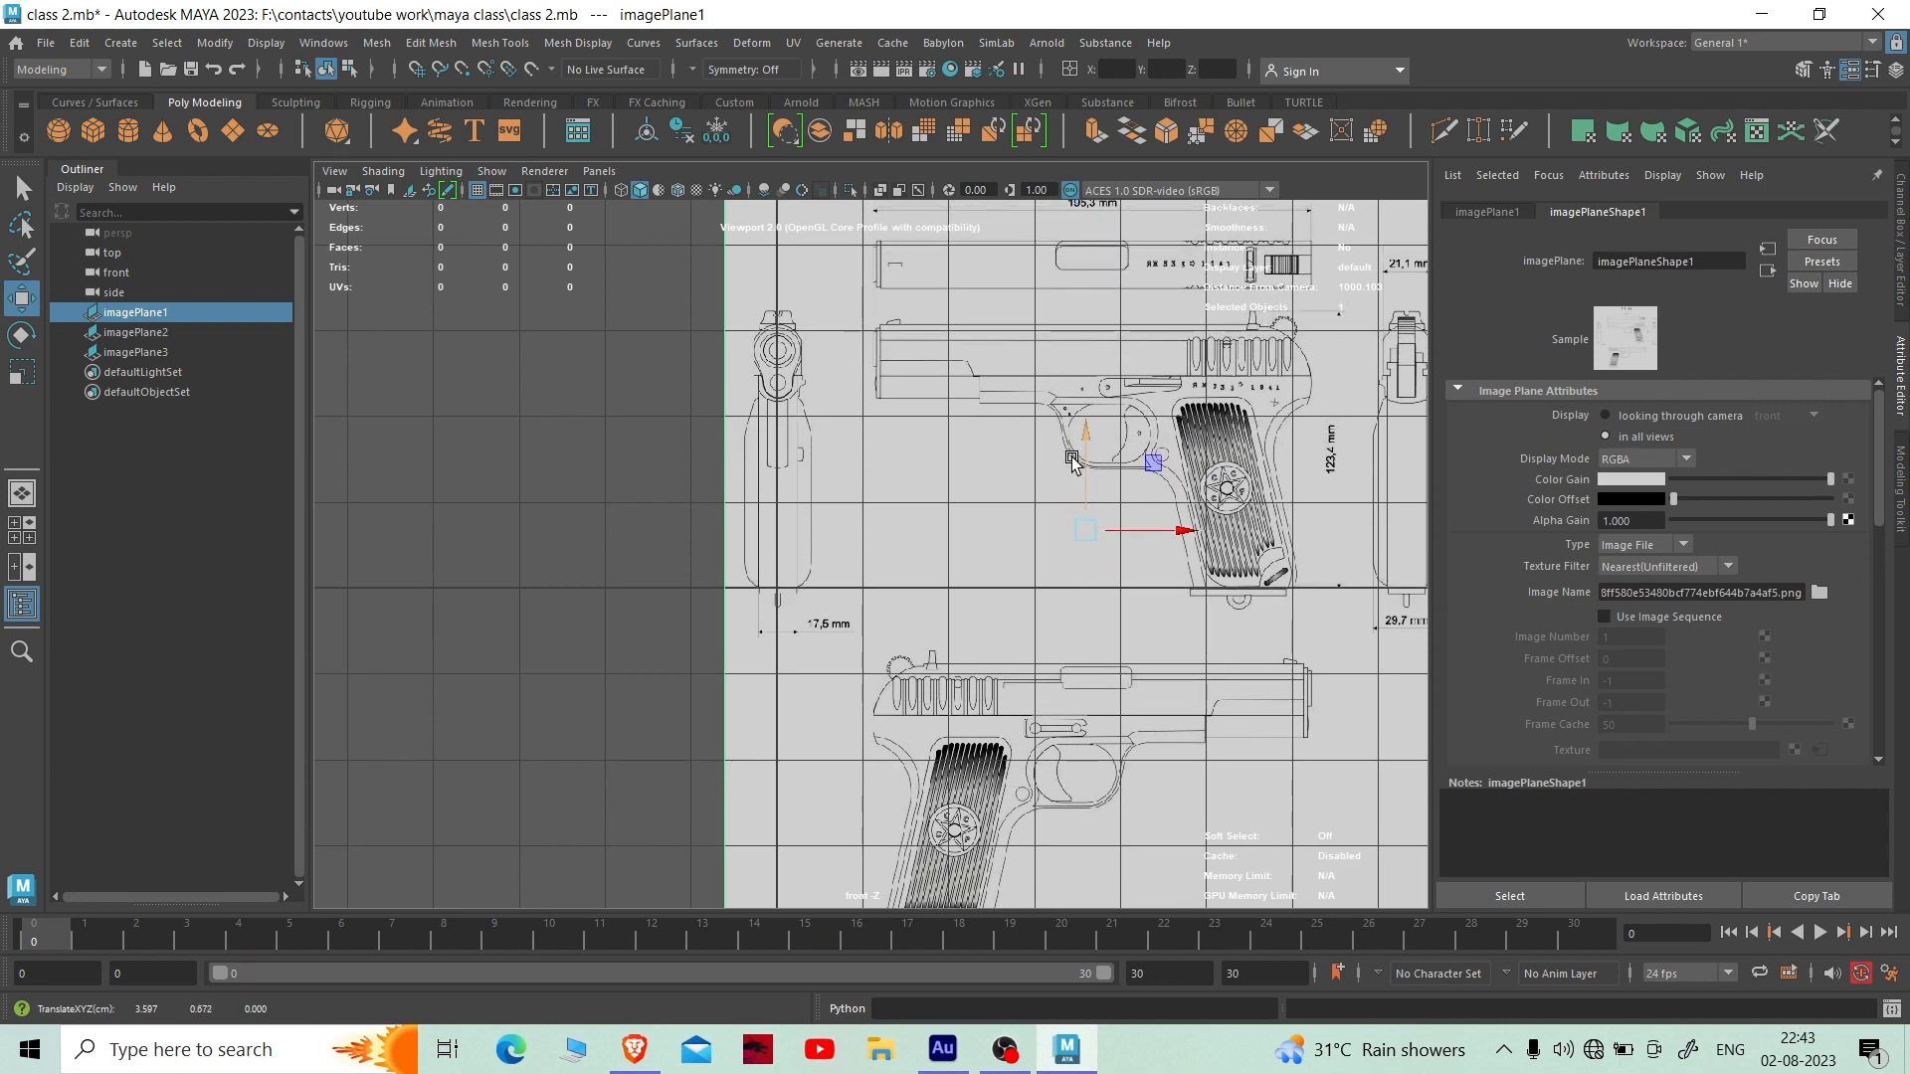
# - Deselect the front image plane and check the muzzle drawing's alignment with the axes at the grip base and sights
pyautogui.click(605, 482)
pyautogui.scroll(-3, 801, 558)
pyautogui.scroll(8, 785, 587)
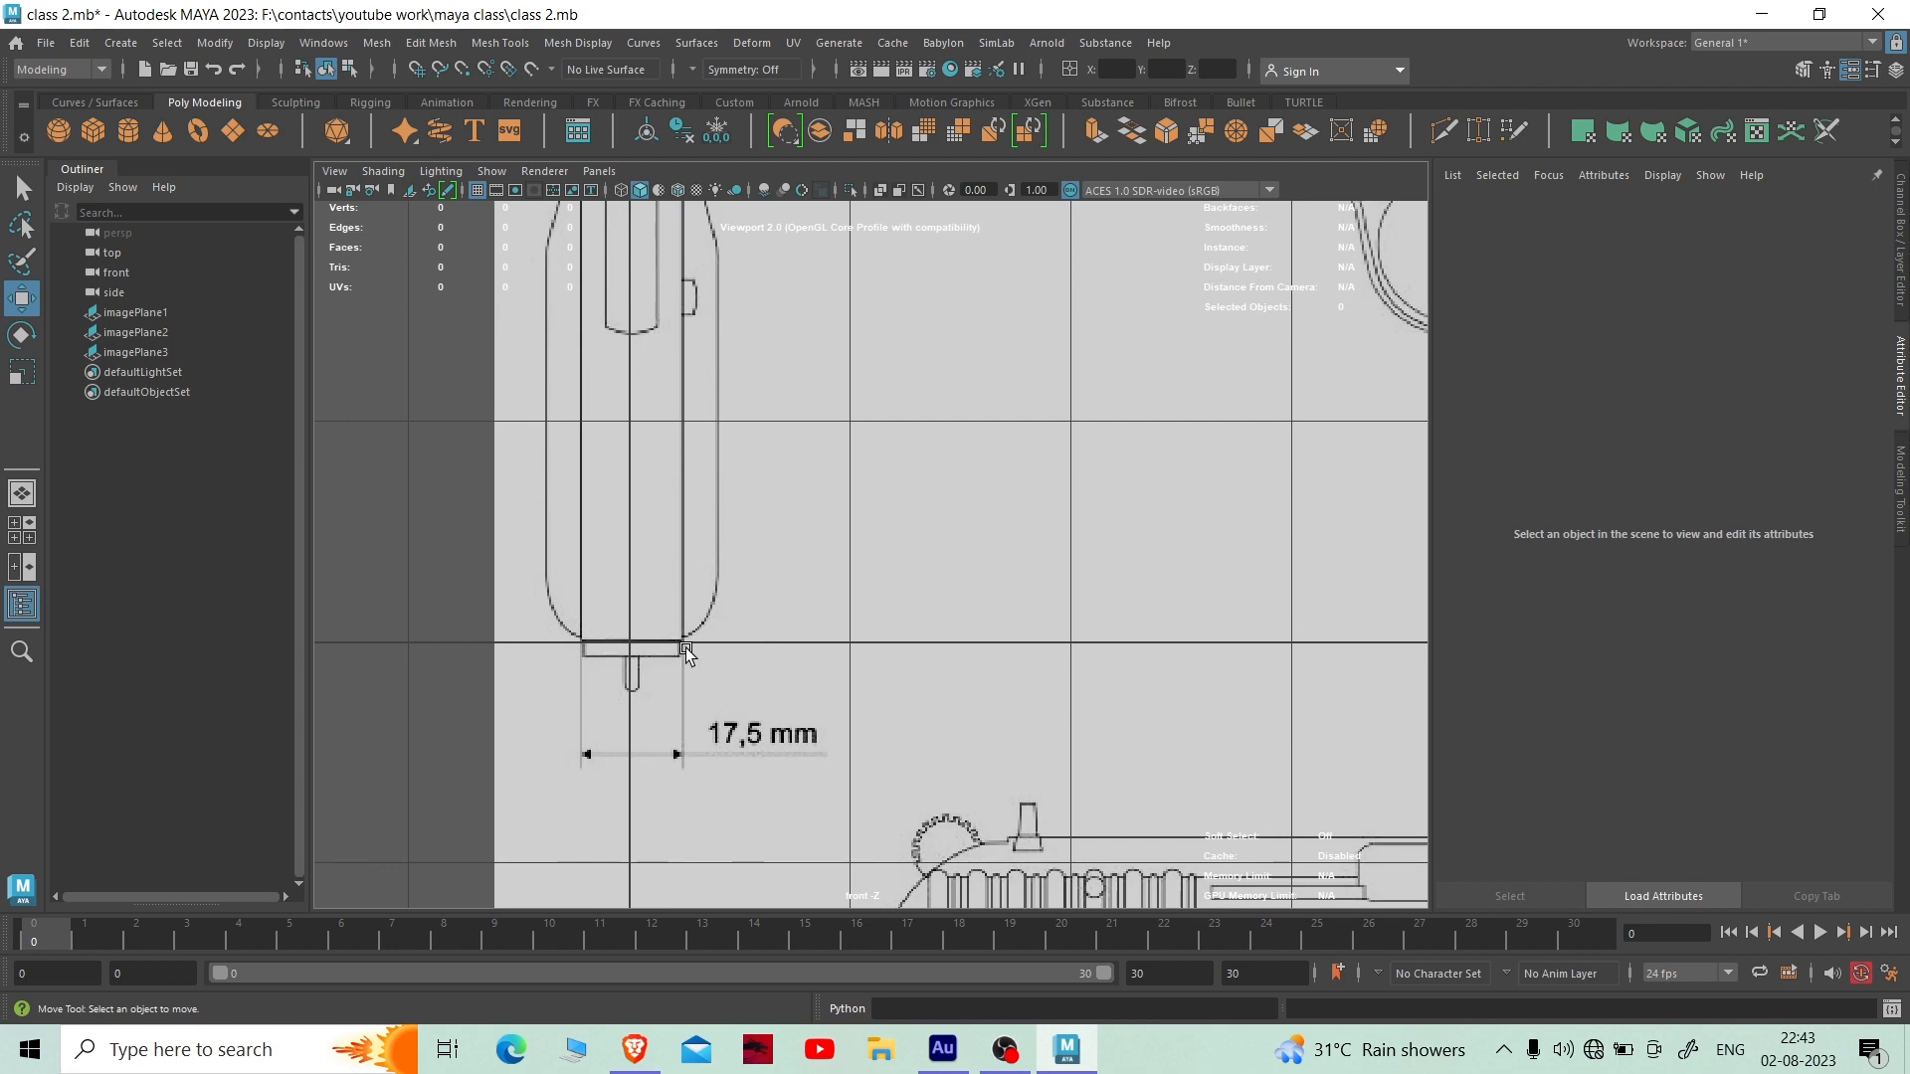
pyautogui.scroll(-5, 796, 636)
pyautogui.scroll(5, 889, 621)
pyautogui.scroll(3, 889, 620)
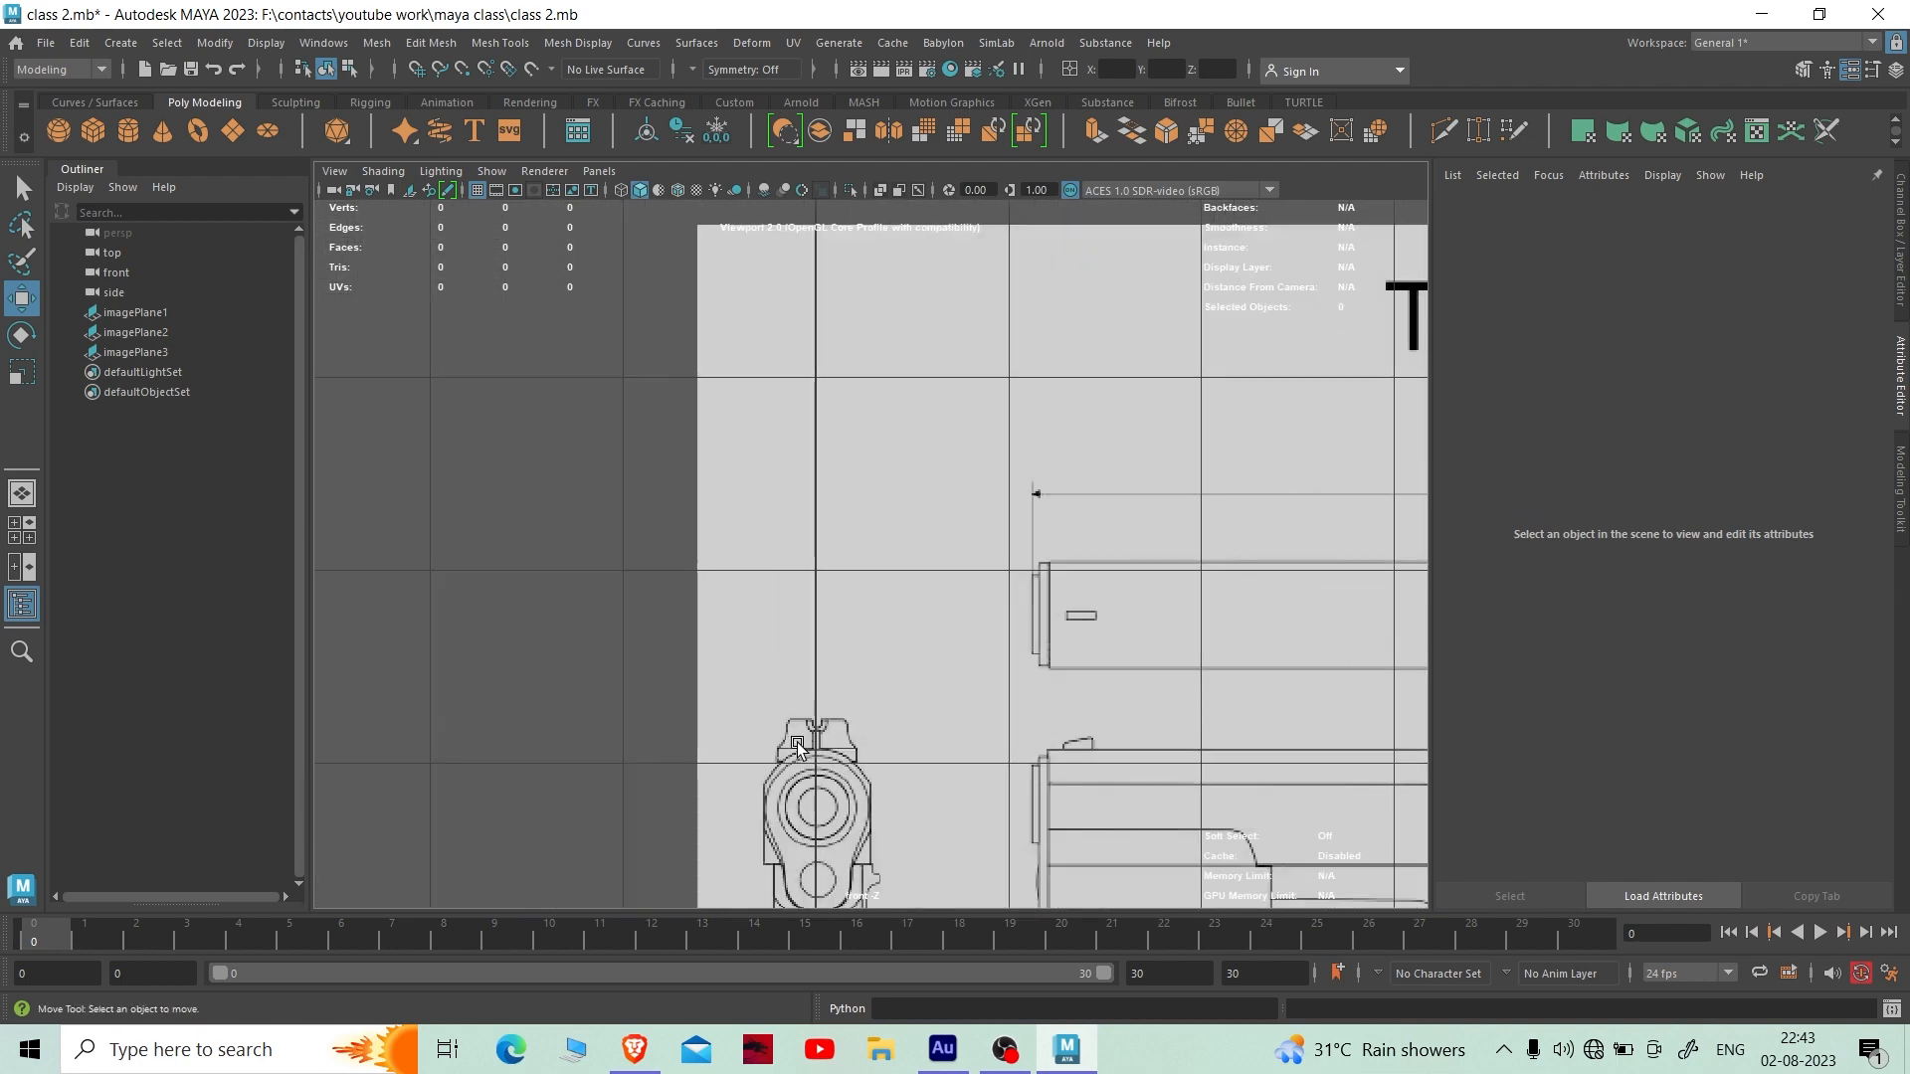
pyautogui.scroll(-8, 865, 606)
# - In the side view, select the side image plane and raise it about 0.817 units so the grip base meets the horizontal axis
pyautogui.click(981, 629)
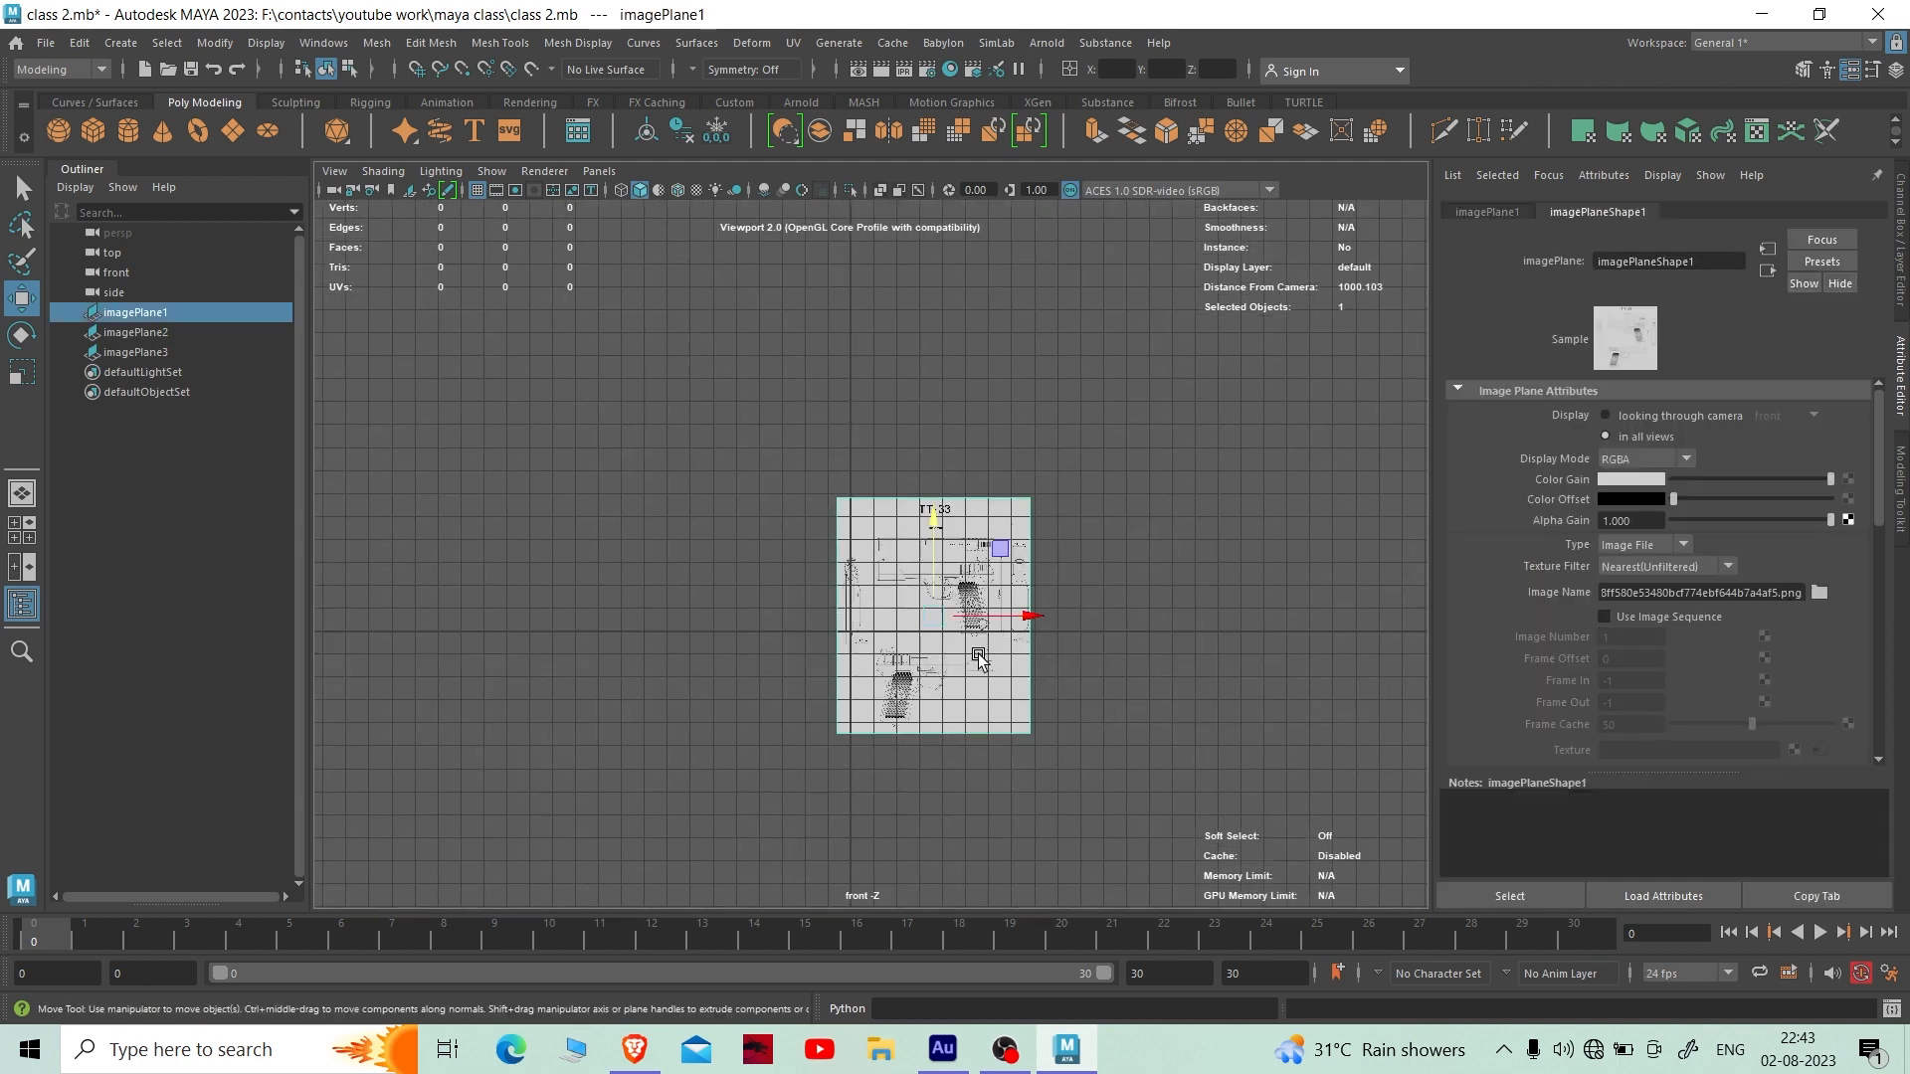
pyautogui.scroll(3, 981, 629)
pyautogui.press('space')
pyautogui.press('space')
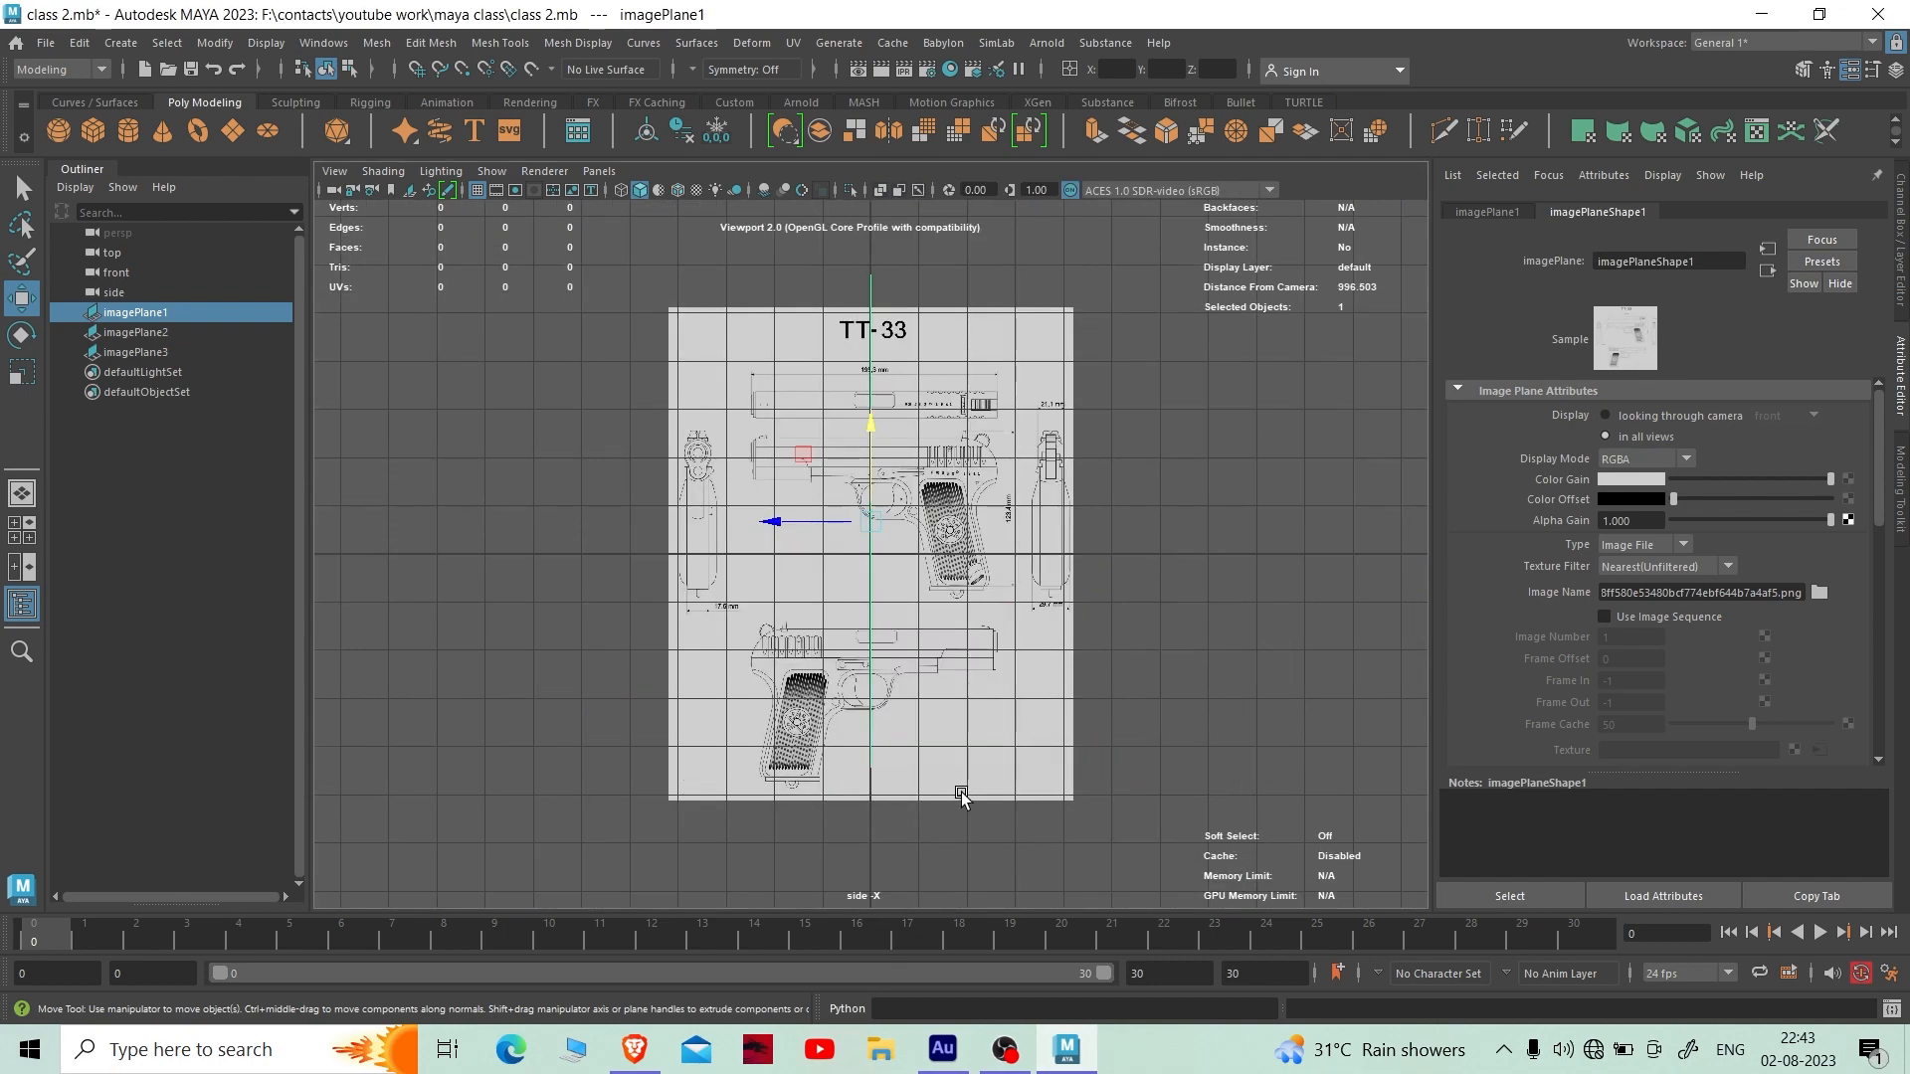
pyautogui.scroll(3, 917, 652)
pyautogui.scroll(-3, 917, 656)
pyautogui.scroll(3, 919, 666)
pyautogui.scroll(-1, 919, 672)
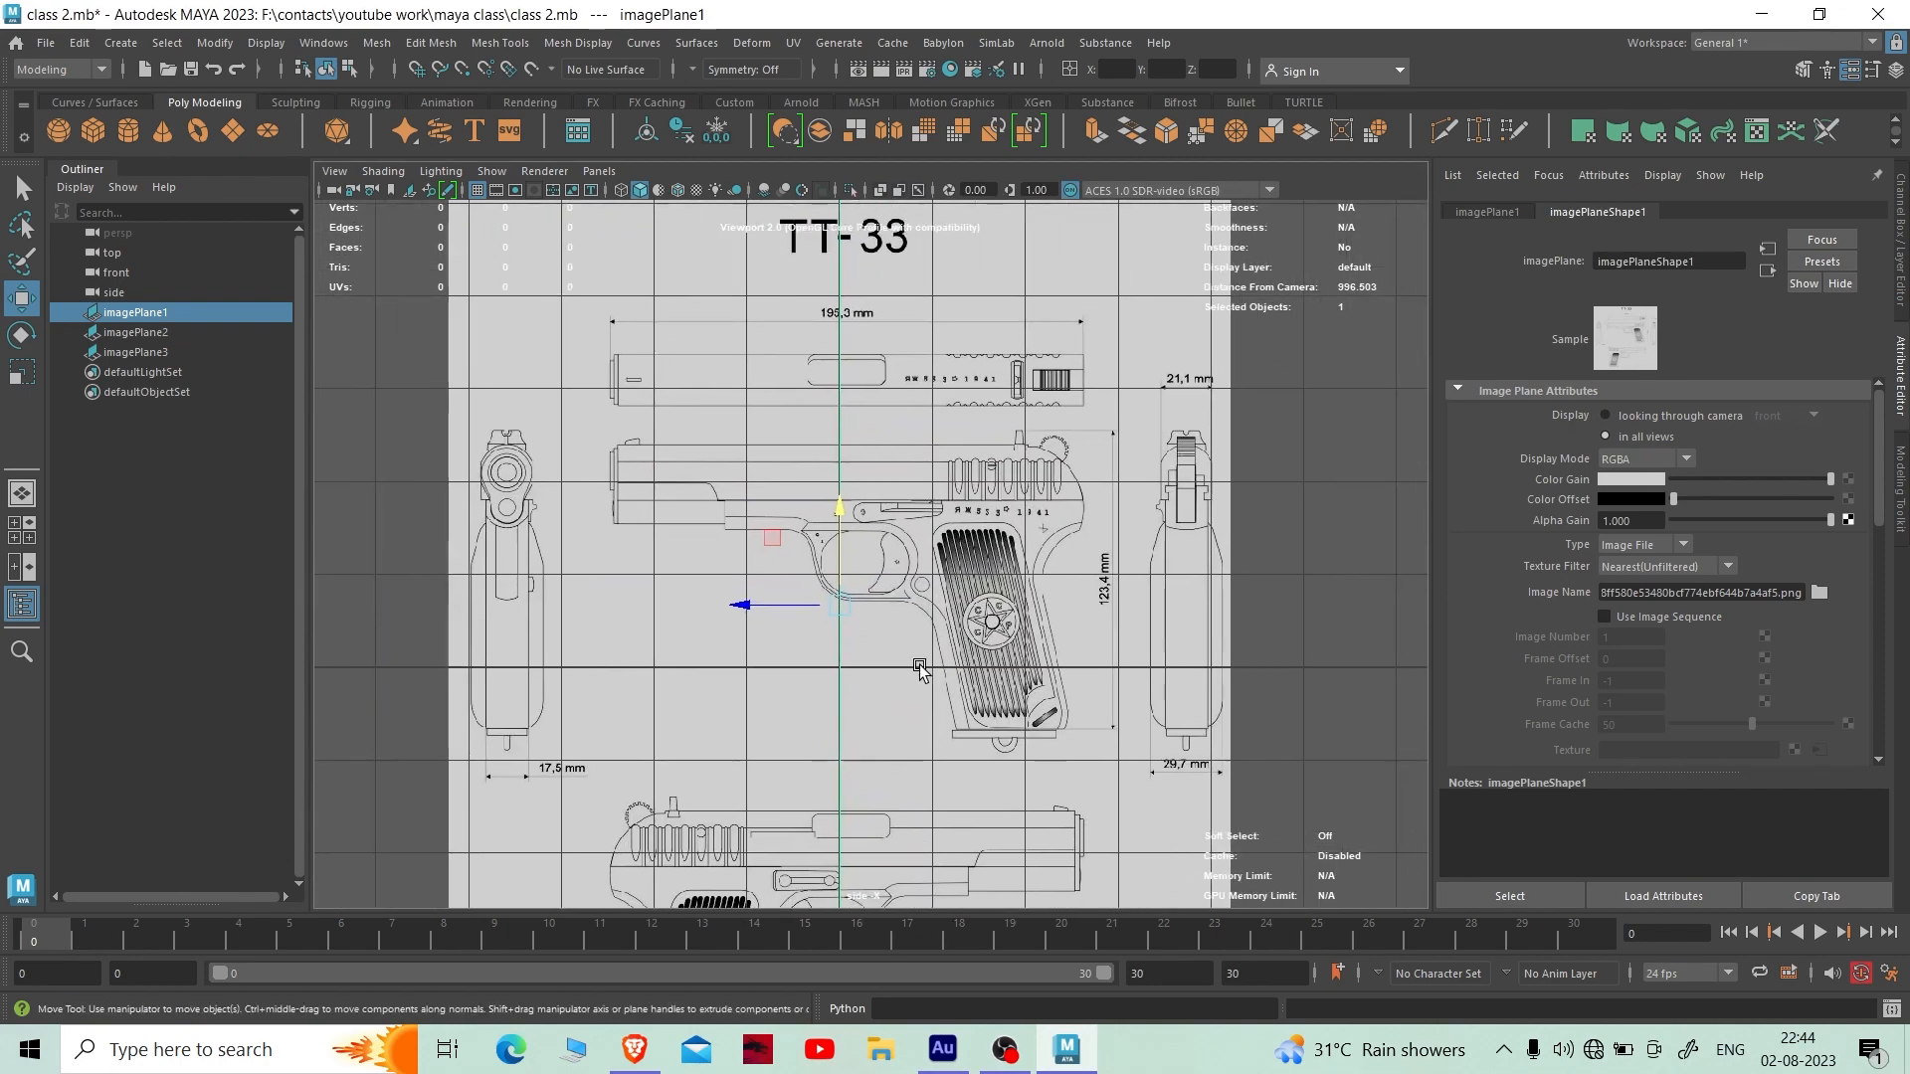
pyautogui.scroll(5, 919, 669)
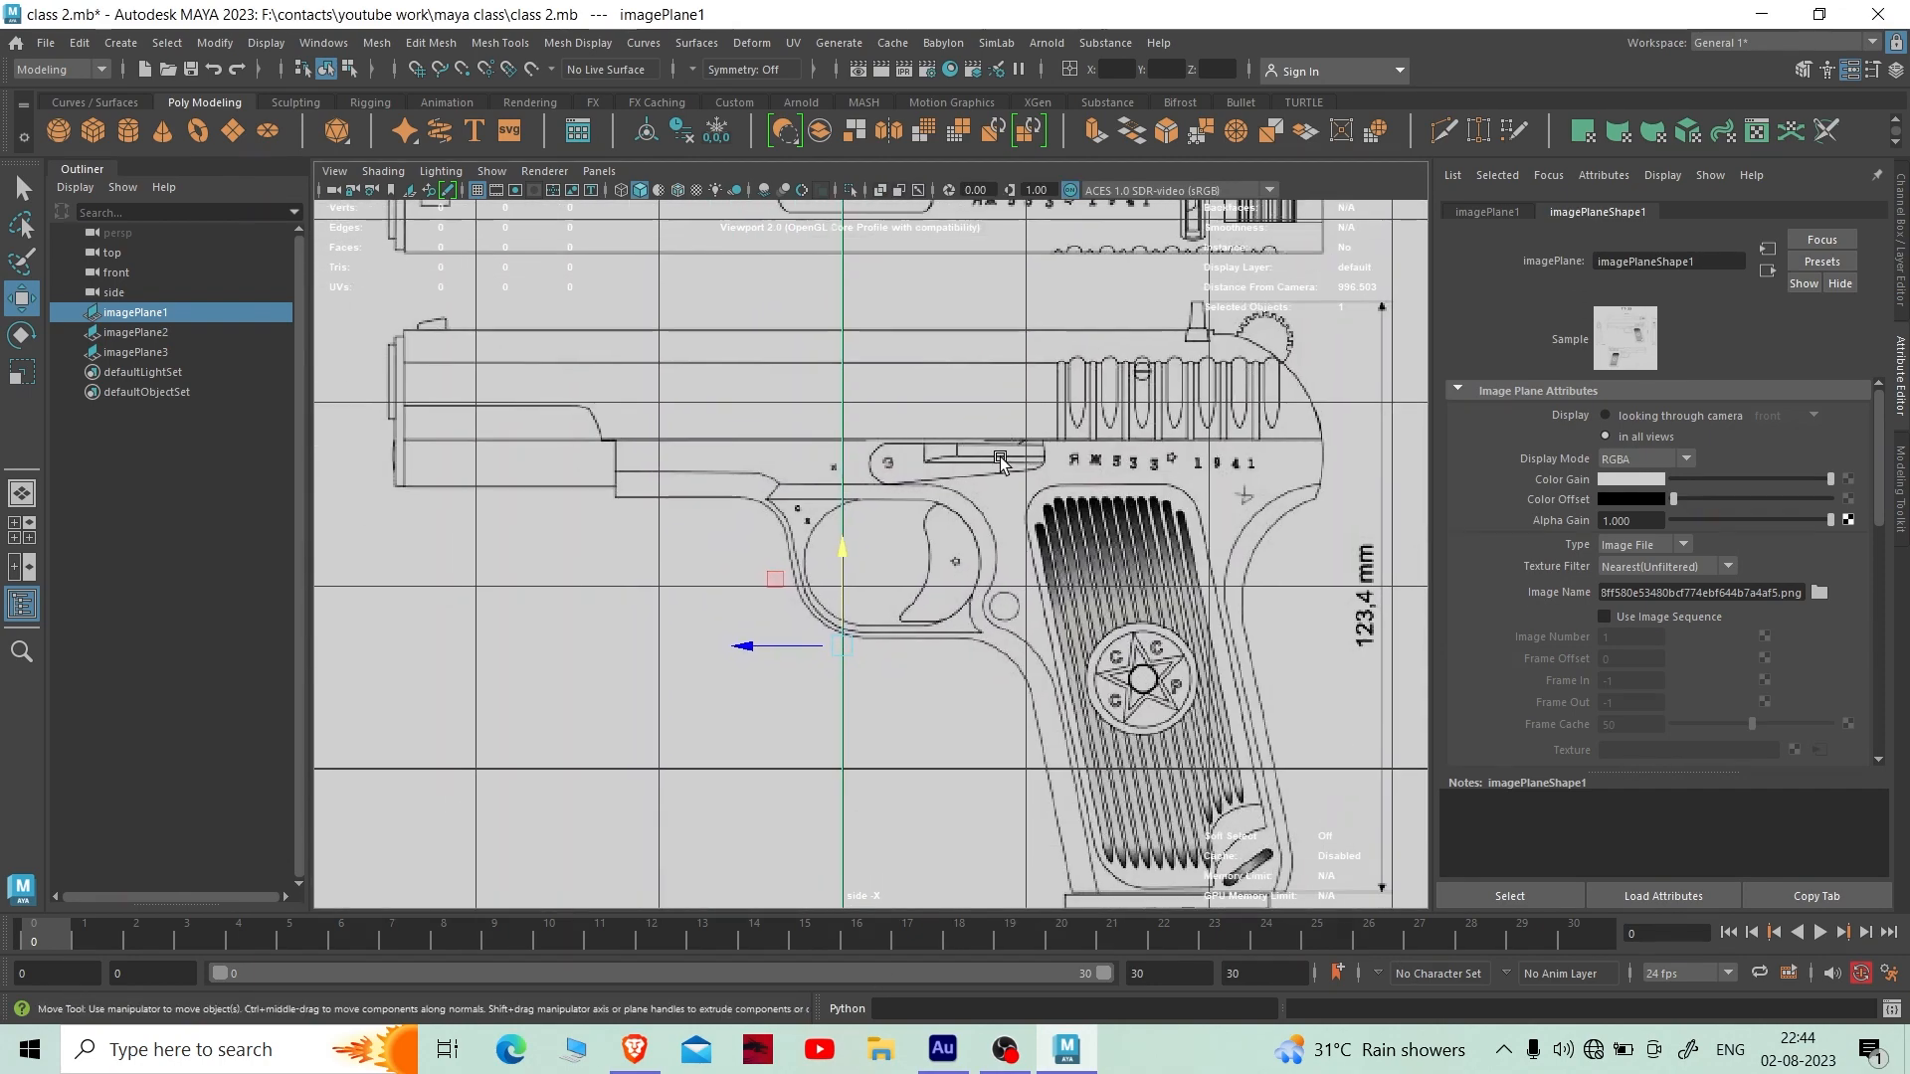
pyautogui.scroll(-4, 1000, 460)
pyautogui.scroll(4, 912, 653)
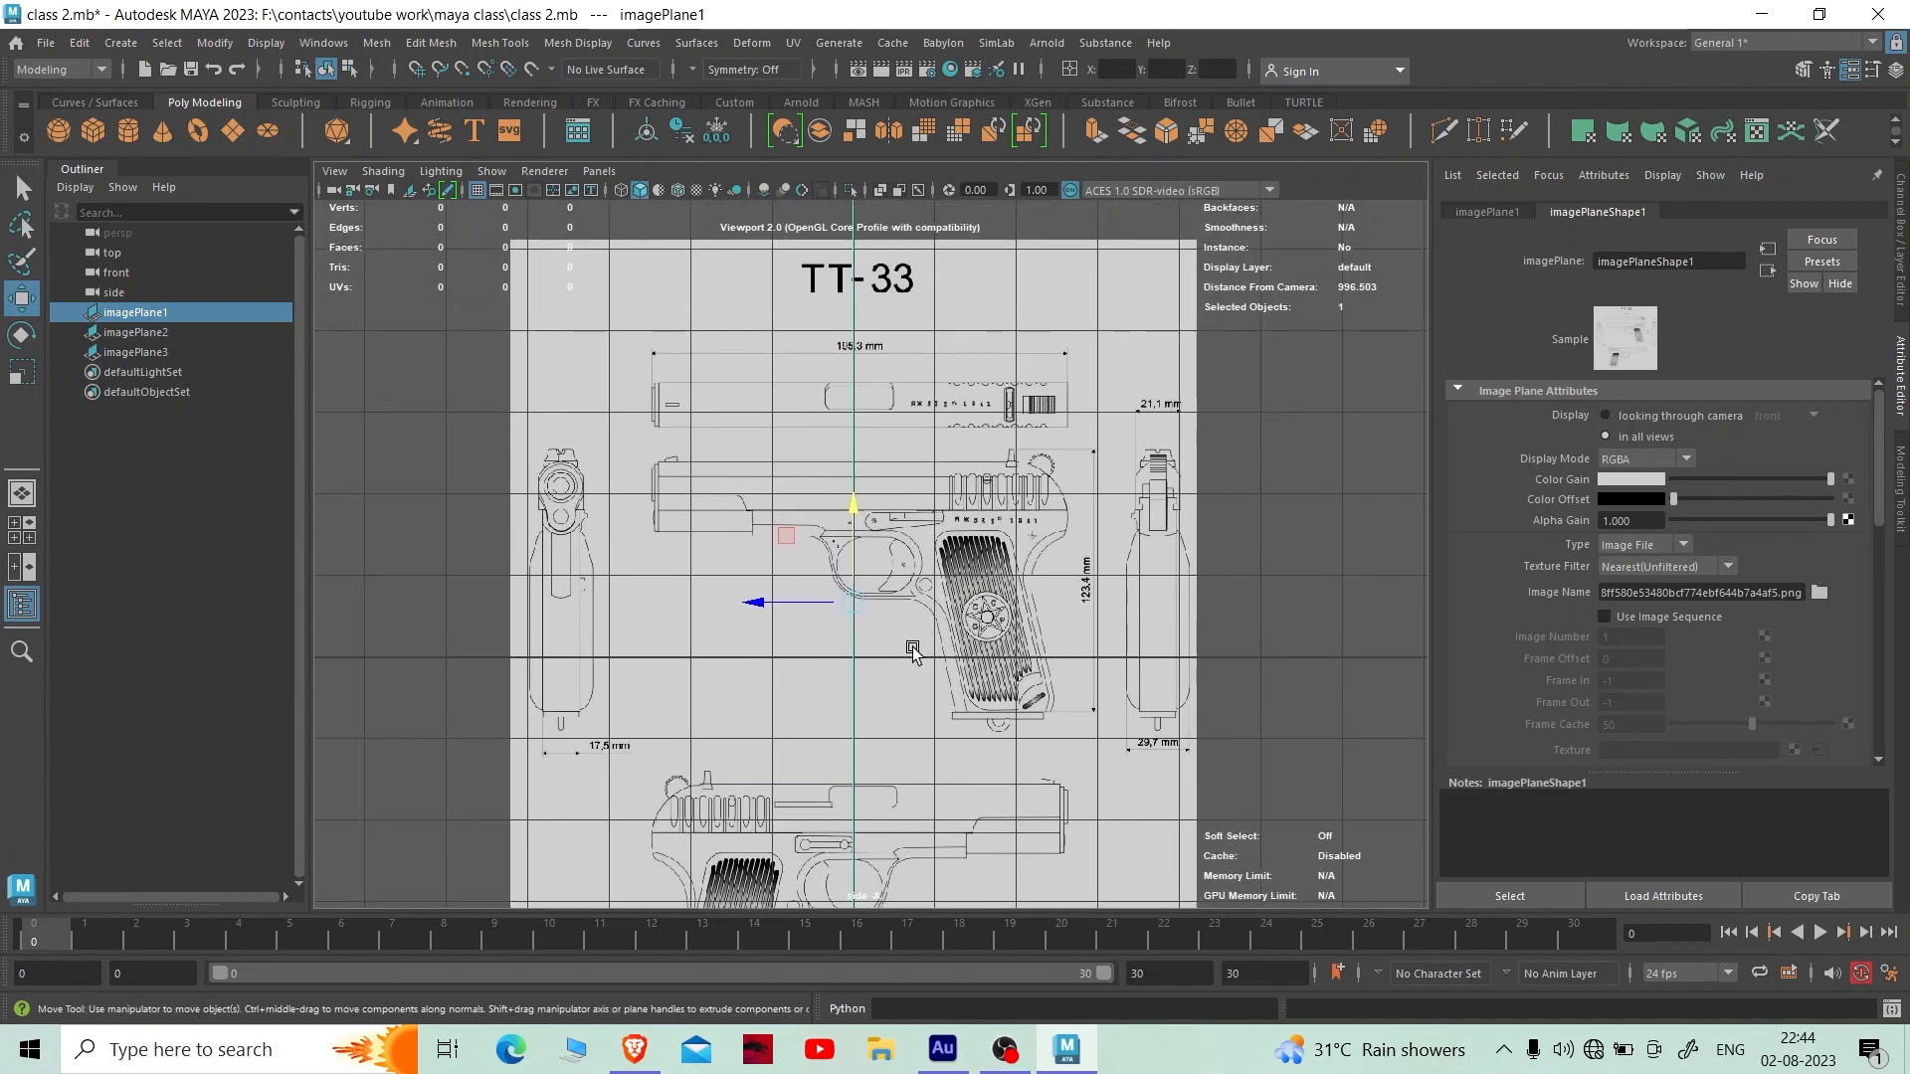
pyautogui.scroll(4, 885, 597)
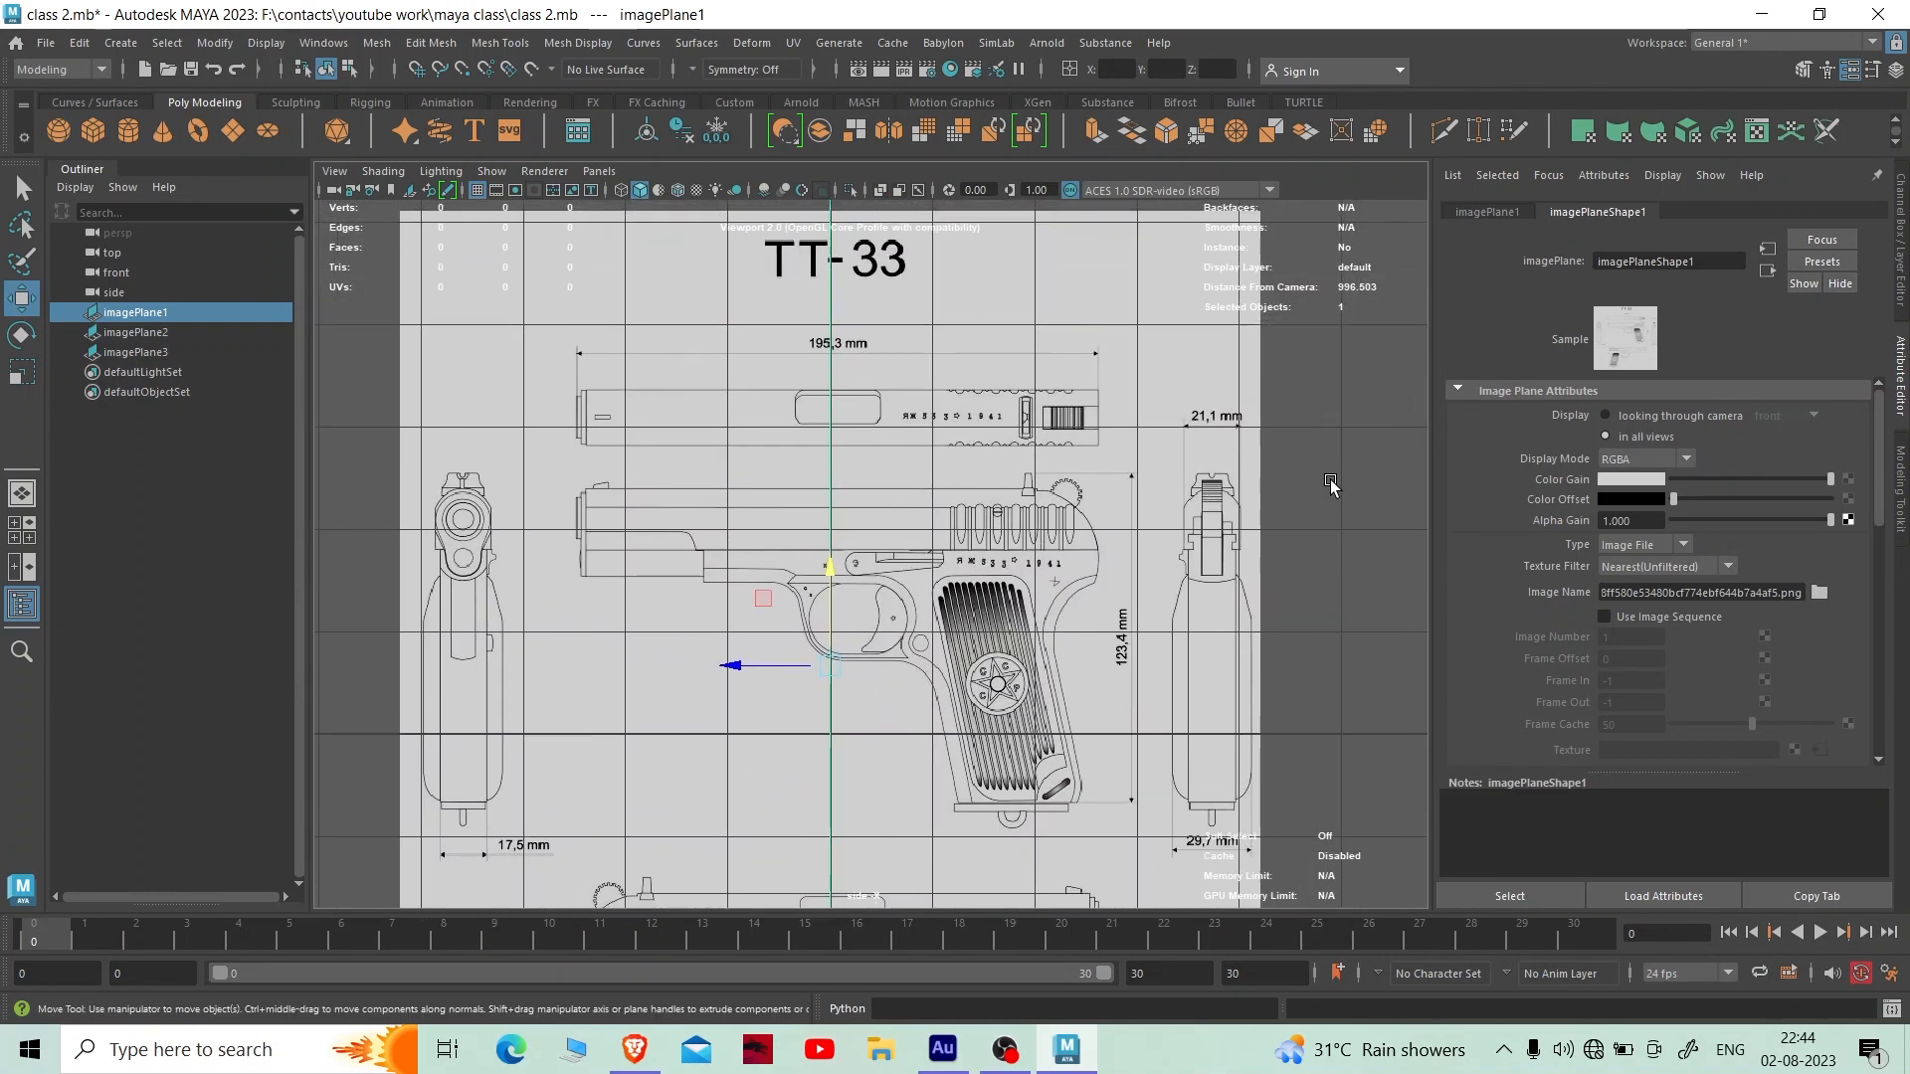
pyautogui.click(1331, 486)
pyautogui.click(900, 607)
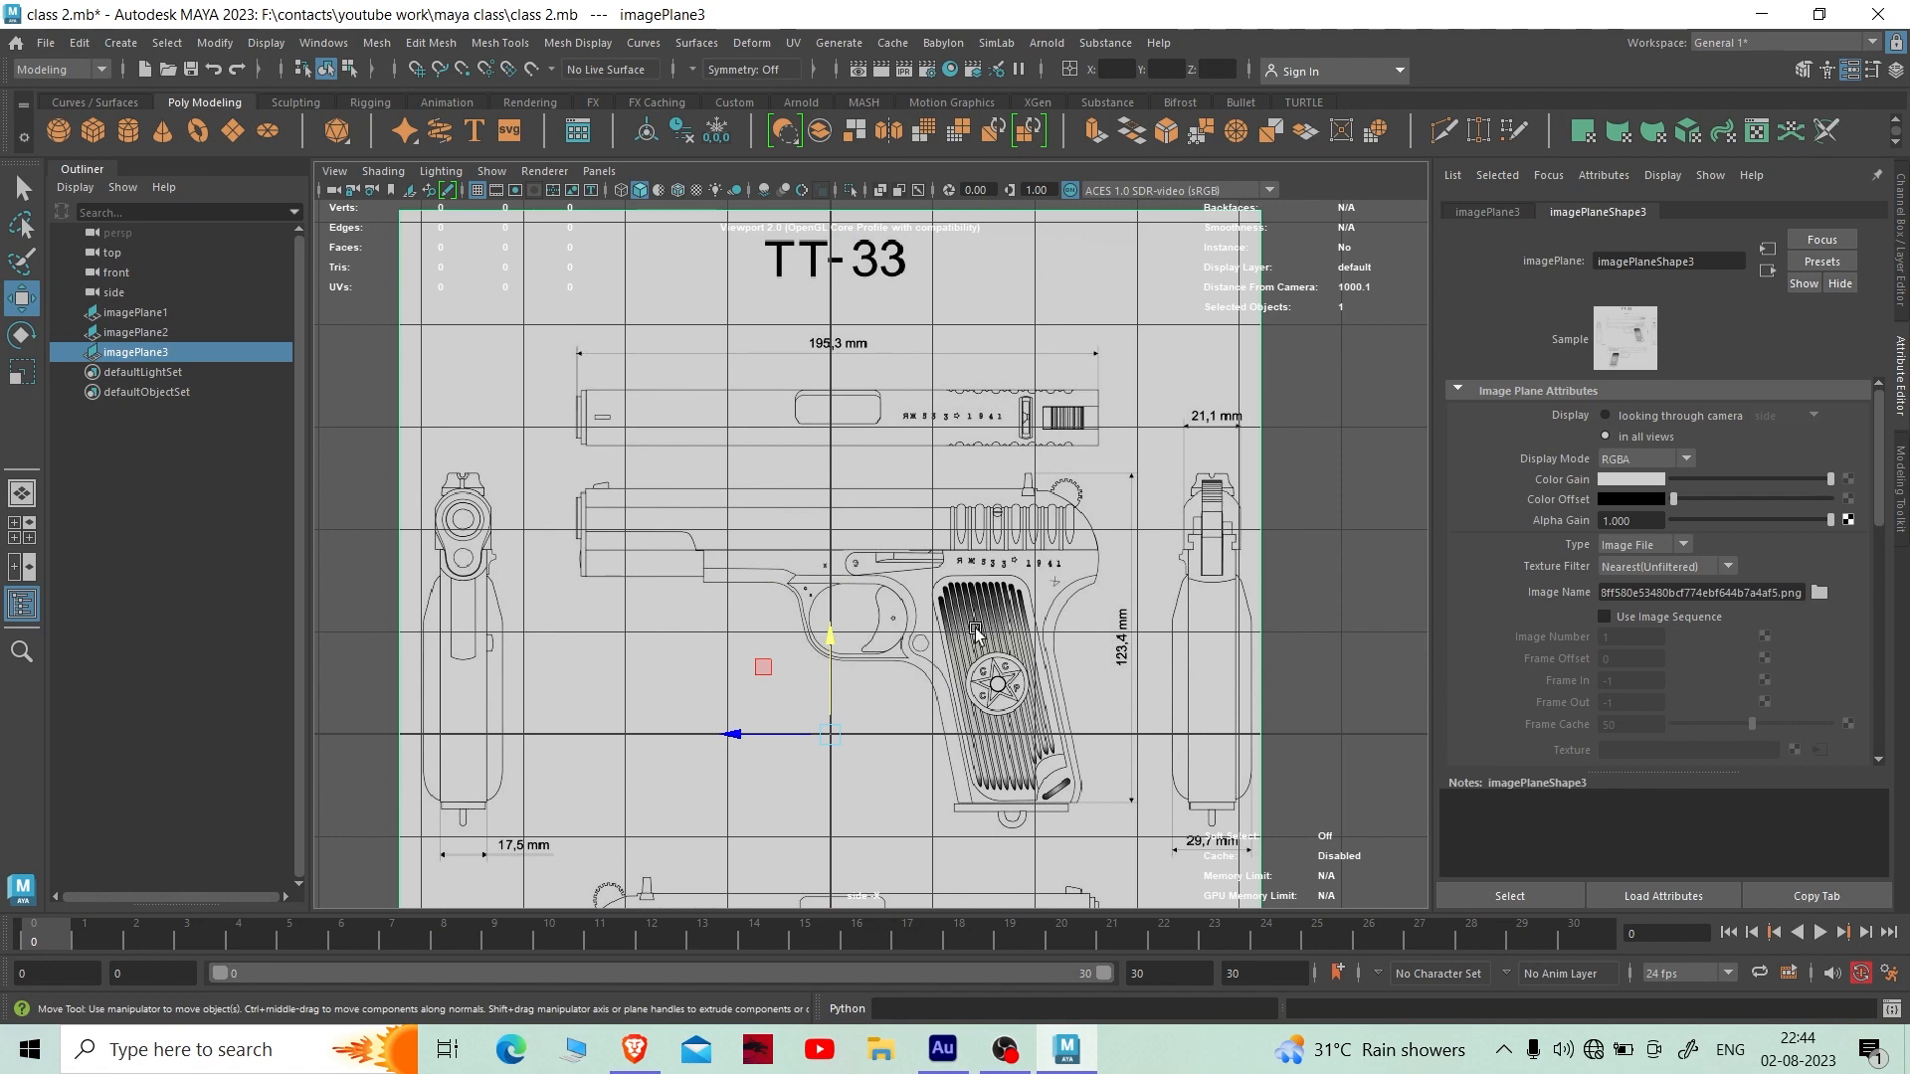
pyautogui.moveTo(817, 646); pyautogui.dragTo(820, 563)
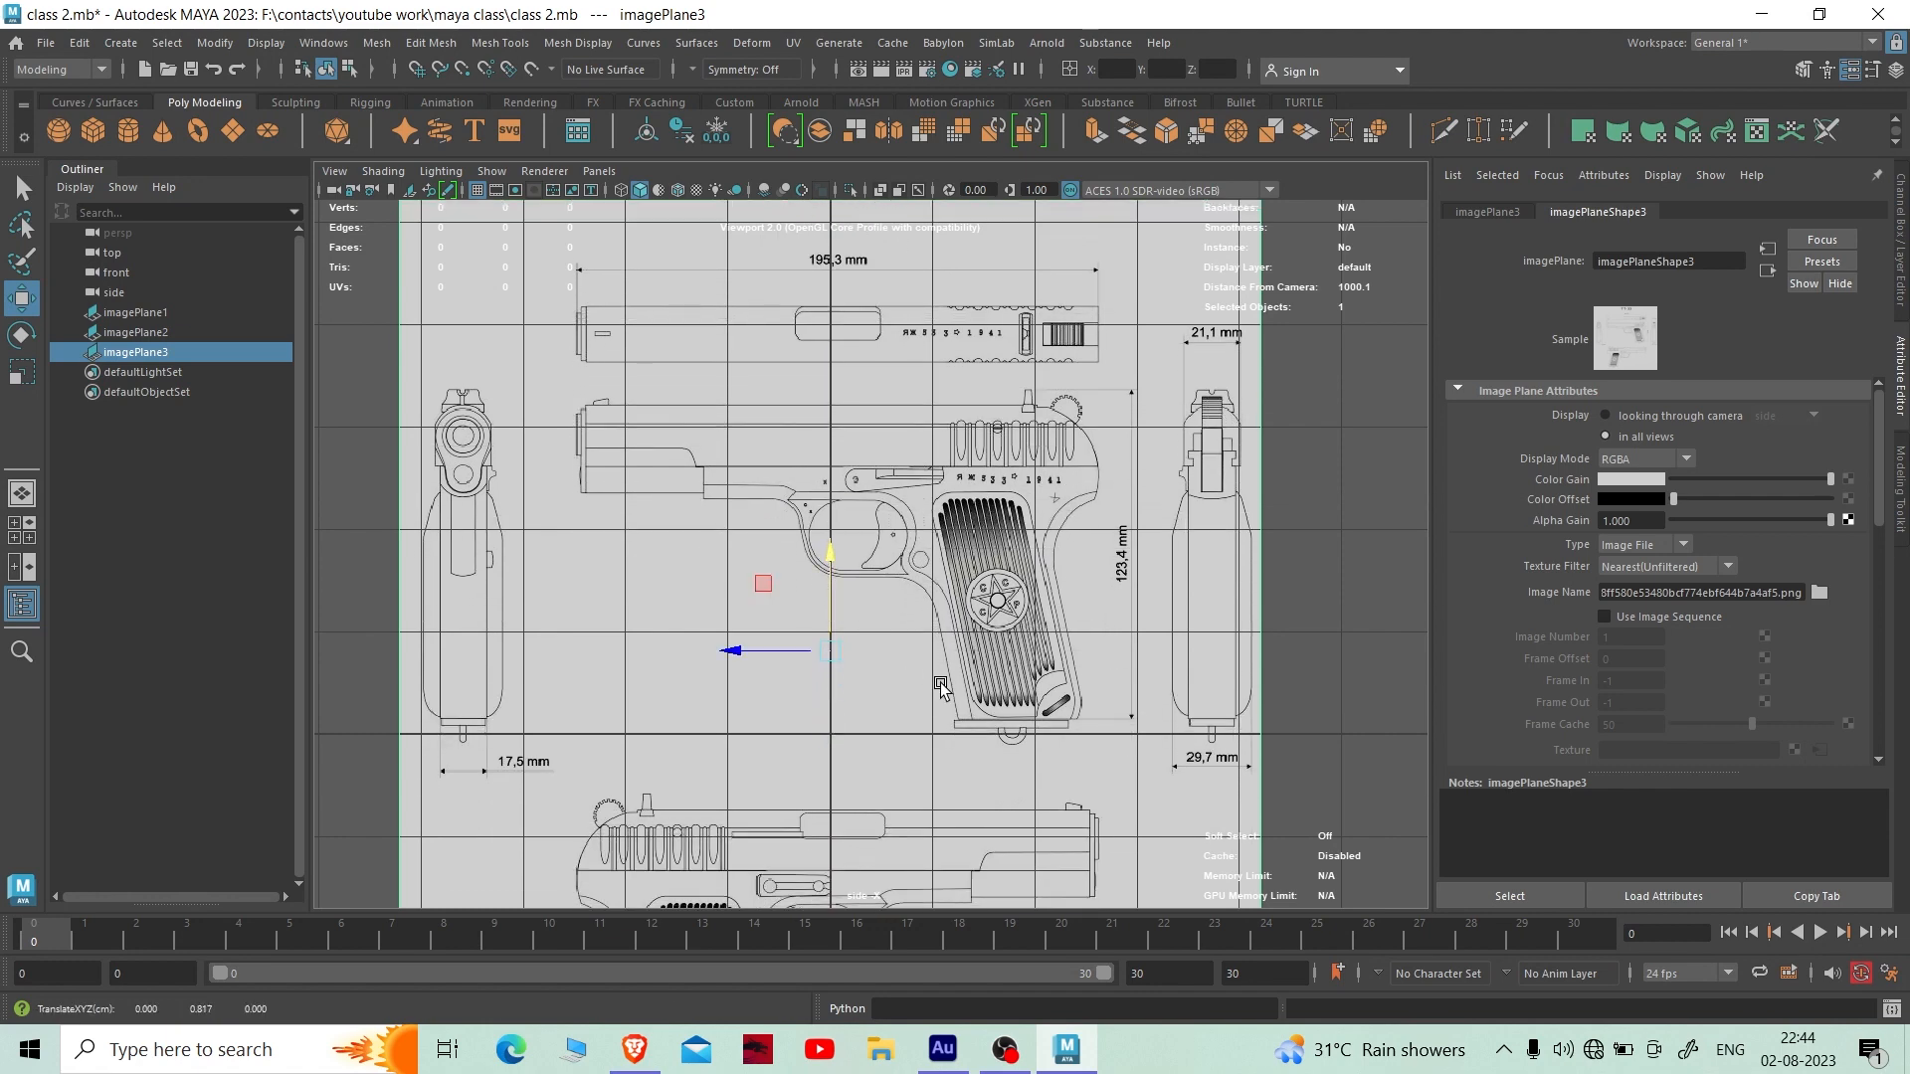
# - Fine-tune the side image plane's height to about 0.774 at the grip base and deselect it
pyautogui.scroll(6, 940, 685)
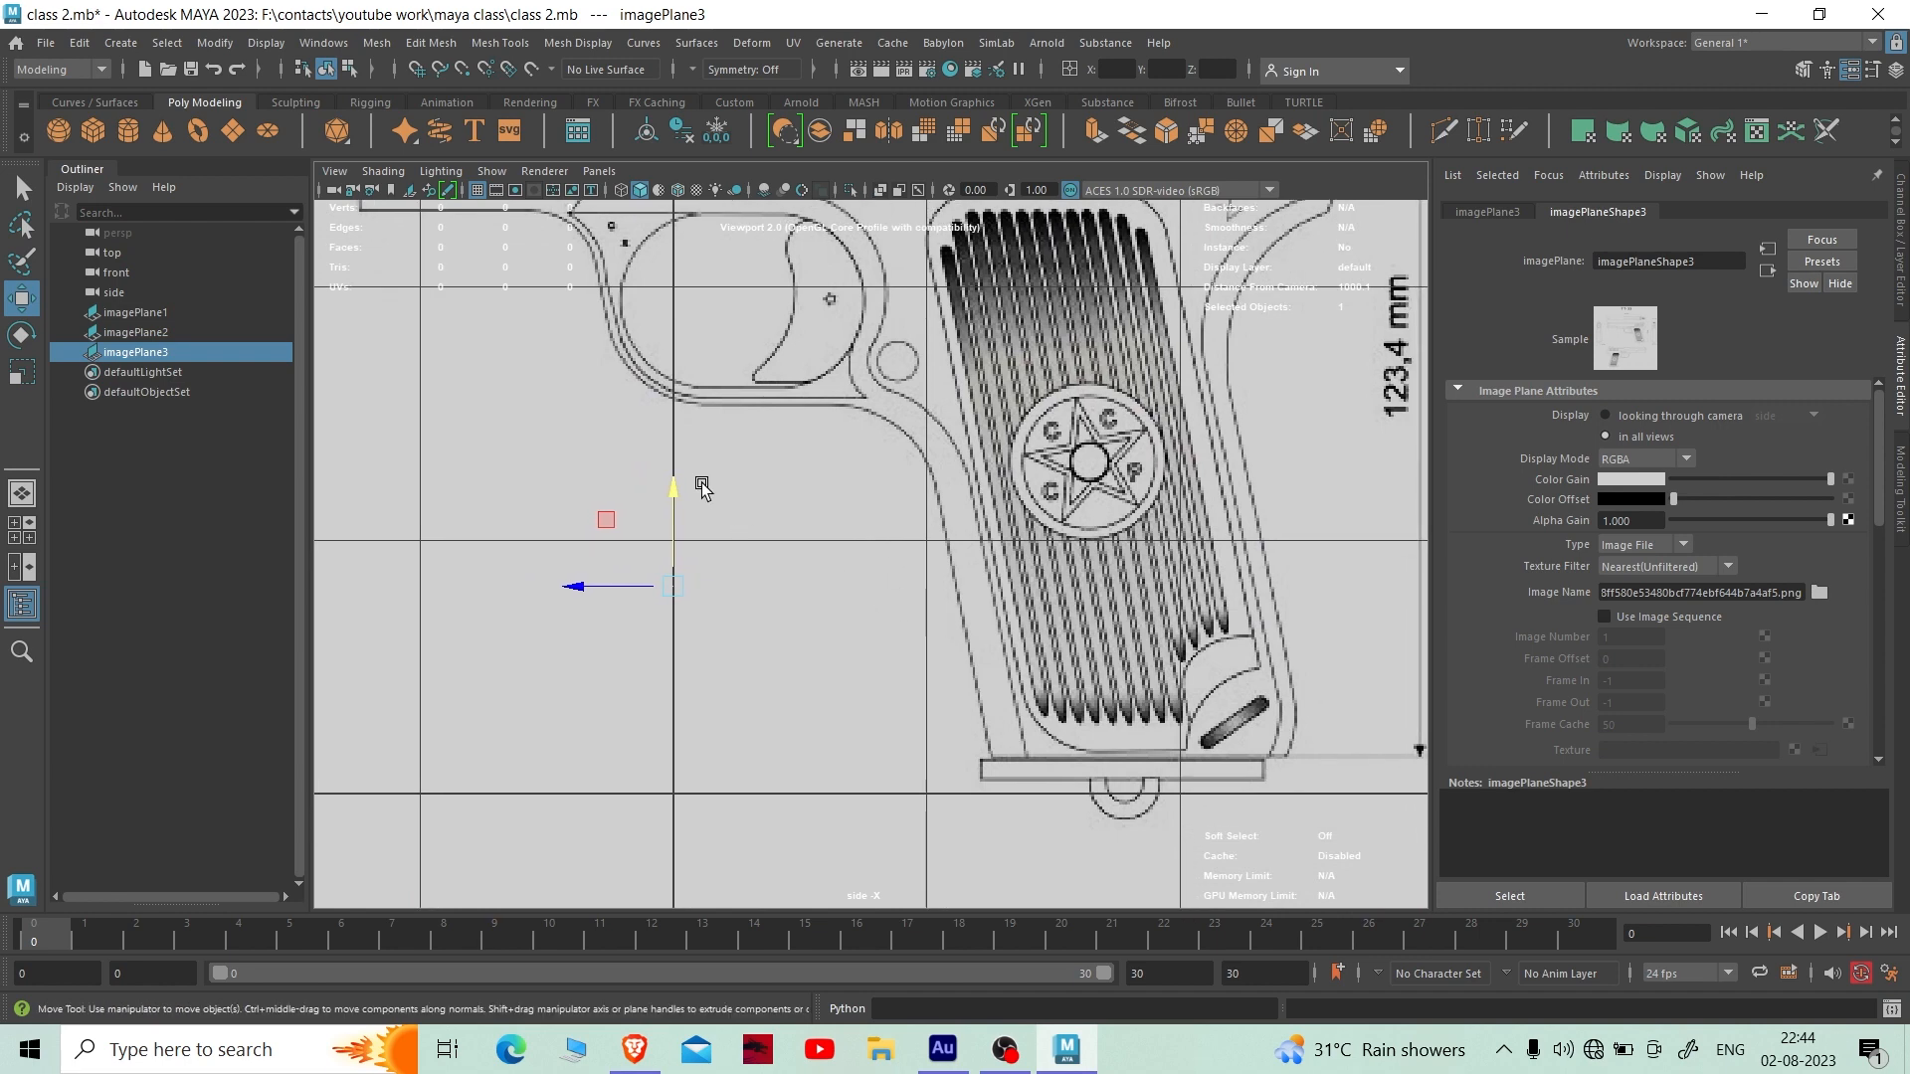
pyautogui.moveTo(676, 498); pyautogui.dragTo(675, 497)
pyautogui.moveTo(675, 499); pyautogui.dragTo(679, 507)
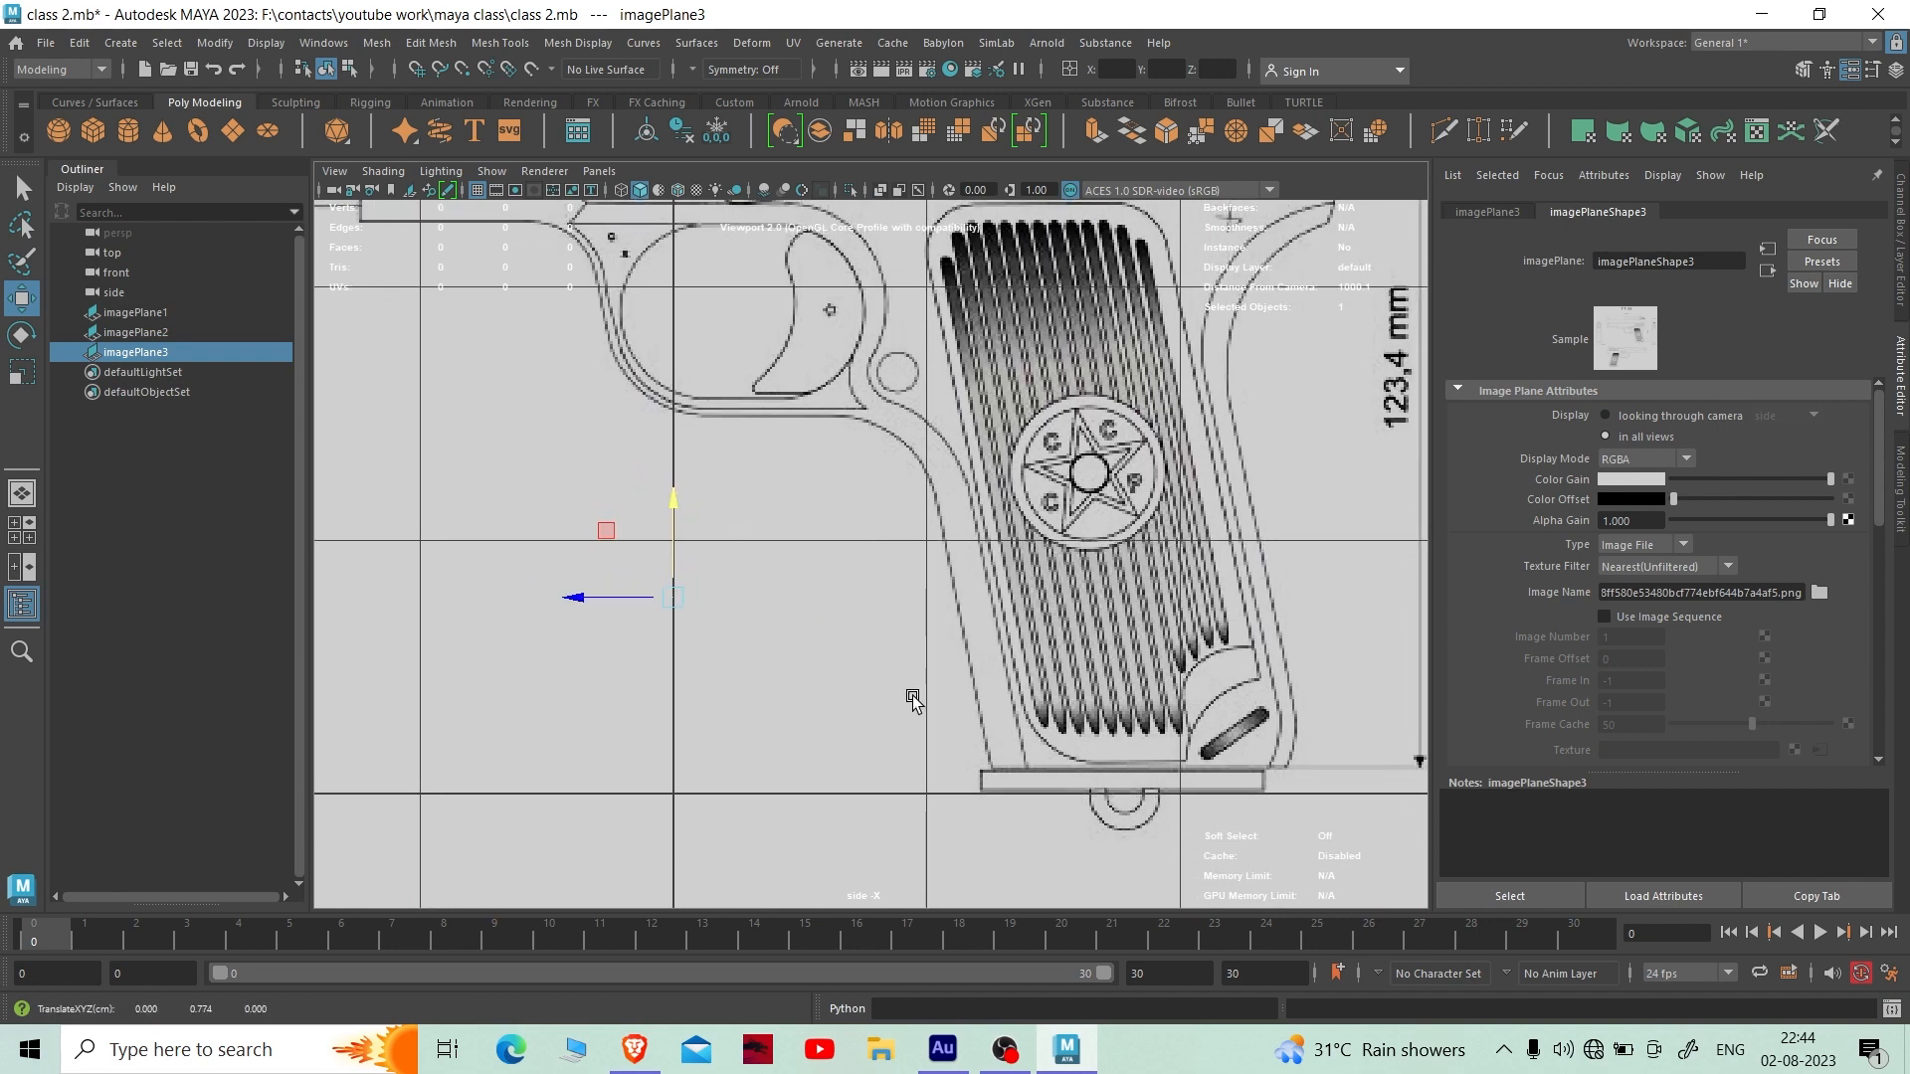
pyautogui.scroll(-9, 911, 758)
pyautogui.click(1195, 623)
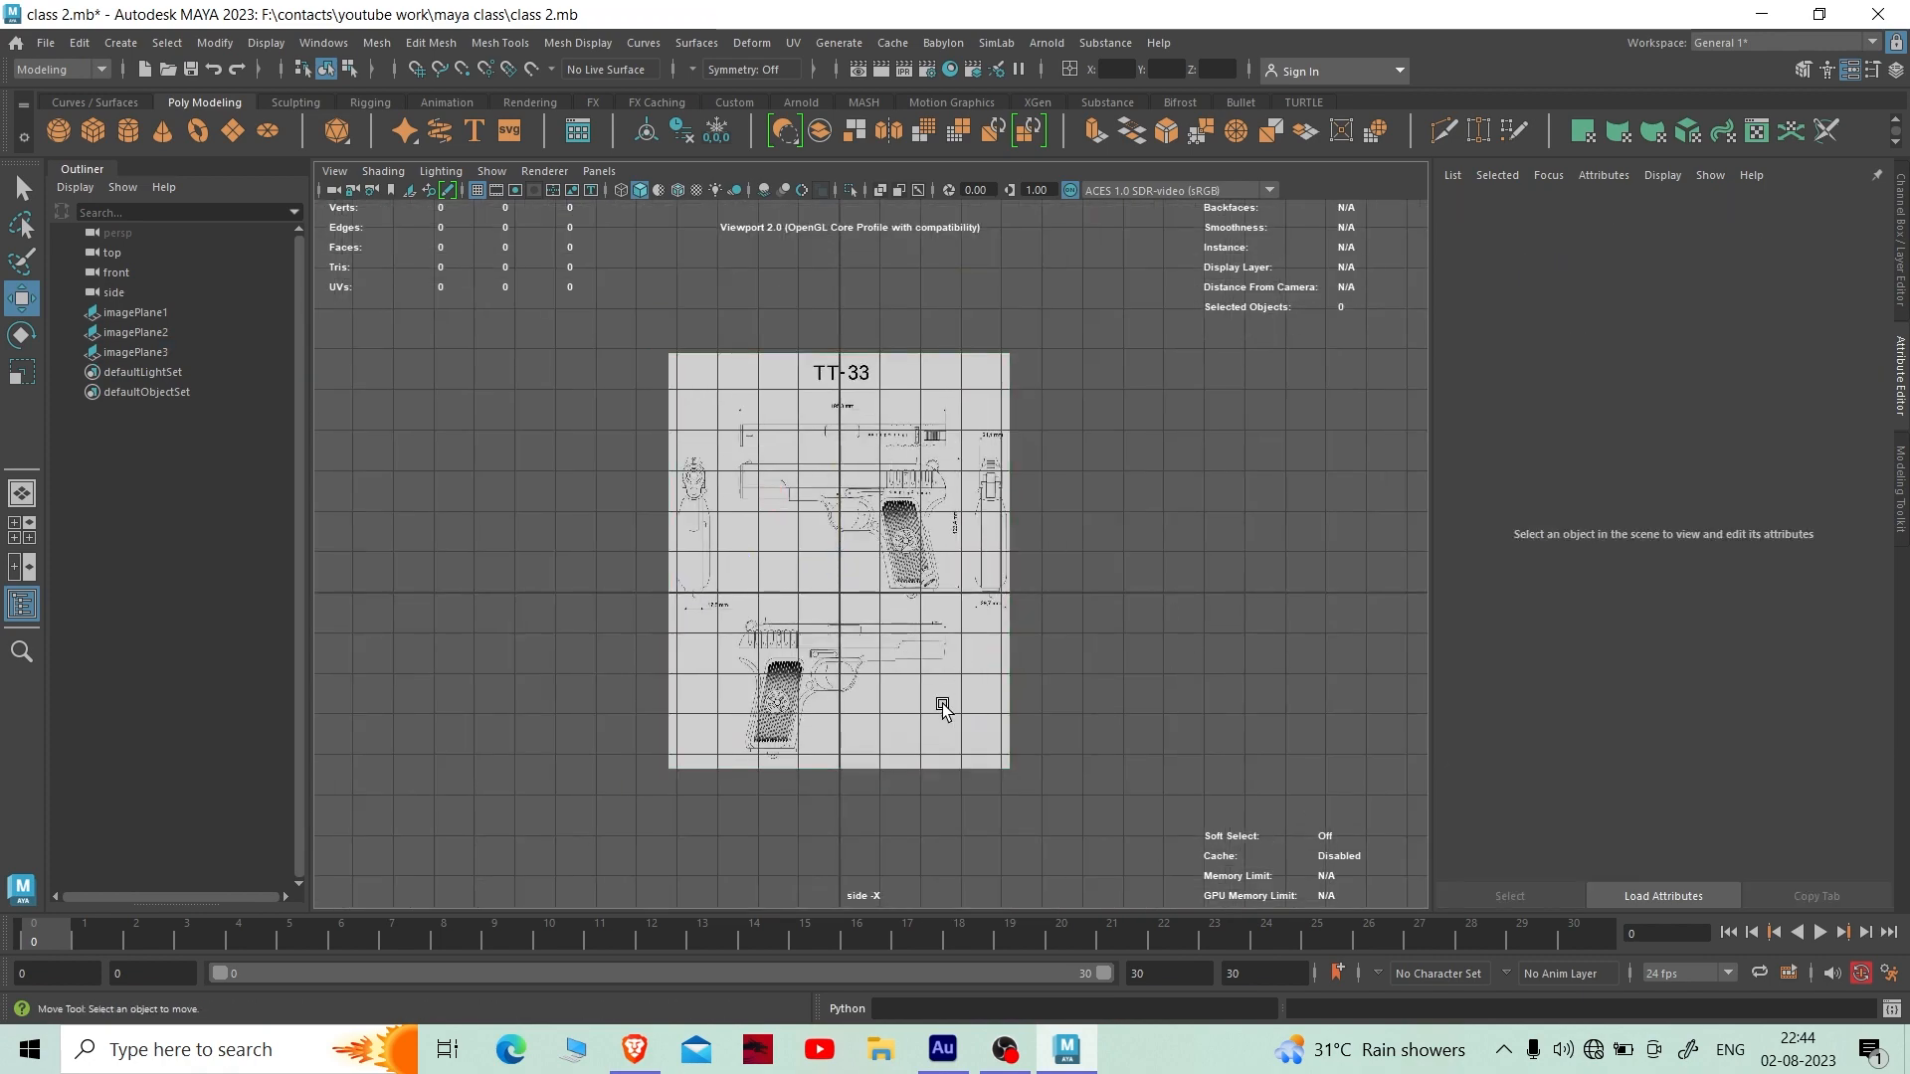
# - Return to the front view and check where the grip base of the muzzle drawing lies against the horizontal axis
pyautogui.scroll(6, 941, 706)
pyautogui.click(1012, 678)
pyautogui.press('space')
pyautogui.press('space')
pyautogui.scroll(3, 846, 717)
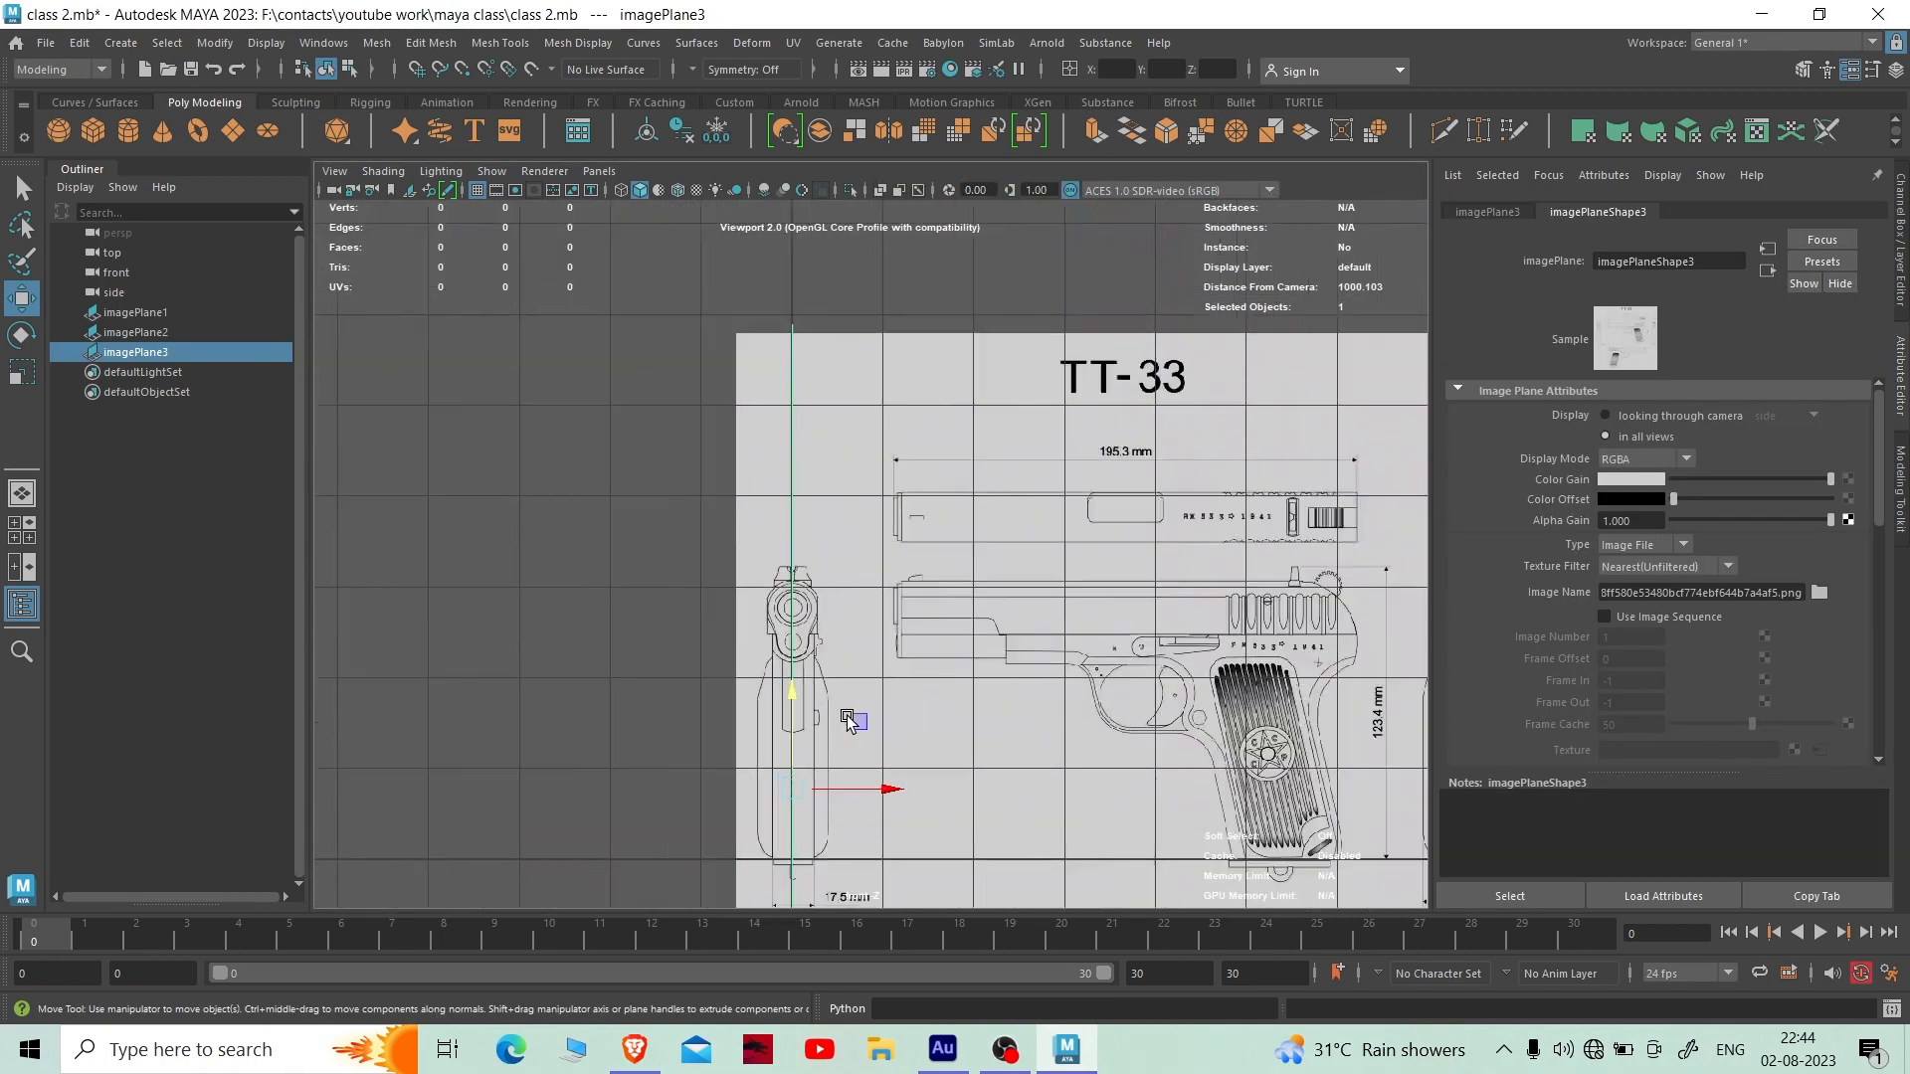
pyautogui.scroll(6, 848, 718)
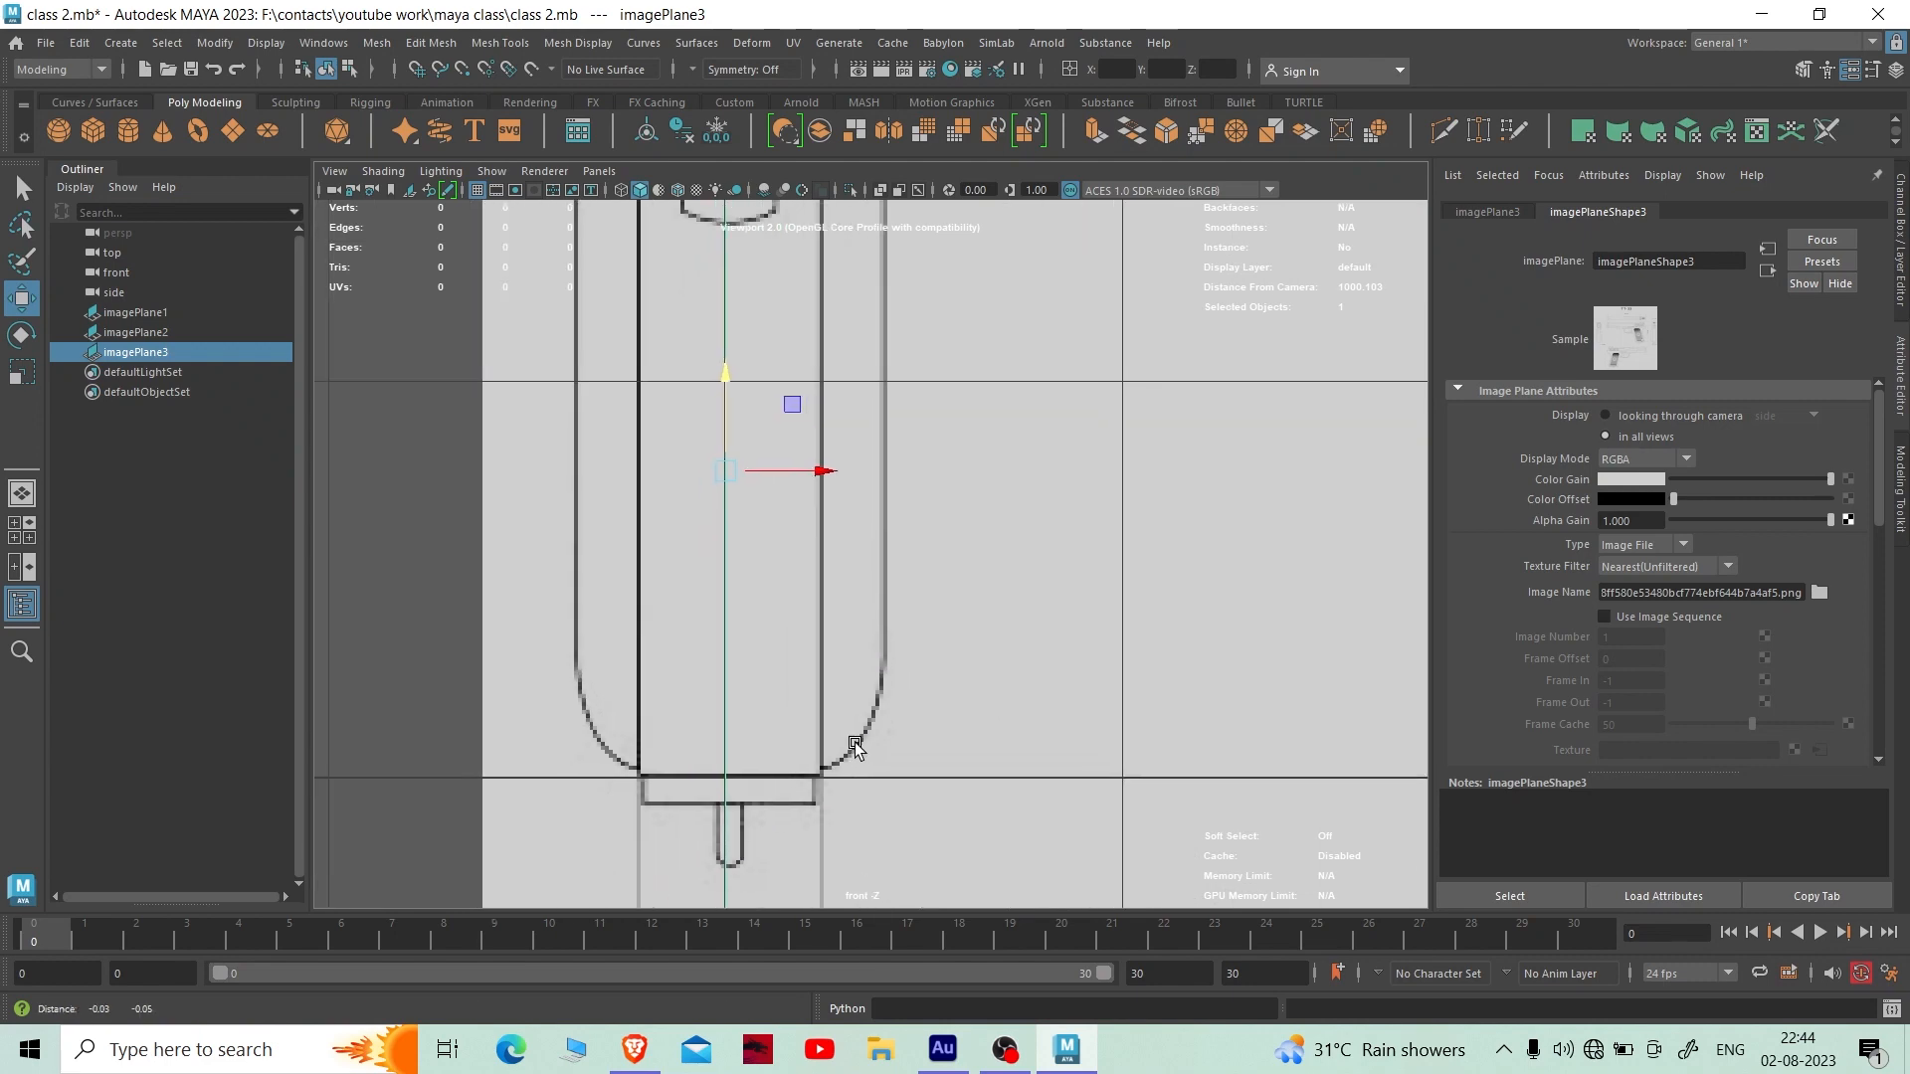
pyautogui.keyDown('alt'); pyautogui.moveTo(855, 746); pyautogui.dragTo(864, 656, button='middle'); pyautogui.keyUp('alt')
pyautogui.scroll(-5, 829, 706)
pyautogui.scroll(3, 908, 597)
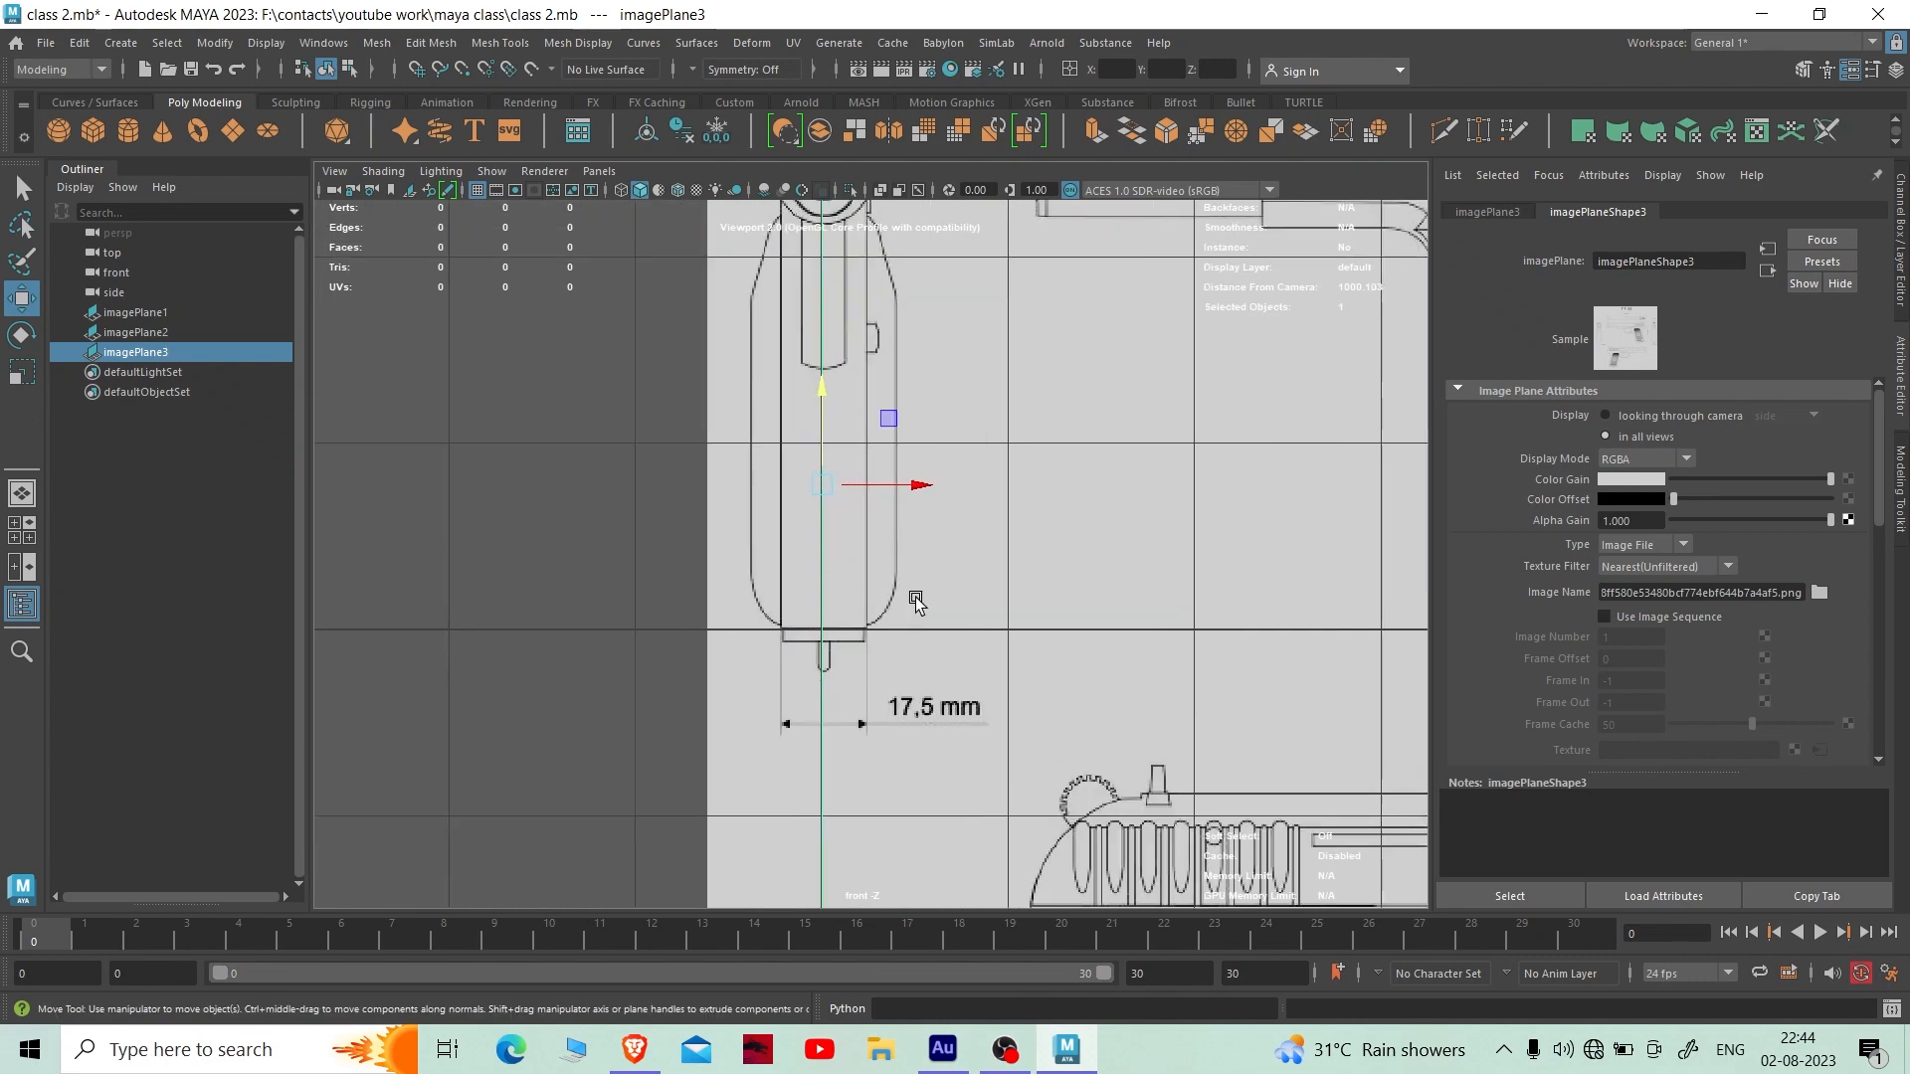
# - Nudge the front image plane slightly upward to refine the grip base's alignment with the horizontal axis, and deselect it
pyautogui.click(865, 444)
pyautogui.scroll(-2, 945, 502)
pyautogui.keyDown('alt'); pyautogui.moveTo(945, 502); pyautogui.dragTo(886, 494, button='middle'); pyautogui.keyUp('alt')
pyautogui.scroll(3, 1181, 465)
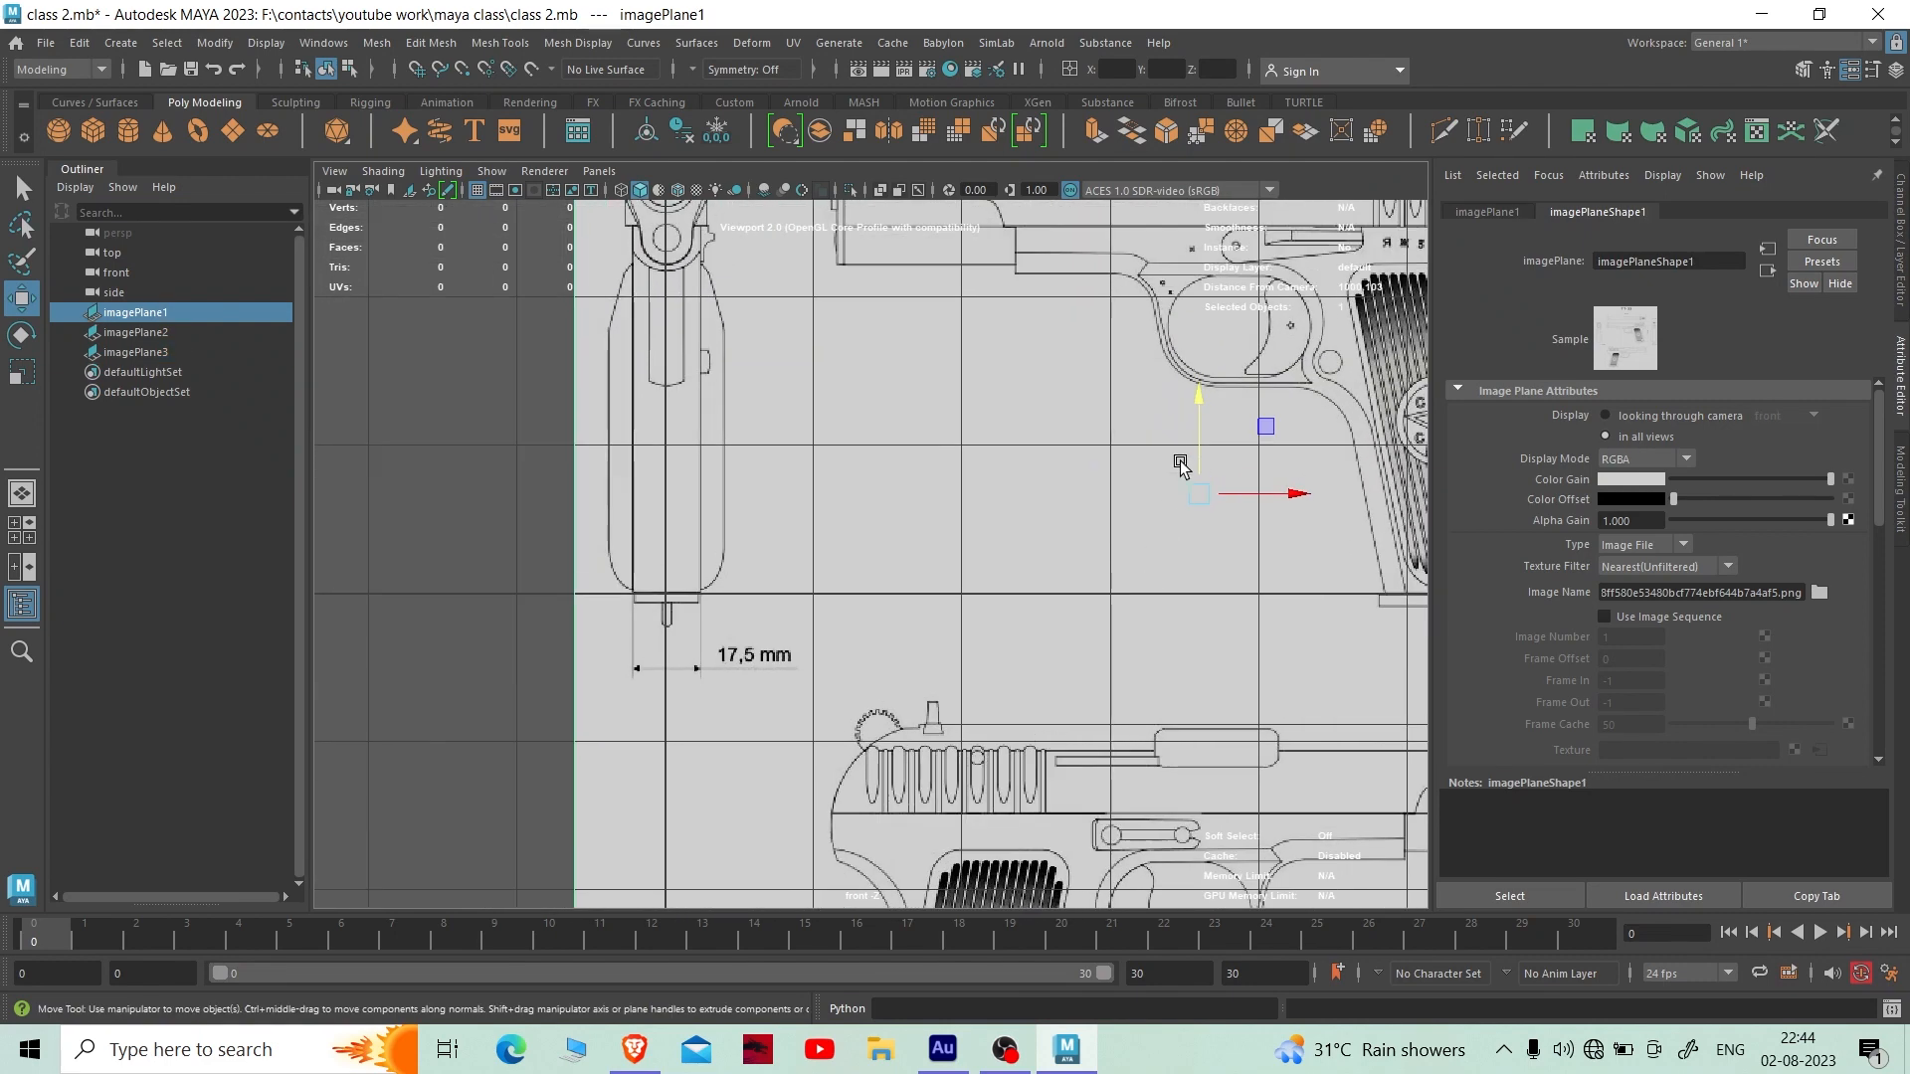
pyautogui.moveTo(1198, 415); pyautogui.dragTo(1195, 408)
pyautogui.scroll(-6, 975, 438)
pyautogui.keyDown('alt'); pyautogui.moveTo(972, 507); pyautogui.dragTo(873, 590, button='middle'); pyautogui.keyUp('alt')
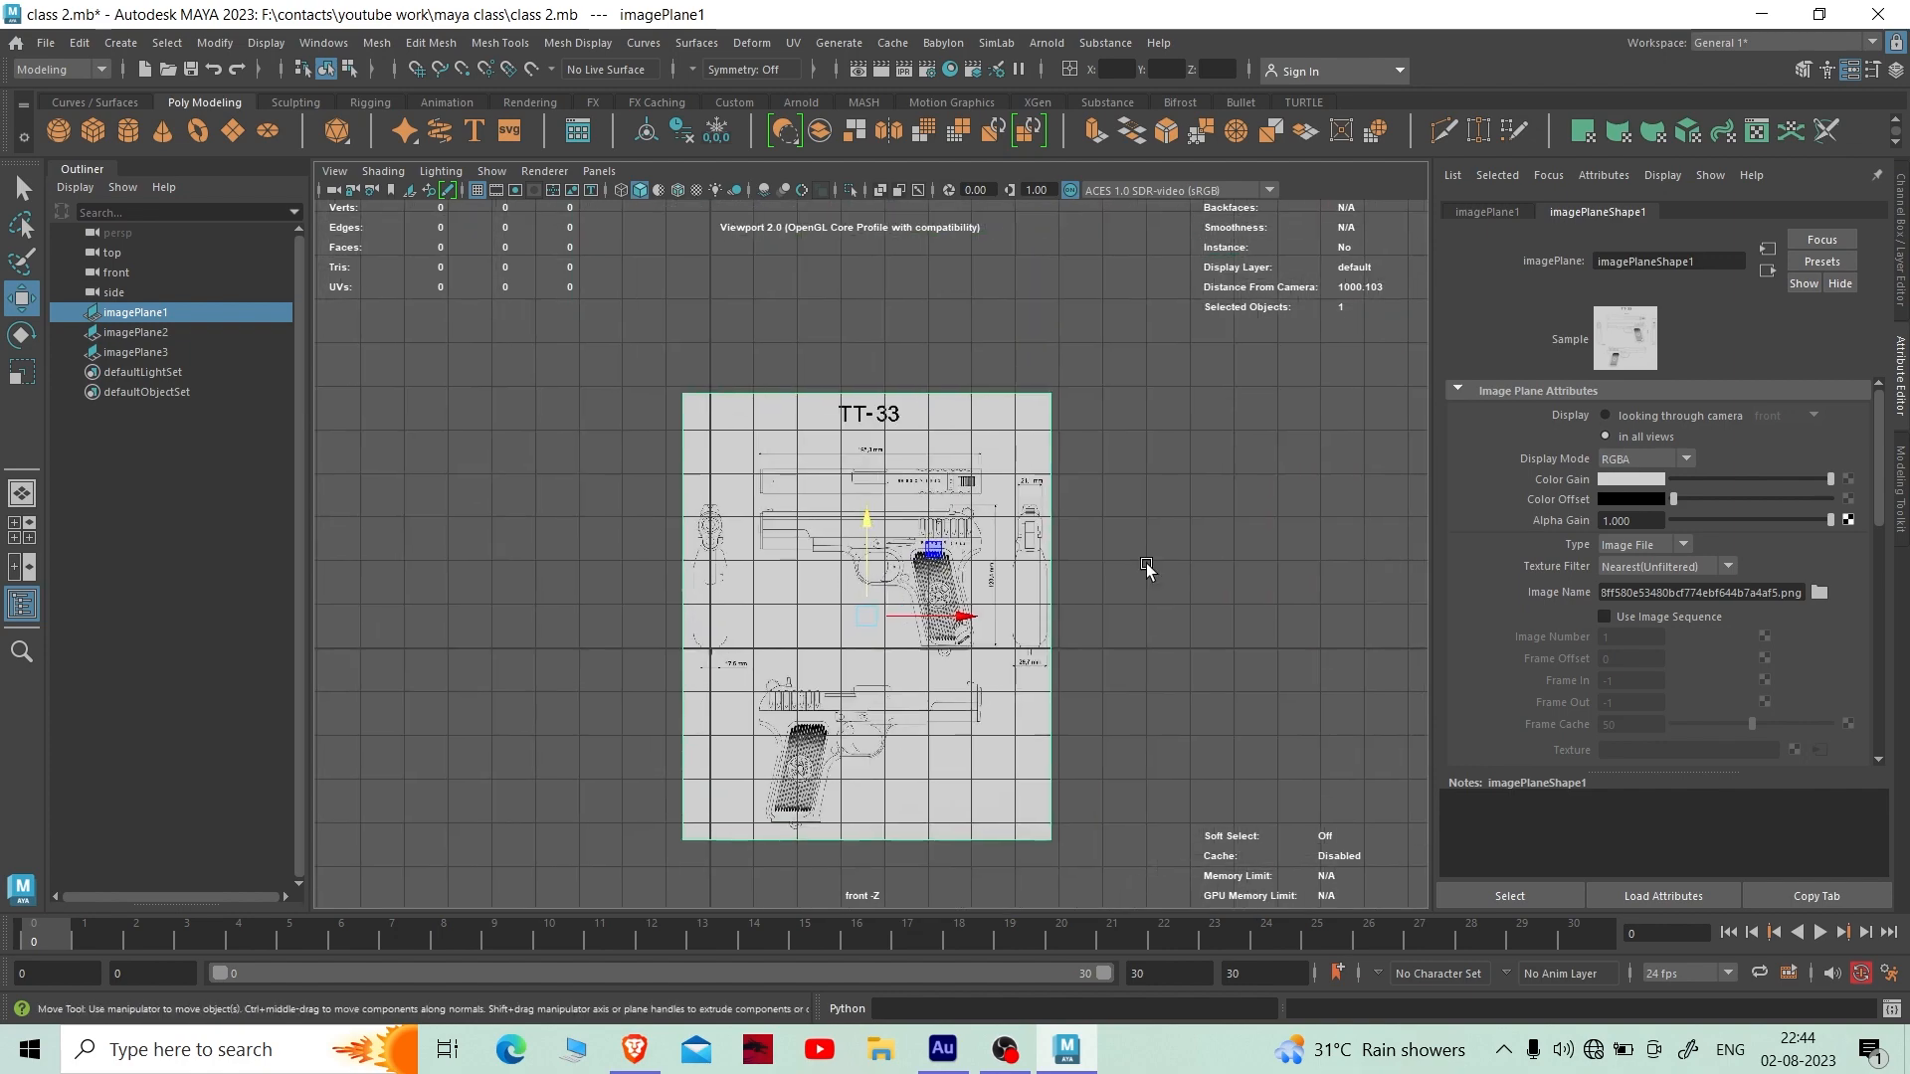
pyautogui.click(1147, 567)
# - Switch to the top view and select its image plane for reorientation
pyautogui.scroll(3, 1001, 587)
pyautogui.scroll(-4, 1001, 587)
pyautogui.press('space')
pyautogui.press('space')
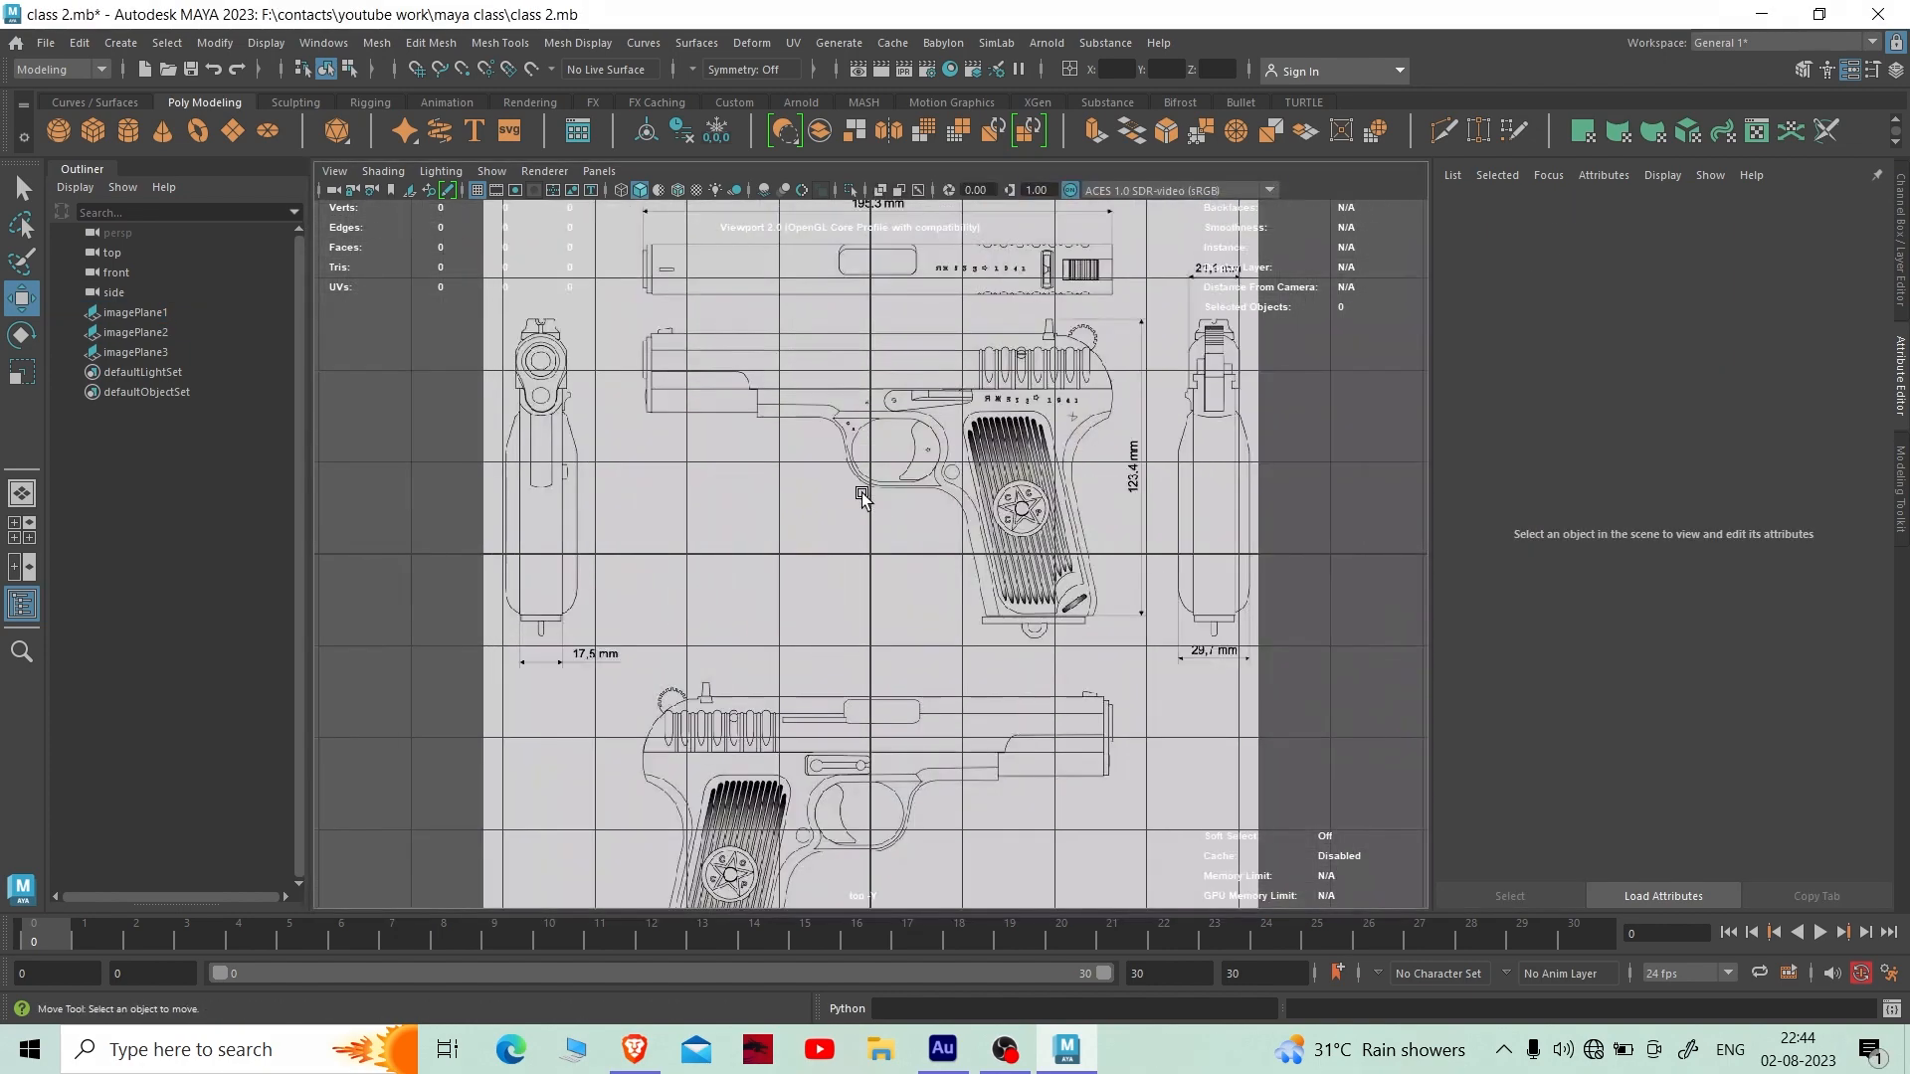
pyautogui.scroll(-2, 862, 497)
pyautogui.click(910, 517)
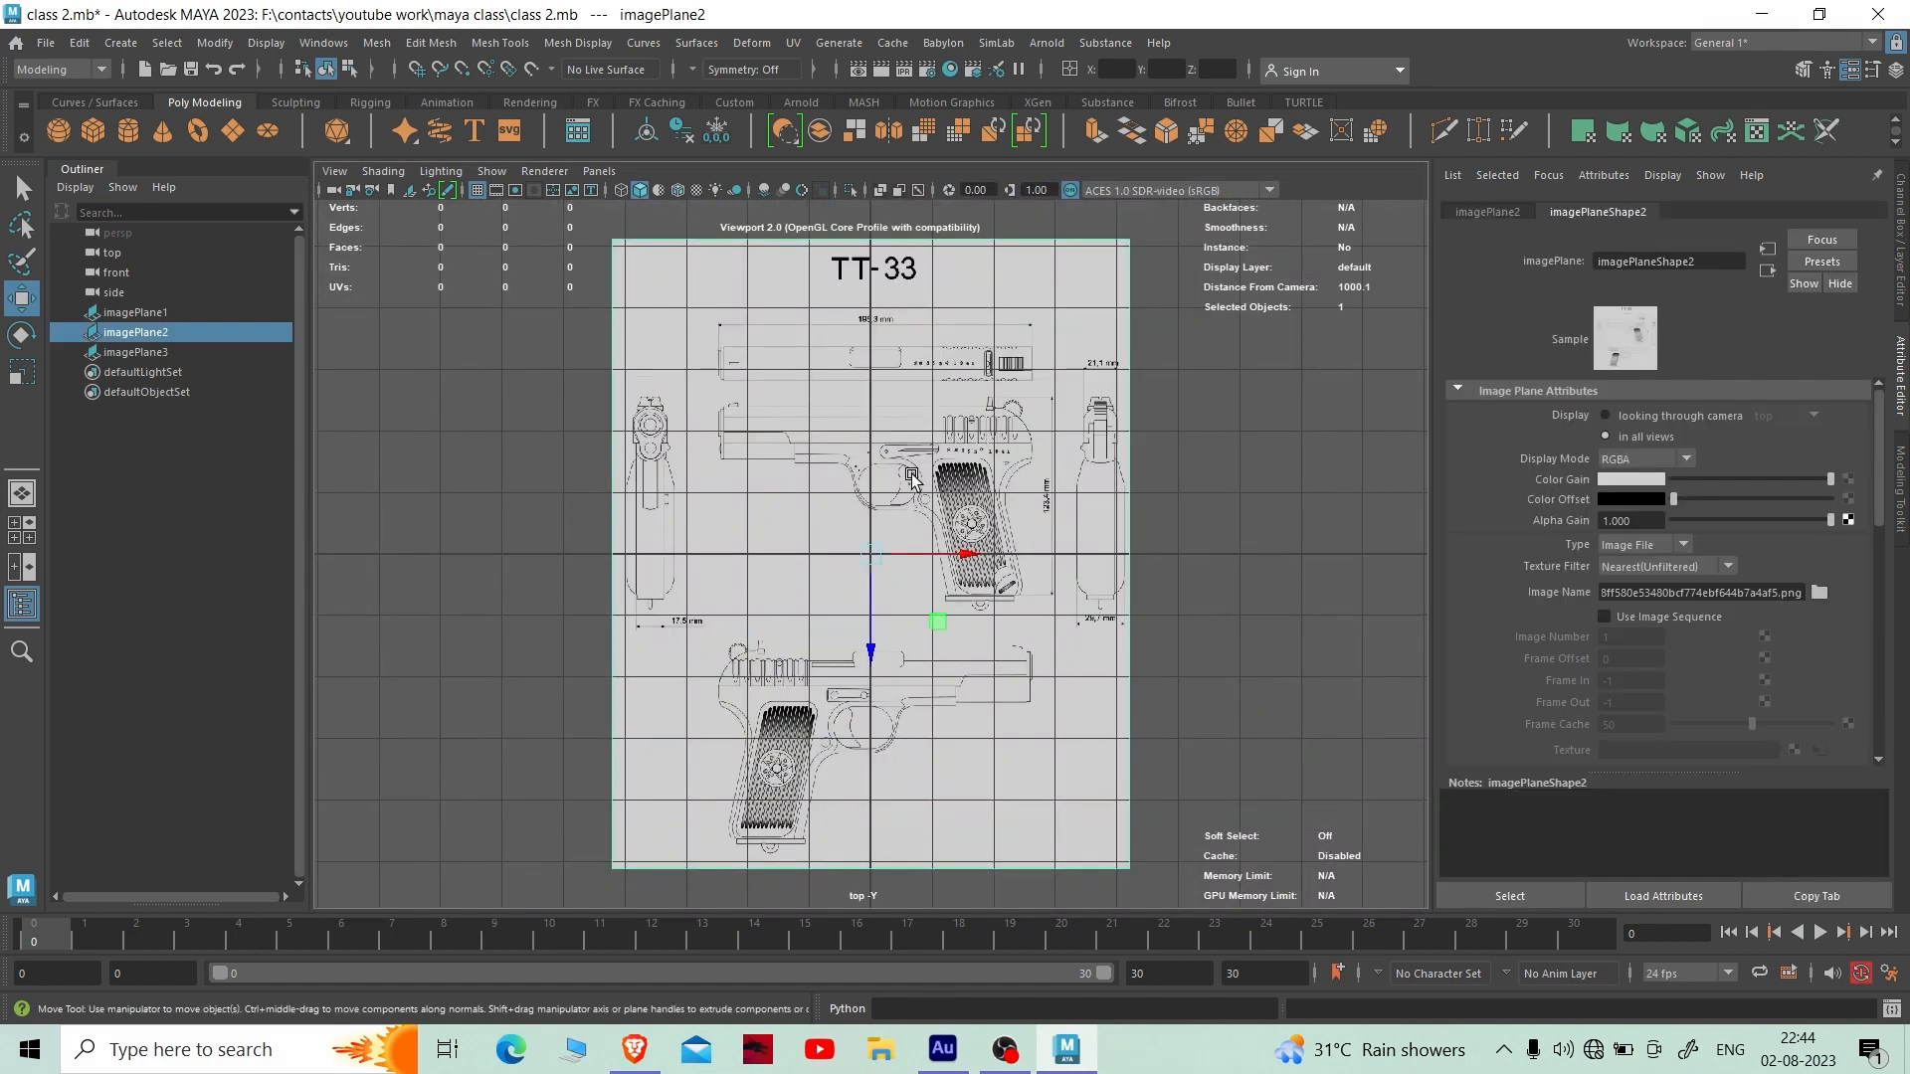
pyautogui.keyDown('alt'); pyautogui.moveTo(910, 424); pyautogui.dragTo(910, 482, button='middle'); pyautogui.keyUp('alt')
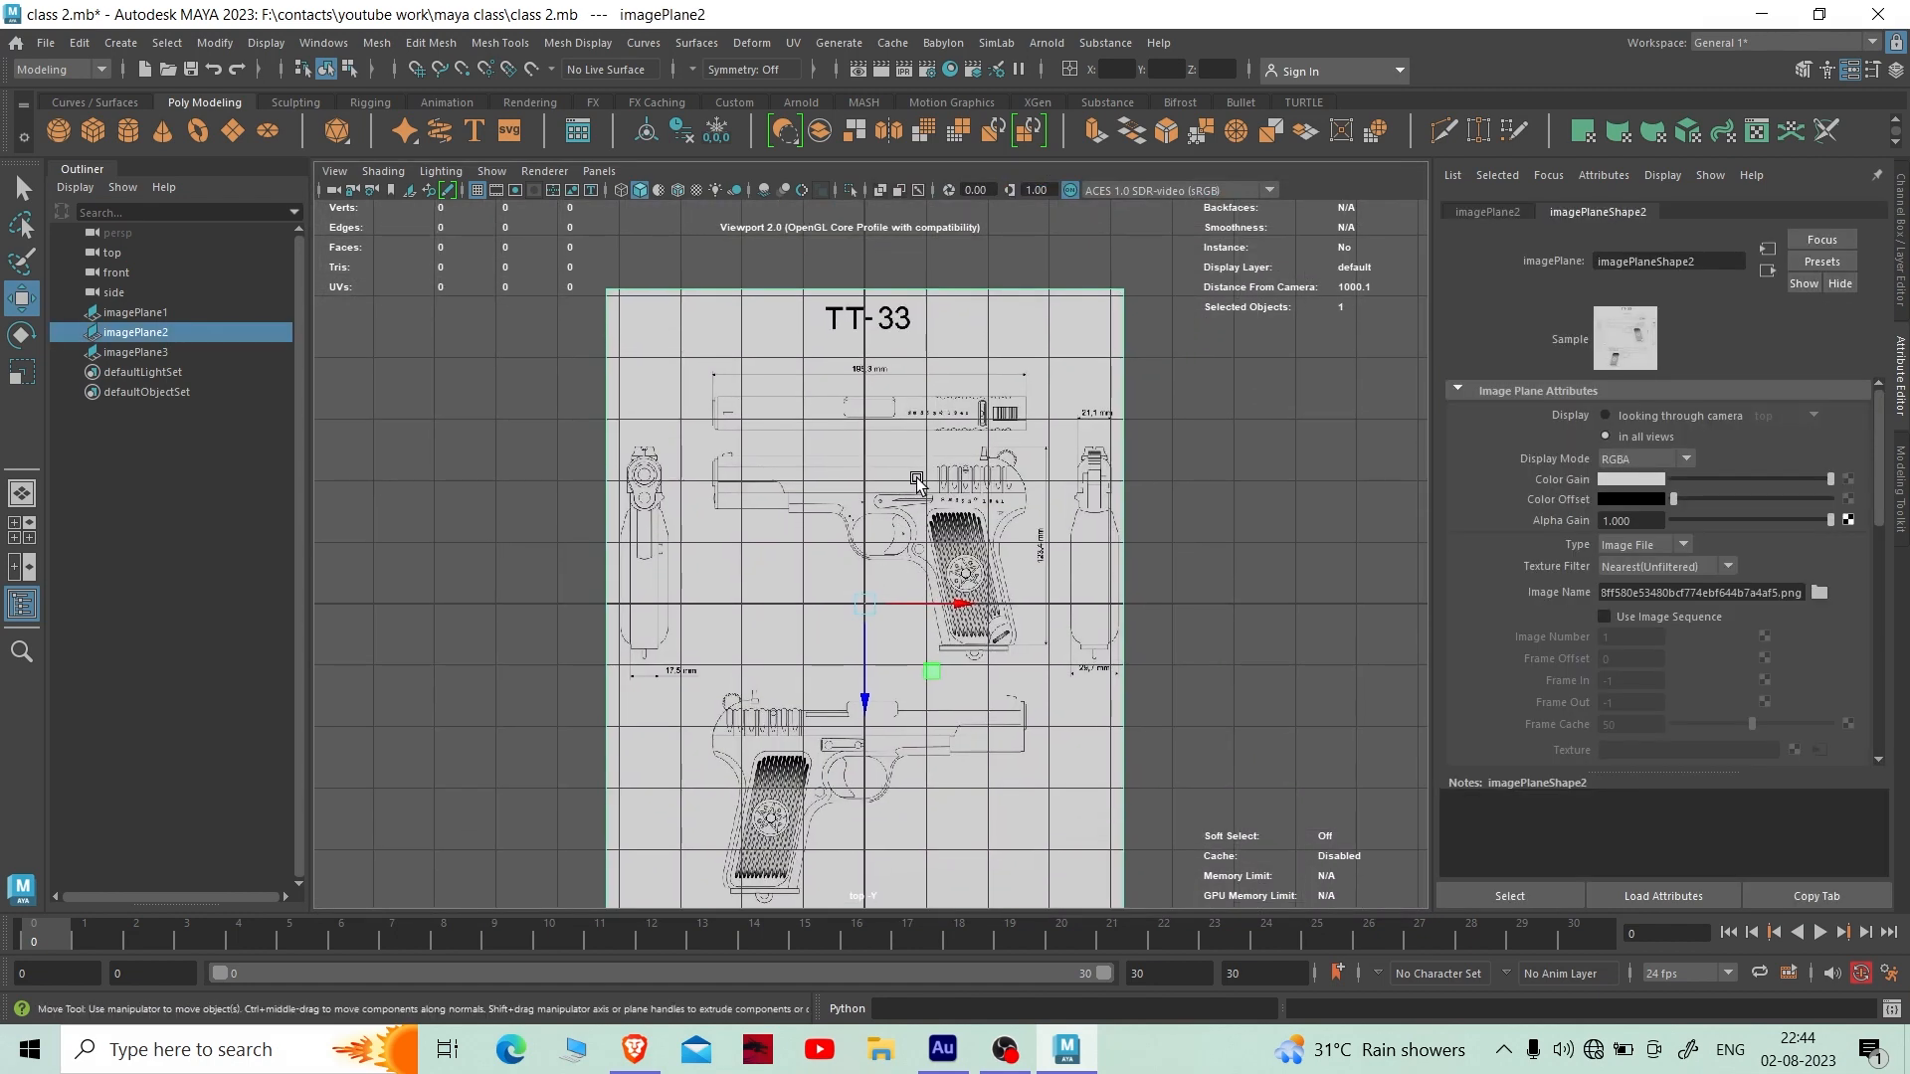
# - Rotate the top image plane in 15-degree increments about the vertical axis to 90 degrees
pyautogui.press('e')
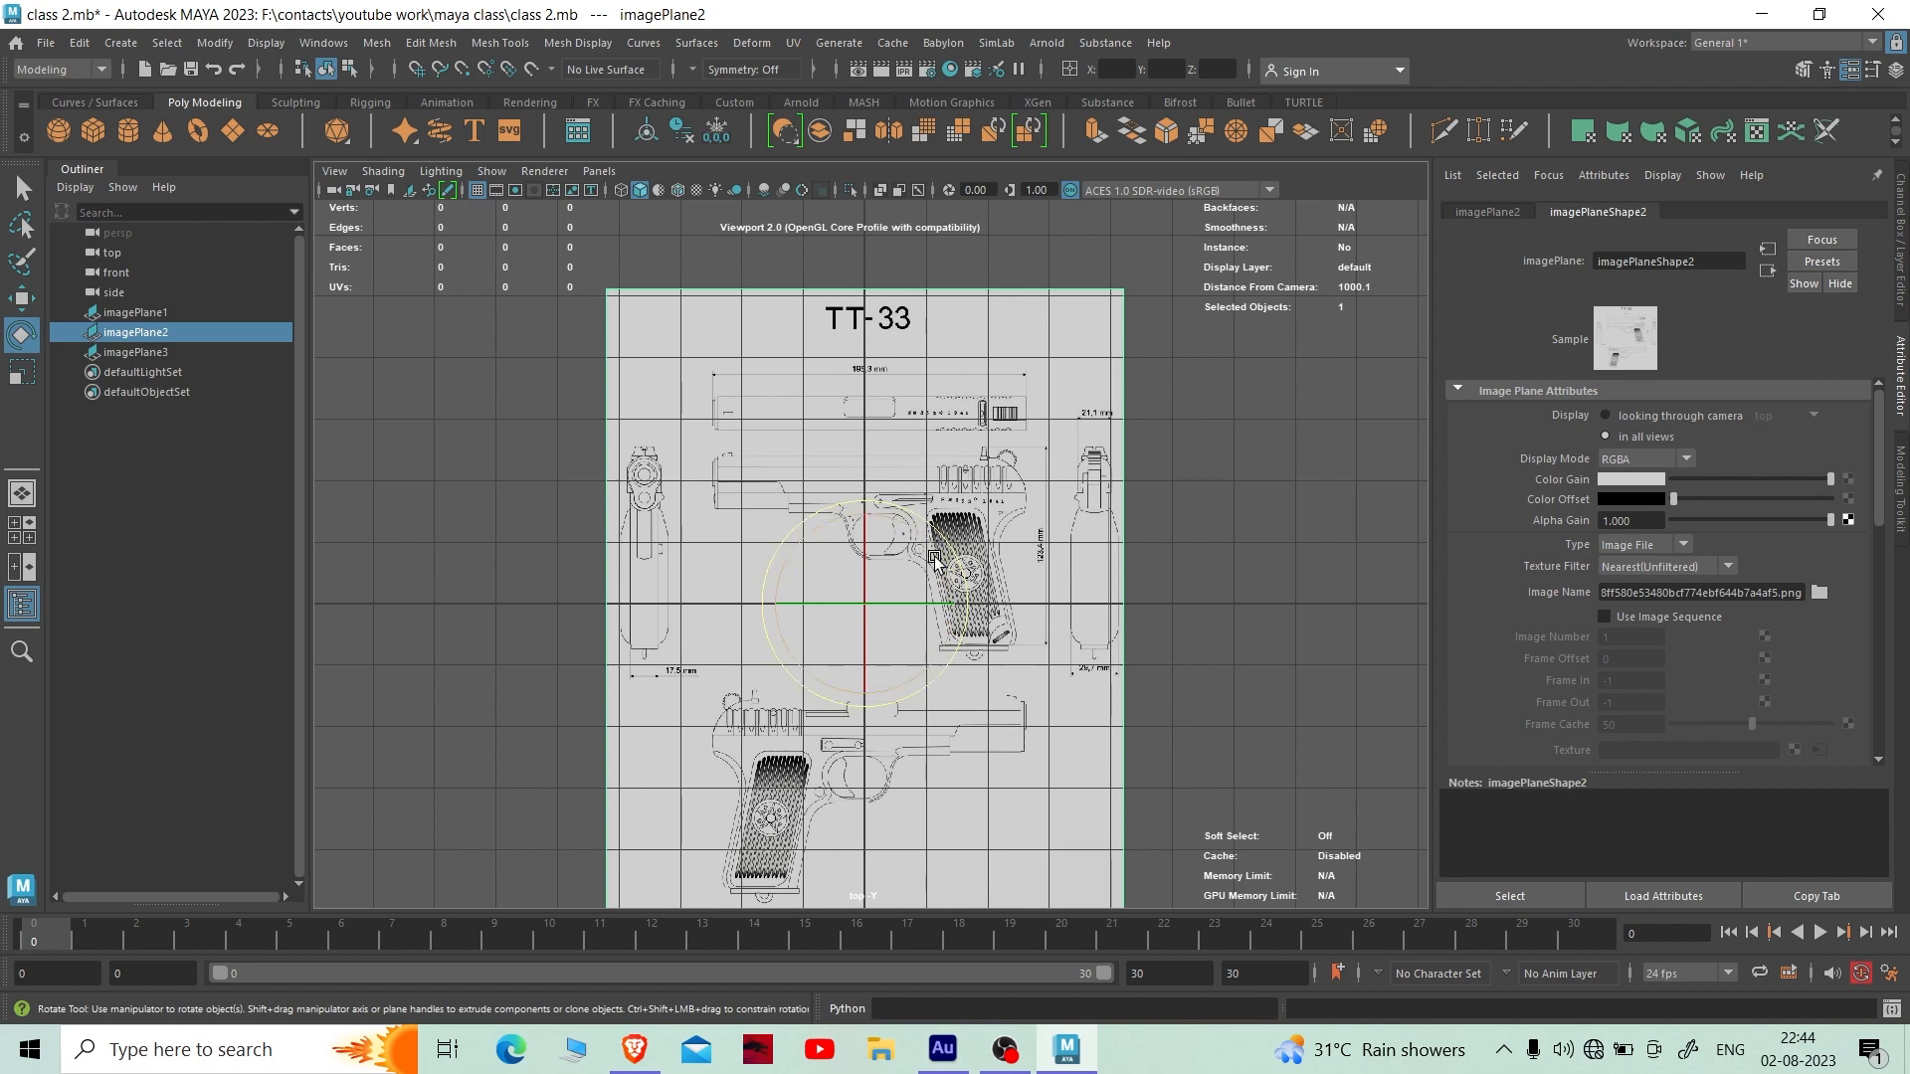
pyautogui.keyDown('alt'); pyautogui.moveTo(940, 545); pyautogui.dragTo(983, 609, button='right'); pyautogui.keyUp('alt')
pyautogui.keyDown('alt'); pyautogui.moveTo(1005, 634); pyautogui.dragTo(1008, 580, button='middle'); pyautogui.keyUp('alt')
pyautogui.keyDown('alt'); pyautogui.moveTo(1007, 579); pyautogui.dragTo(982, 564, button='right'); pyautogui.keyUp('alt')
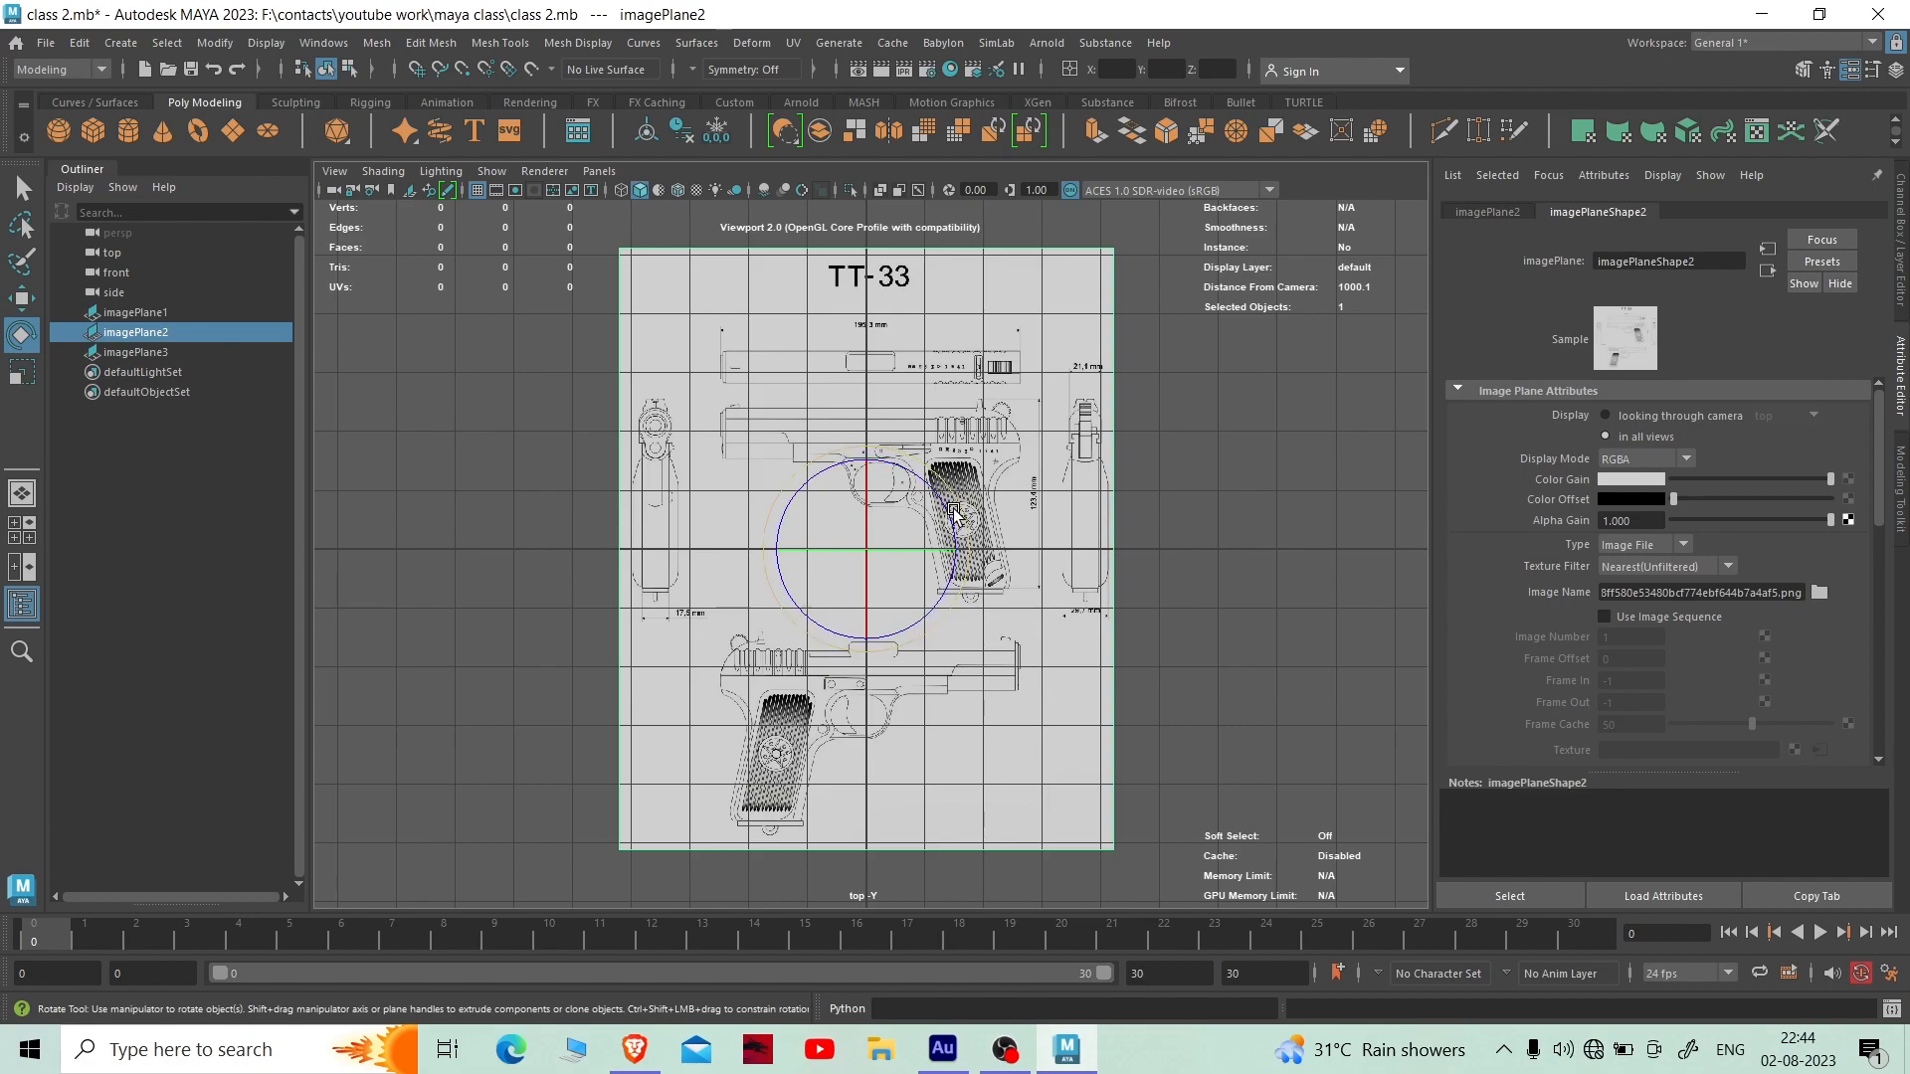
pyautogui.moveTo(958, 519)
pyautogui.mouseDown()
pyautogui.moveTo(915, 467)
pyautogui.moveTo(935, 540)
pyautogui.moveTo(910, 472)
pyautogui.moveTo(963, 540)
pyautogui.mouseUp()
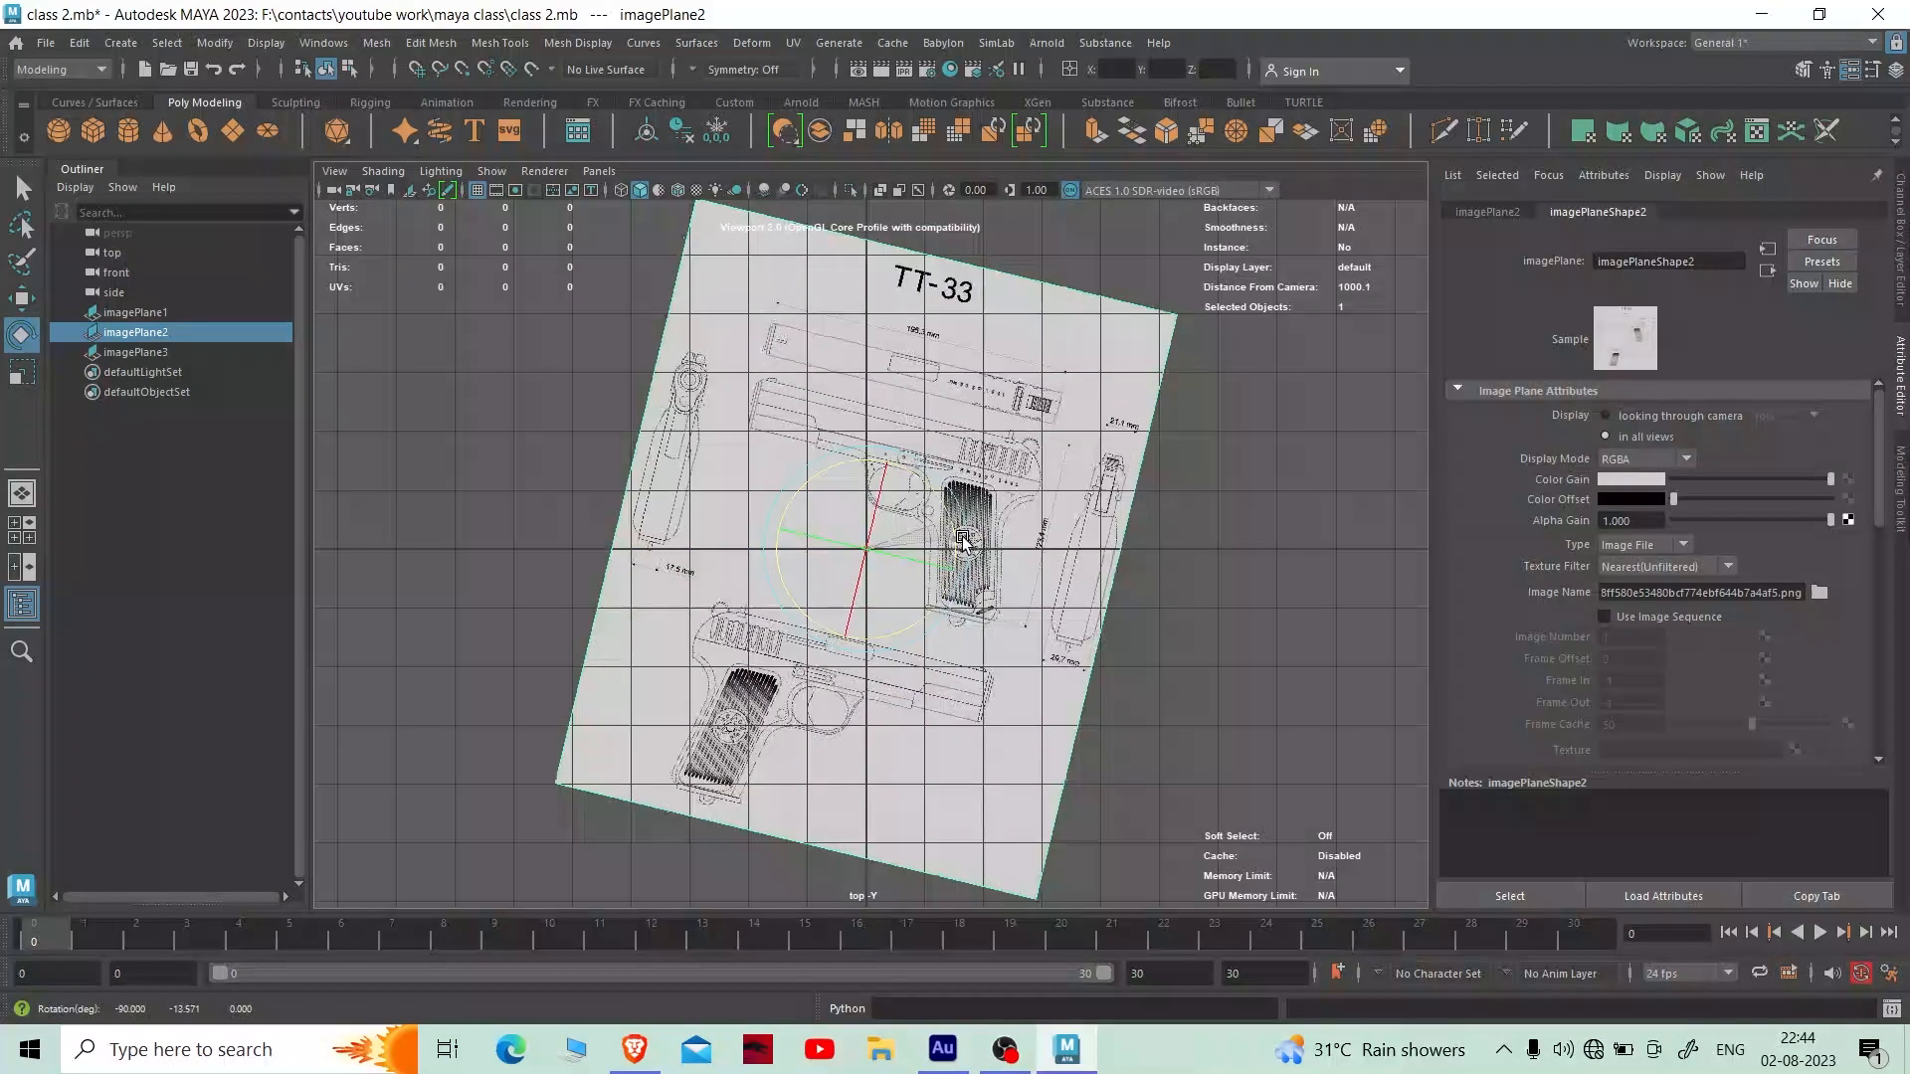
pyautogui.hotkey('ctrl', 'z')
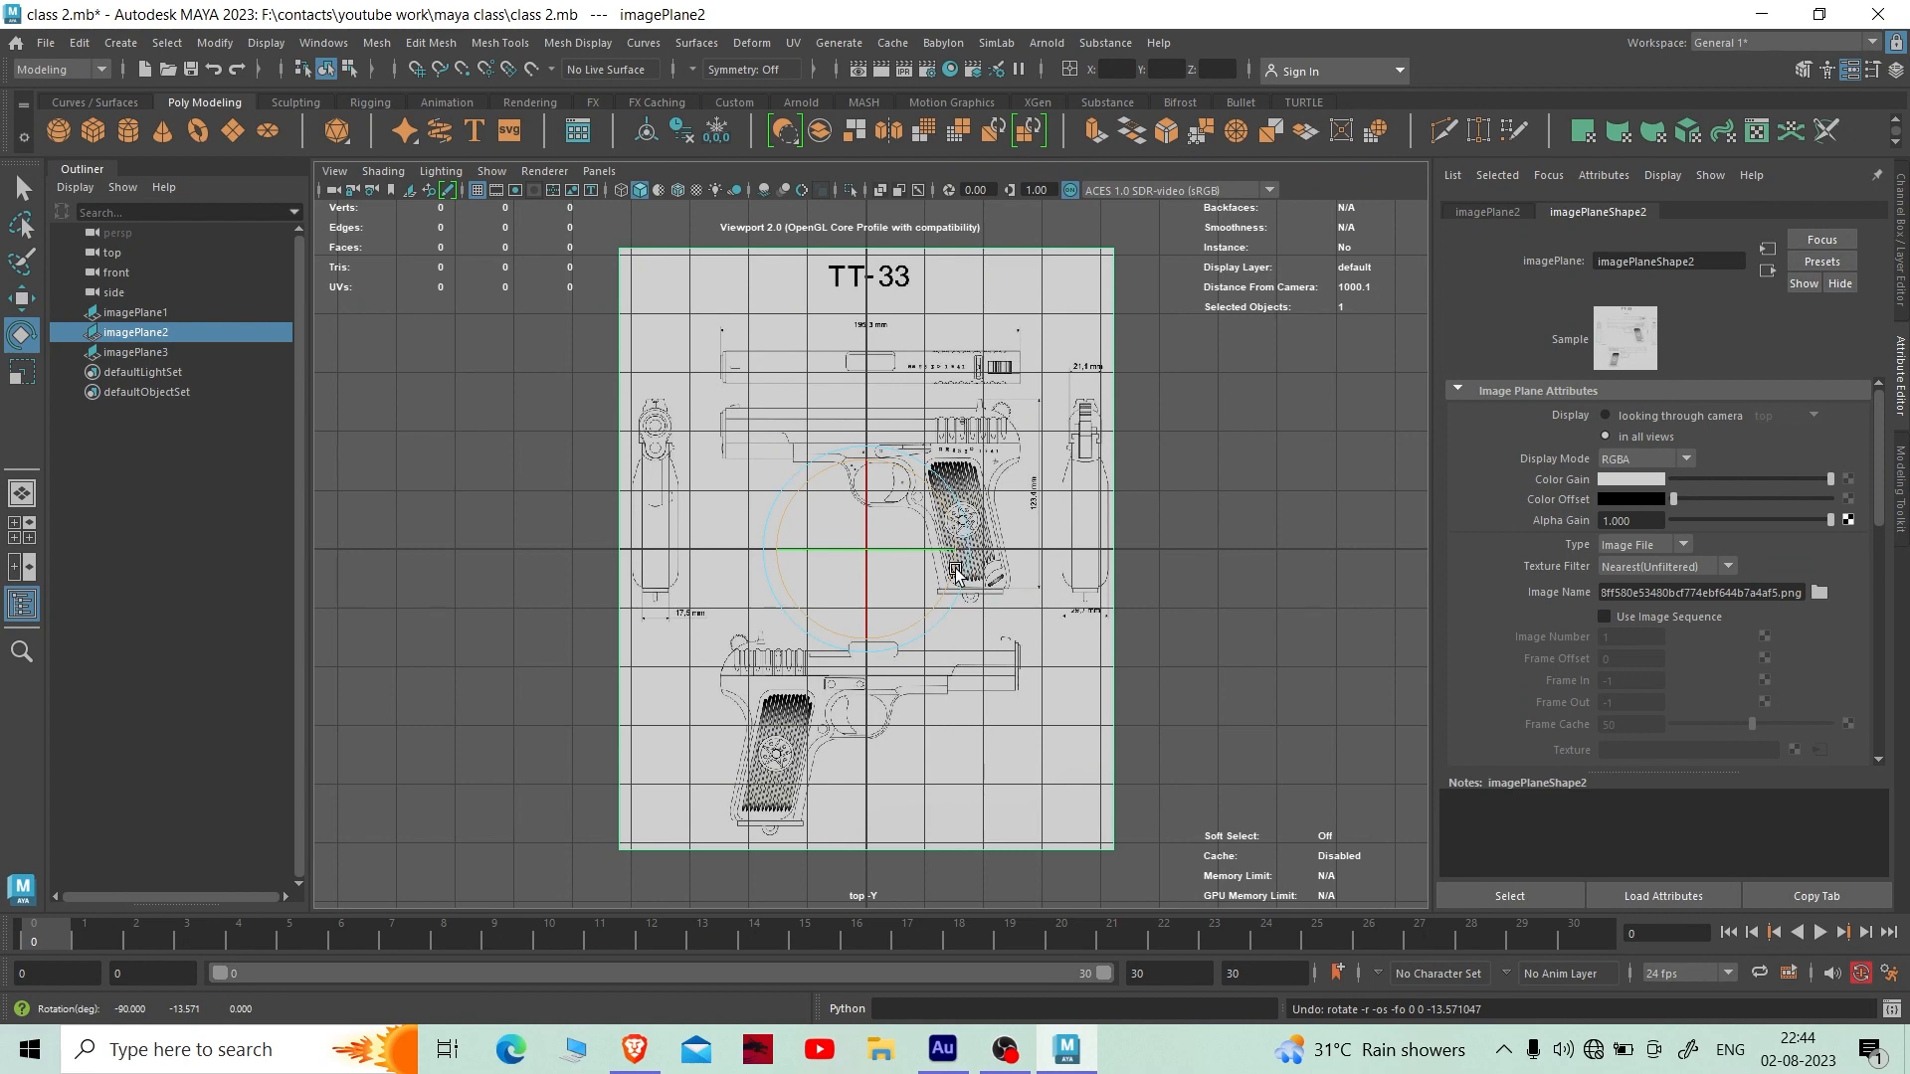
pyautogui.moveTo(941, 518); pyautogui.dragTo(915, 488)
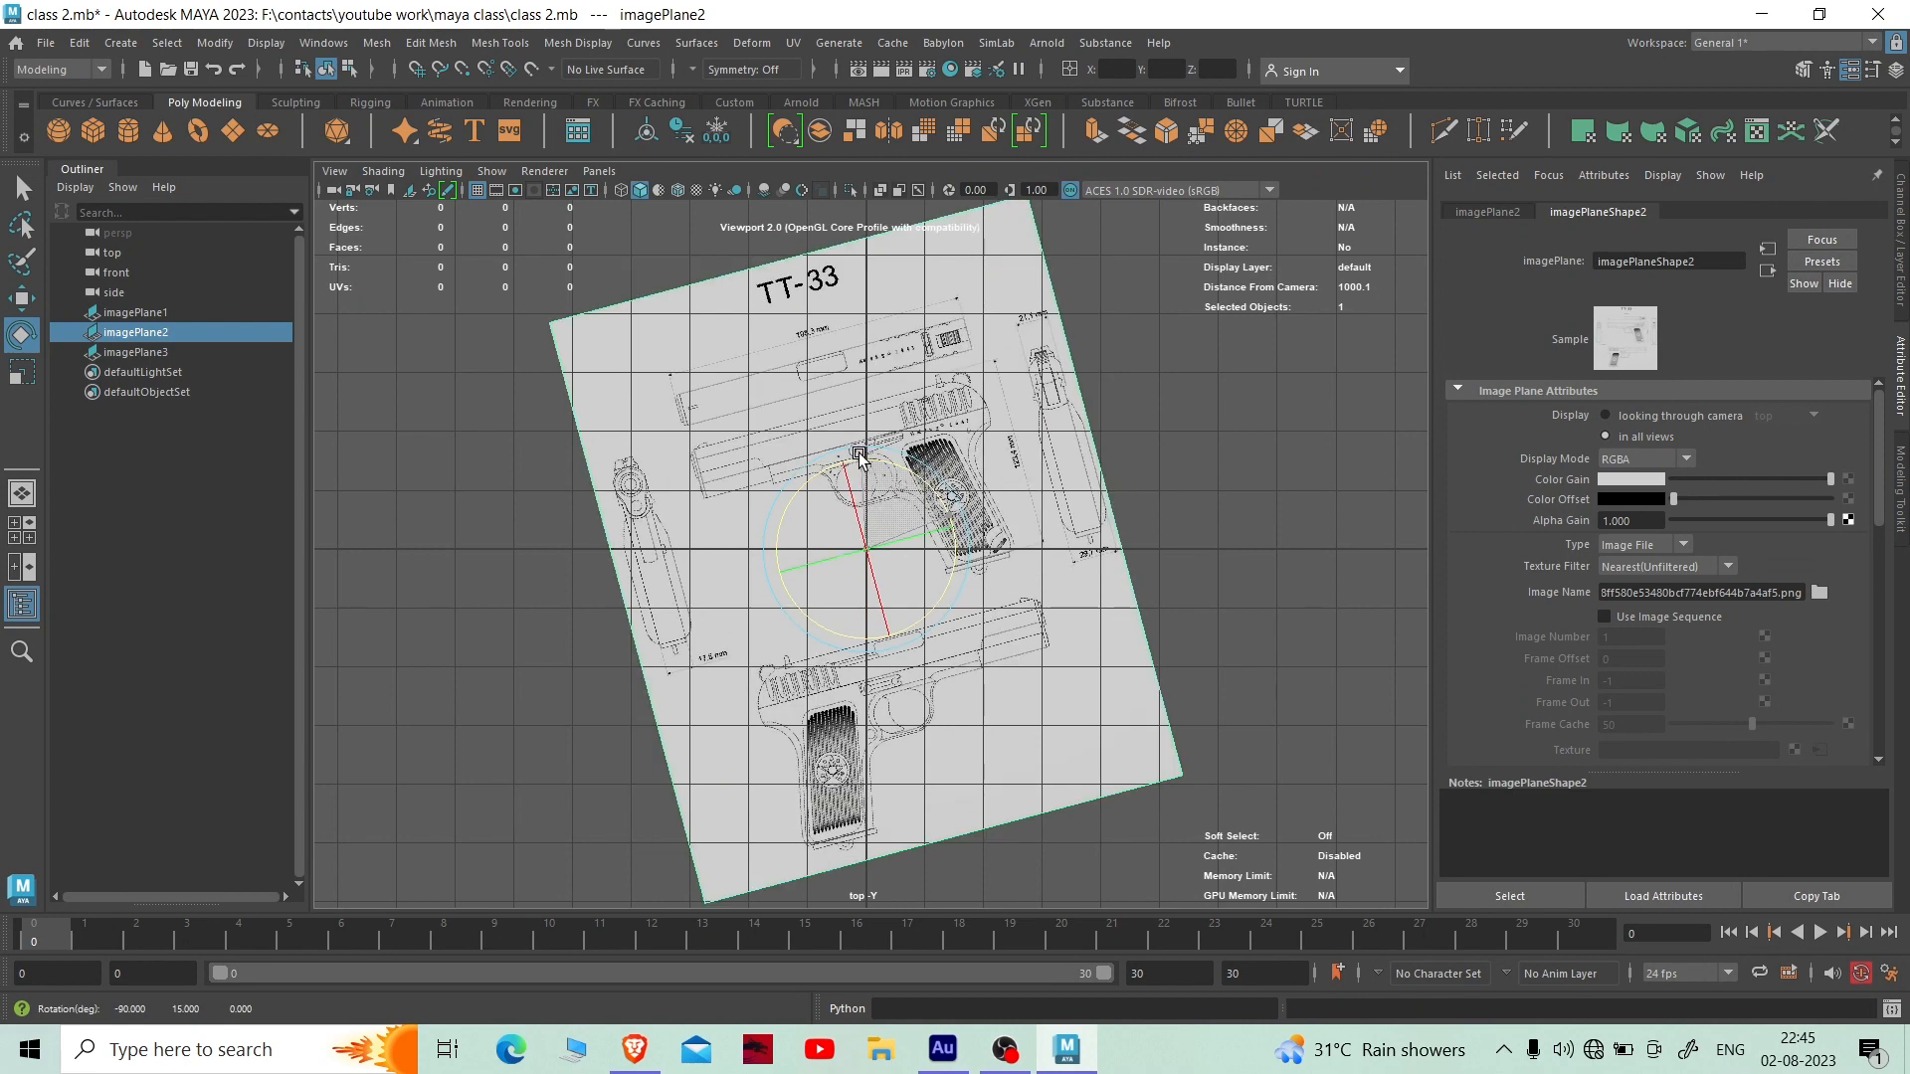
pyautogui.moveTo(935, 512); pyautogui.dragTo(901, 478)
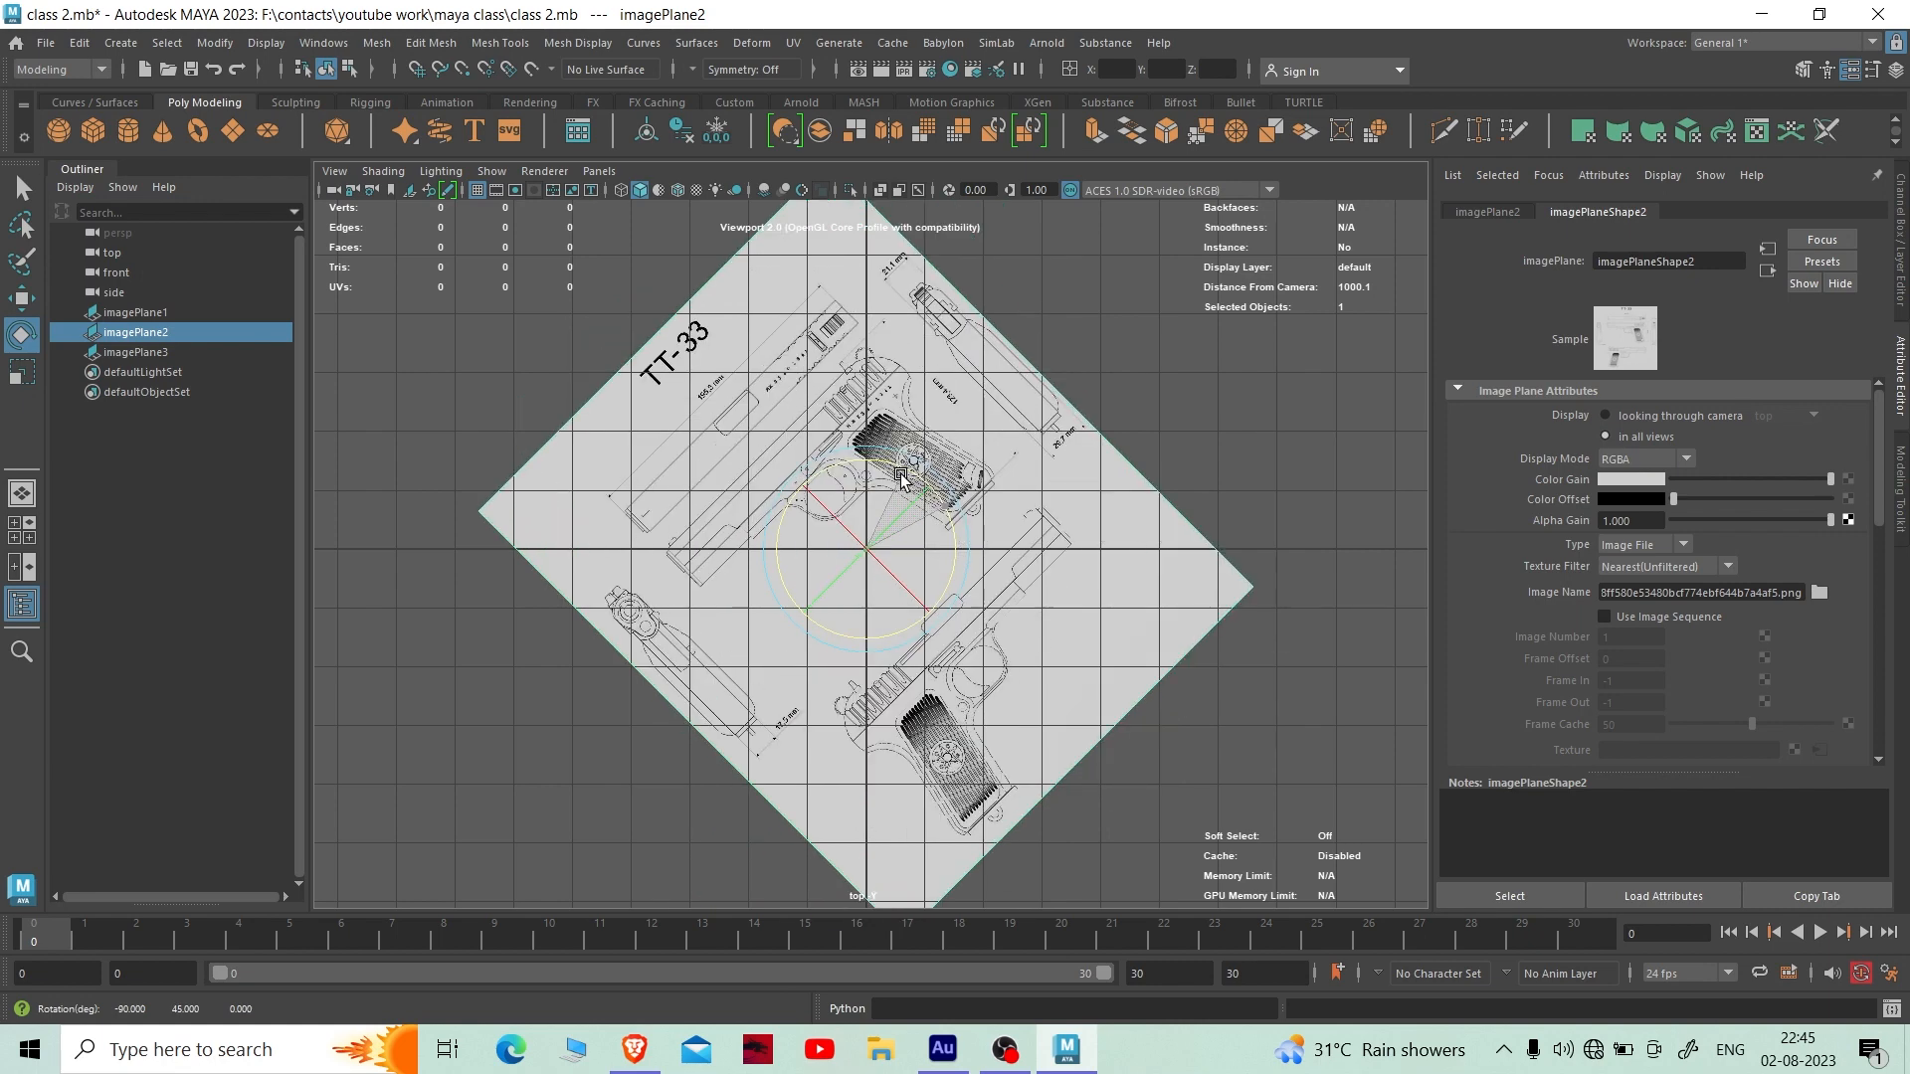
pyautogui.moveTo(953, 545); pyautogui.dragTo(941, 514)
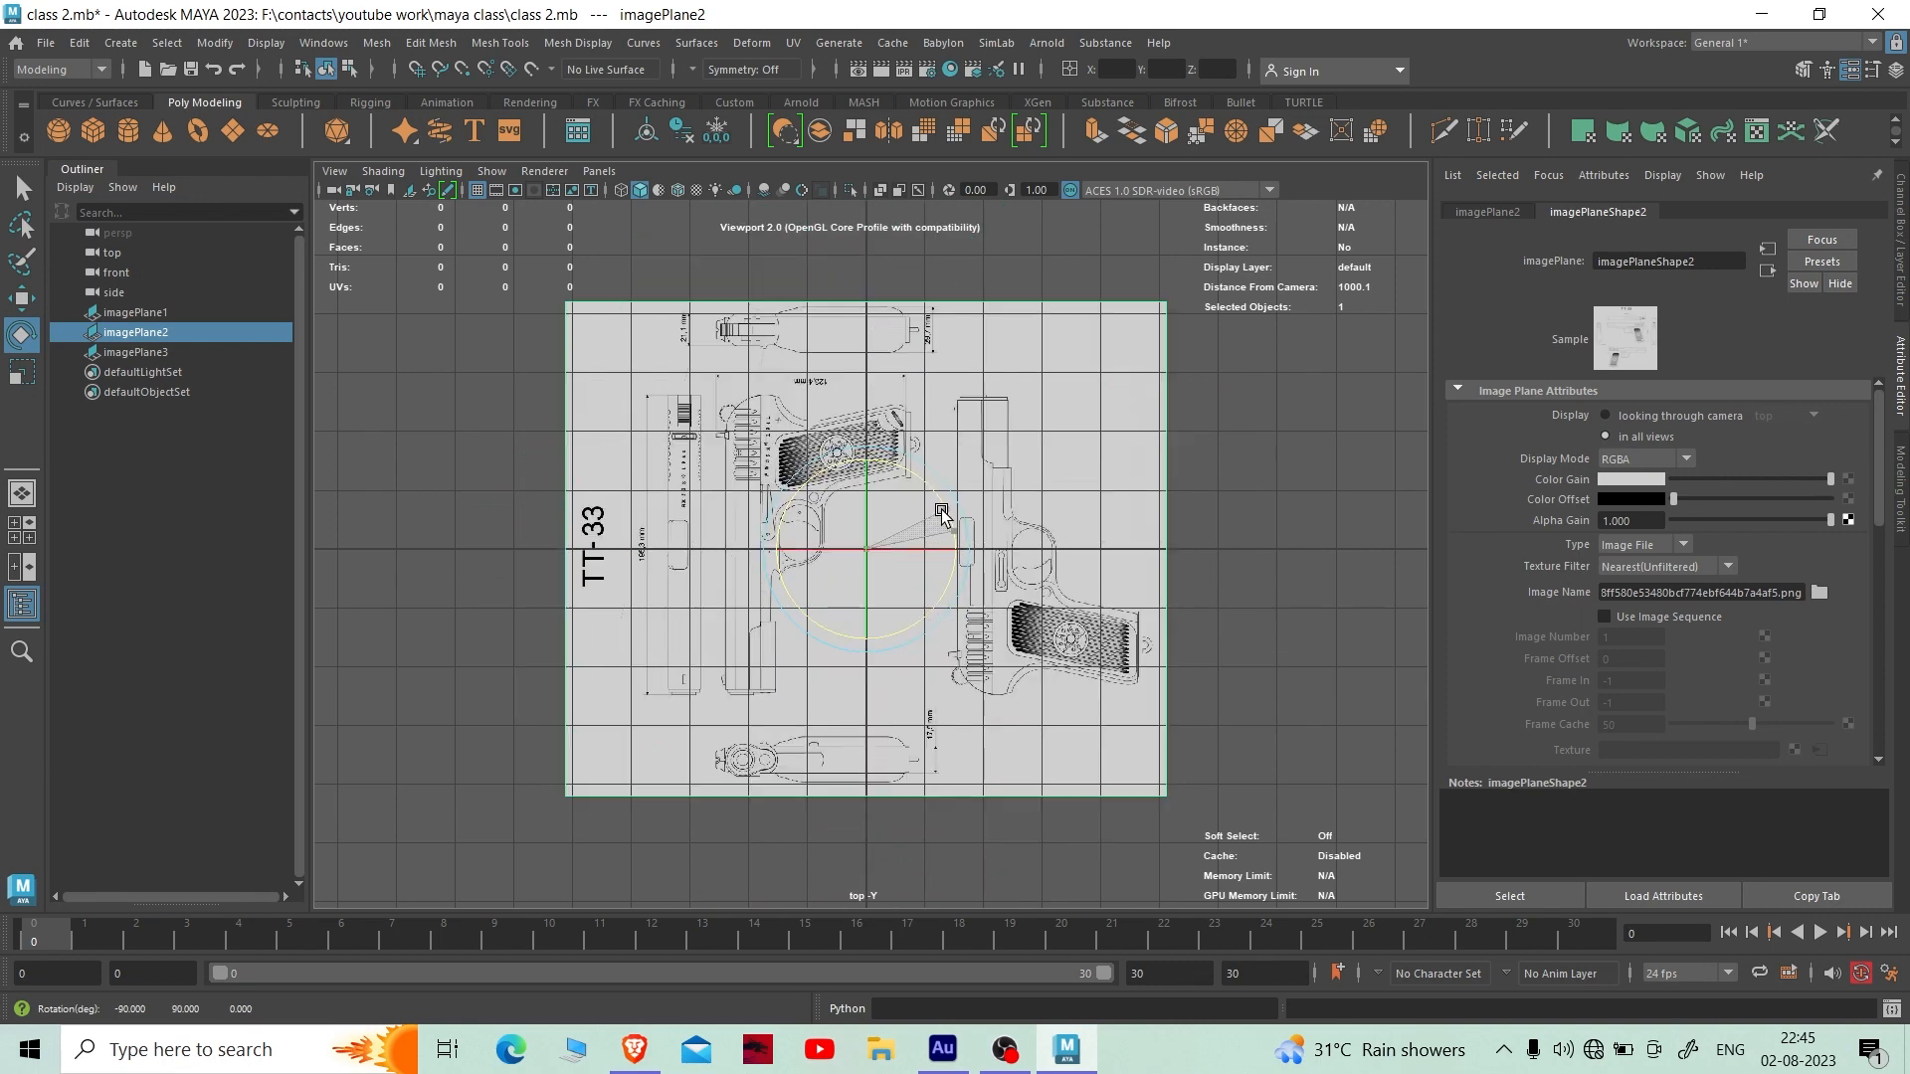
# - Move the top image plane about 3.067 cm along X so the slide's top drawing sits on the centre axis
pyautogui.press('w')
pyautogui.scroll(2, 908, 570)
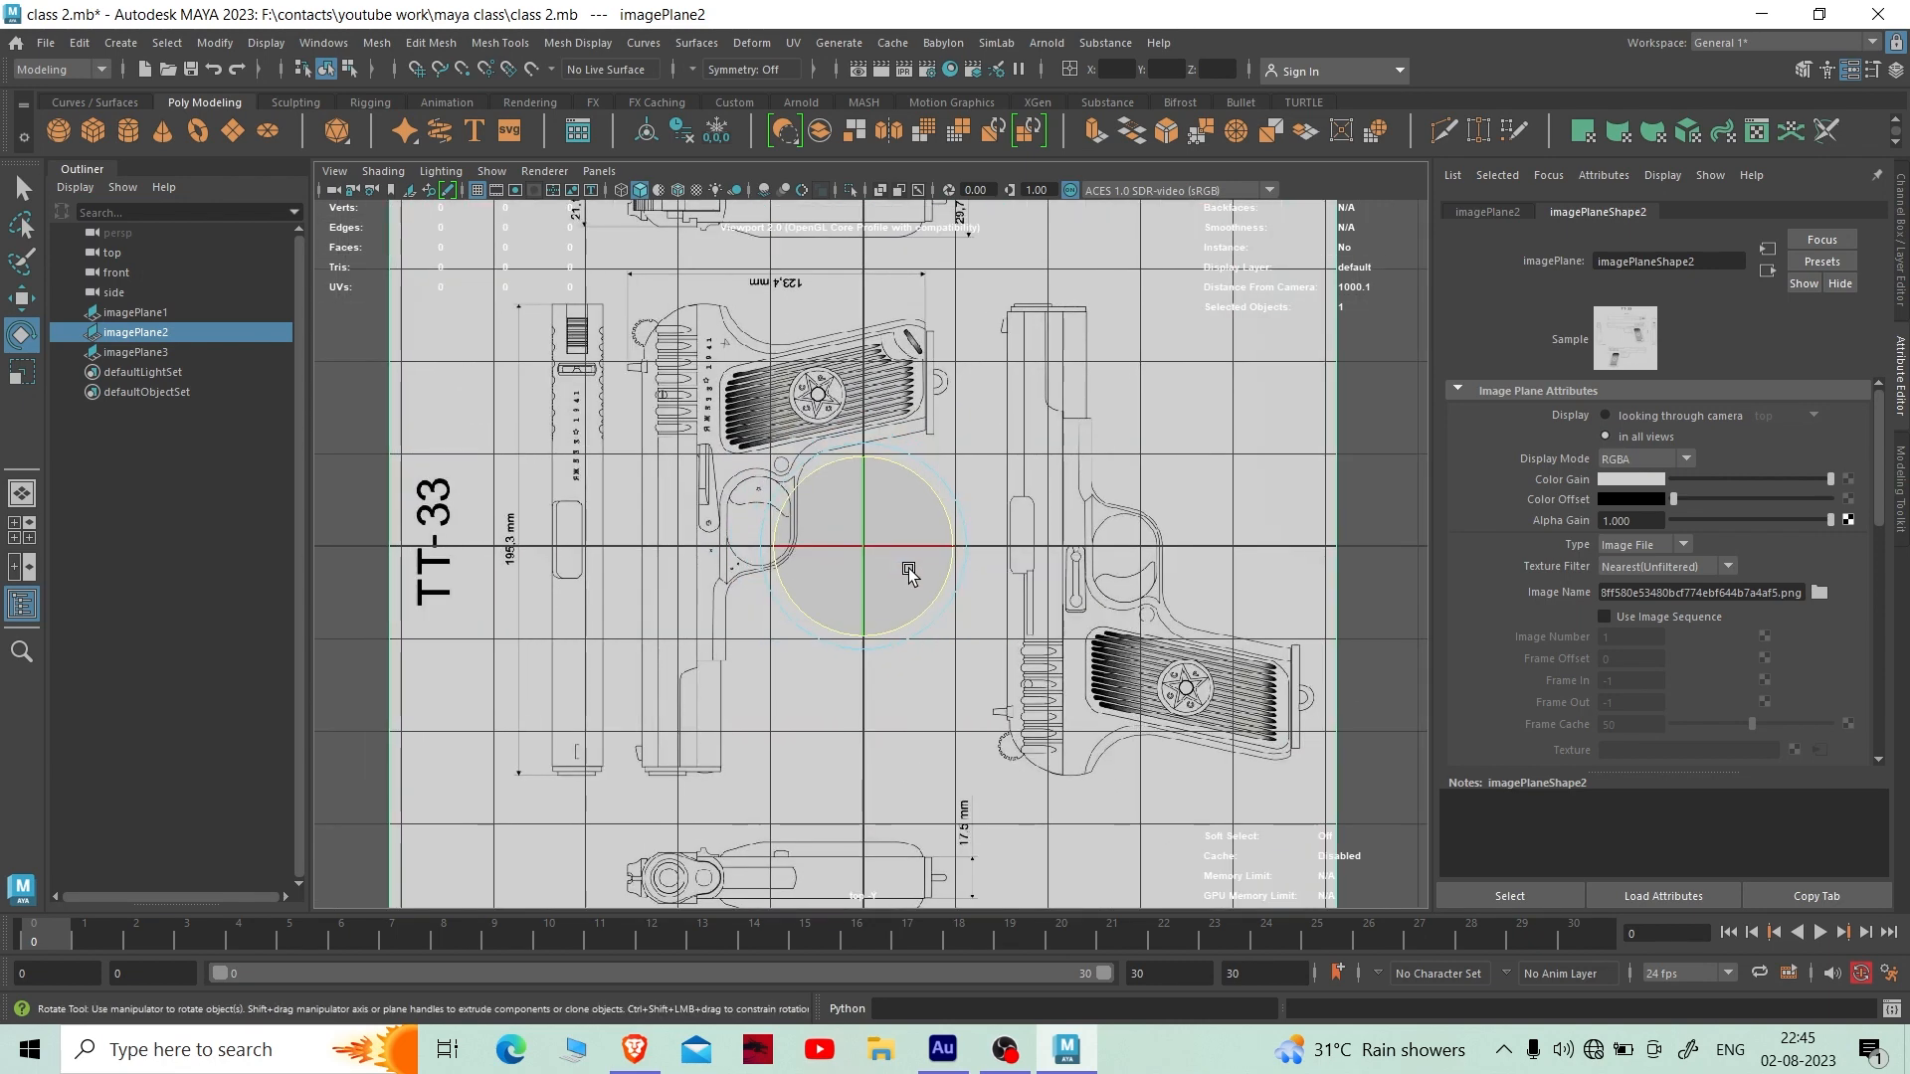
pyautogui.scroll(-4, 908, 570)
pyautogui.scroll(5, 908, 570)
pyautogui.keyDown('alt'); pyautogui.moveTo(908, 570); pyautogui.dragTo(1085, 627, button='middle'); pyautogui.keyUp('alt')
pyautogui.moveTo(1133, 587); pyautogui.dragTo(1336, 597)
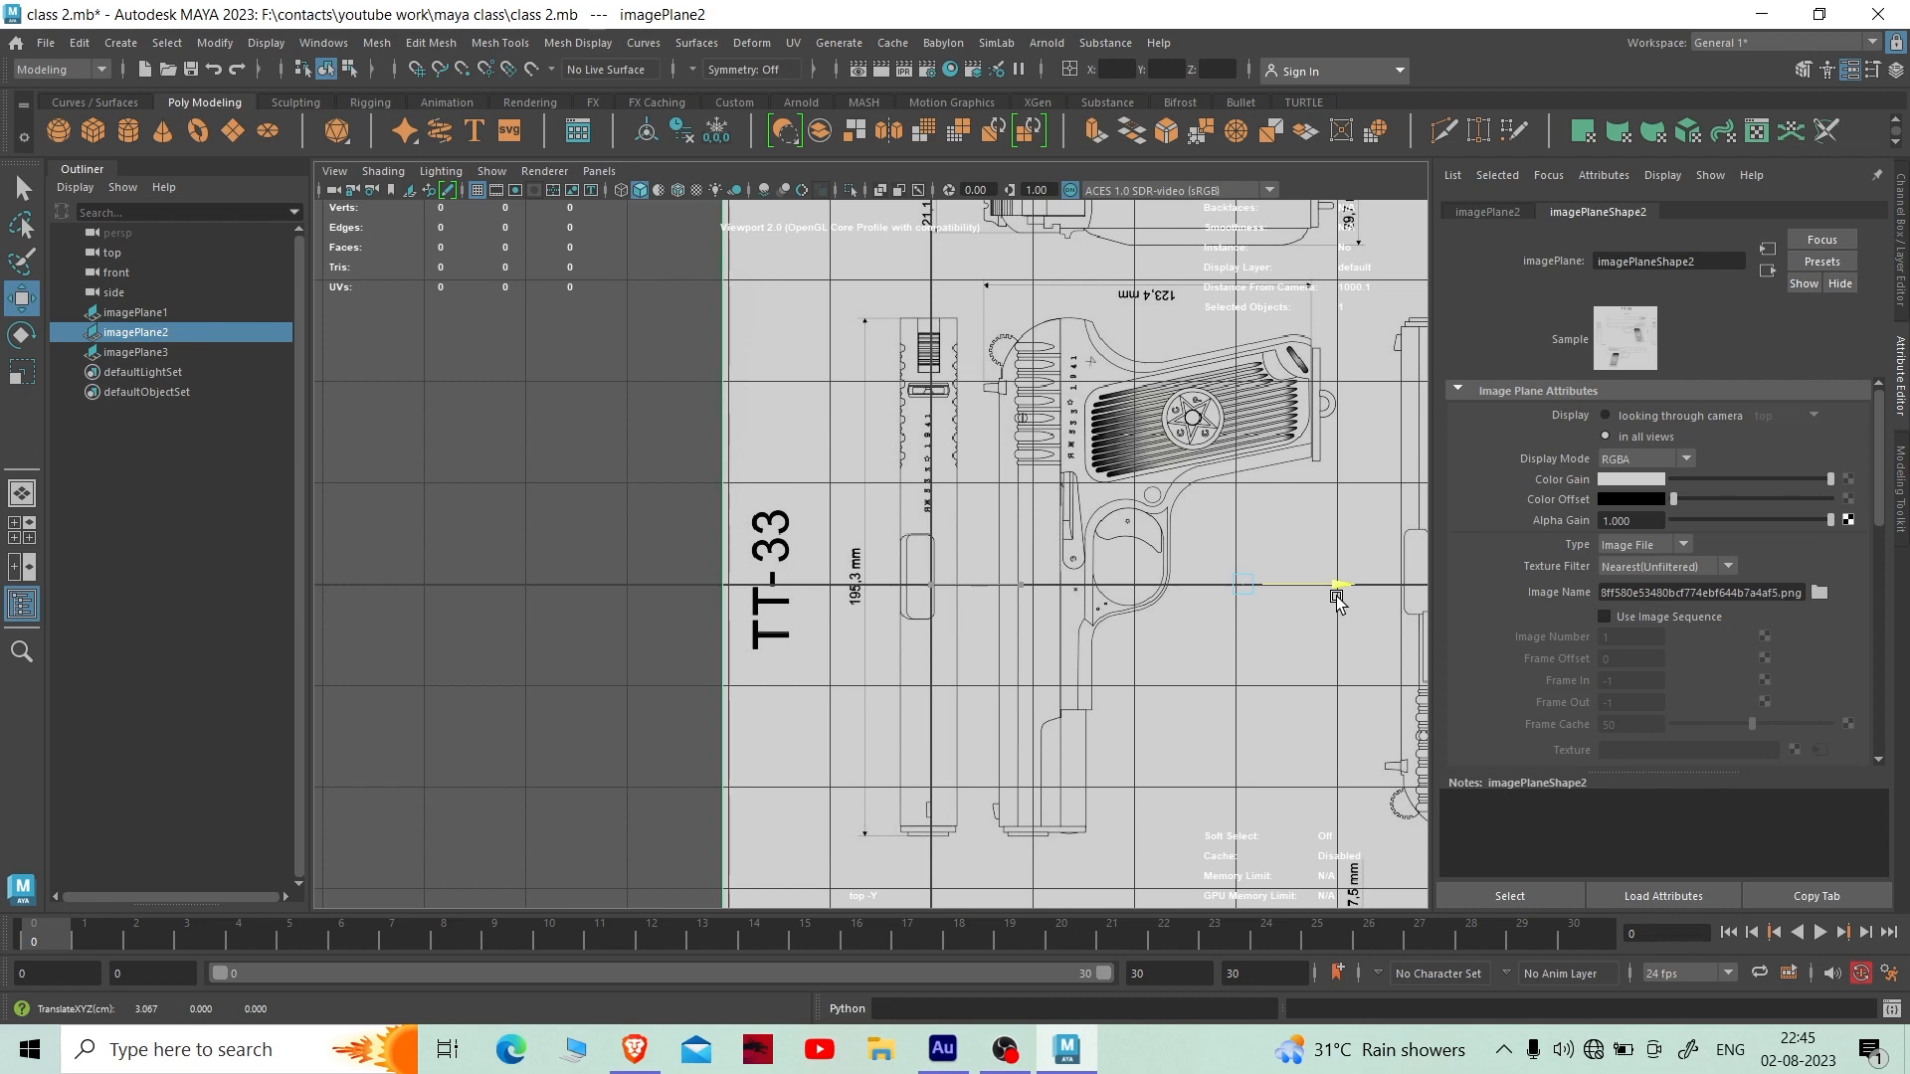
# - Nudge the top image plane slightly along X to refine the slide drawing's centring on the axis, and deselect it
pyautogui.scroll(2, 1336, 597)
pyautogui.keyDown('alt'); pyautogui.moveTo(1336, 597); pyautogui.dragTo(1336, 512, button='middle'); pyautogui.keyUp('alt')
pyautogui.scroll(-2, 1335, 512)
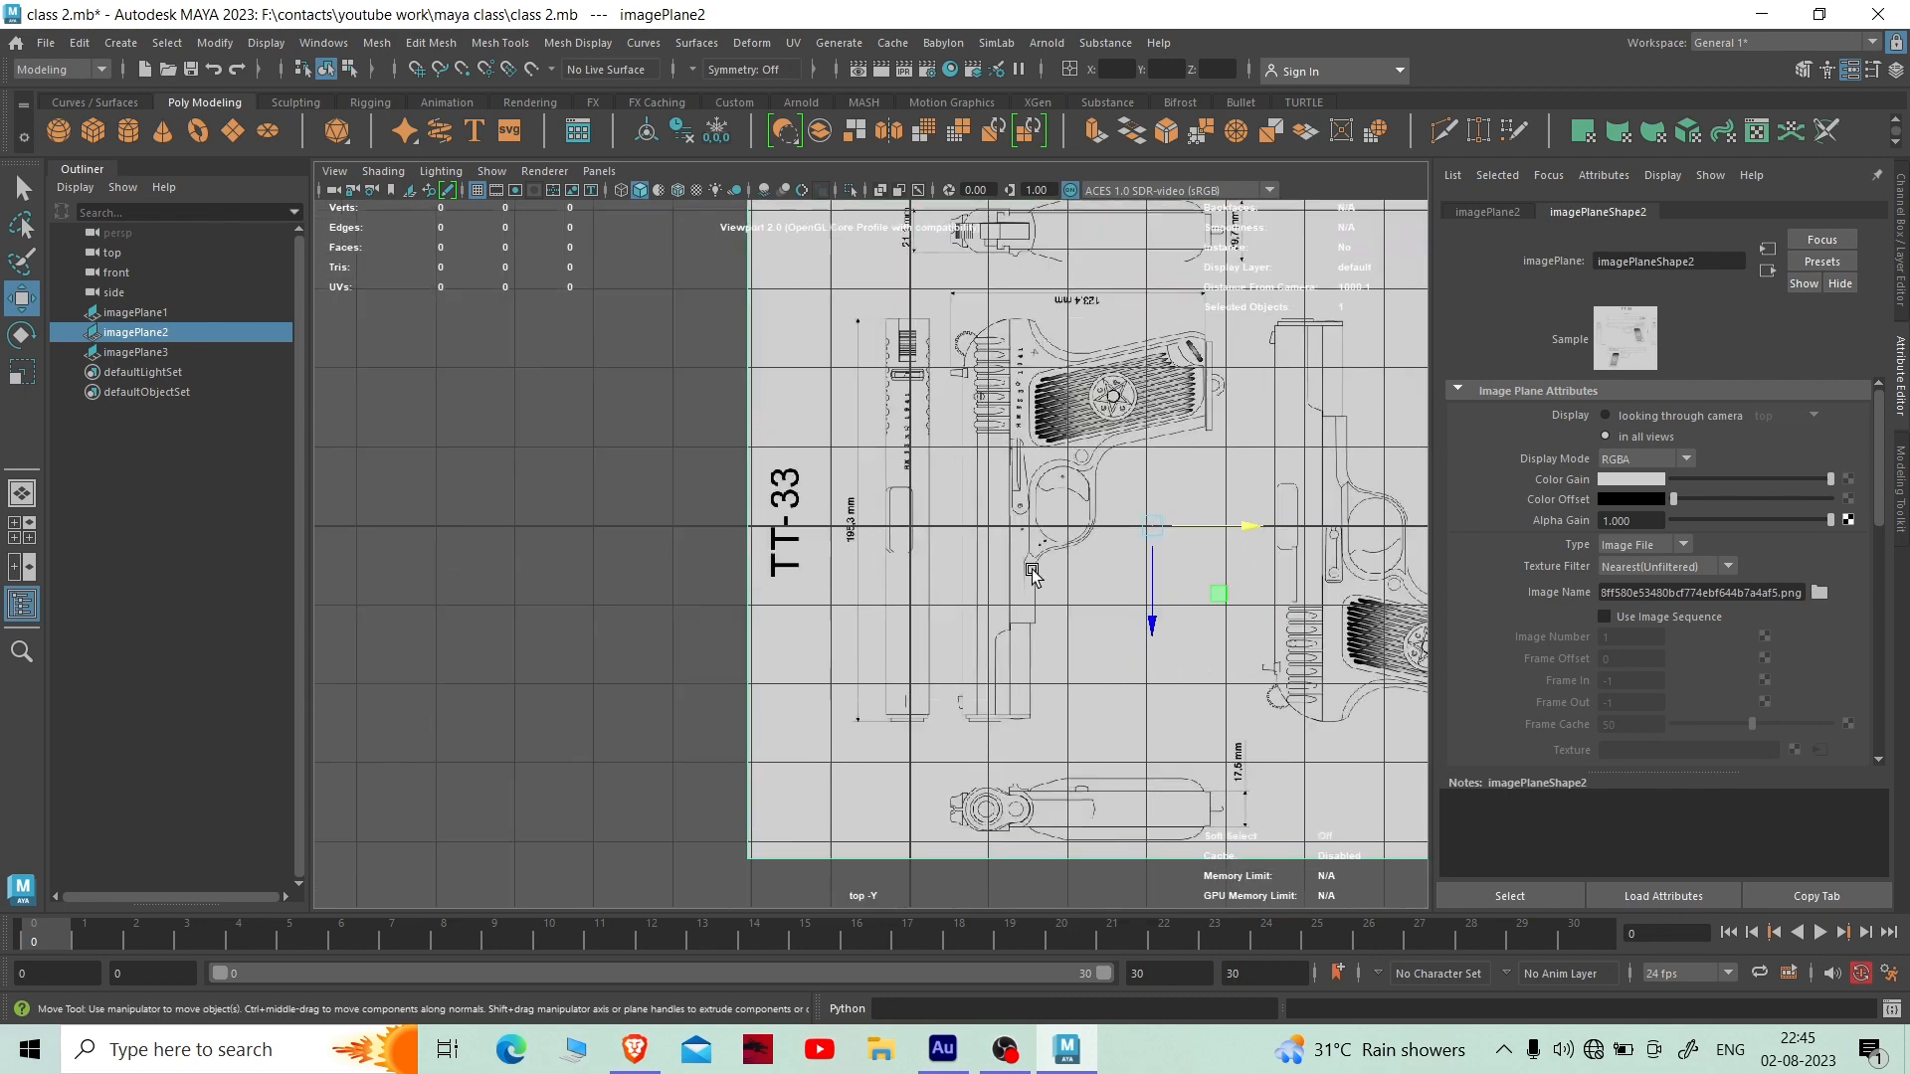
pyautogui.scroll(2, 1046, 676)
pyautogui.keyDown('alt'); pyautogui.moveTo(1047, 677); pyautogui.dragTo(1004, 596, button='middle'); pyautogui.keyUp('alt')
pyautogui.keyDown('alt'); pyautogui.moveTo(1194, 604); pyautogui.dragTo(1215, 639, button='right'); pyautogui.keyUp('alt')
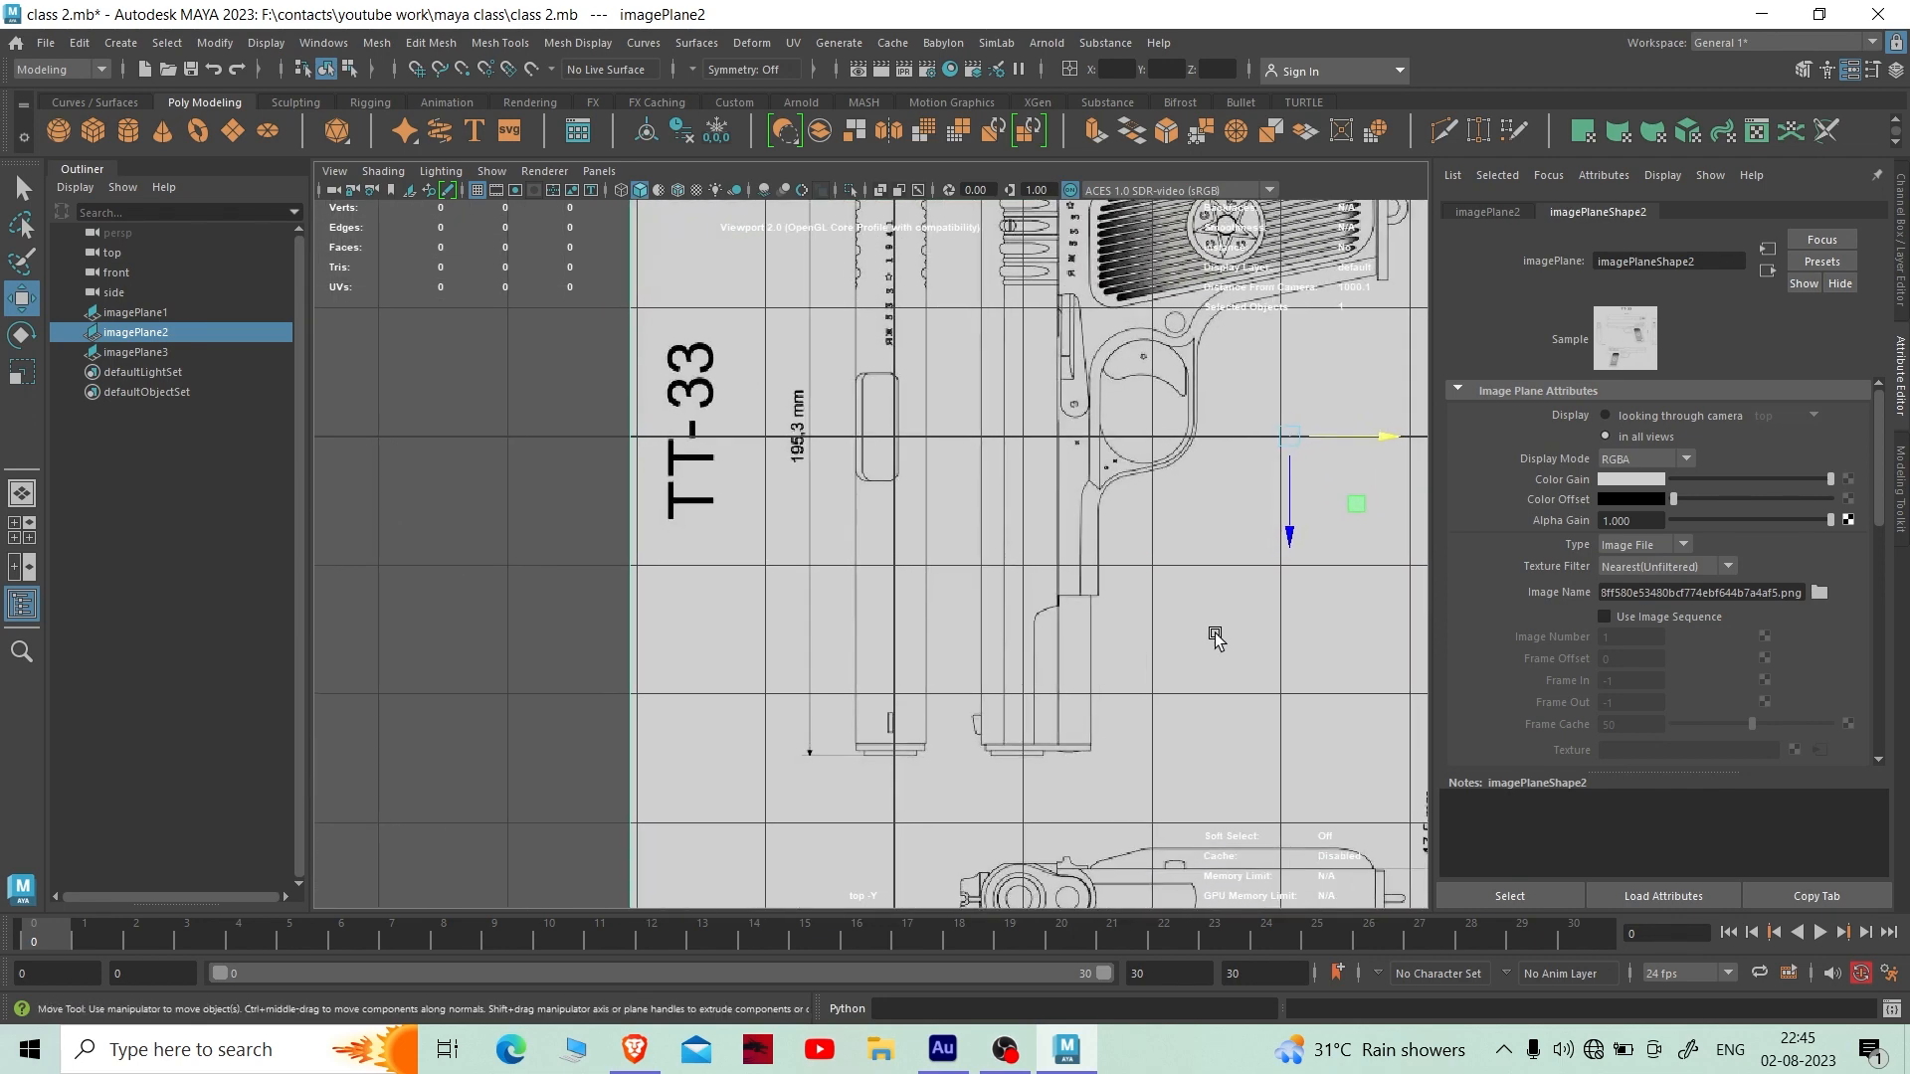
pyautogui.keyDown('alt'); pyautogui.moveTo(1200, 556); pyautogui.dragTo(1193, 591, button='middle'); pyautogui.keyUp('alt')
pyautogui.keyDown('alt'); pyautogui.moveTo(1194, 593); pyautogui.dragTo(1205, 631, button='right'); pyautogui.keyUp('alt')
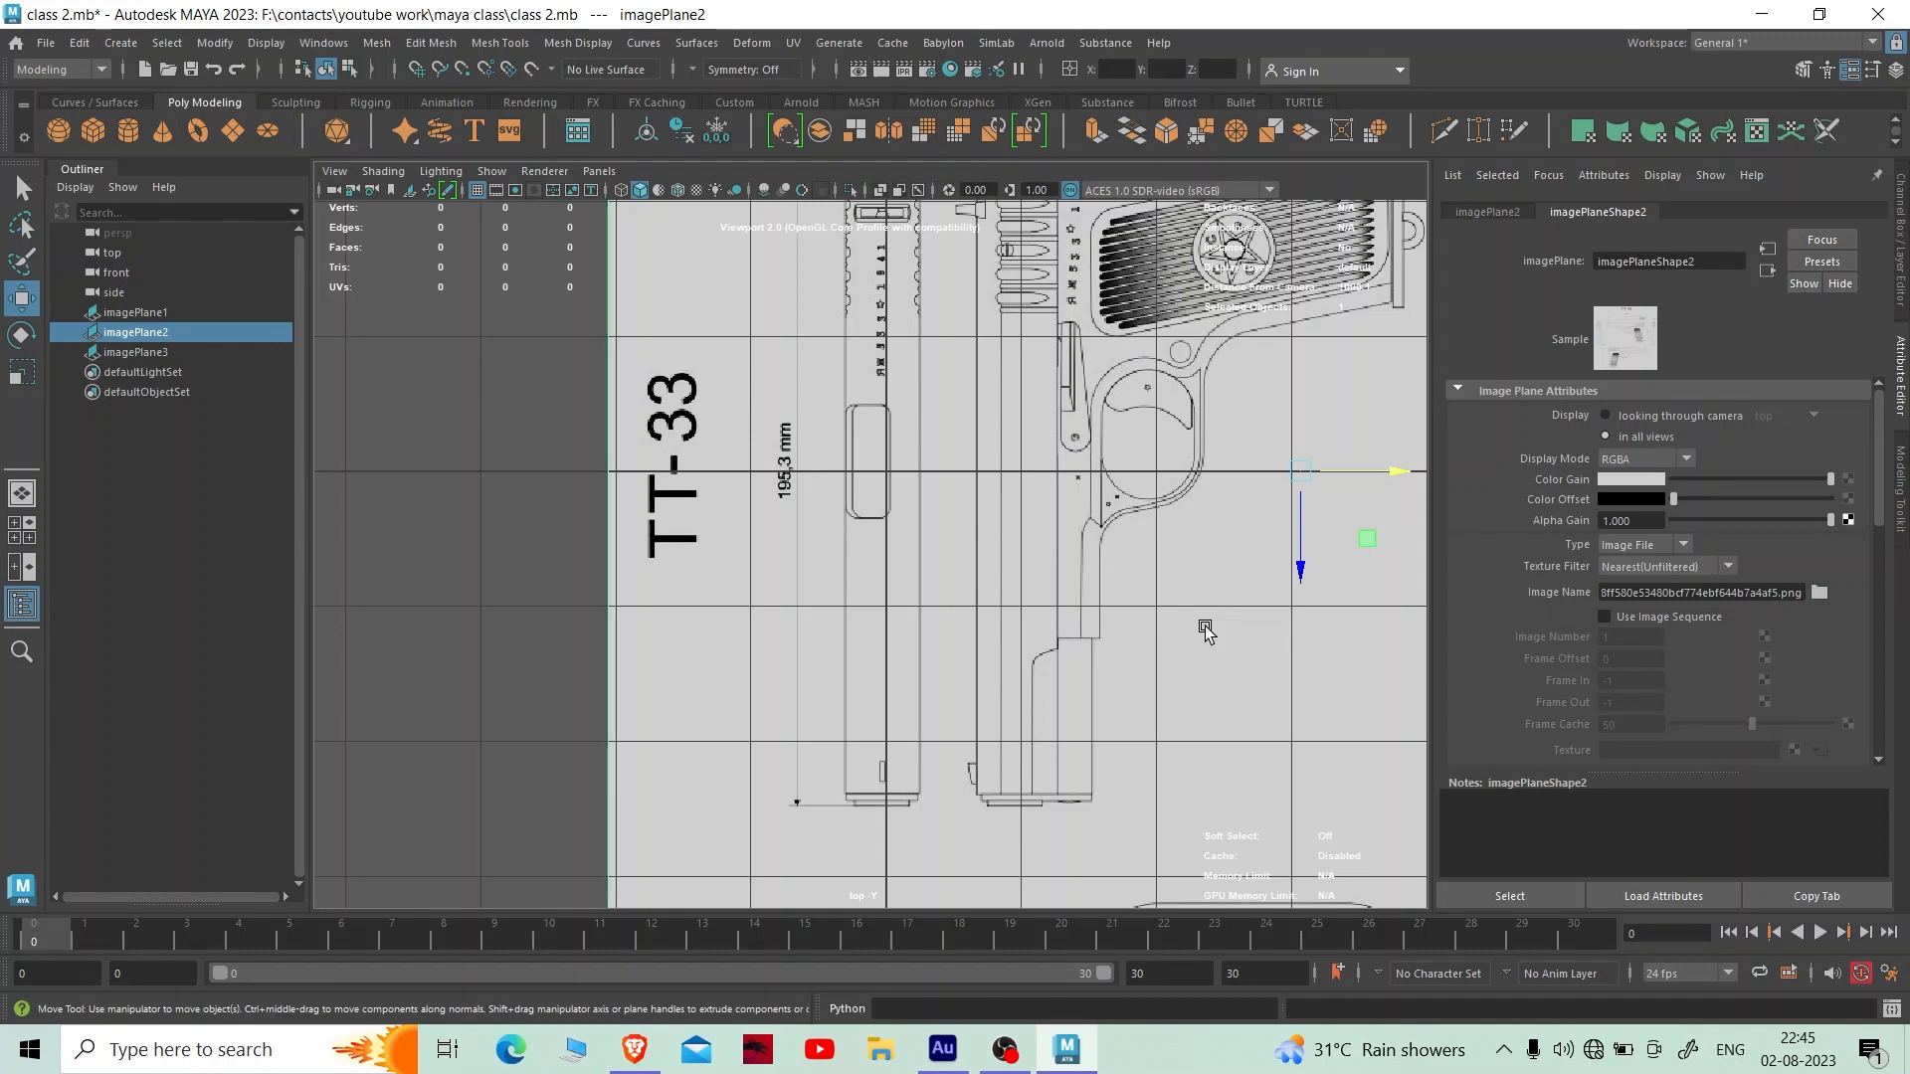
pyautogui.moveTo(1386, 474); pyautogui.dragTo(1393, 476)
pyautogui.keyDown('alt'); pyautogui.moveTo(1086, 567); pyautogui.dragTo(1034, 589, button='right'); pyautogui.keyUp('alt')
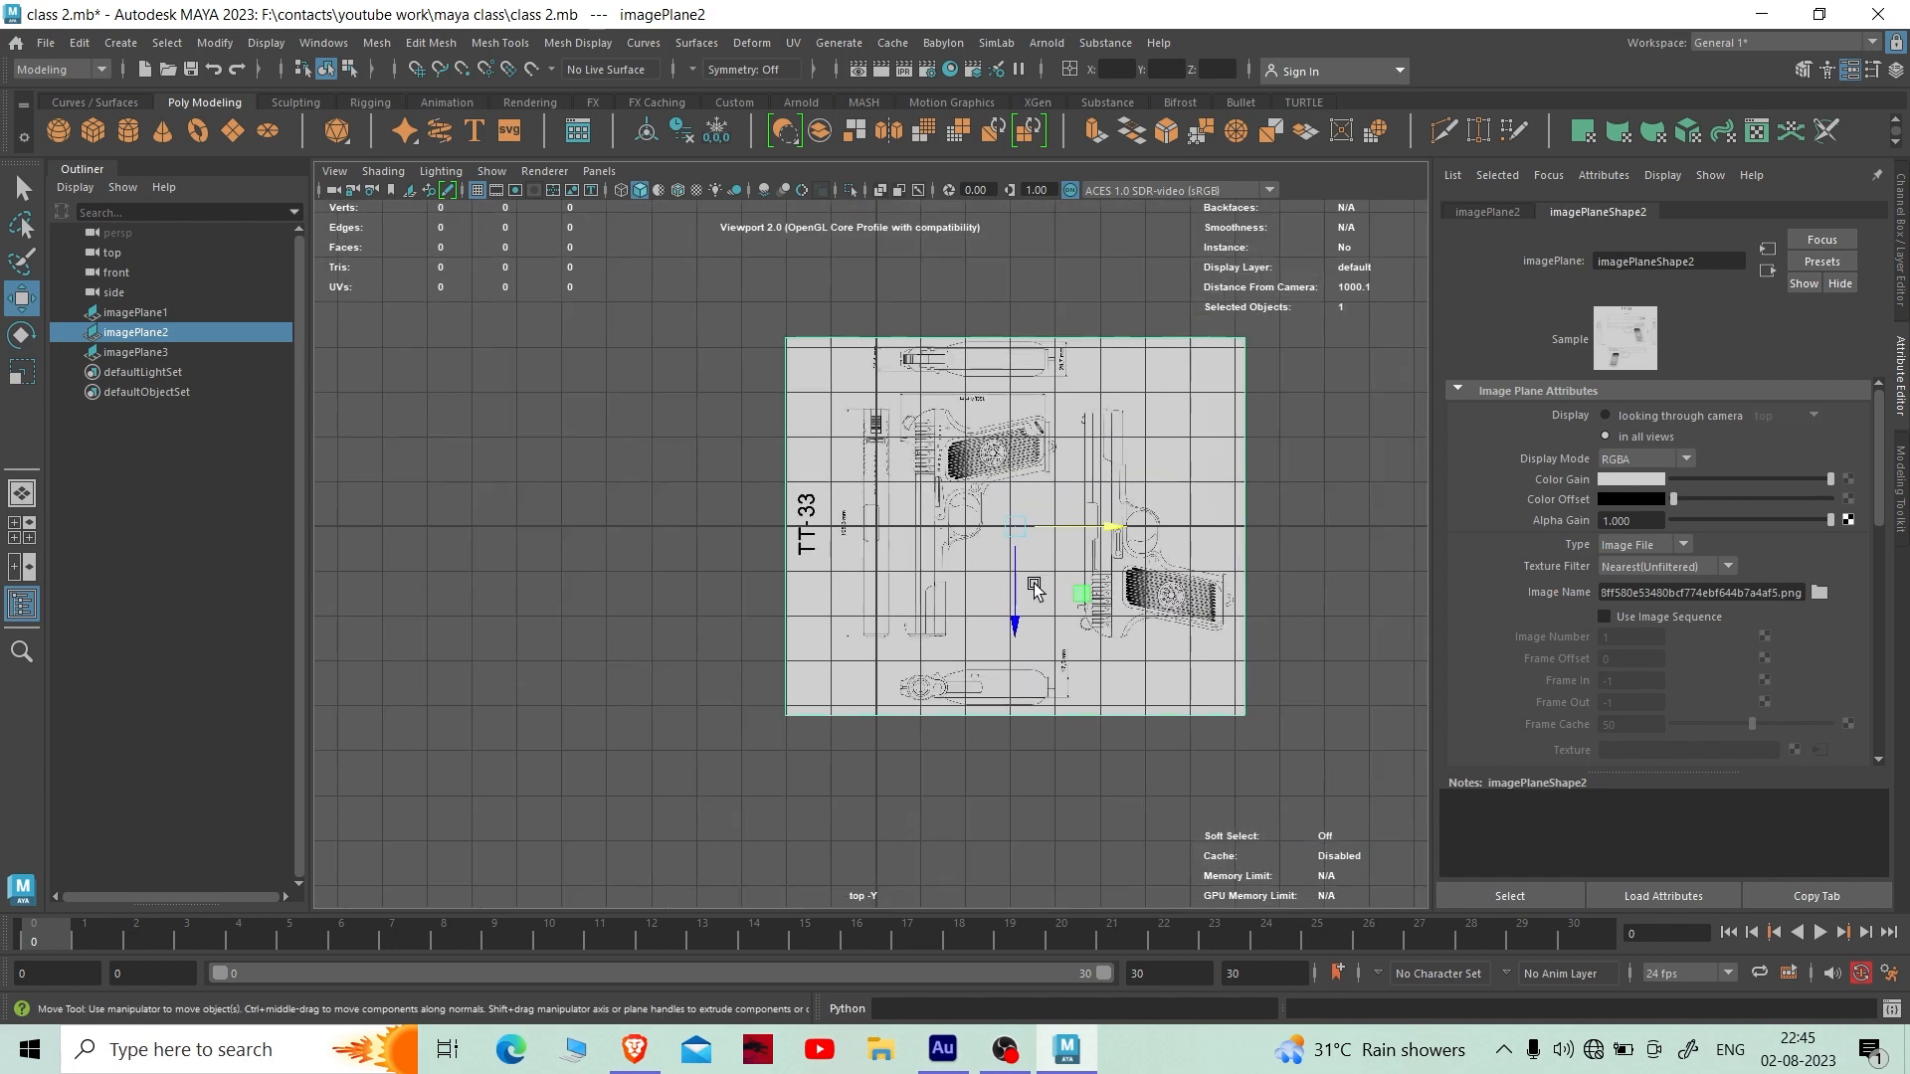
pyautogui.click(742, 596)
# - Return to the front view and check the muzzle drawing and grip base against the axes
pyautogui.scroll(-2, 1014, 756)
pyautogui.press('space')
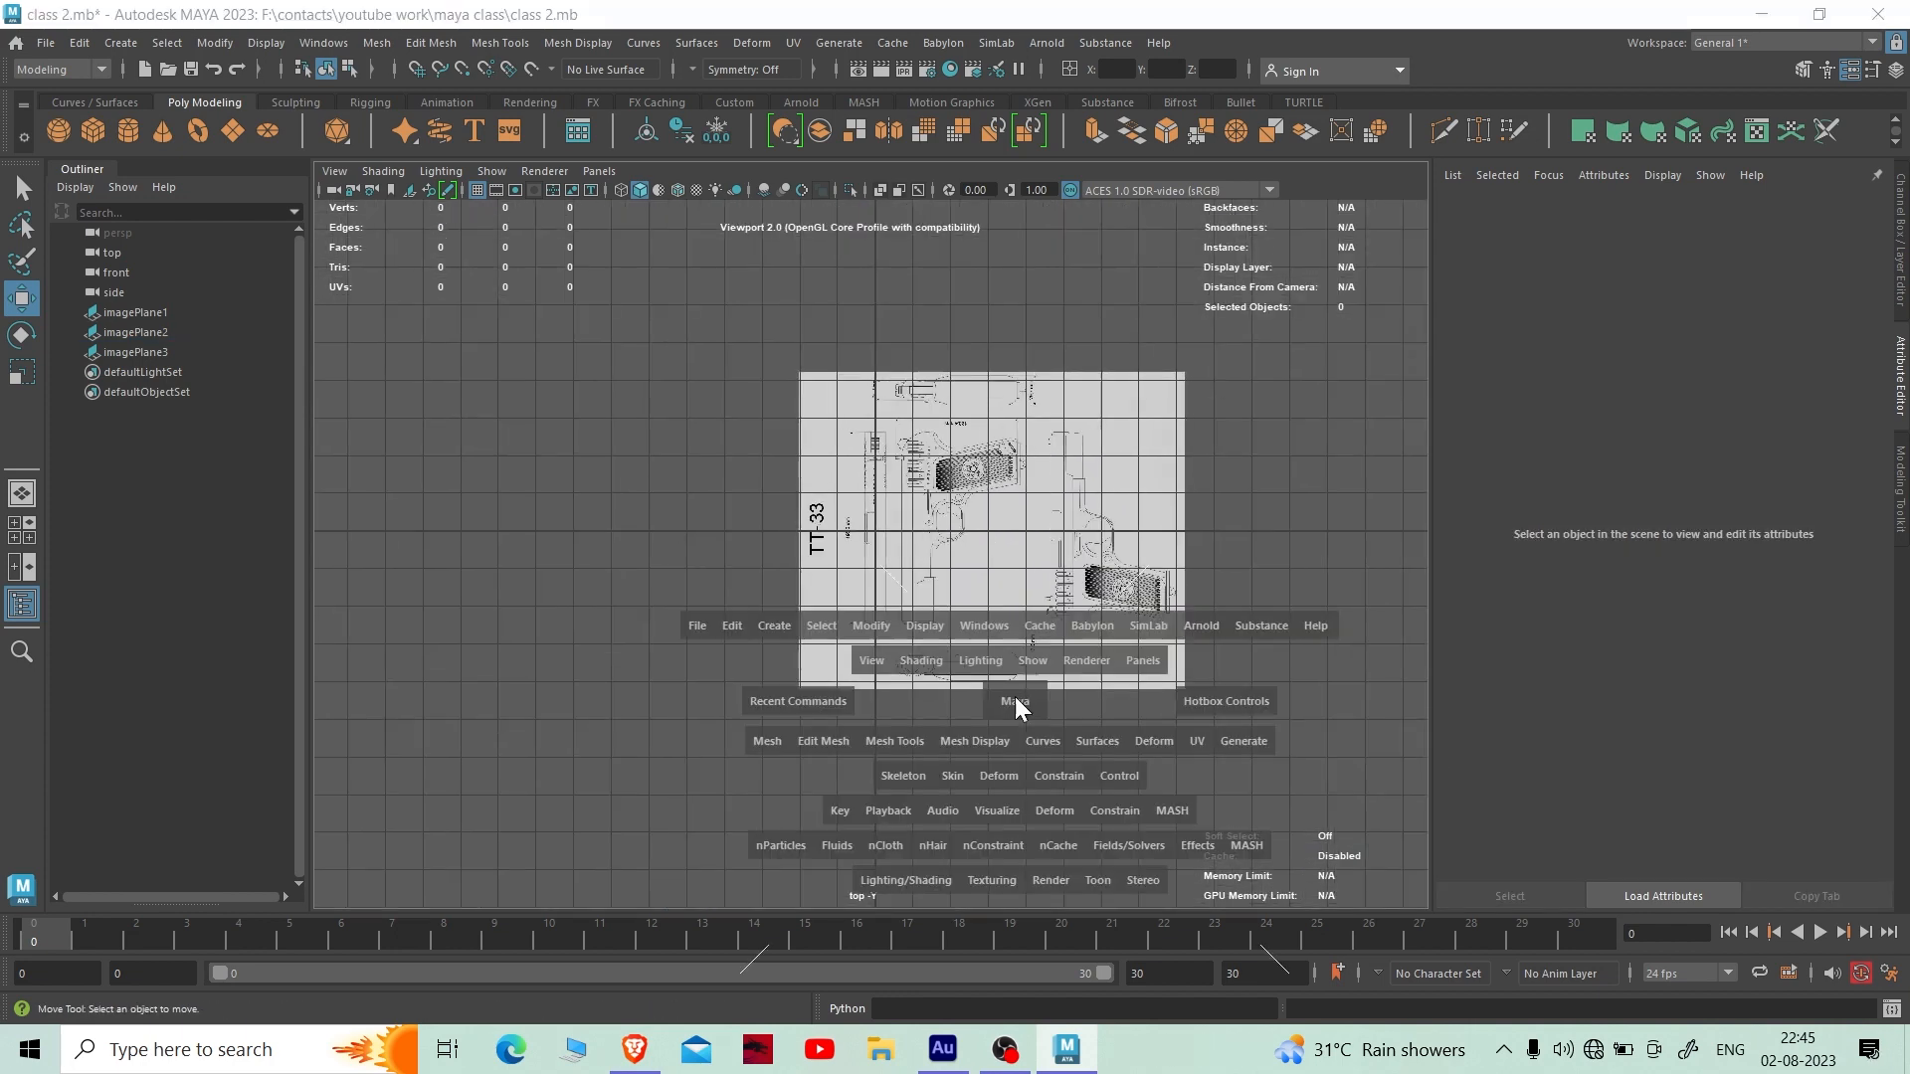
pyautogui.press('space')
pyautogui.scroll(2, 868, 625)
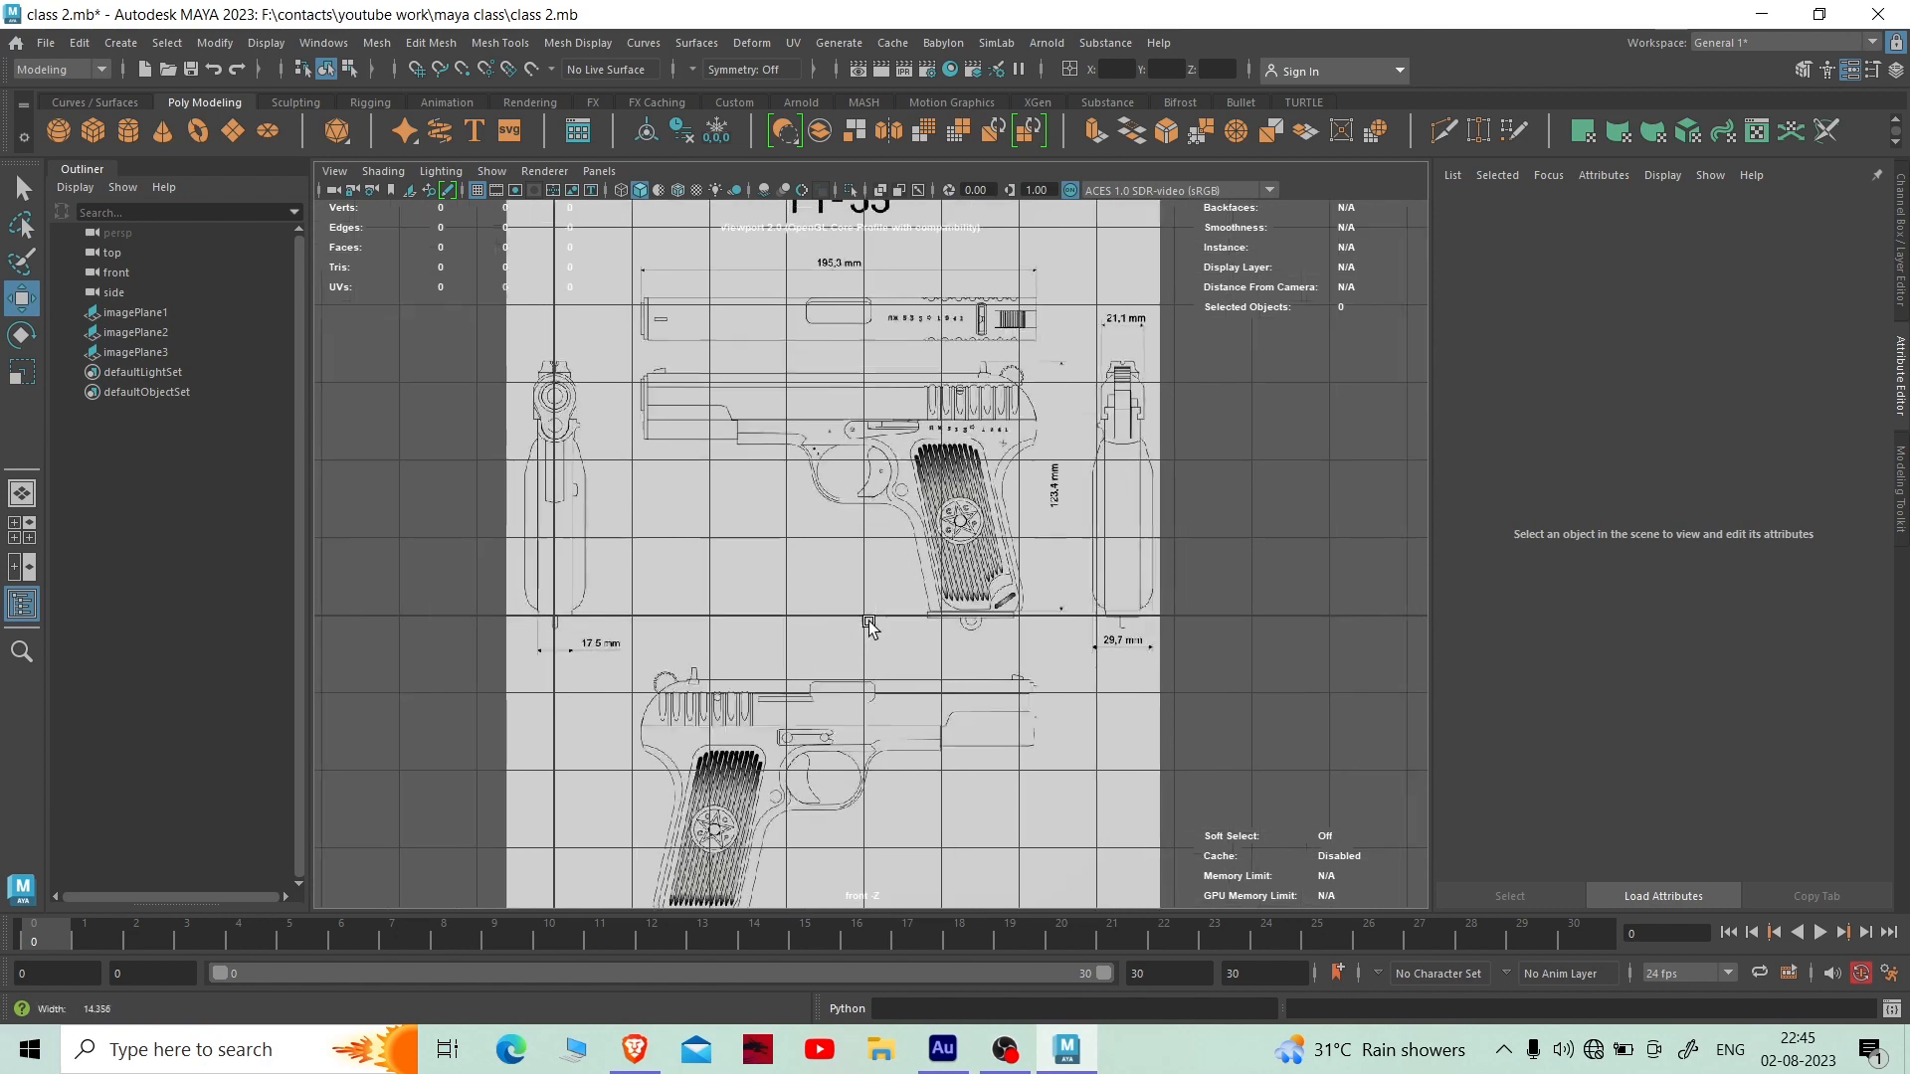
pyautogui.keyDown('alt'); pyautogui.moveTo(869, 624); pyautogui.dragTo(905, 644, button='middle'); pyautogui.keyUp('alt')
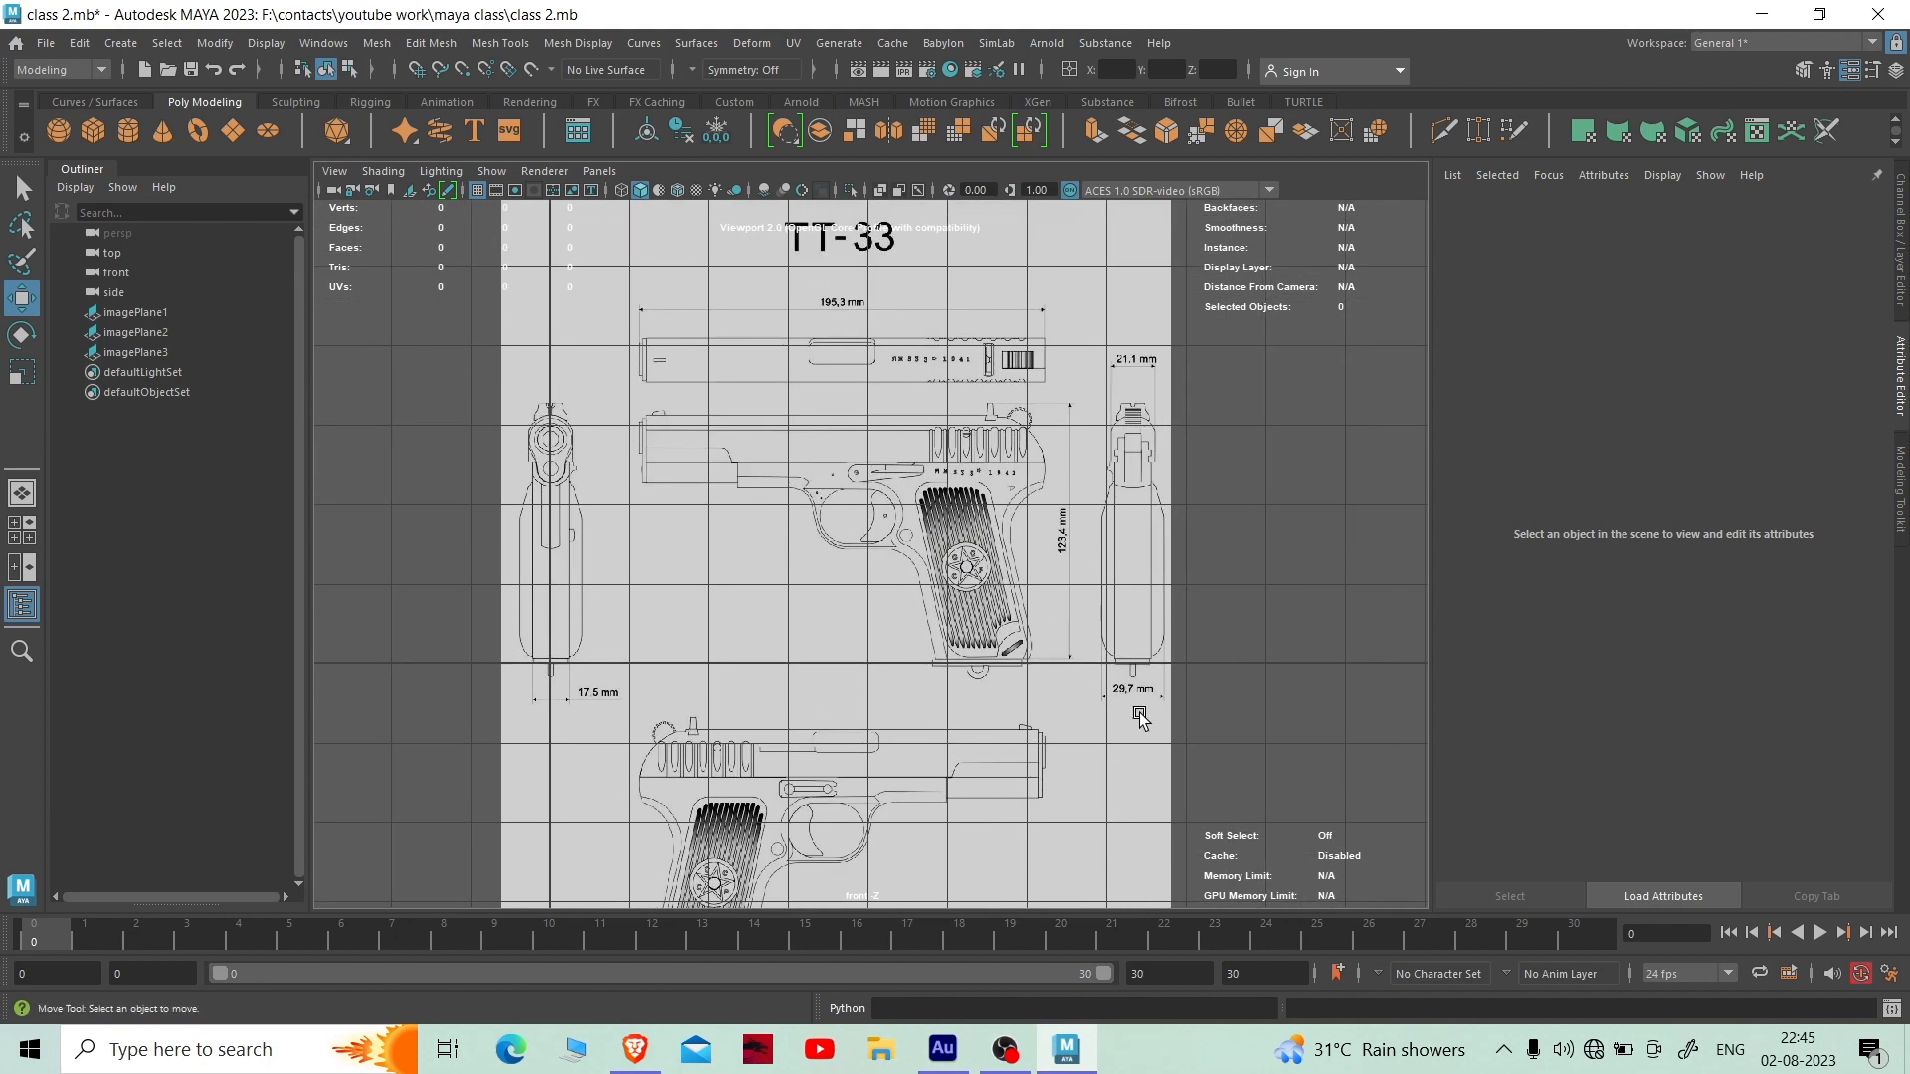
pyautogui.scroll(-2, 977, 686)
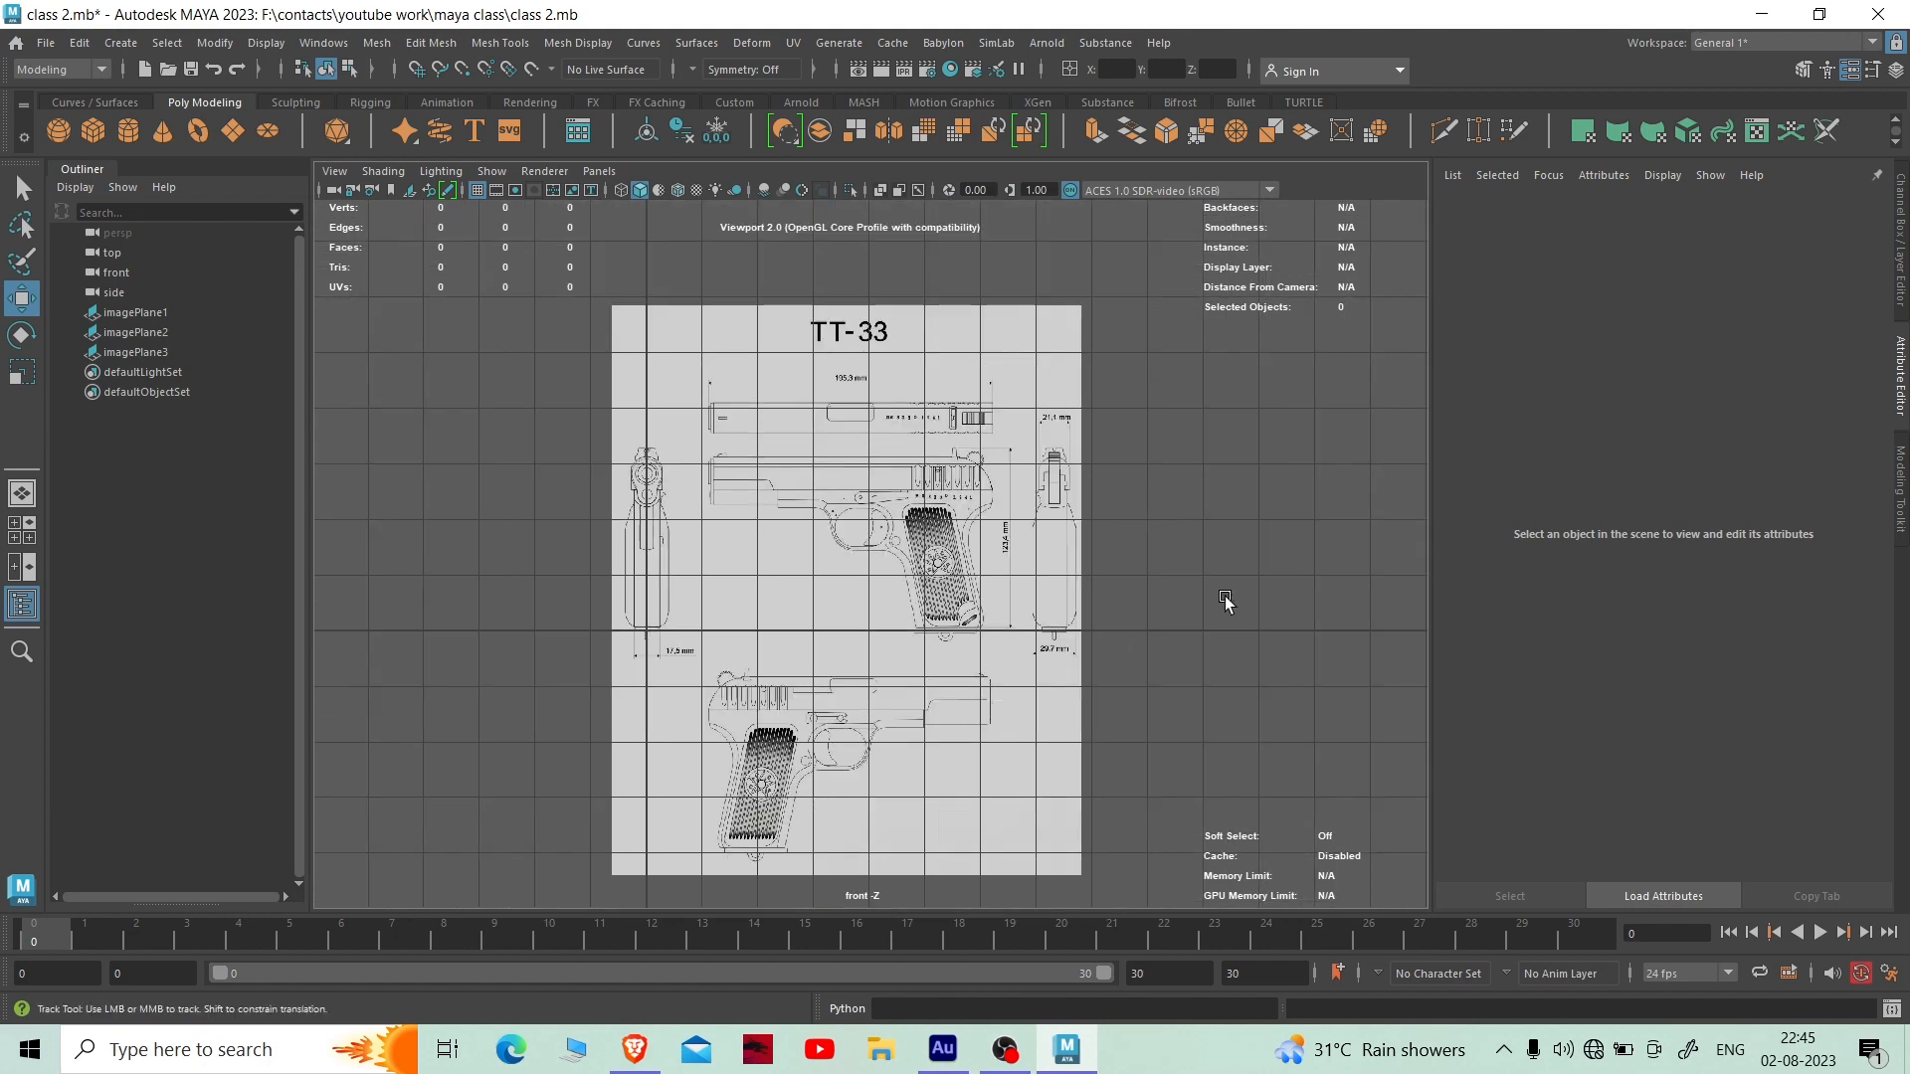
pyautogui.scroll(2, 1239, 592)
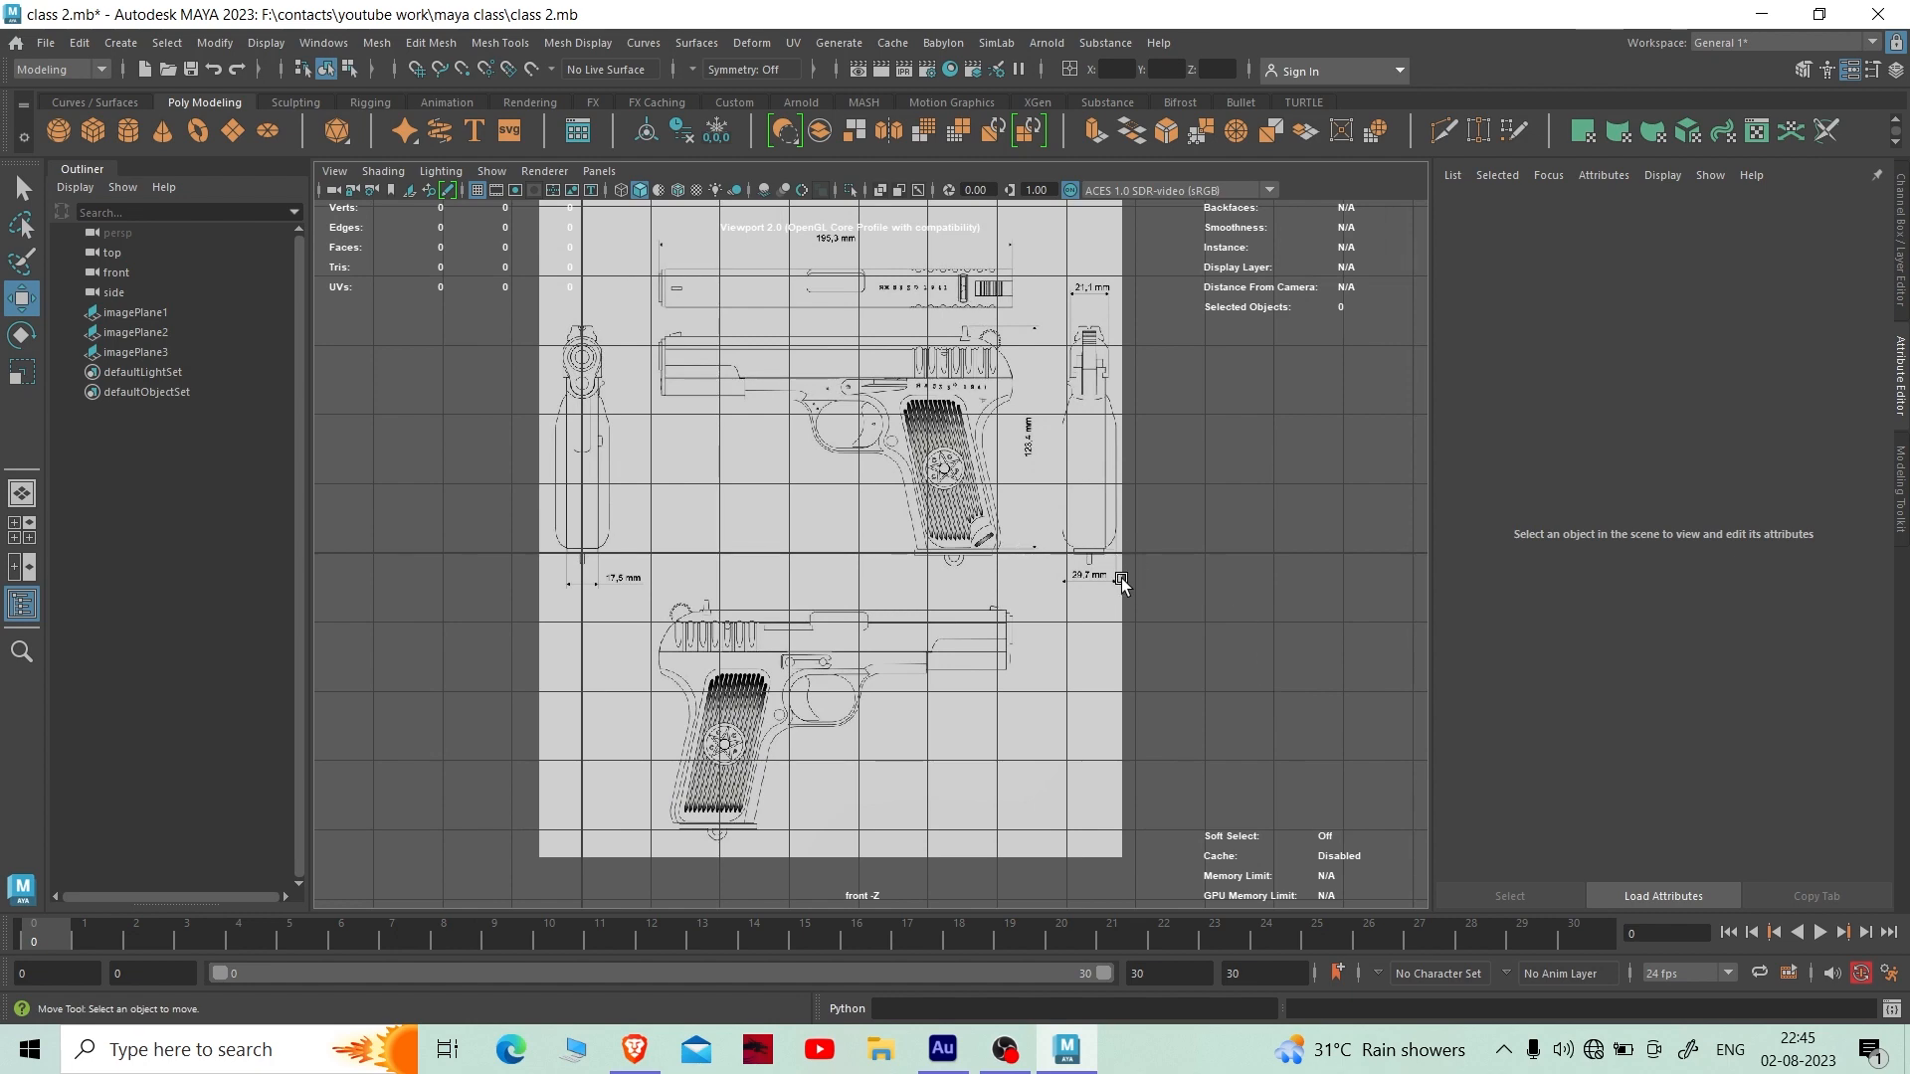
pyautogui.keyDown('alt'); pyautogui.moveTo(1121, 582); pyautogui.dragTo(1156, 744, button='right'); pyautogui.keyUp('alt')
# - In the side view, create a polygon cube covering the pistol's slide from near the muzzle to the rear edge
pyautogui.press('space')
pyautogui.press('space')
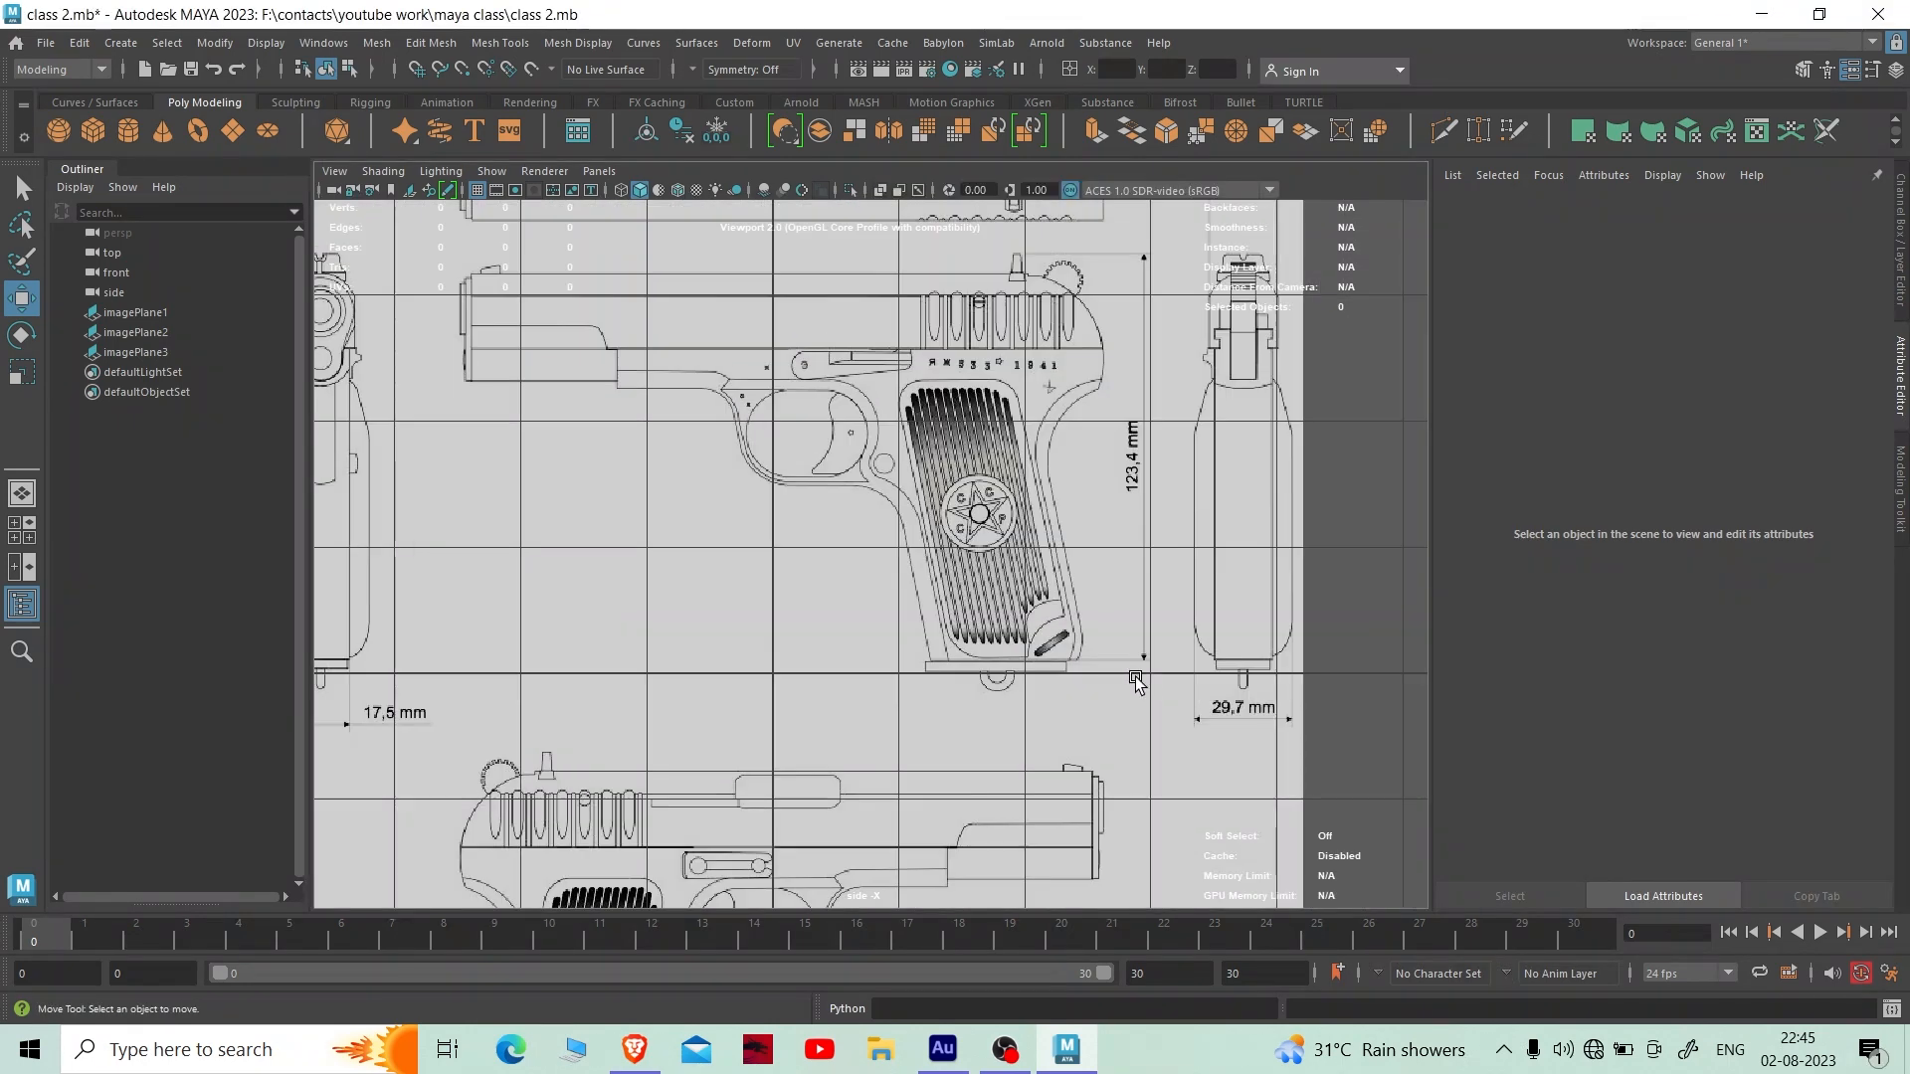
pyautogui.scroll(-5, 1134, 683)
pyautogui.scroll(3, 1025, 681)
pyautogui.scroll(5, 1034, 637)
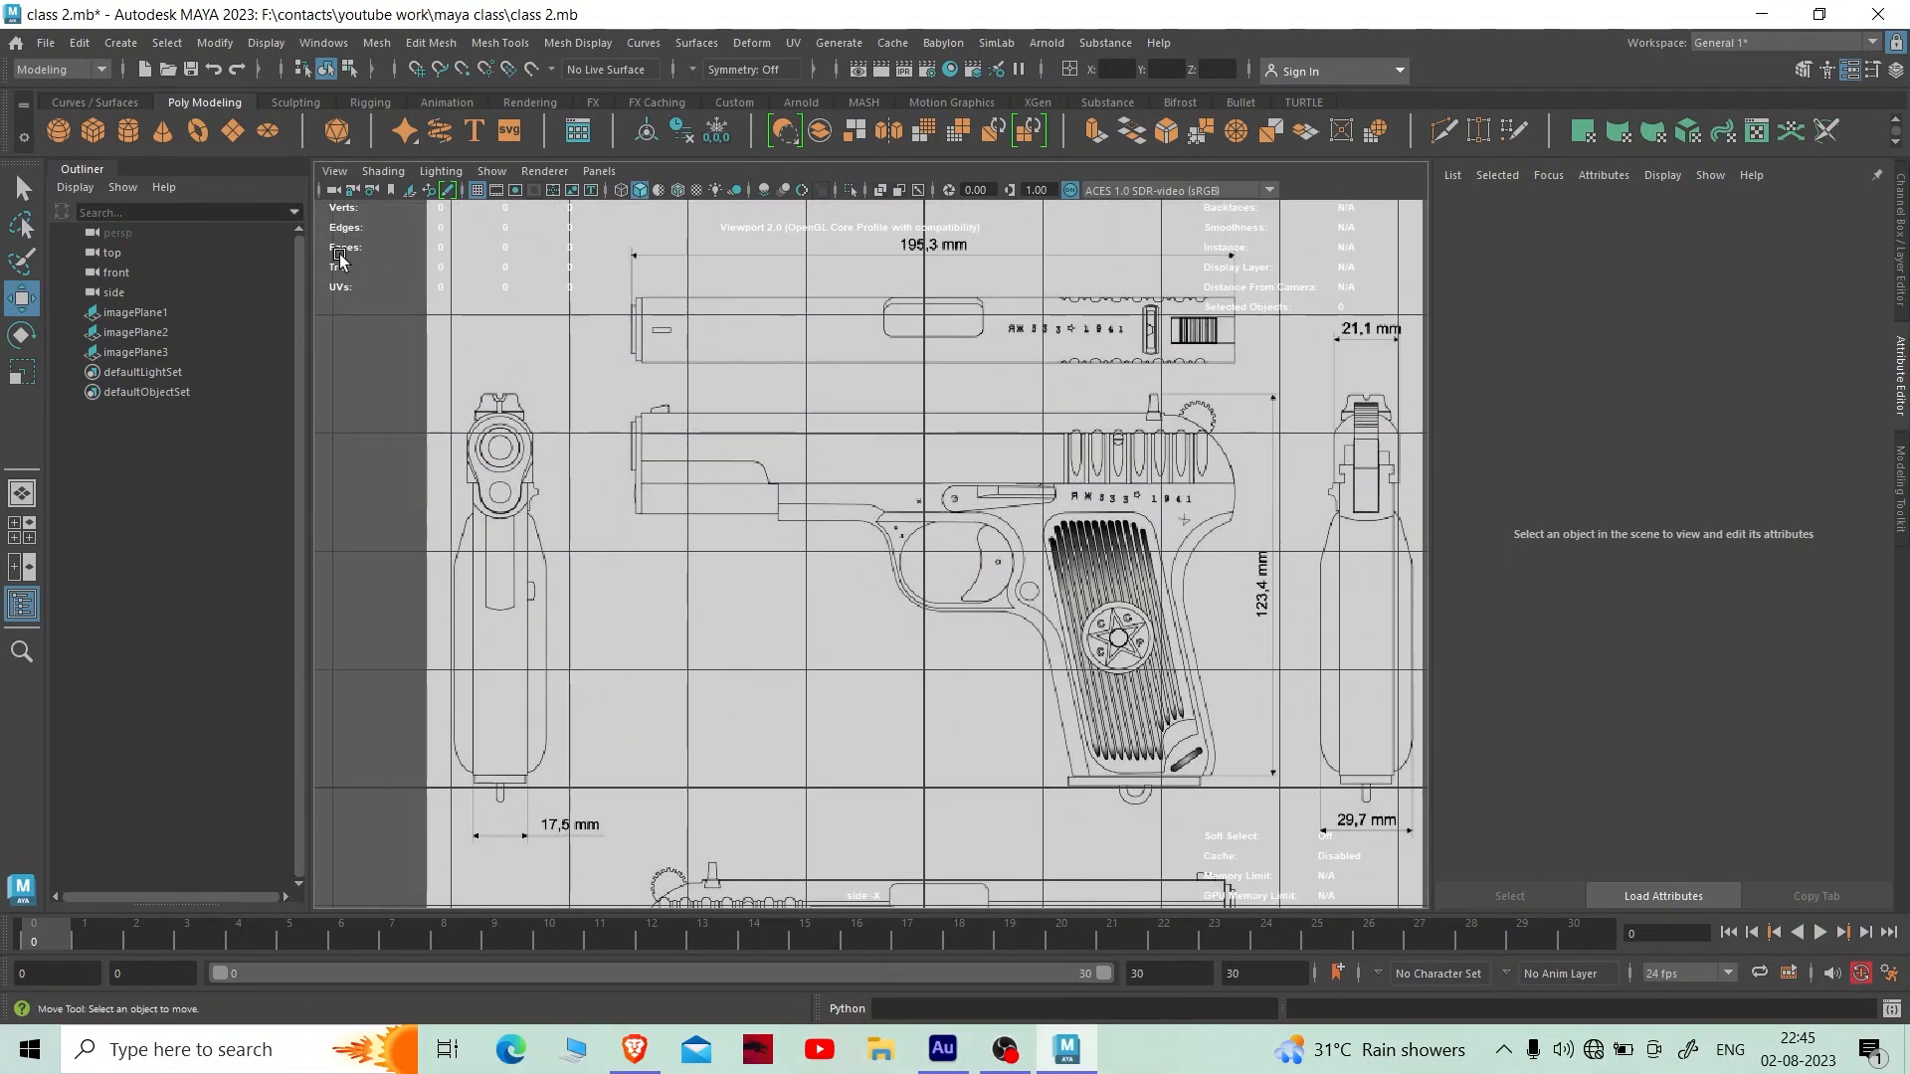
pyautogui.click(93, 132)
pyautogui.scroll(2, 724, 360)
pyautogui.scroll(2, 724, 360)
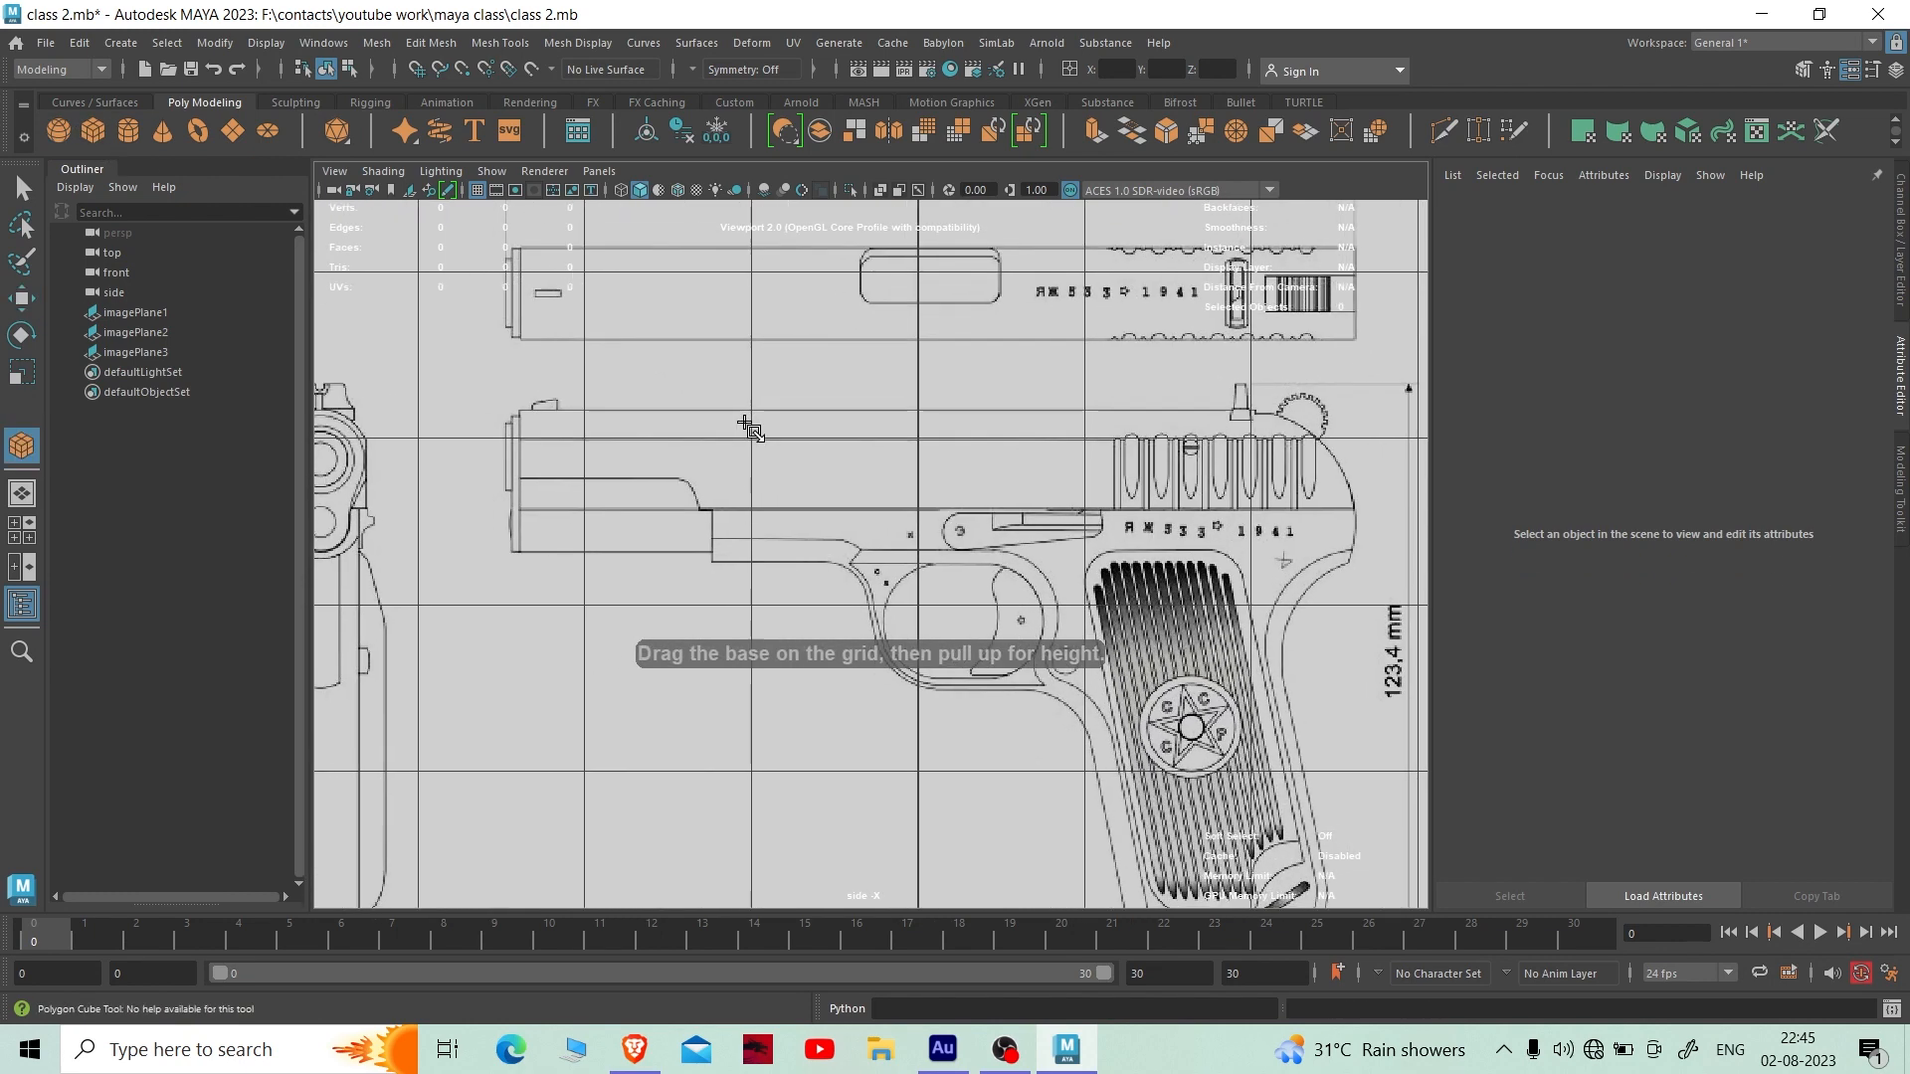
pyautogui.moveTo(876, 332)
pyautogui.keyDown('alt'); pyautogui.mouseDown(button='middle')
pyautogui.moveTo(823, 404)
pyautogui.moveTo(887, 316)
pyautogui.mouseUp(button='middle'); pyautogui.keyUp('alt')
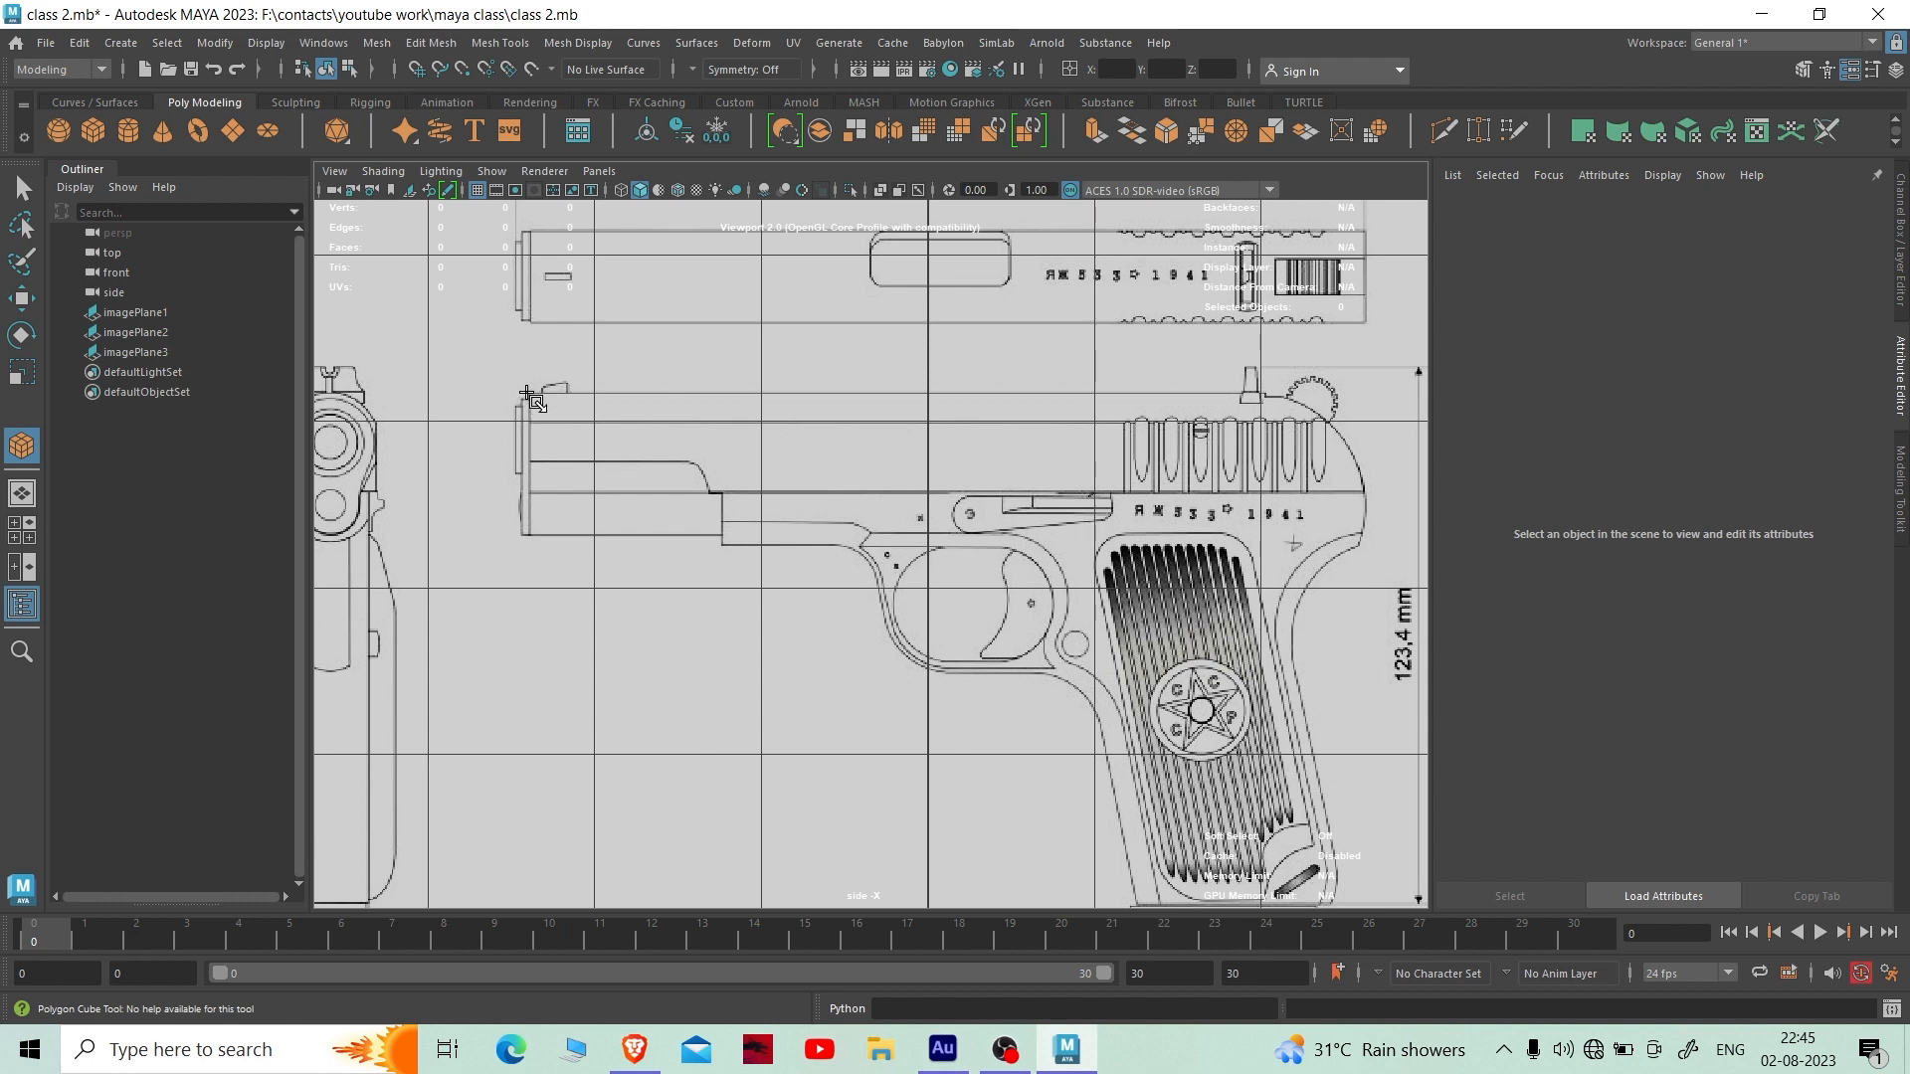
pyautogui.moveTo(638, 524); pyautogui.dragTo(1254, 493)
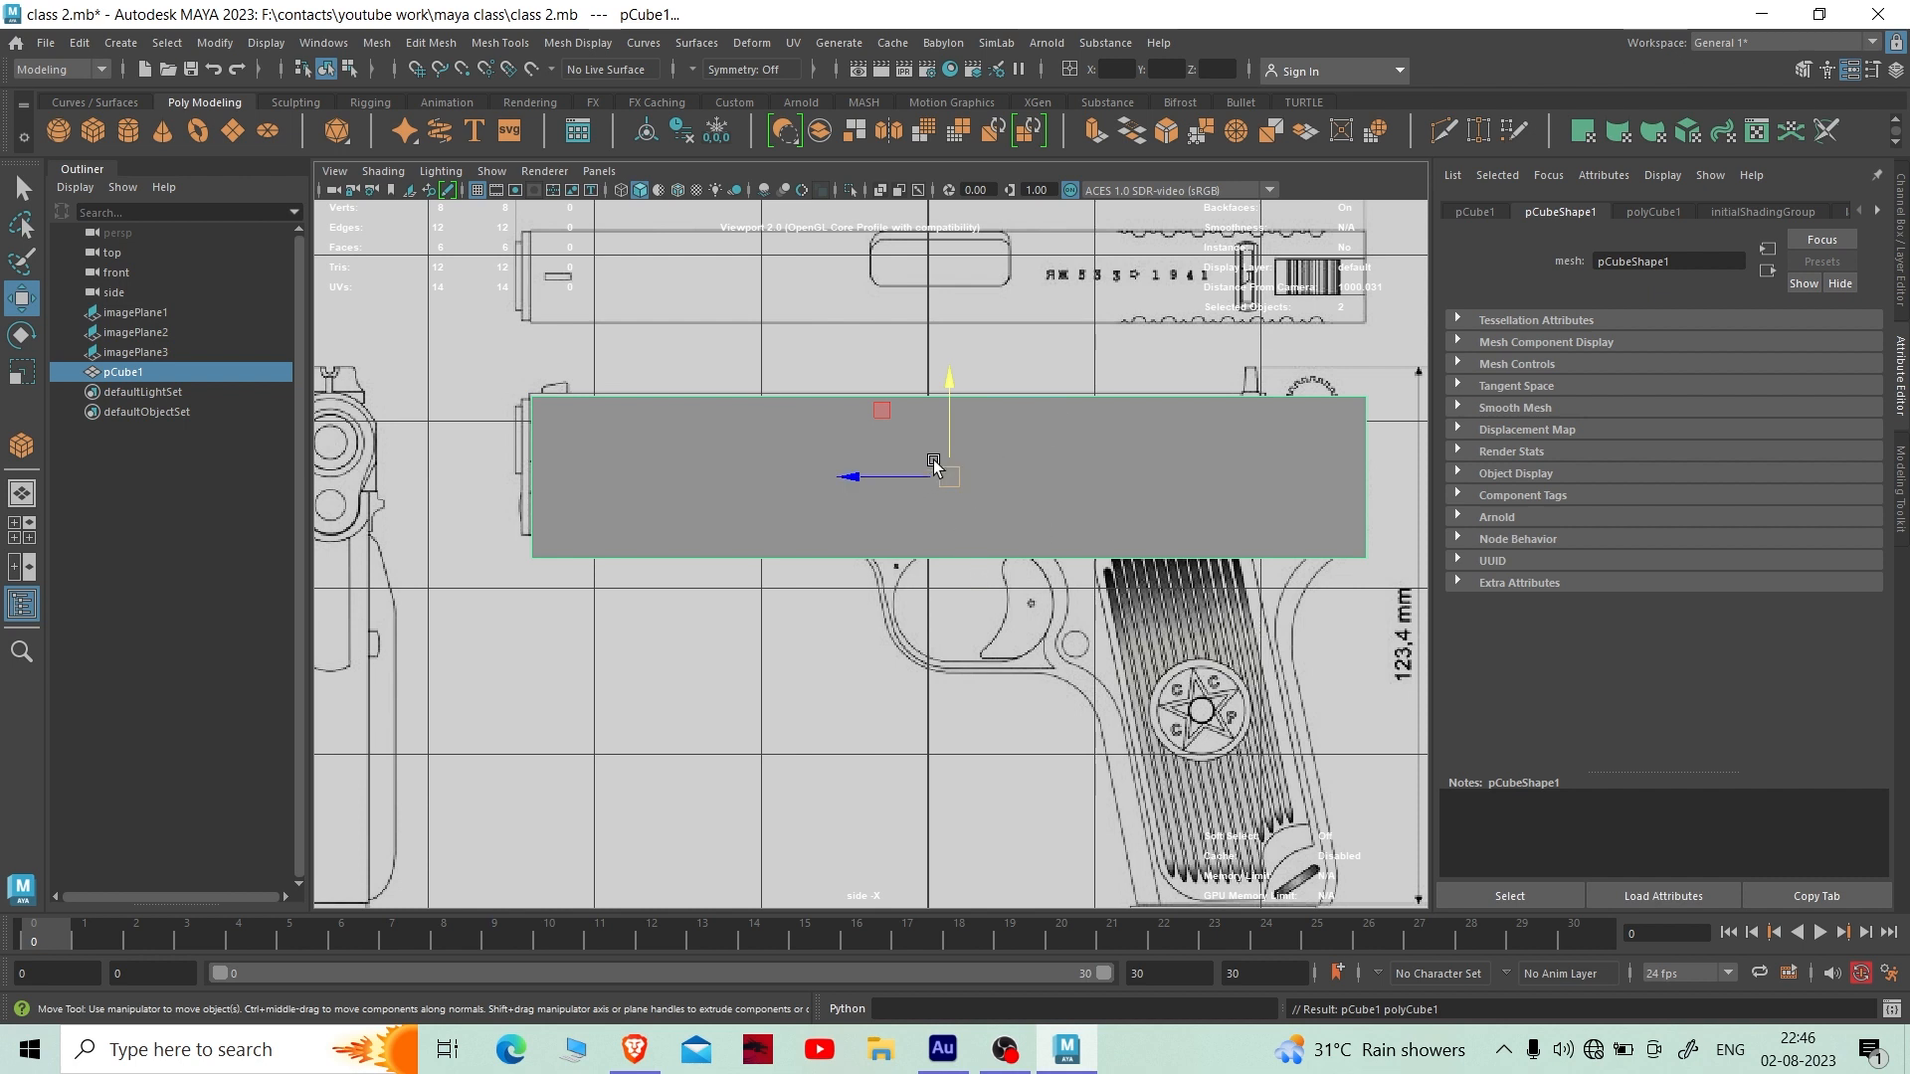
# - Display the side view in wireframe and check the cube's outline against the slide drawing
pyautogui.press('4')
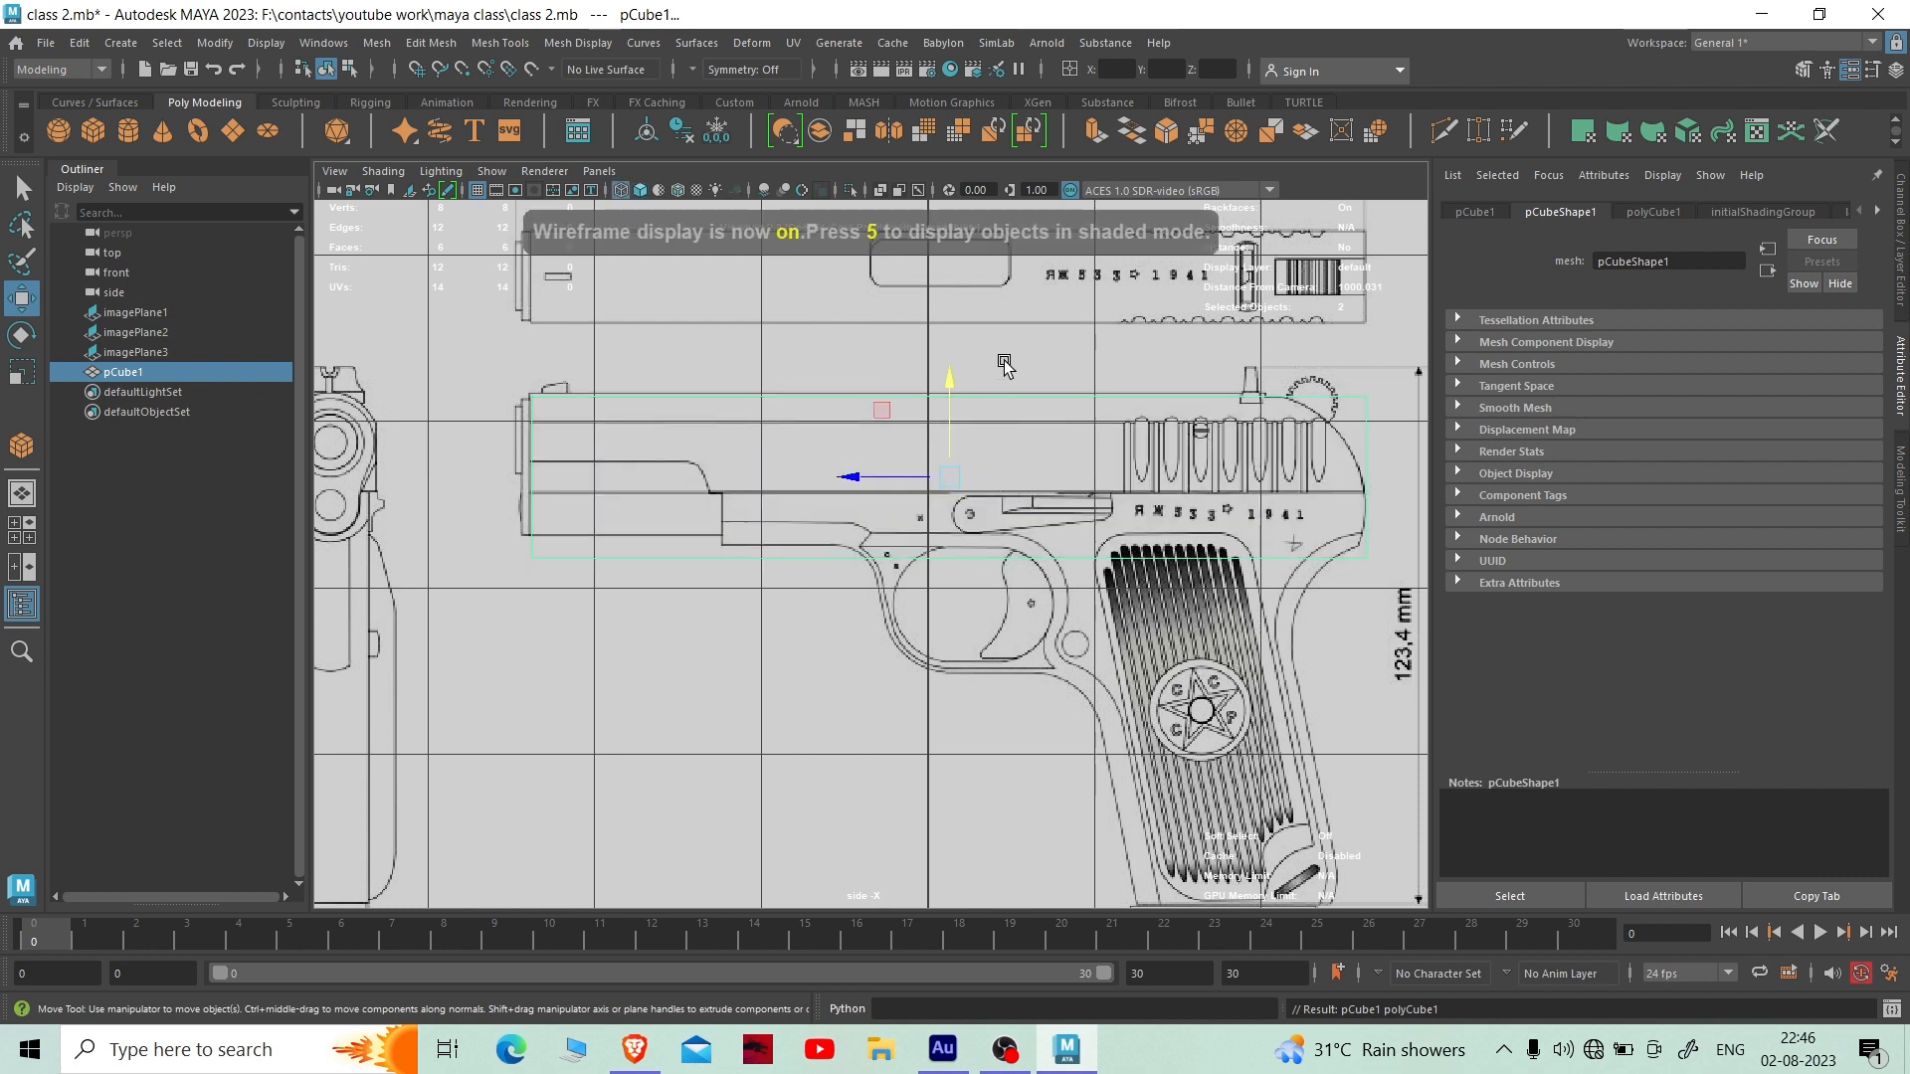
pyautogui.scroll(2, 1030, 452)
pyautogui.scroll(-5, 1031, 452)
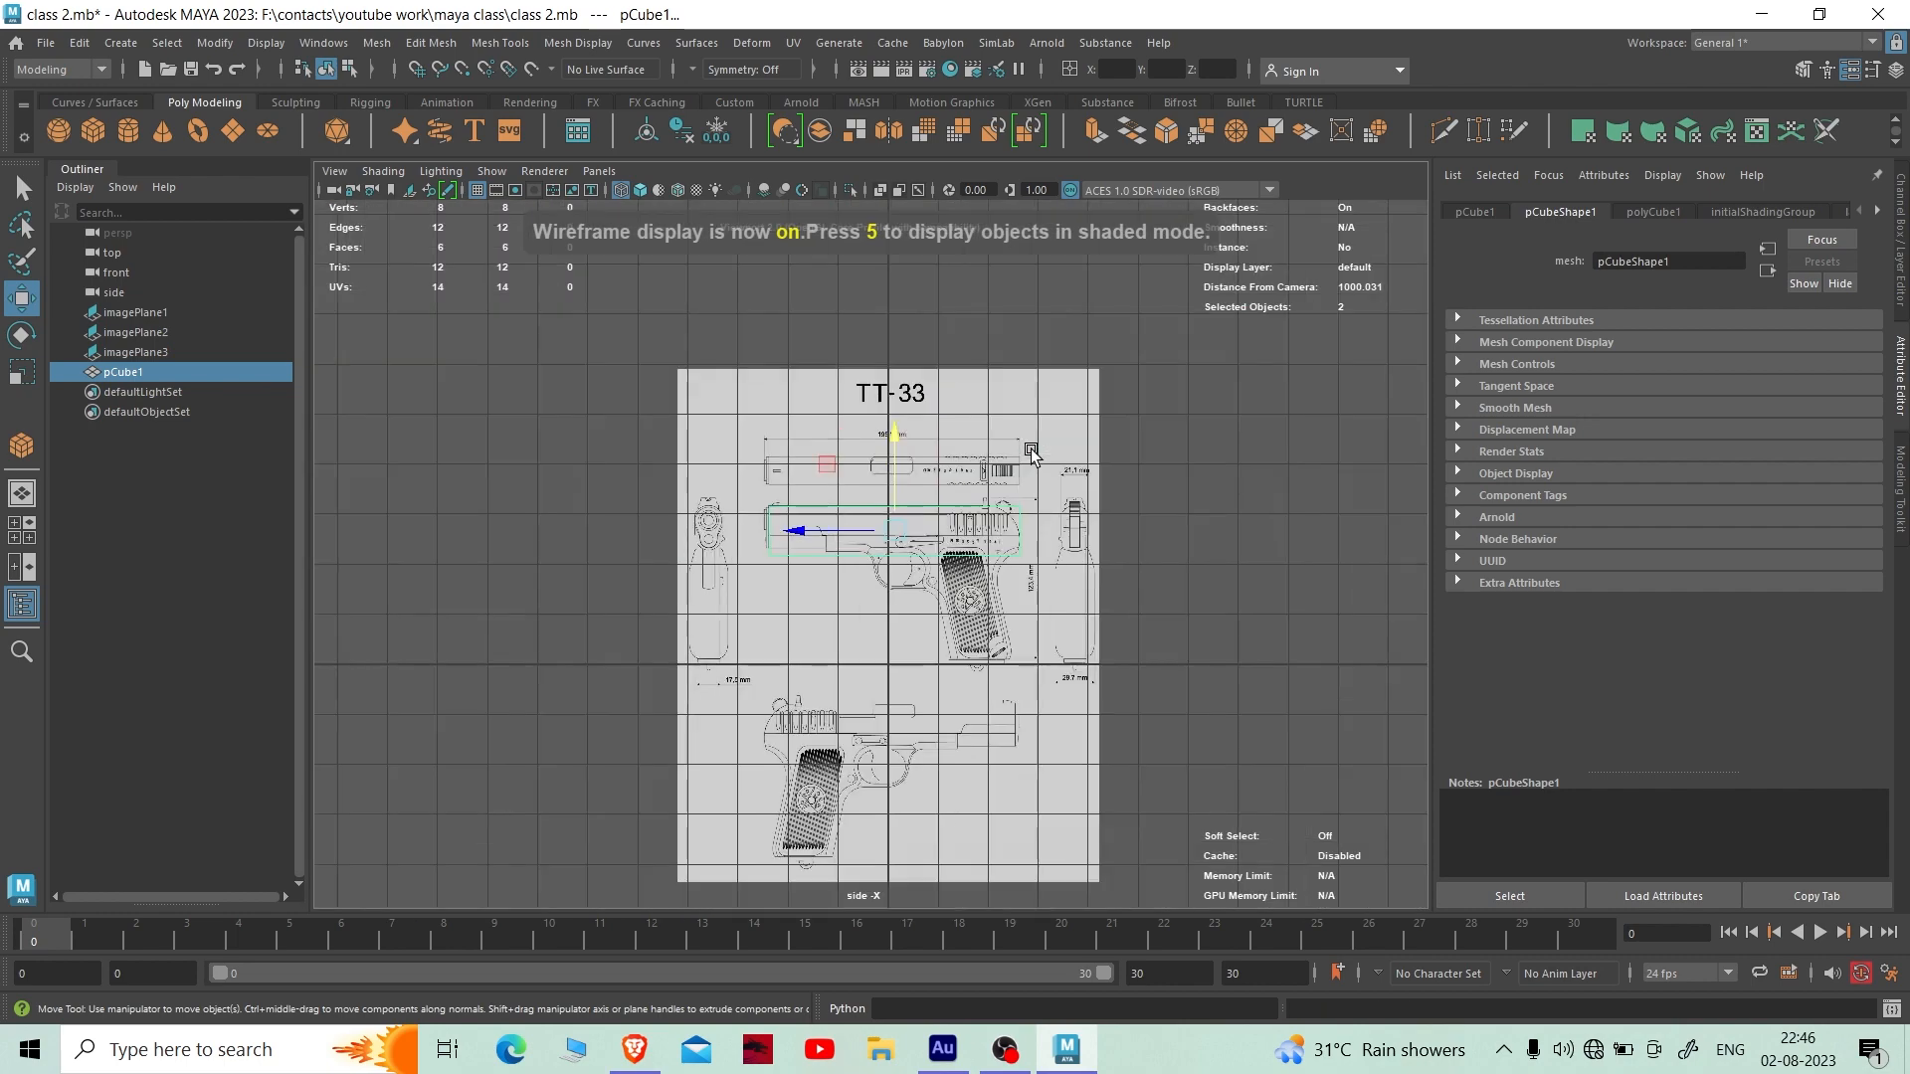
pyautogui.scroll(3, 1031, 453)
pyautogui.scroll(2, 1031, 453)
pyautogui.scroll(-4, 1031, 453)
pyautogui.scroll(3, 880, 602)
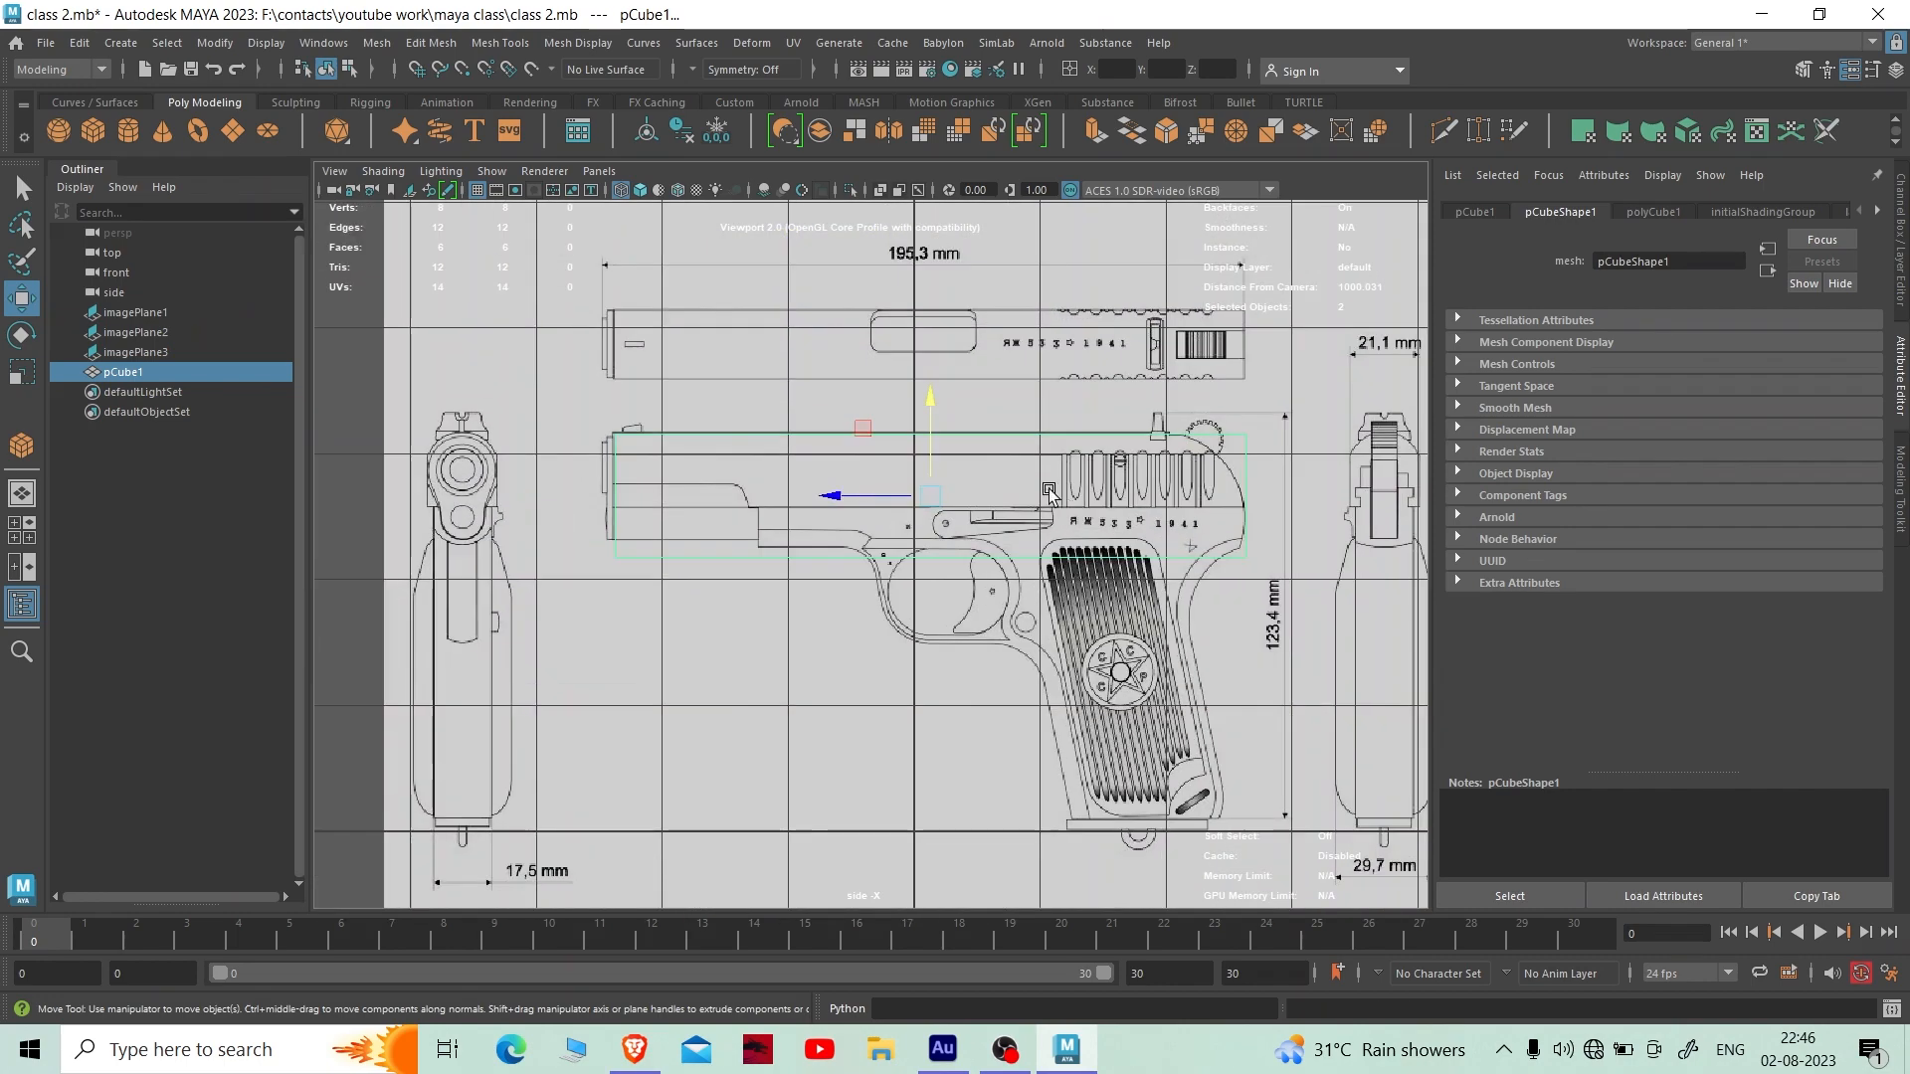
pyautogui.scroll(-3, 880, 602)
pyautogui.scroll(4, 940, 461)
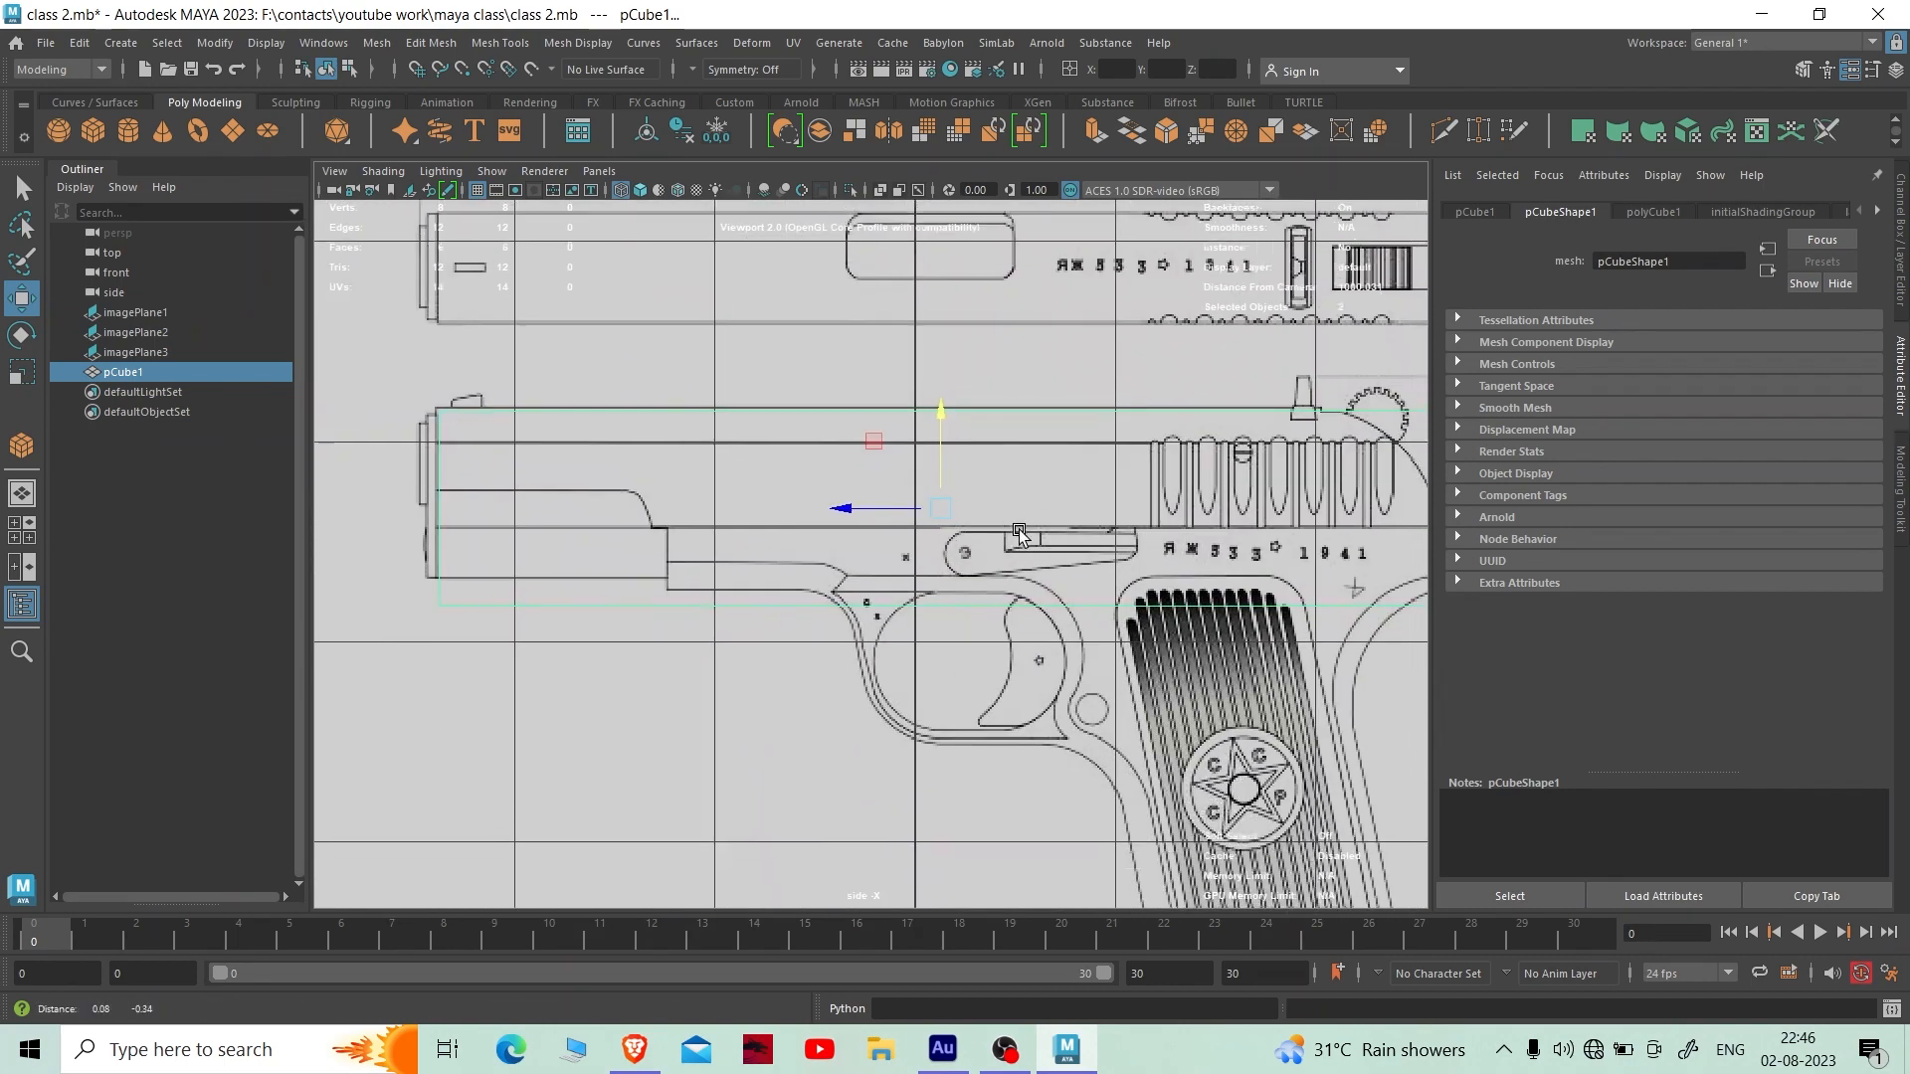
# - In the front view, scale the cube along X to roughly the width of the muzzle drawing
pyautogui.press('space')
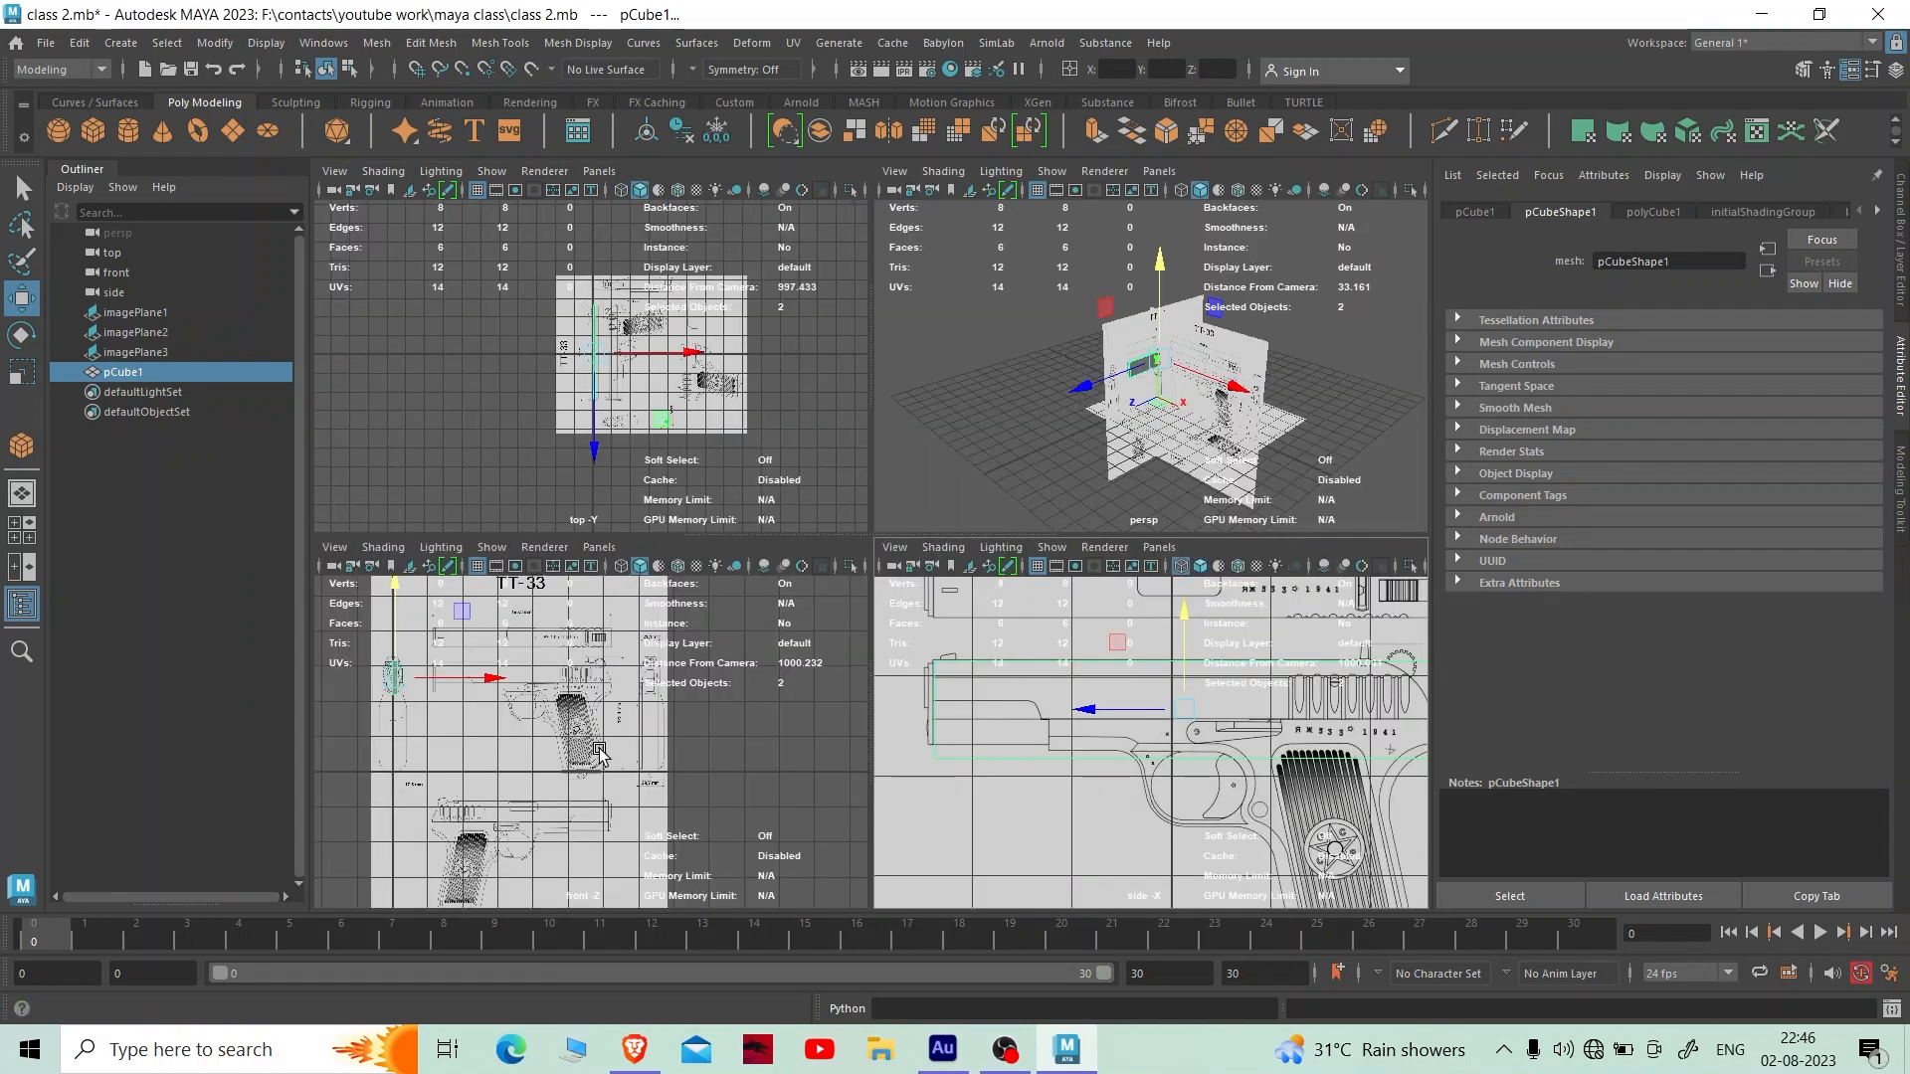
pyautogui.press('space')
pyautogui.scroll(3, 551, 486)
pyautogui.keyDown('alt'); pyautogui.moveTo(551, 486); pyautogui.dragTo(1412, 671, button='middle'); pyautogui.keyUp('alt')
pyautogui.scroll(4, 1155, 567)
pyautogui.keyDown('alt'); pyautogui.moveTo(1214, 557); pyautogui.dragTo(642, 518, button='middle'); pyautogui.keyUp('alt')
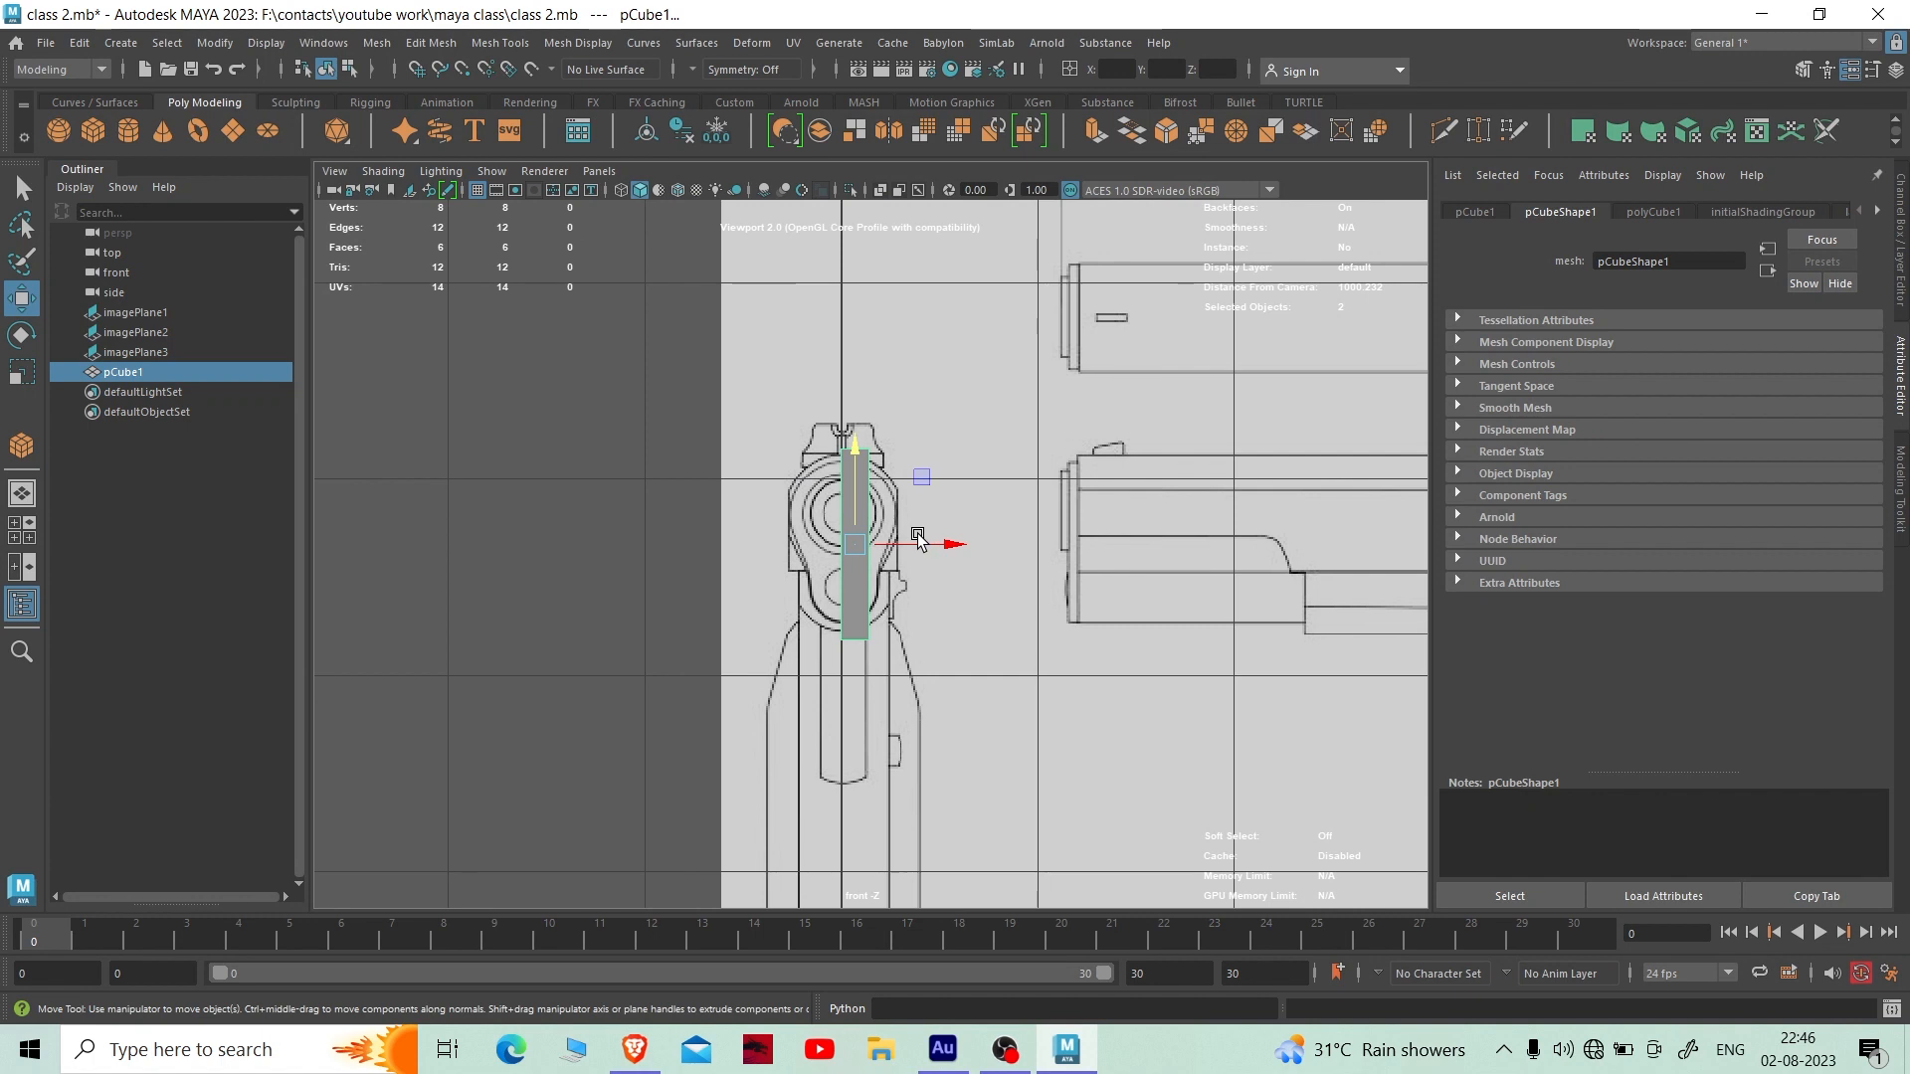
pyautogui.press('r')
pyautogui.scroll(2, 852, 500)
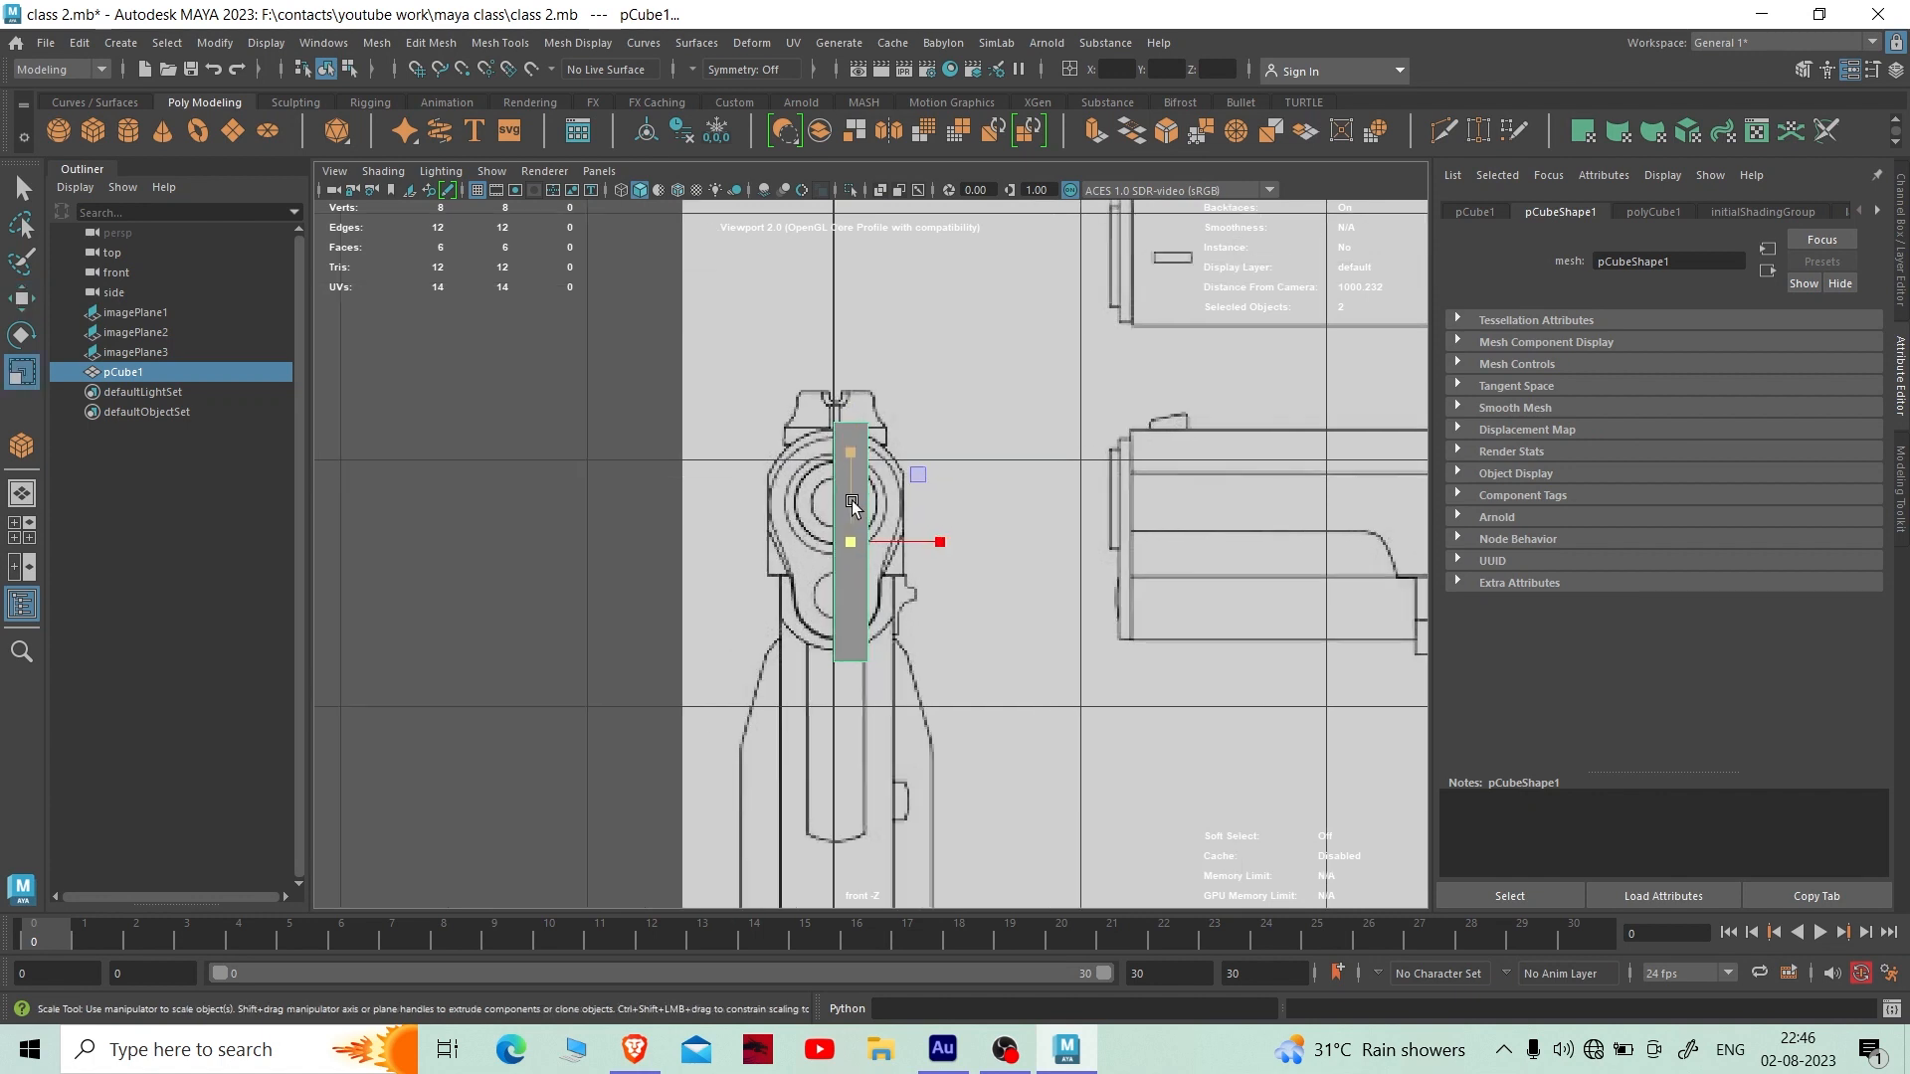
pyautogui.moveTo(941, 546); pyautogui.dragTo(1127, 545)
# - Display the front view in wireframe, shift the cube along X to center it on the muzzle drawing, and widen it toward the outline
pyautogui.press('w')
pyautogui.press('4')
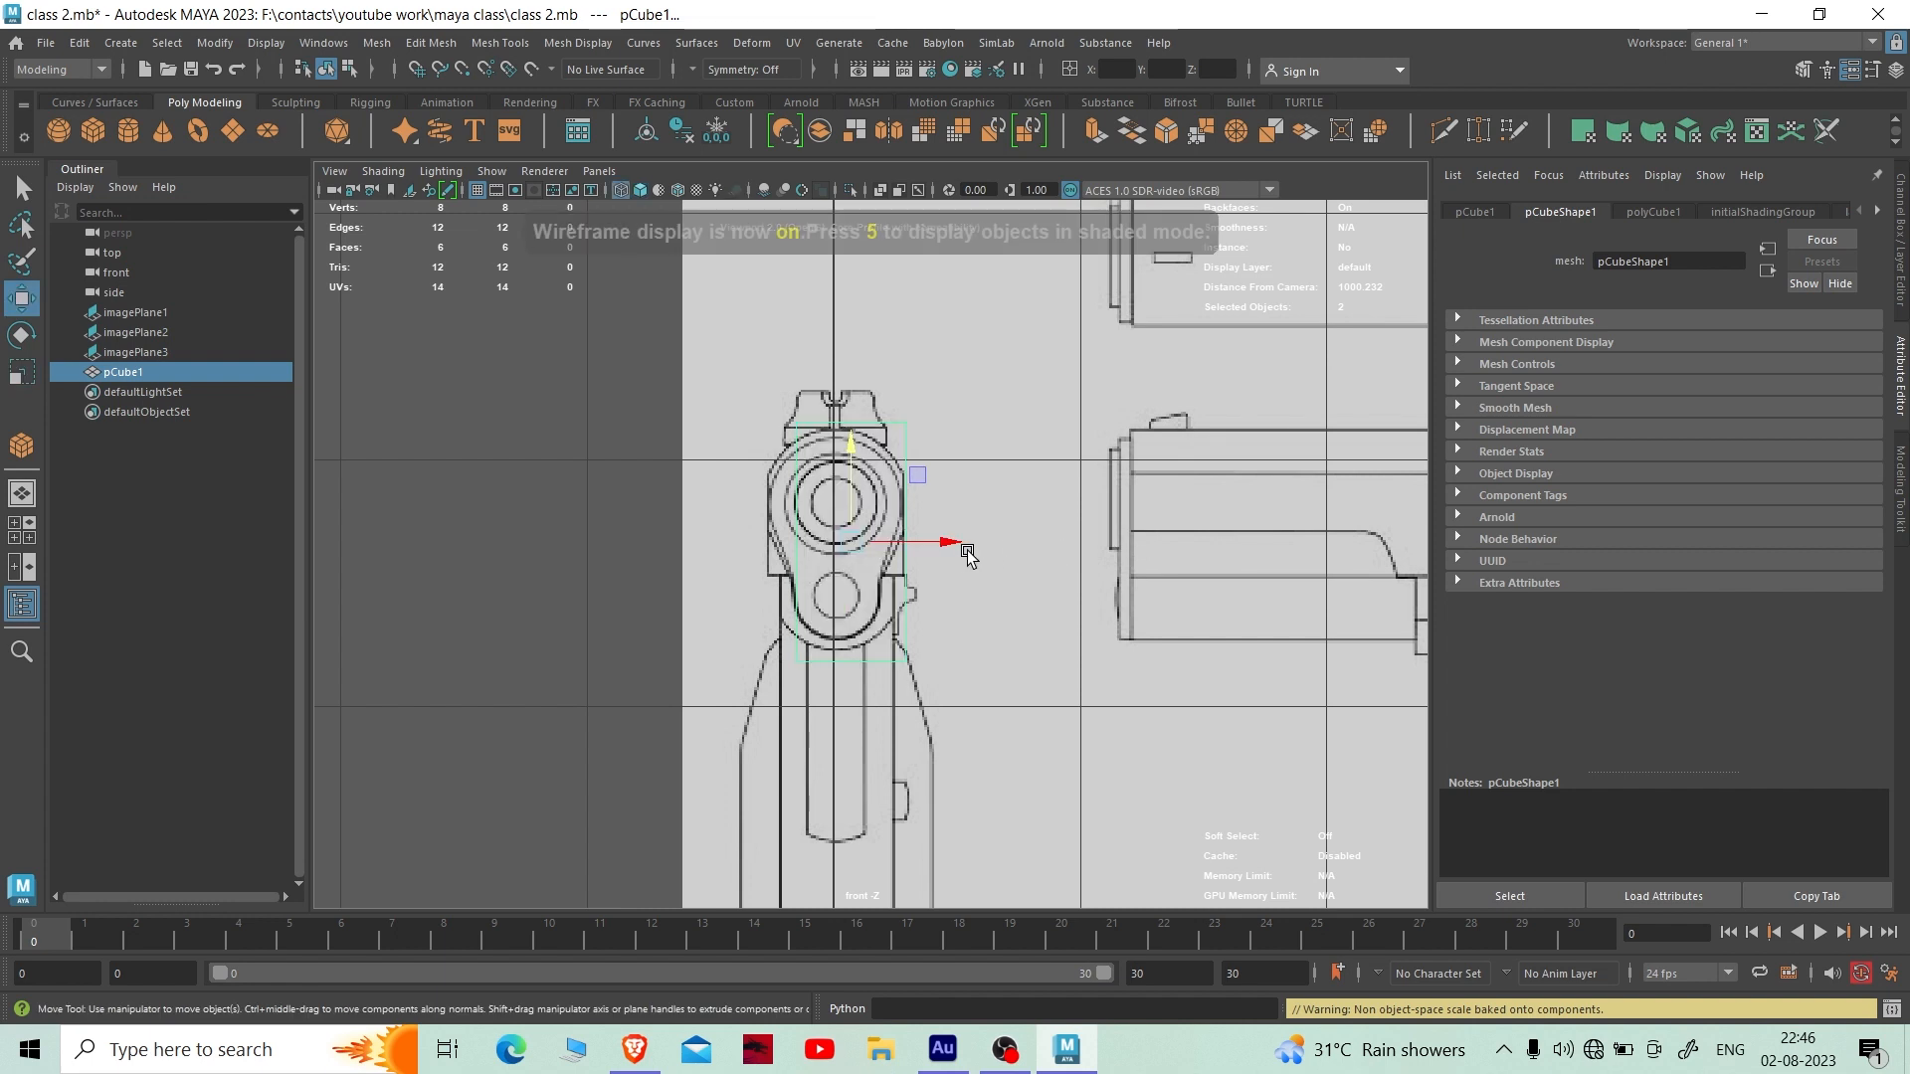
pyautogui.click(950, 544)
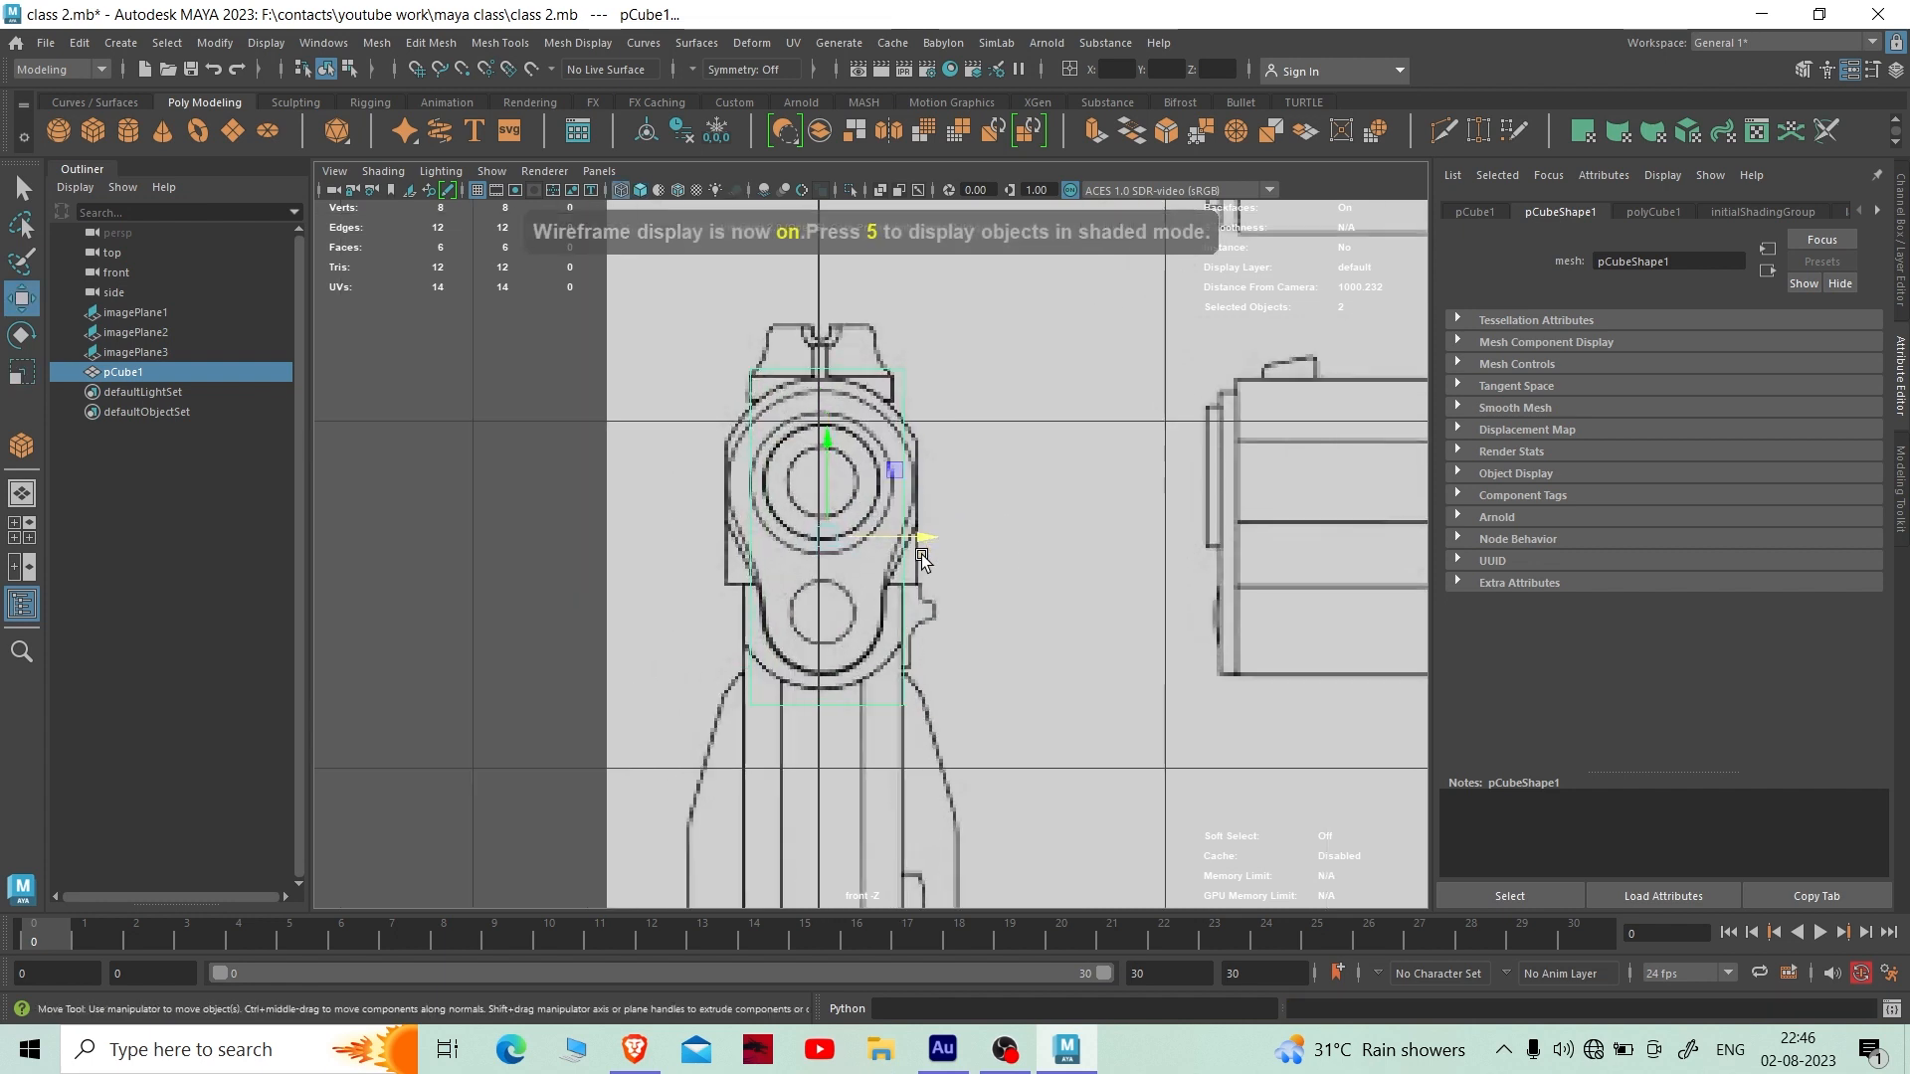
pyautogui.press('r')
pyautogui.scroll(2, 926, 540)
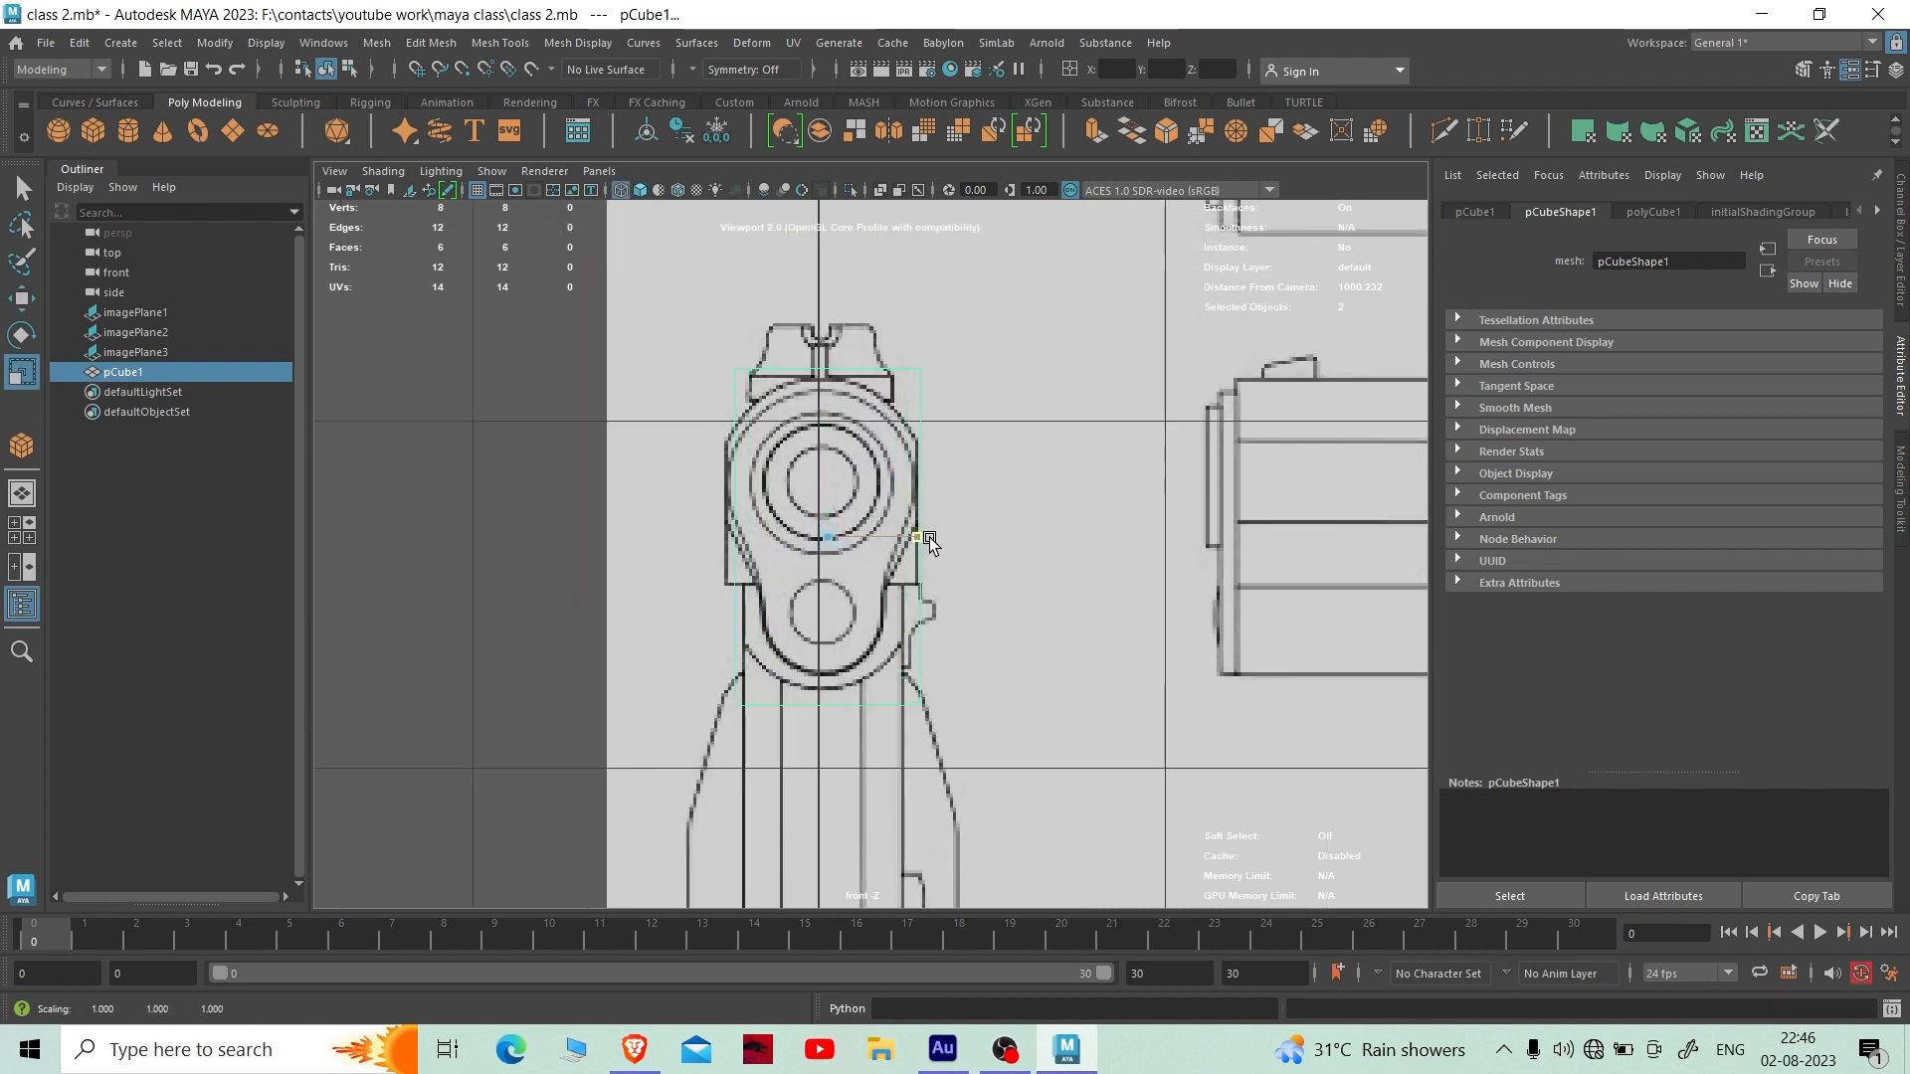
# - Fine-tune the cube's X position to about 0.01 and its width so its sides match the muzzle outline in the front view
pyautogui.press('w')
pyautogui.click(931, 544)
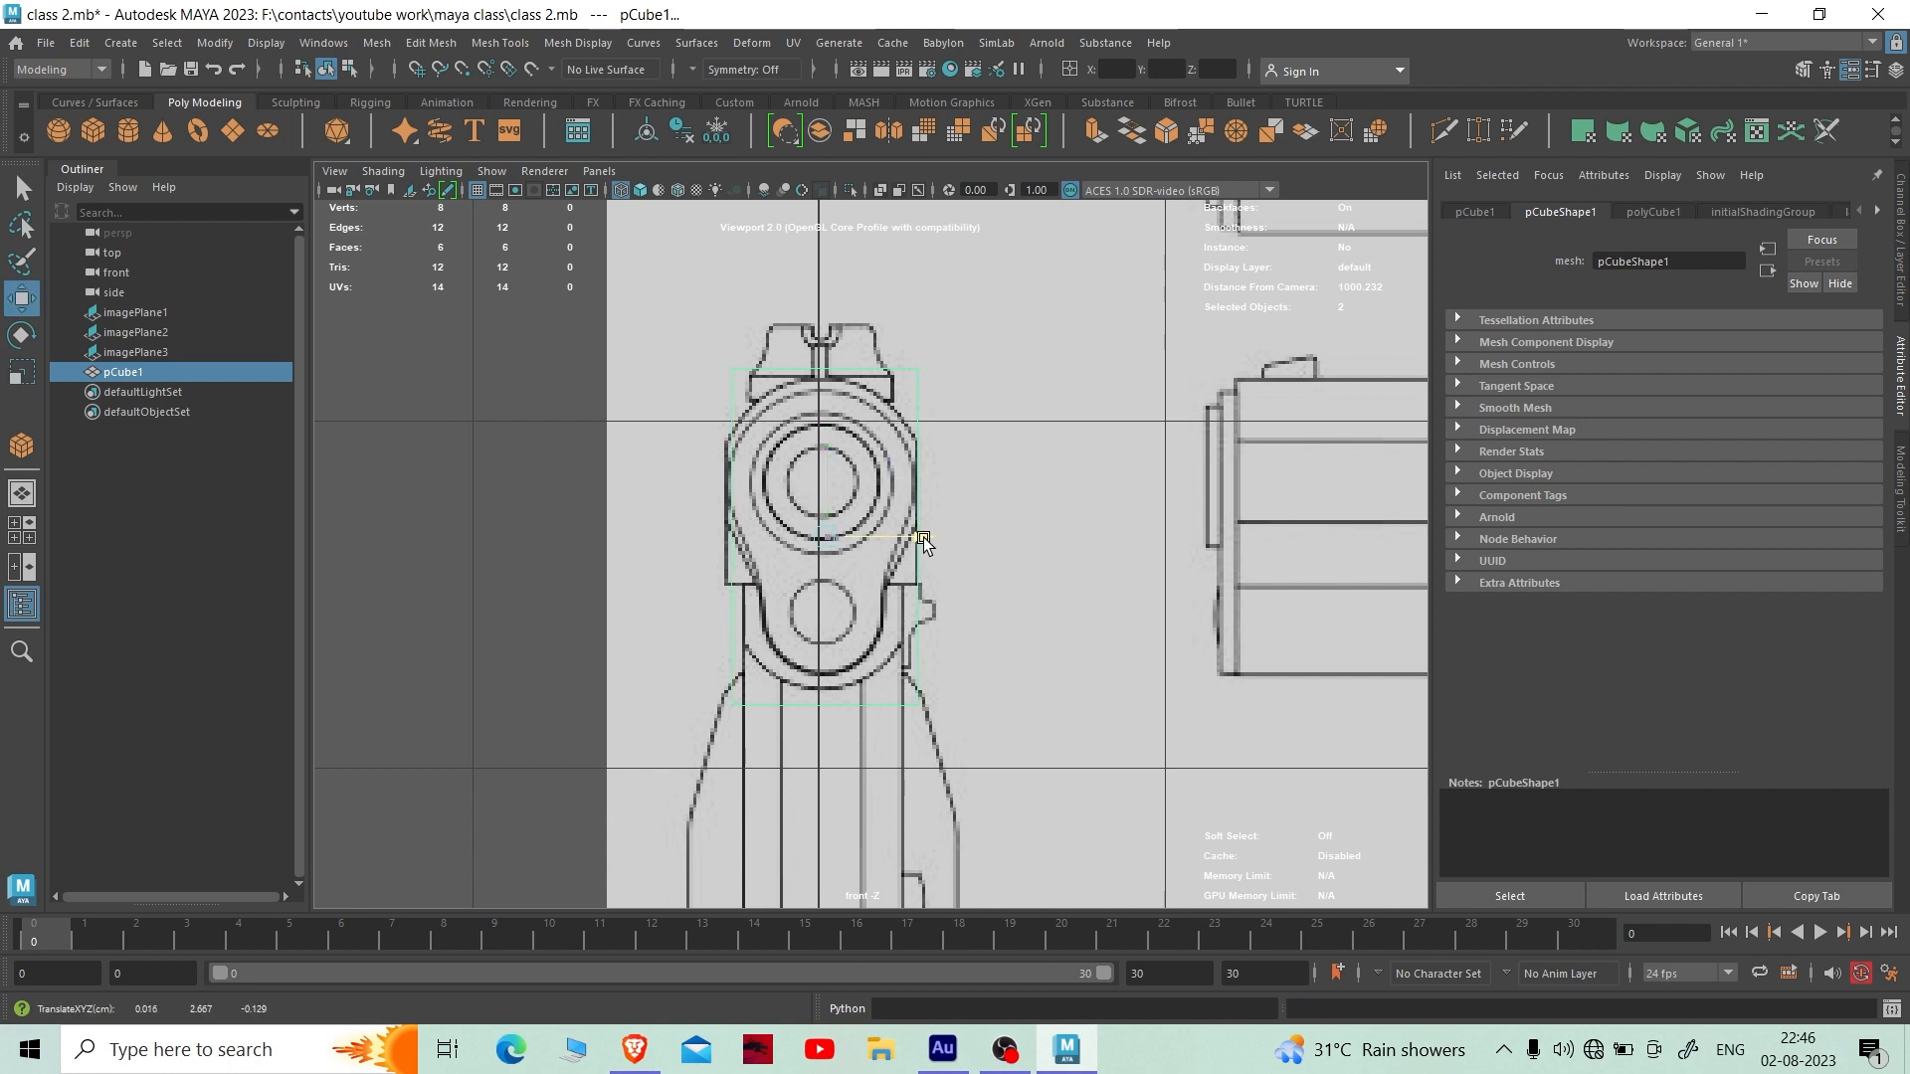
pyautogui.press('r')
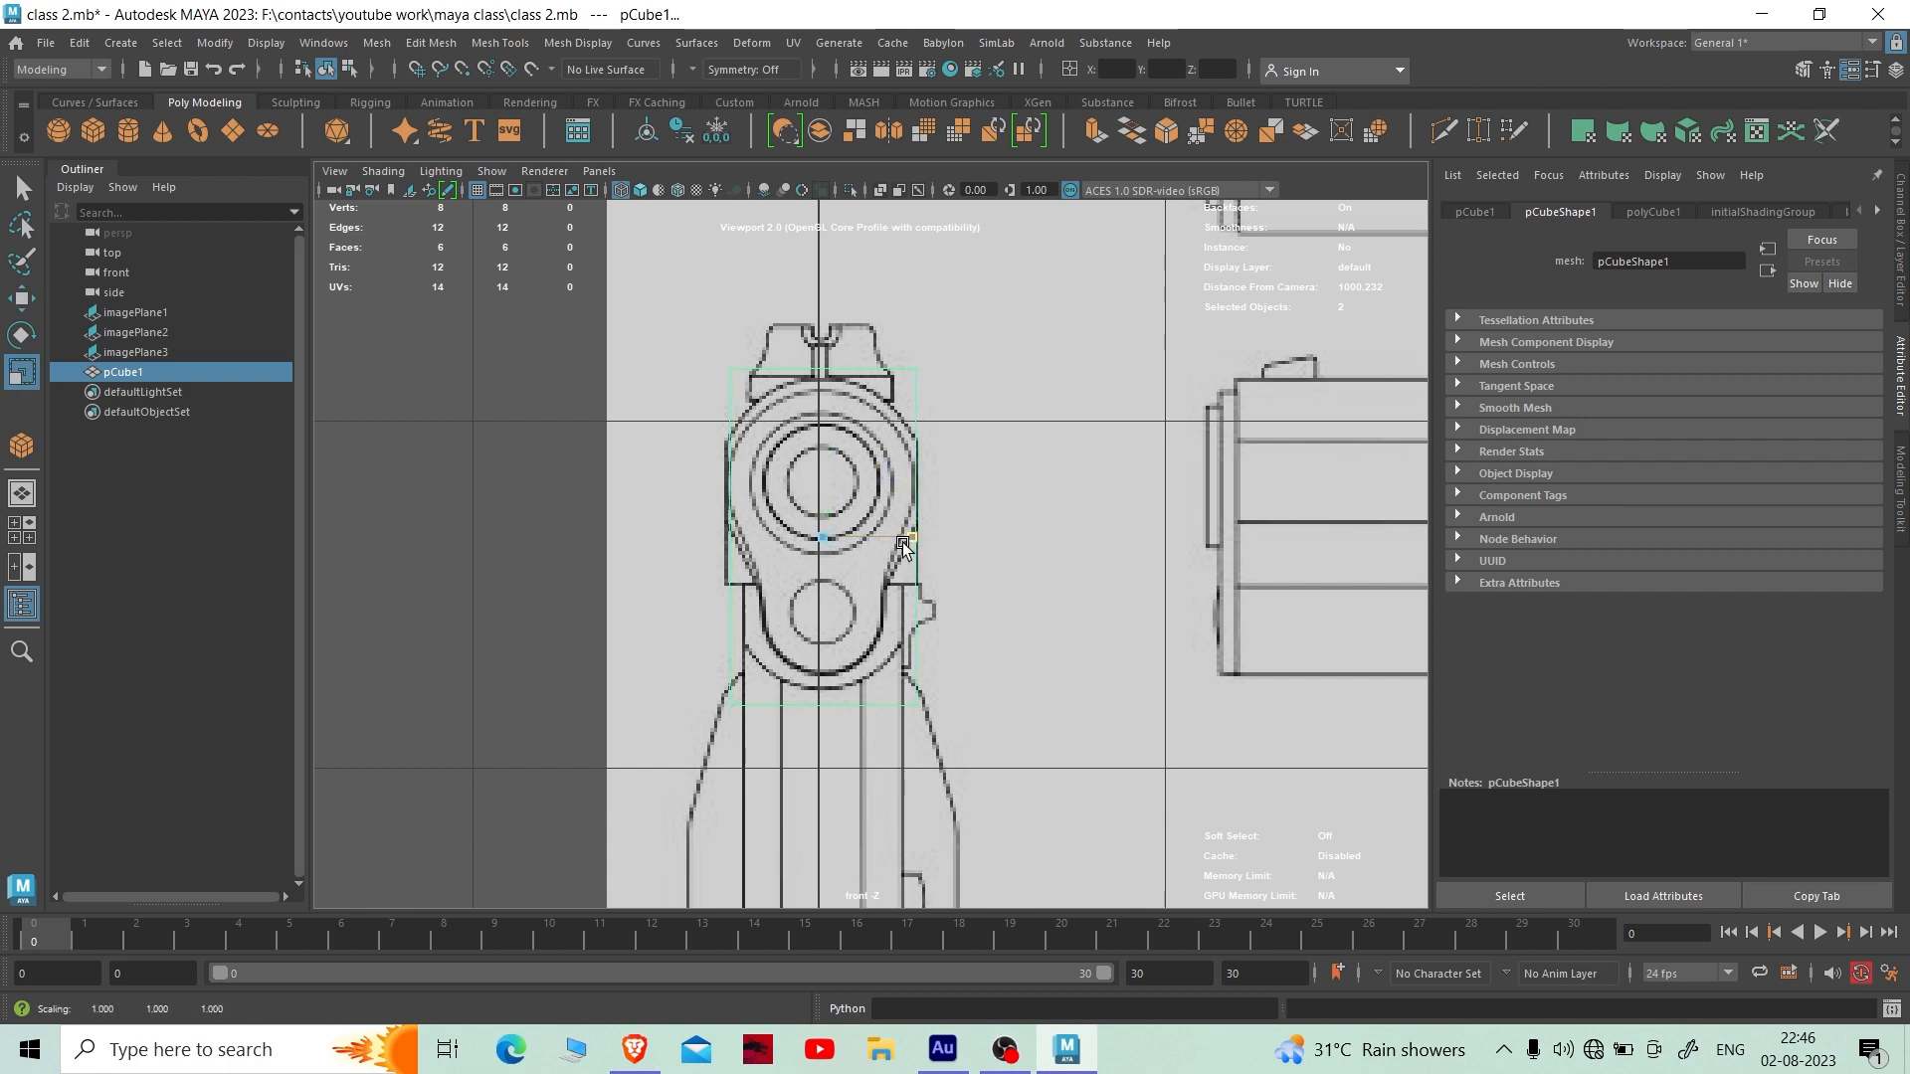
pyautogui.press('w')
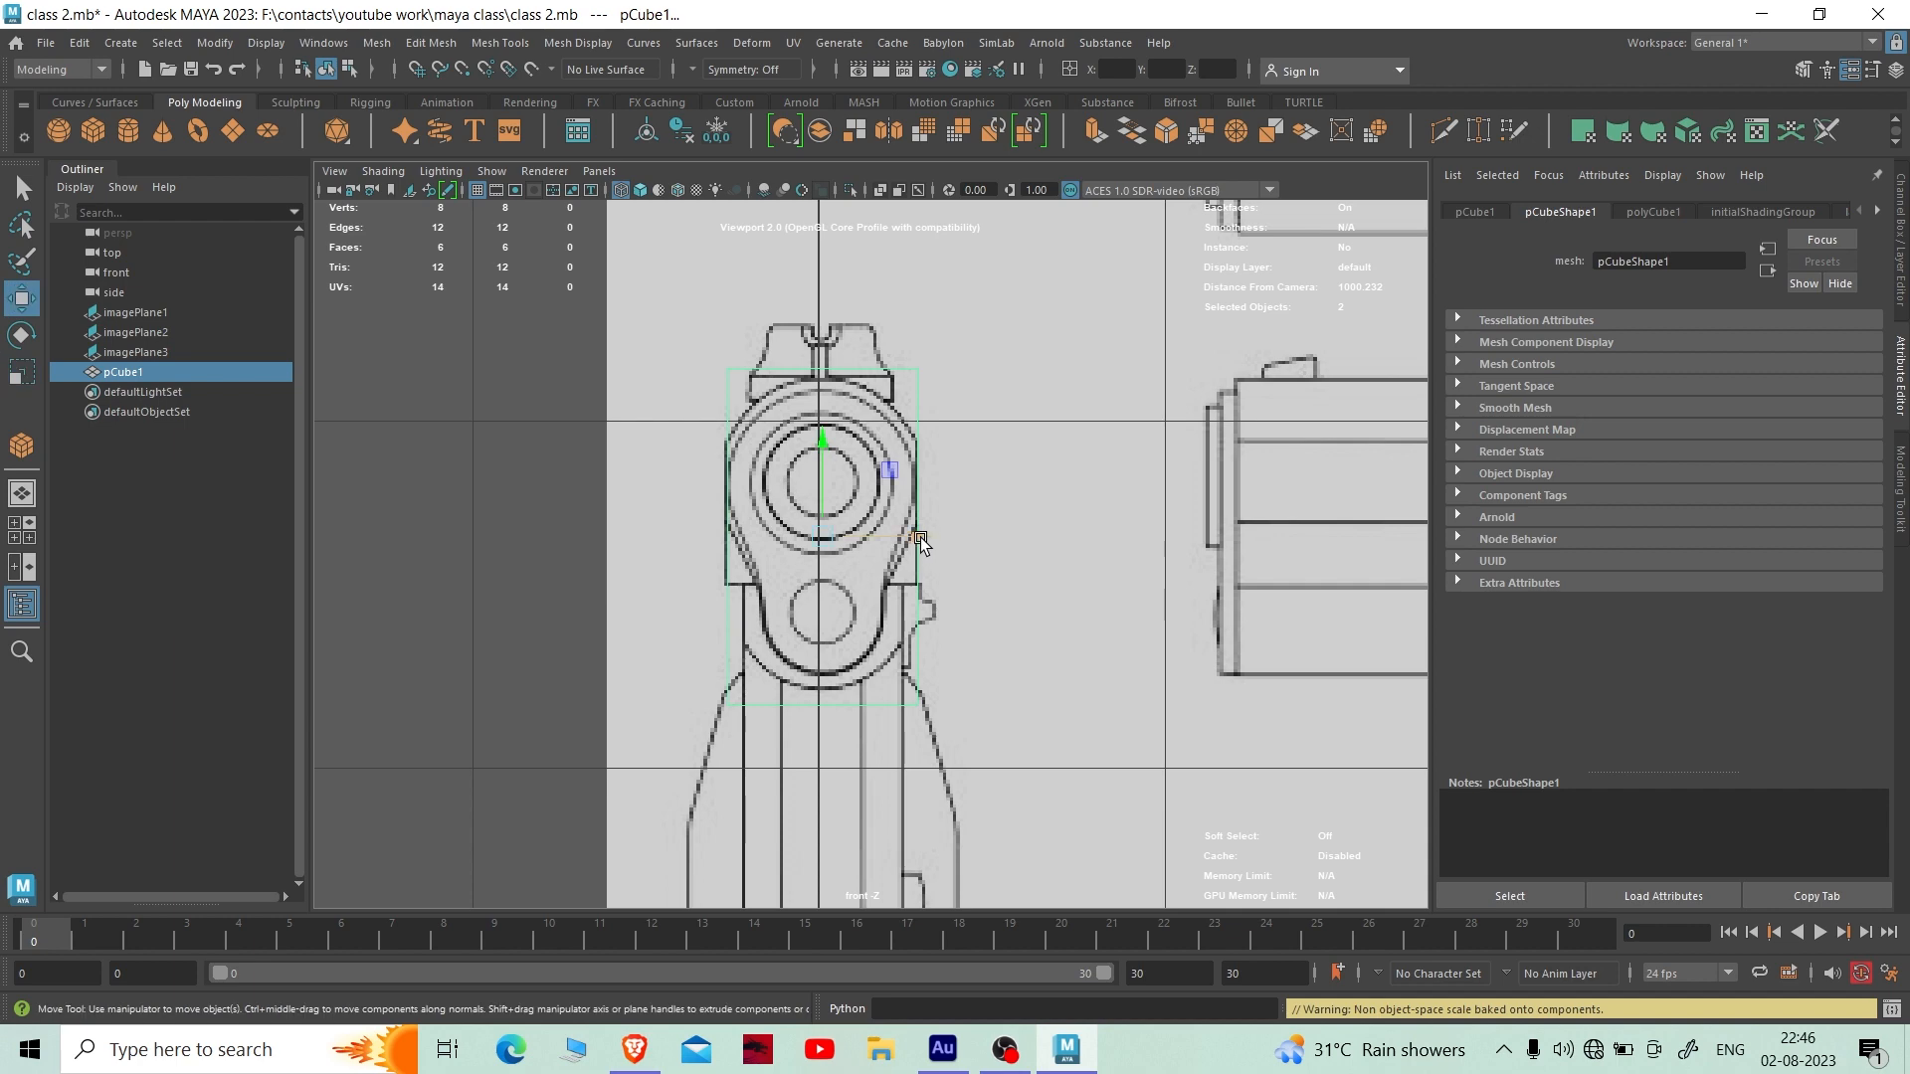
pyautogui.click(921, 540)
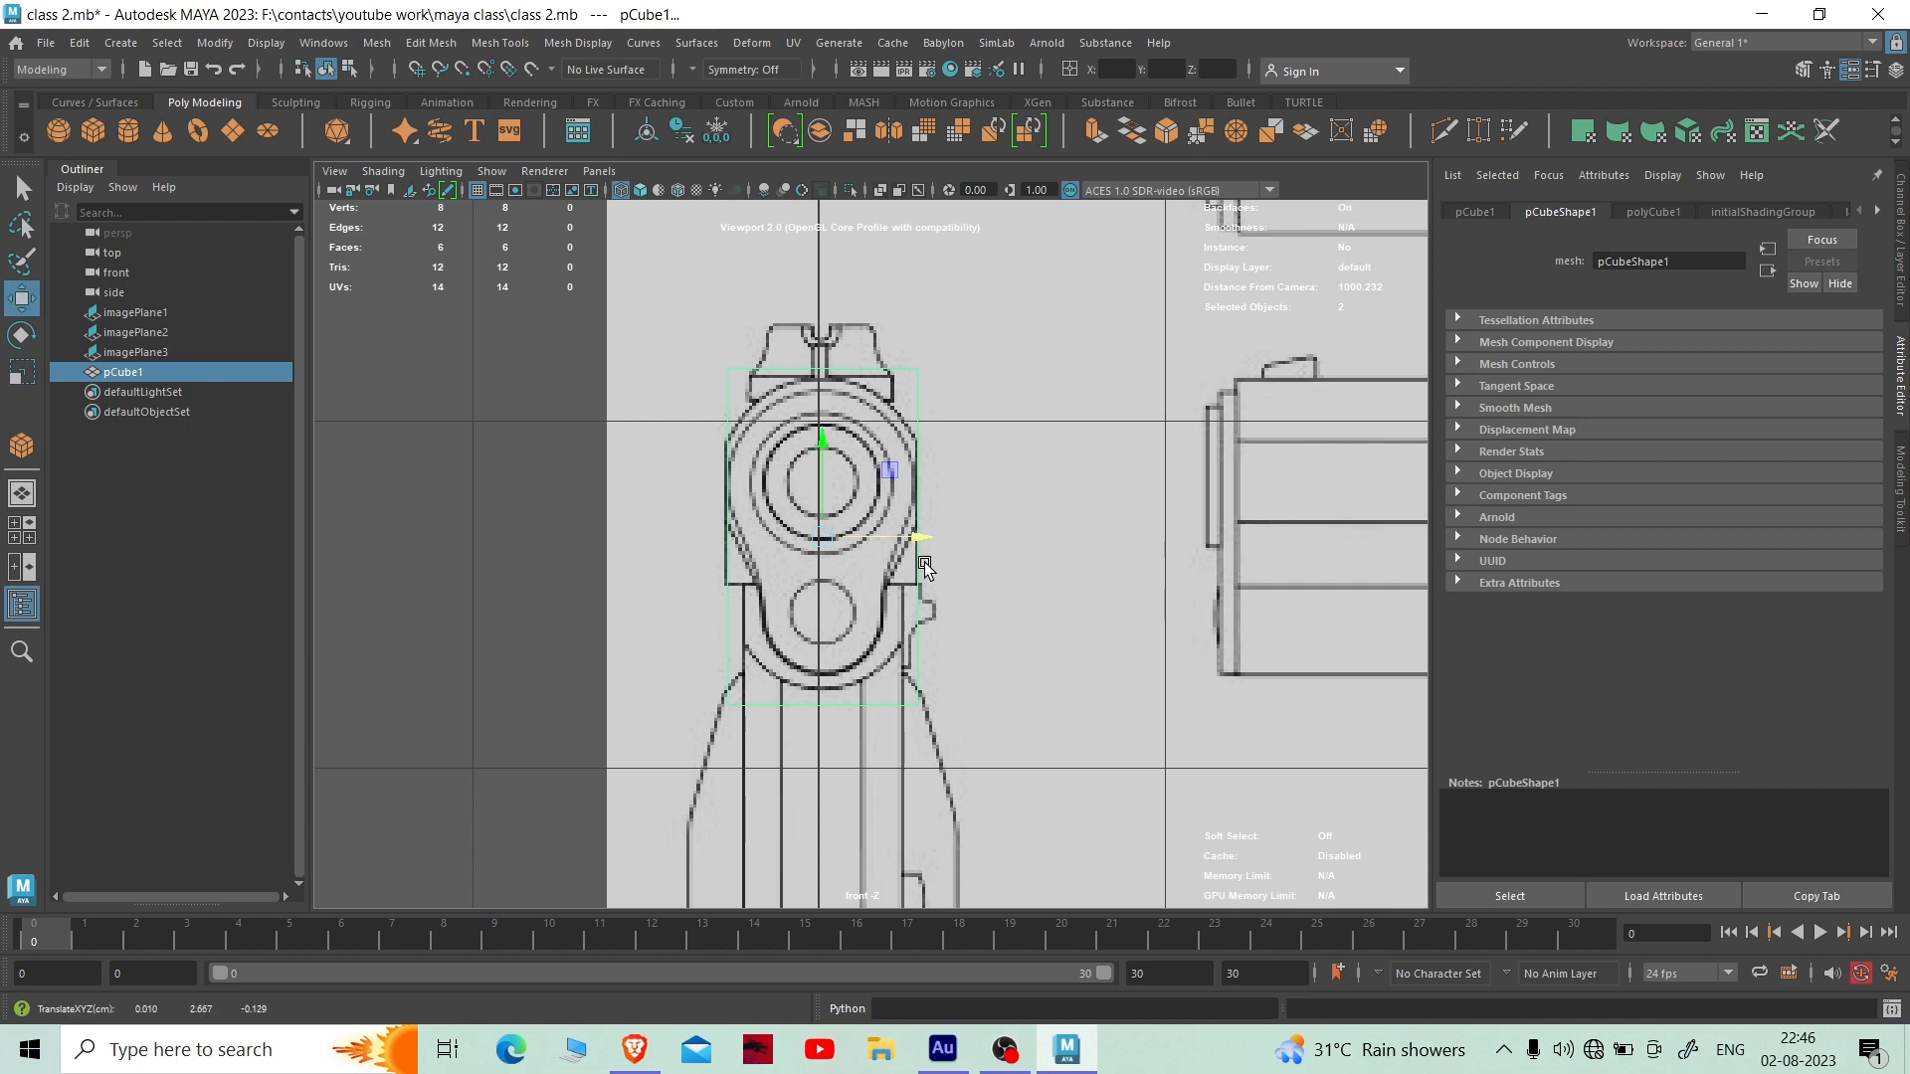
pyautogui.scroll(-3, 920, 582)
pyautogui.scroll(6, 908, 593)
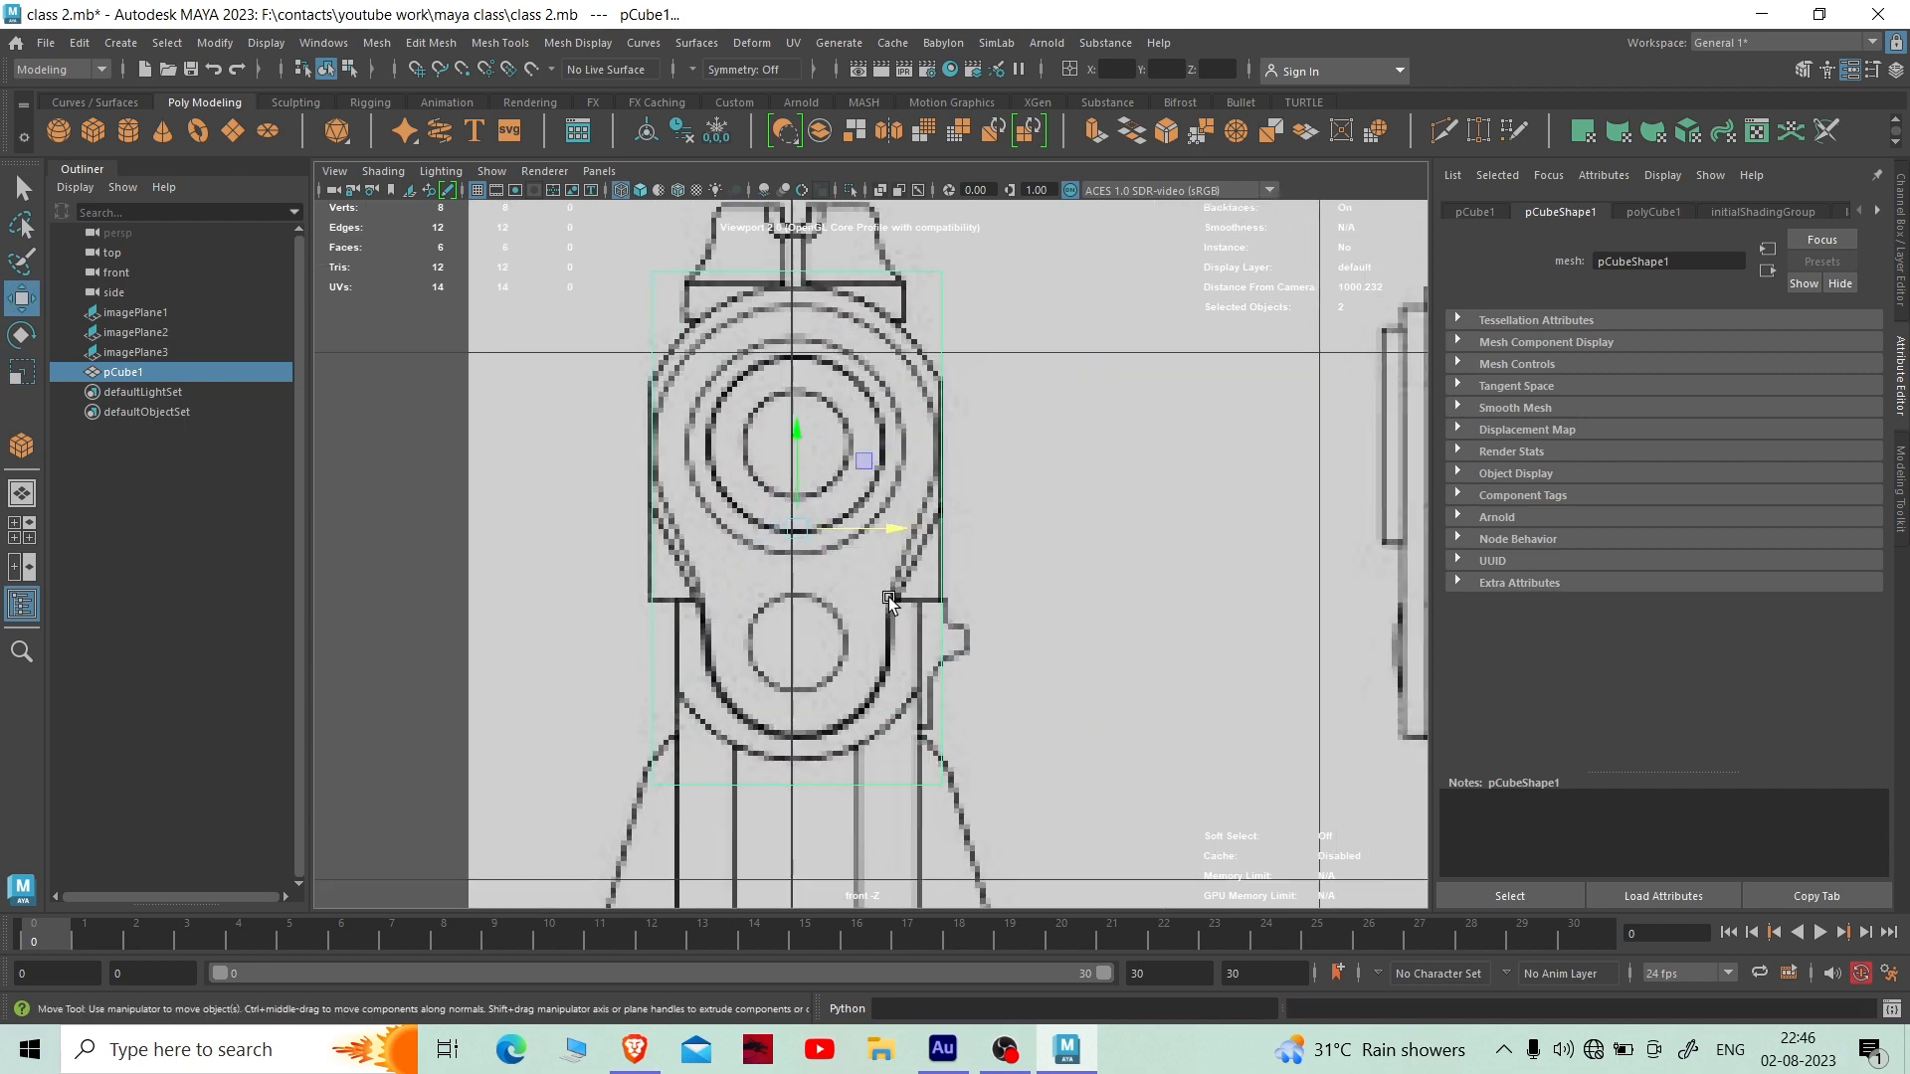
pyautogui.scroll(-5, 895, 607)
pyautogui.scroll(2, 913, 620)
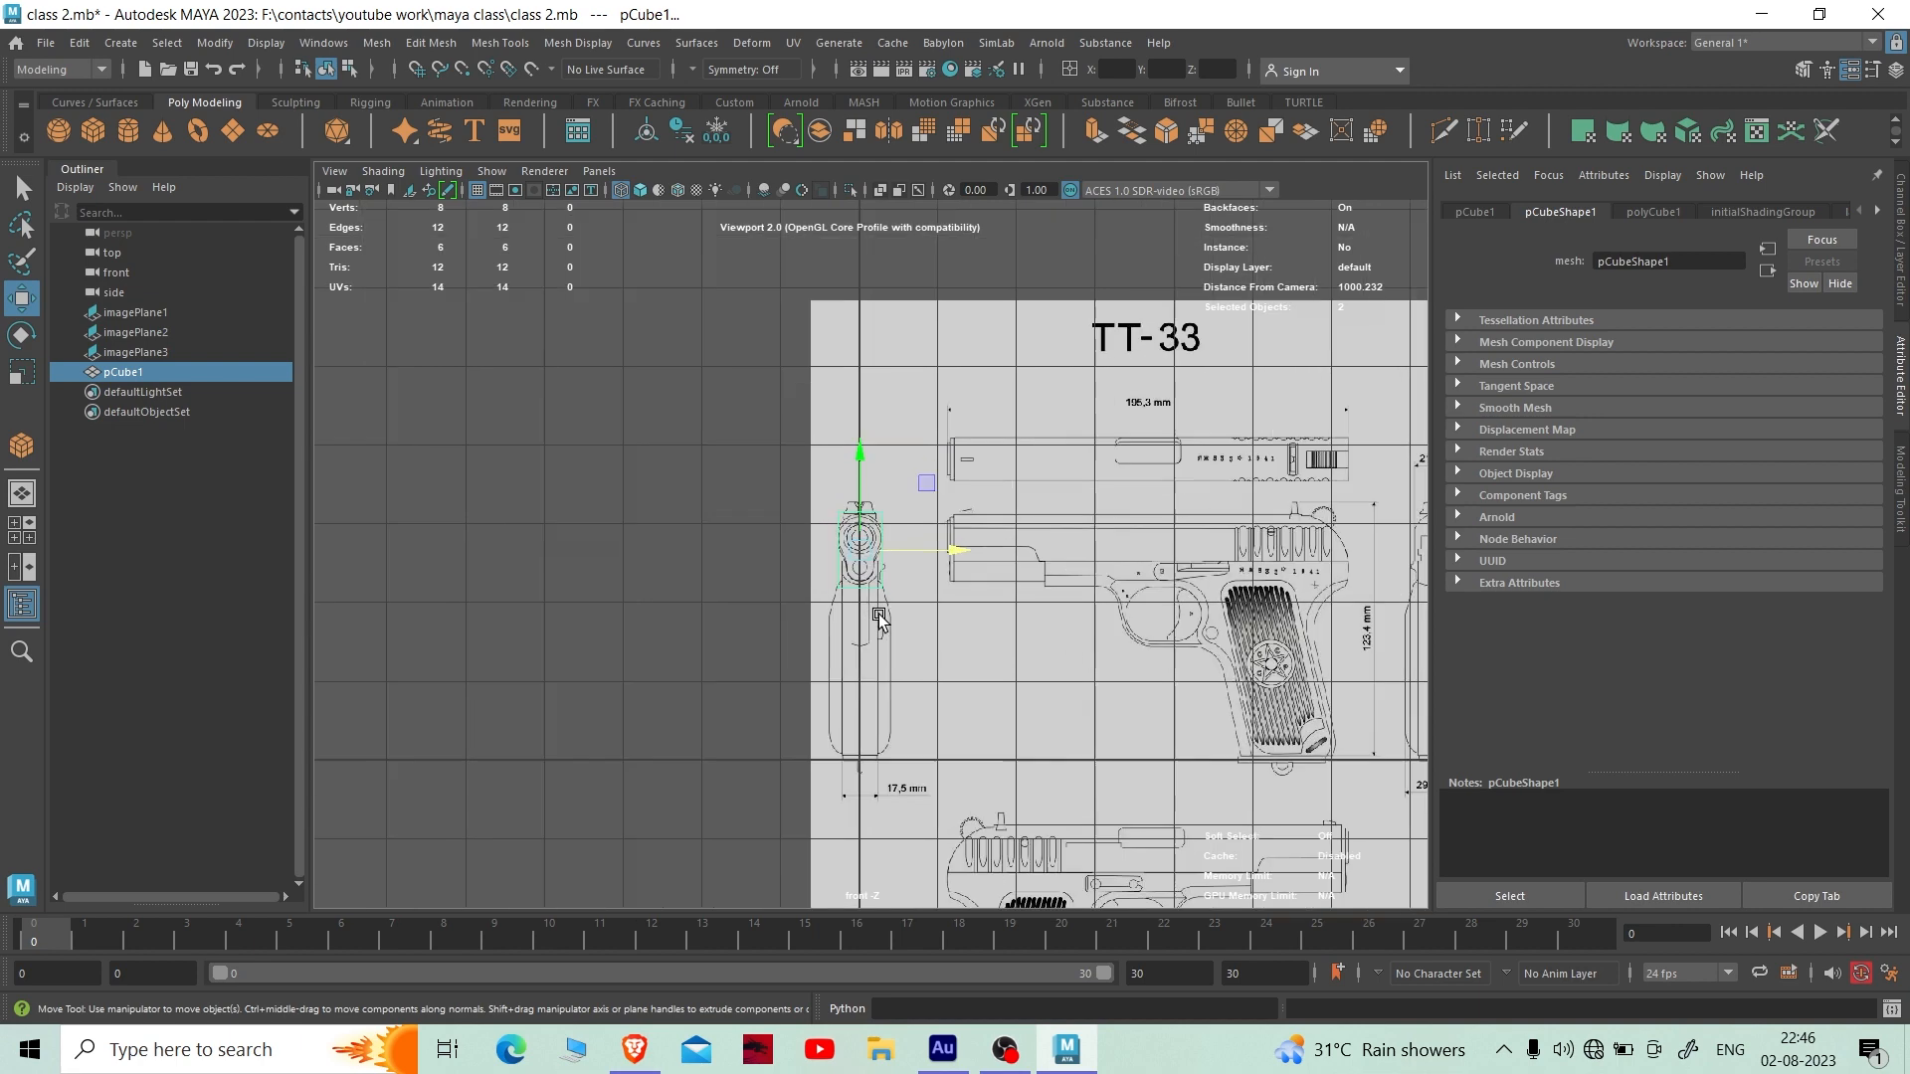
# - Check the cube against the blueprint across the views and deselect it in the front view
pyautogui.press('space')
pyautogui.press('space')
pyautogui.keyDown('alt'); pyautogui.moveTo(636, 525); pyautogui.dragTo(819, 614, button='middle'); pyautogui.keyUp('alt')
pyautogui.scroll(1, 790, 593)
pyautogui.press('space')
pyautogui.press('space')
pyautogui.scroll(6, 845, 553)
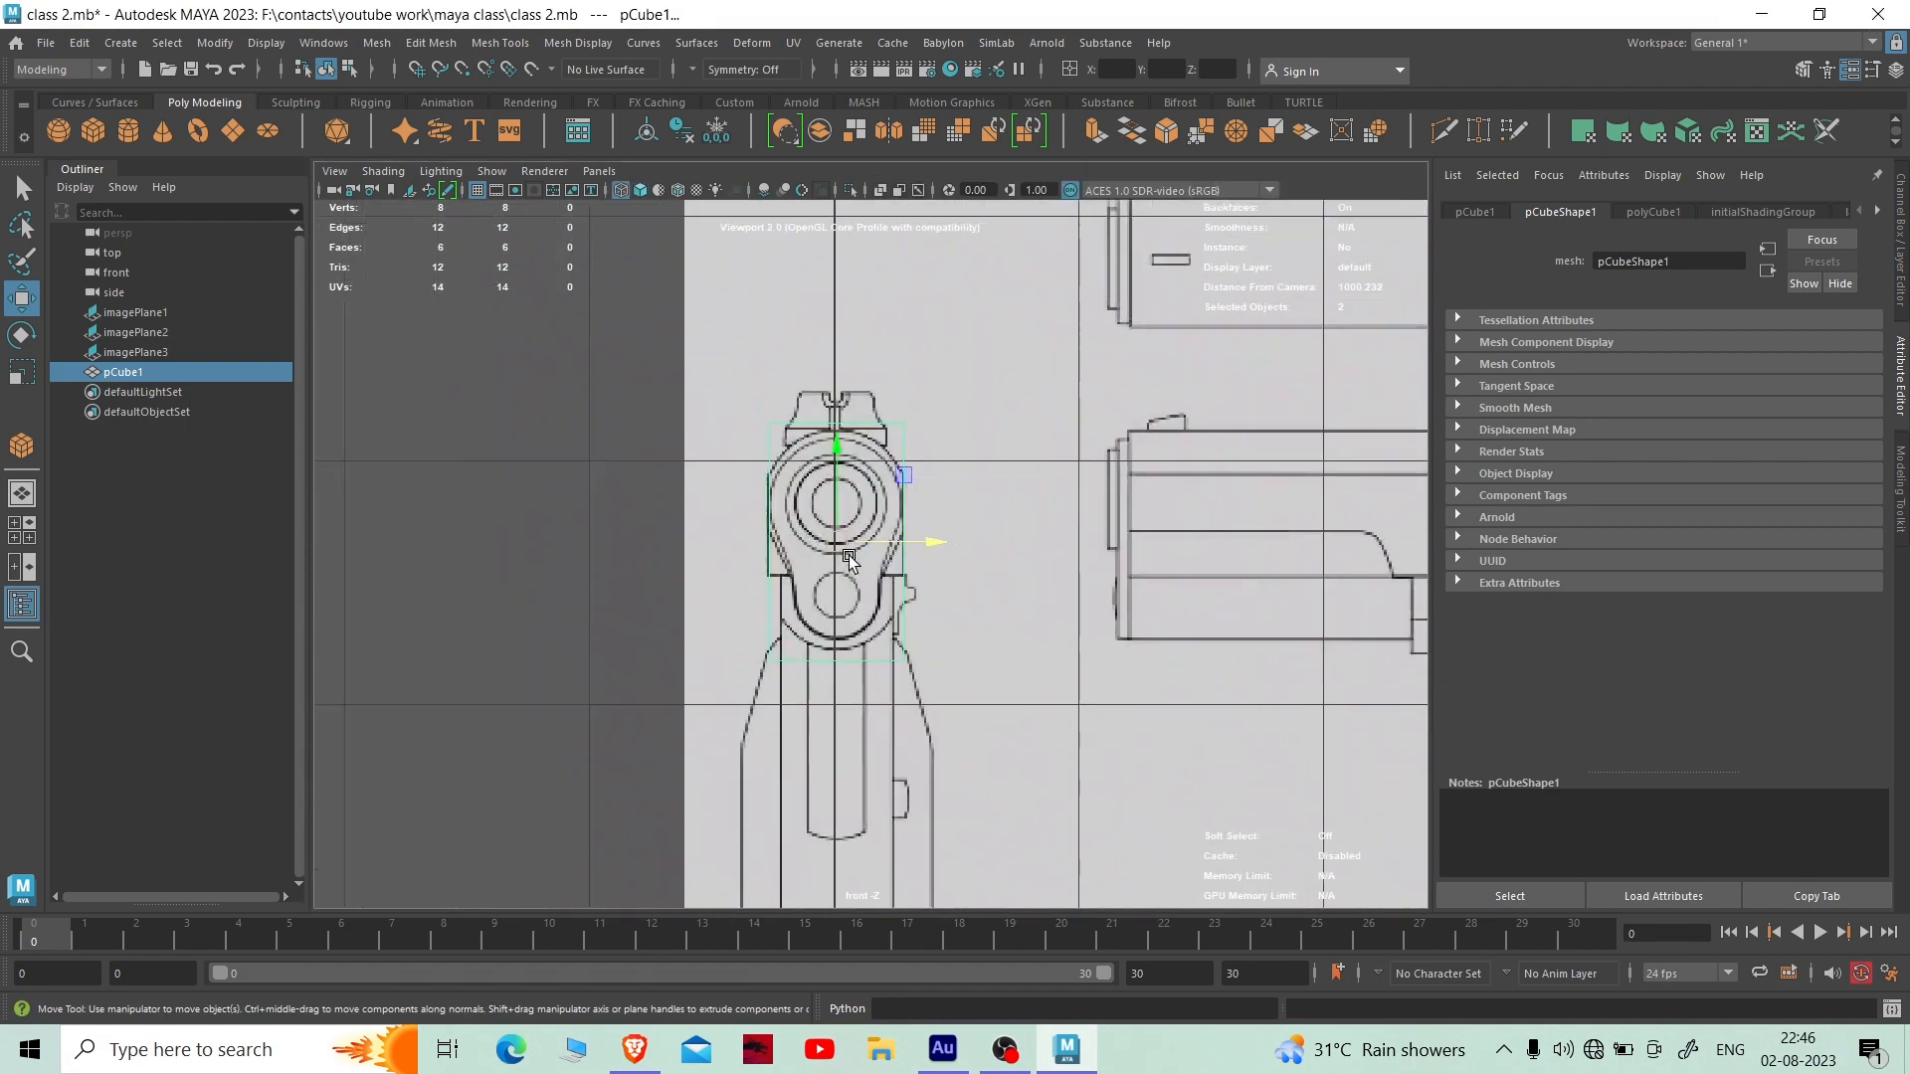
pyautogui.moveTo(1210, 362); pyautogui.dragTo(1002, 366, button='right')
pyautogui.scroll(-8, 940, 403)
pyautogui.click(664, 480)
pyautogui.scroll(3, 853, 568)
pyautogui.scroll(3, 853, 570)
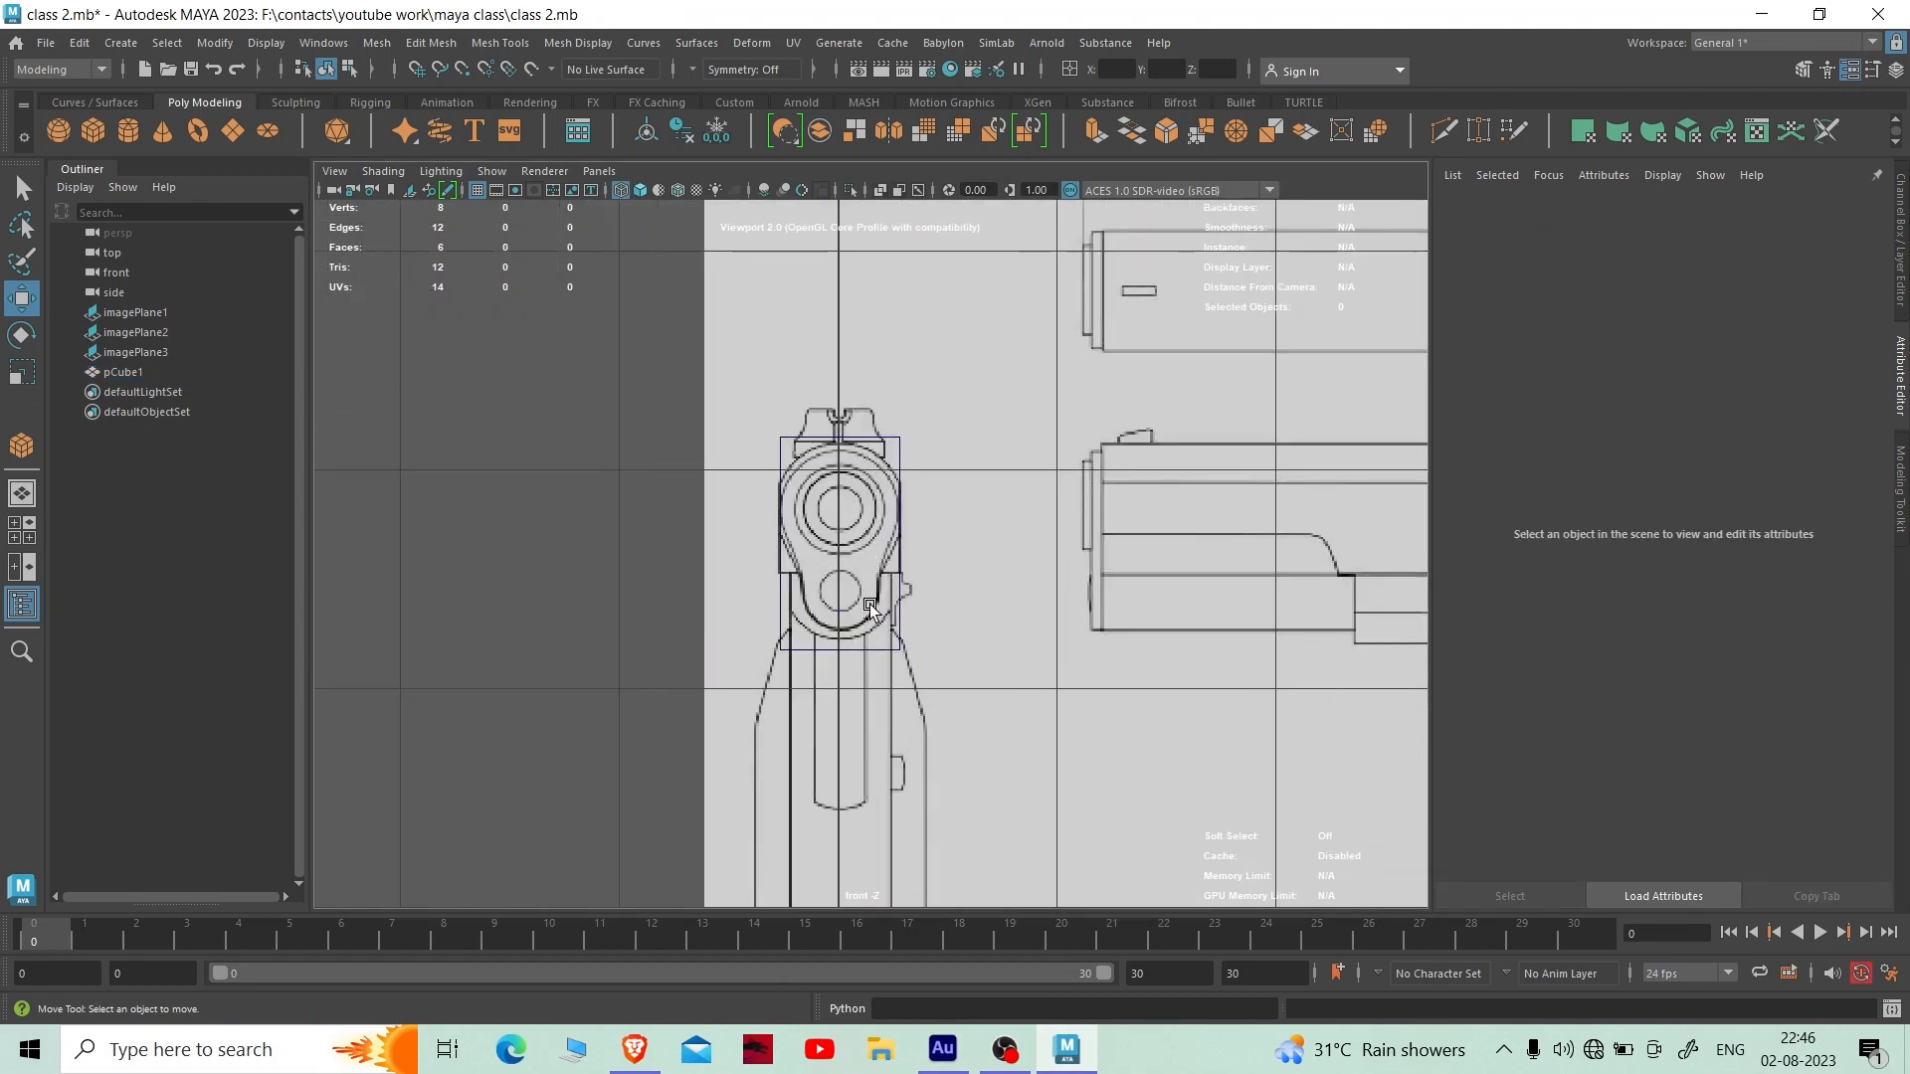
# - In the front view, select imagePlane1 and move it vertically to about Y 0.699, aligning the grip base with the ground line
pyautogui.click(890, 653)
pyautogui.press('f')
pyautogui.scroll(3, 845, 448)
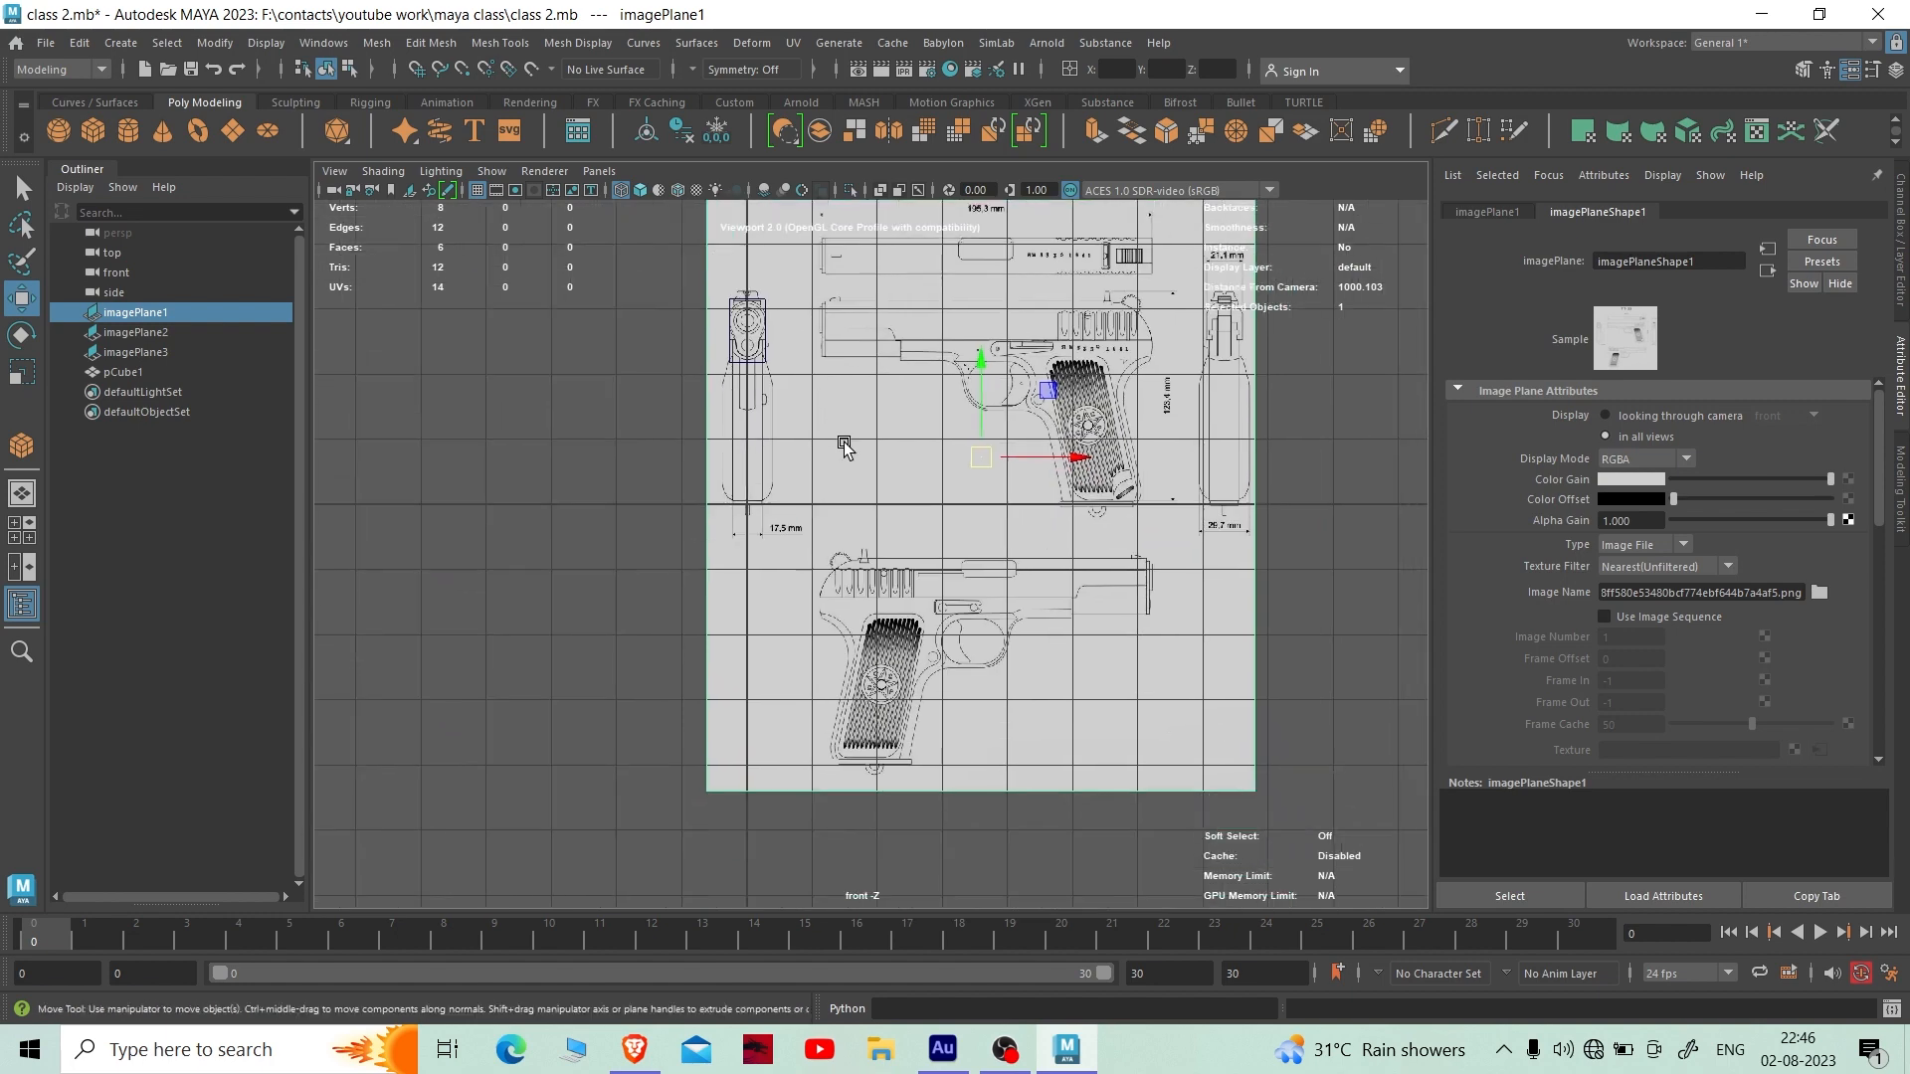
pyautogui.scroll(2, 929, 528)
pyautogui.keyDown('alt'); pyautogui.moveTo(929, 528); pyautogui.dragTo(1060, 719, button='middle'); pyautogui.keyUp('alt')
pyautogui.scroll(2, 1025, 603)
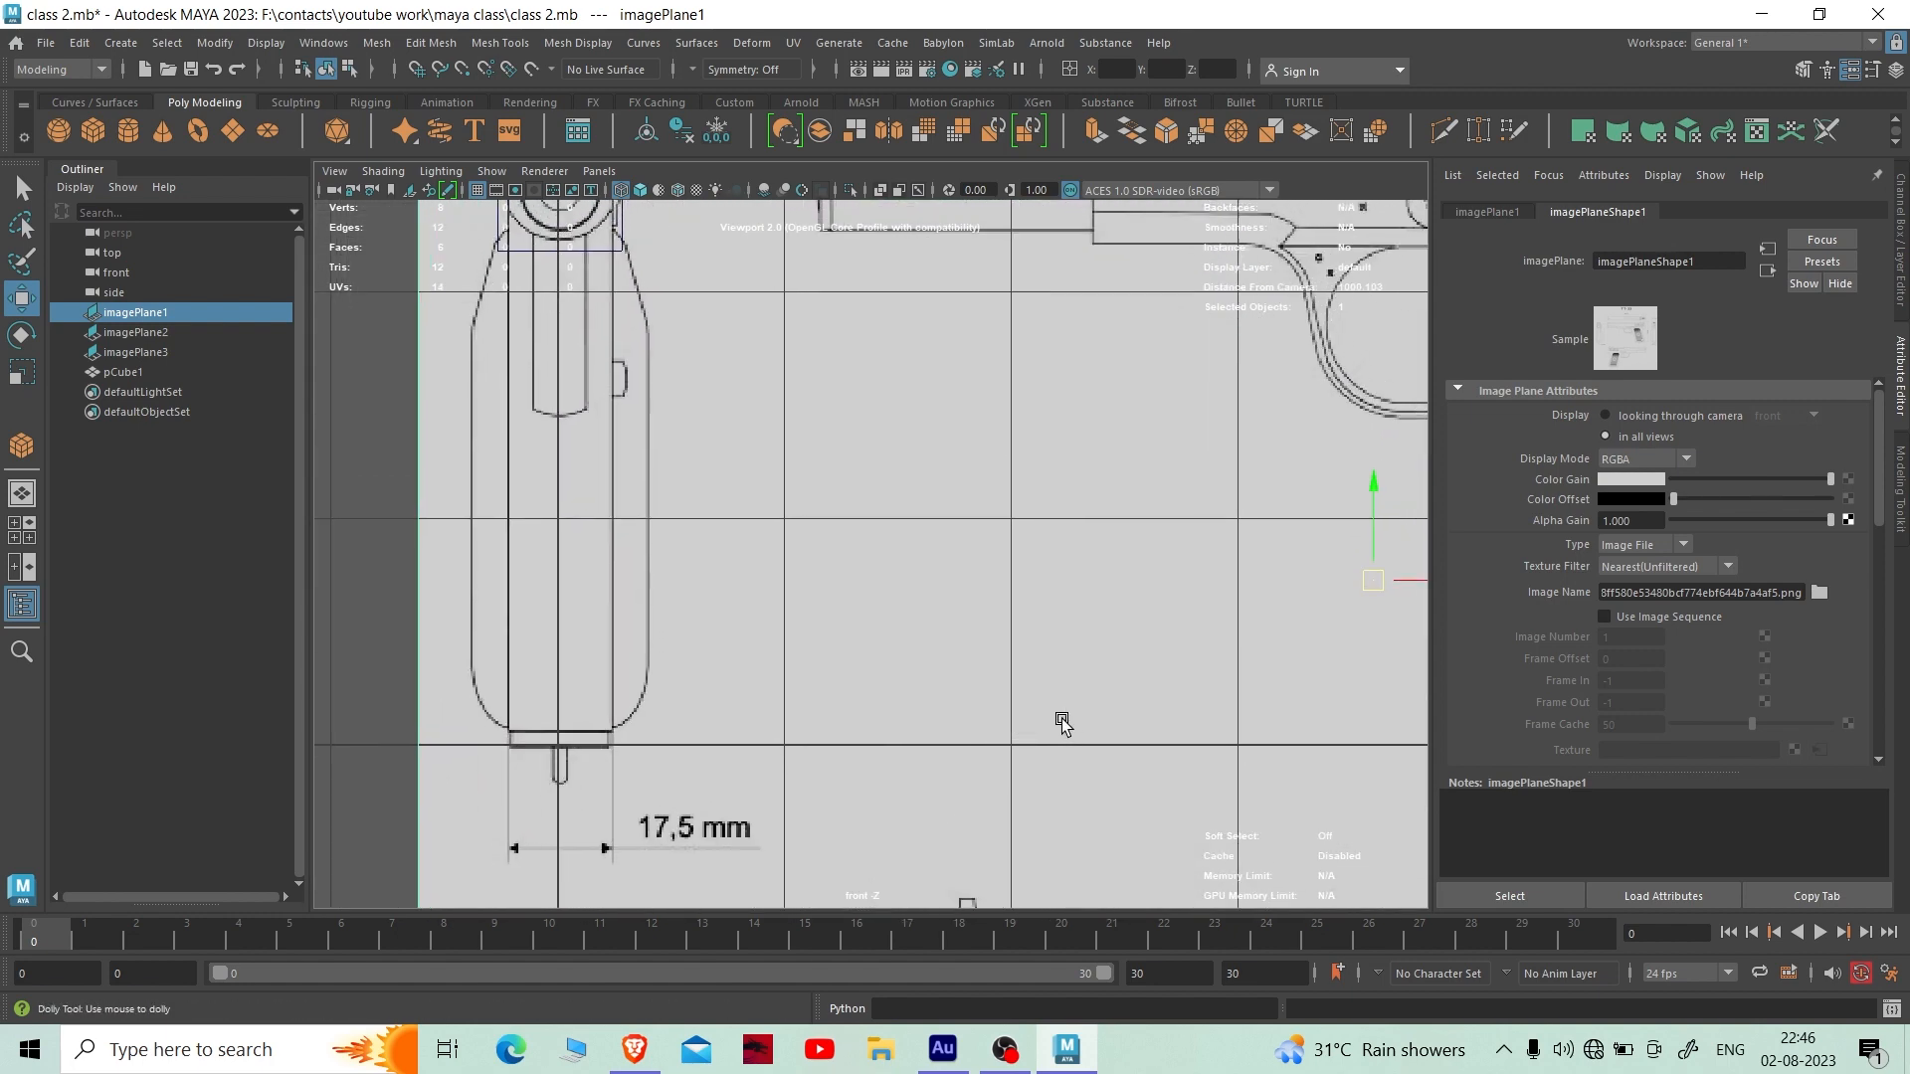
pyautogui.scroll(-1, 1049, 718)
pyautogui.scroll(1, 1049, 718)
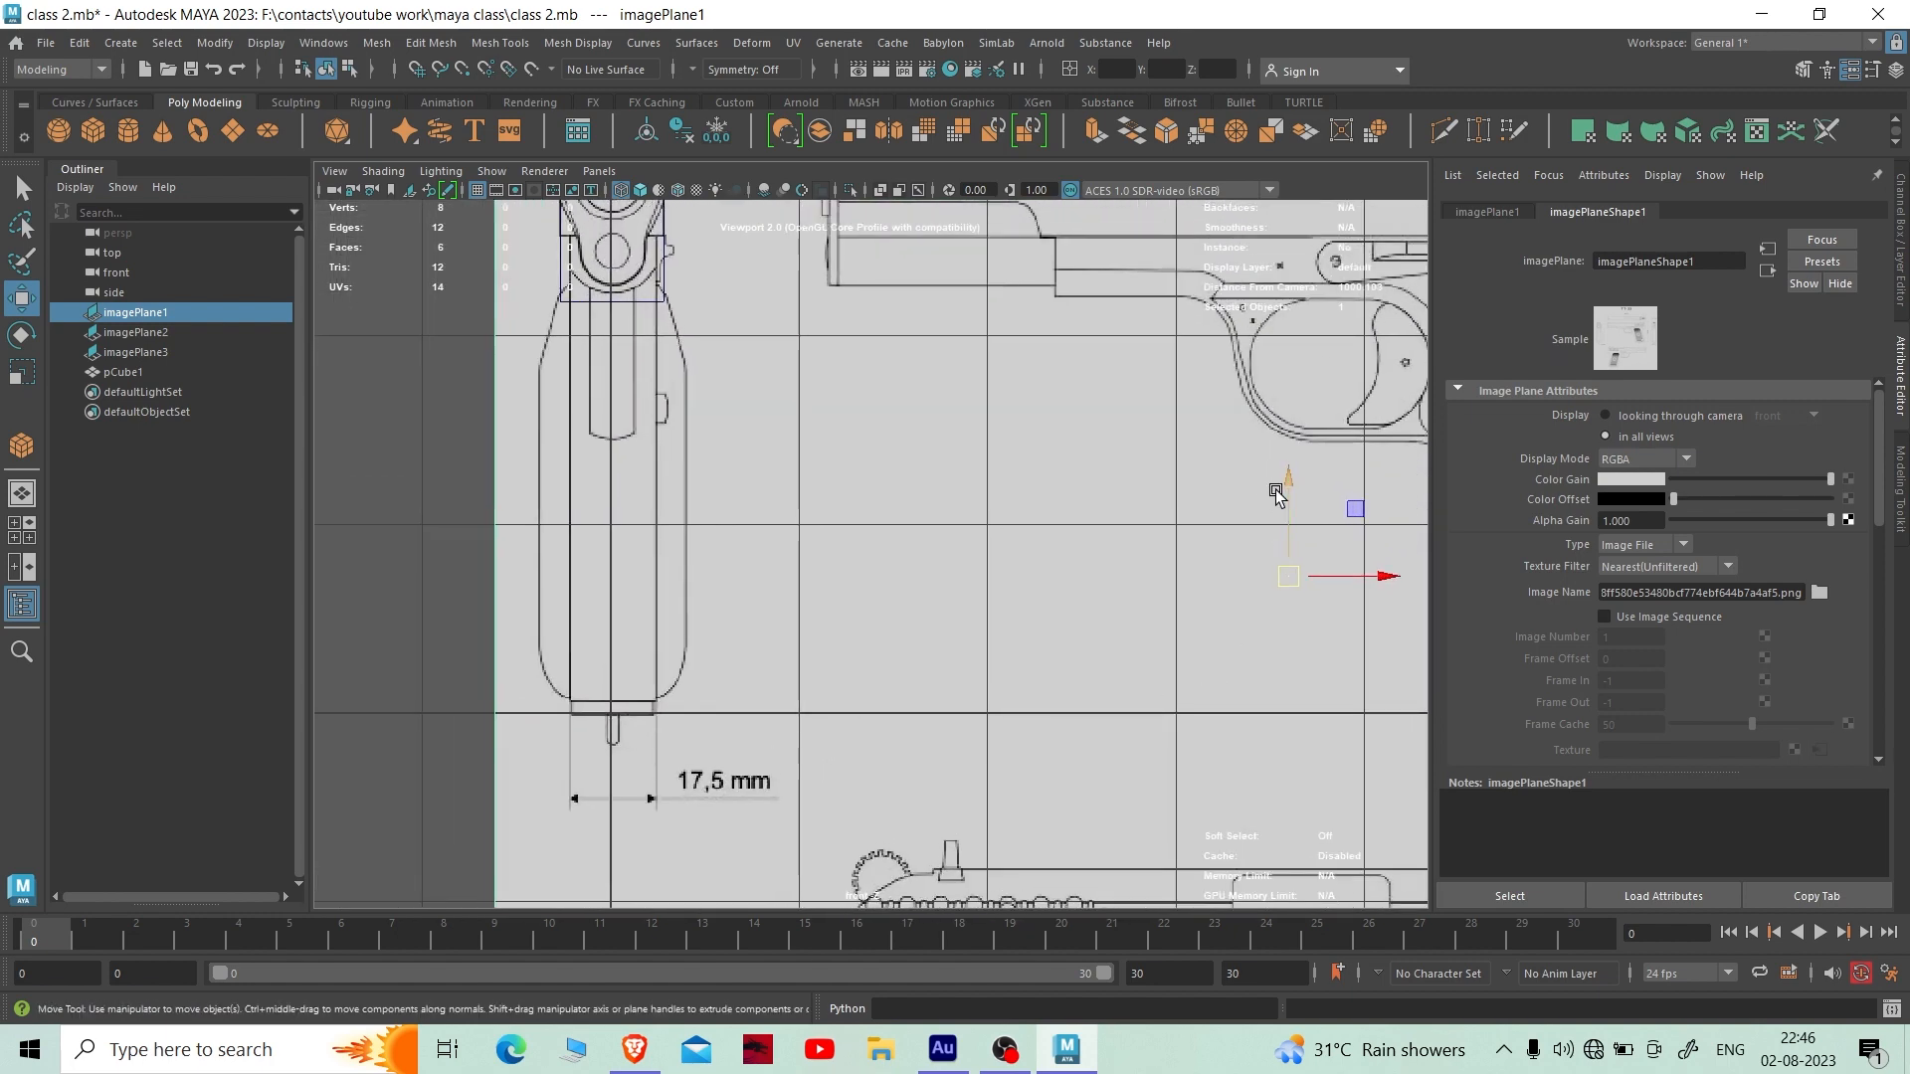
pyautogui.moveTo(1276, 493)
pyautogui.mouseDown()
pyautogui.moveTo(1280, 450)
pyautogui.moveTo(1290, 492)
pyautogui.mouseUp()
pyautogui.click(1246, 523)
pyautogui.click(1275, 482)
pyautogui.scroll(1, 1290, 492)
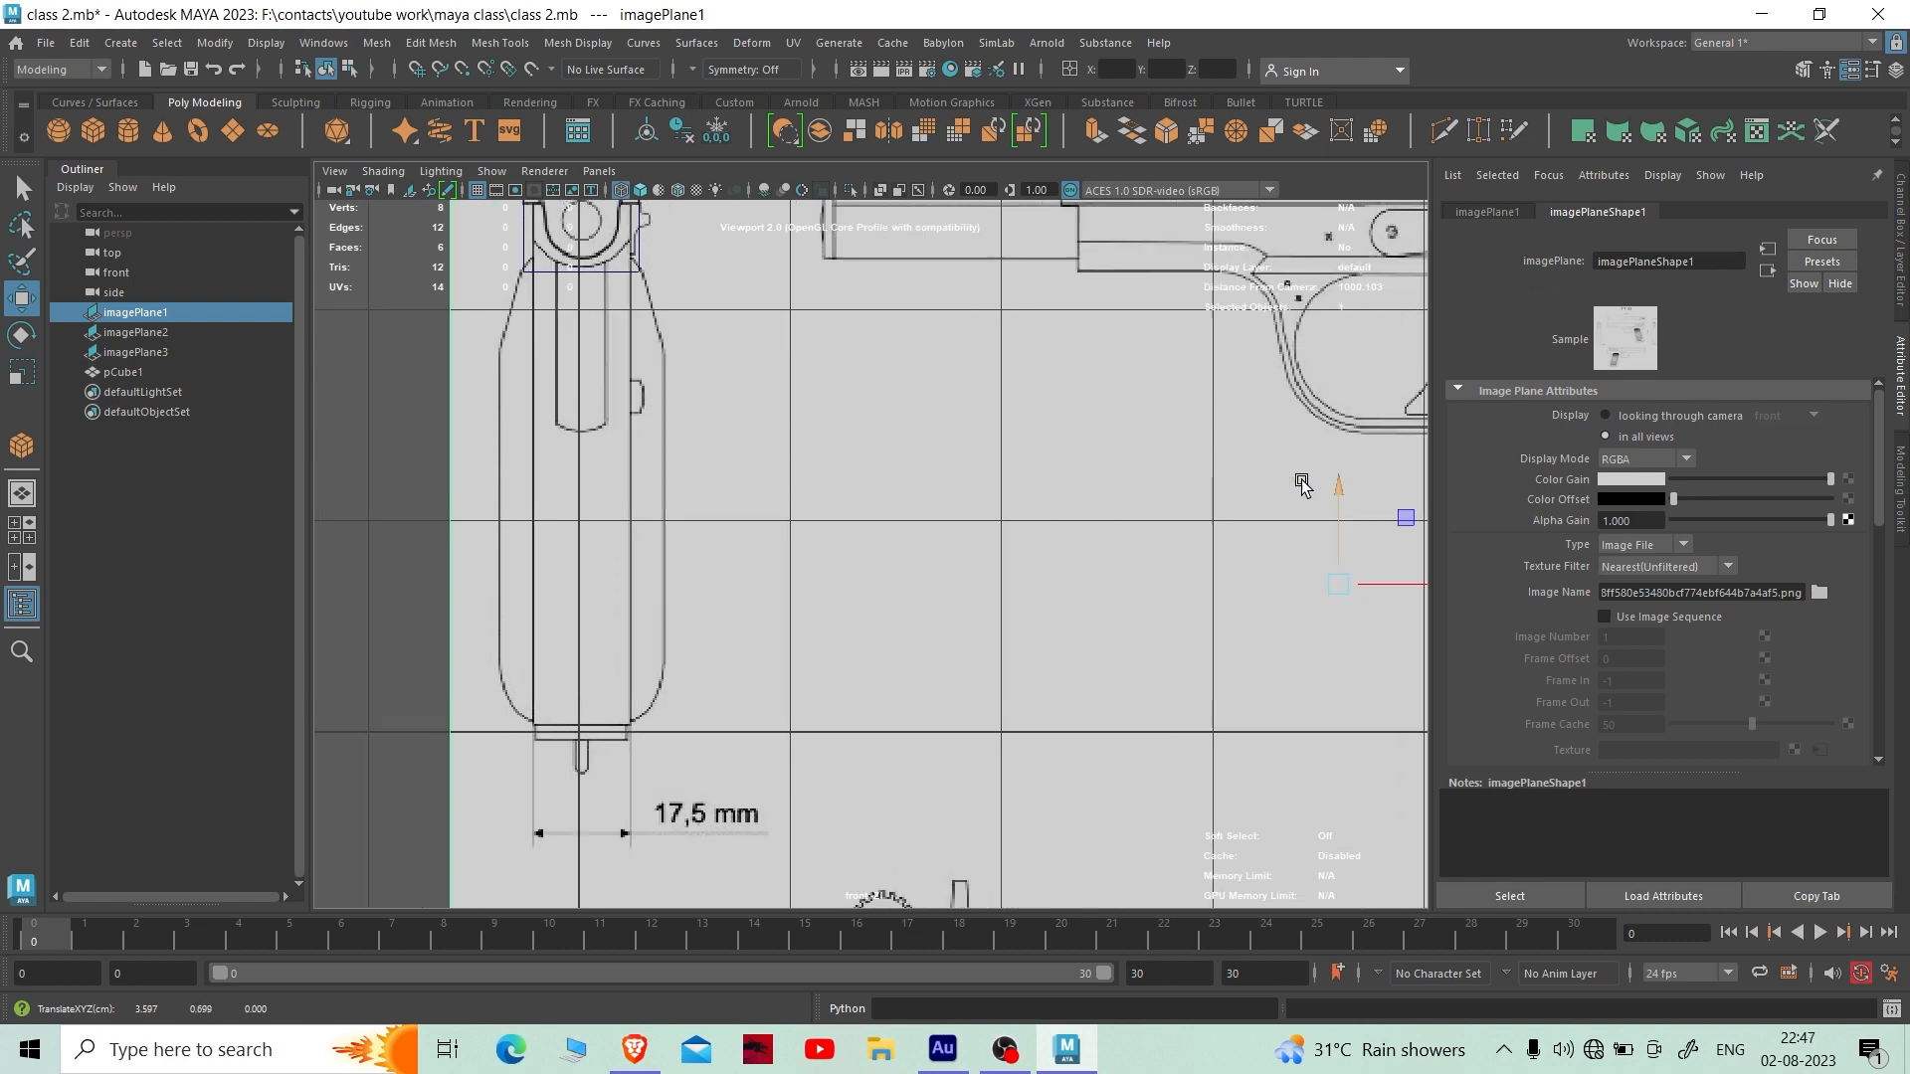
# - Lower imagePlane1 slightly at the grip base and compare the muzzle drawing with the cube's top and sides
pyautogui.scroll(-3, 1083, 590)
pyautogui.scroll(5, 1155, 636)
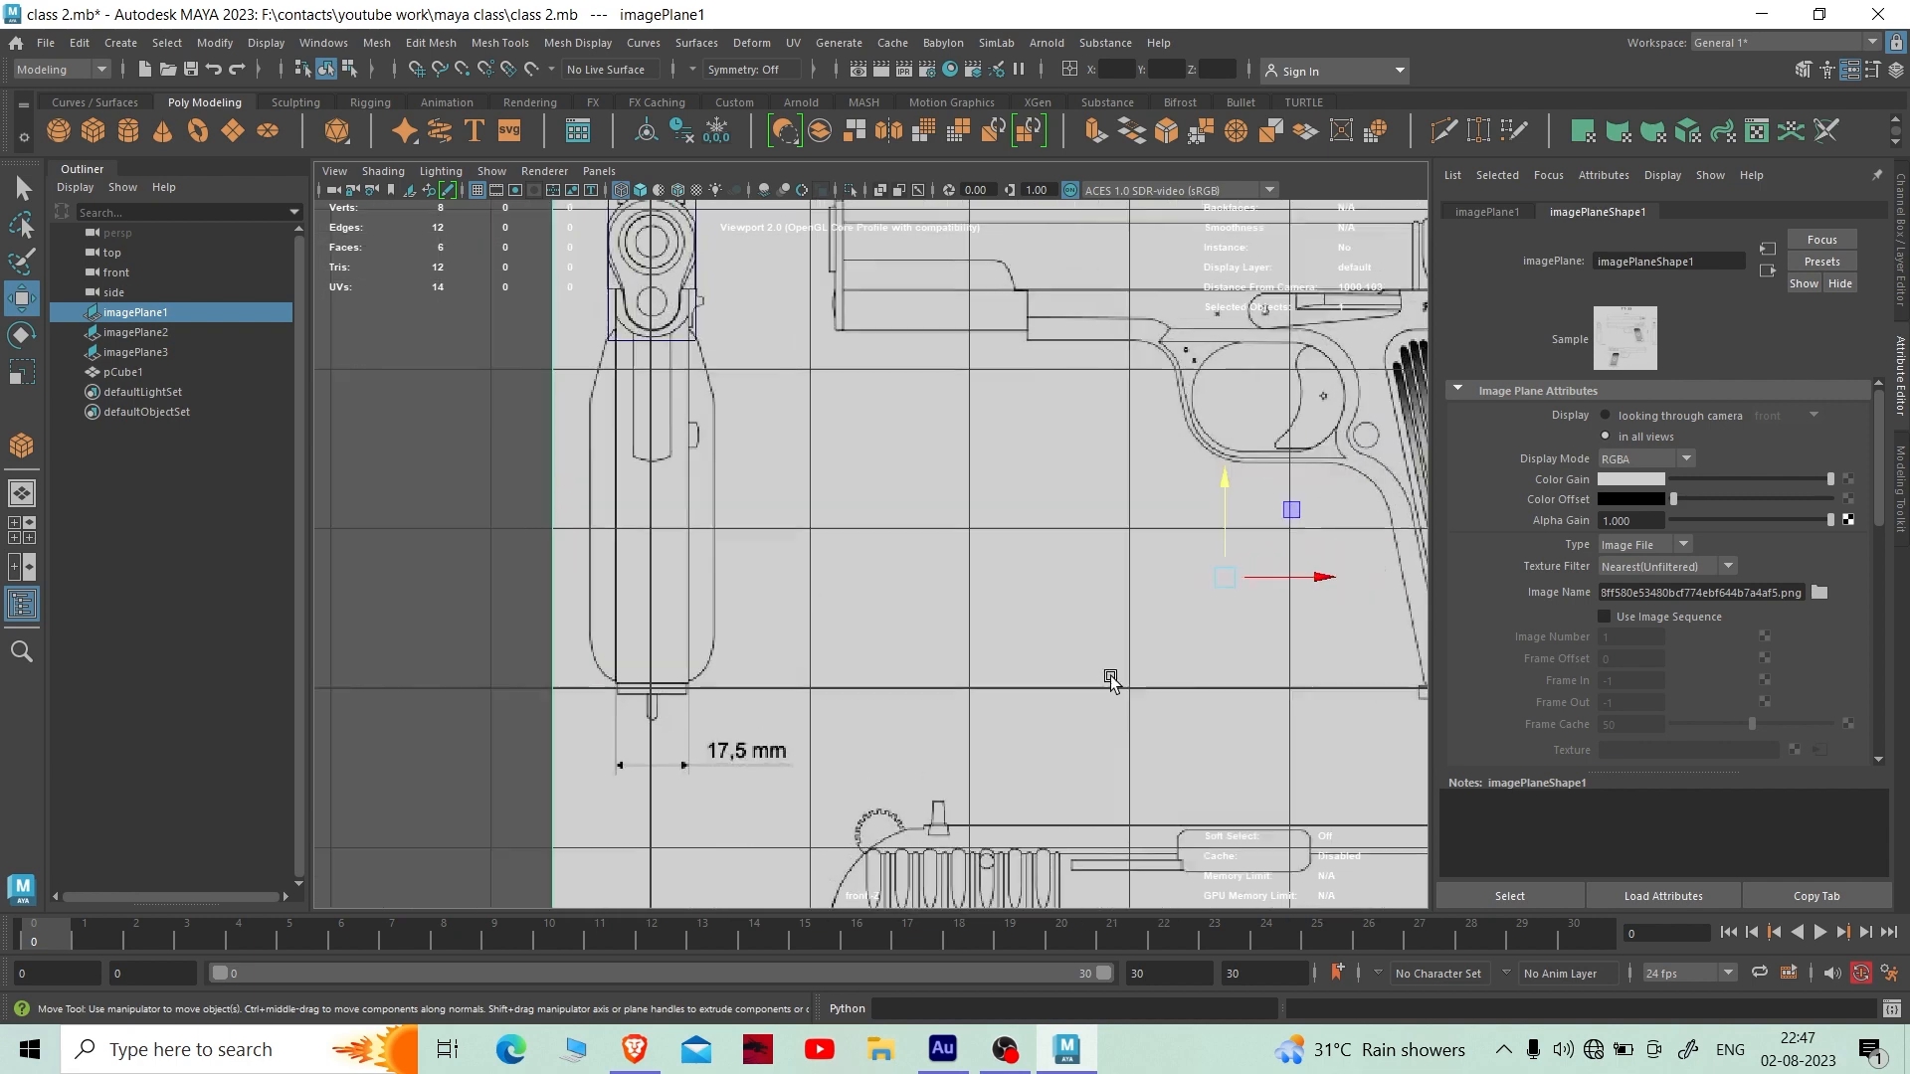
pyautogui.scroll(-1, 1053, 661)
pyautogui.scroll(2, 1054, 666)
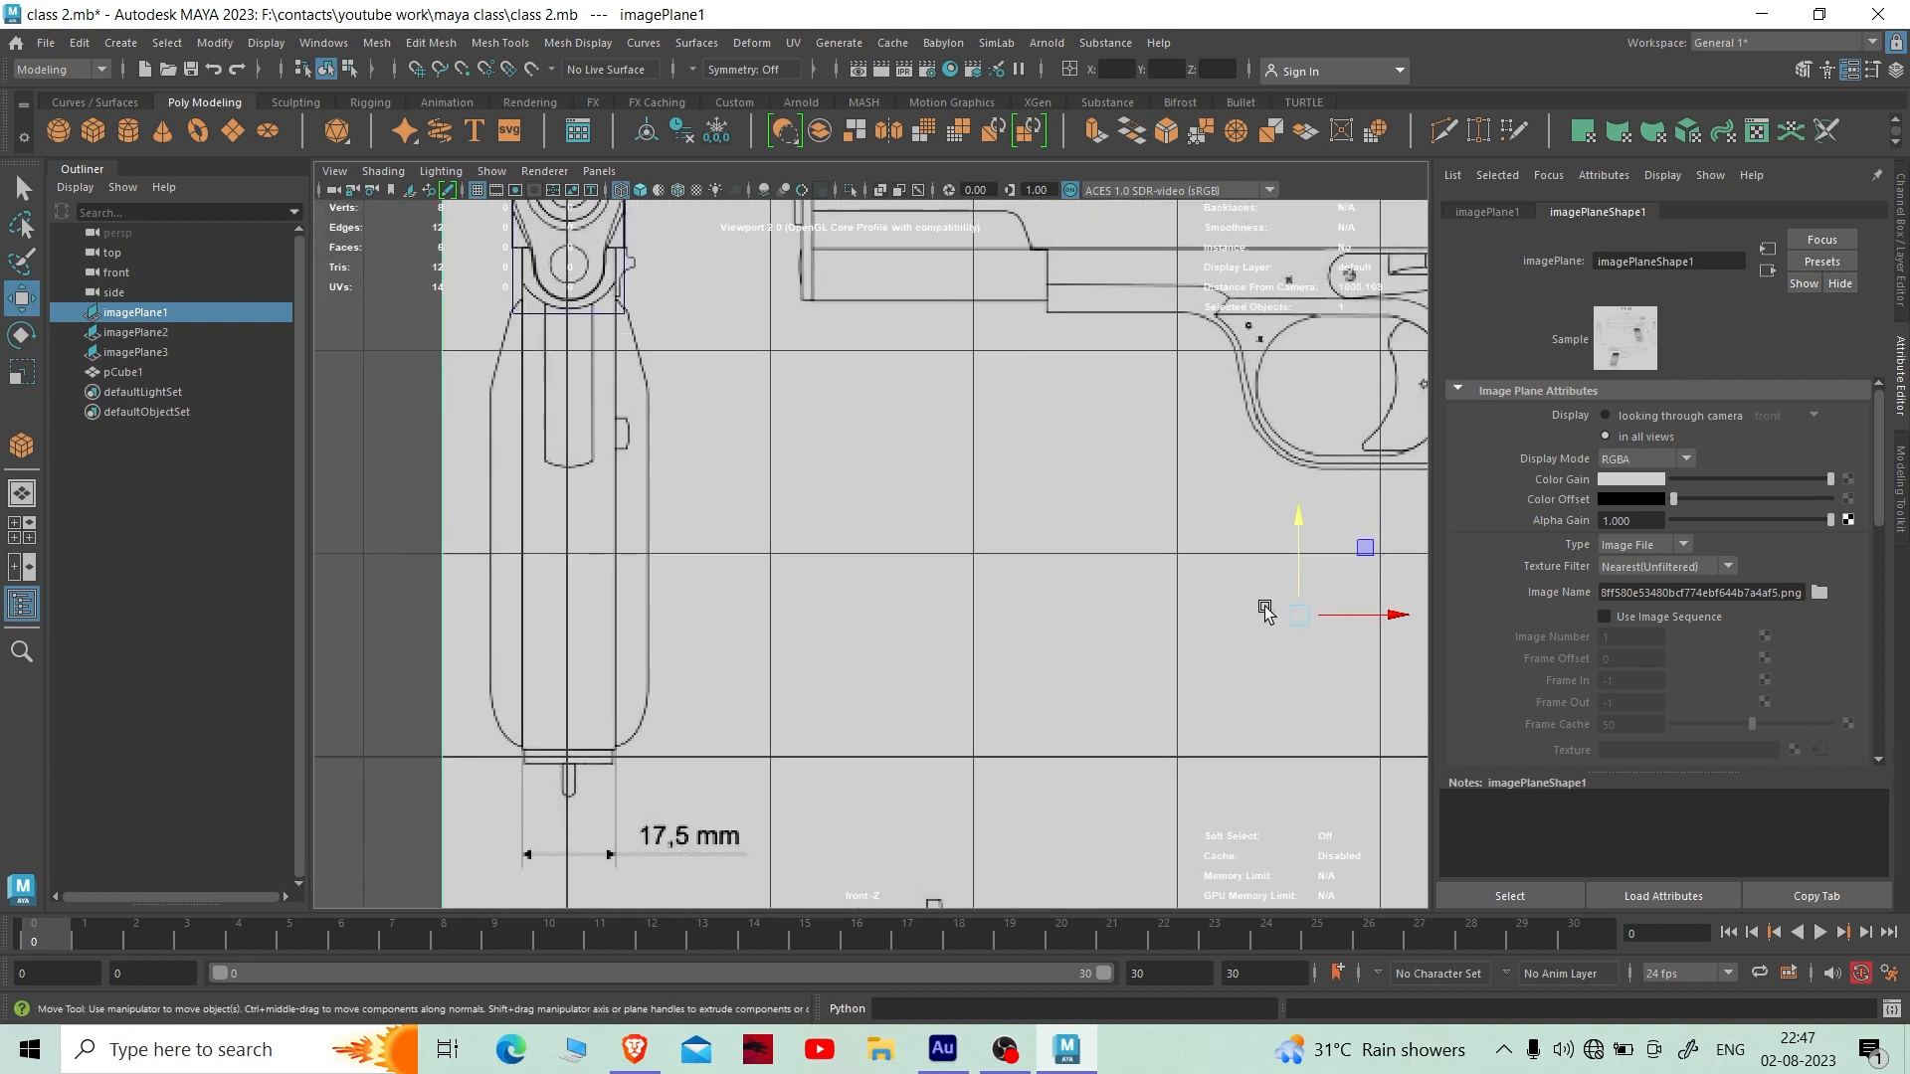
pyautogui.moveTo(1299, 519); pyautogui.dragTo(1297, 525)
pyautogui.keyDown('alt'); pyautogui.moveTo(716, 361); pyautogui.dragTo(928, 682, button='middle'); pyautogui.keyUp('alt')
pyautogui.scroll(4, 792, 479)
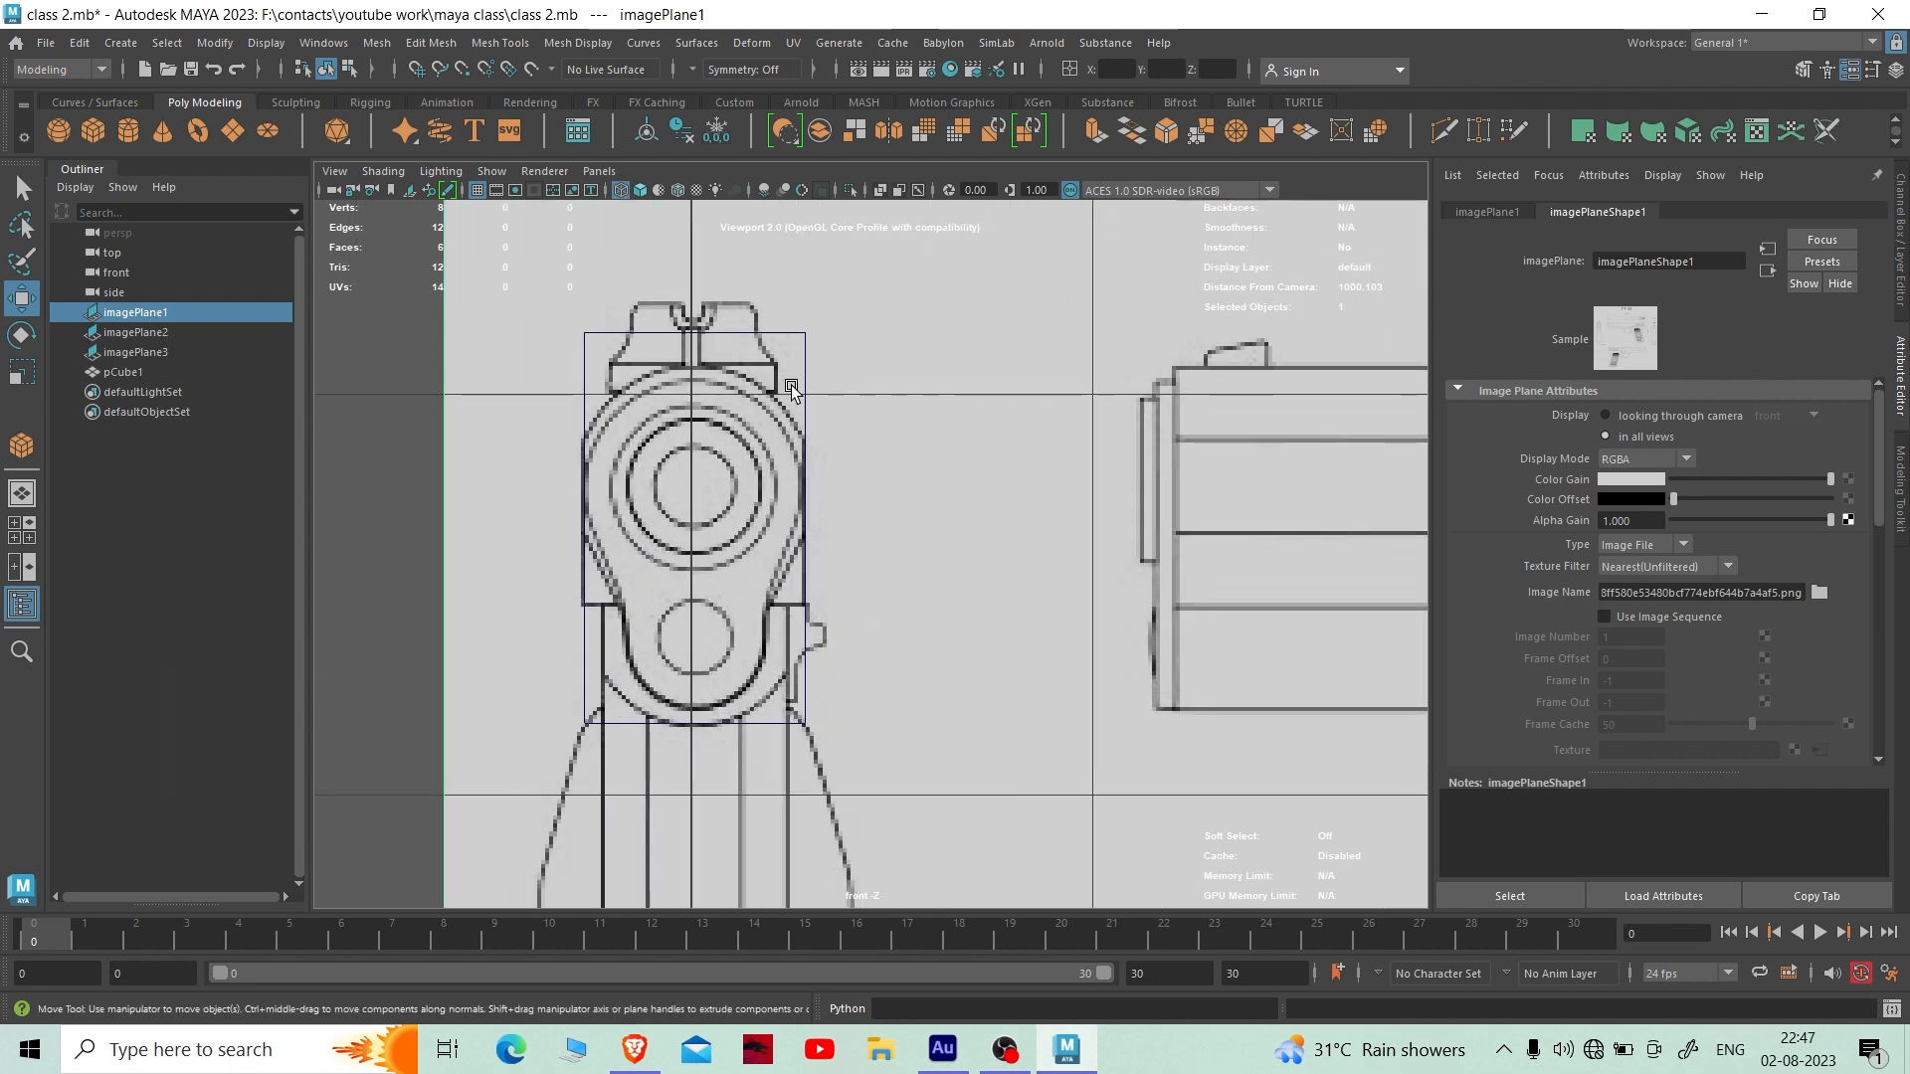
# - Compare the cube with the slide drawing in the side view and inspect the image planes in perspective
pyautogui.press('space')
pyautogui.press('space')
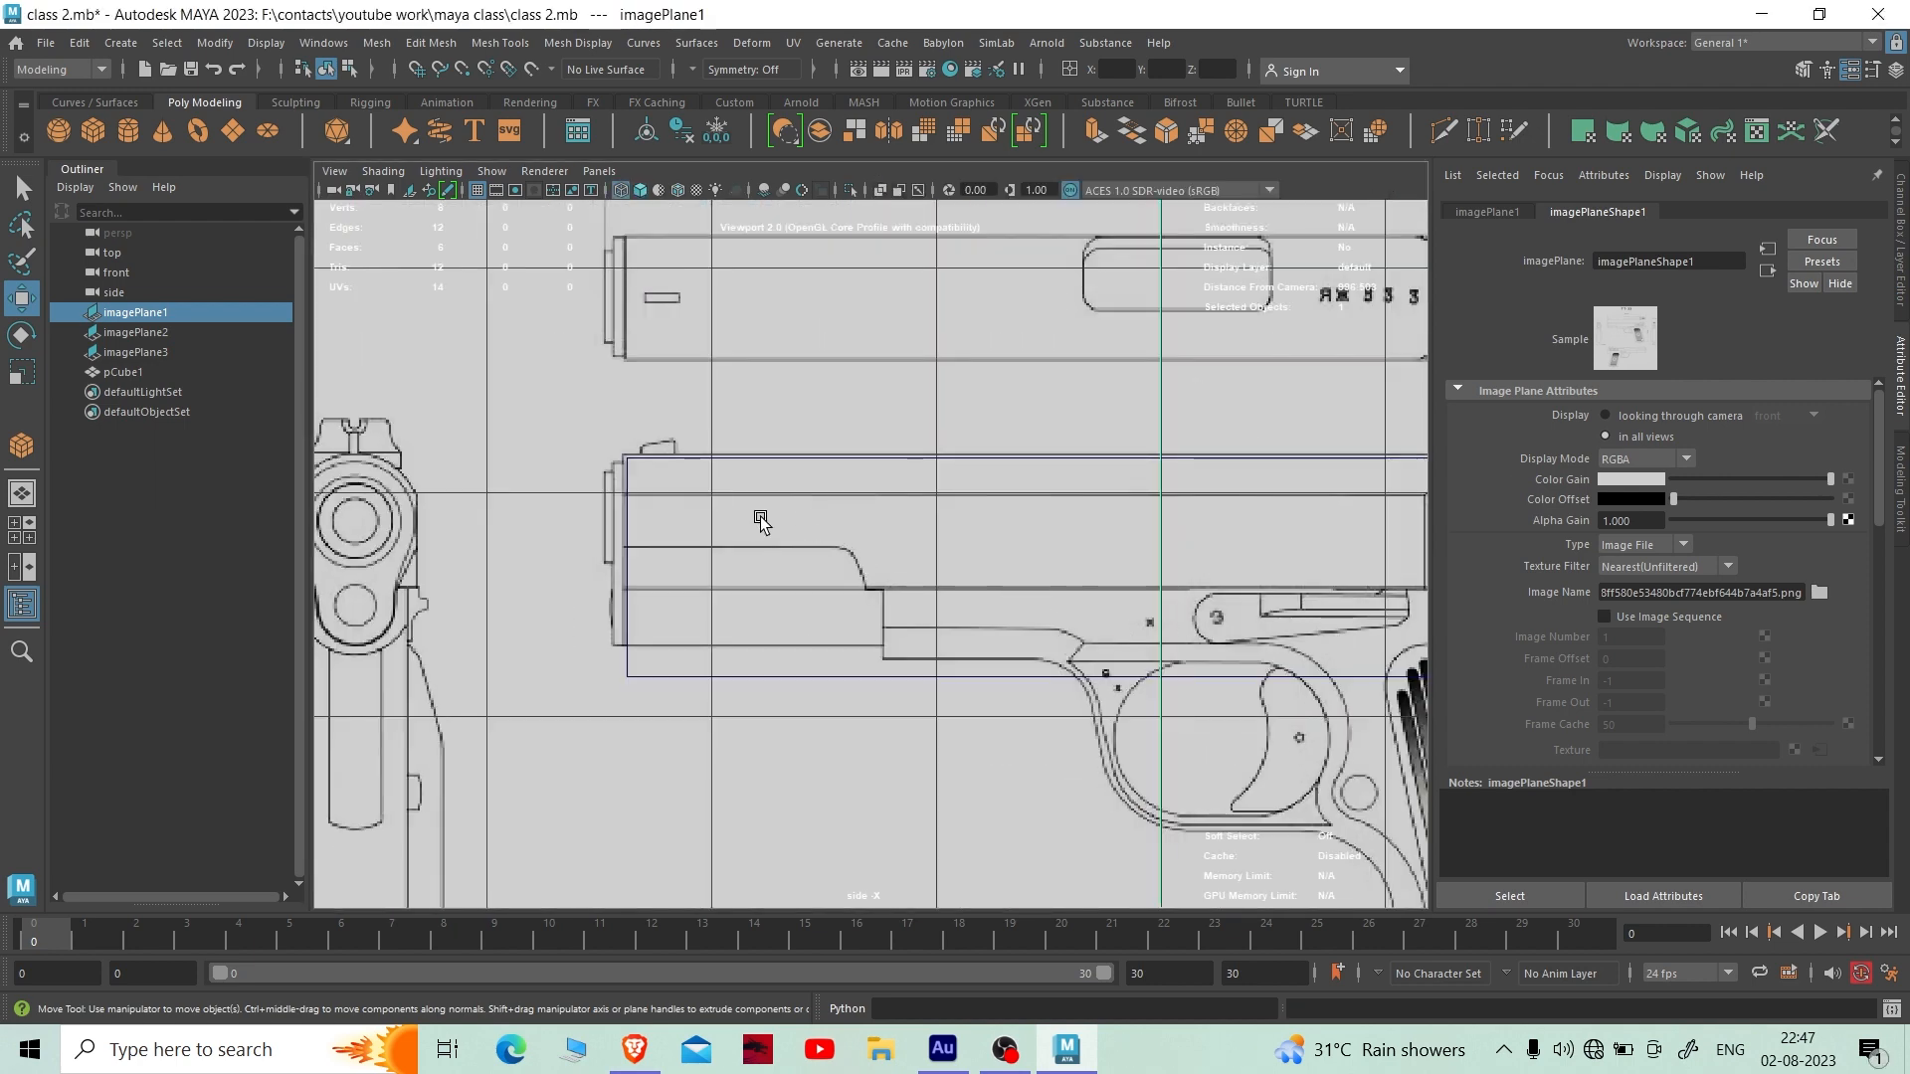
pyautogui.press('space')
pyautogui.press('space')
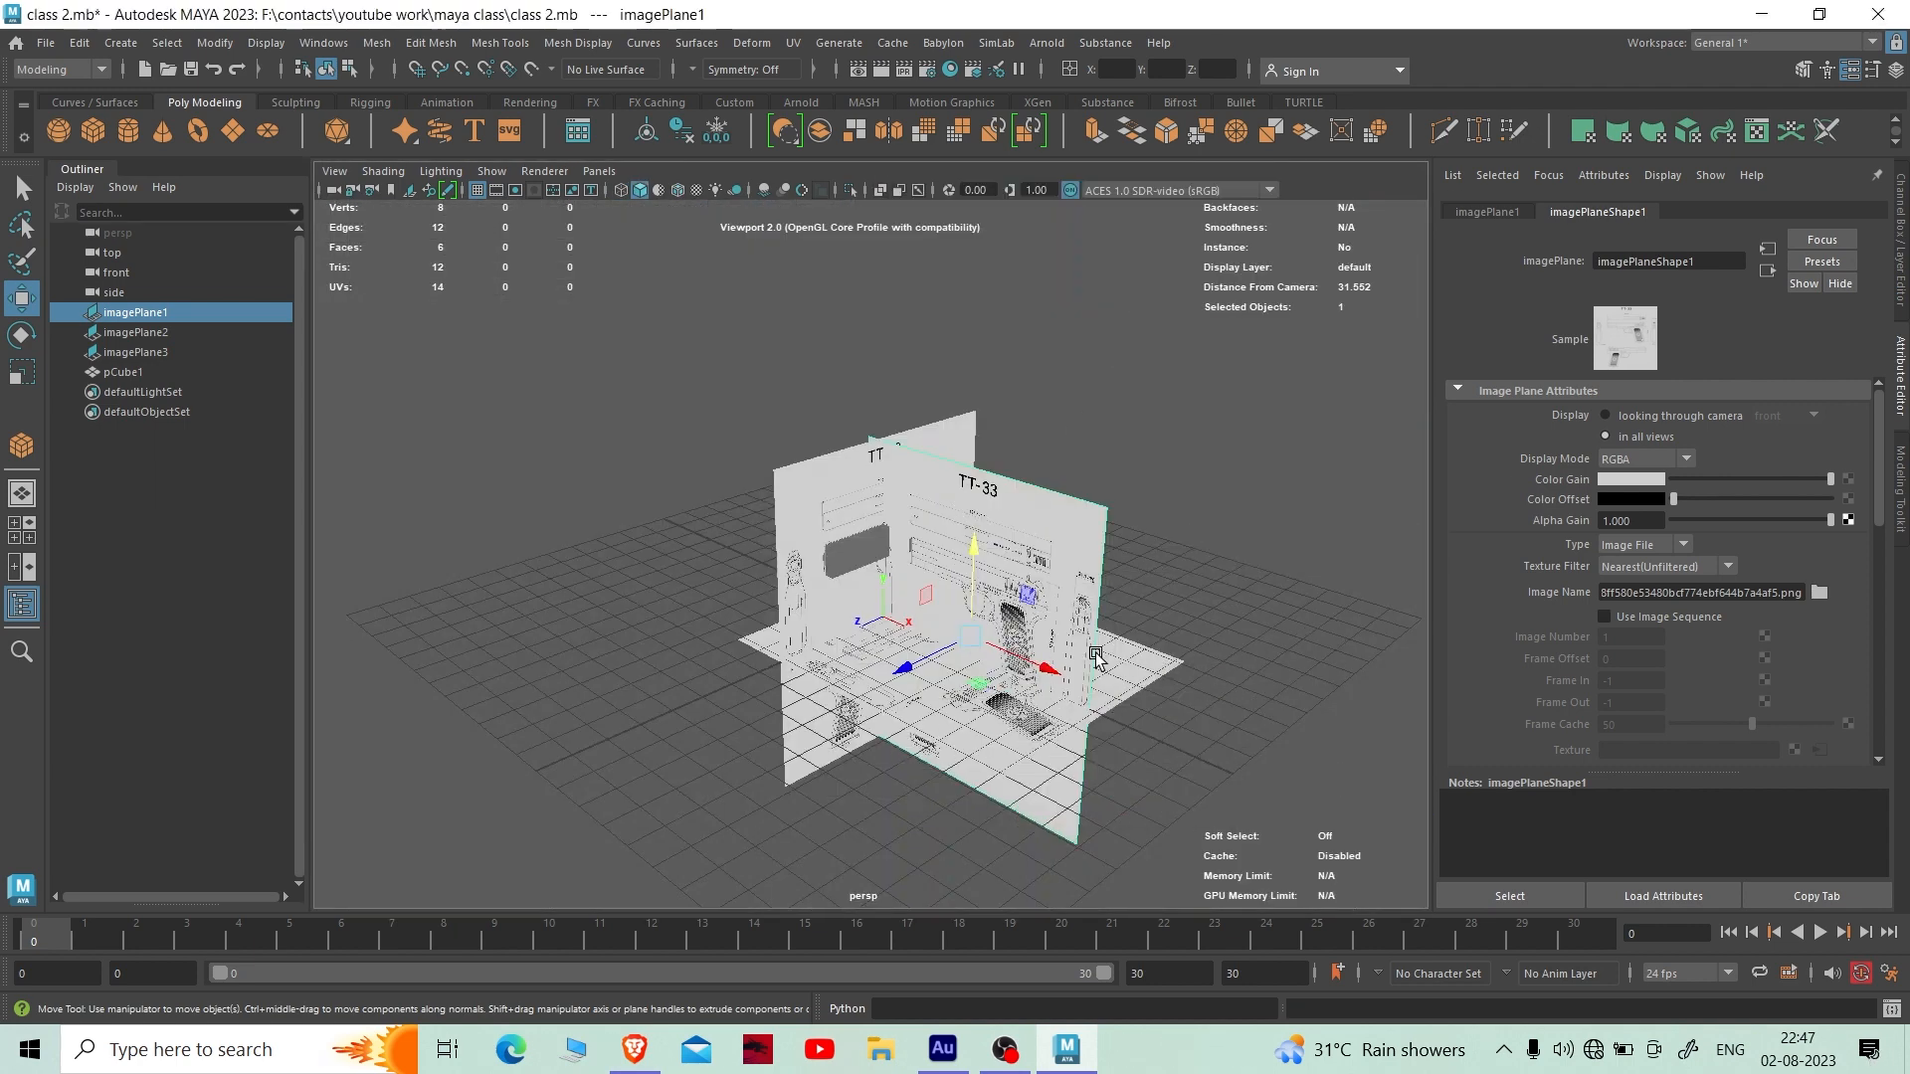
pyautogui.press('space')
pyautogui.press('space')
pyautogui.scroll(4, 960, 636)
pyautogui.scroll(-9, 603, 488)
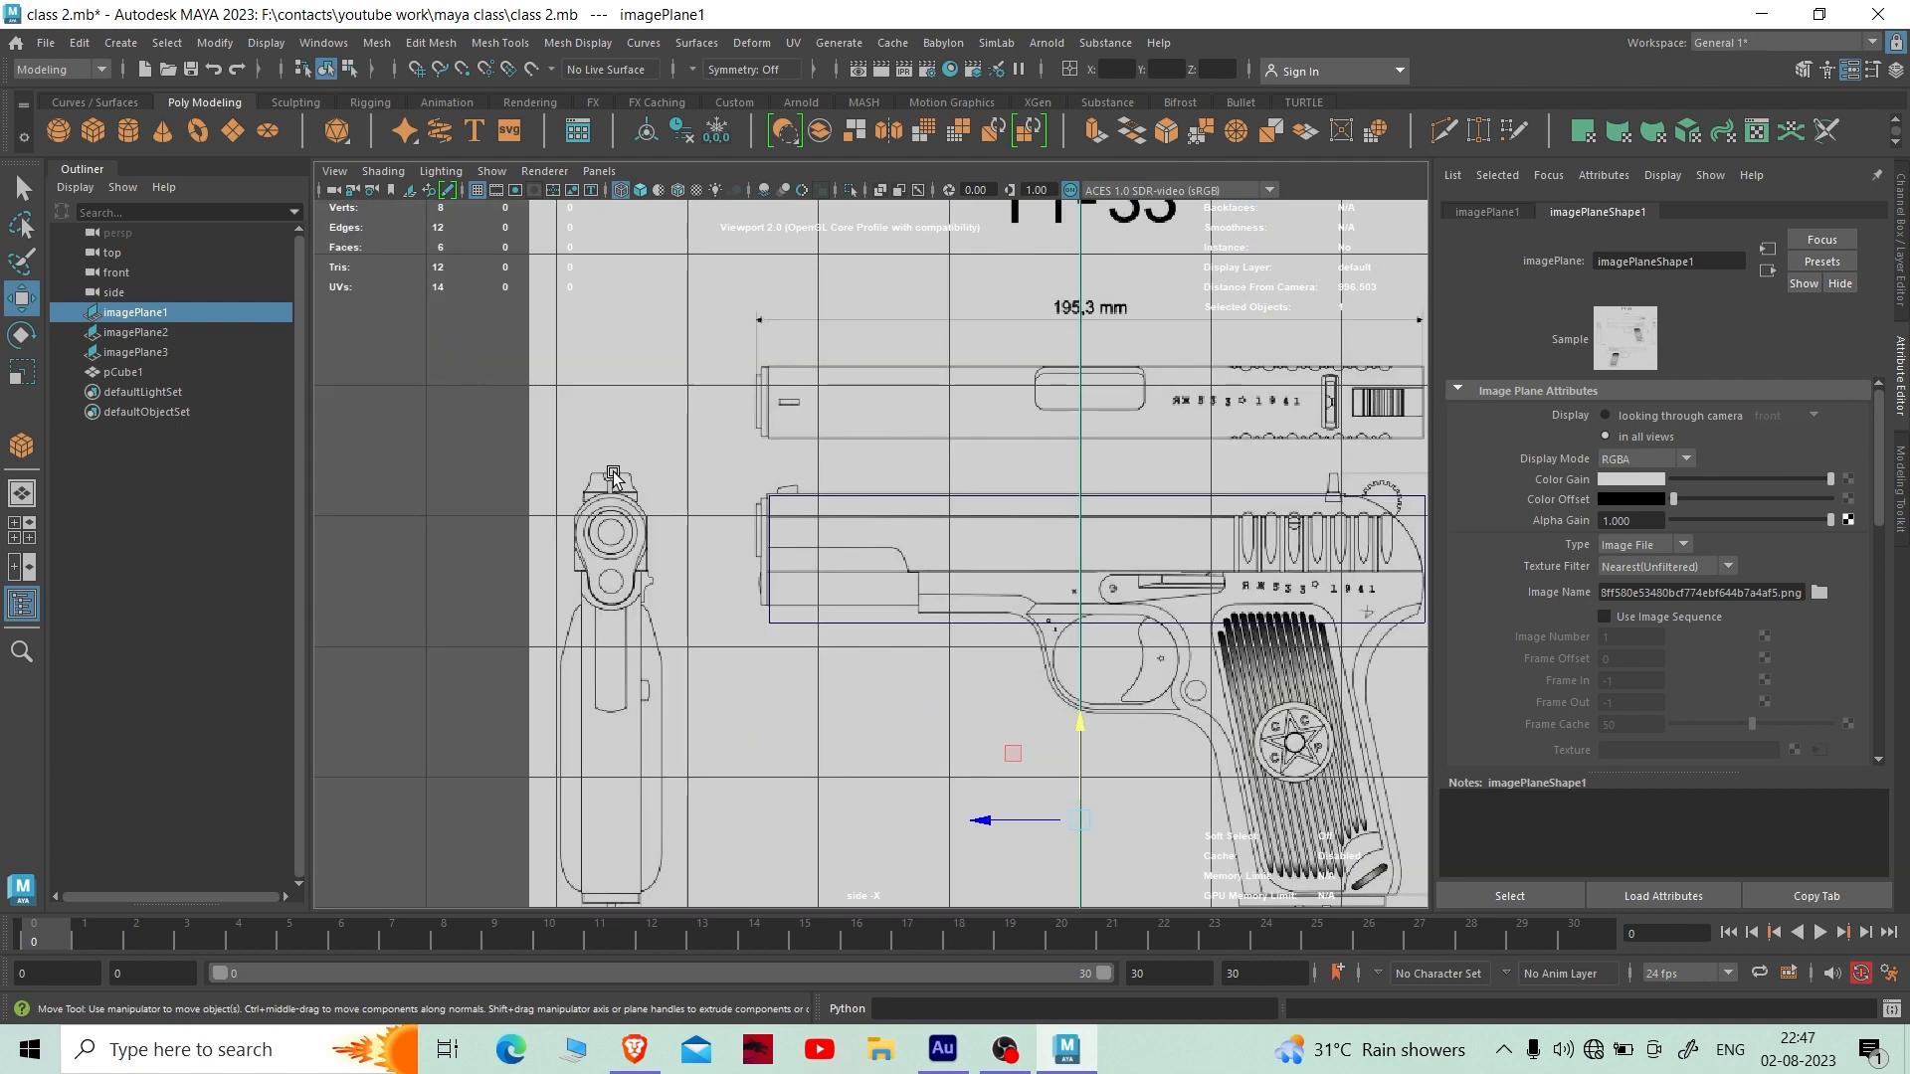
pyautogui.scroll(5, 832, 511)
# - In the side view, raise the cube to about Y 2.682 so its upper edge follows the slide's top line
pyautogui.click(836, 409)
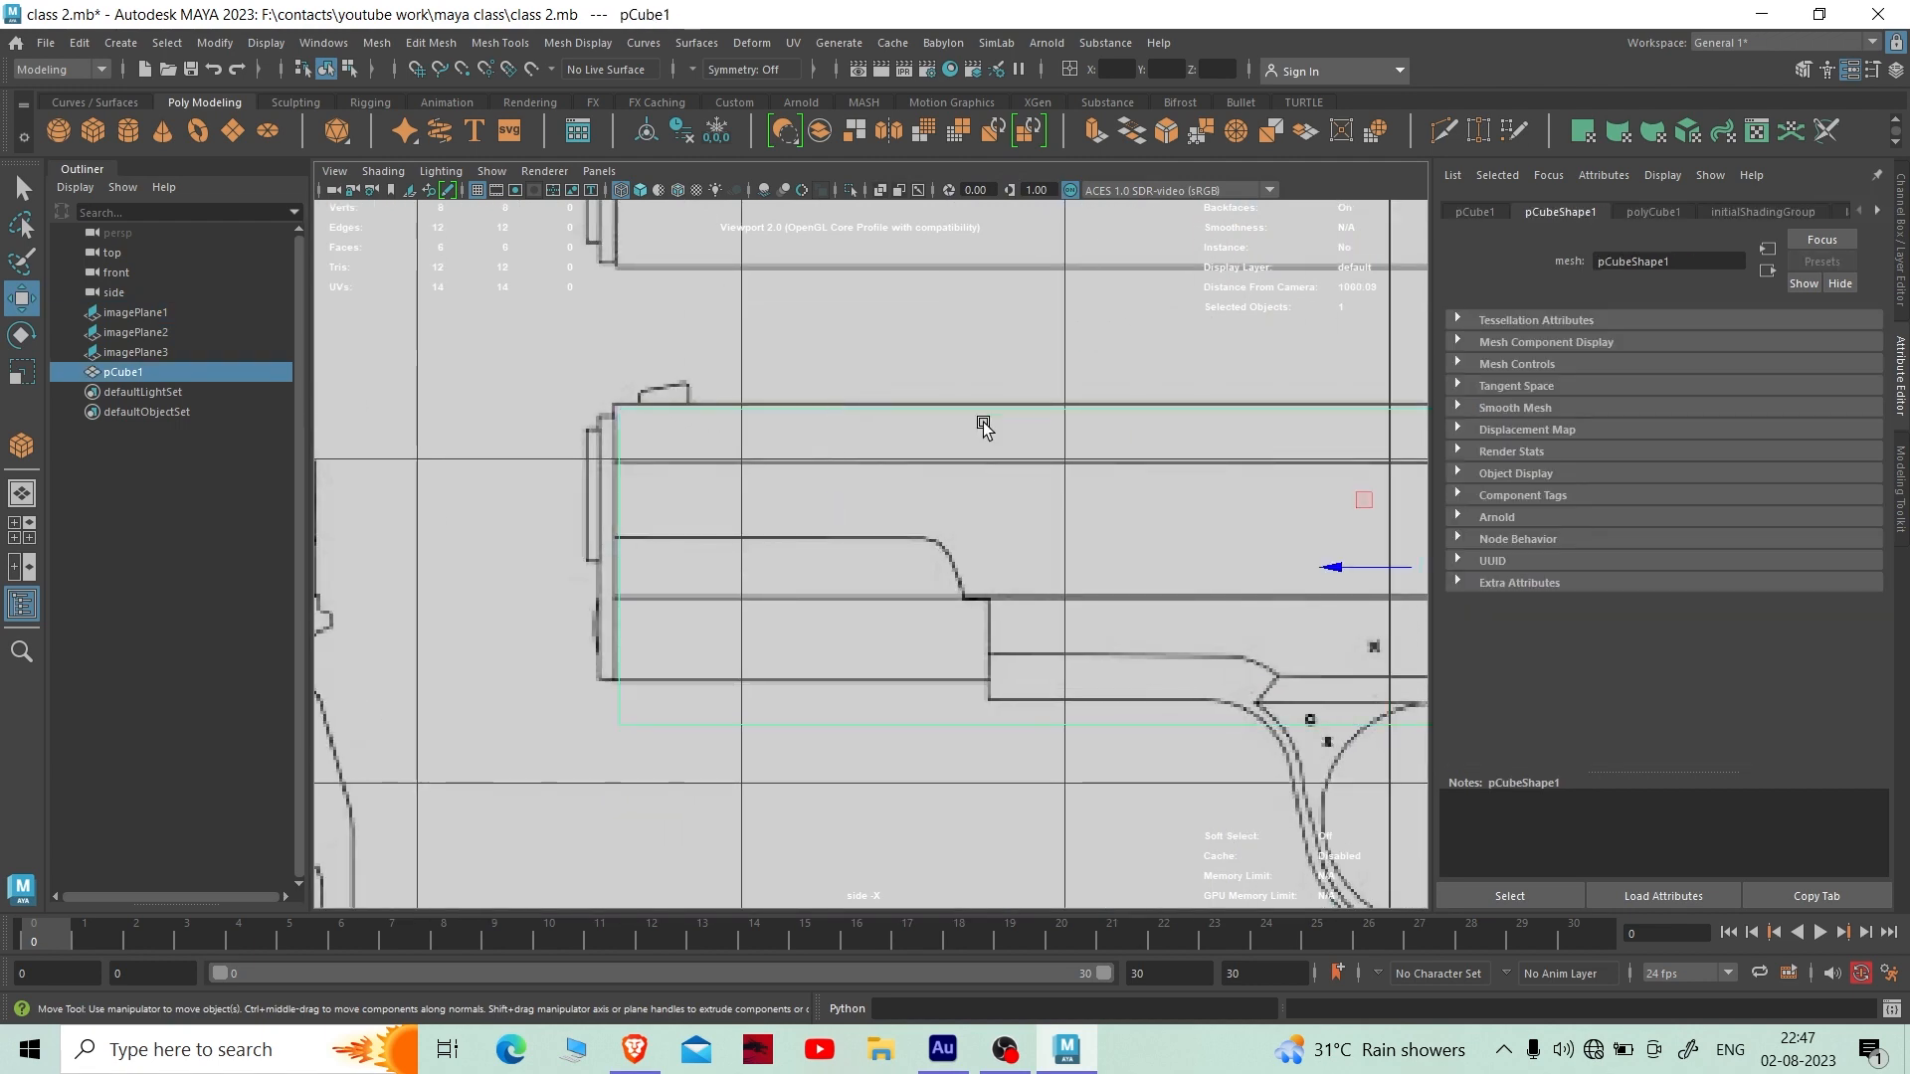
pyautogui.keyDown('alt'); pyautogui.moveTo(1254, 432); pyautogui.dragTo(1102, 443, button='middle'); pyautogui.keyUp('alt')
pyautogui.click(1273, 492)
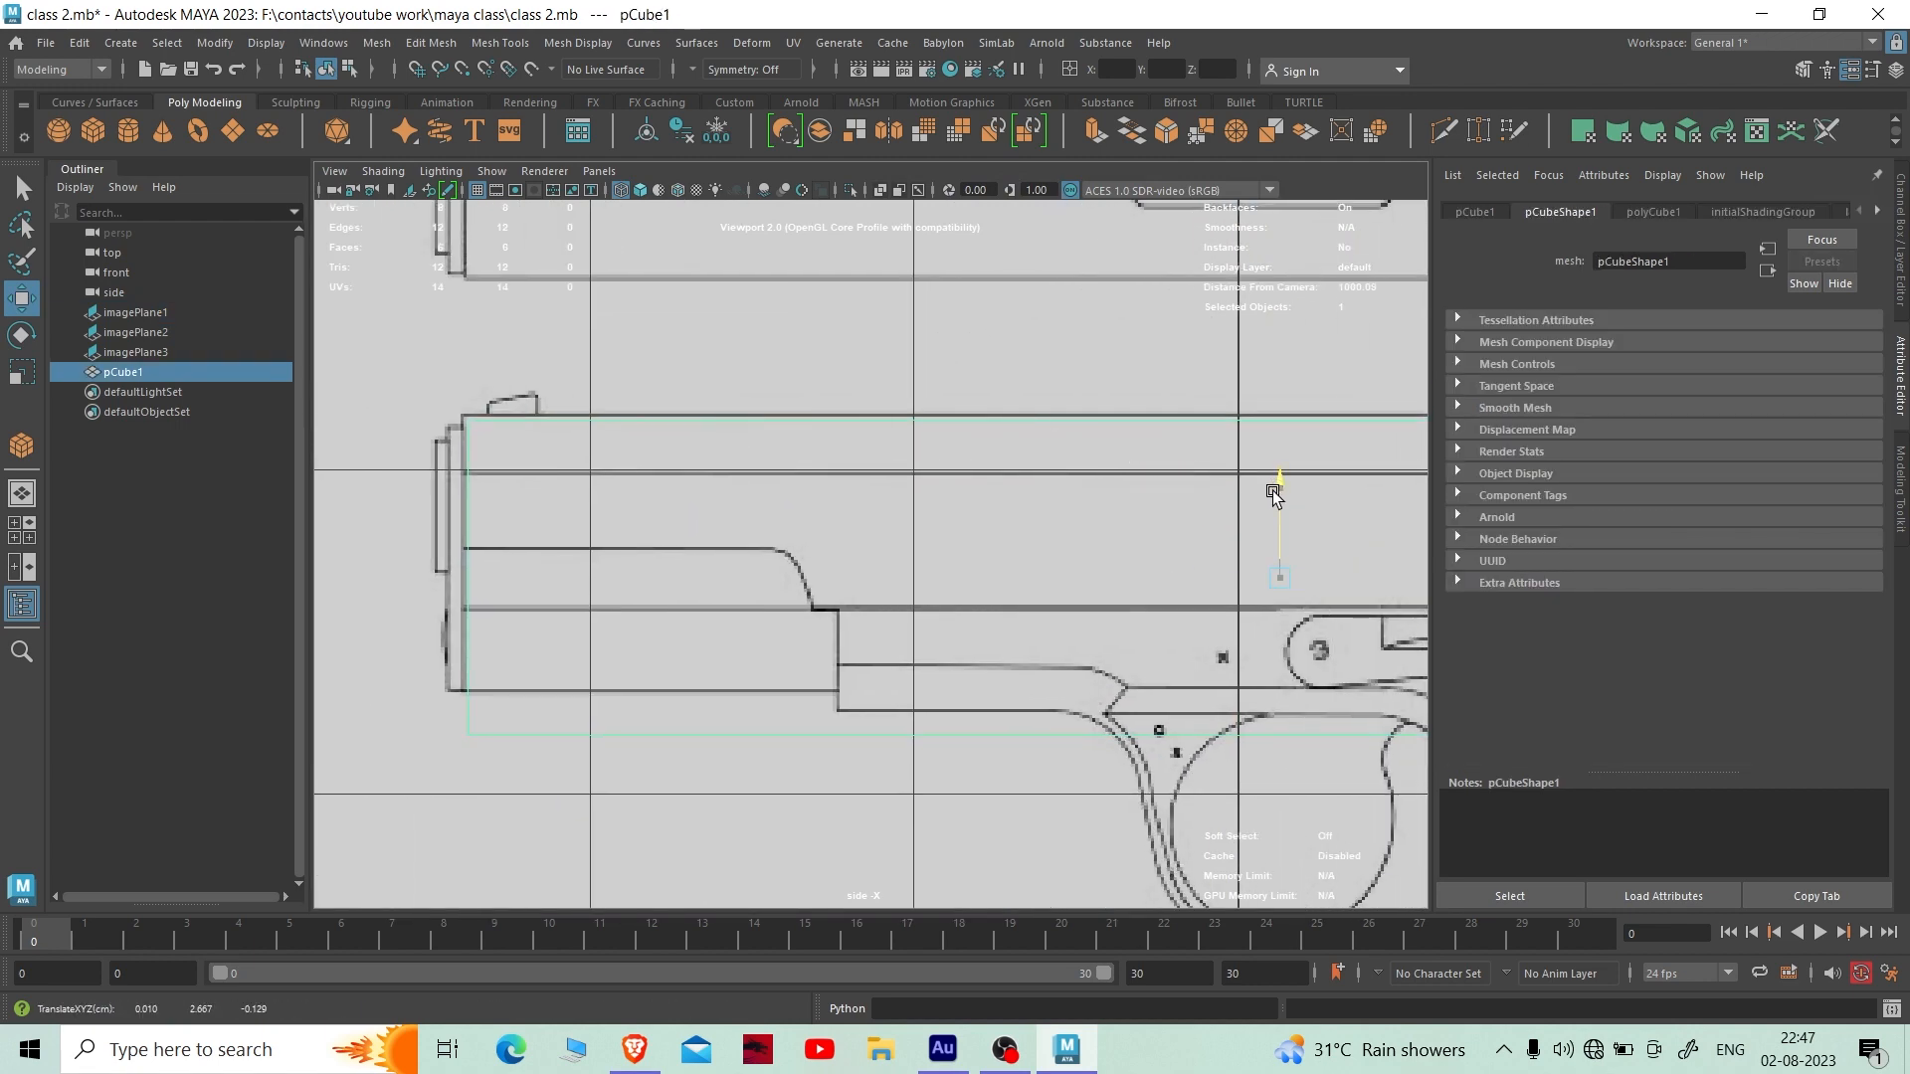
pyautogui.moveTo(1272, 492); pyautogui.dragTo(1269, 491)
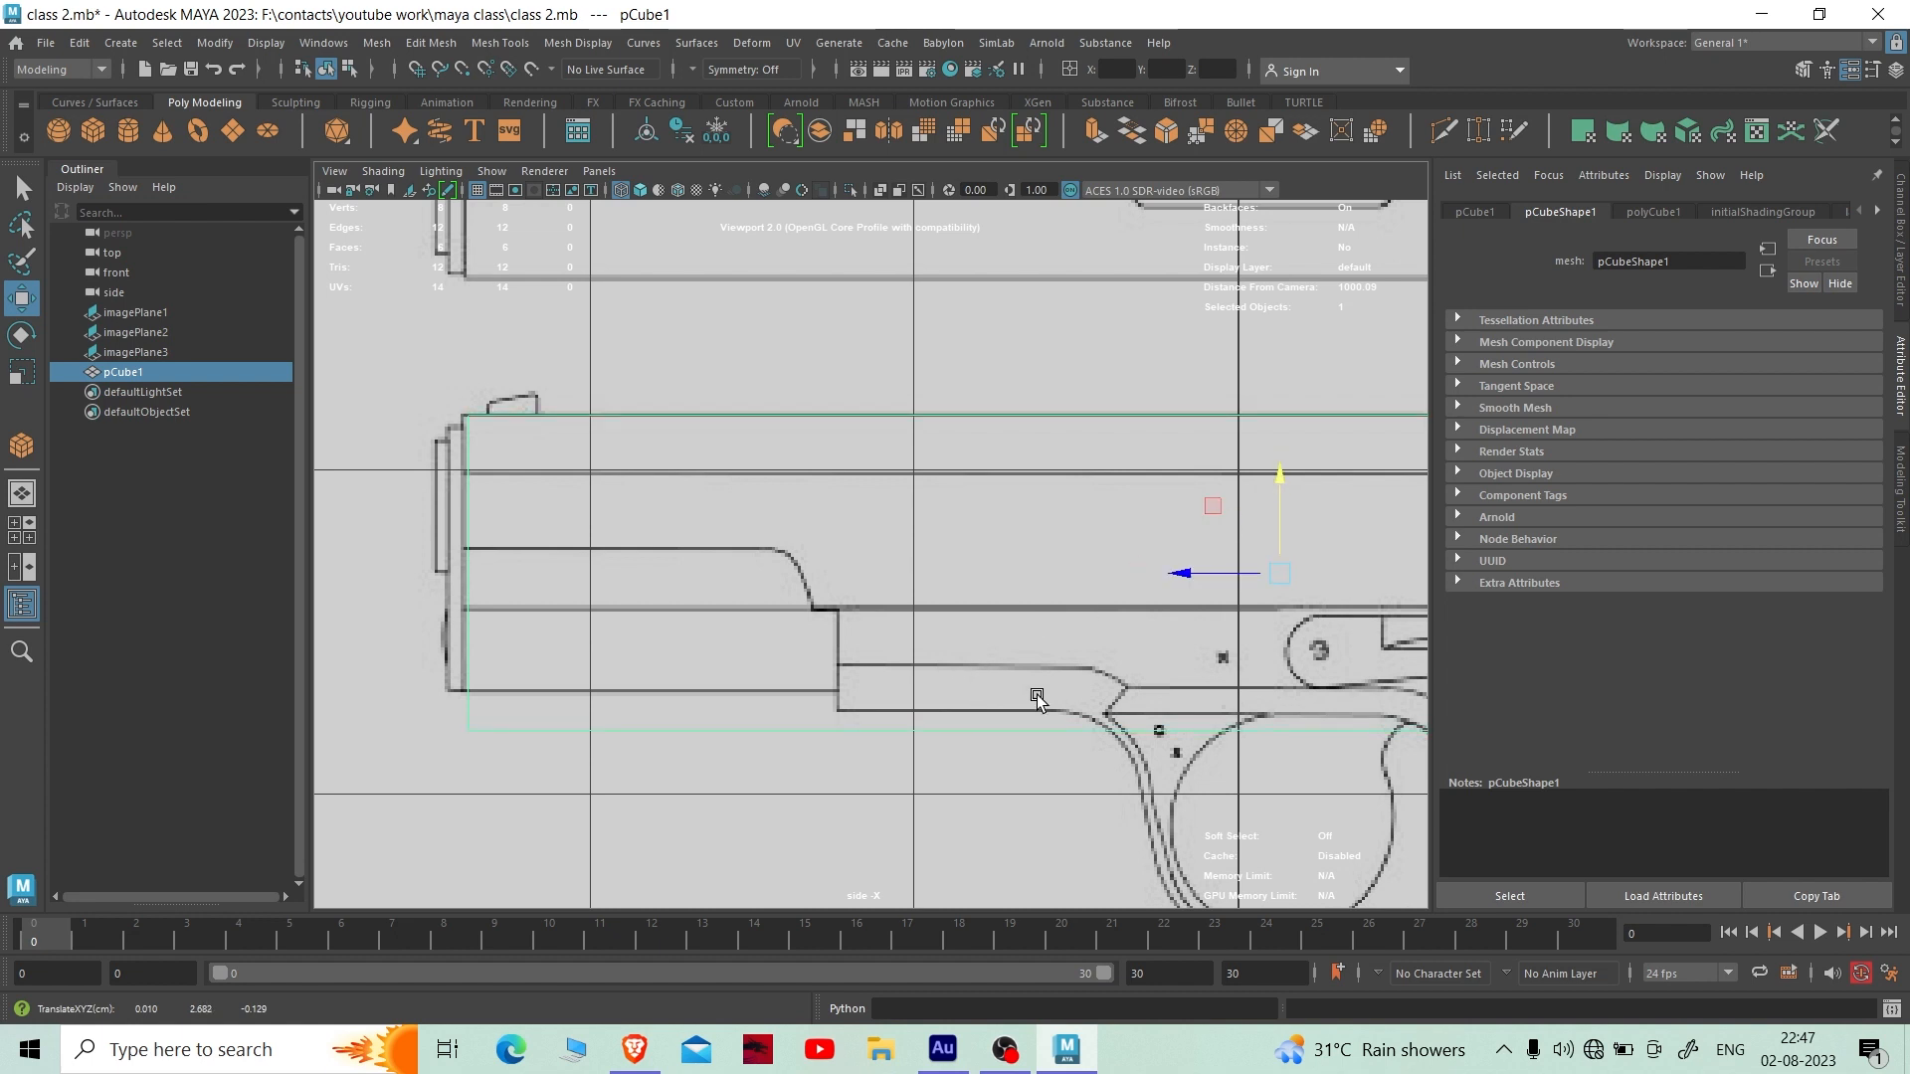
pyautogui.keyDown('alt'); pyautogui.moveTo(1037, 696); pyautogui.dragTo(1011, 625, button='middle'); pyautogui.keyUp('alt')
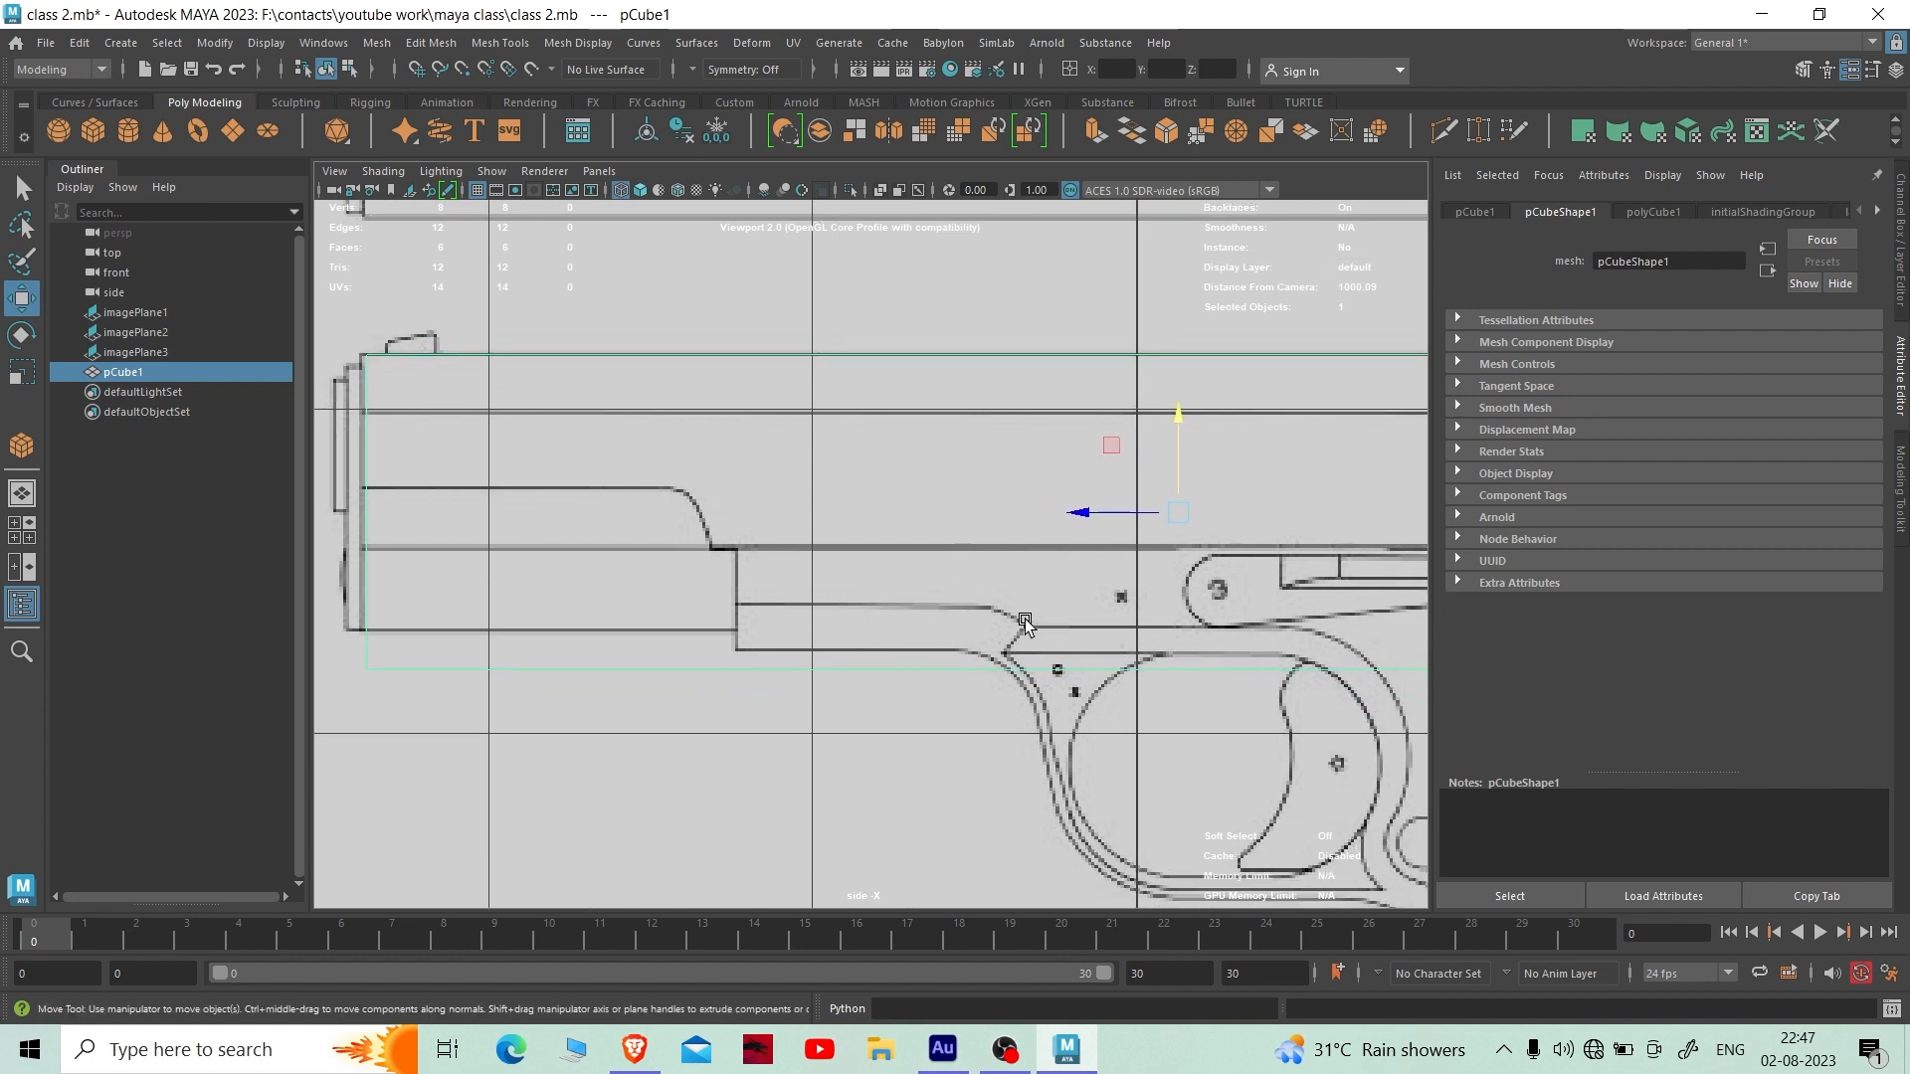
# - In vertex mode, raise the cube's bottom vertices to the lower edge of the slide's front section in the side view
pyautogui.scroll(-7, 1025, 619)
pyautogui.rightClick(1161, 473)
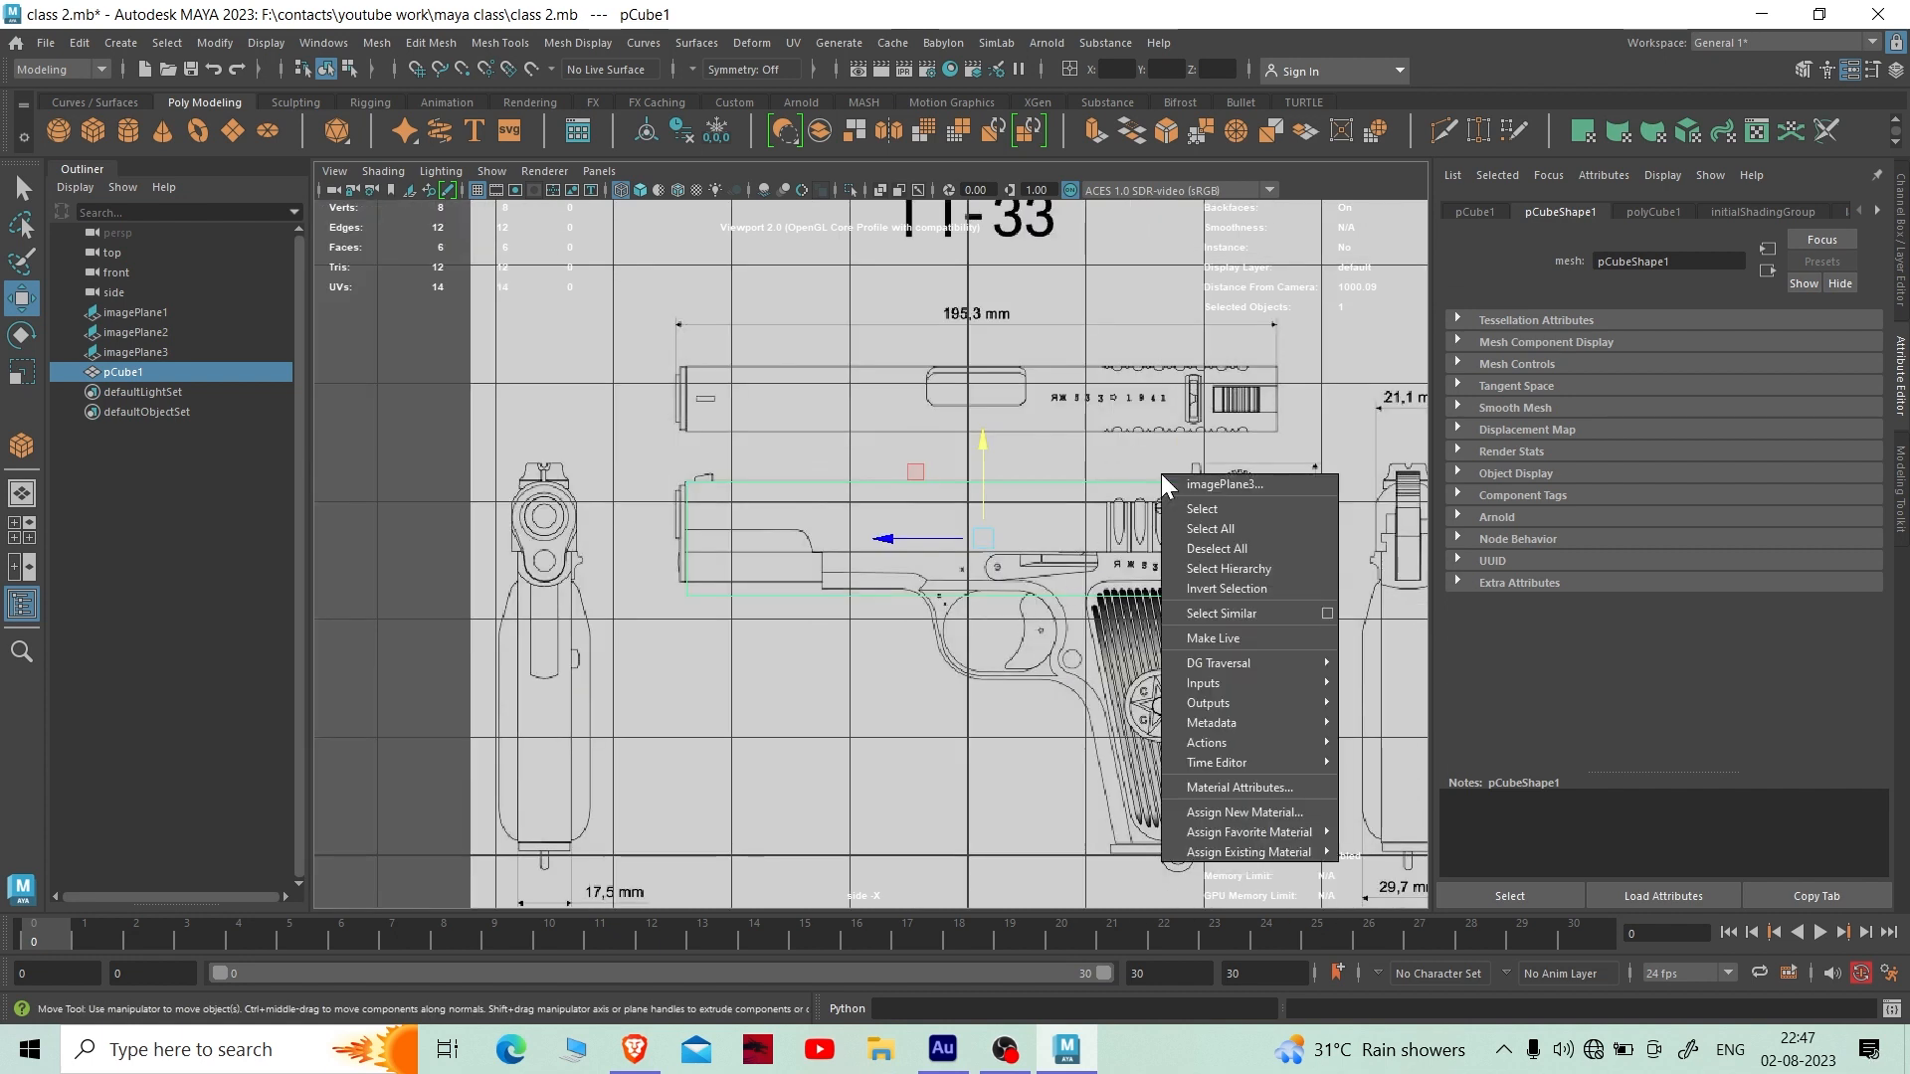
pyautogui.scroll(-6, 707, 564)
pyautogui.moveTo(578, 481); pyautogui.dragTo(572, 534, button='right')
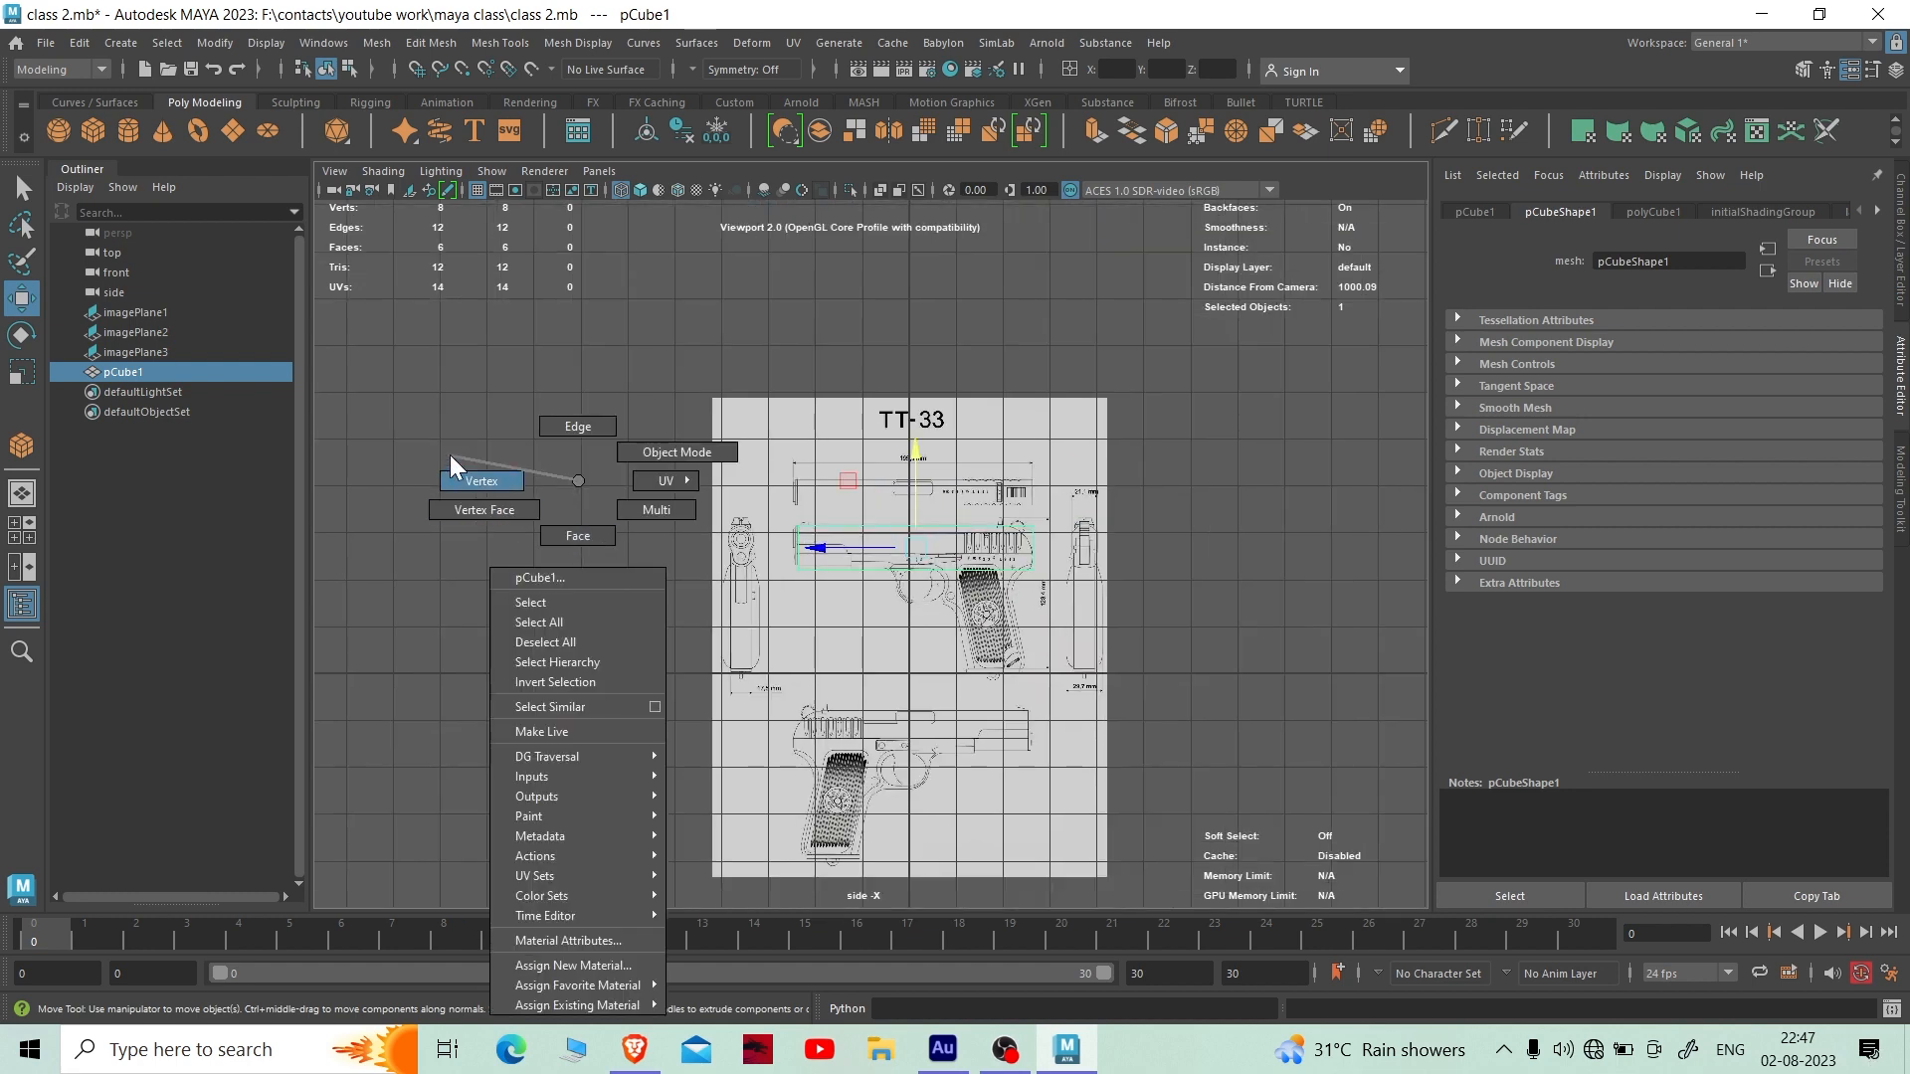
pyautogui.moveTo(449, 456); pyautogui.dragTo(448, 457, button='right')
pyautogui.scroll(7, 773, 633)
pyautogui.moveTo(565, 691); pyautogui.dragTo(1351, 545)
pyautogui.scroll(6, 1116, 608)
pyautogui.moveTo(1179, 577); pyautogui.dragTo(1178, 534)
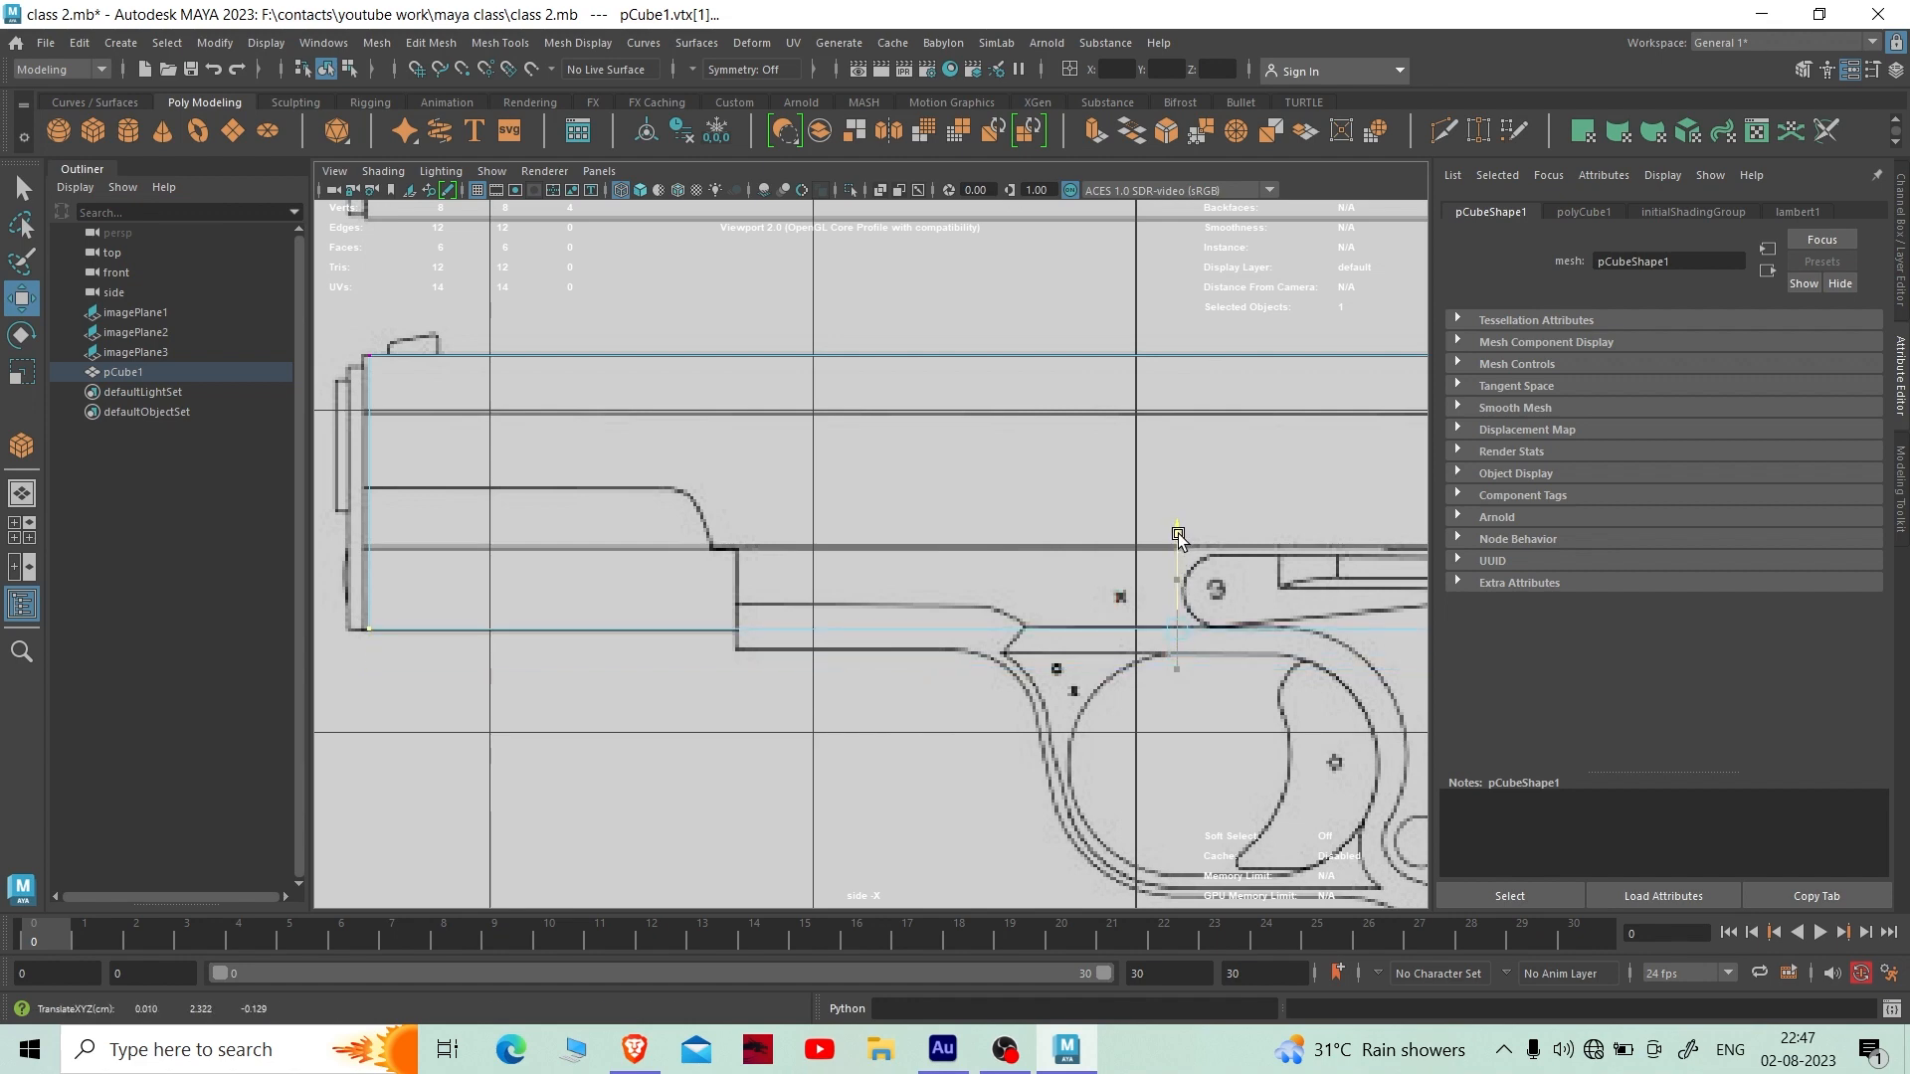
# - Check the adjusted vertices in the front view and return the cube to object mode
pyautogui.press('space')
pyautogui.press('space')
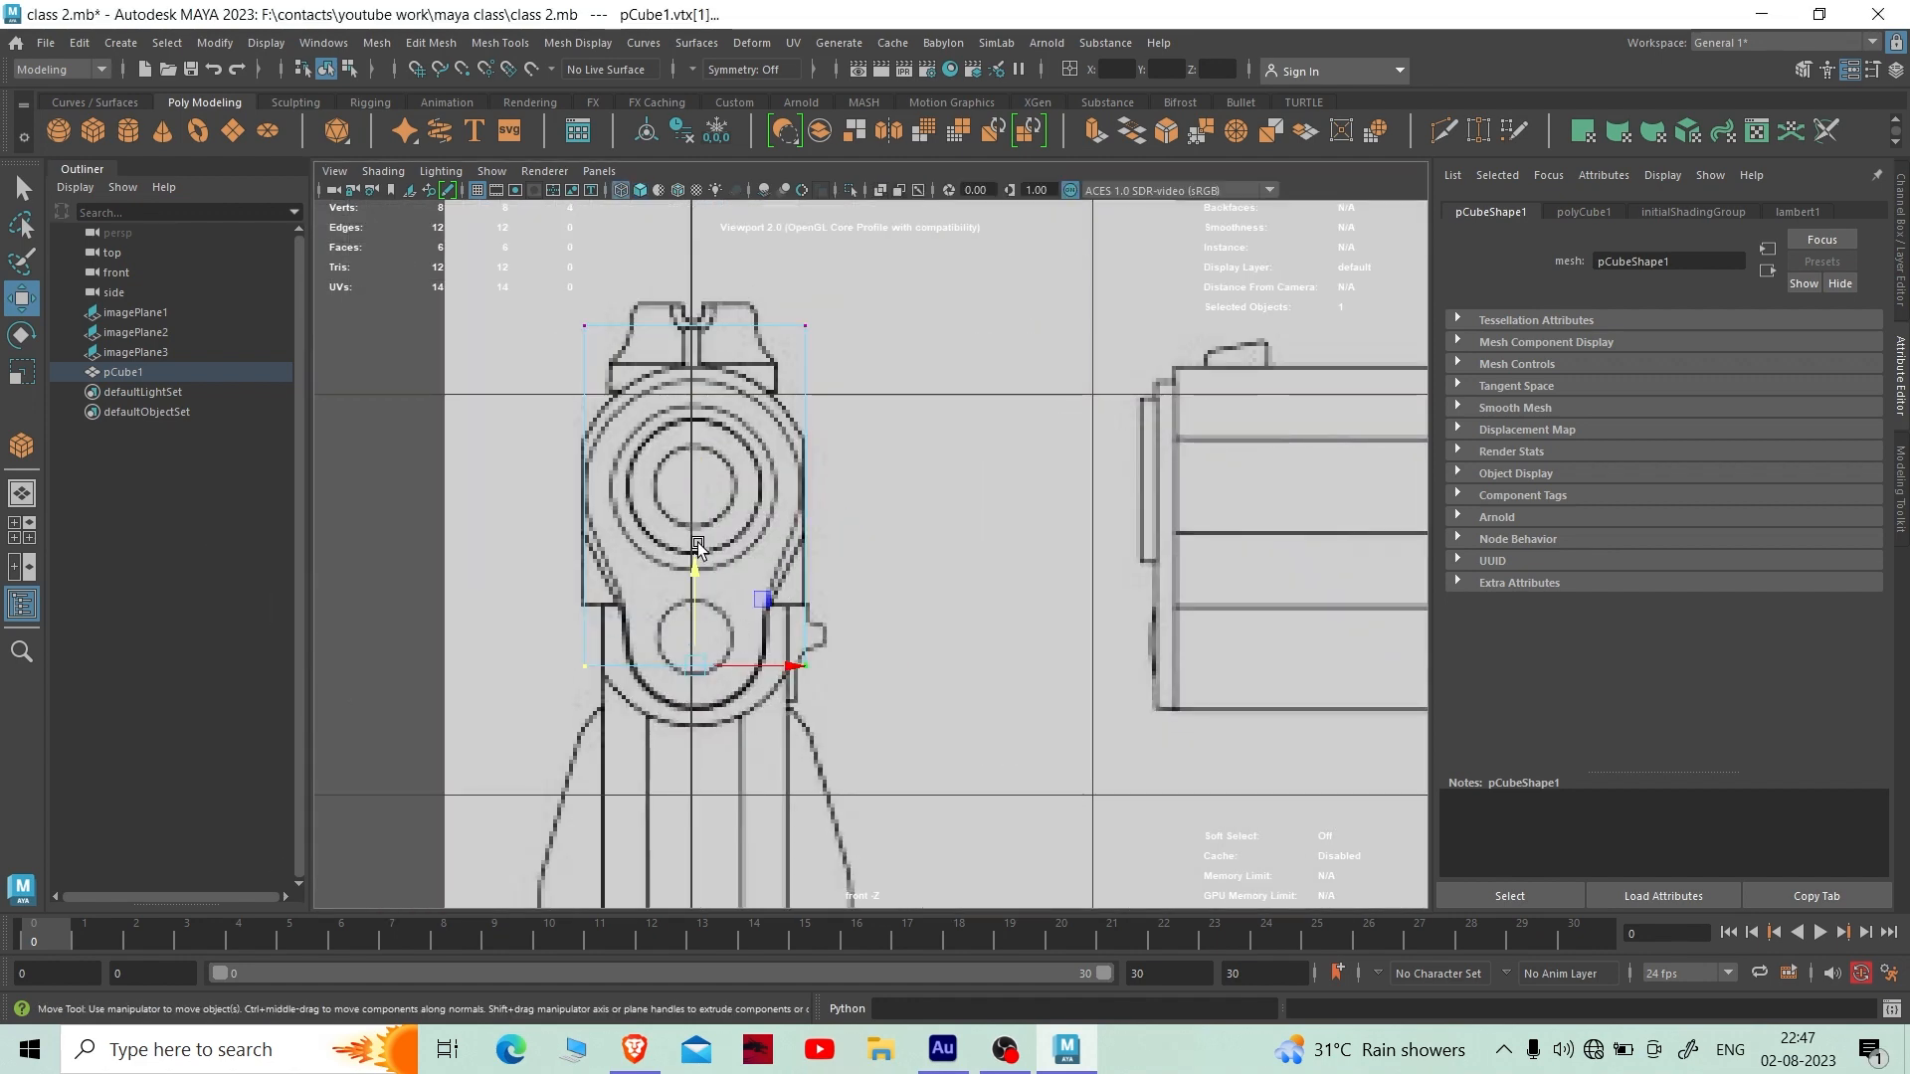
pyautogui.scroll(-8, 485, 458)
pyautogui.moveTo(486, 459); pyautogui.dragTo(606, 403, button='right')
pyautogui.scroll(5, 1074, 696)
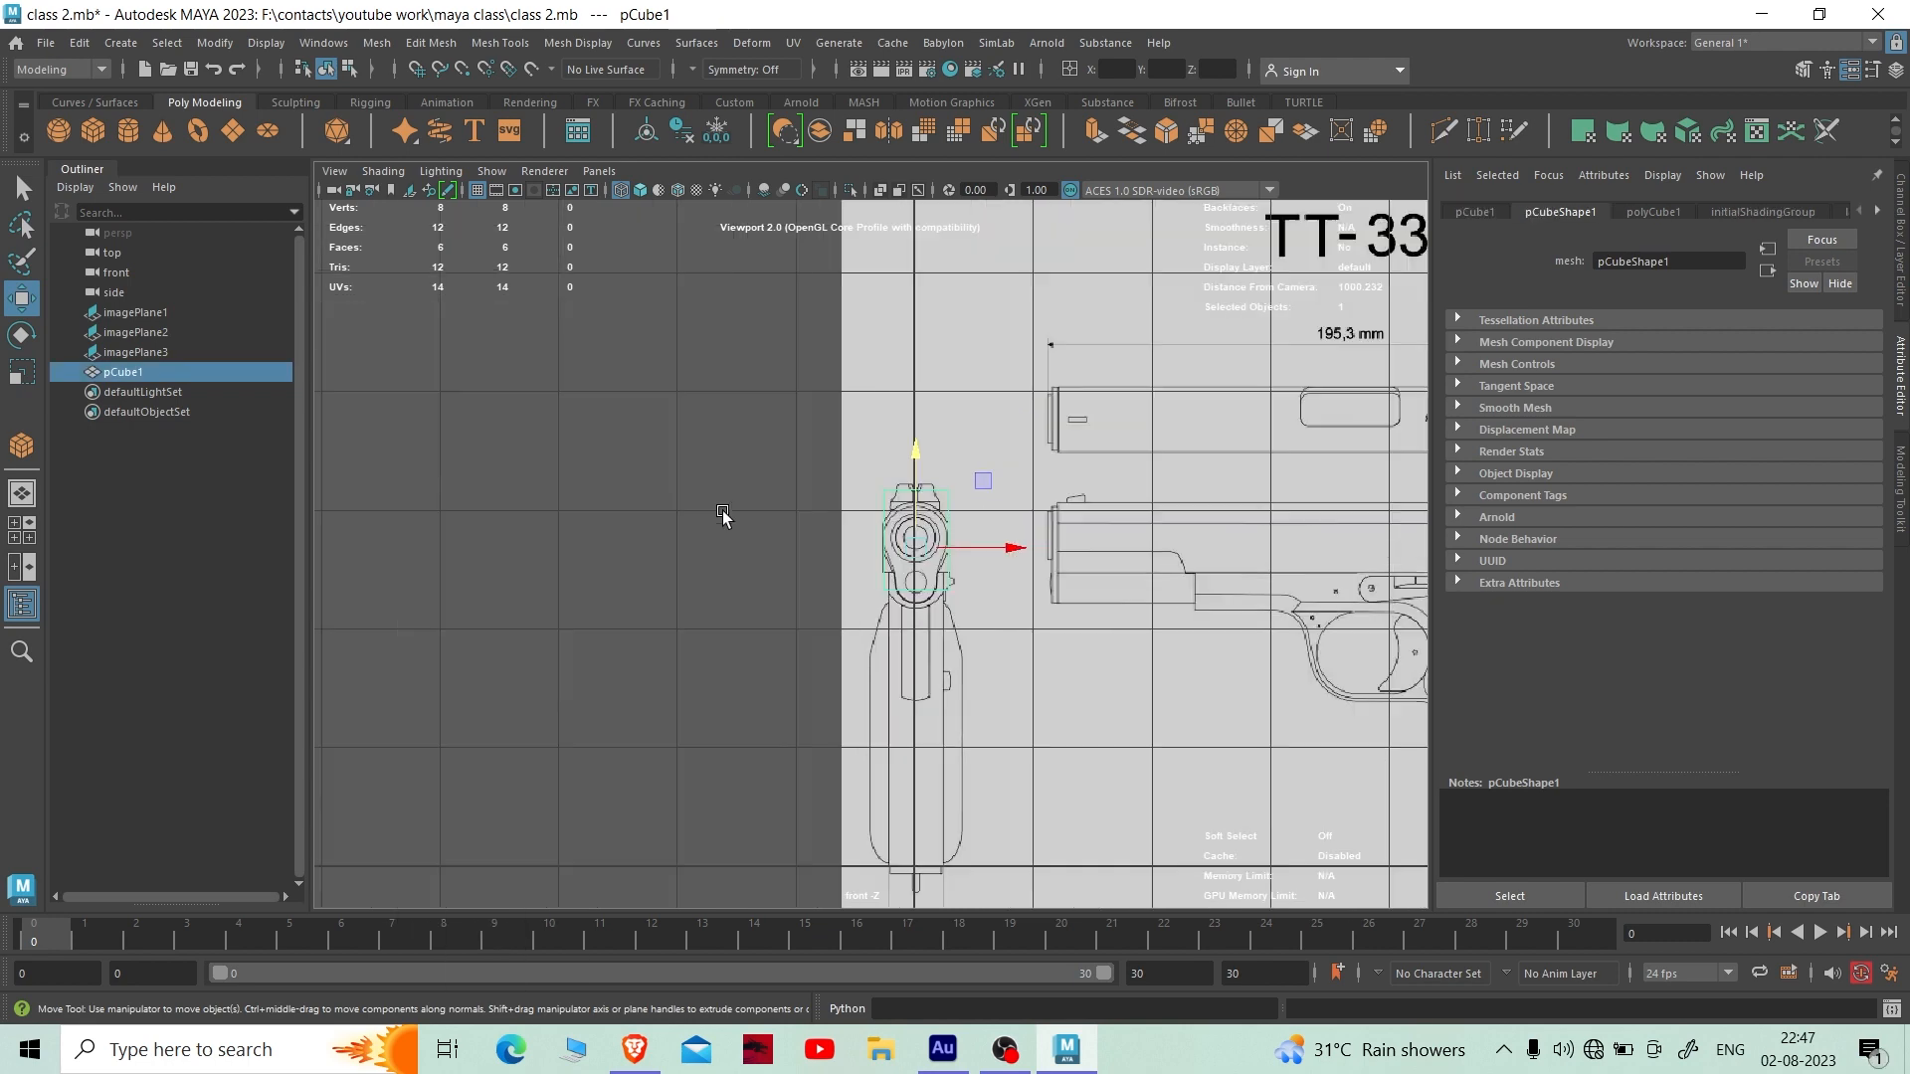
# - In the front view, select imagePlane1 and nudge it vertically so the grip's base lines up with the ground line
pyautogui.click(1009, 538)
pyautogui.scroll(2, 1176, 606)
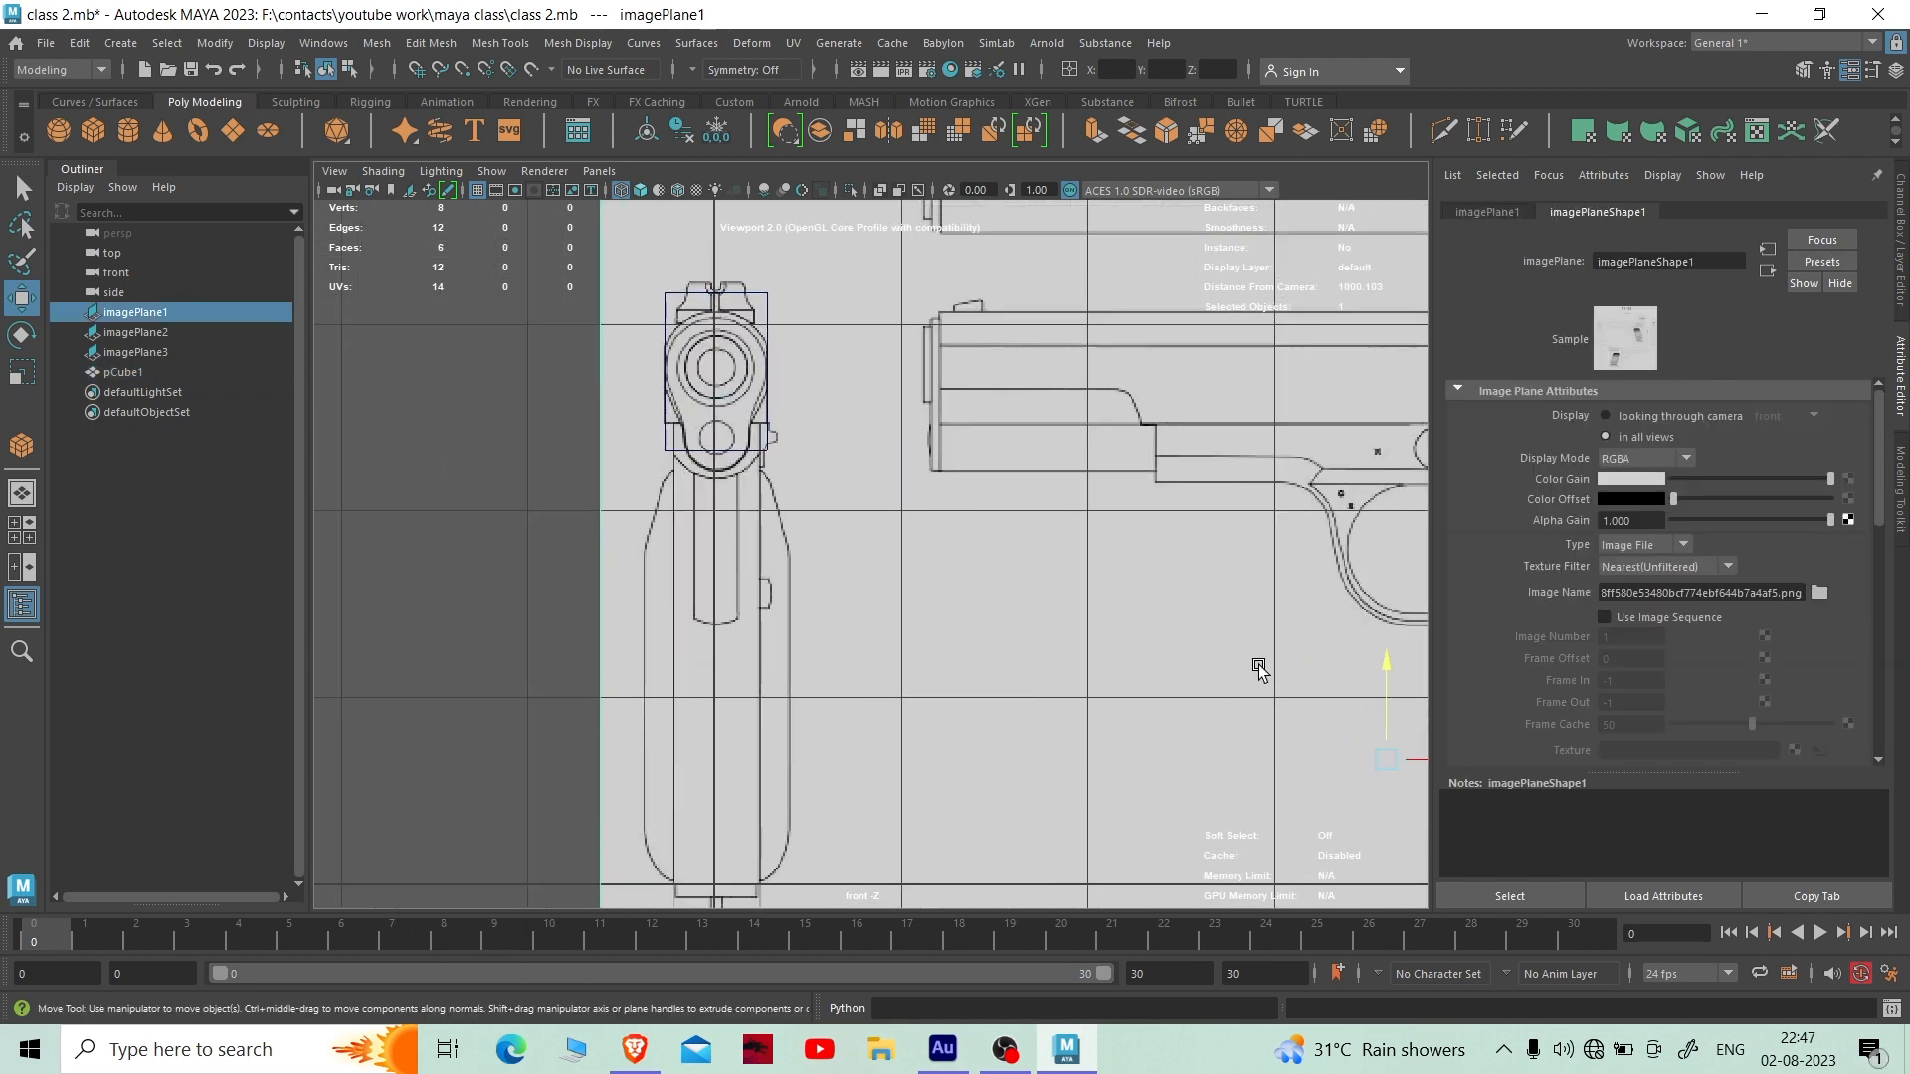
pyautogui.keyDown('alt'); pyautogui.moveTo(1257, 669); pyautogui.dragTo(1164, 412, button='middle'); pyautogui.keyUp('alt')
pyautogui.moveTo(1306, 426); pyautogui.dragTo(1304, 411)
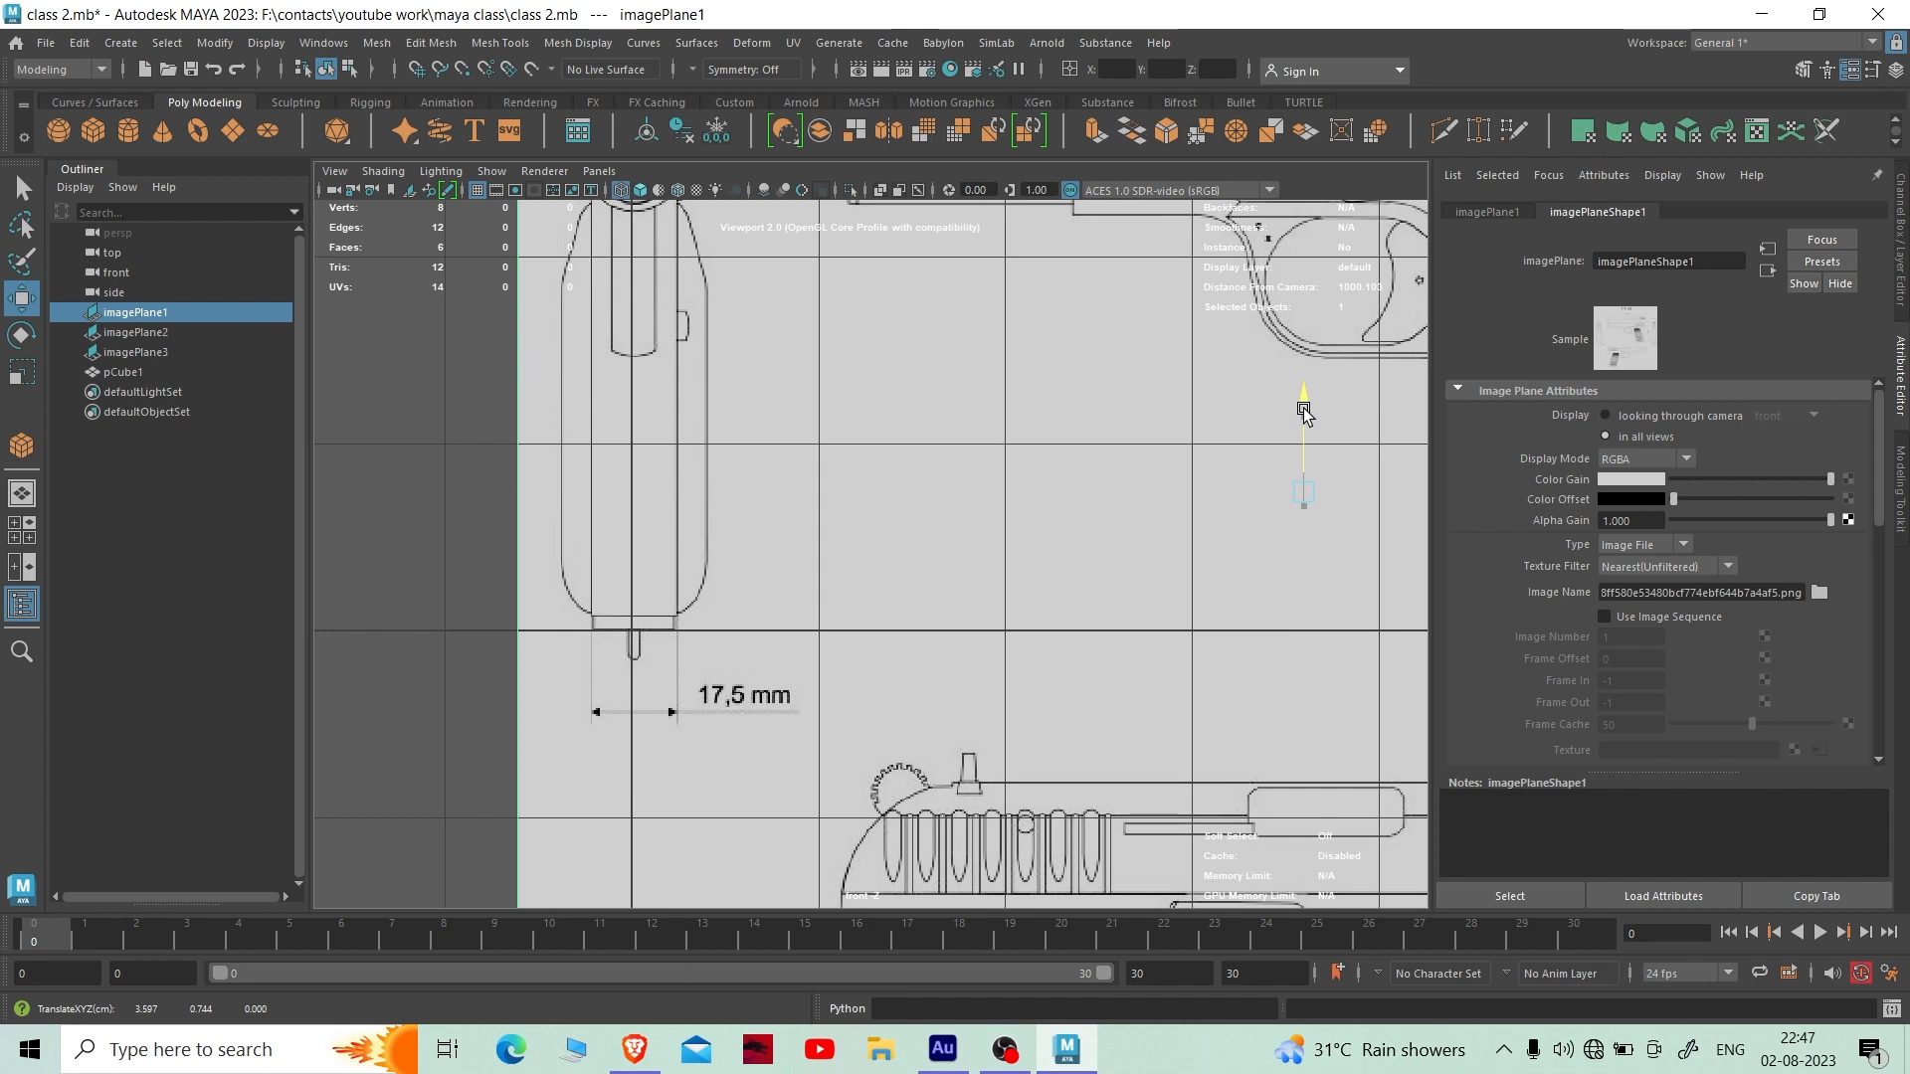
pyautogui.scroll(5, 561, 724)
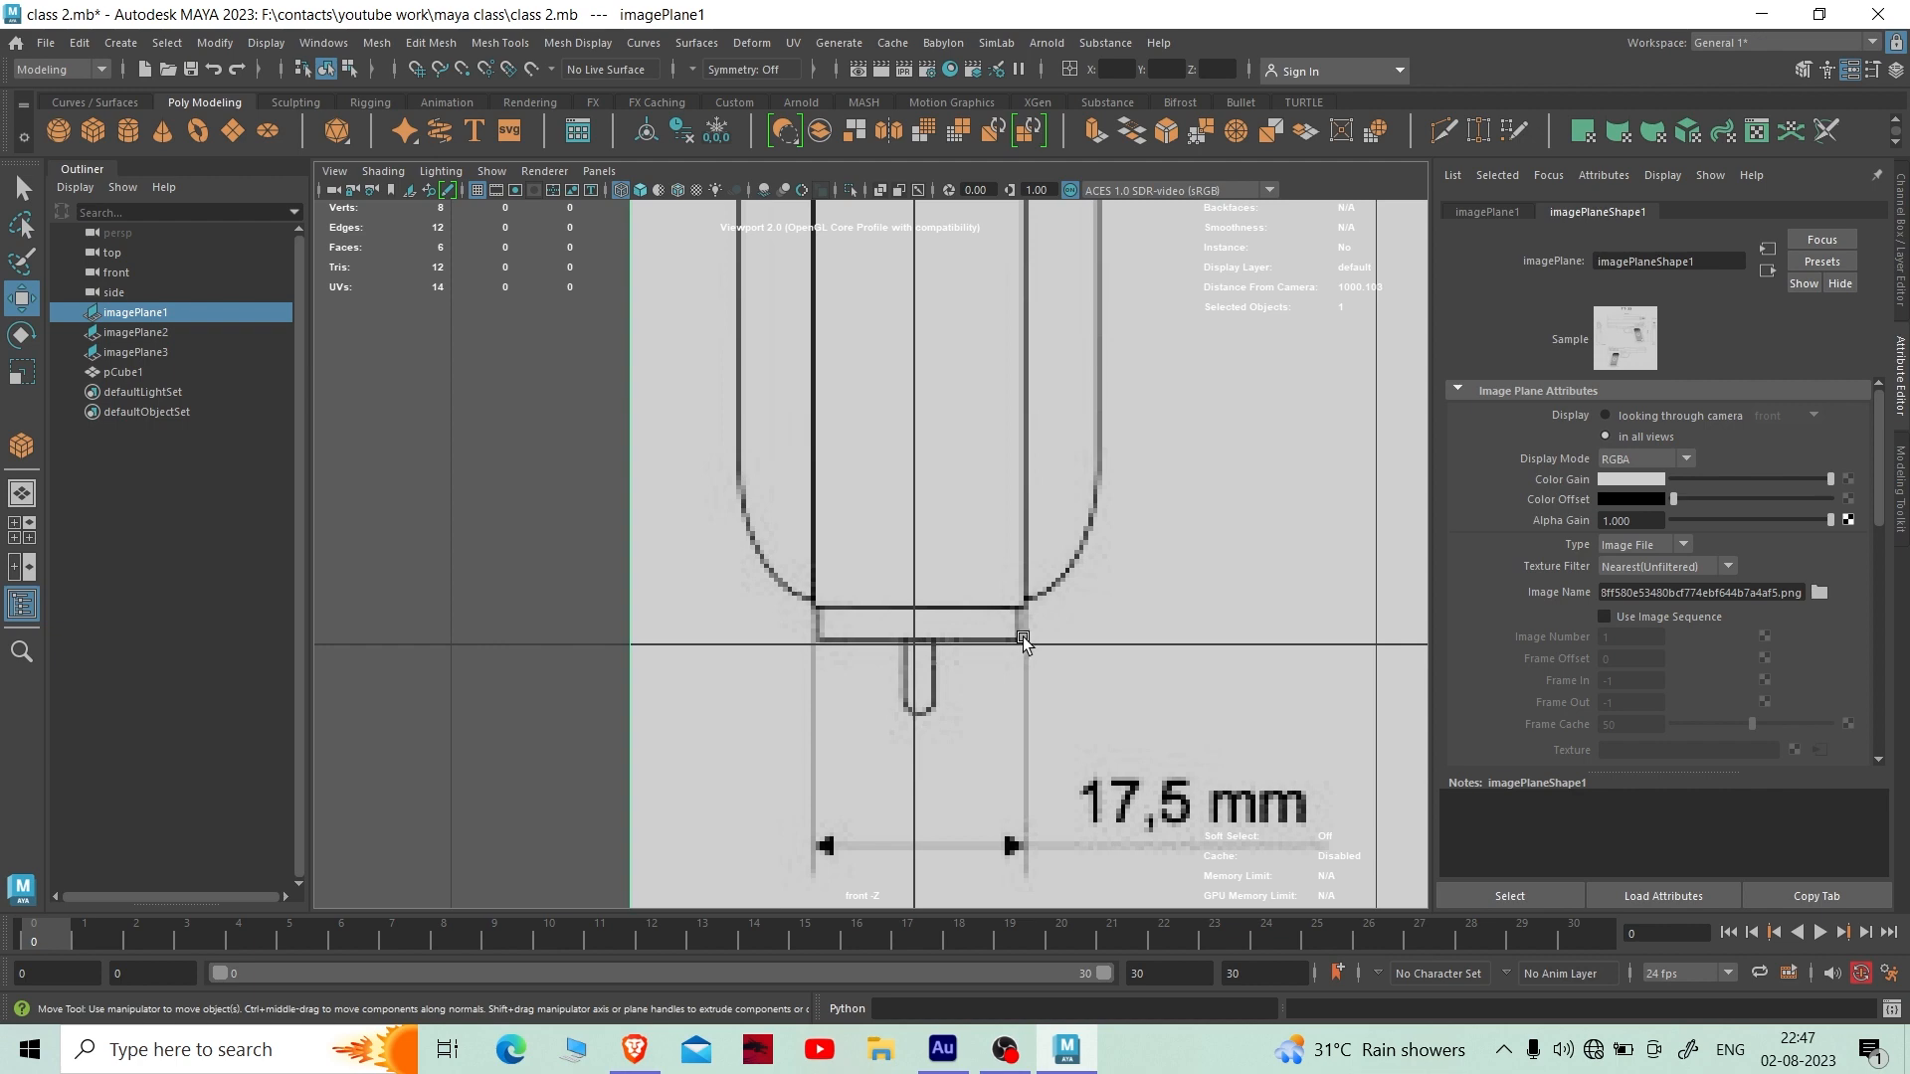
pyautogui.scroll(-4, 1079, 620)
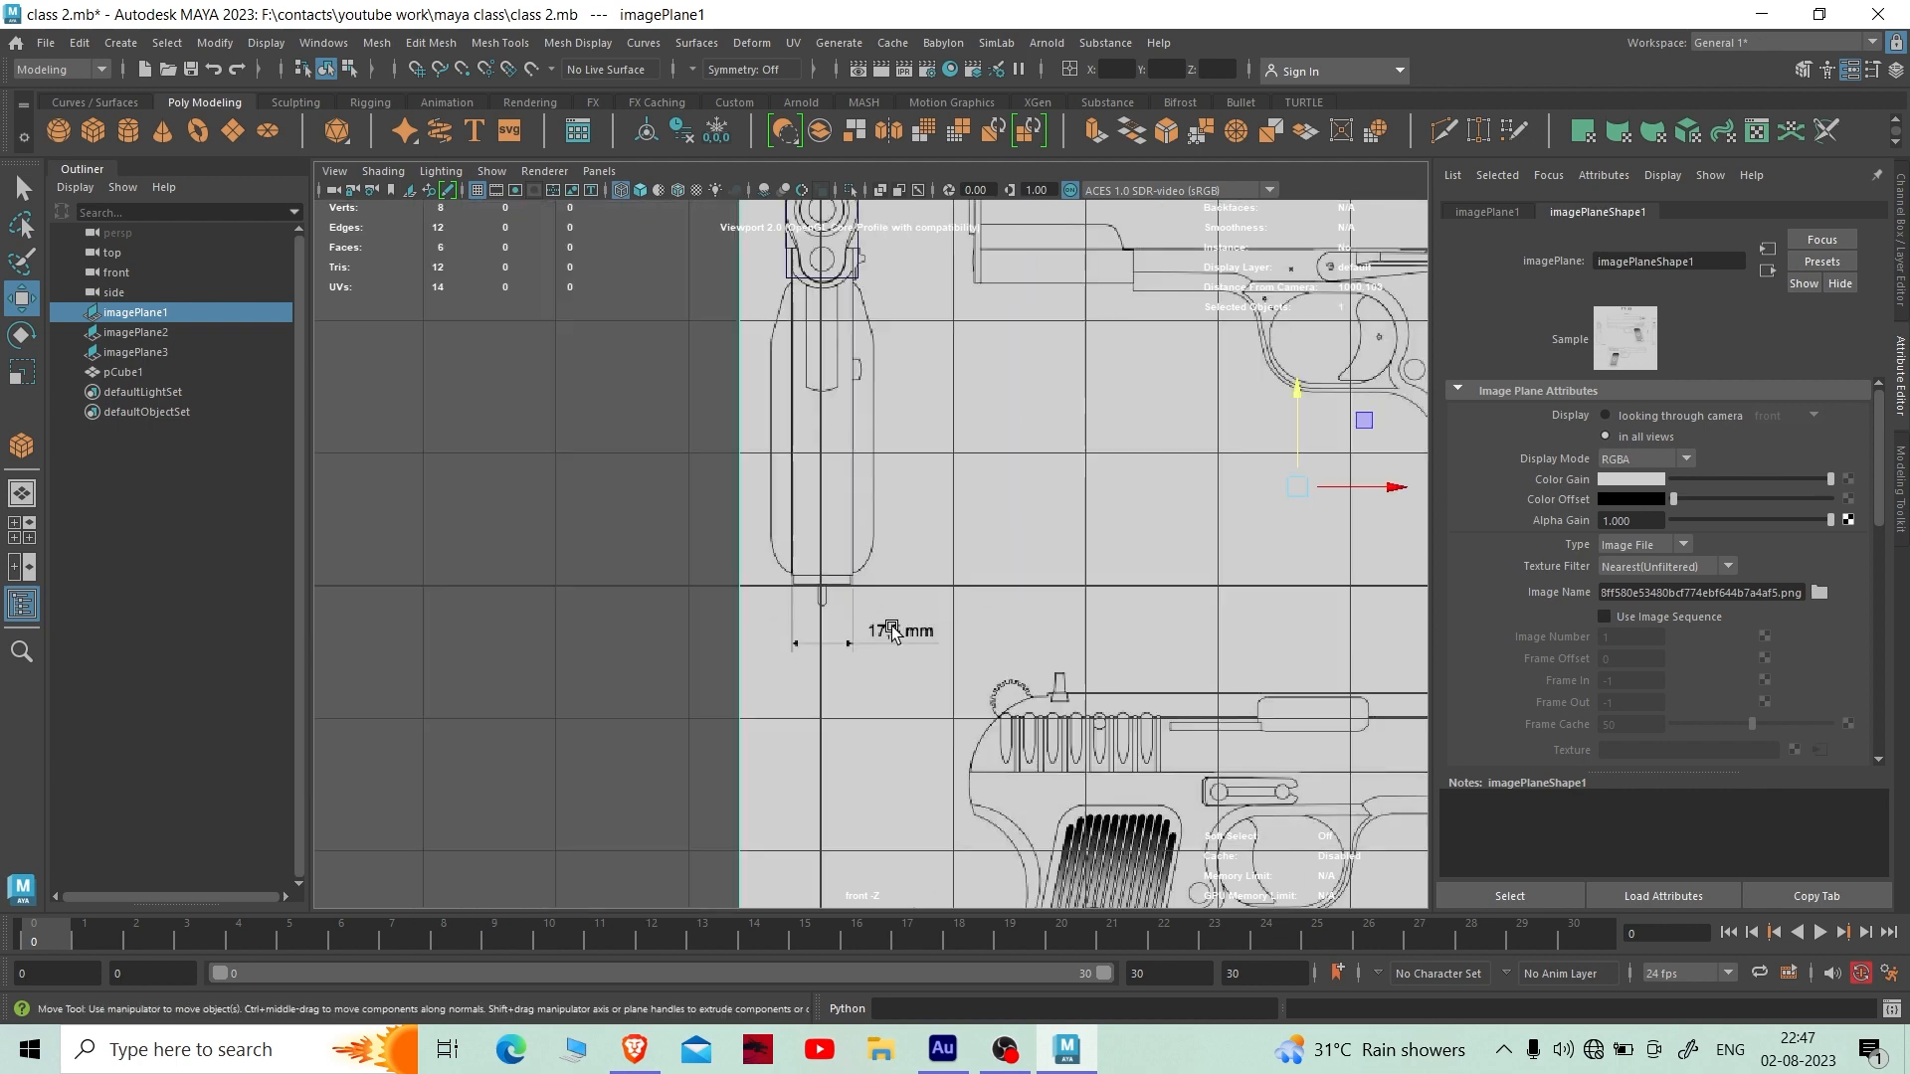
pyautogui.scroll(4, 831, 618)
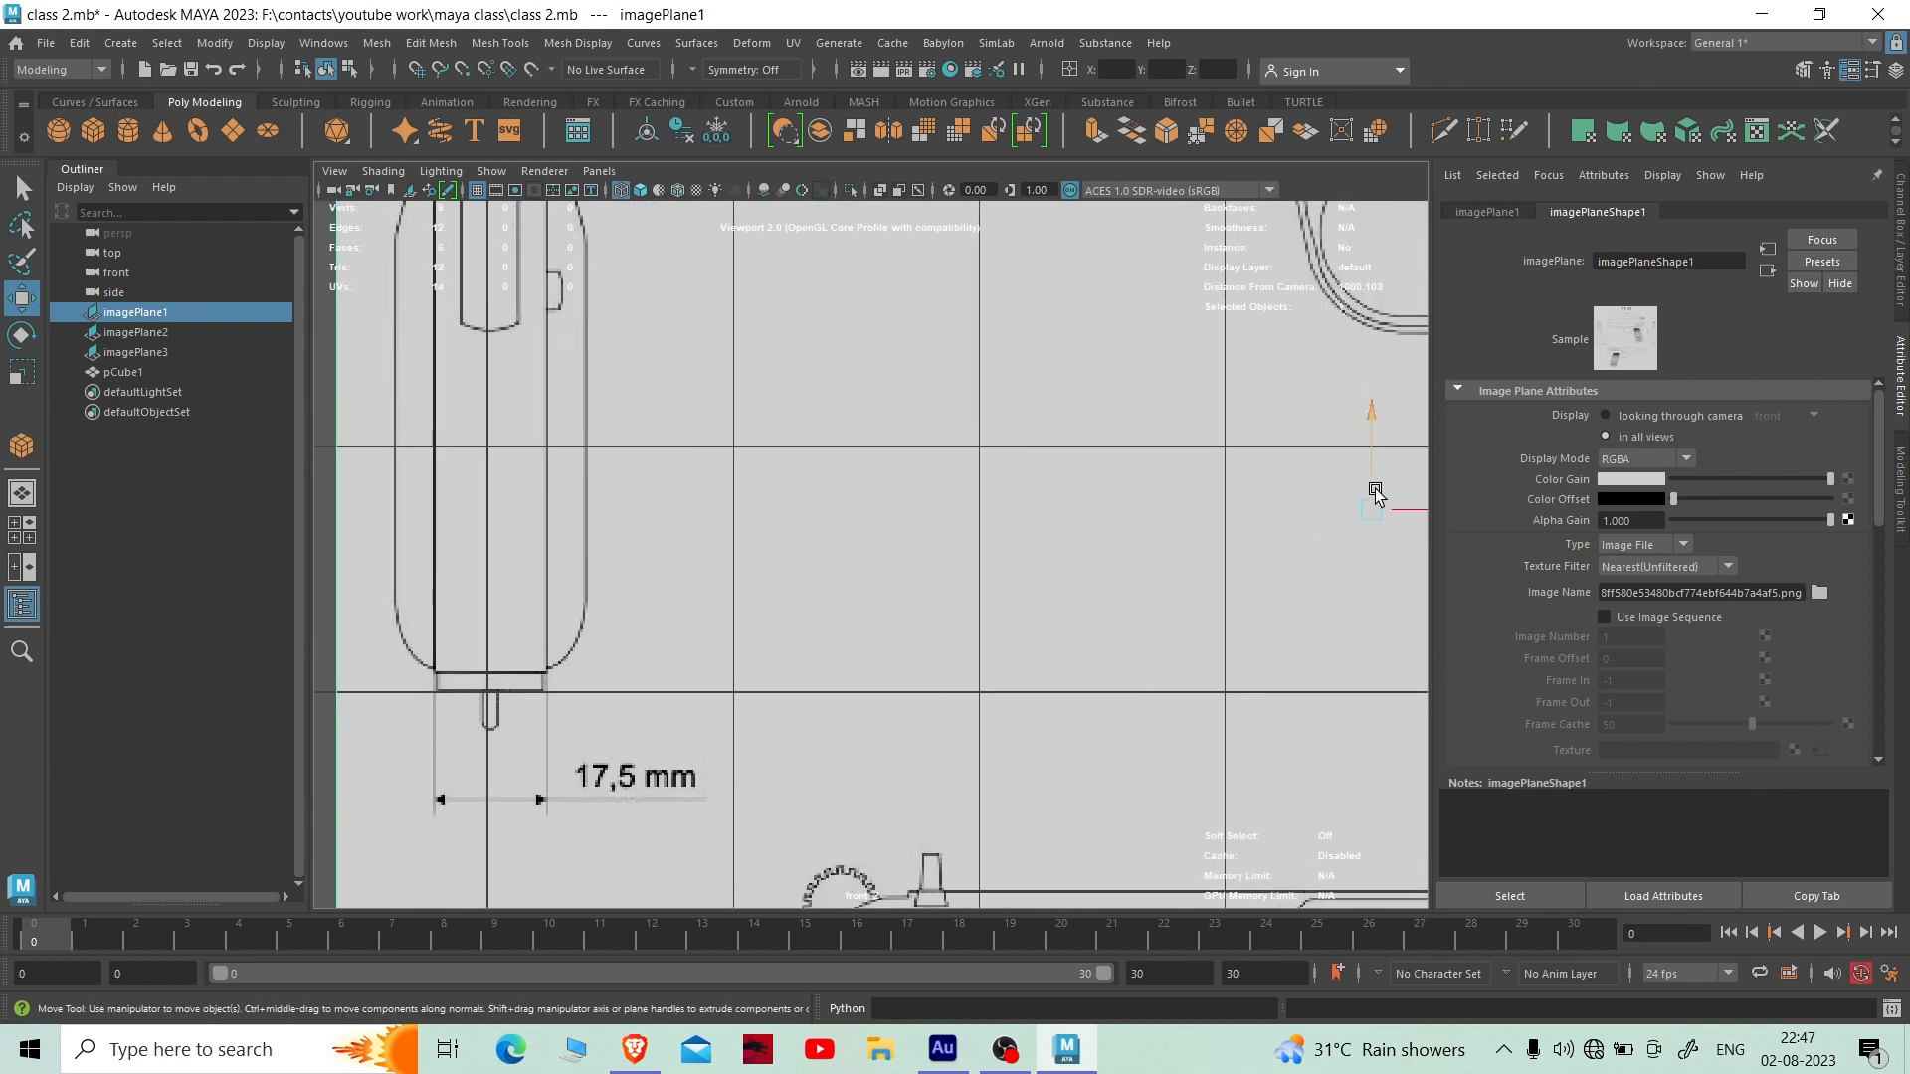
pyautogui.click(1369, 422)
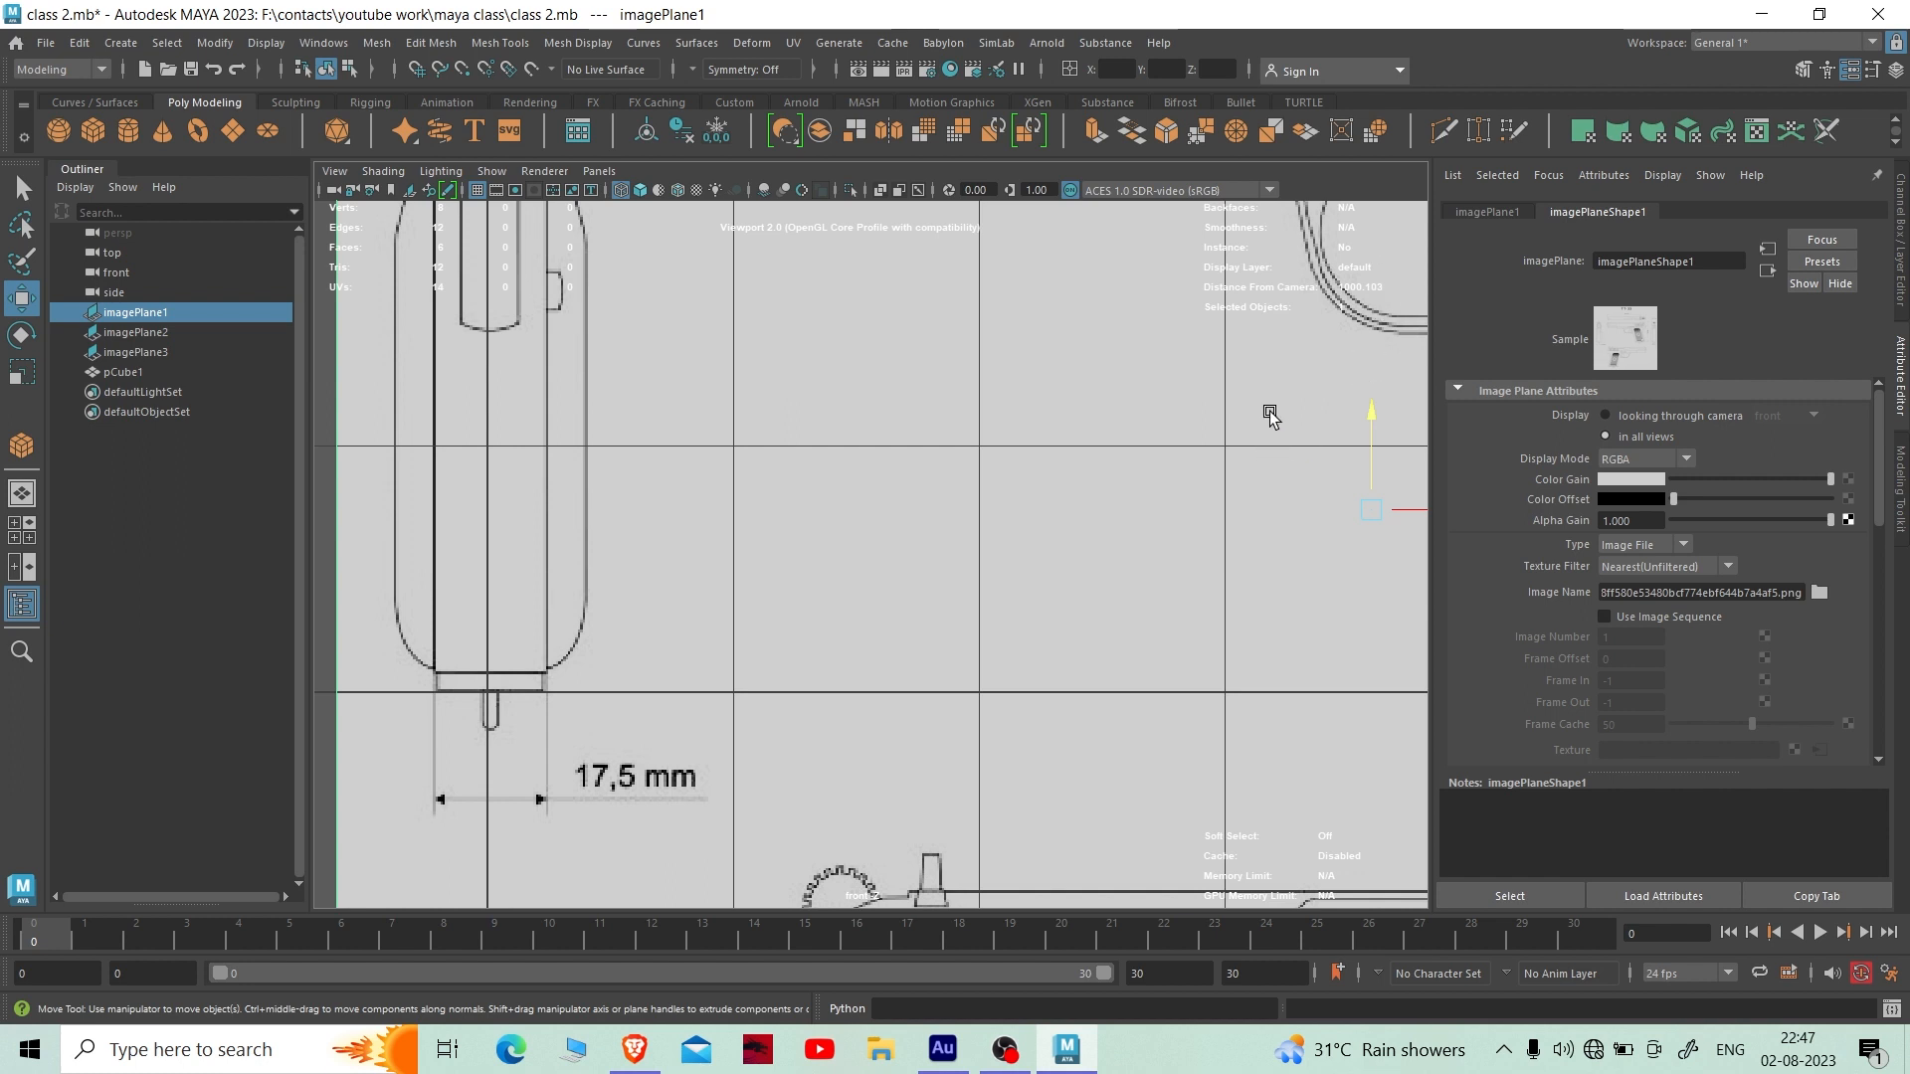
pyautogui.moveTo(1375, 422); pyautogui.dragTo(1363, 413)
# - In vertex mode in the front view, lower the cube's bottom vertices to the muzzle's lower curve and fit its top vertices to the slide's upper edge
pyautogui.keyDown('alt'); pyautogui.moveTo(1095, 426); pyautogui.dragTo(923, 649, button='middle'); pyautogui.keyUp('alt')
pyautogui.scroll(5, 901, 540)
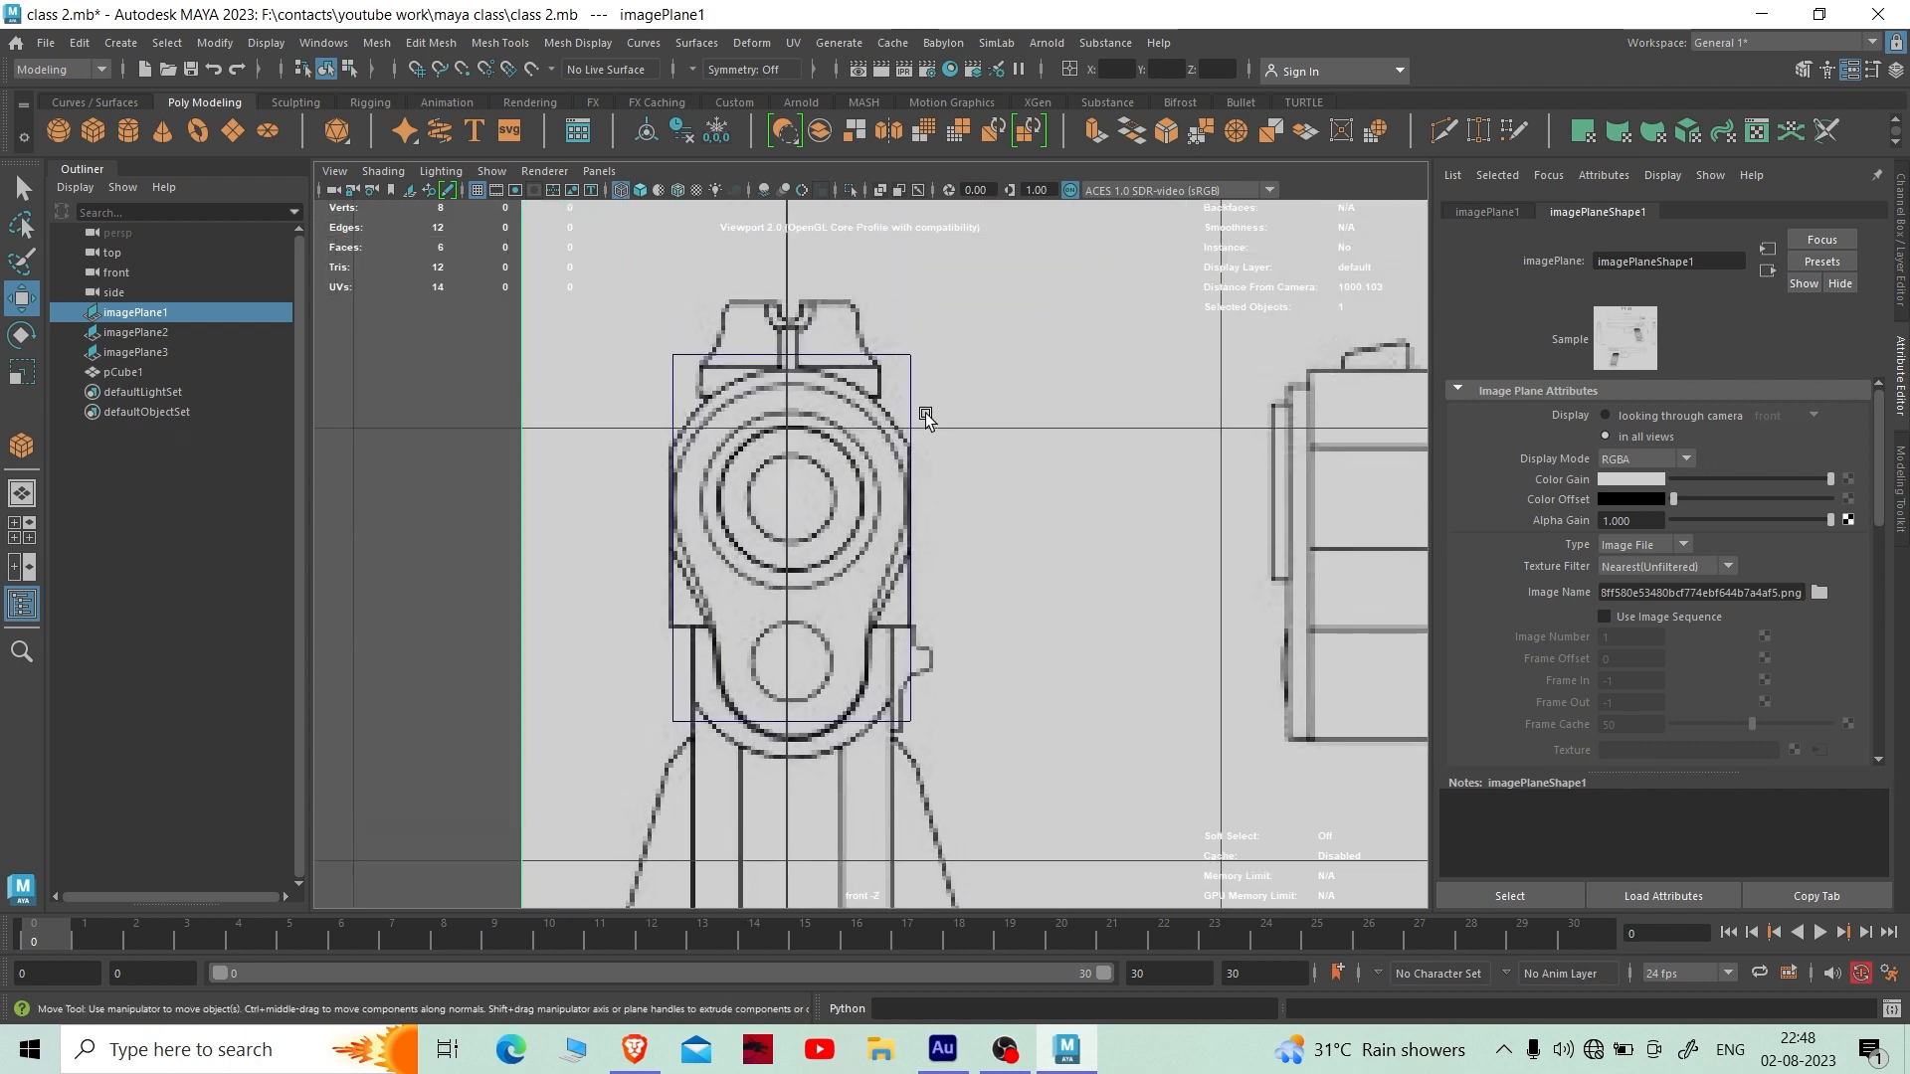
pyautogui.click(899, 356)
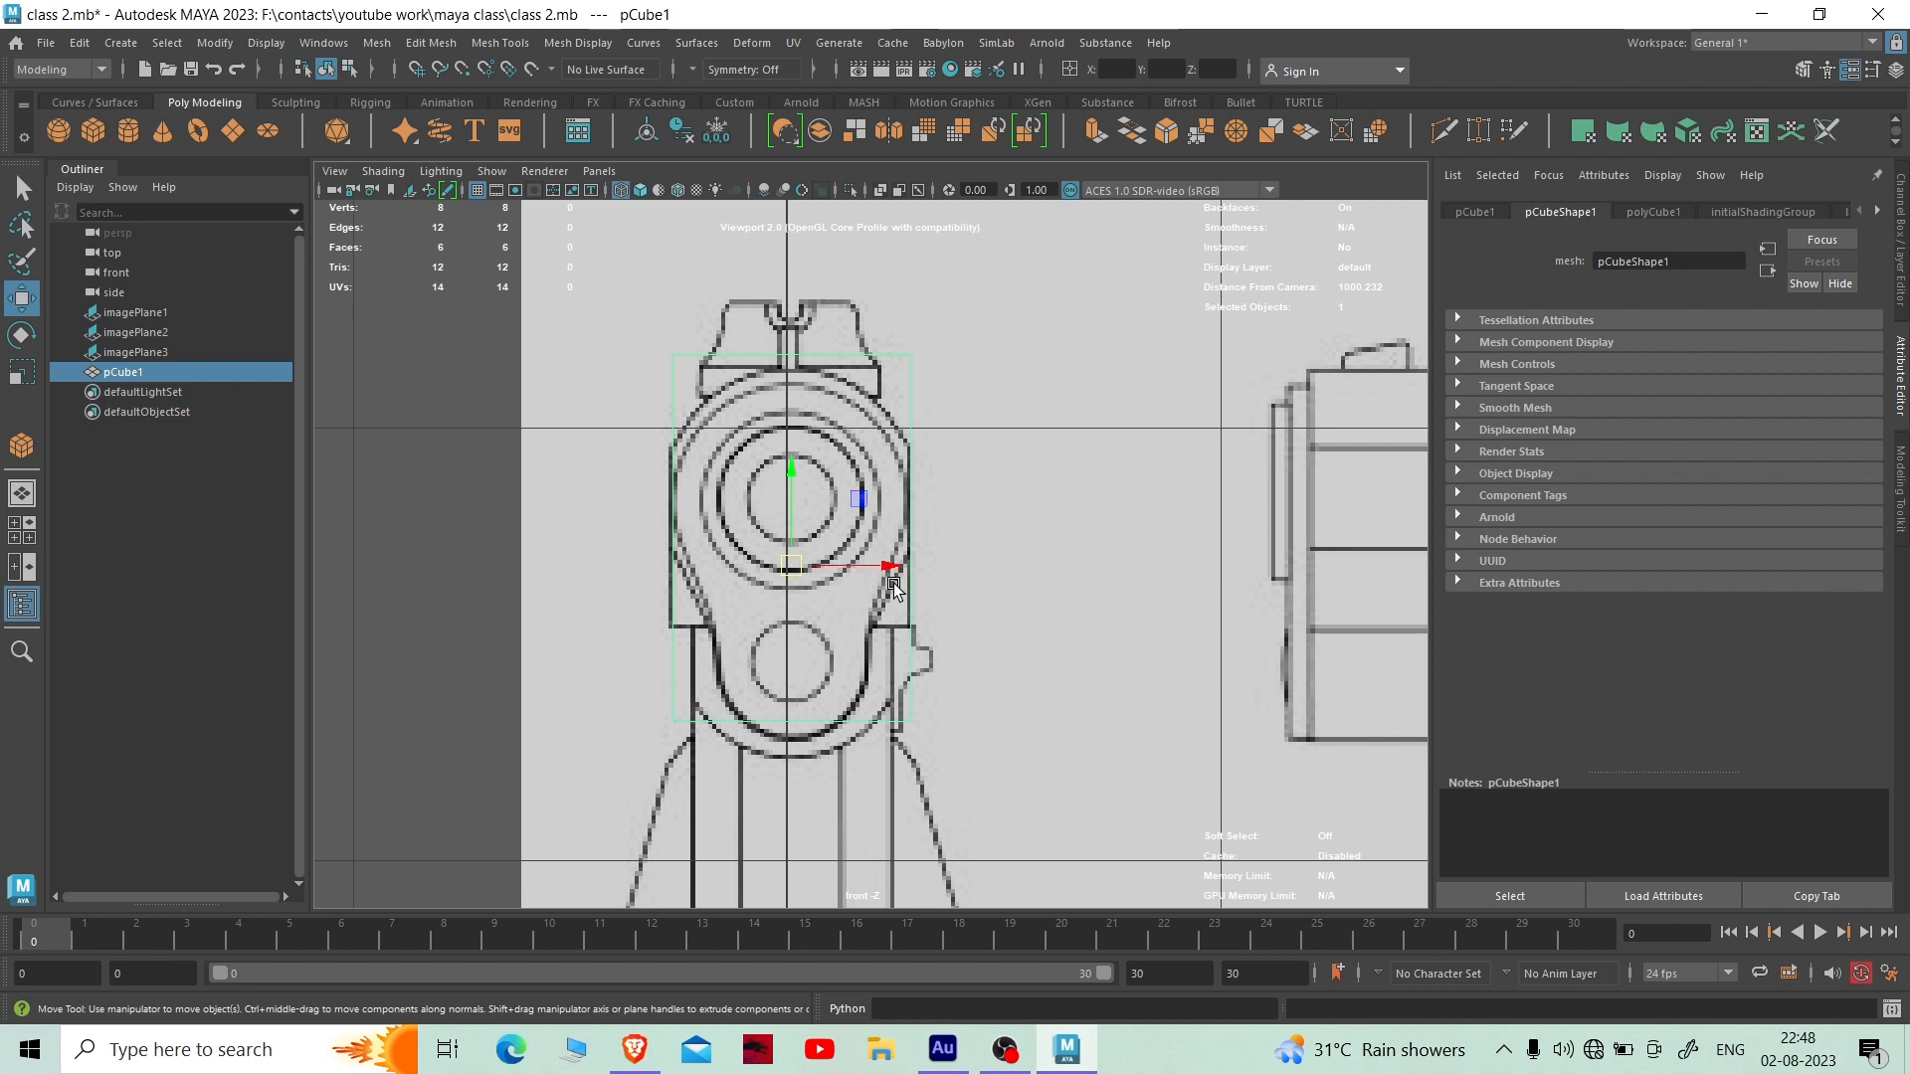
pyautogui.rightClick(428, 477)
pyautogui.click(338, 475)
pyautogui.moveTo(935, 761); pyautogui.dragTo(644, 679)
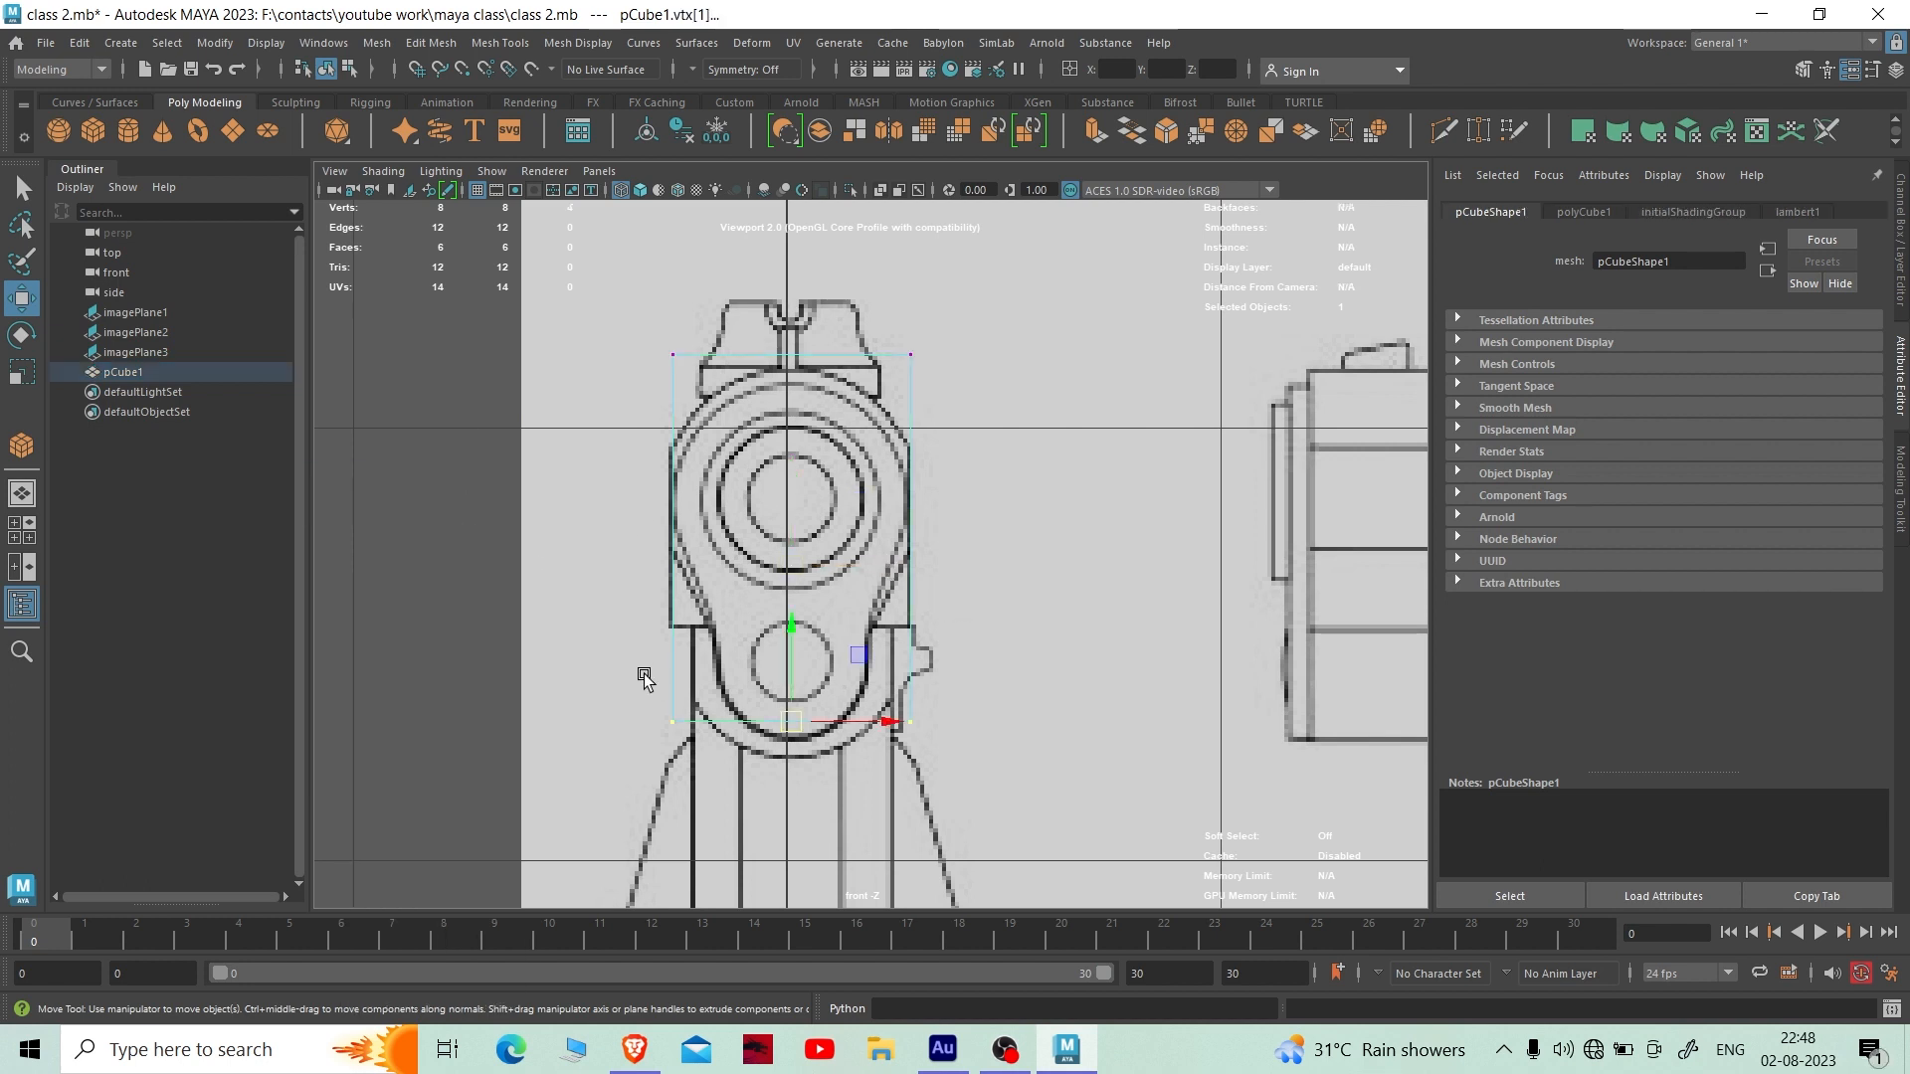
pyautogui.click(791, 628)
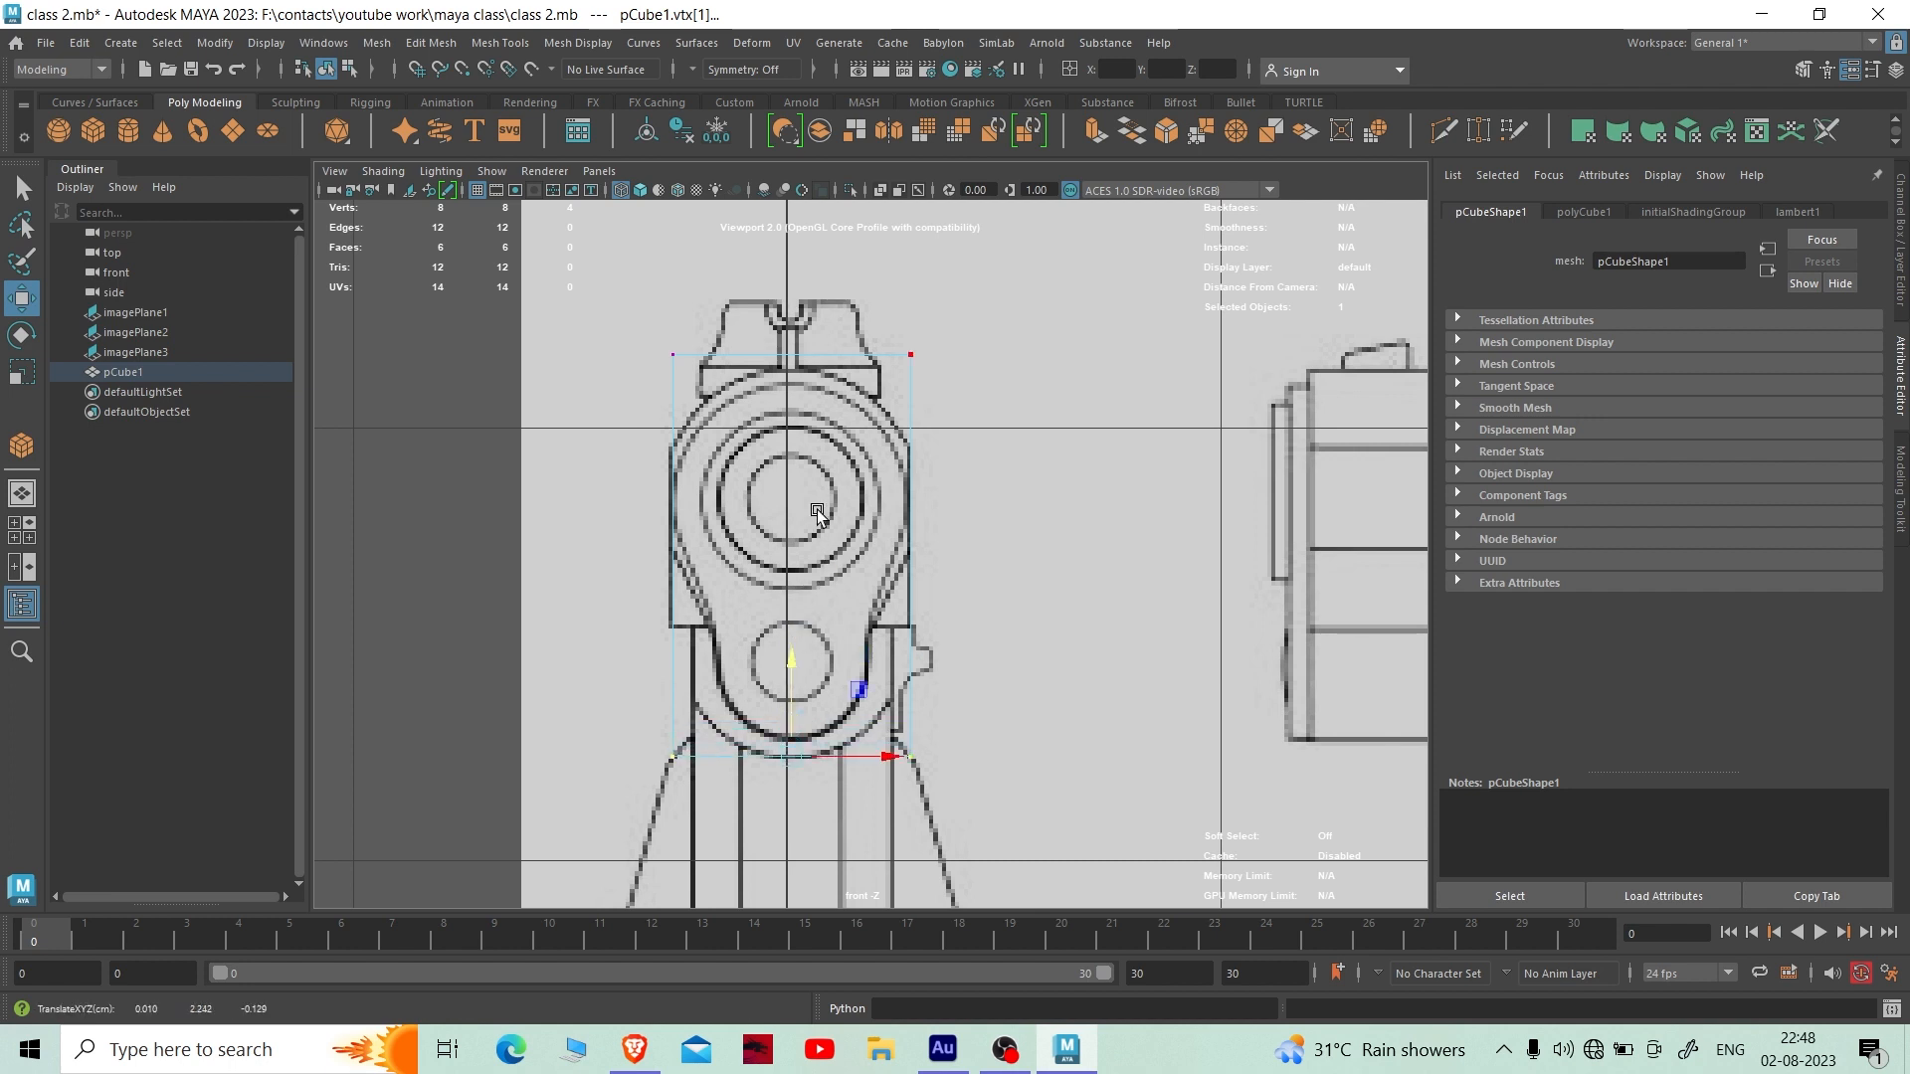
pyautogui.moveTo(609, 337); pyautogui.dragTo(945, 408)
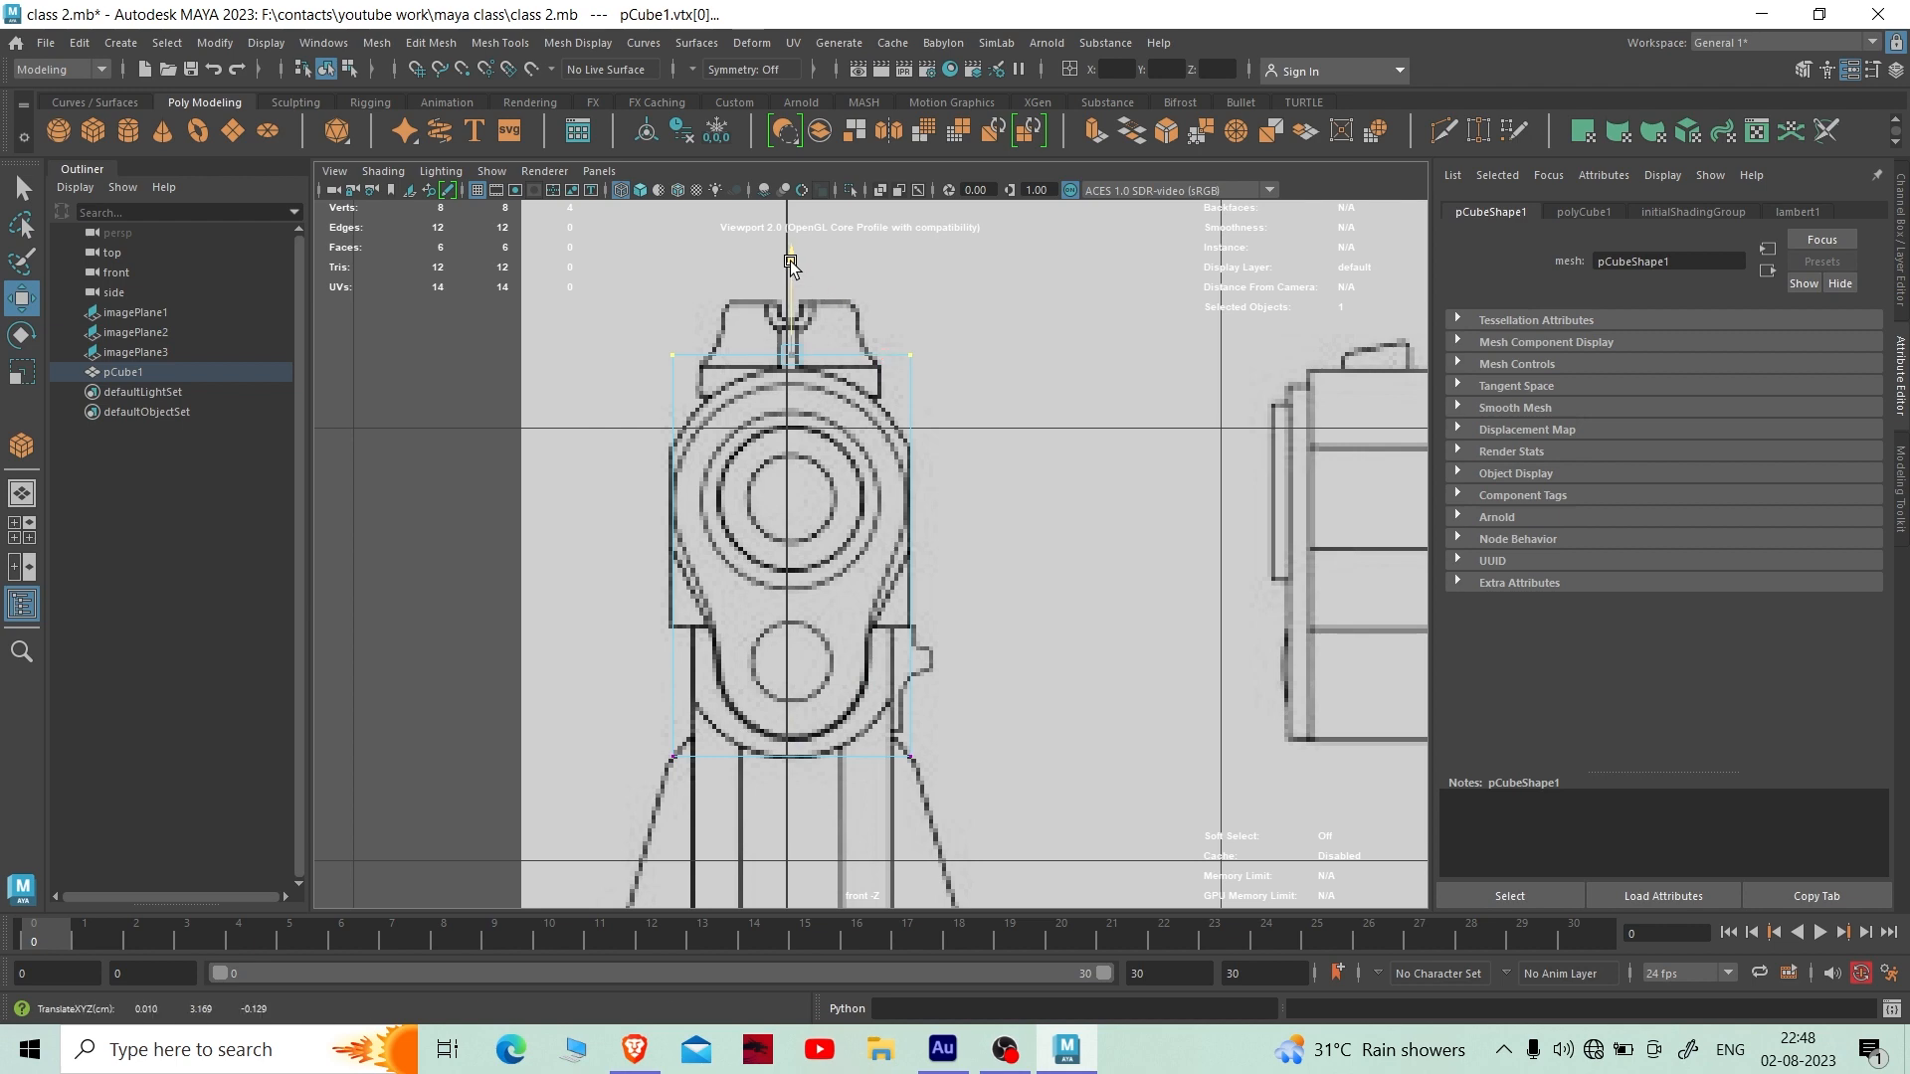
pyautogui.moveTo(791, 266); pyautogui.dragTo(791, 263)
# - Return the cube to object mode and lower imagePlane3 in the side view to about Y 0.747, matching the slide's top line to the cube
pyautogui.press('space')
pyautogui.press('space')
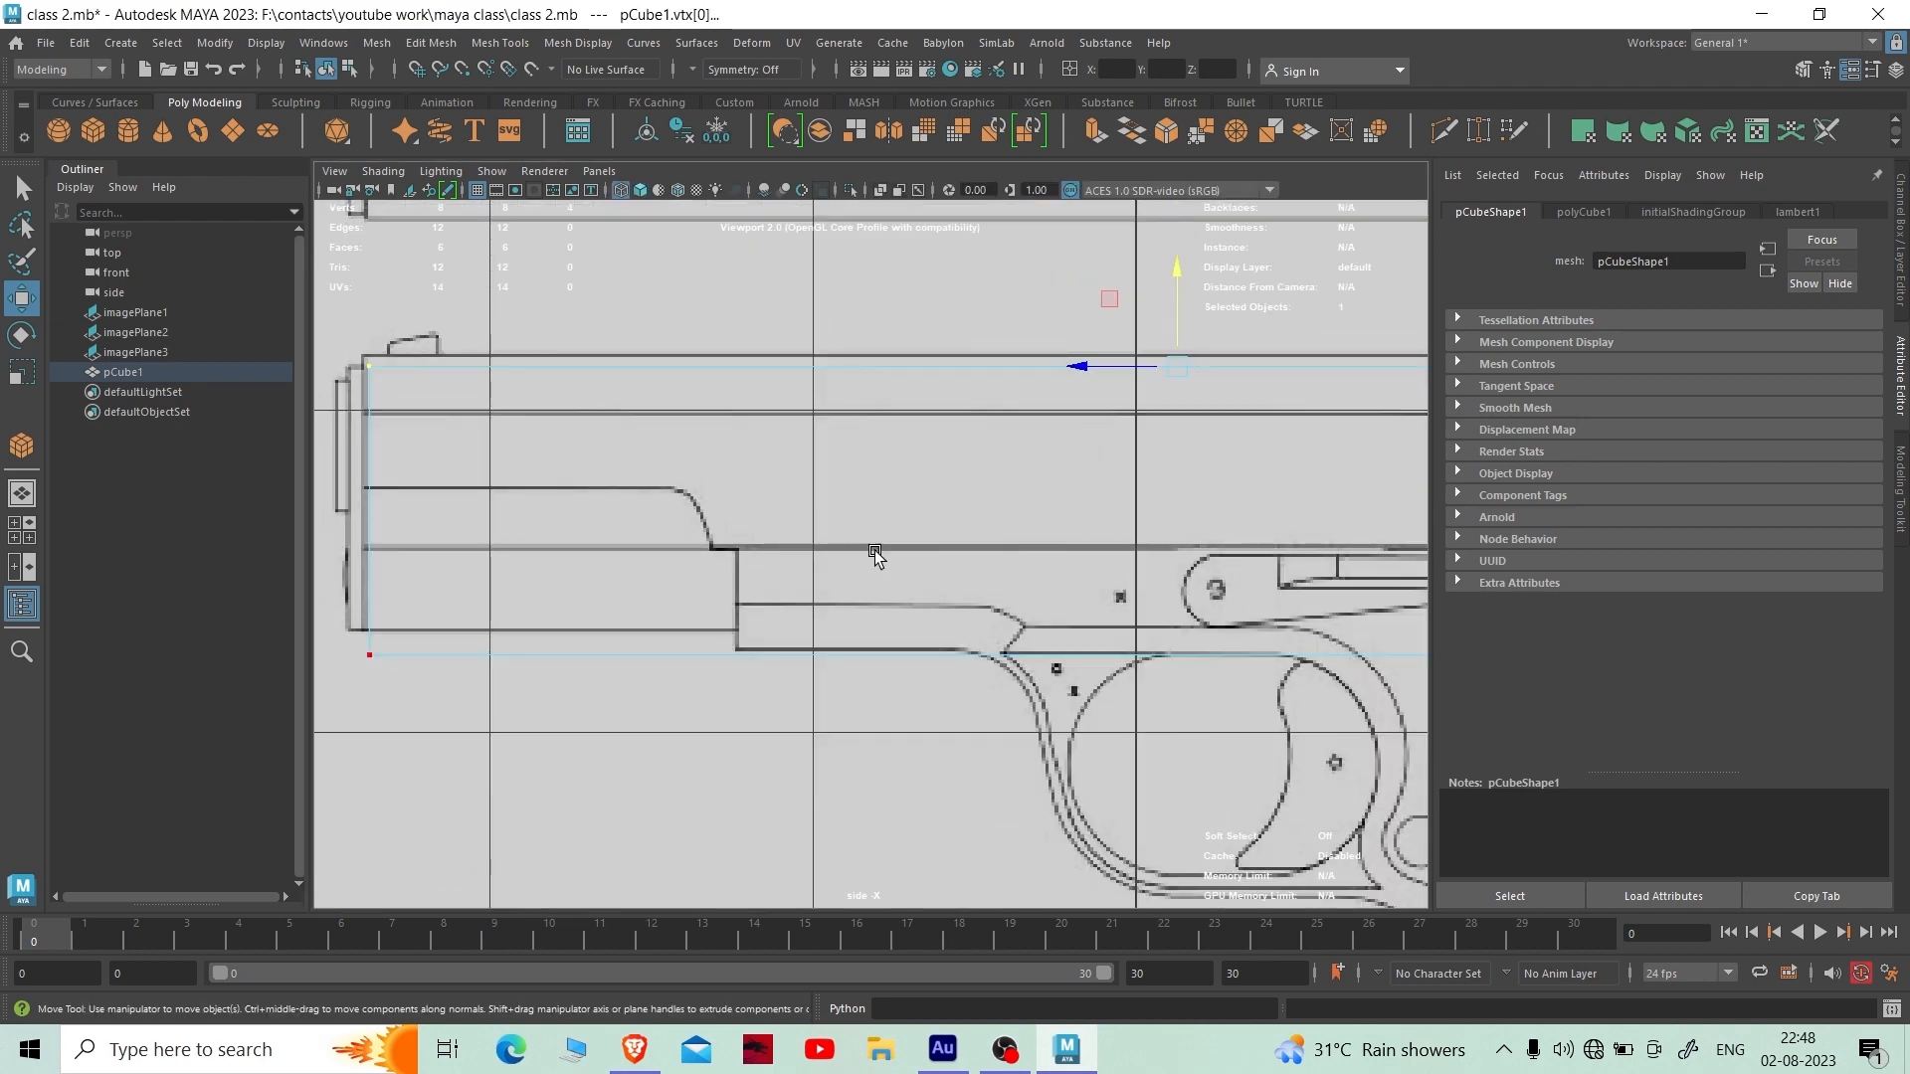
pyautogui.scroll(-6, 875, 555)
pyautogui.scroll(3, 880, 563)
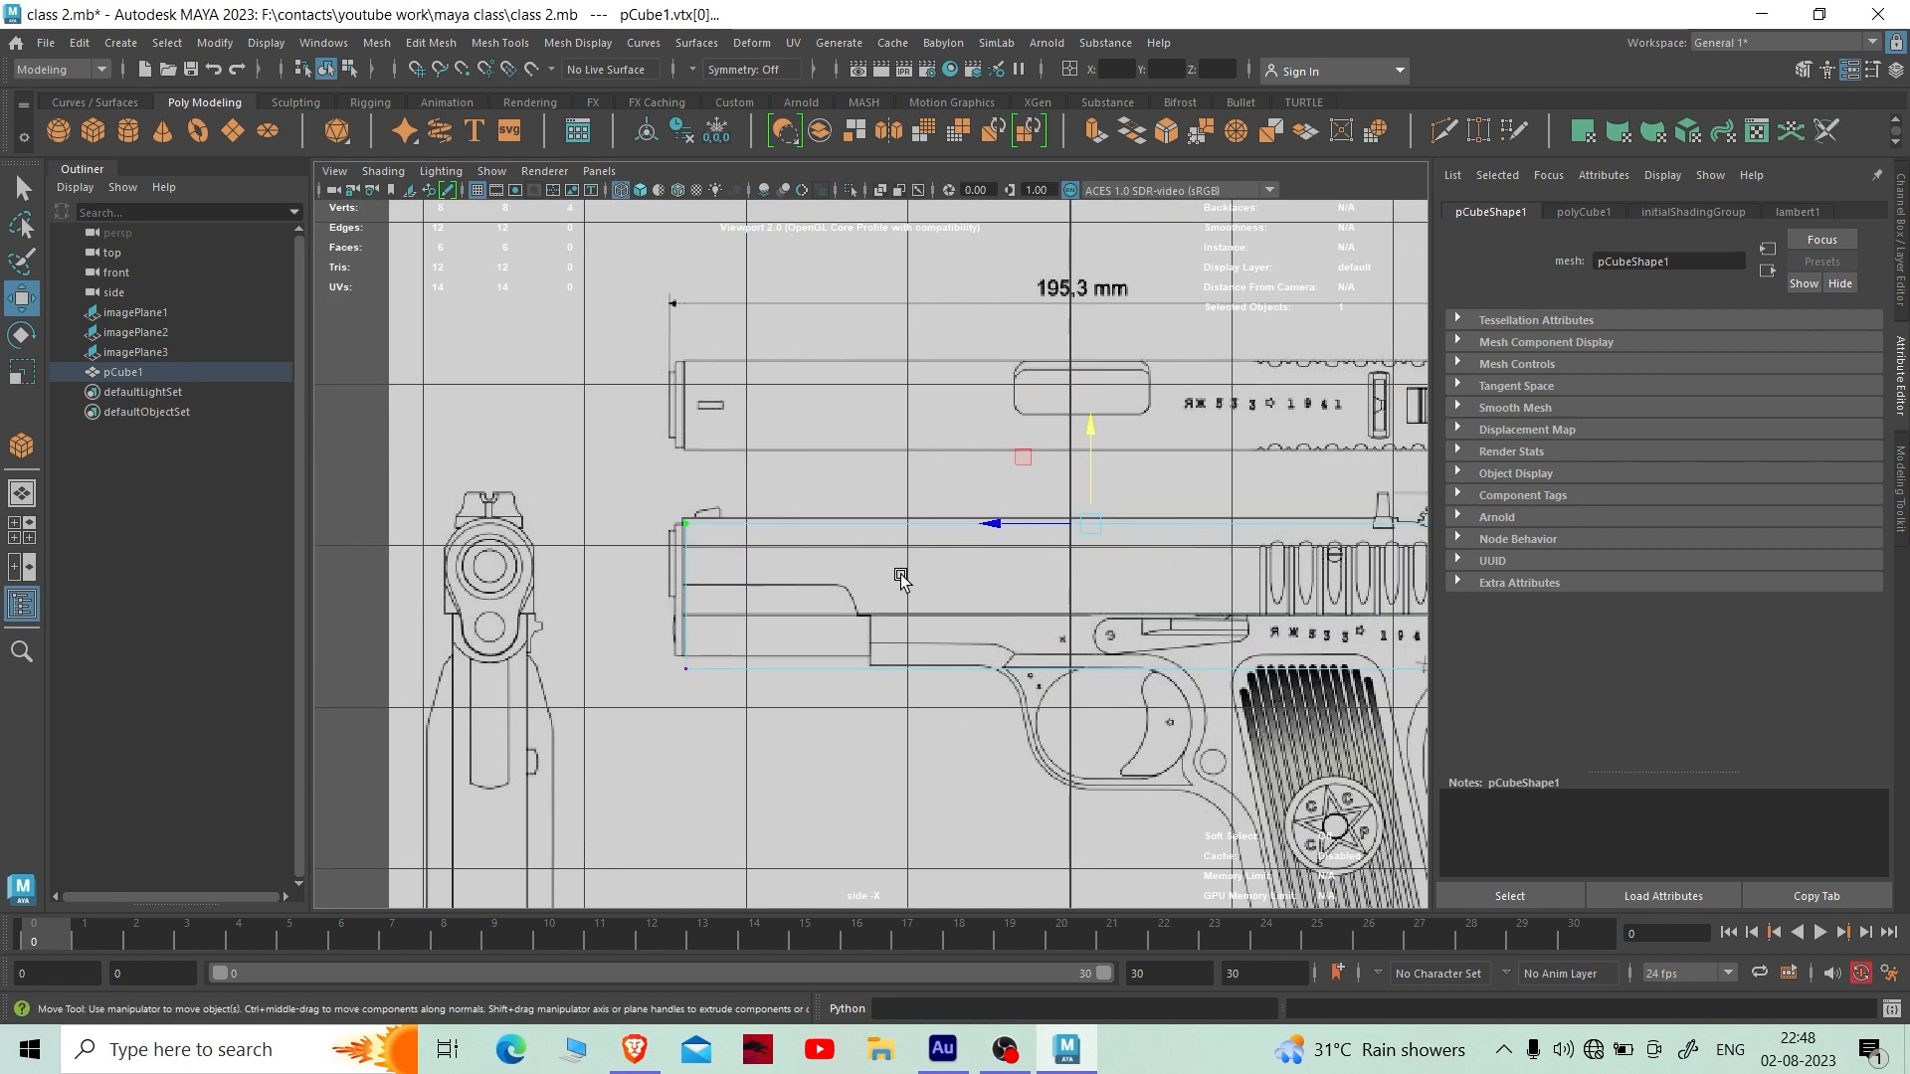
pyautogui.scroll(-4, 901, 579)
pyautogui.moveTo(701, 467); pyautogui.dragTo(488, 464, button='right')
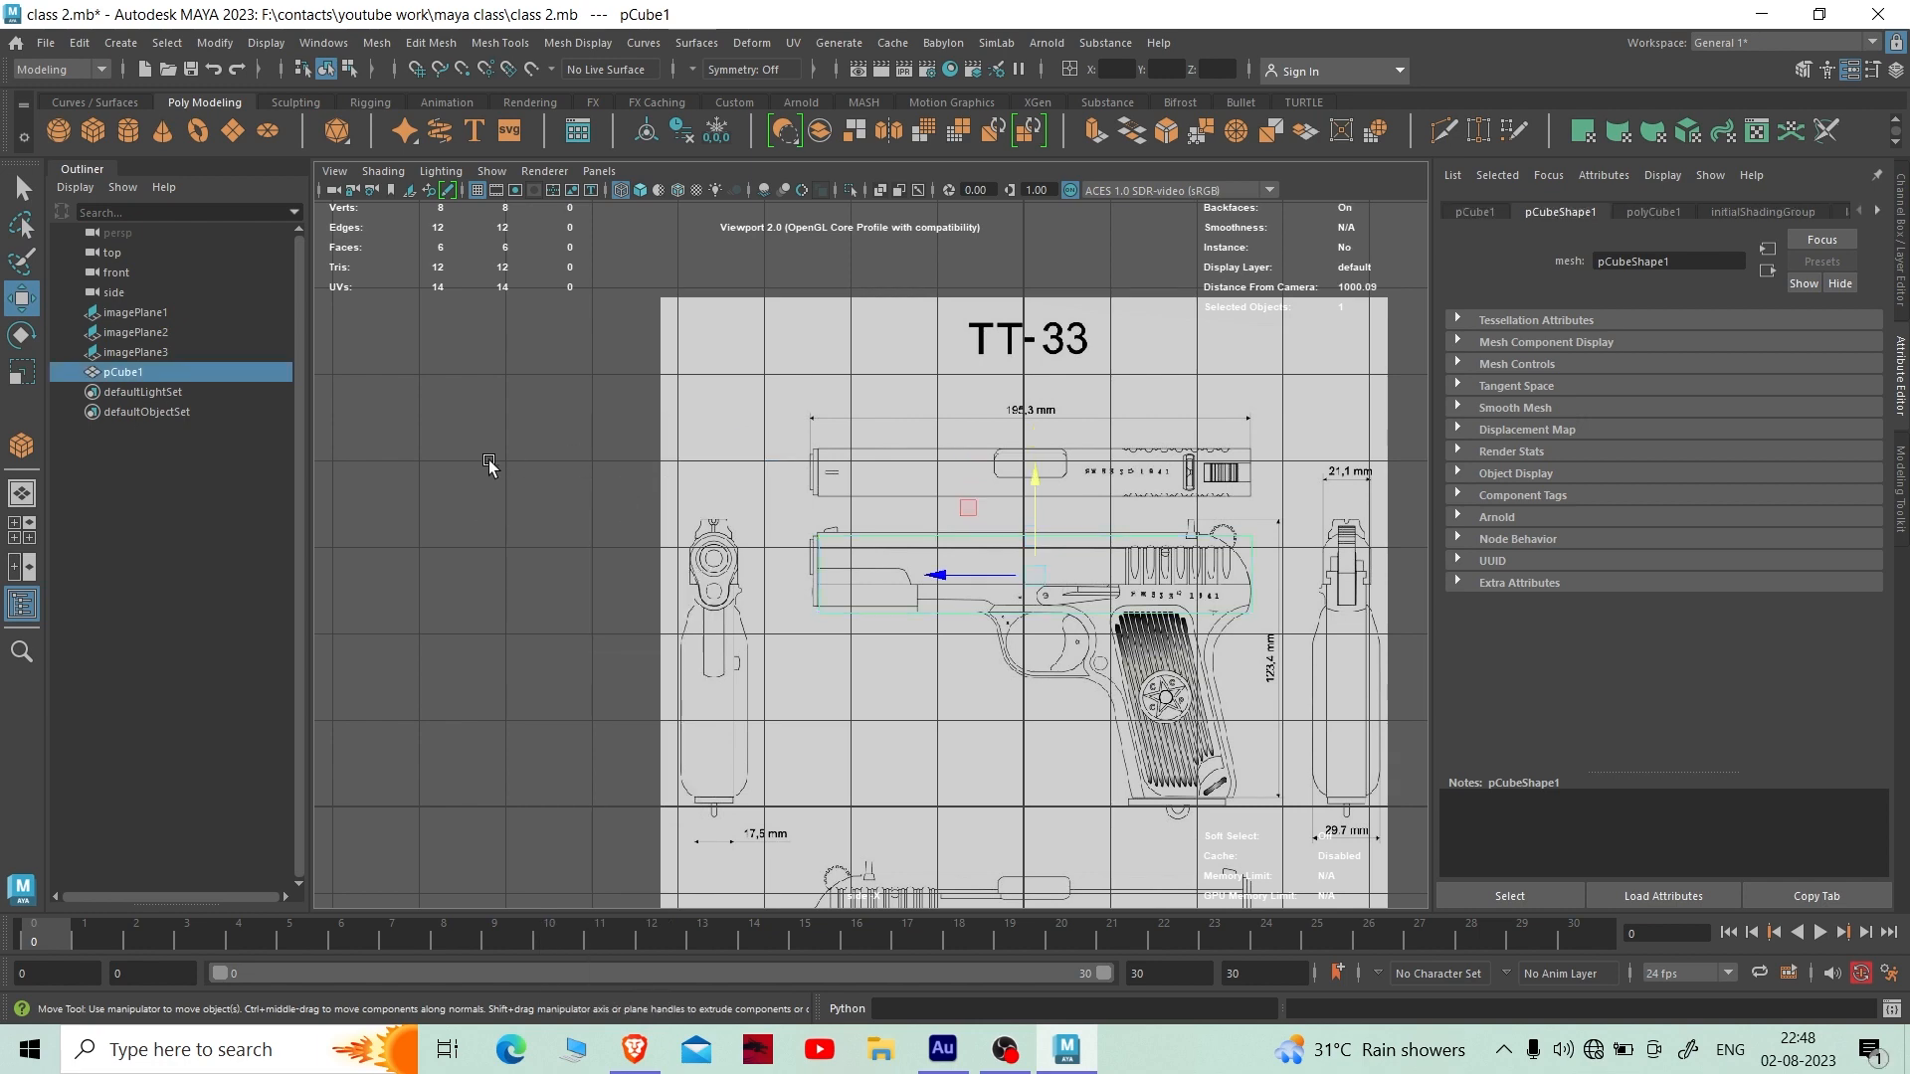
pyautogui.click(488, 465)
pyautogui.scroll(3, 988, 554)
pyautogui.scroll(-2, 995, 557)
pyautogui.scroll(4, 1097, 769)
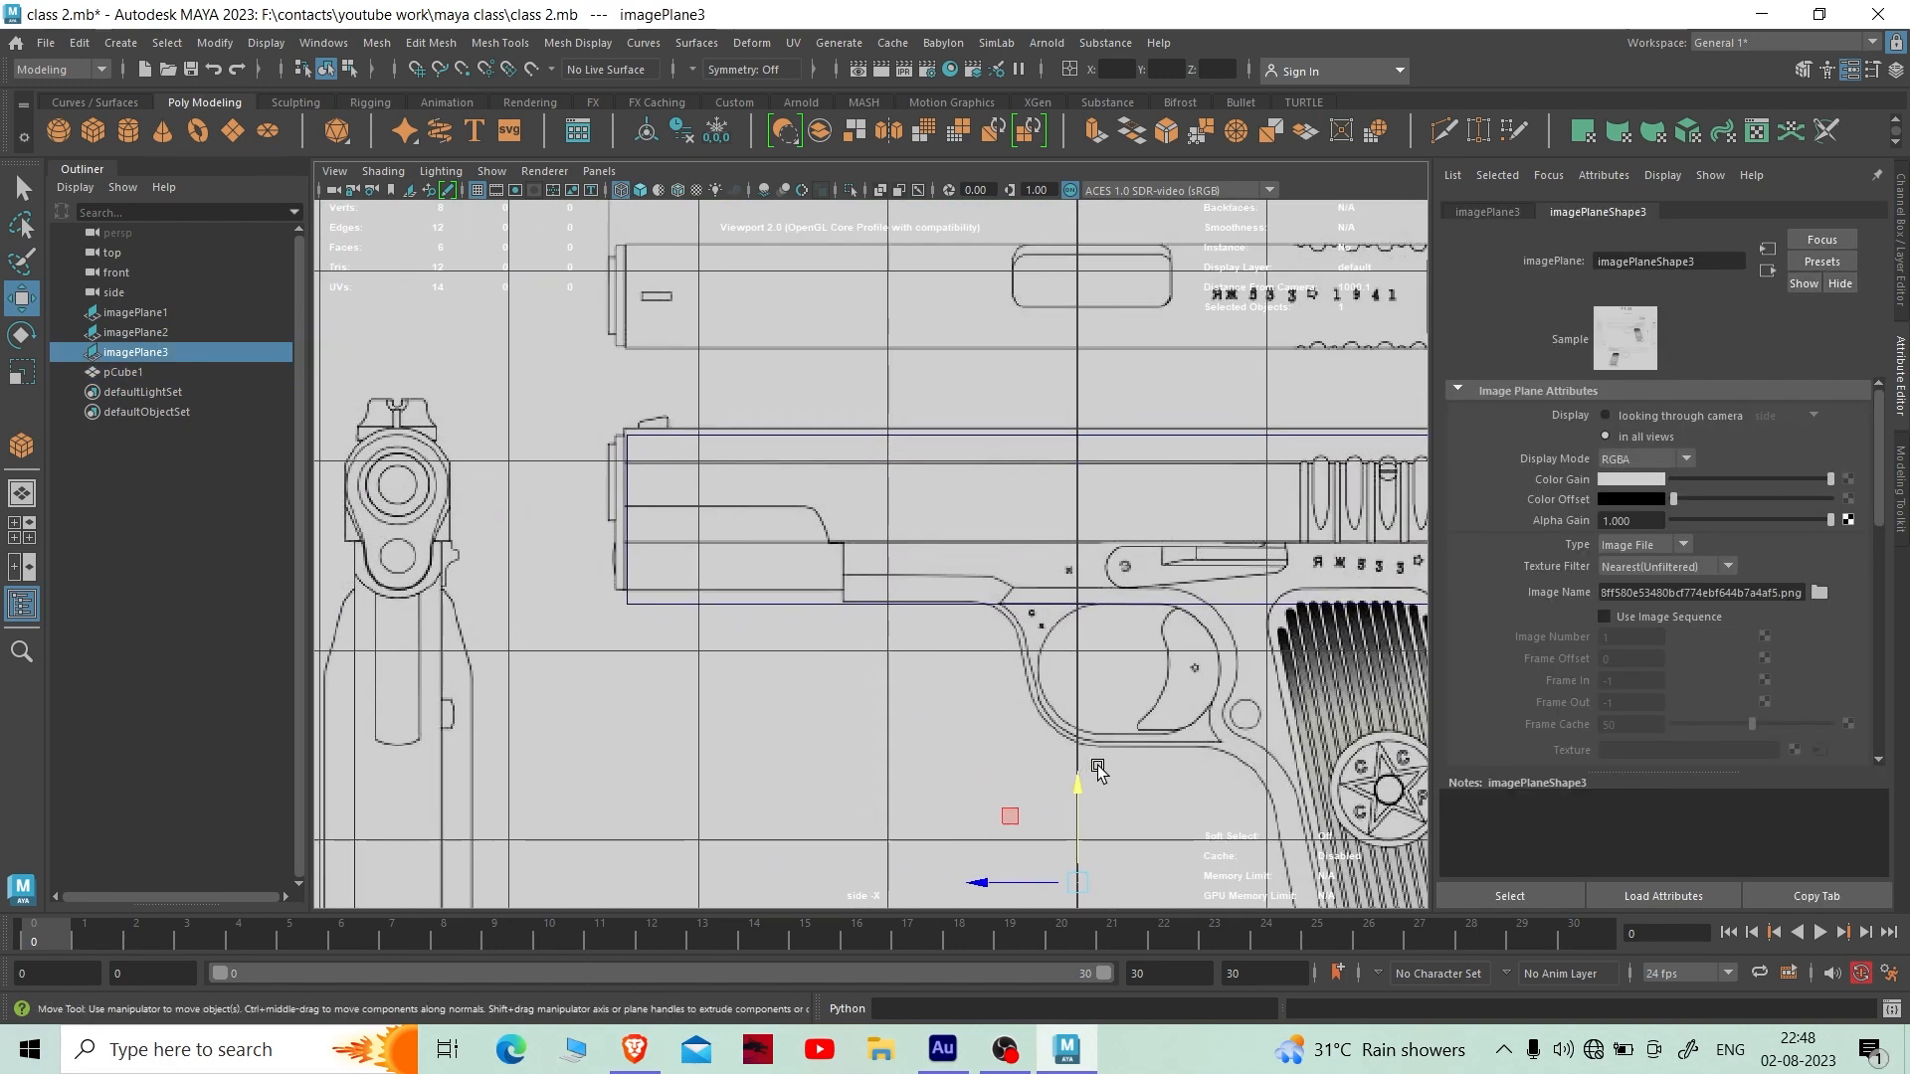
pyautogui.moveTo(1079, 781); pyautogui.dragTo(1078, 785)
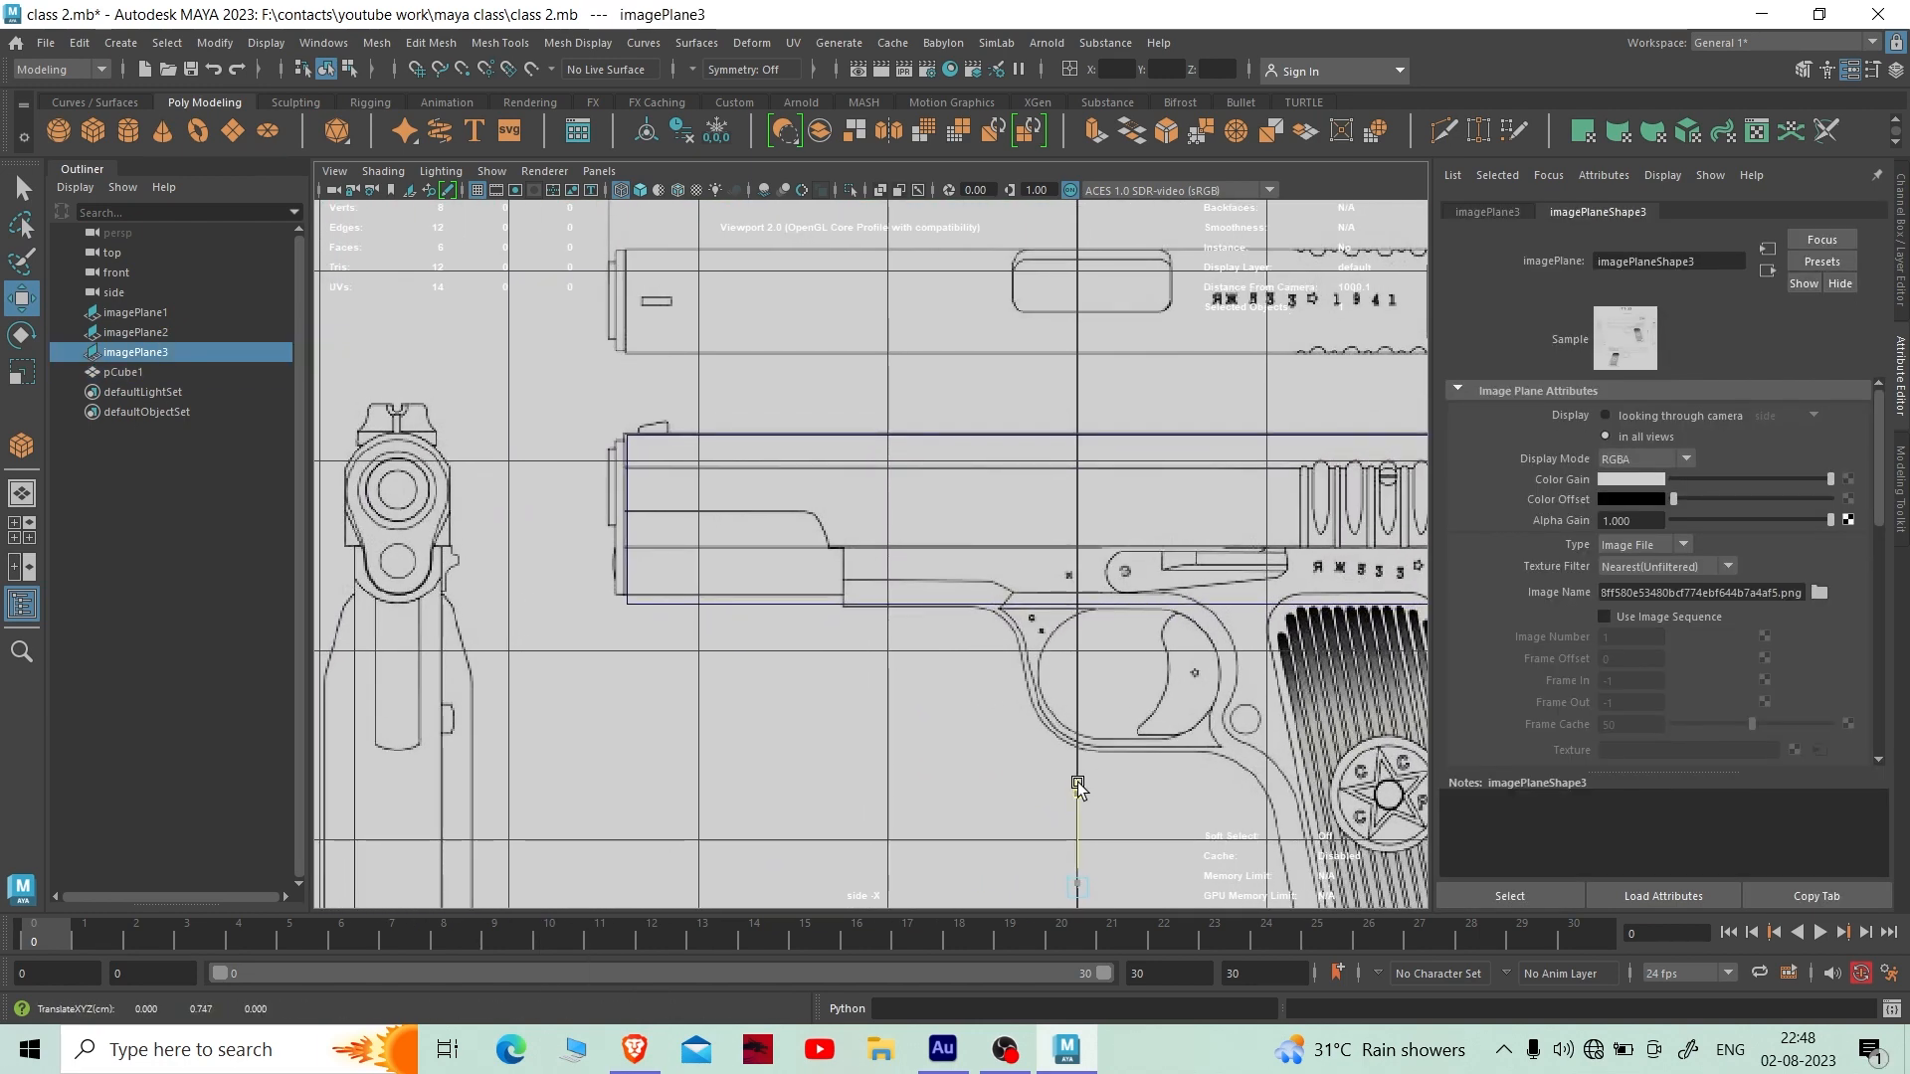
pyautogui.scroll(3, 895, 572)
pyautogui.scroll(-4, 1057, 706)
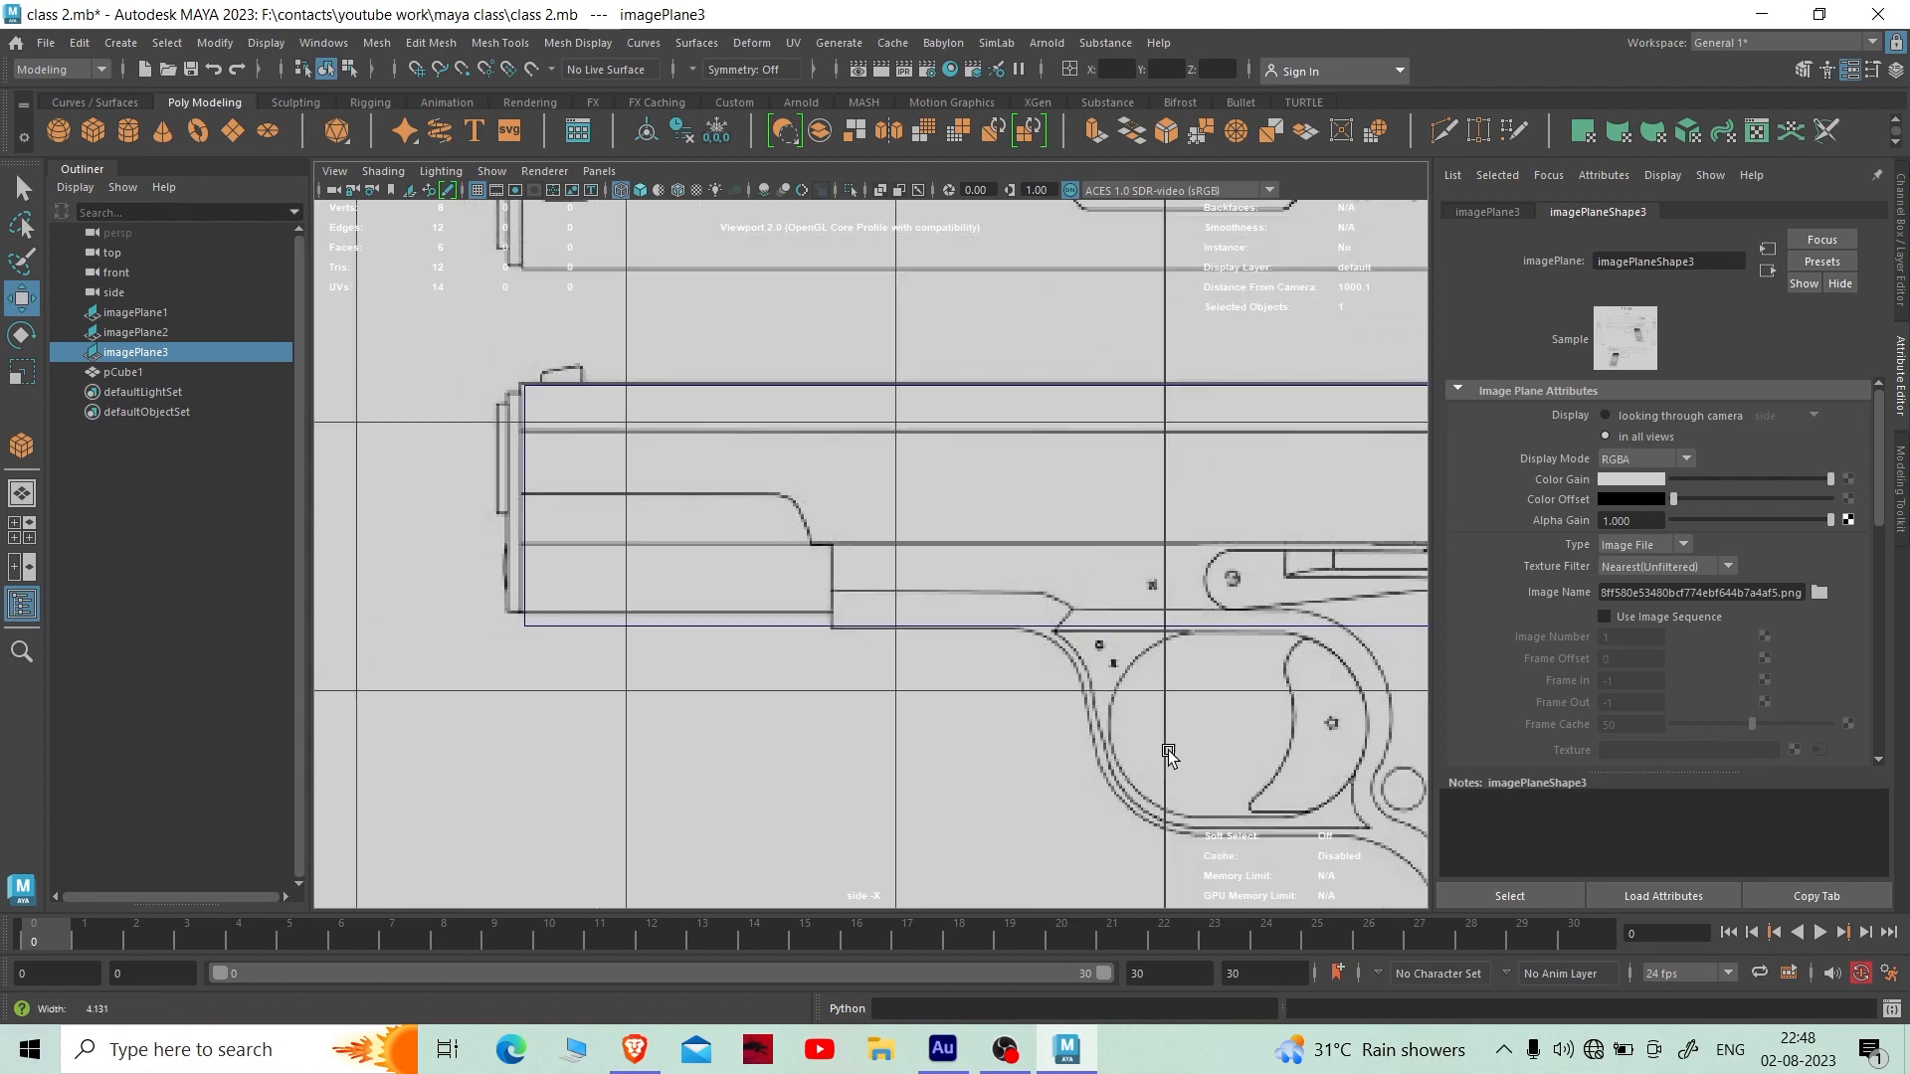
pyautogui.moveTo(1125, 774); pyautogui.dragTo(1119, 778)
# - Examine the side view for how the grip's base sits on the ground line and how the cube fits the slide drawing
pyautogui.scroll(-5, 1014, 706)
pyautogui.click(1197, 558)
pyautogui.scroll(6, 1139, 789)
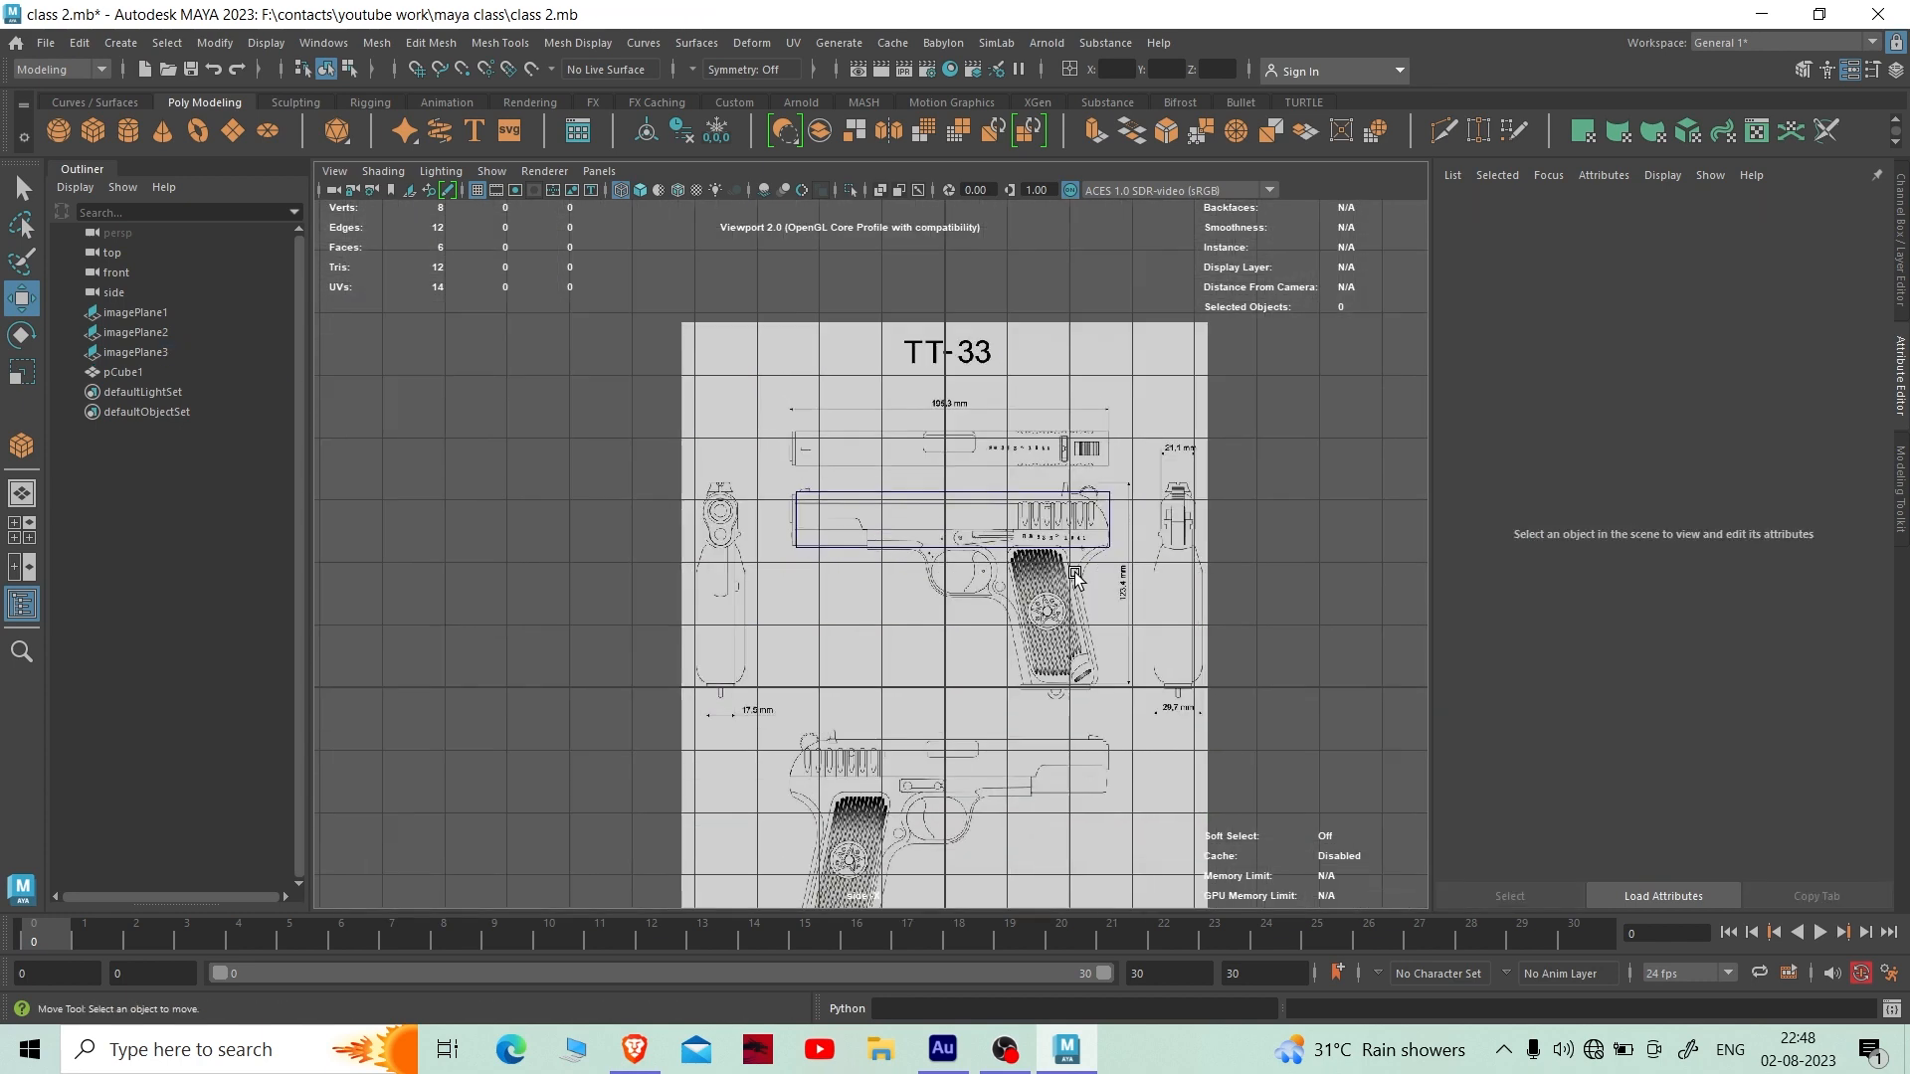
pyautogui.scroll(6, 1139, 789)
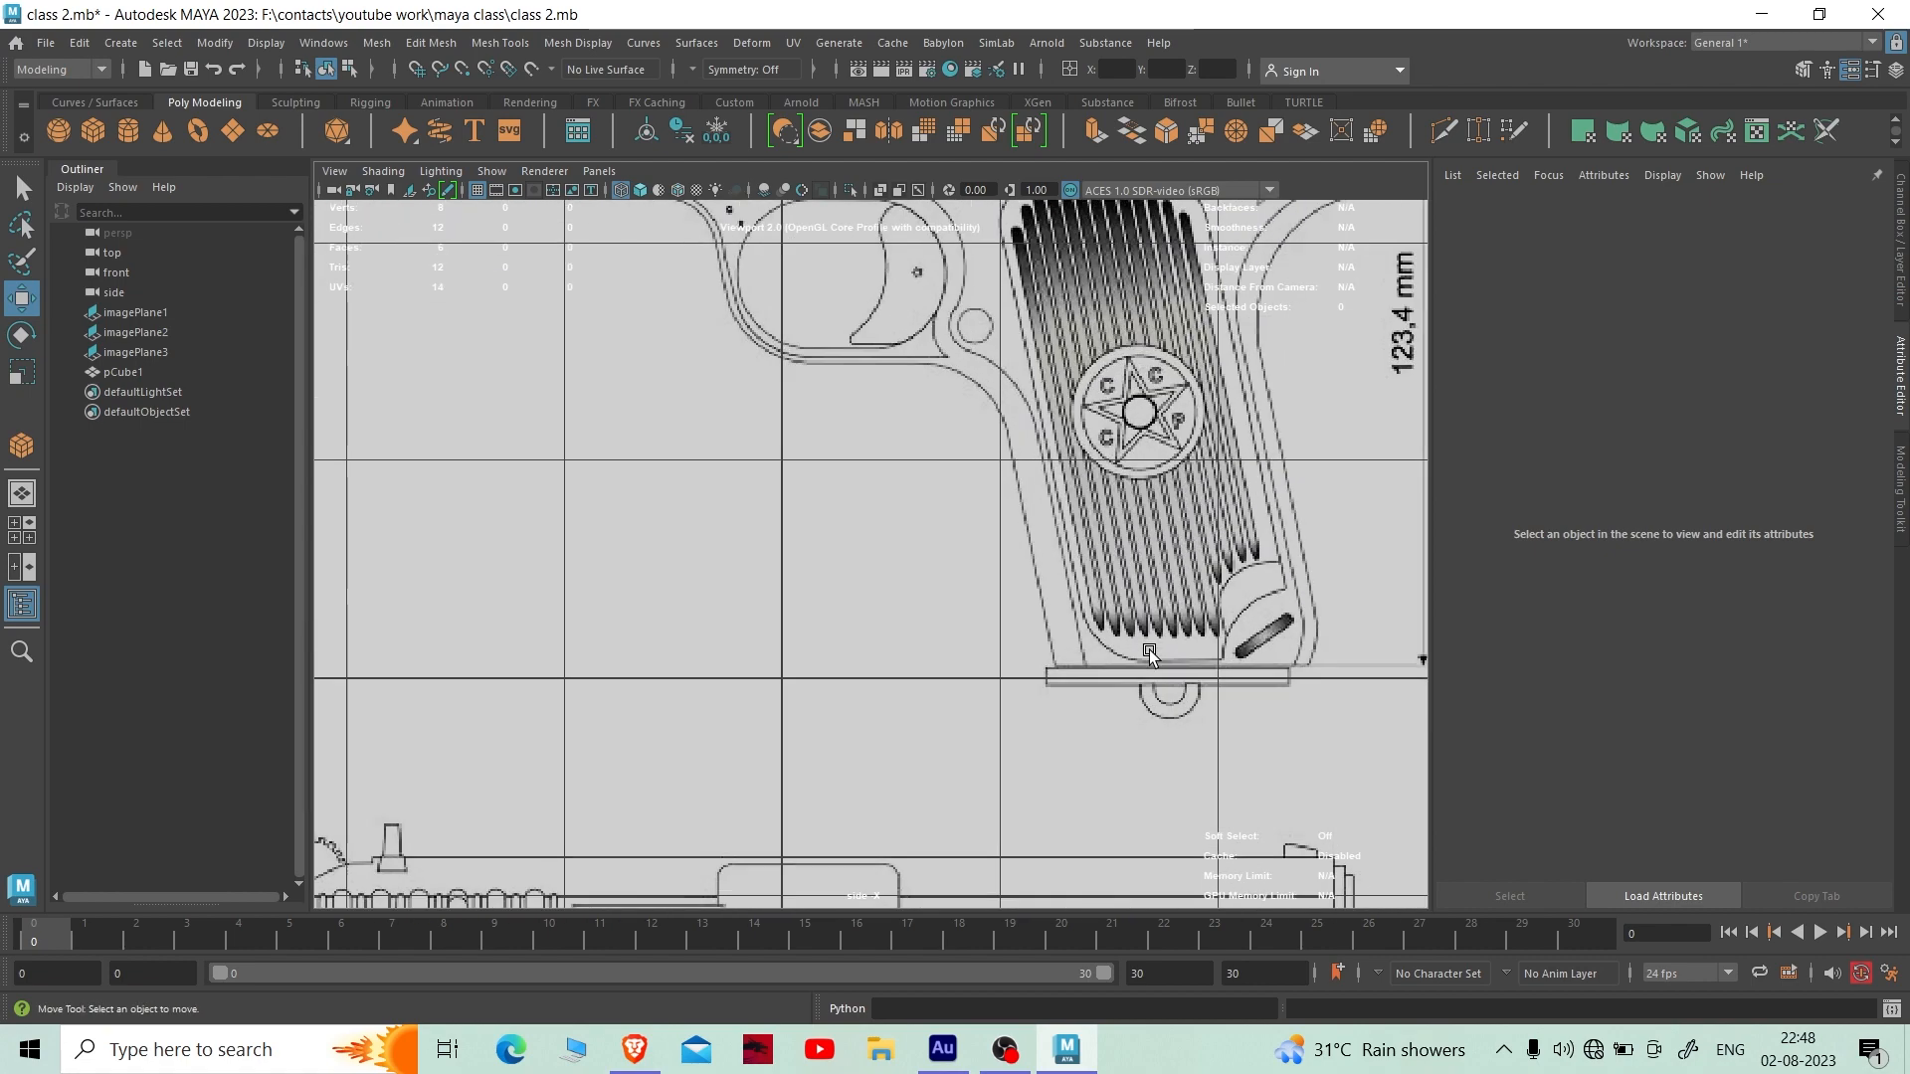
pyautogui.press('f')
pyautogui.click(884, 492)
pyautogui.scroll(8, 751, 585)
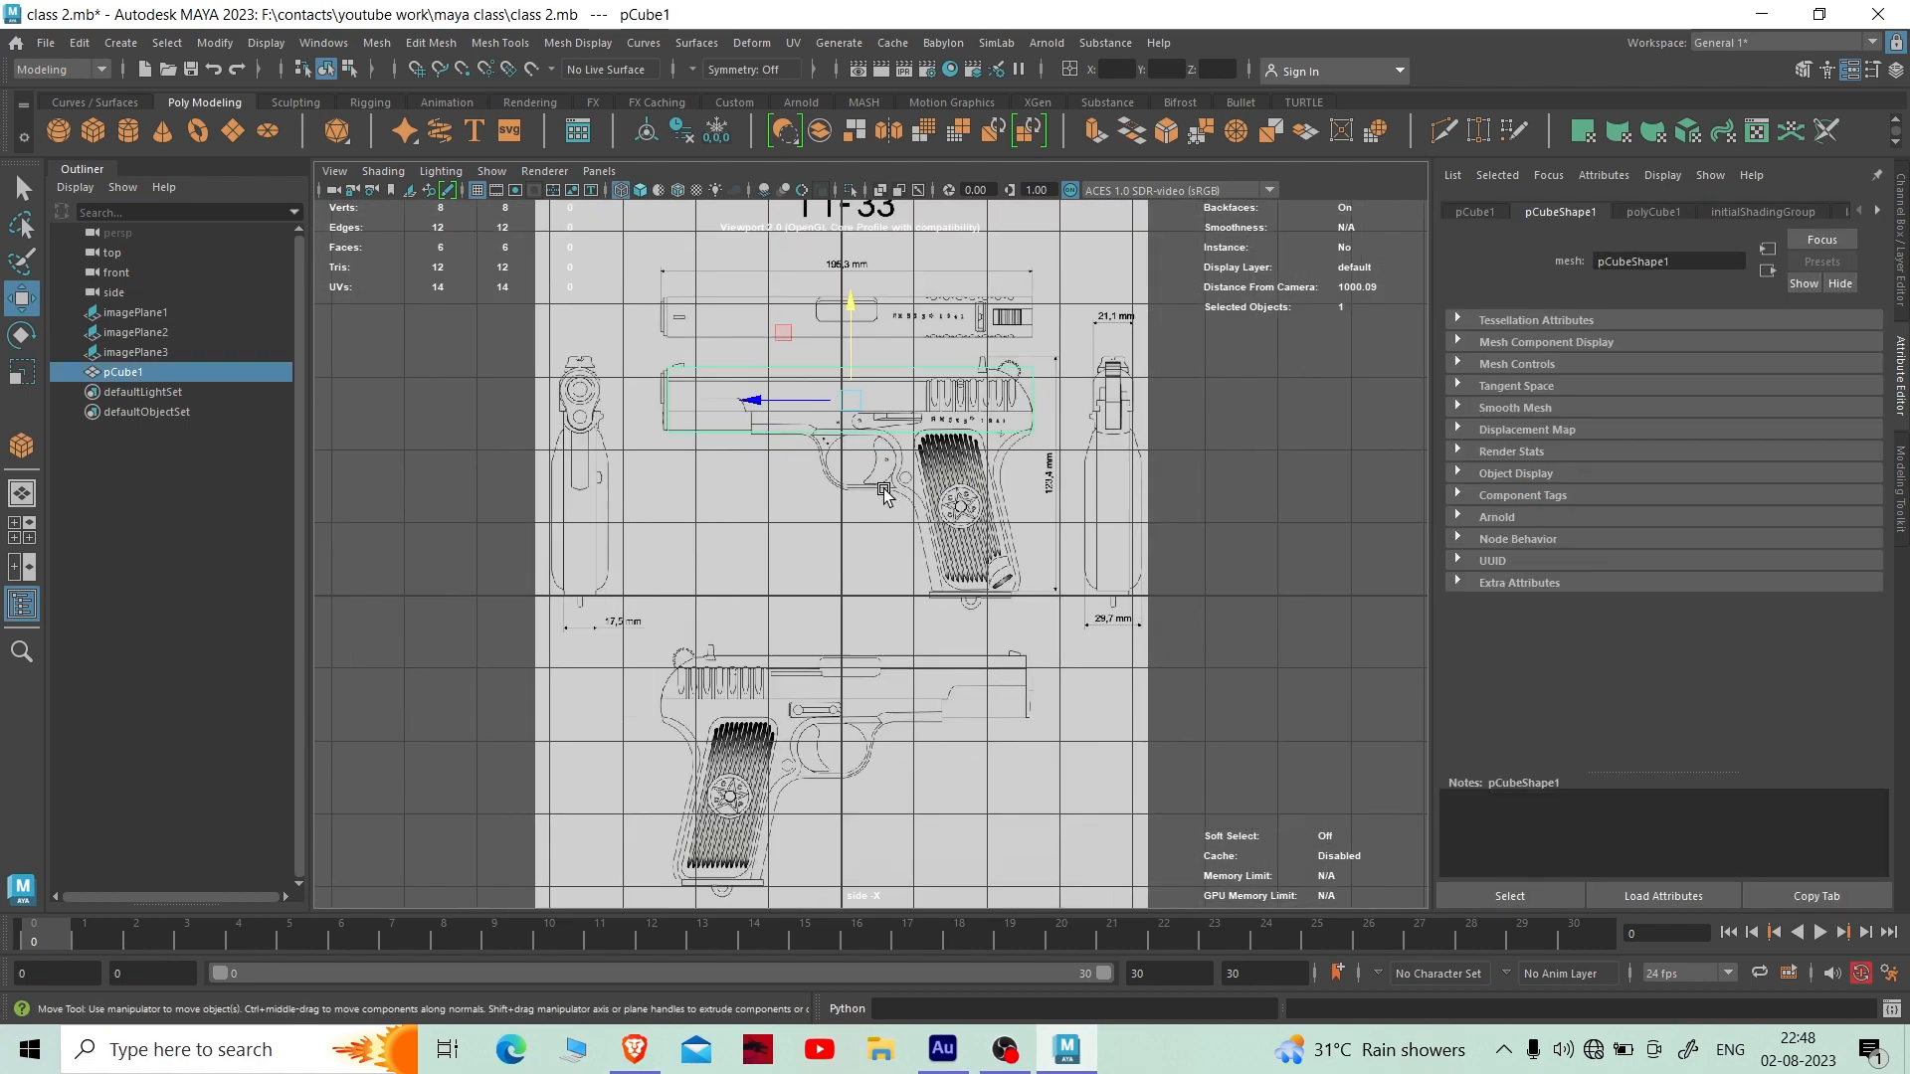
pyautogui.keyDown('alt'); pyautogui.moveTo(751, 585); pyautogui.dragTo(828, 507, button='middle'); pyautogui.keyUp('alt')
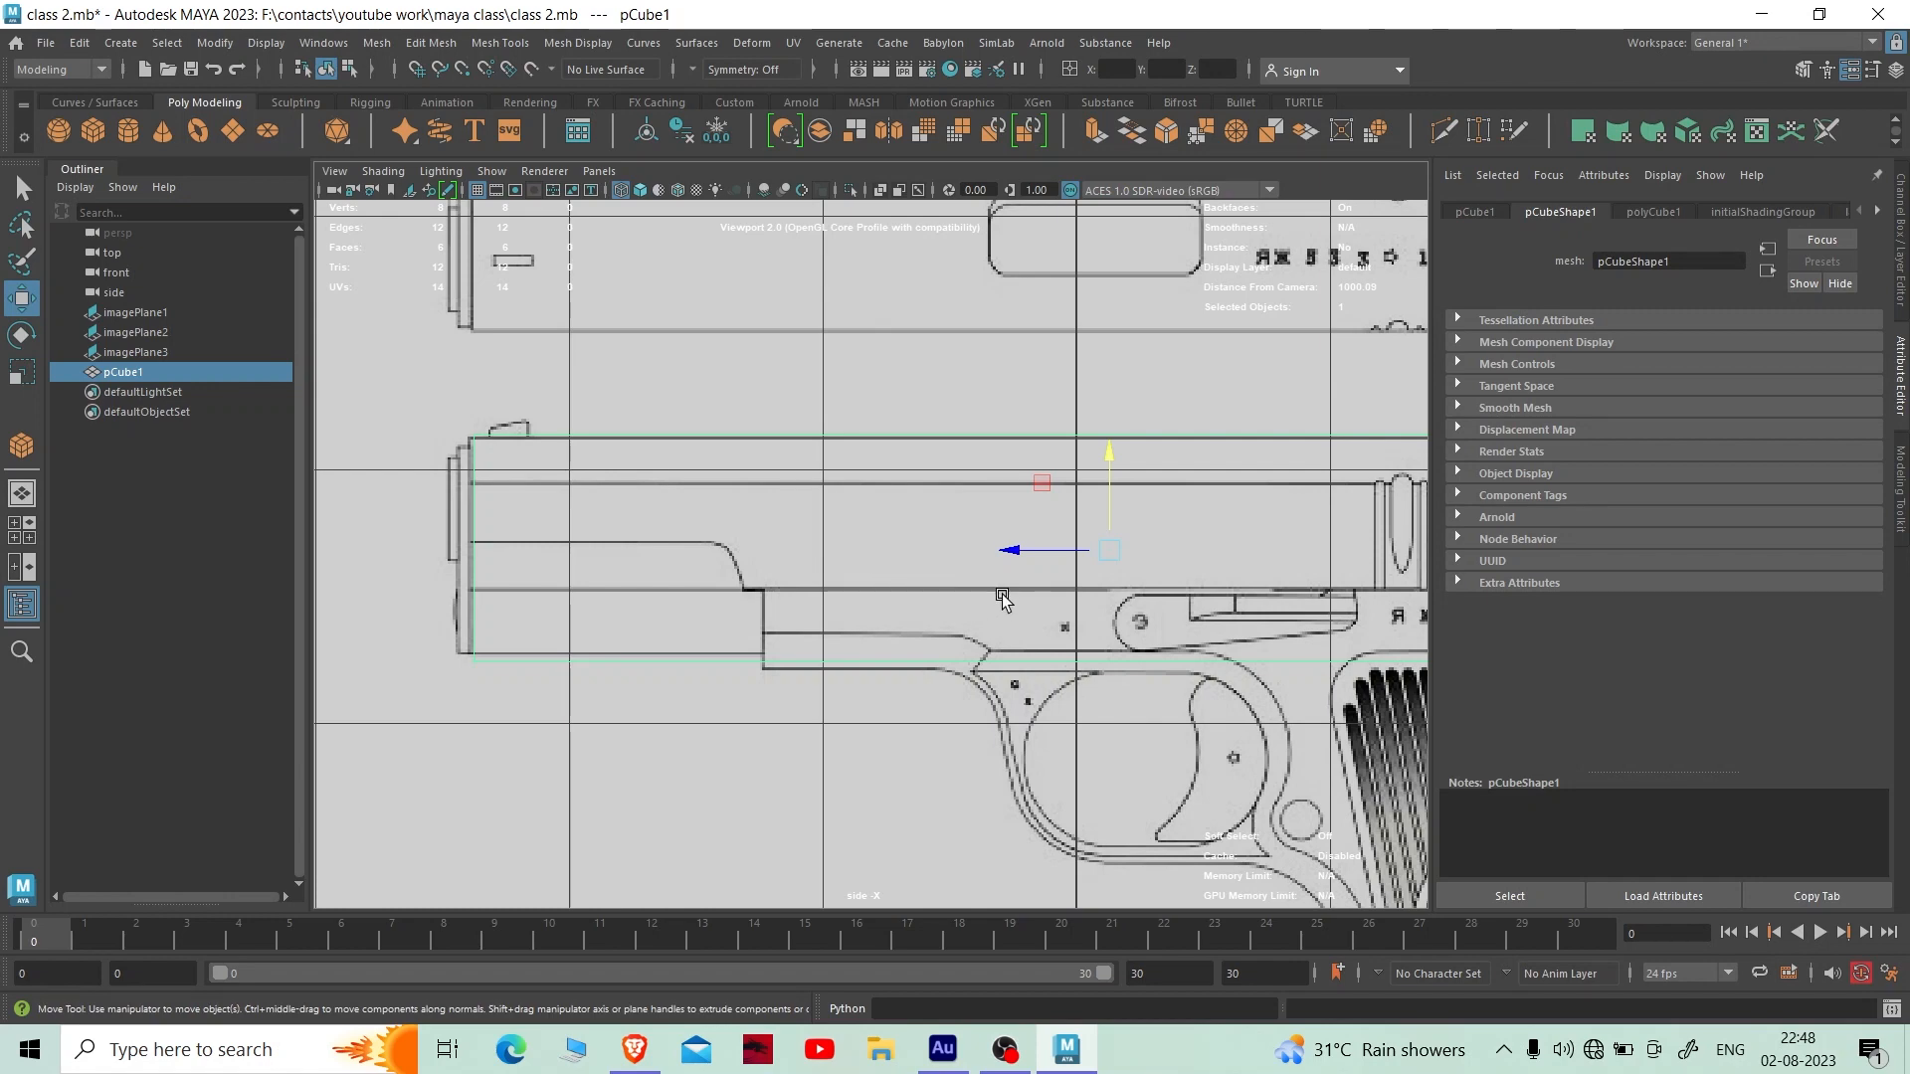
# - In the top view, switch to wireframe display and shift imagePlane2 to about Z -0.025 so the slide drawing matches the cube's length
pyautogui.press('space')
pyautogui.press('space')
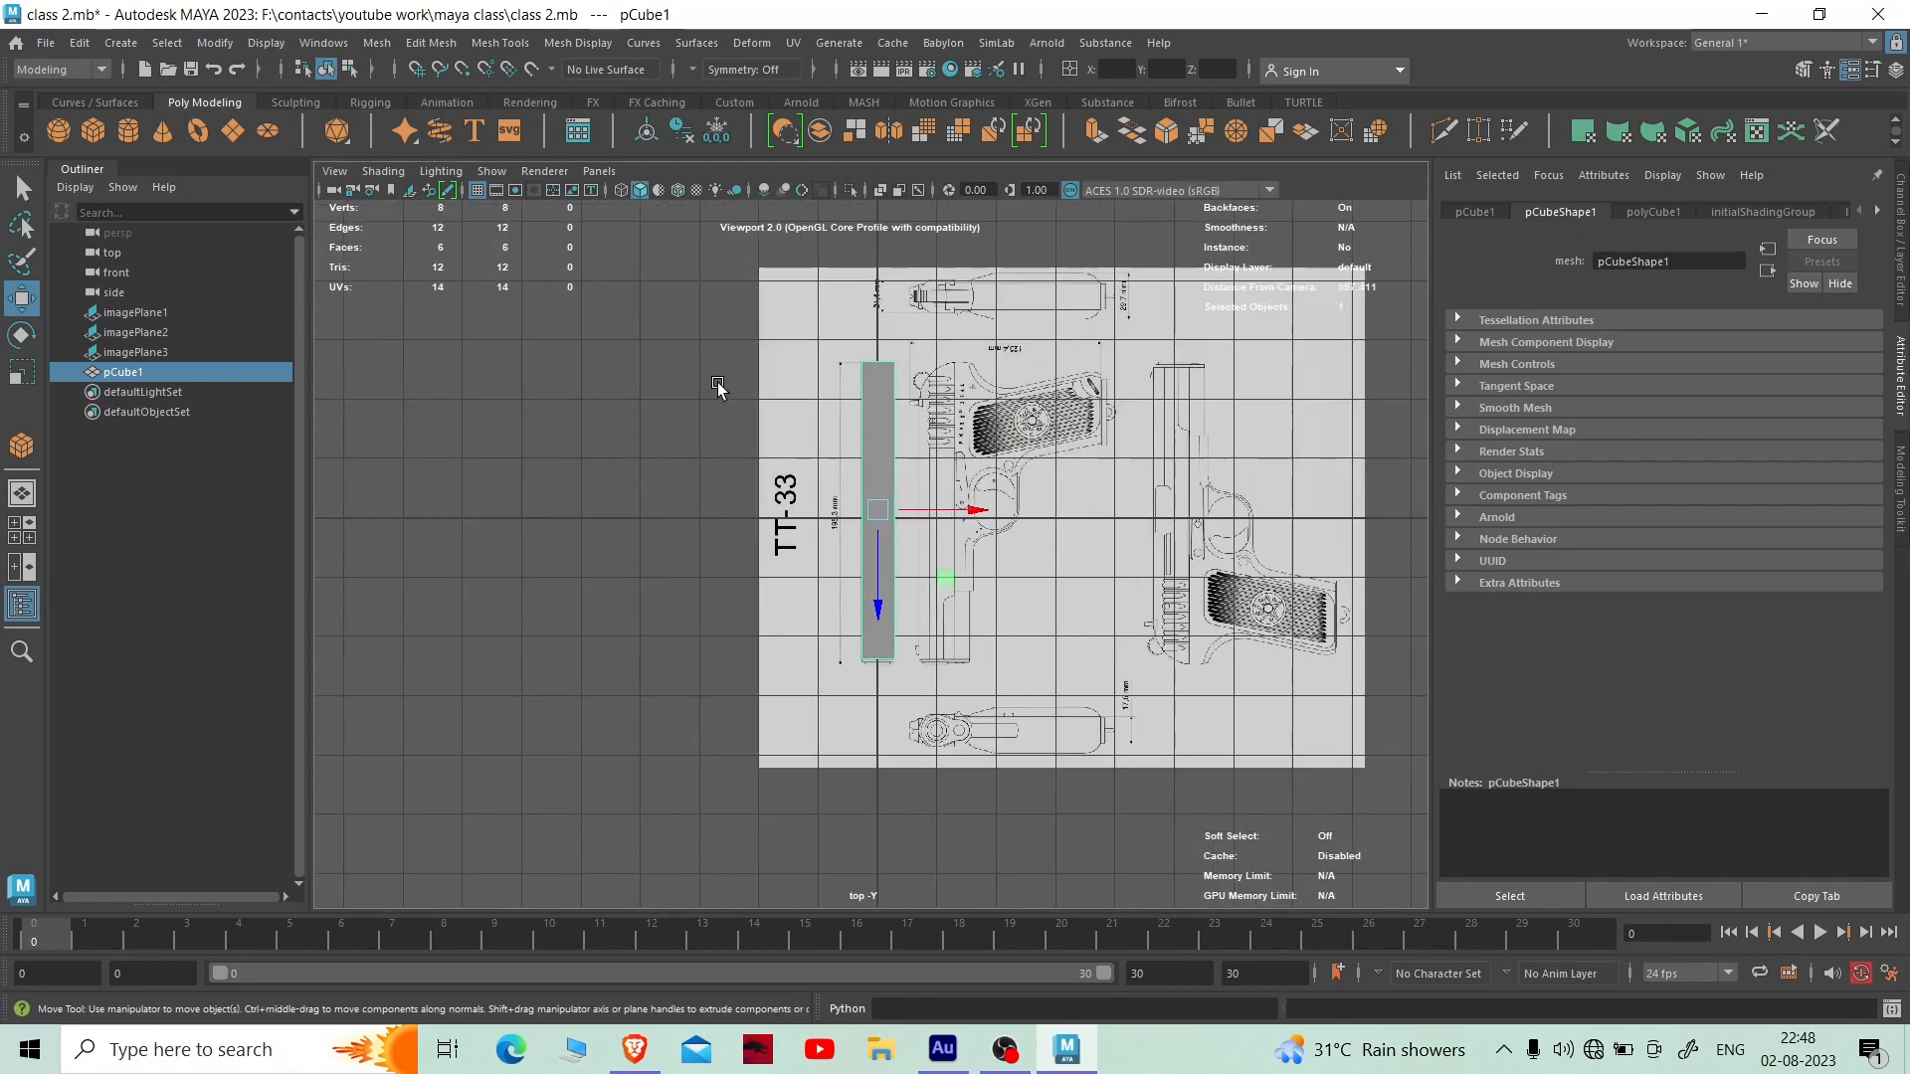
pyautogui.scroll(4, 718, 388)
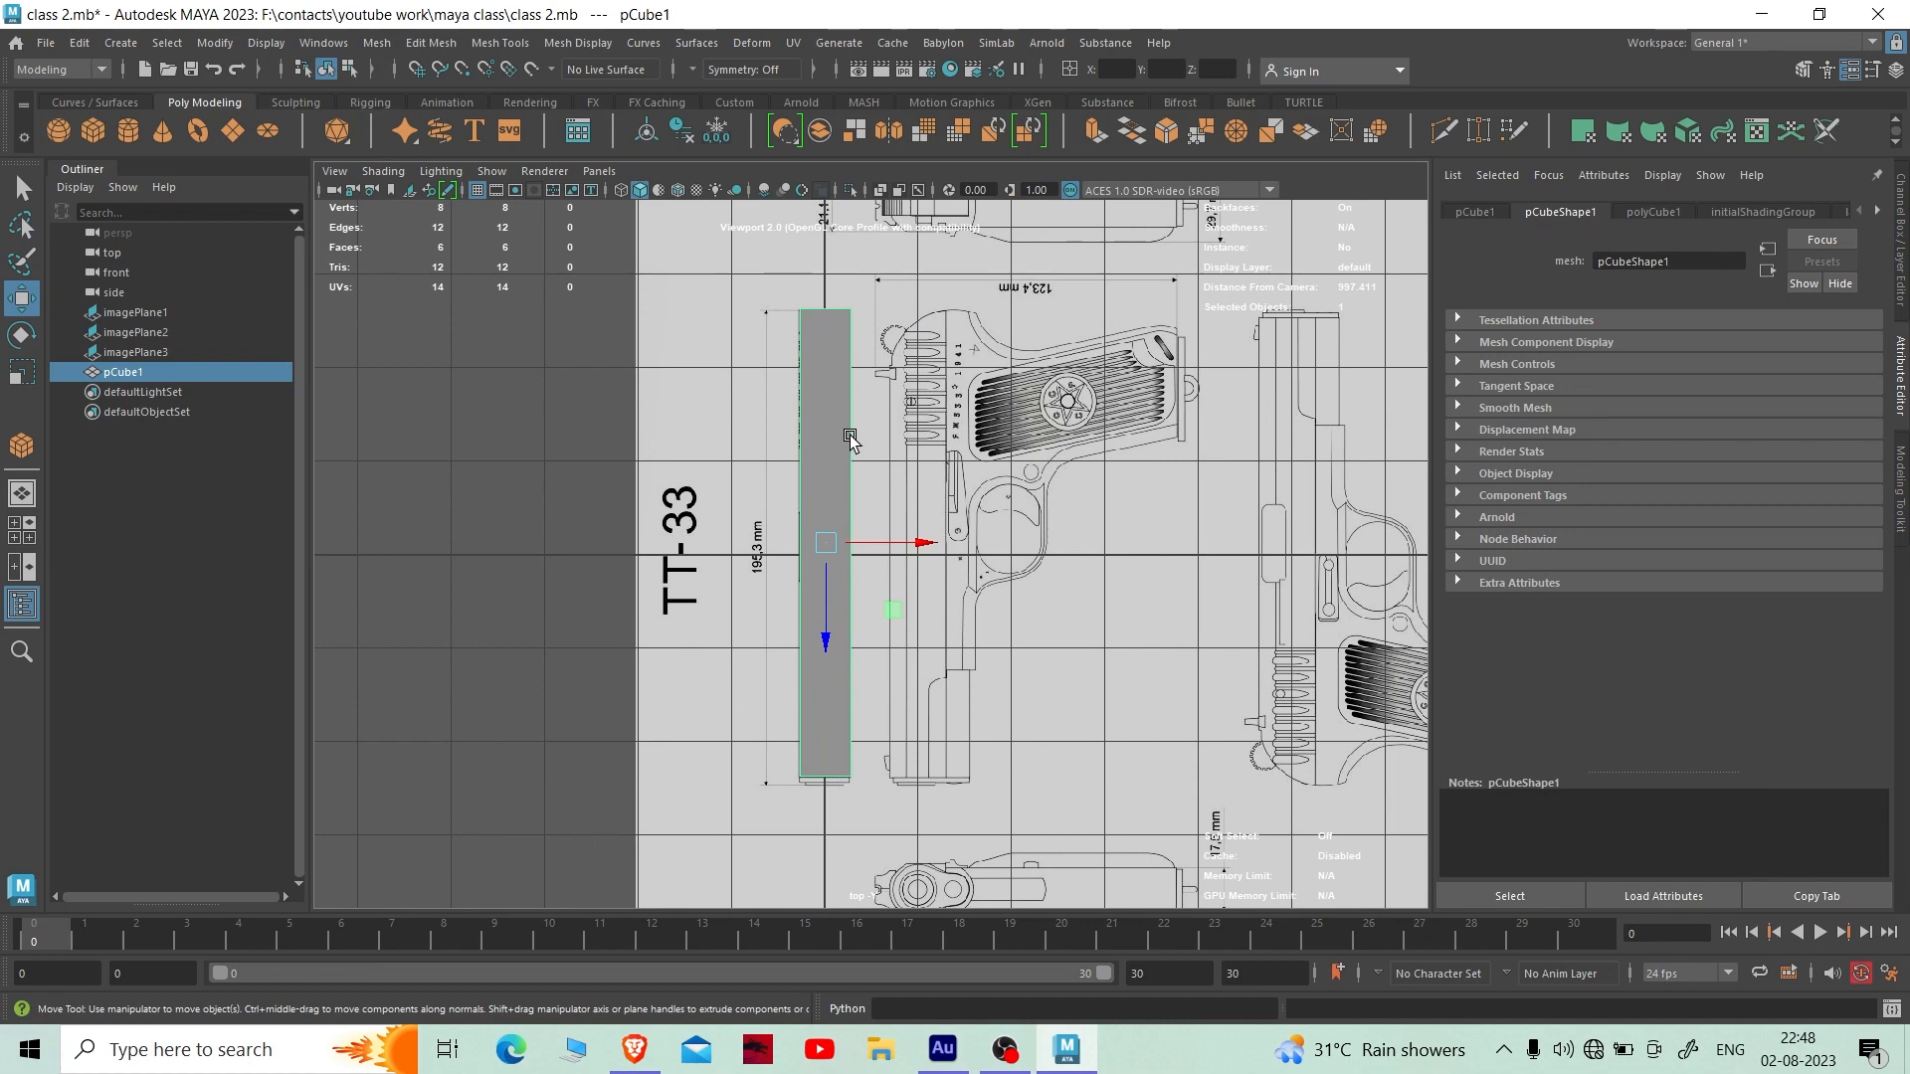
pyautogui.press('4')
pyautogui.scroll(2, 885, 679)
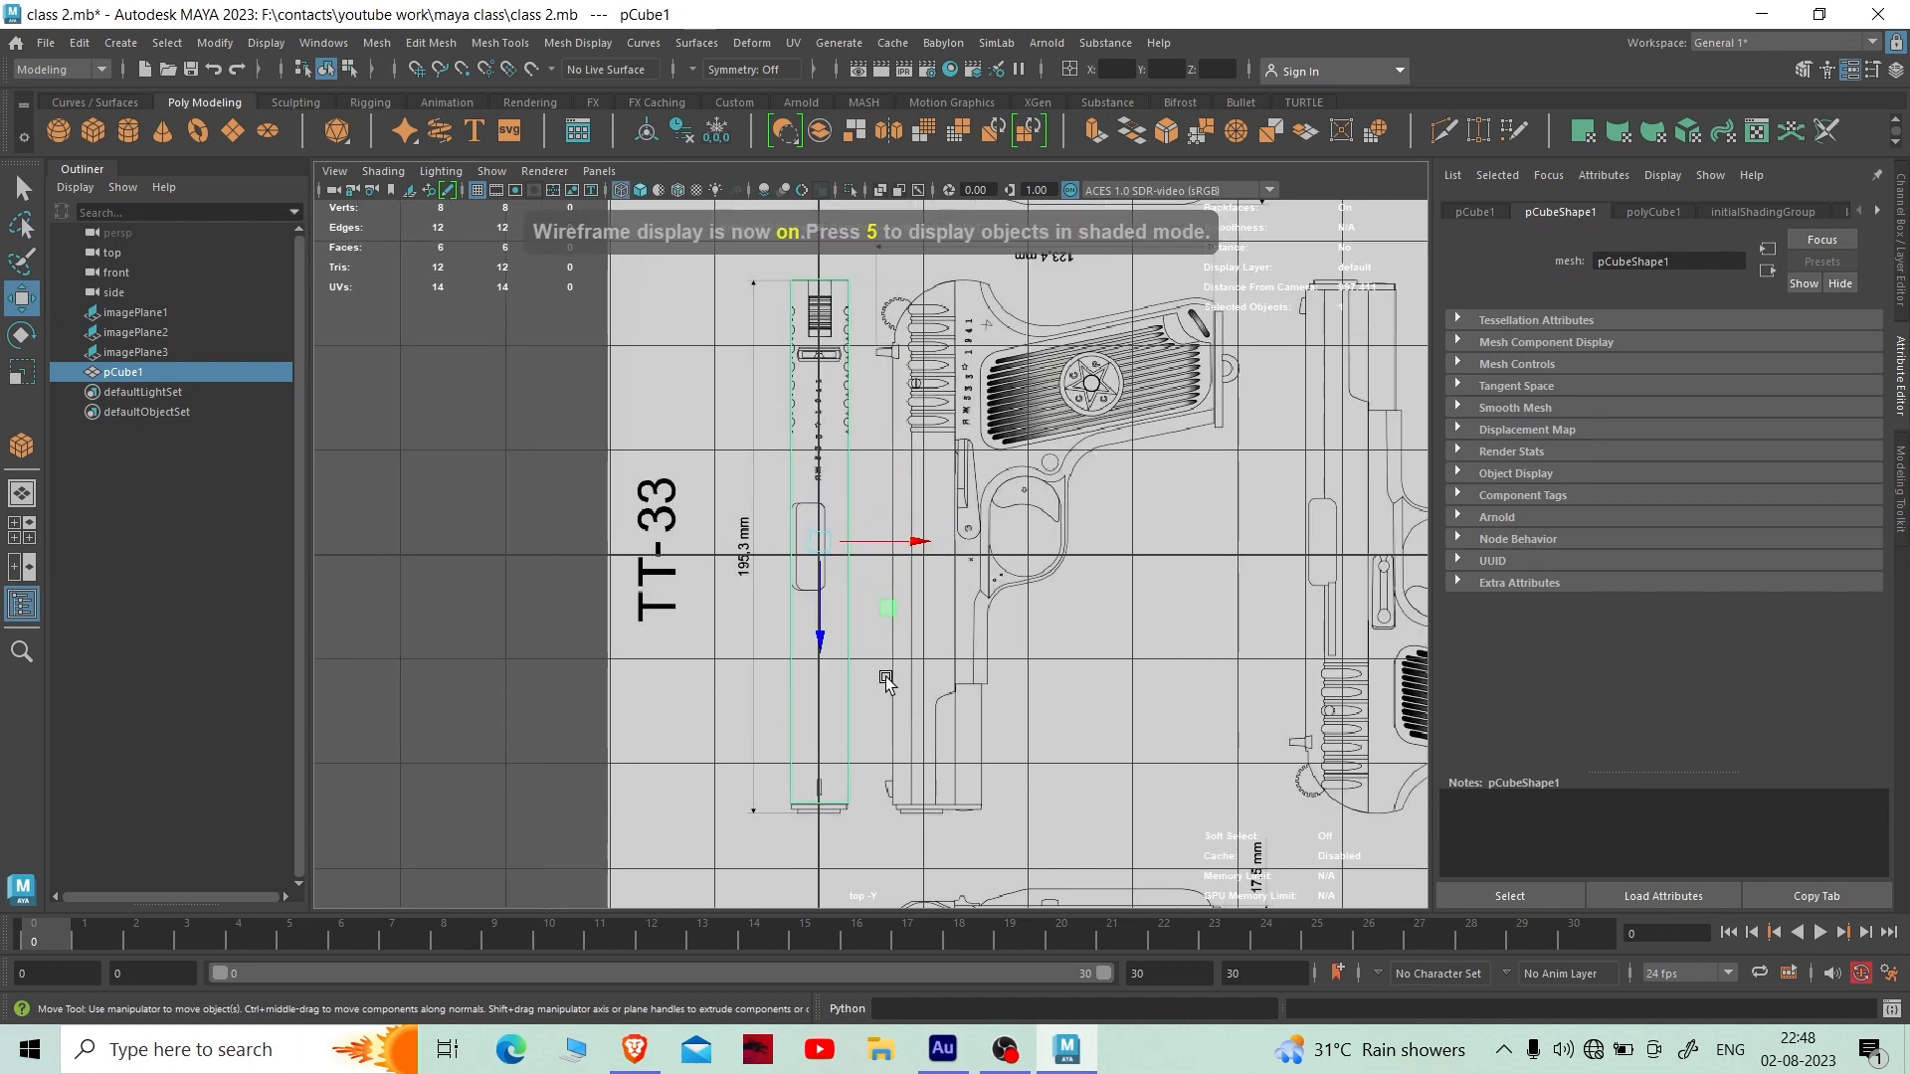
pyautogui.keyDown('alt'); pyautogui.moveTo(944, 530); pyautogui.dragTo(939, 592, button='middle'); pyautogui.keyUp('alt')
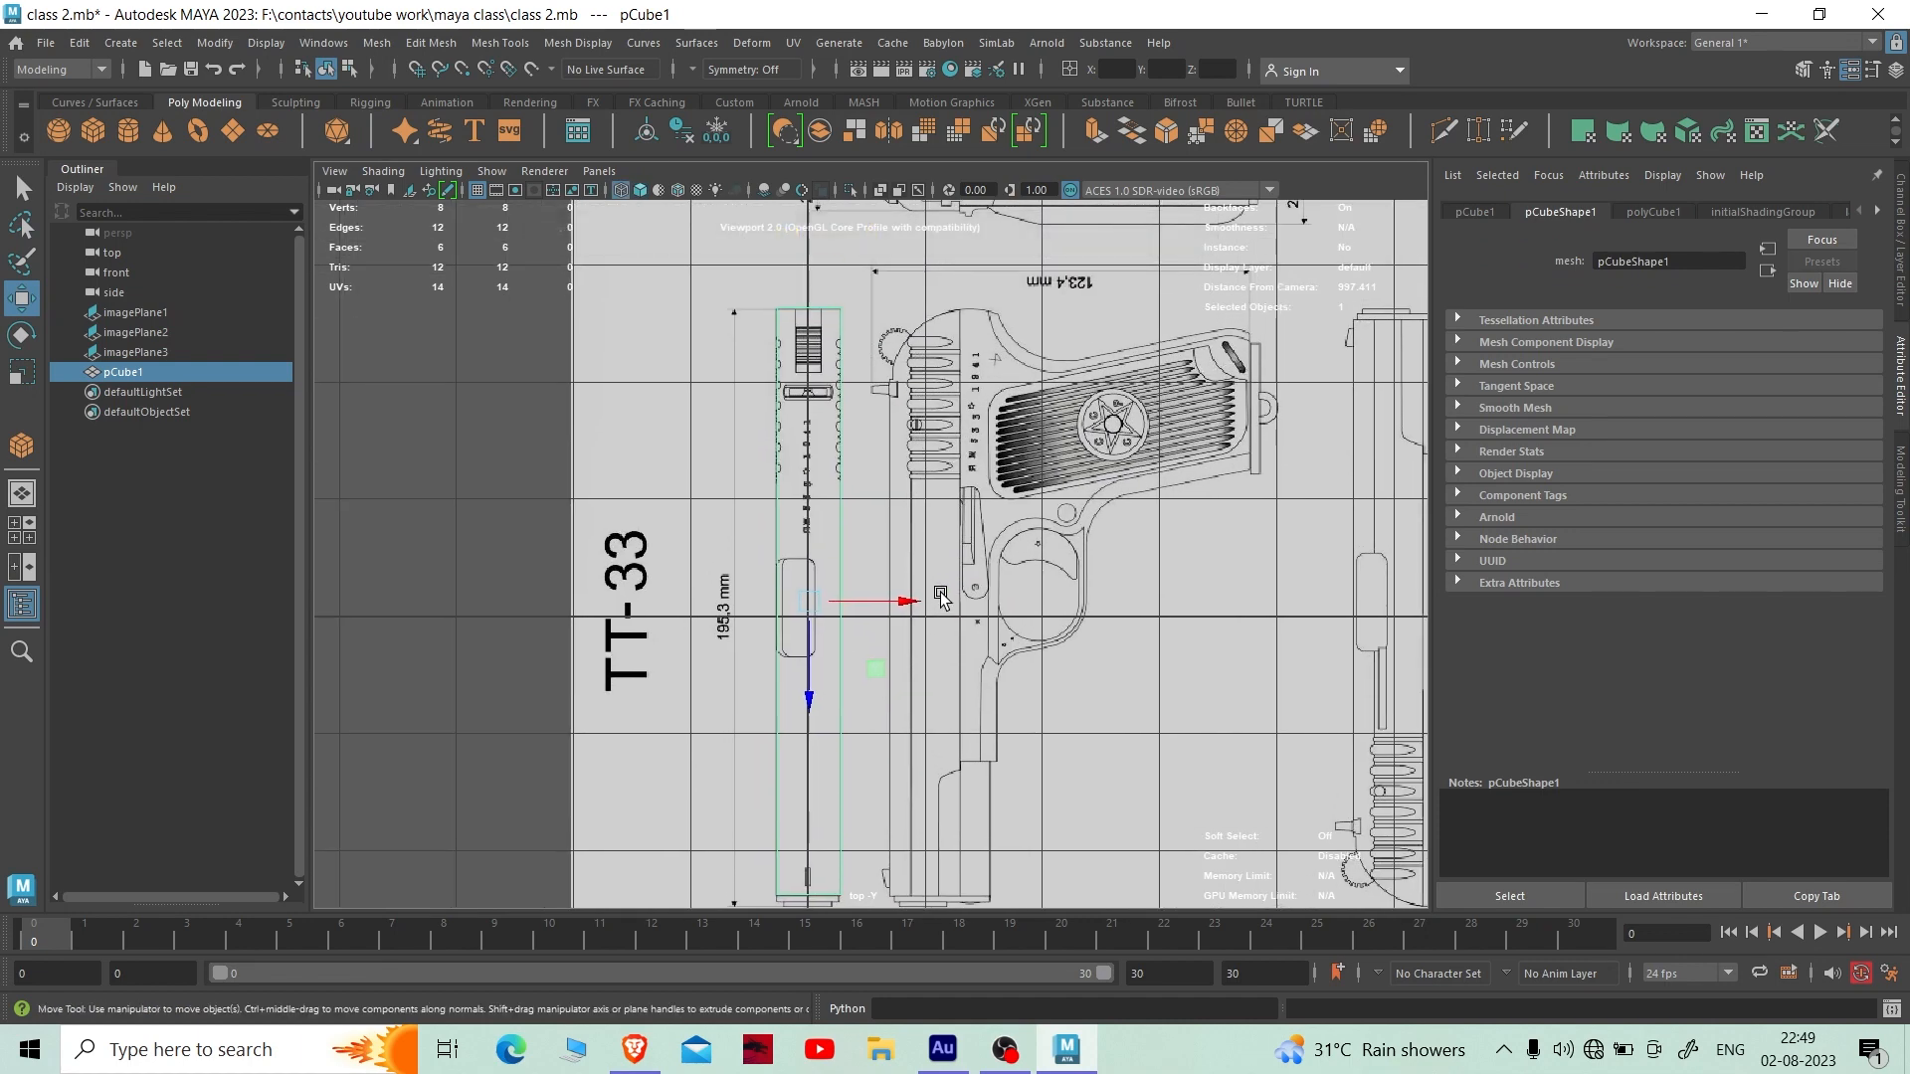
pyautogui.click(1031, 497)
pyautogui.moveTo(1154, 721); pyautogui.dragTo(1166, 716)
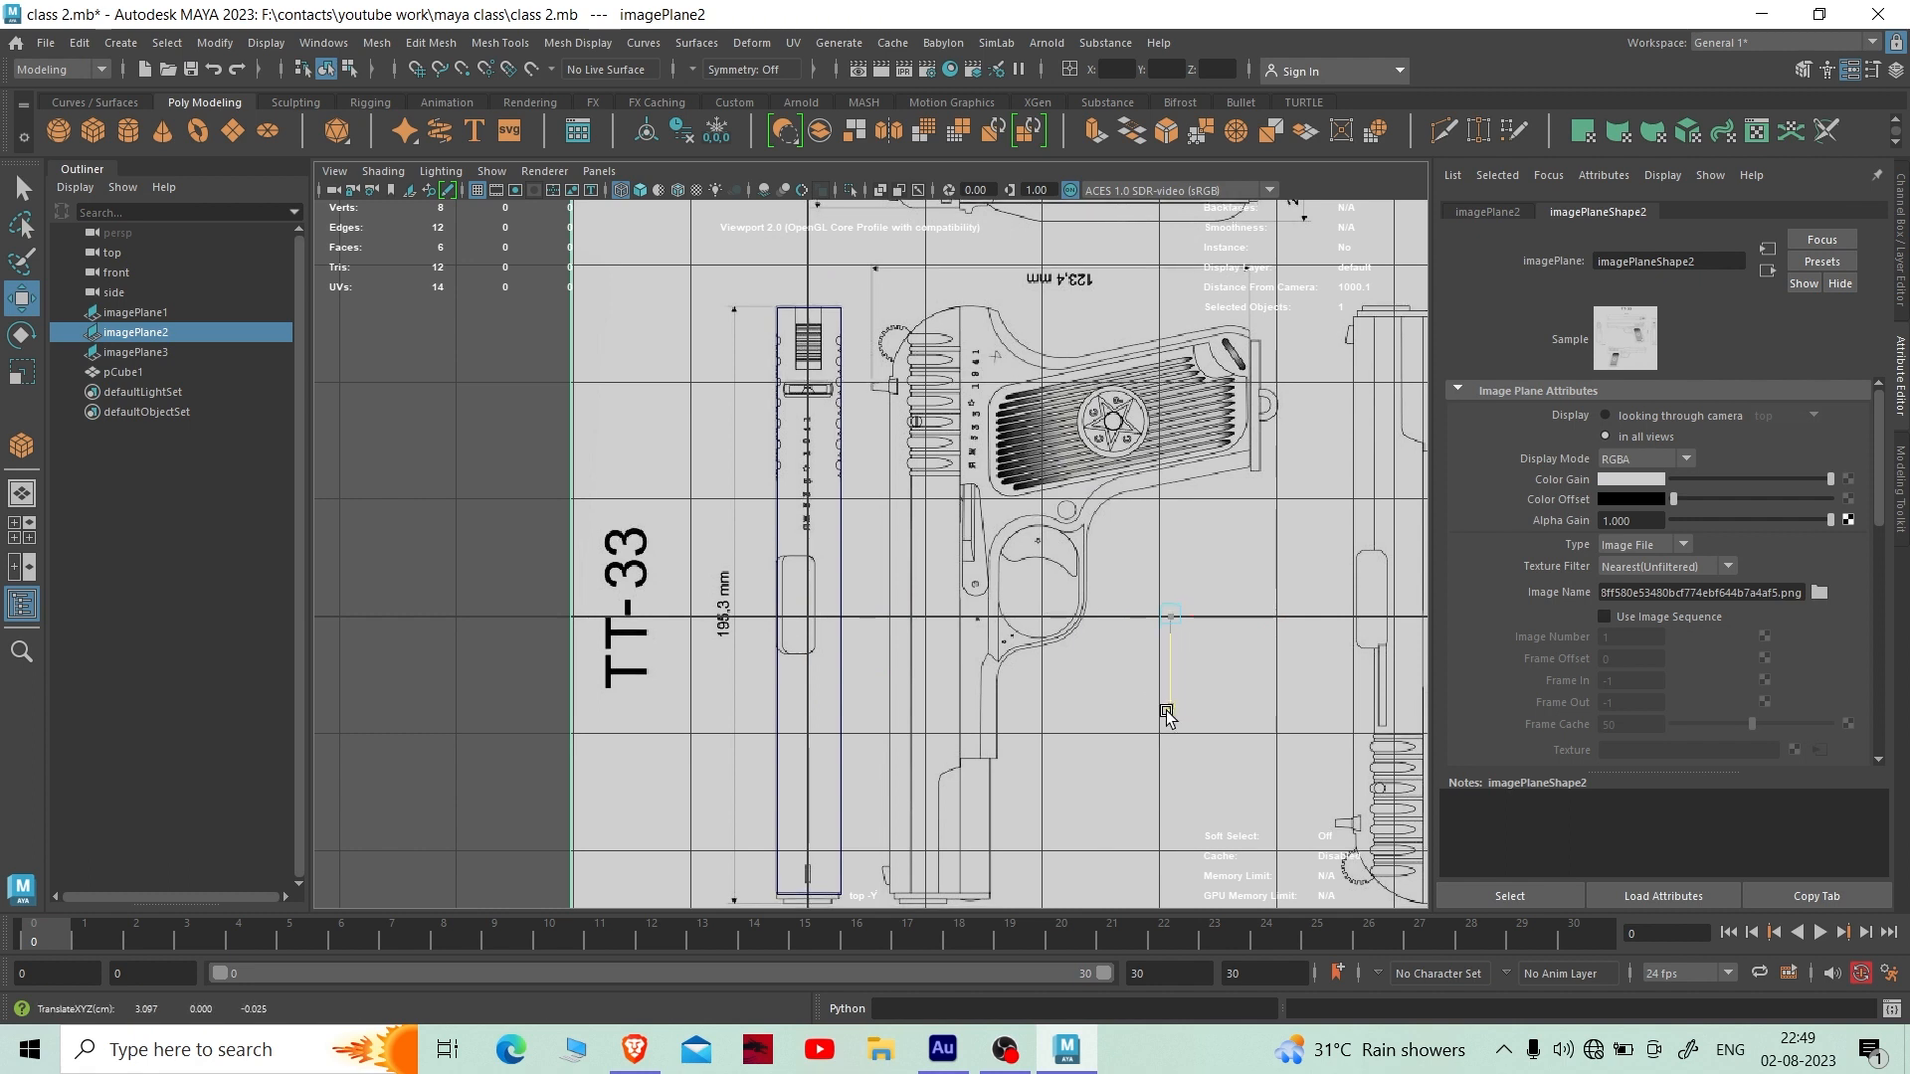
pyautogui.keyDown('alt'); pyautogui.moveTo(1051, 712); pyautogui.dragTo(1065, 628, button='middle'); pyautogui.keyUp('alt')
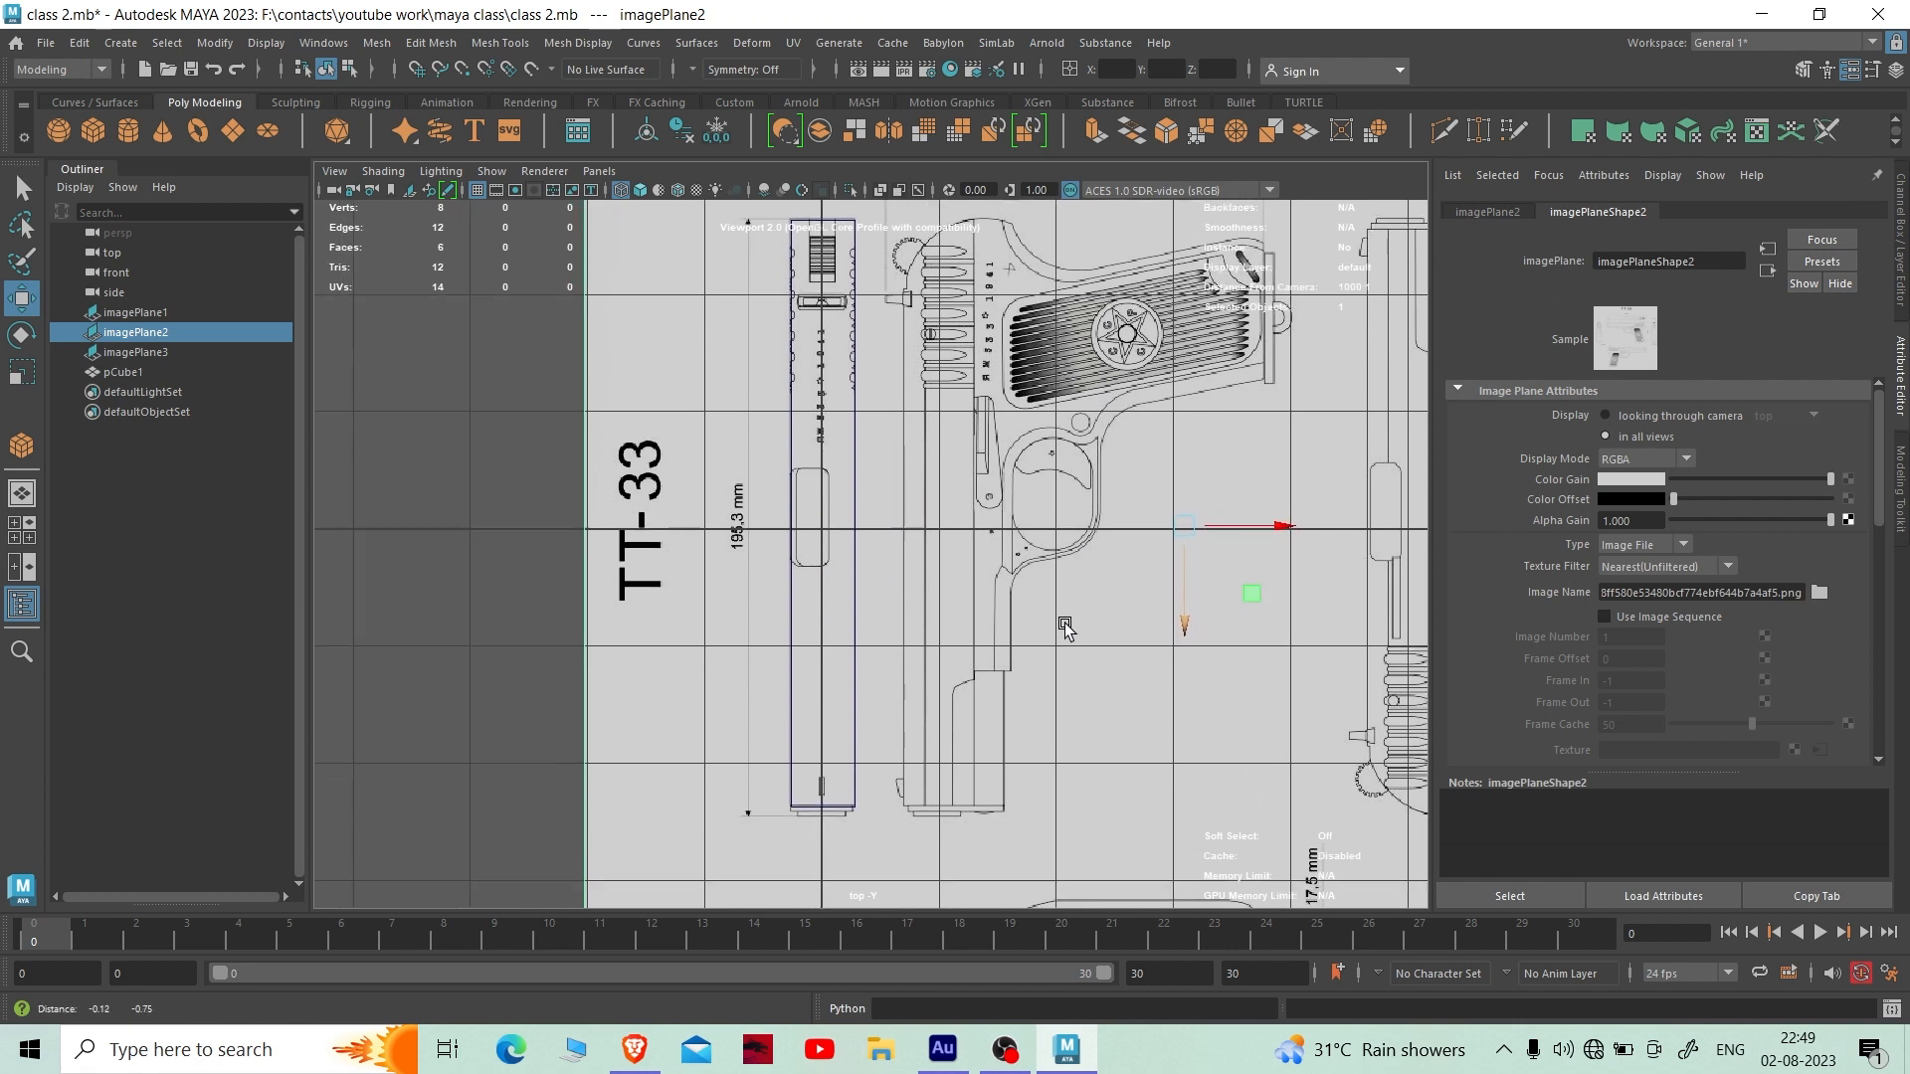
# - Inspect the three aligned image planes and the cube in the perspective view and the four-view layout
pyautogui.scroll(-5, 1065, 626)
pyautogui.click(549, 493)
pyautogui.rightClick(550, 491)
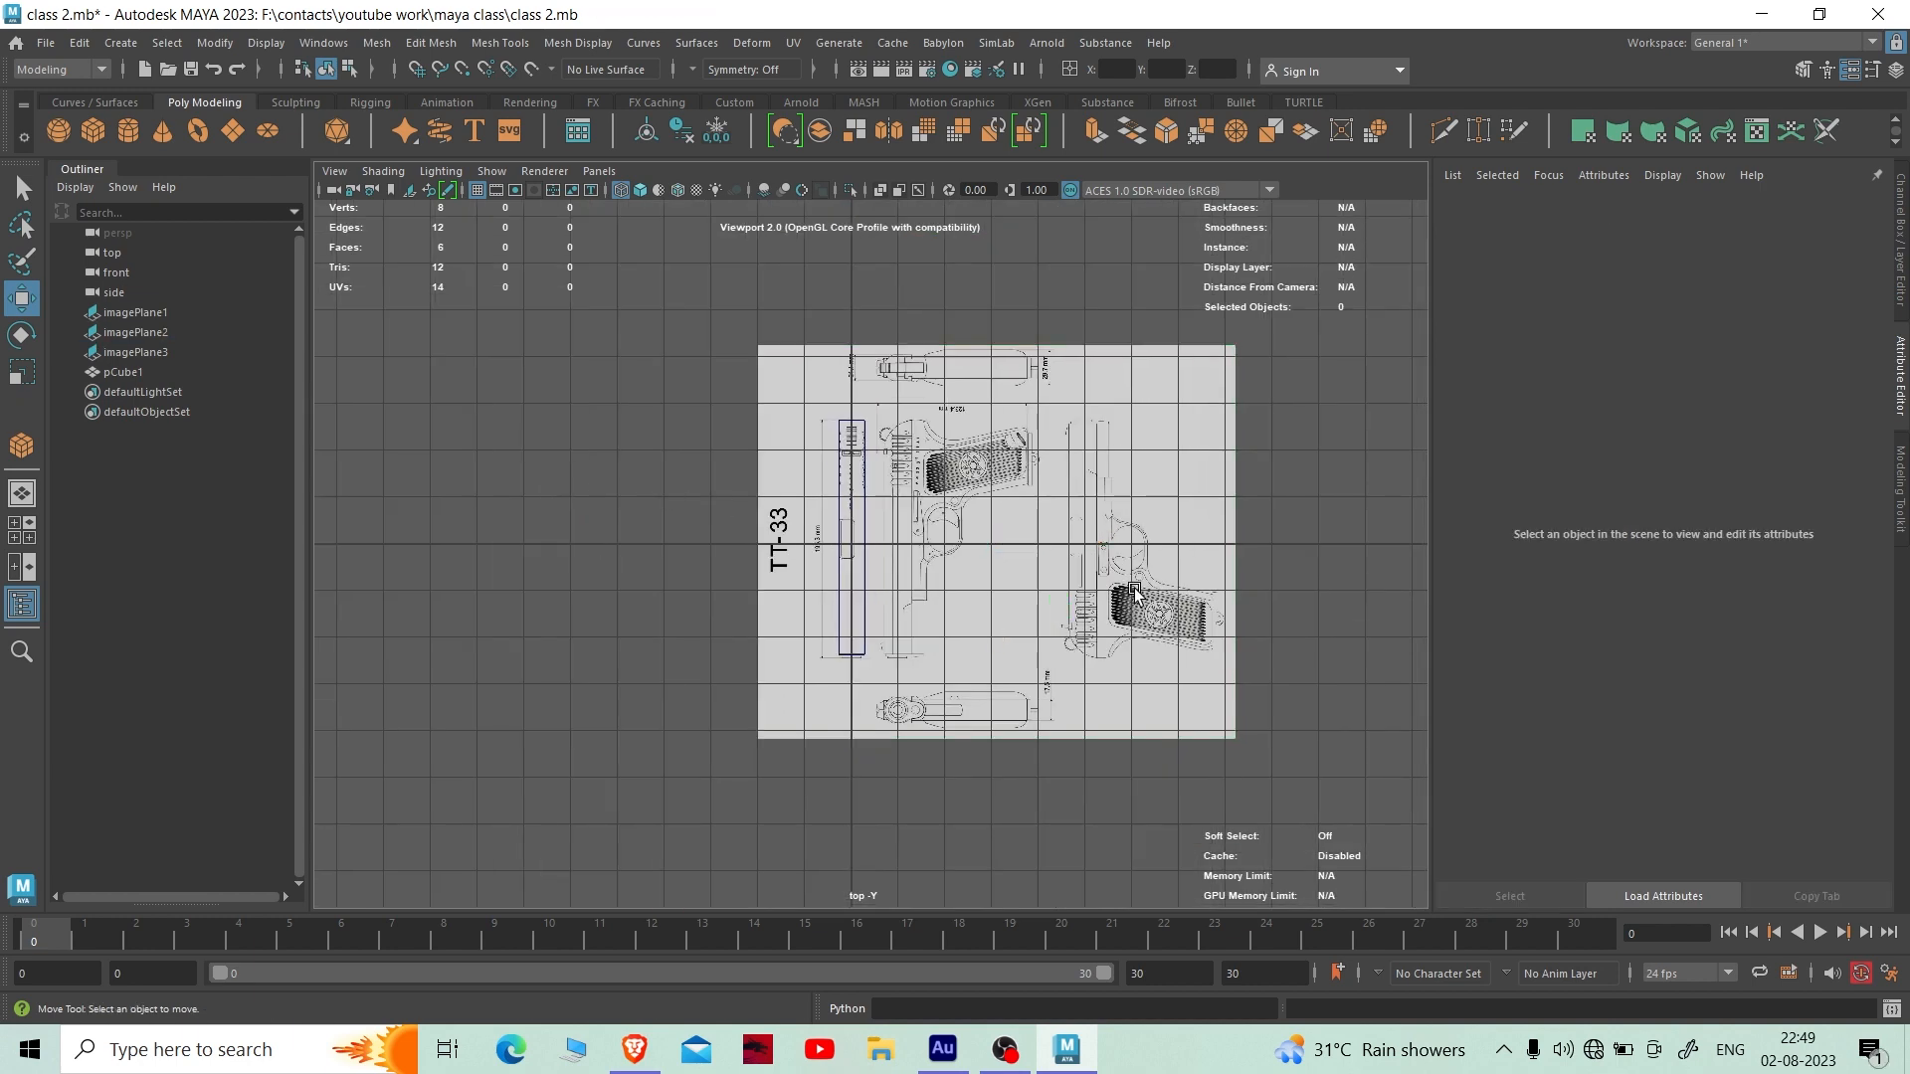
pyautogui.click(1127, 583)
pyautogui.press('space')
pyautogui.press('space')
pyautogui.keyDown('alt'); pyautogui.moveTo(1132, 519); pyautogui.dragTo(1143, 563); pyautogui.keyUp('alt')
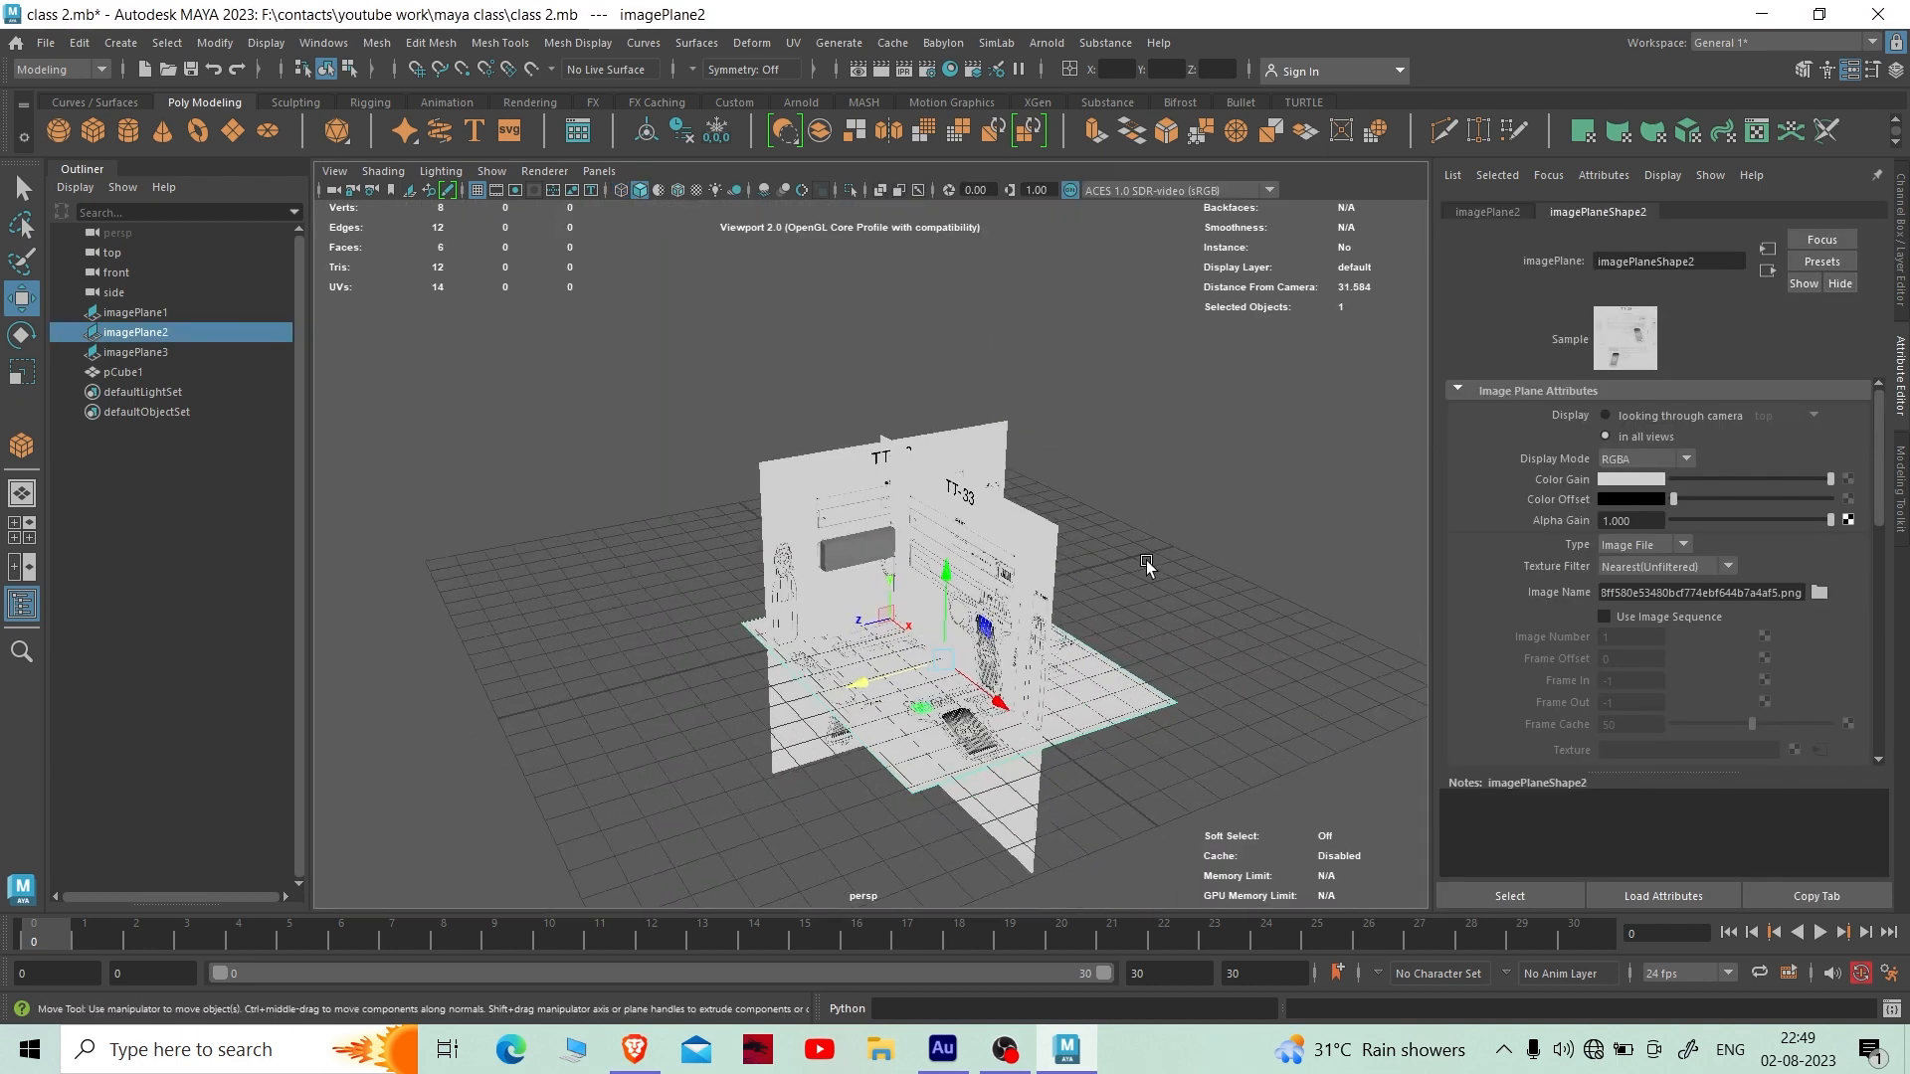
pyautogui.press('space')
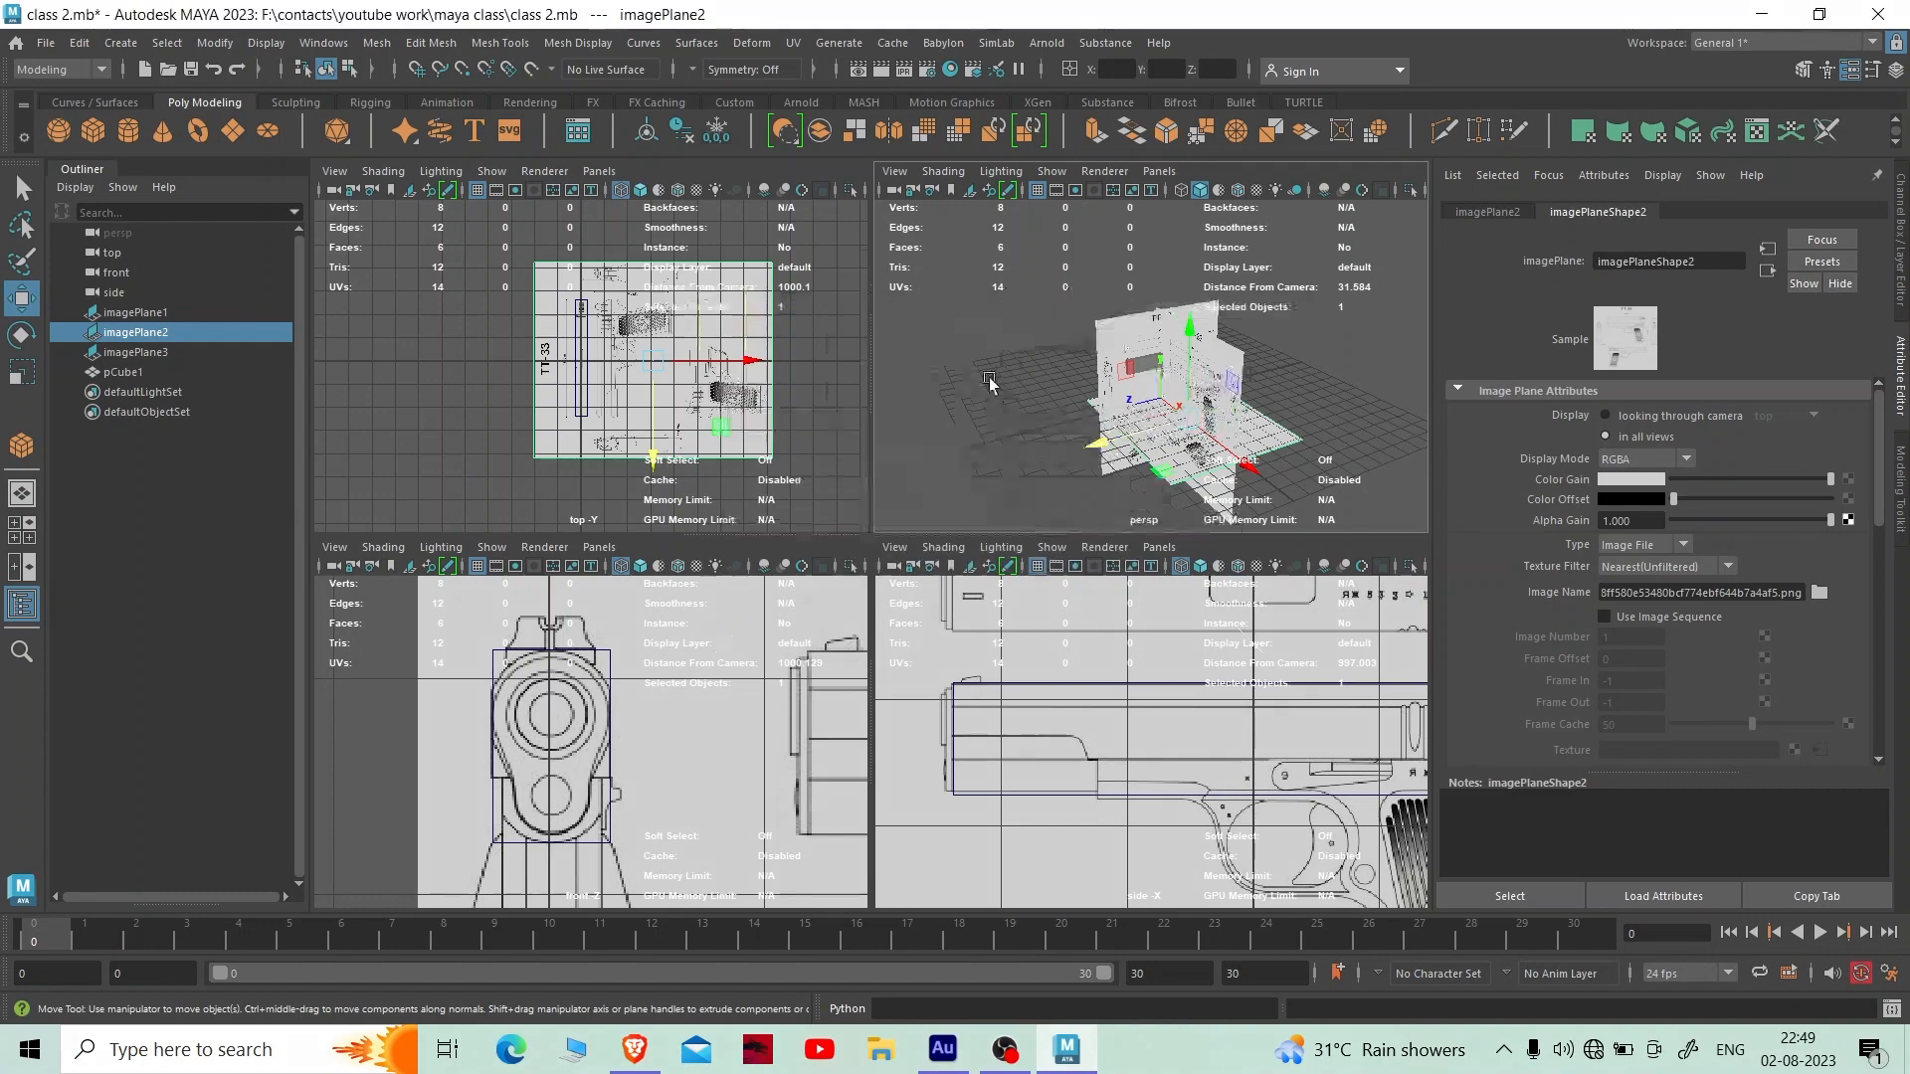
pyautogui.press('space')
pyautogui.press('space')
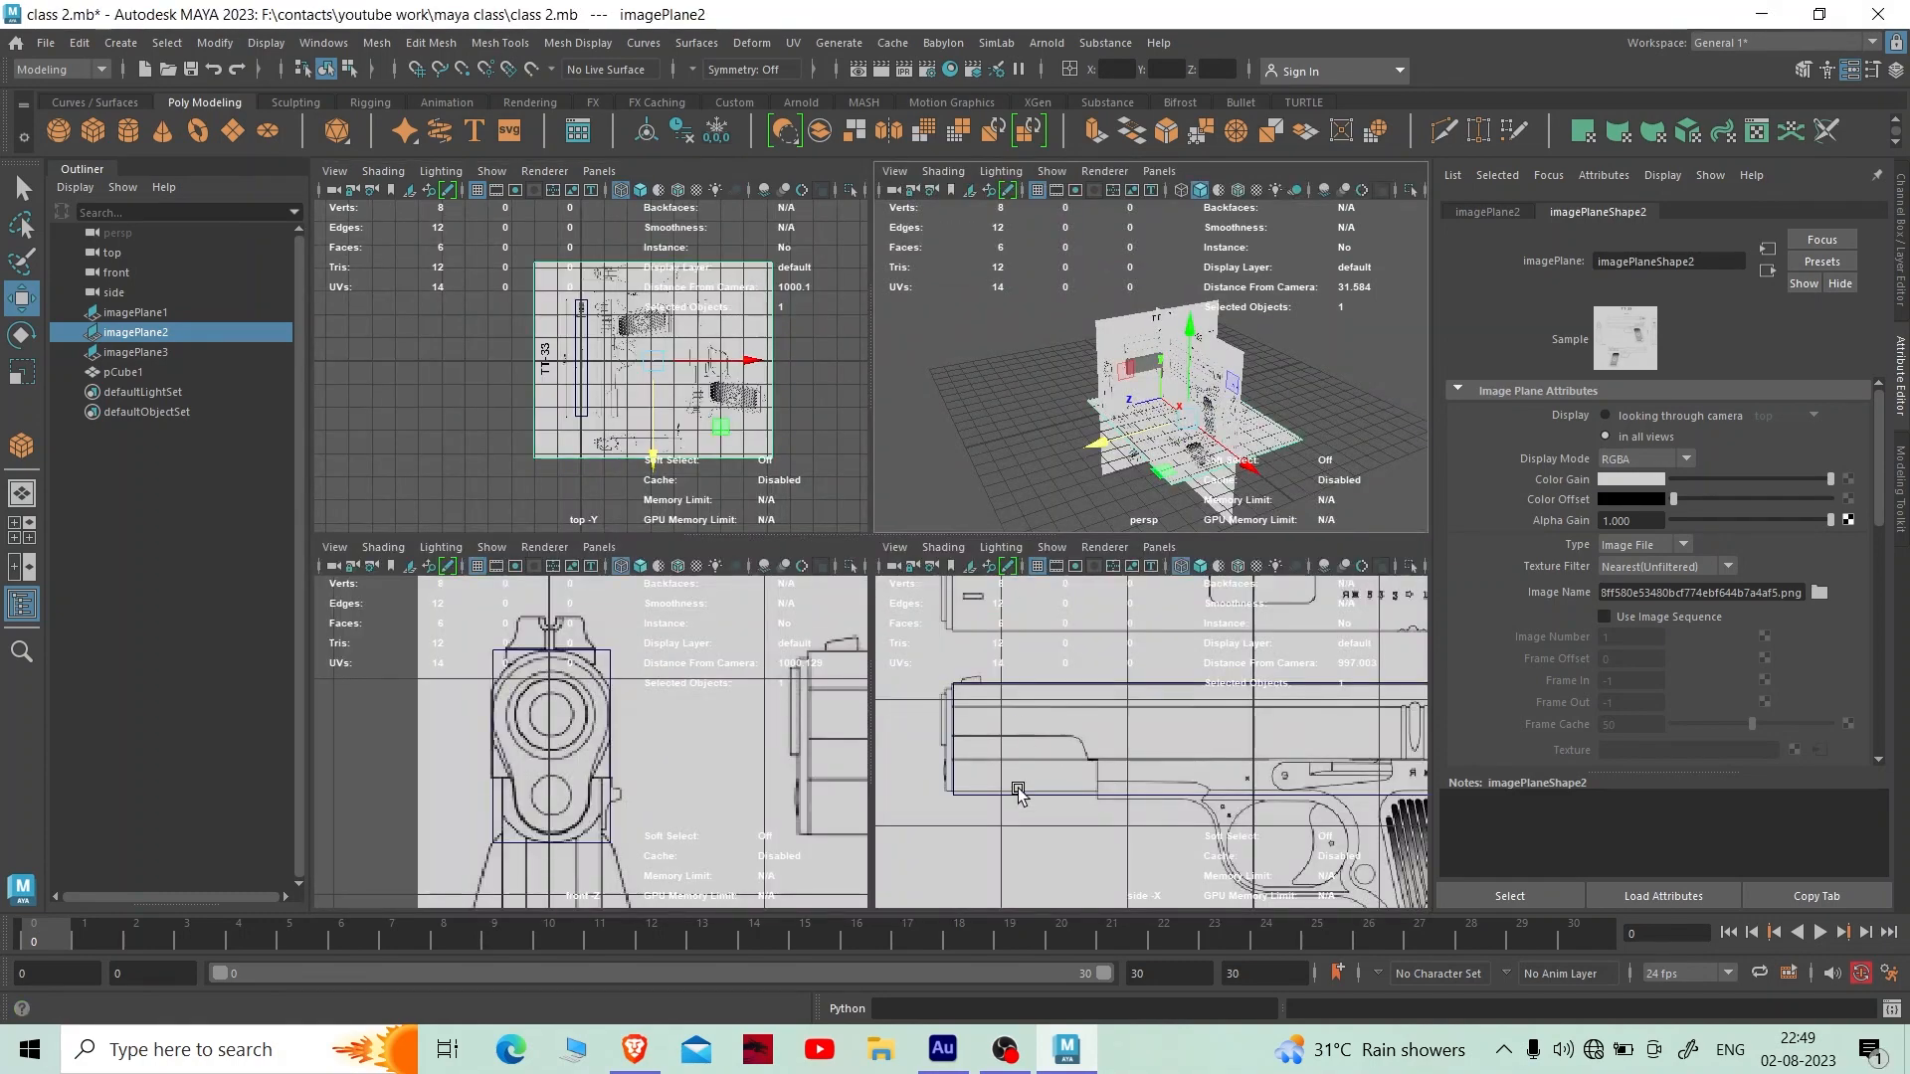
# - Check the running audio recording in Adobe Audition, return to Maya and examine the image planes in the perspective view
pyautogui.click(942, 1048)
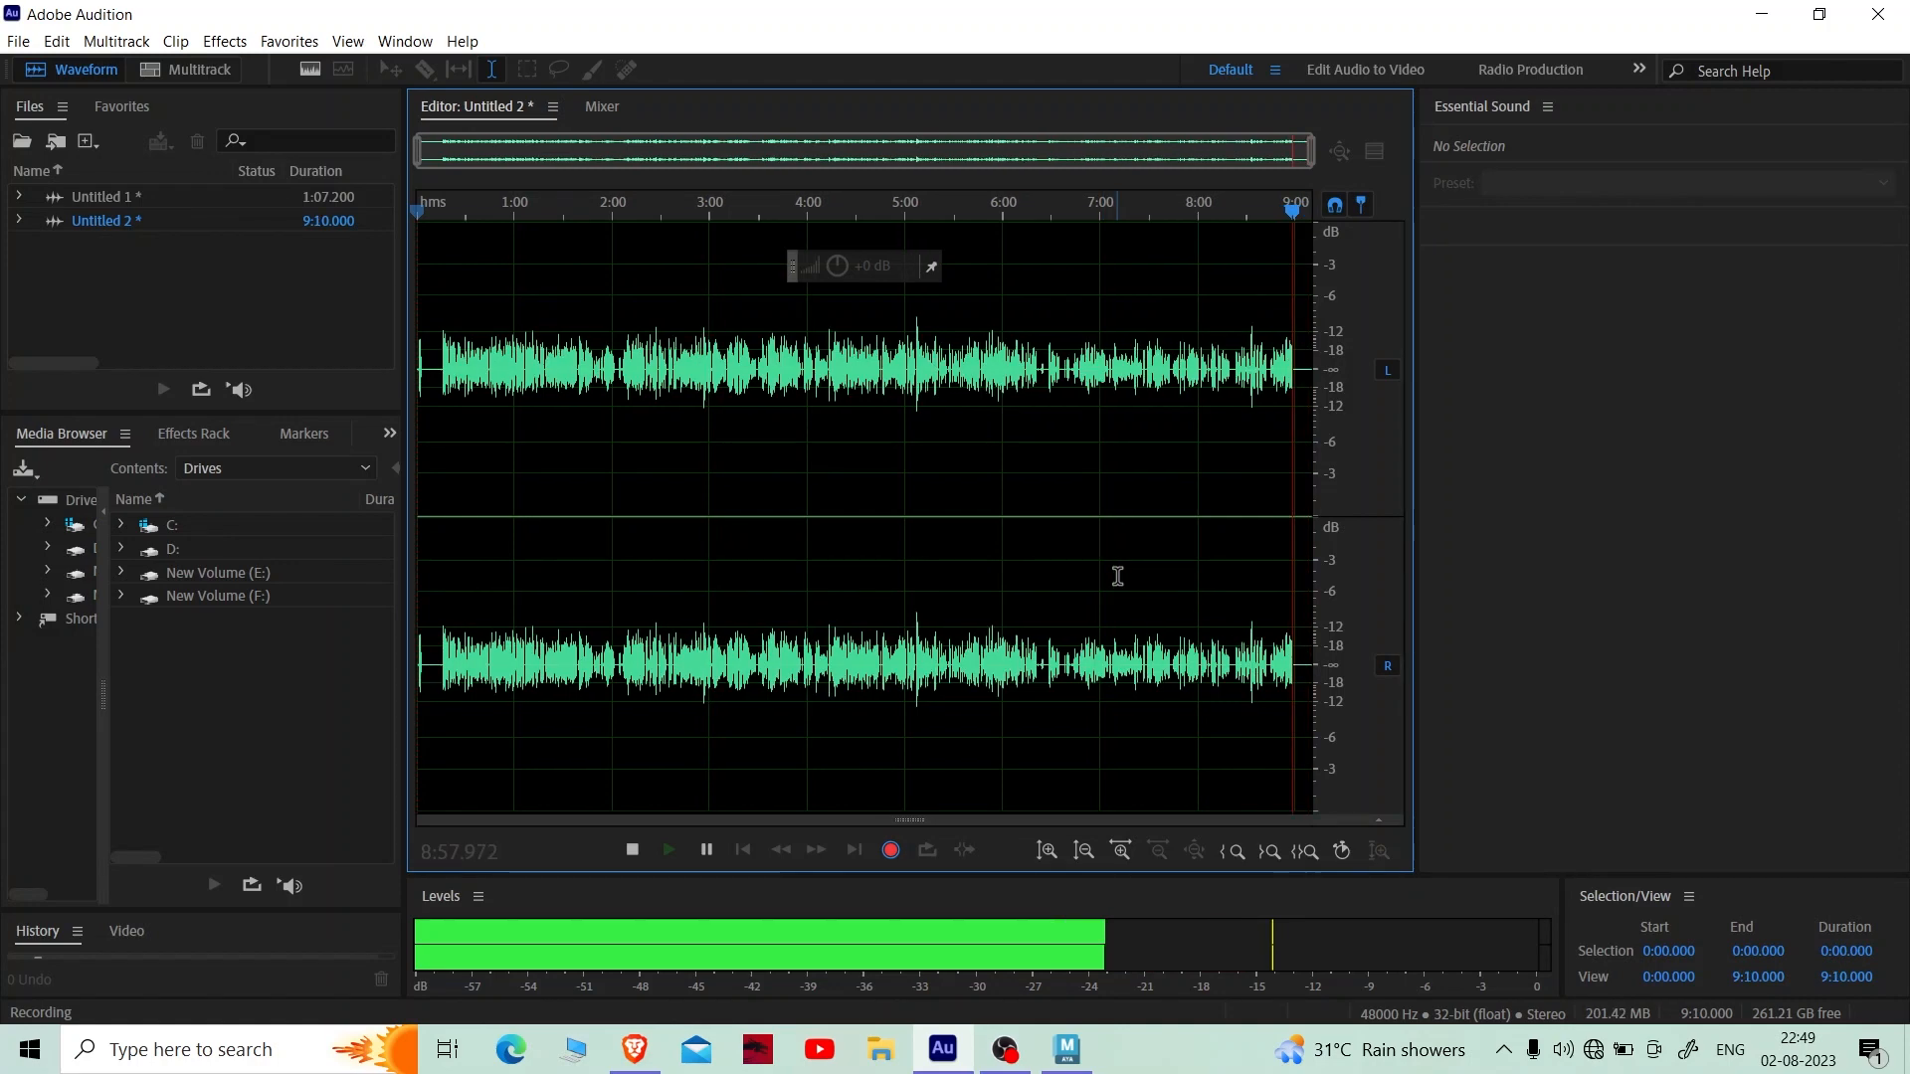
pyautogui.click(1067, 1048)
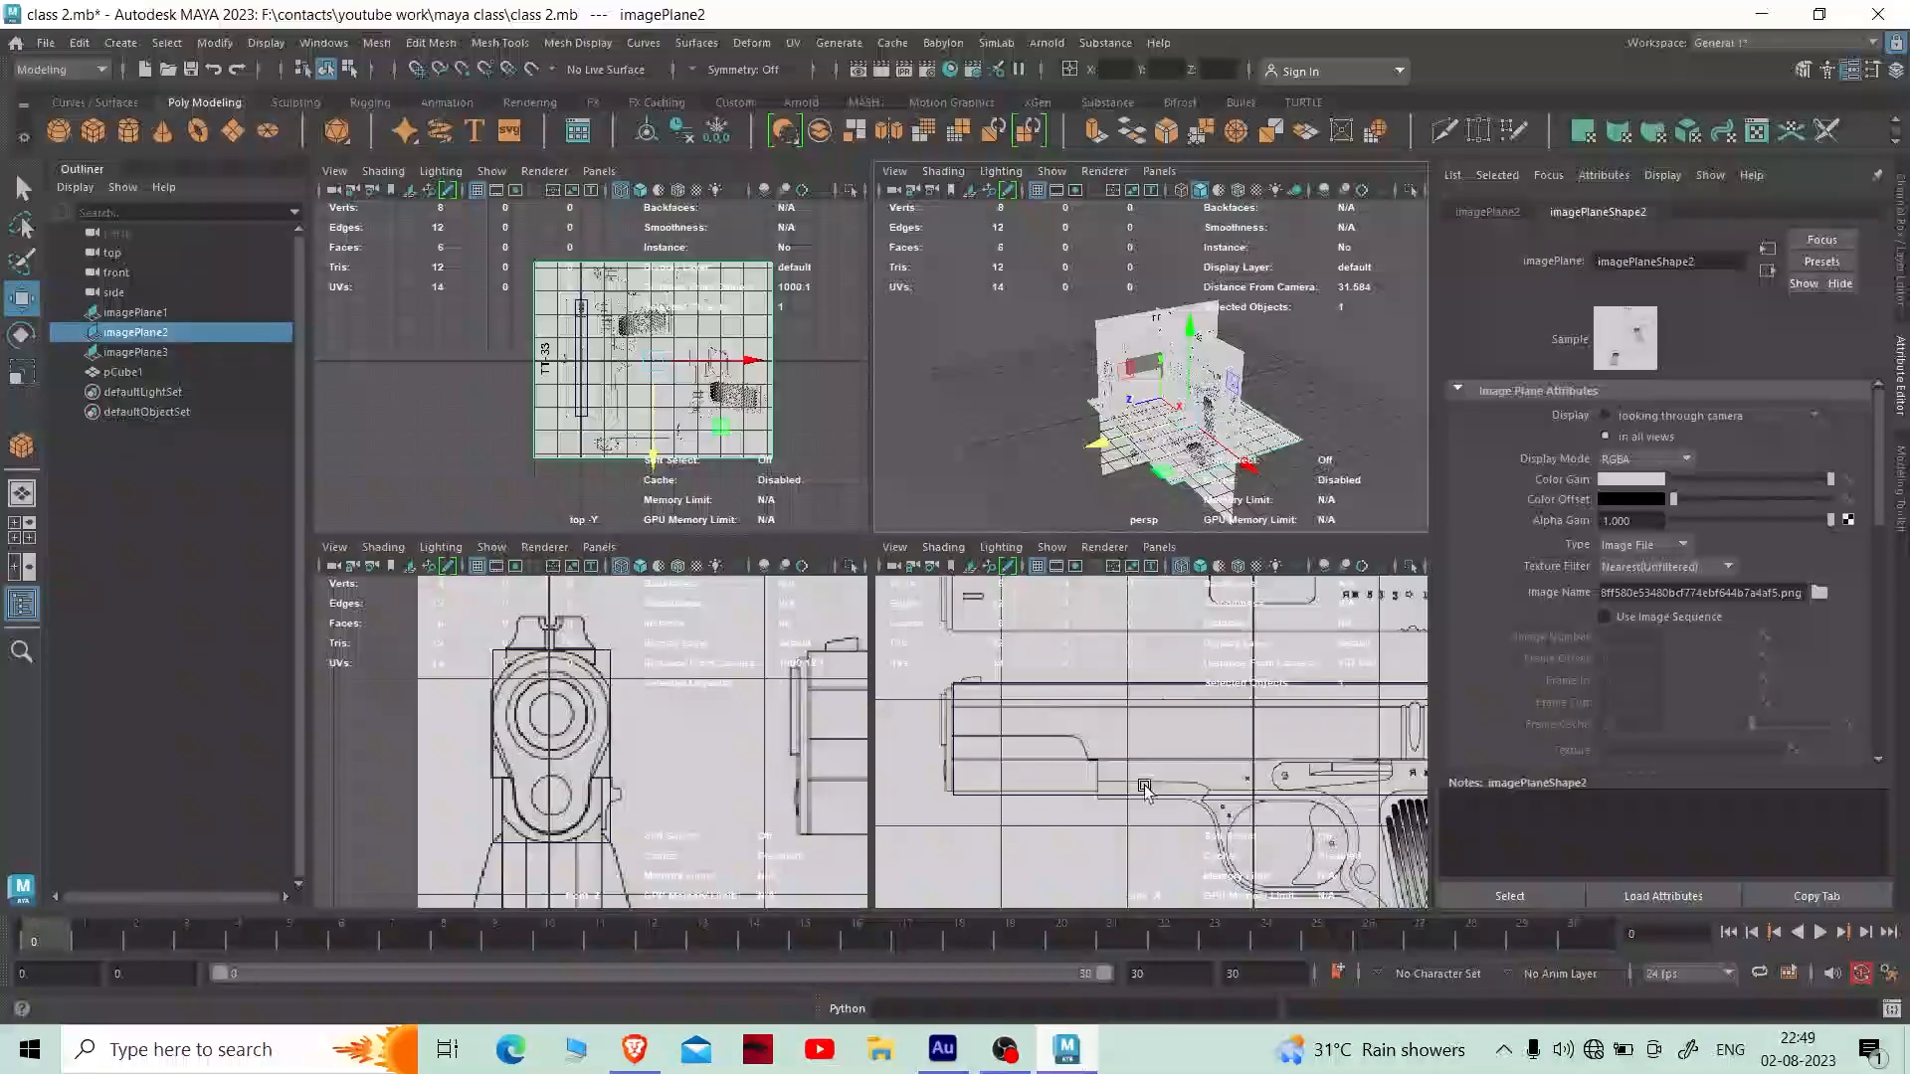
pyautogui.press('w')
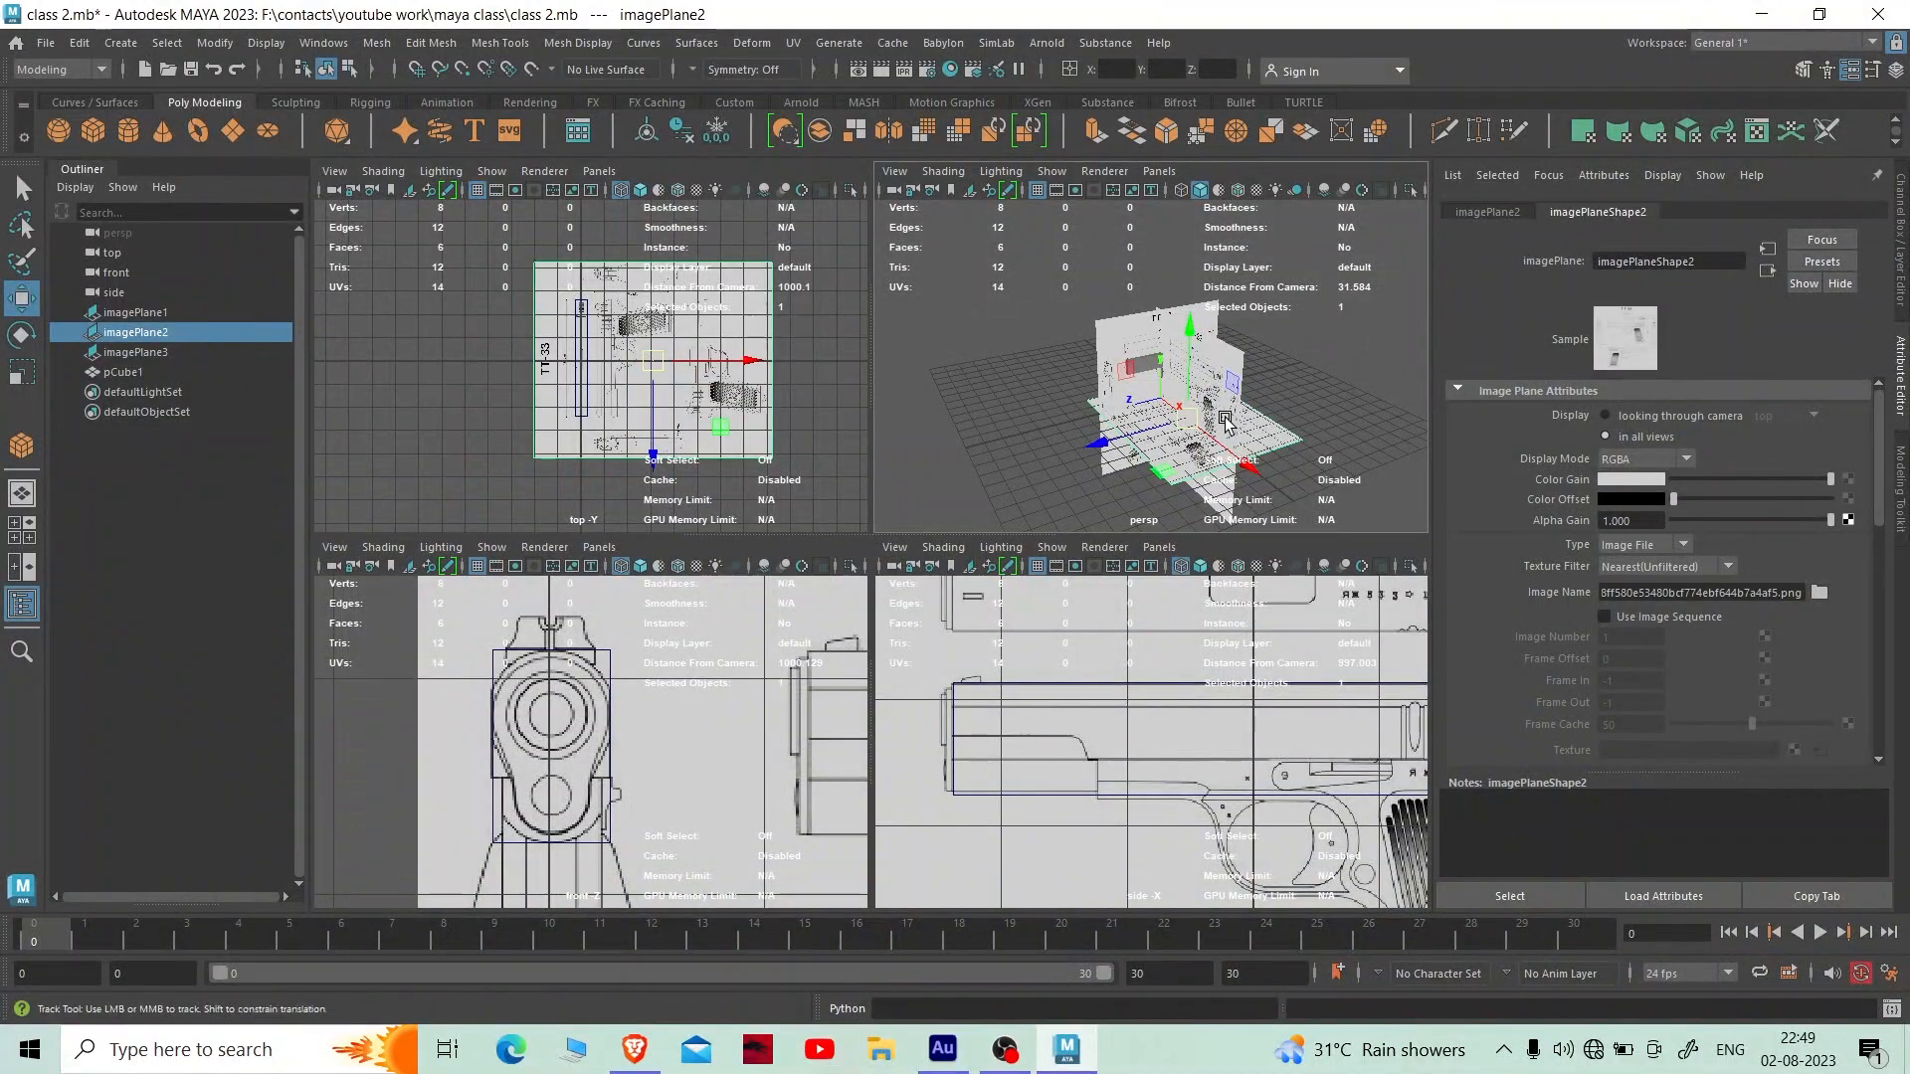
pyautogui.keyDown('alt'); pyautogui.moveTo(1265, 428); pyautogui.dragTo(1161, 406, button='middle'); pyautogui.keyUp('alt')
pyautogui.scroll(2, 1142, 438)
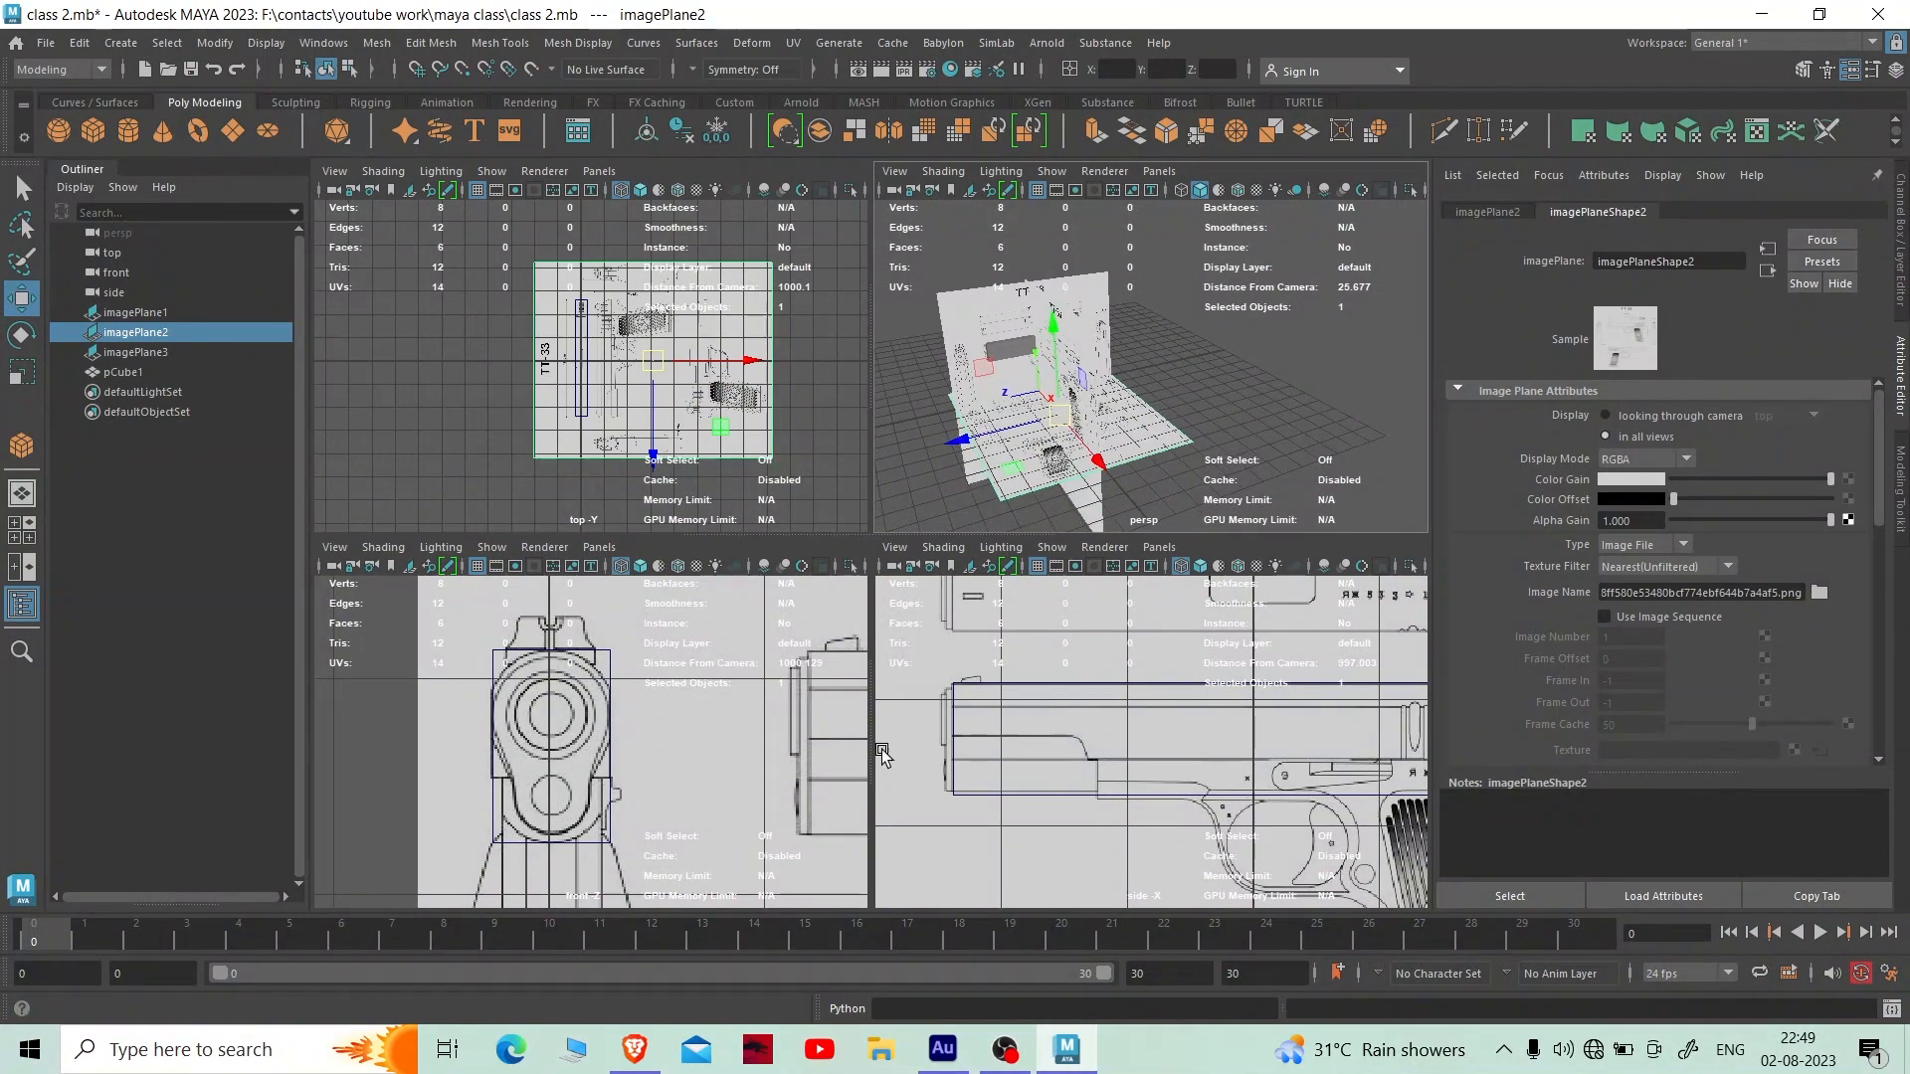
# - Examine the cube's fit against the slide drawing in the side, top and front views
pyautogui.scroll(-10, 708, 758)
pyautogui.scroll(2, 717, 746)
pyautogui.scroll(-2, 718, 749)
pyautogui.press('space')
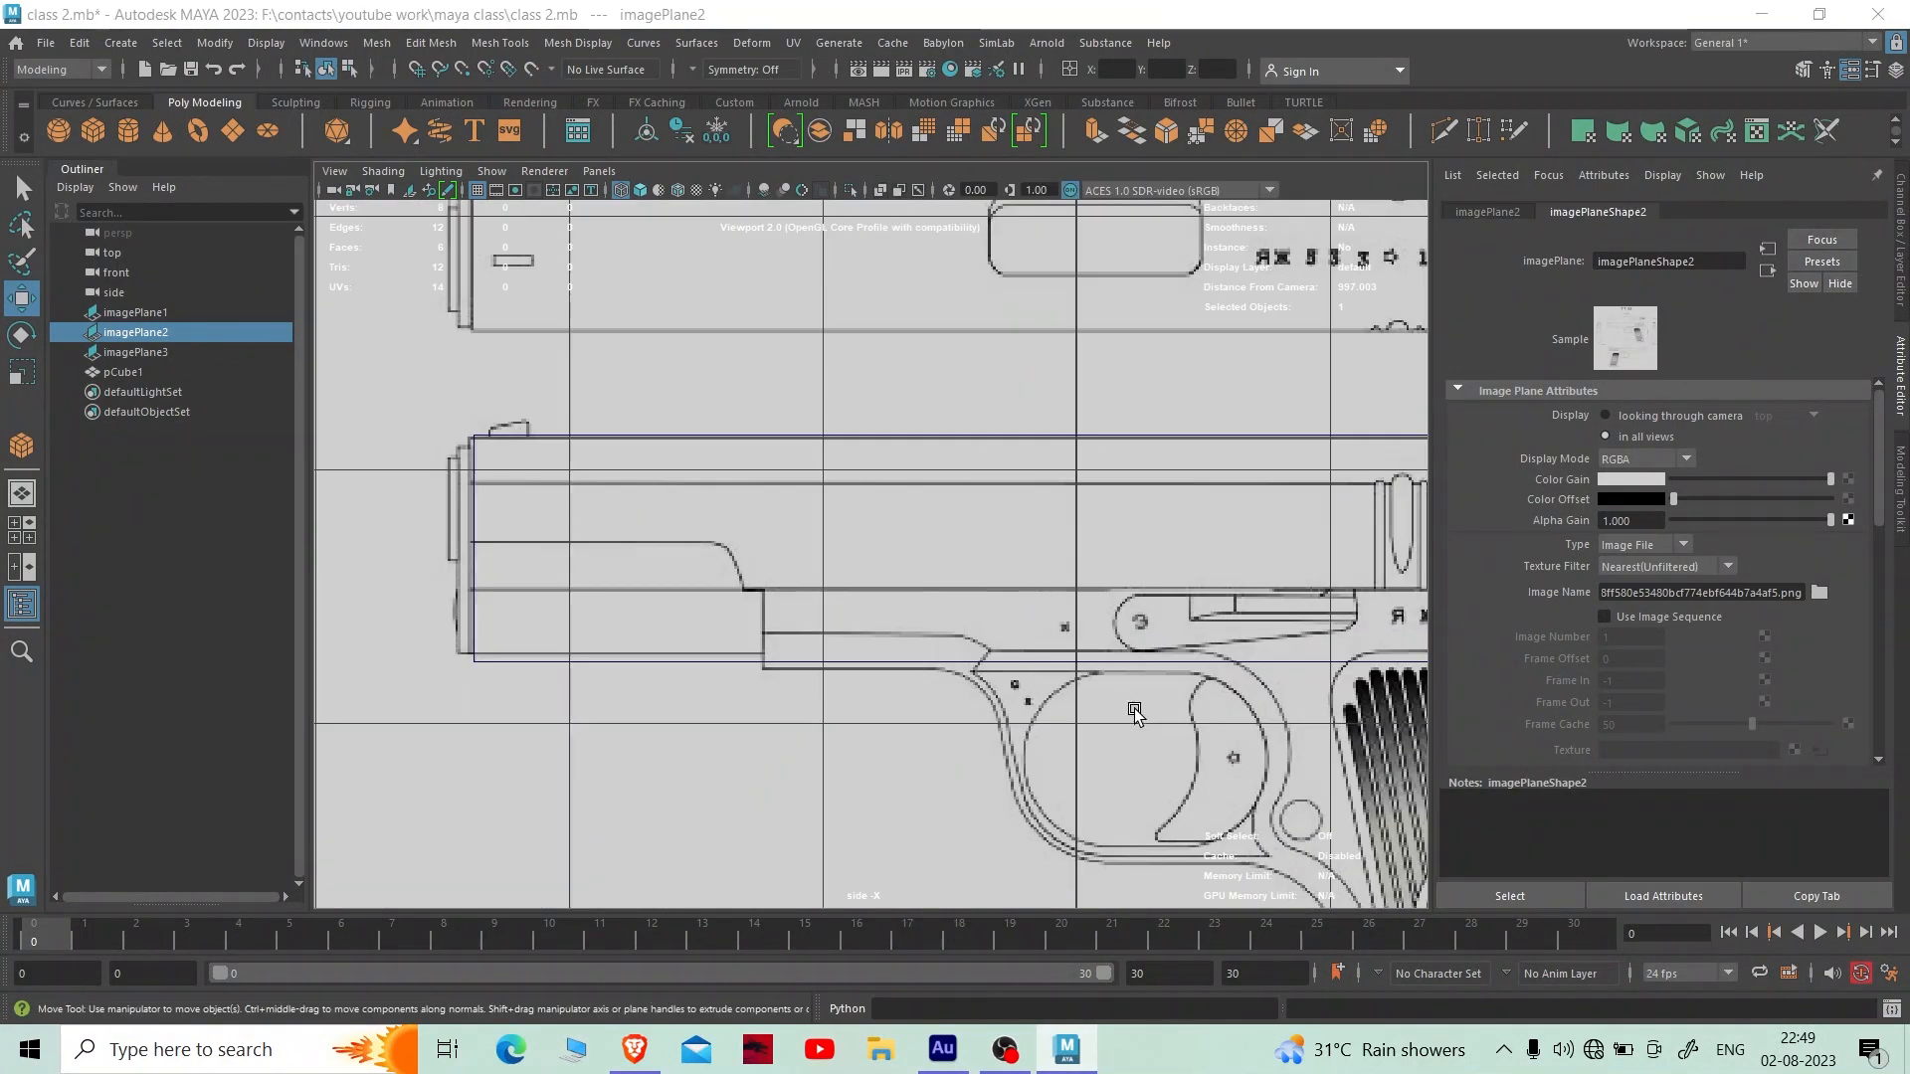
pyautogui.press('space')
pyautogui.scroll(-12, 1095, 692)
pyautogui.scroll(5, 1095, 690)
pyautogui.press('space')
pyautogui.scroll(-5, 763, 481)
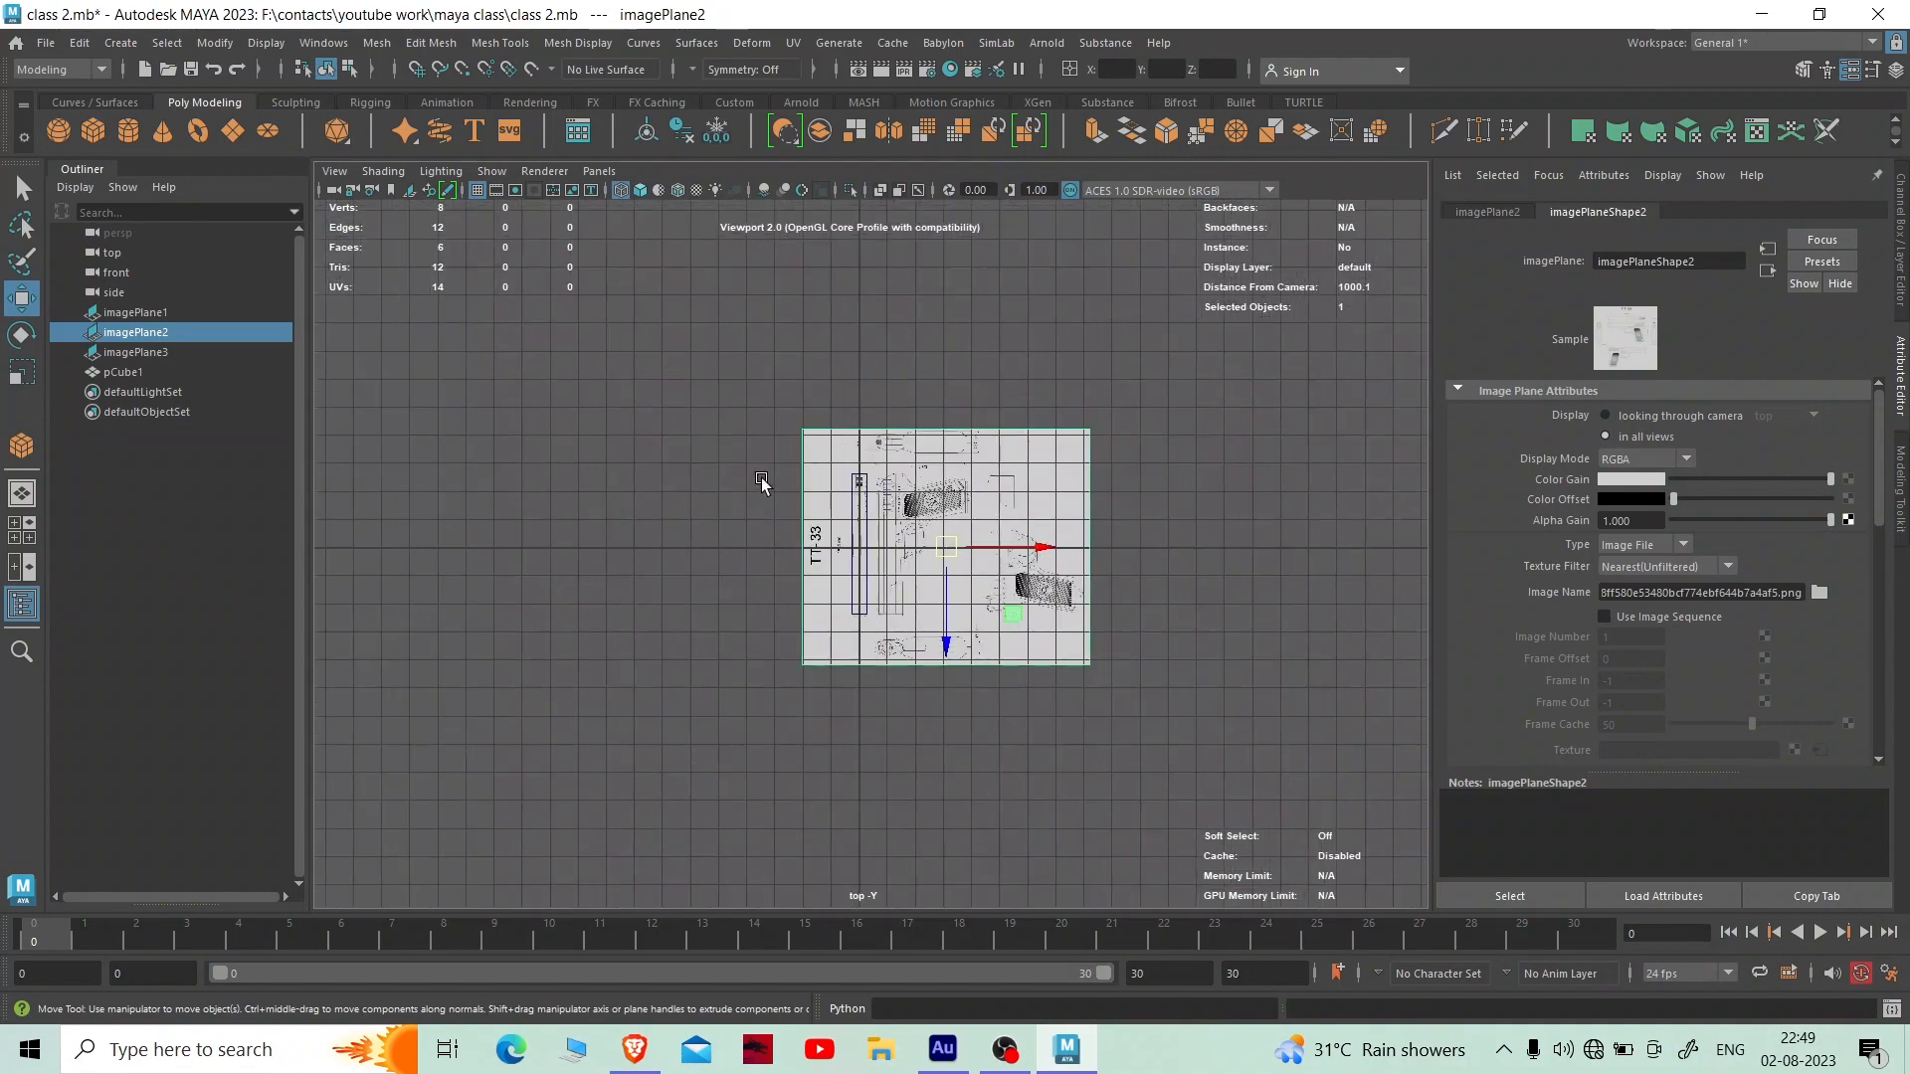
pyautogui.scroll(8, 768, 480)
pyautogui.press('space')
pyautogui.press('space')
pyautogui.press('space')
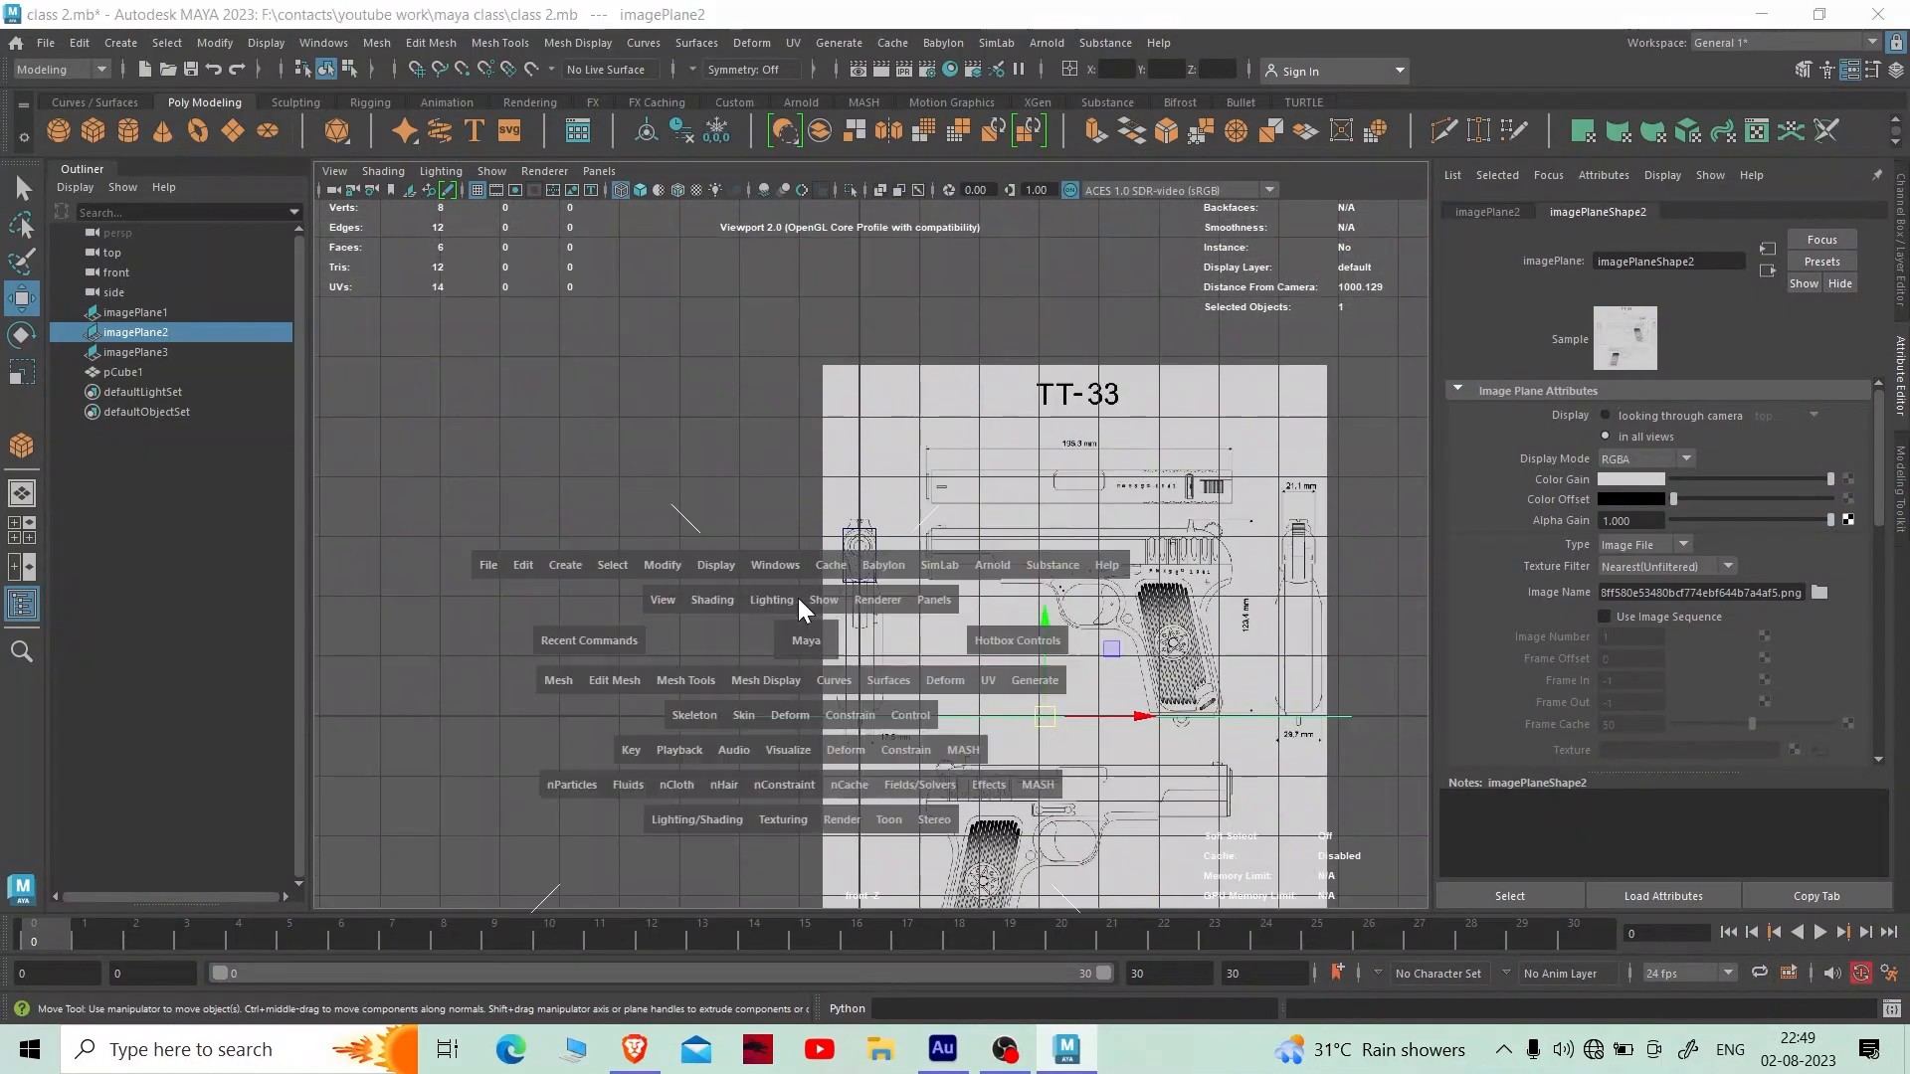
pyautogui.scroll(-3, 1037, 471)
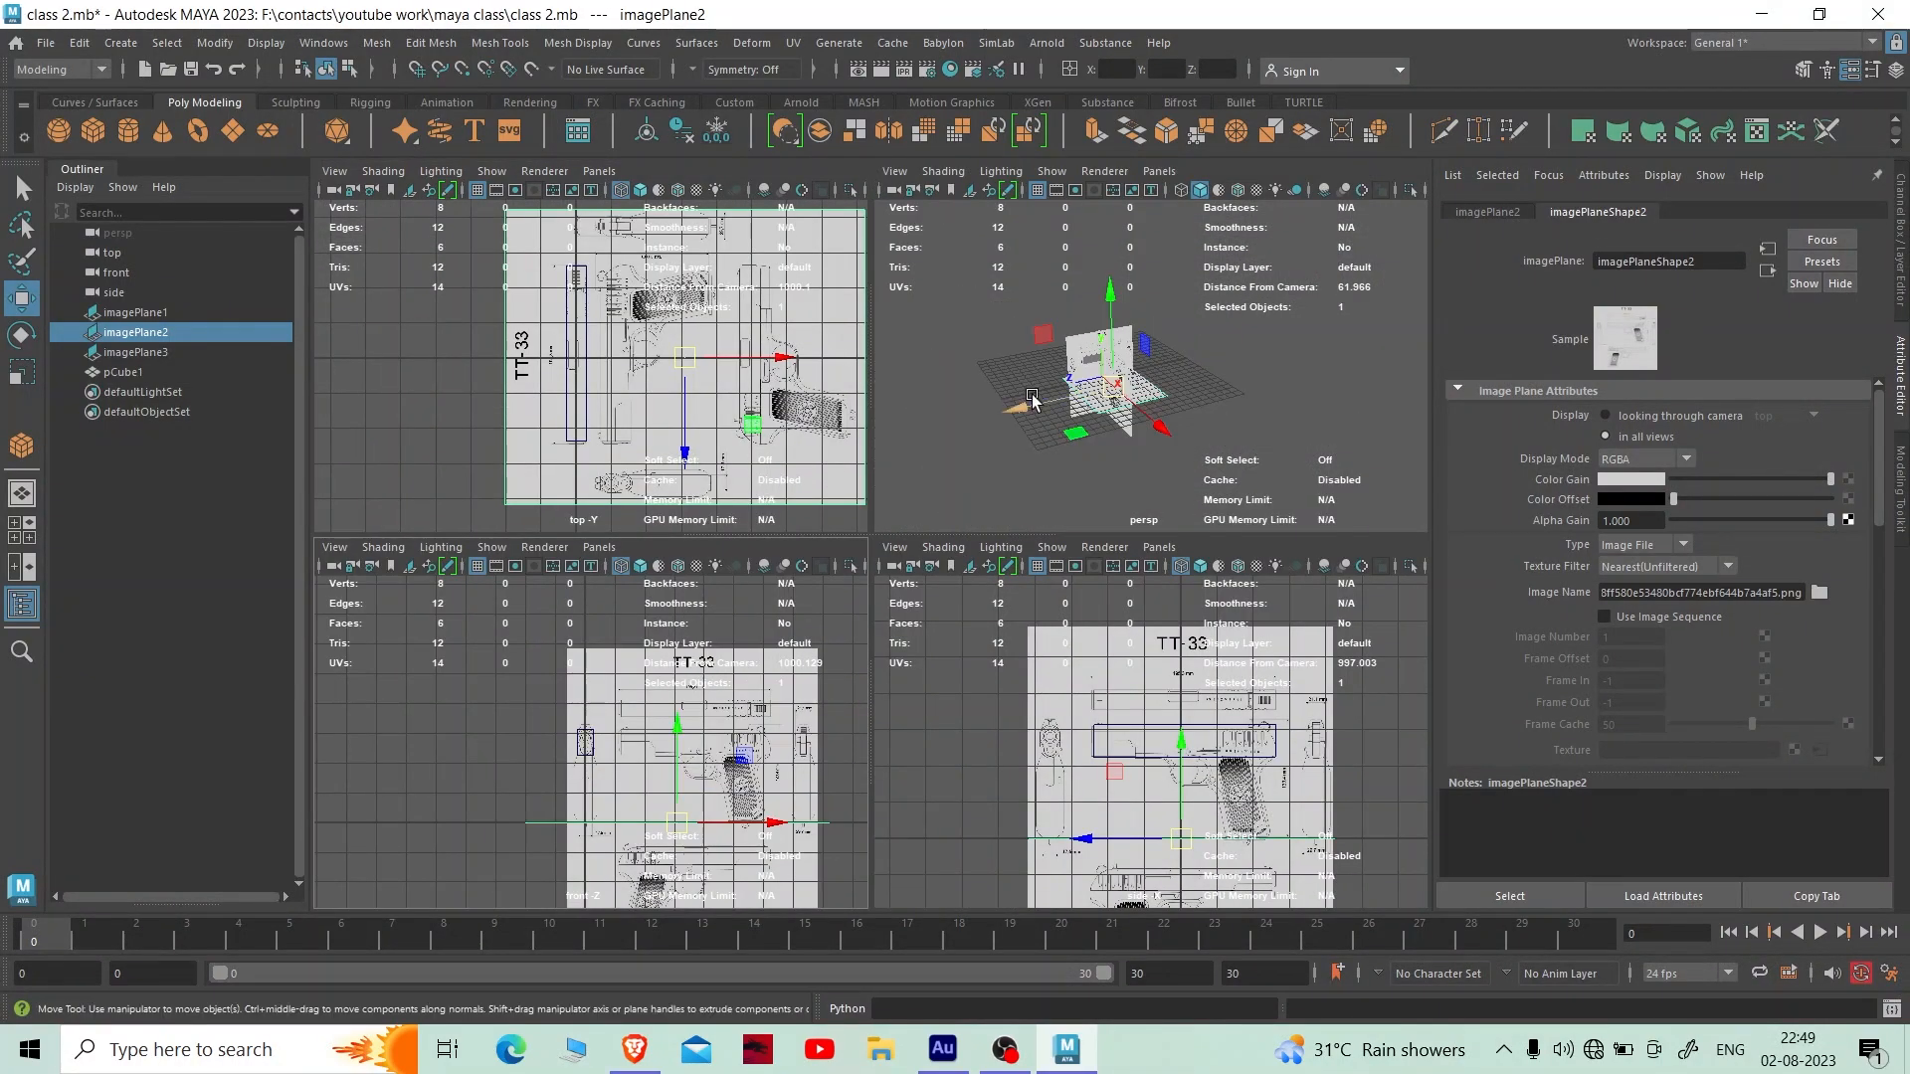
# - Inspect how the intersecting image planes surround the cube in the perspective view and compare them with the top, front and side views
pyautogui.press('space')
pyautogui.scroll(6, 1043, 463)
pyautogui.keyDown('alt'); pyautogui.moveTo(1043, 463); pyautogui.dragTo(1016, 509); pyautogui.keyUp('alt')
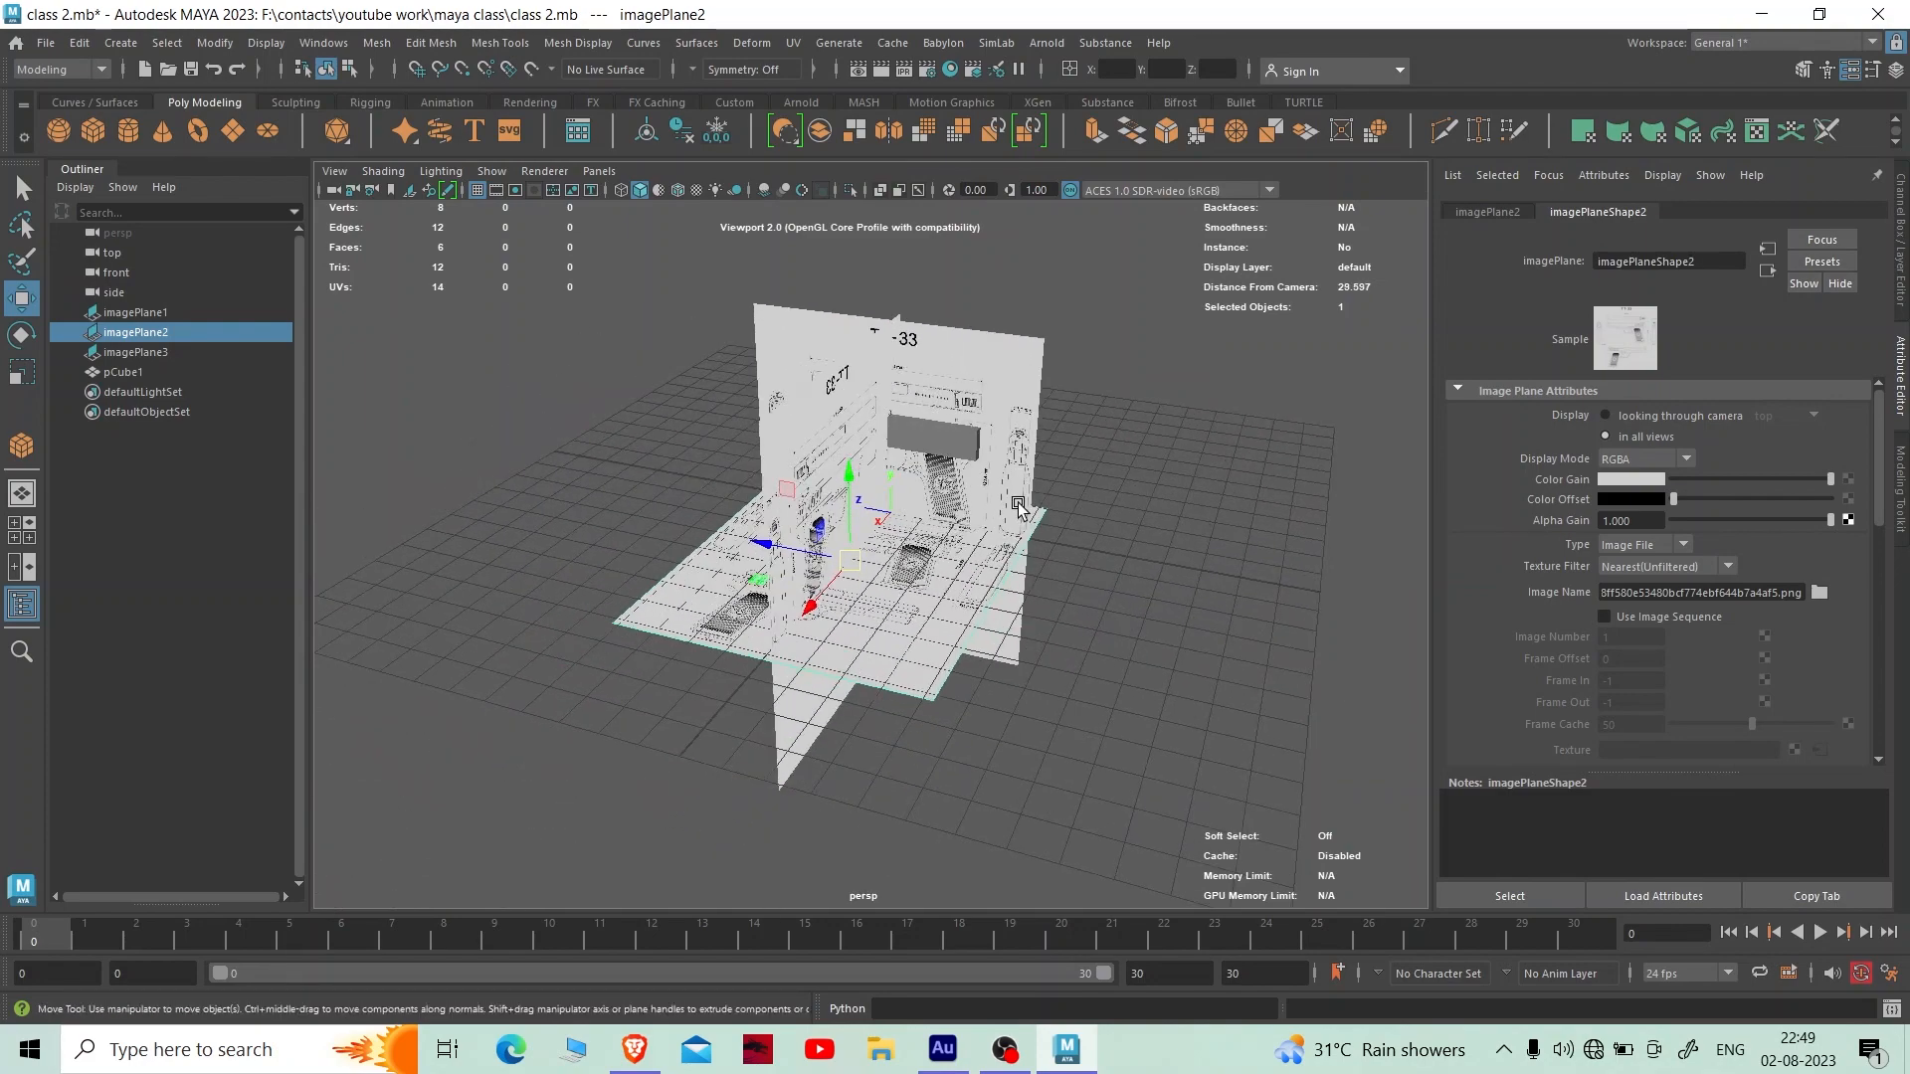
pyautogui.press('space')
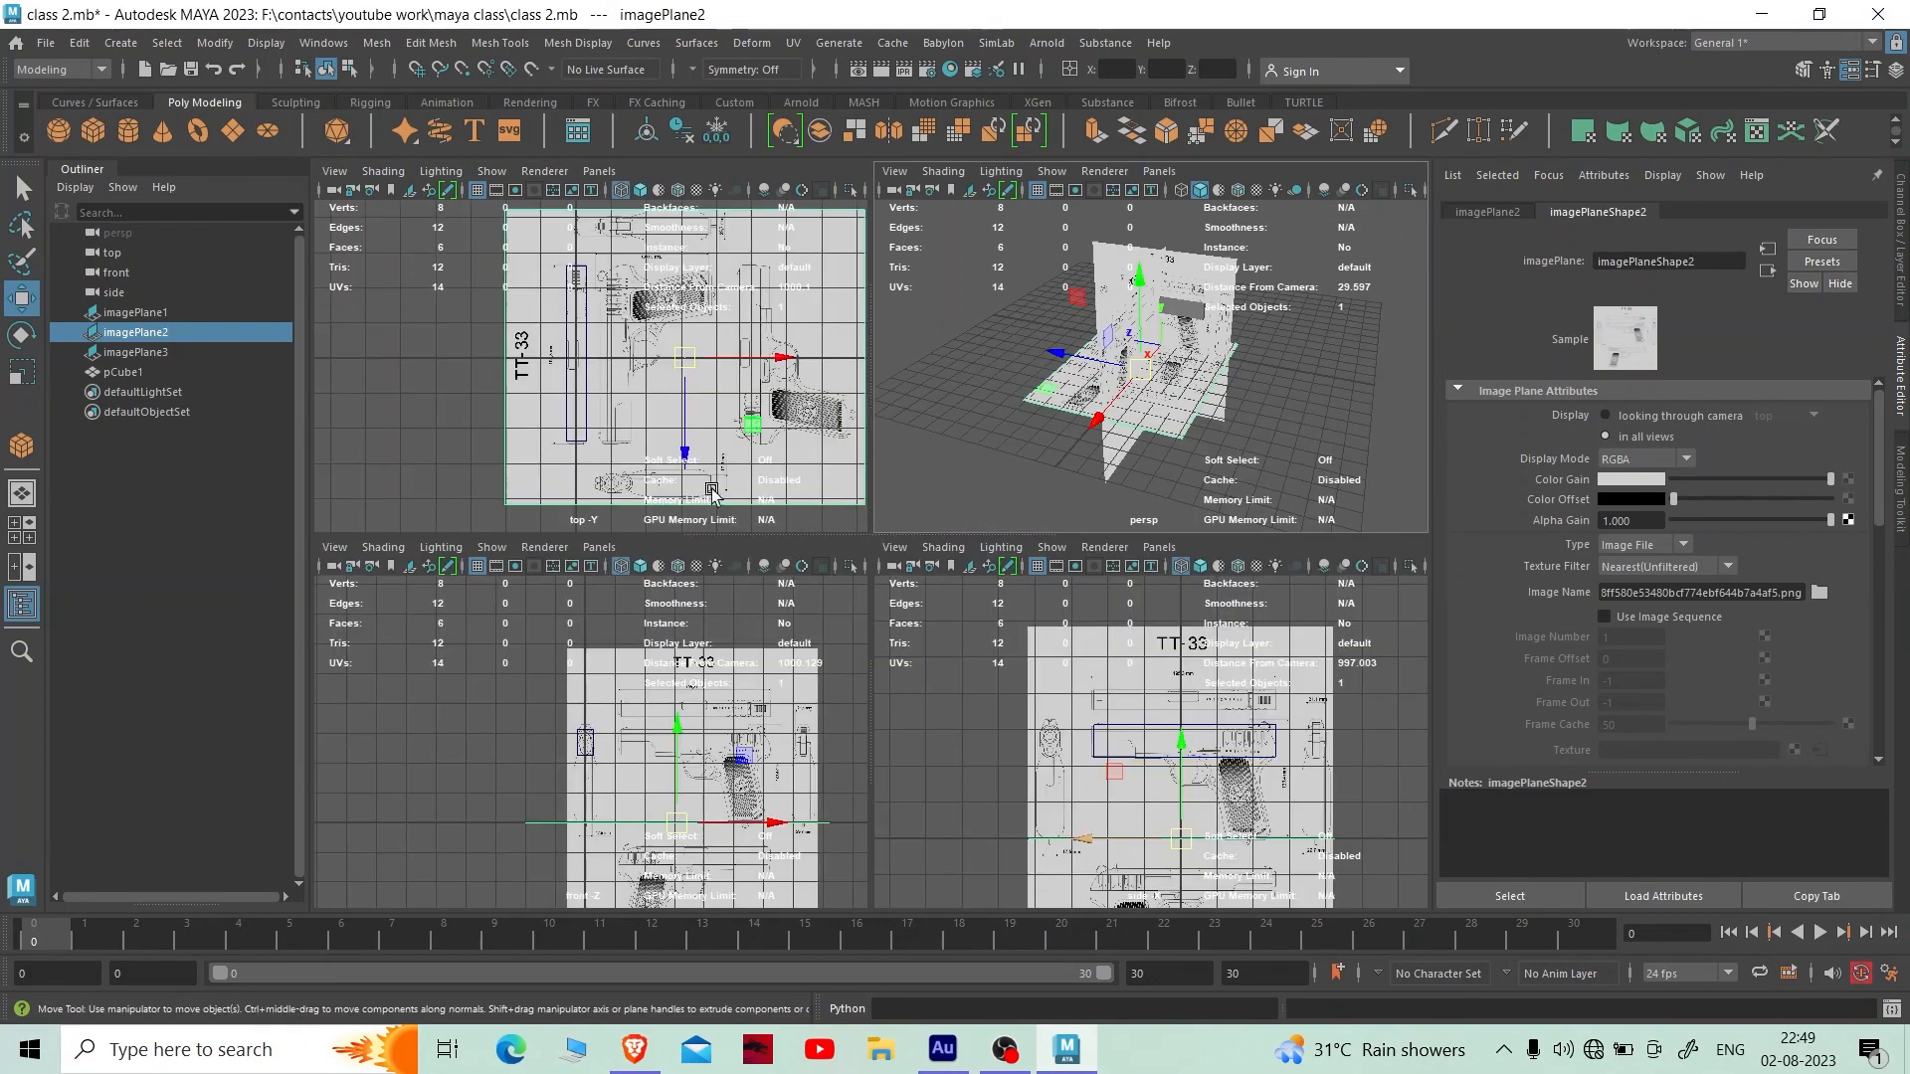
pyautogui.press('space')
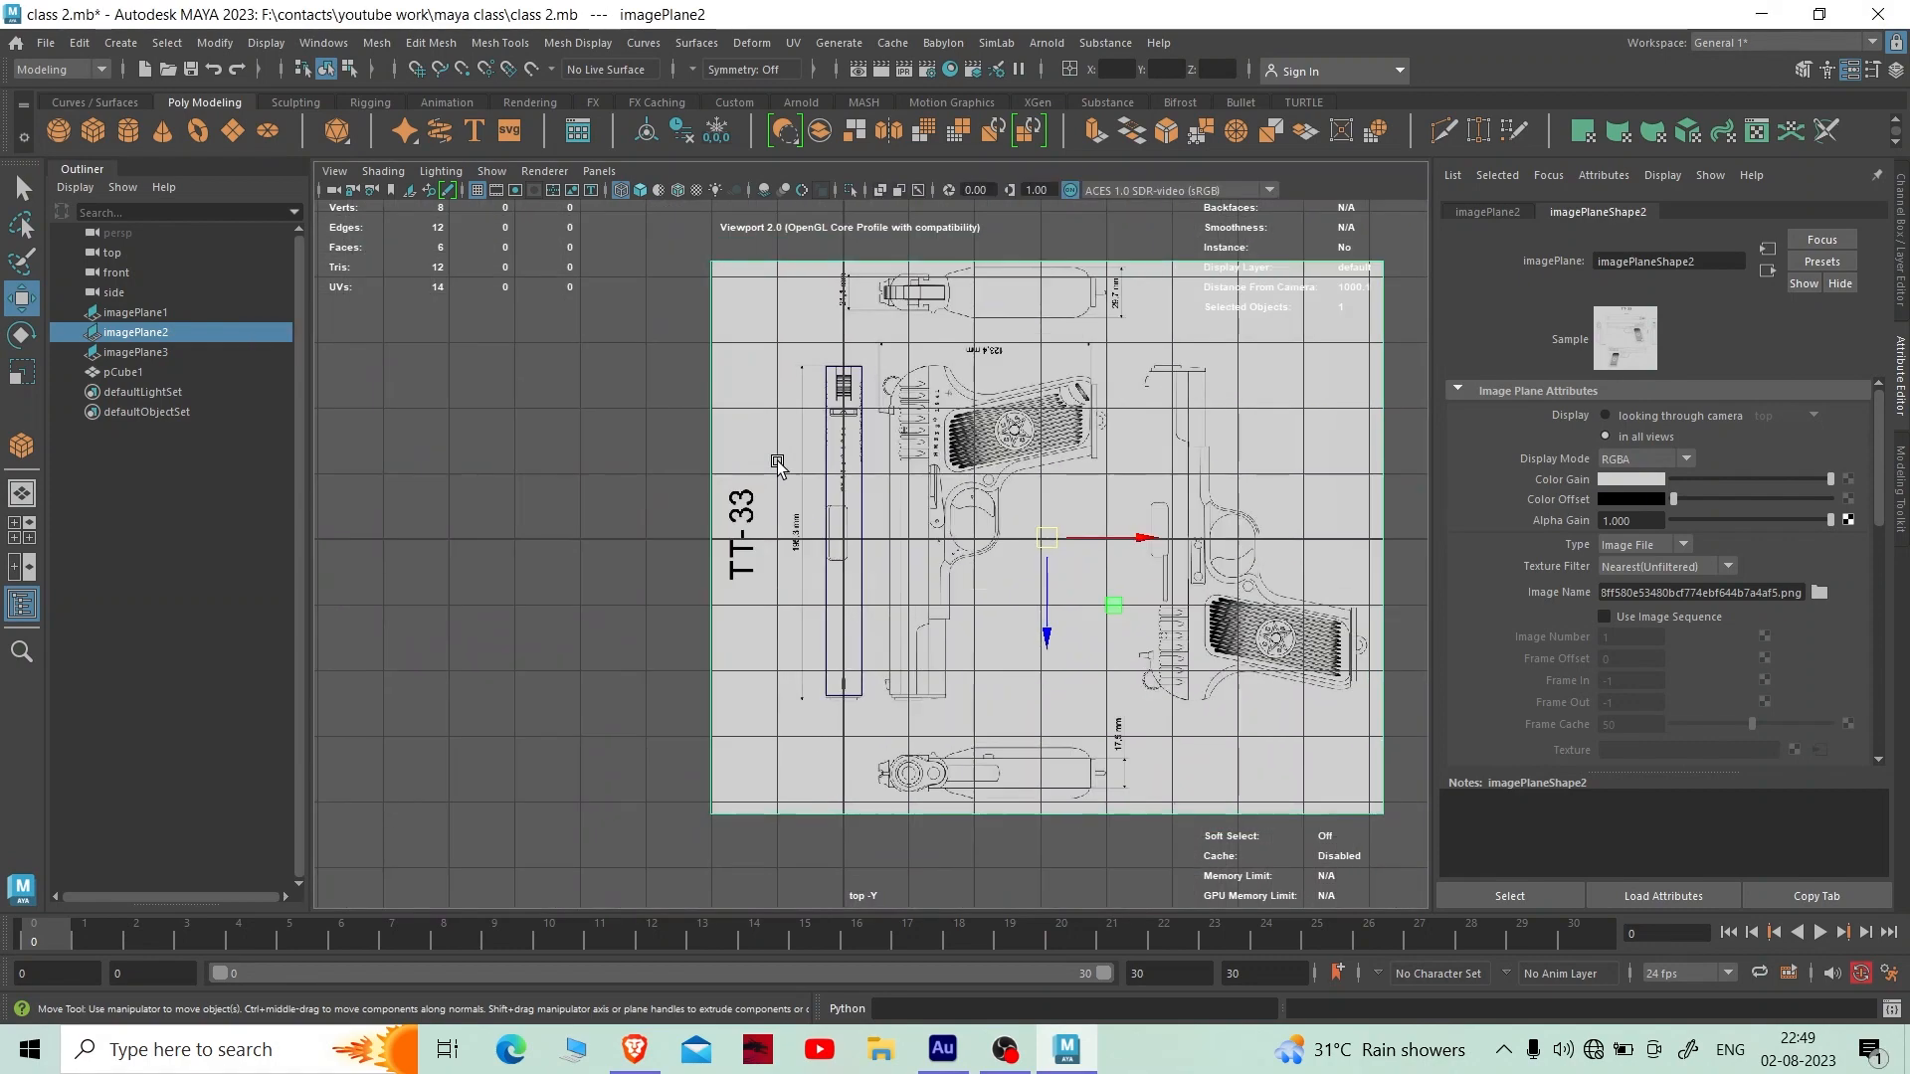
pyautogui.press('space')
pyautogui.press('space')
pyautogui.press('space')
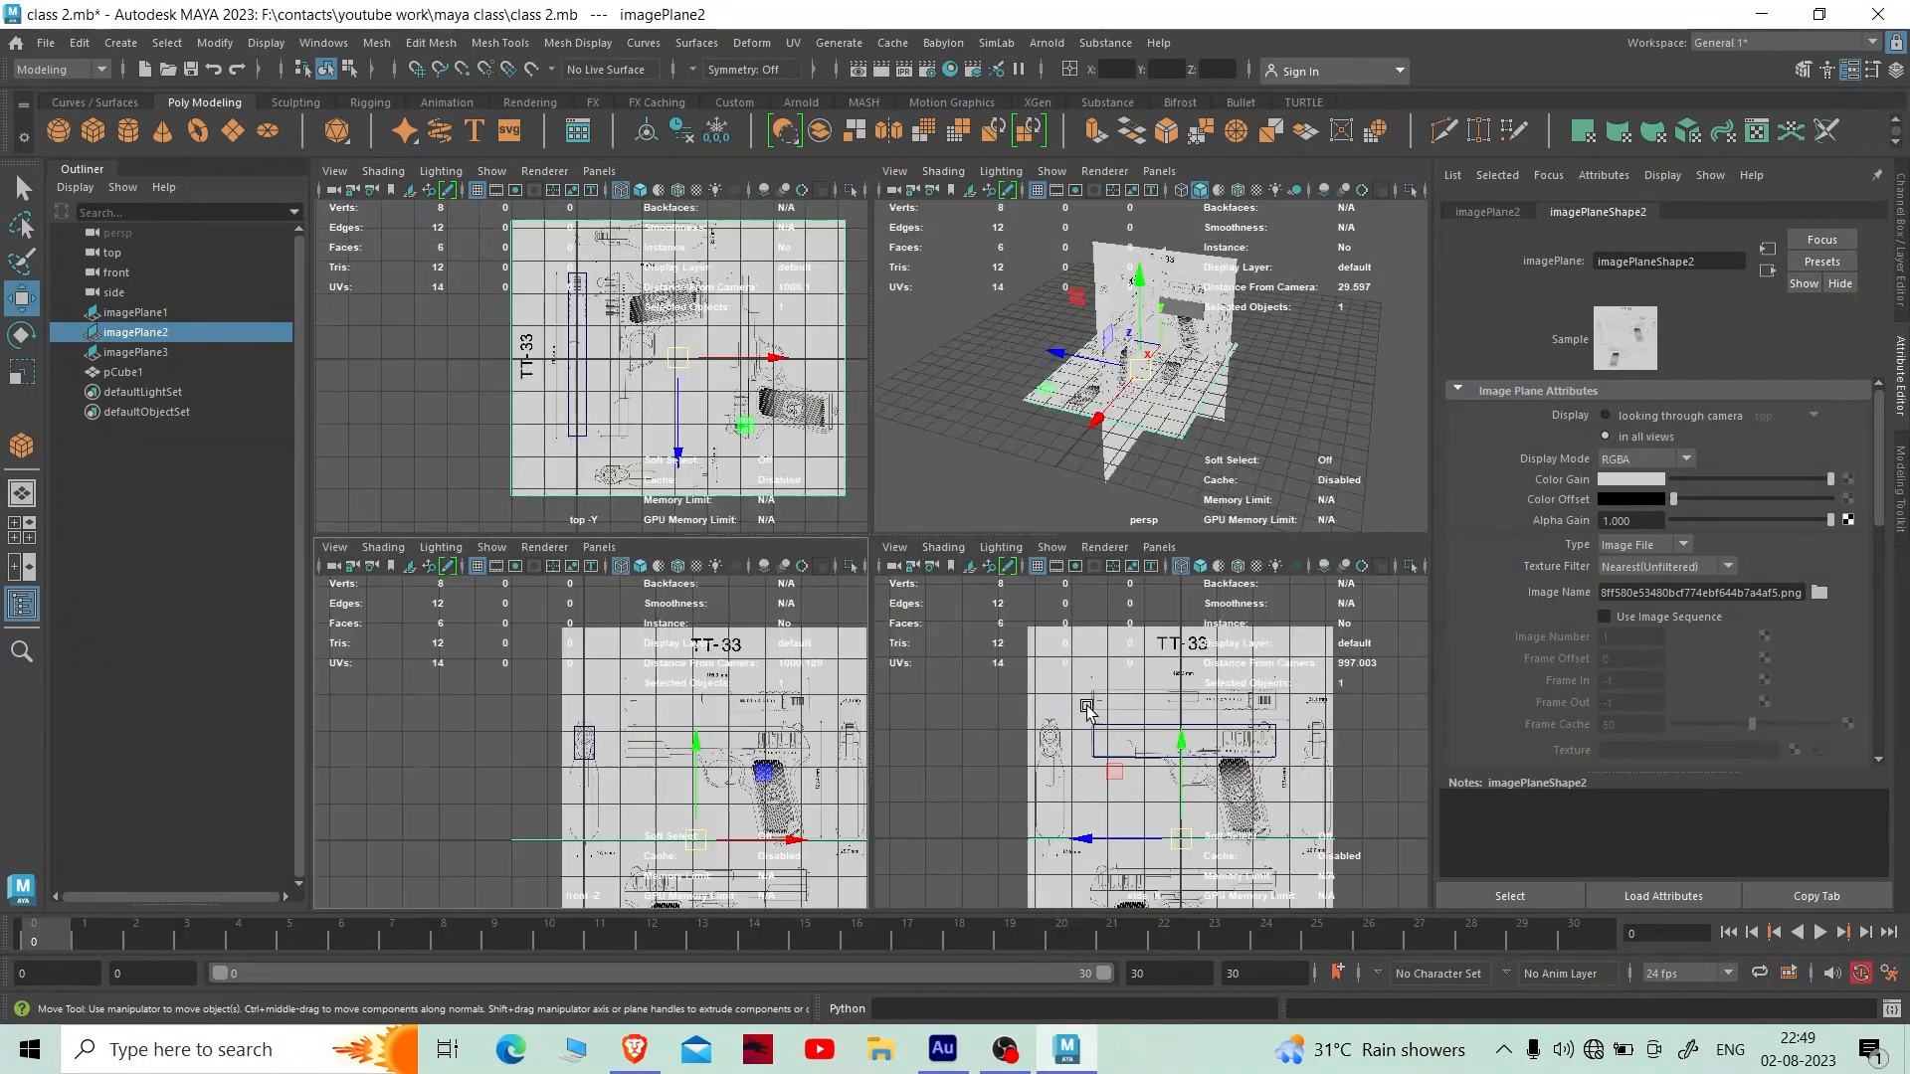
pyautogui.press('space')
pyautogui.scroll(-3, 1084, 682)
pyautogui.scroll(2, 1083, 682)
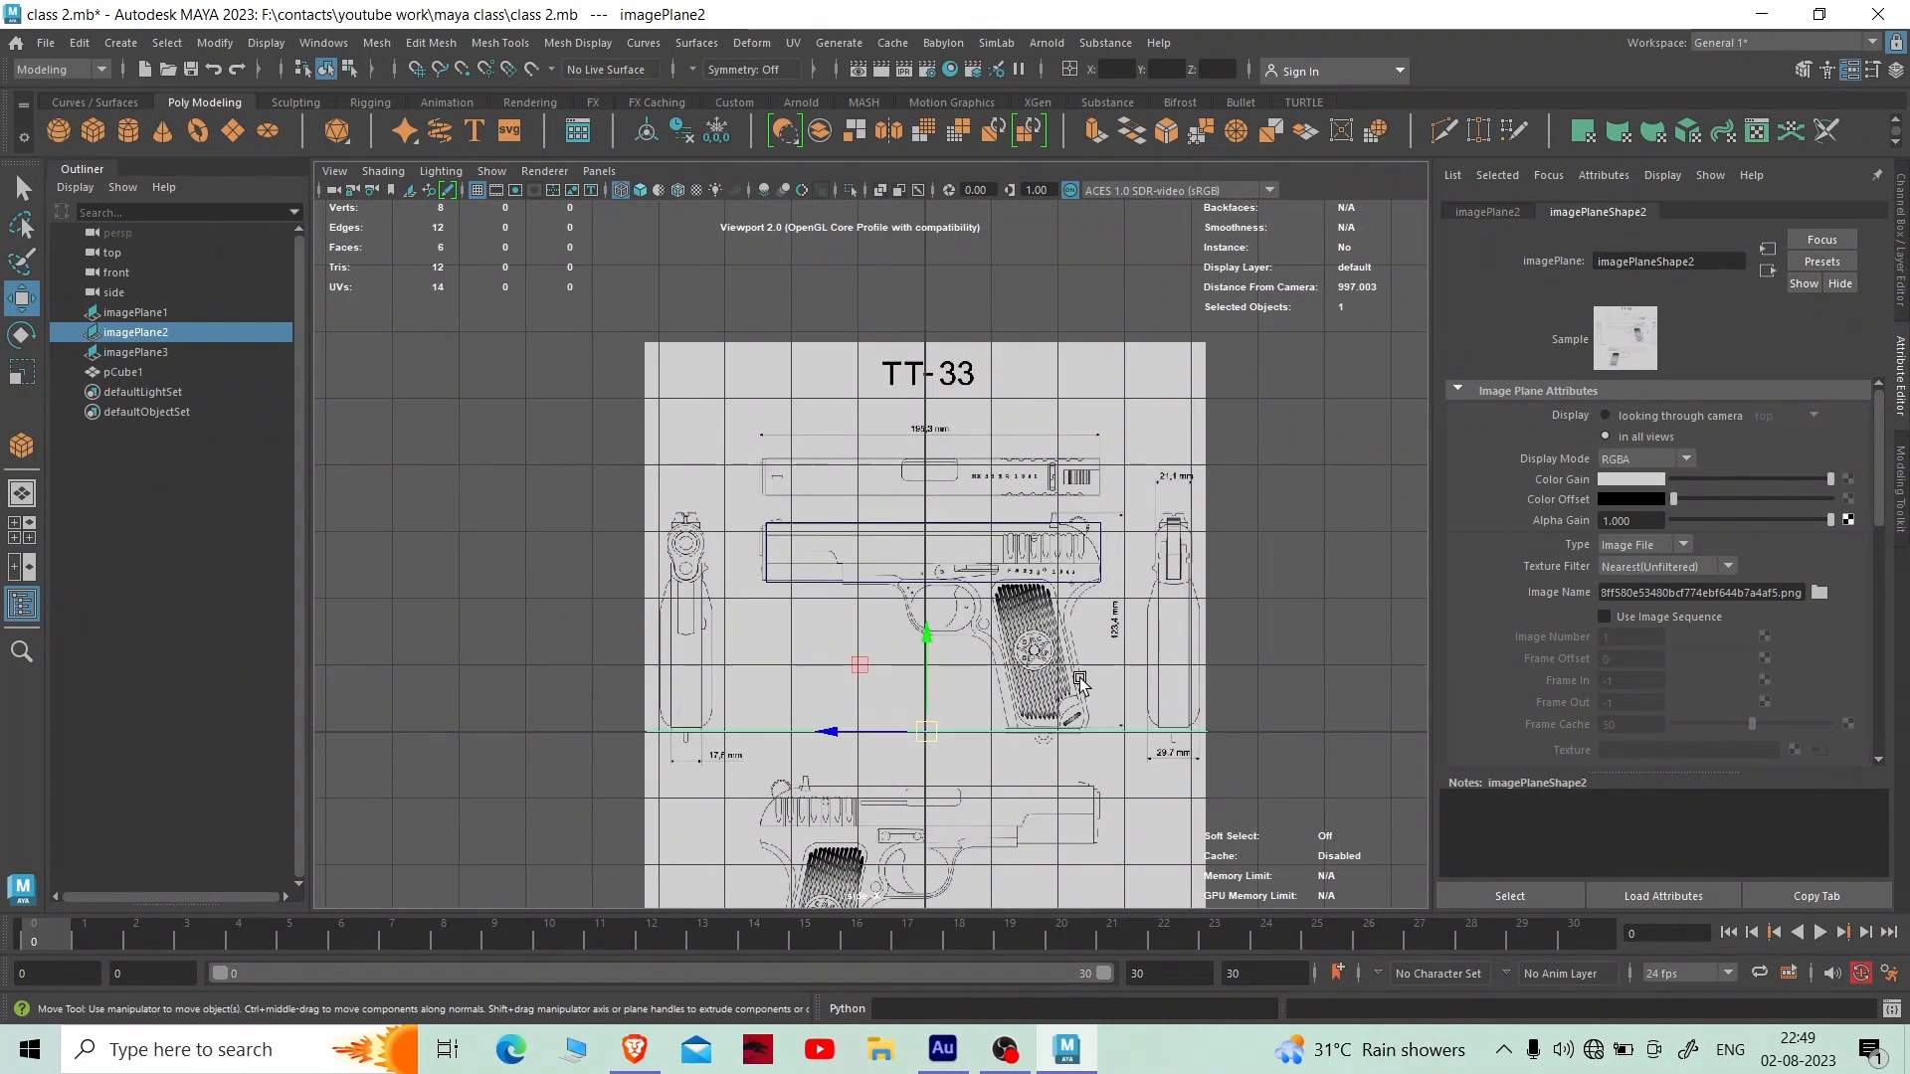
pyautogui.scroll(-3, 1083, 682)
pyautogui.press('space')
pyautogui.press('space')
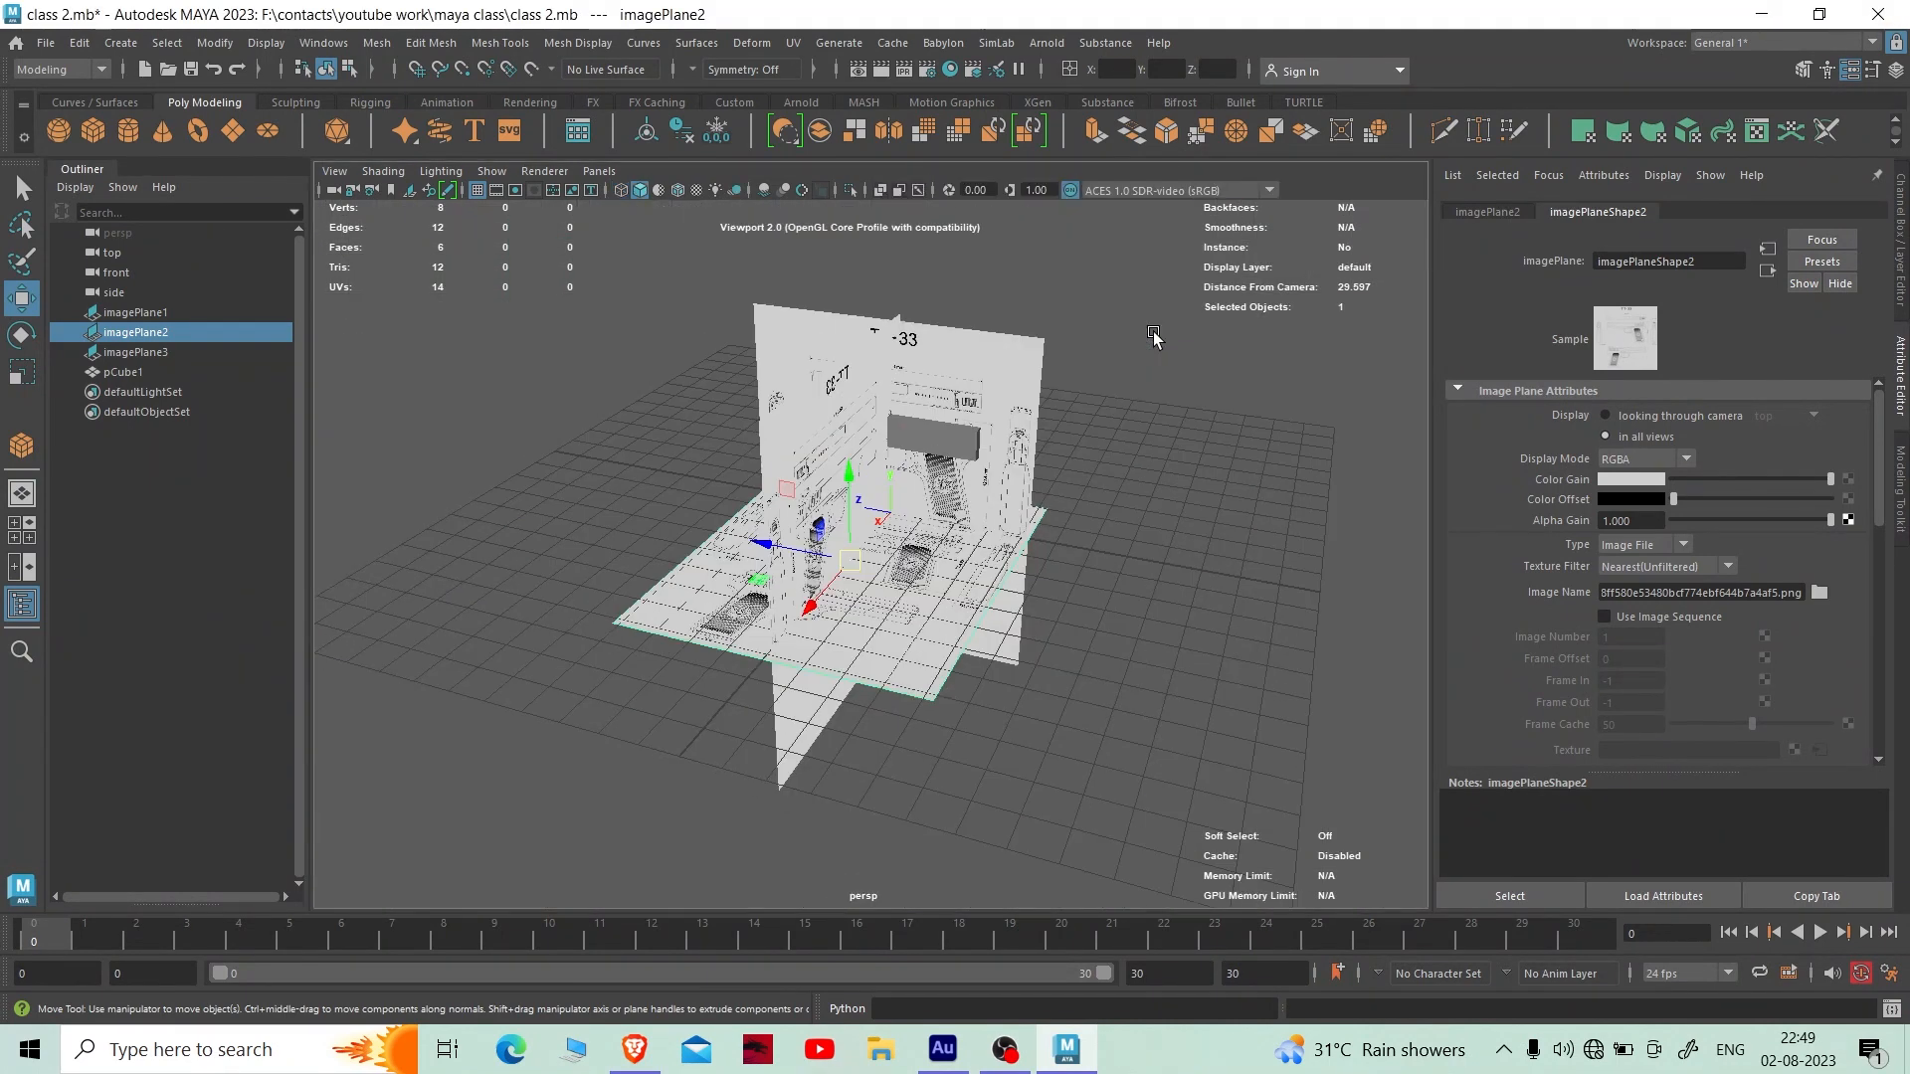
pyautogui.press('space')
pyautogui.press('space')
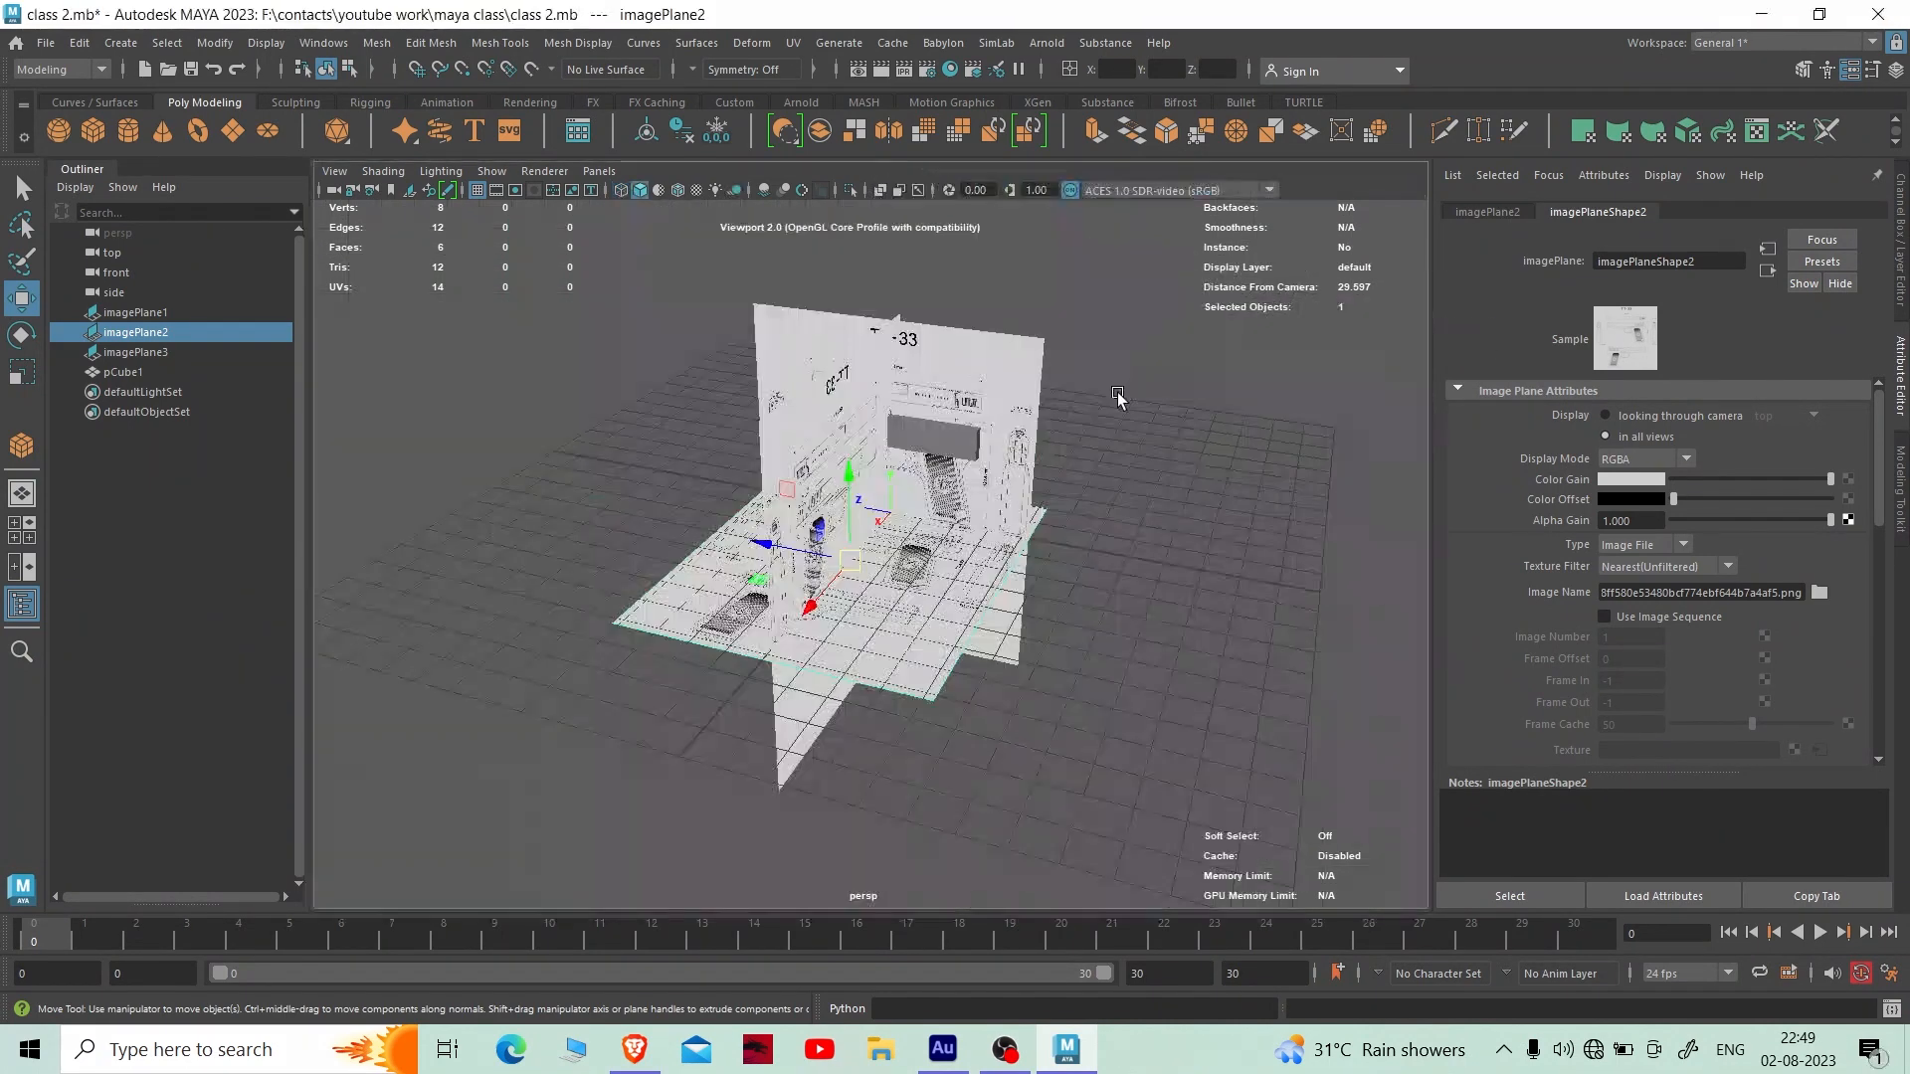
pyautogui.press('space')
pyautogui.scroll(-2, 1047, 425)
pyautogui.scroll(3, 1154, 365)
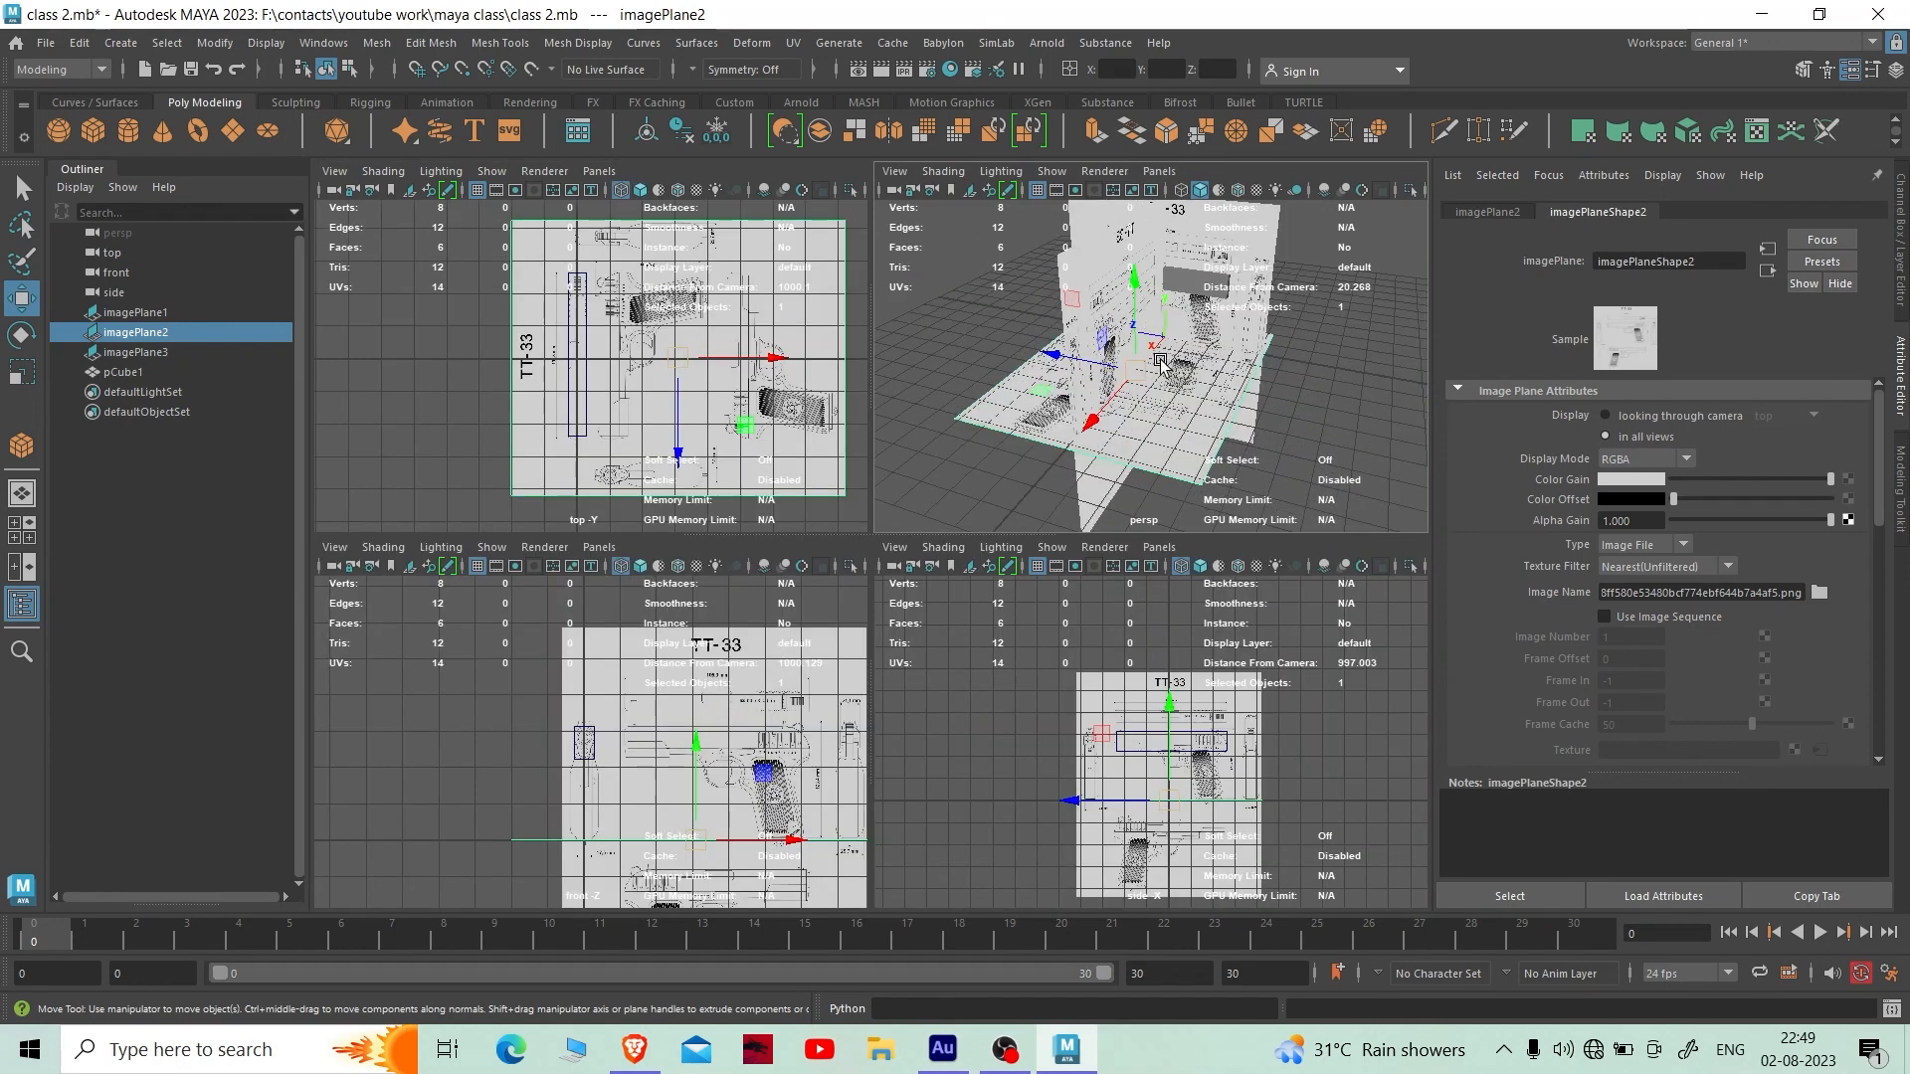
pyautogui.scroll(-1, 1154, 365)
# - Move the image planes away from the cube: imagePlane3 to X -11.787, imagePlane2 down to Y -5.575, and imagePlane1 back behind the grid
pyautogui.click(1154, 365)
pyautogui.scroll(-3, 1153, 365)
pyautogui.scroll(2, 1091, 371)
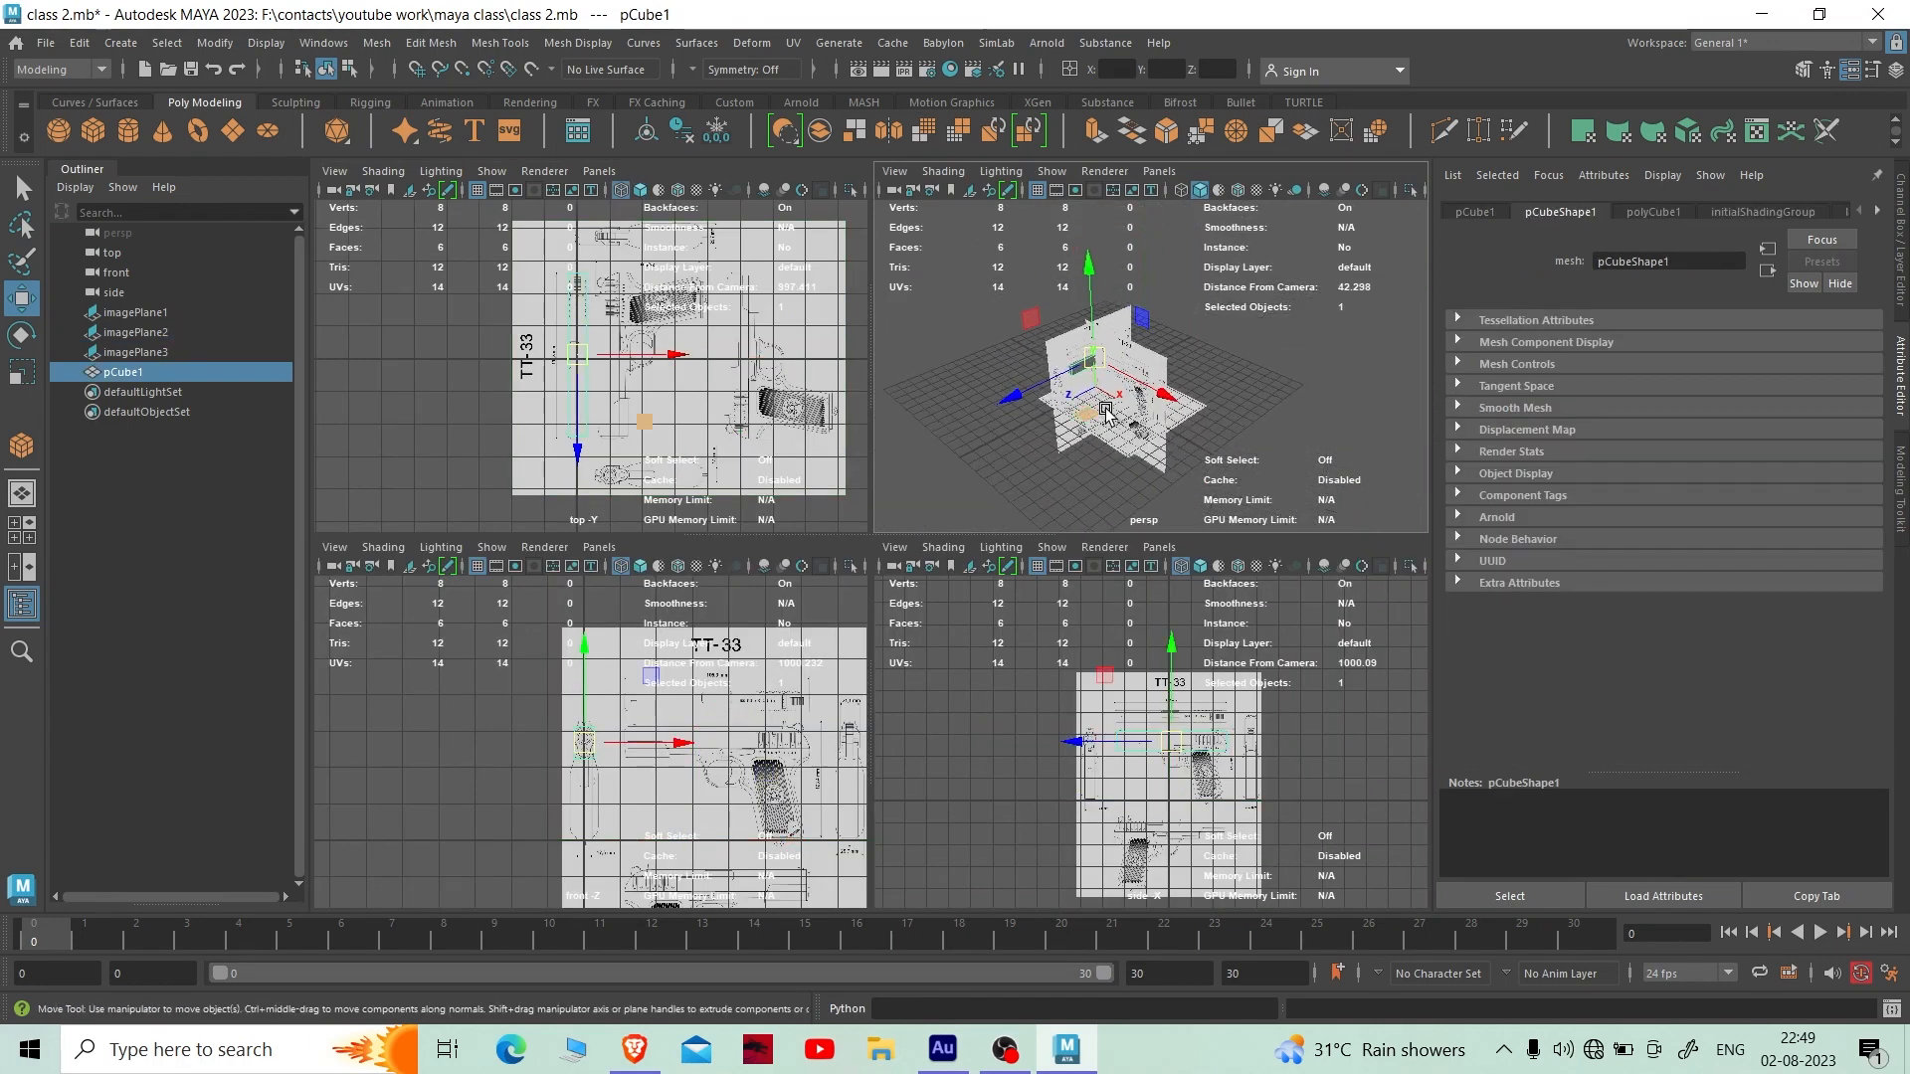
pyautogui.click(1144, 320)
pyautogui.click(1112, 335)
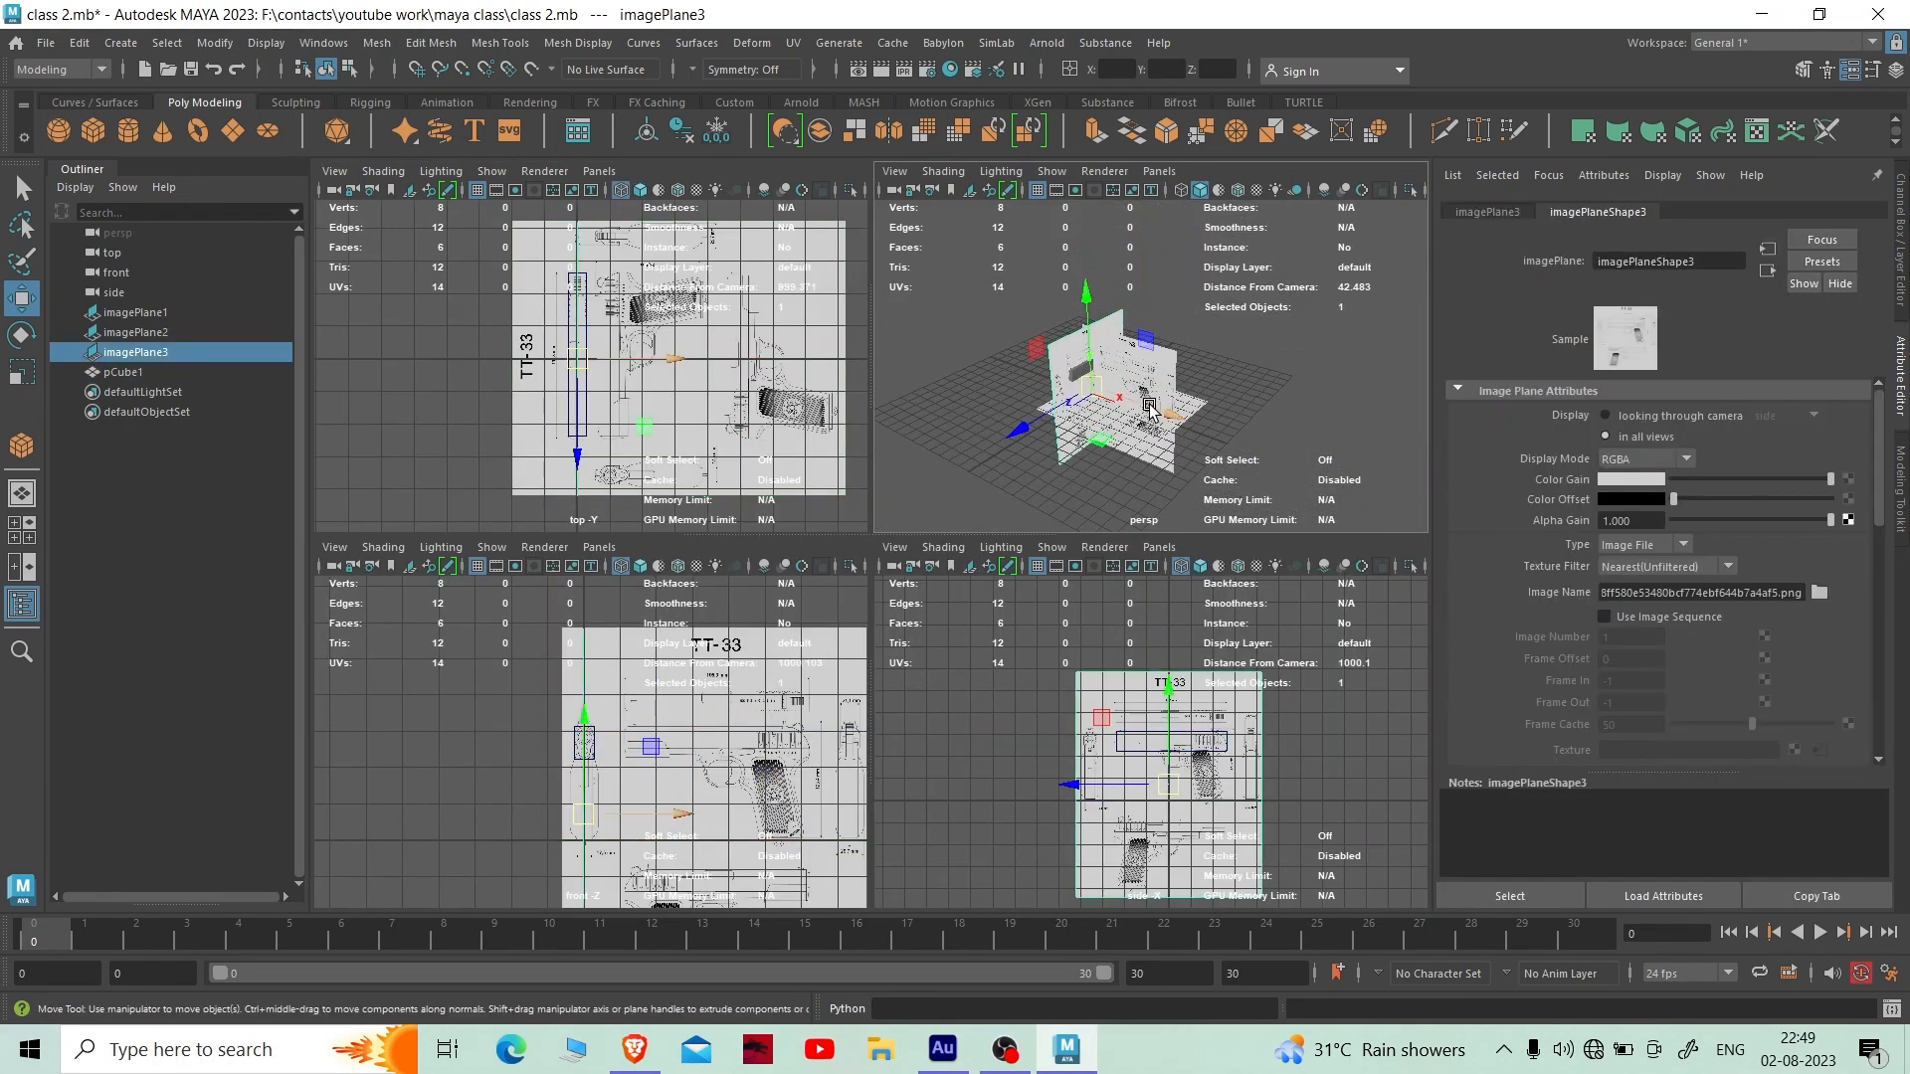
pyautogui.moveTo(1143, 405); pyautogui.dragTo(1270, 388)
pyautogui.click(1226, 441)
pyautogui.click(1174, 304)
pyautogui.click(1240, 361)
pyautogui.scroll(4, 1239, 361)
pyautogui.click(1114, 342)
pyautogui.scroll(-5, 1114, 342)
pyautogui.keyDown('alt'); pyautogui.moveTo(1051, 386); pyautogui.dragTo(1139, 382); pyautogui.keyUp('alt')
pyautogui.scroll(-5, 1134, 380)
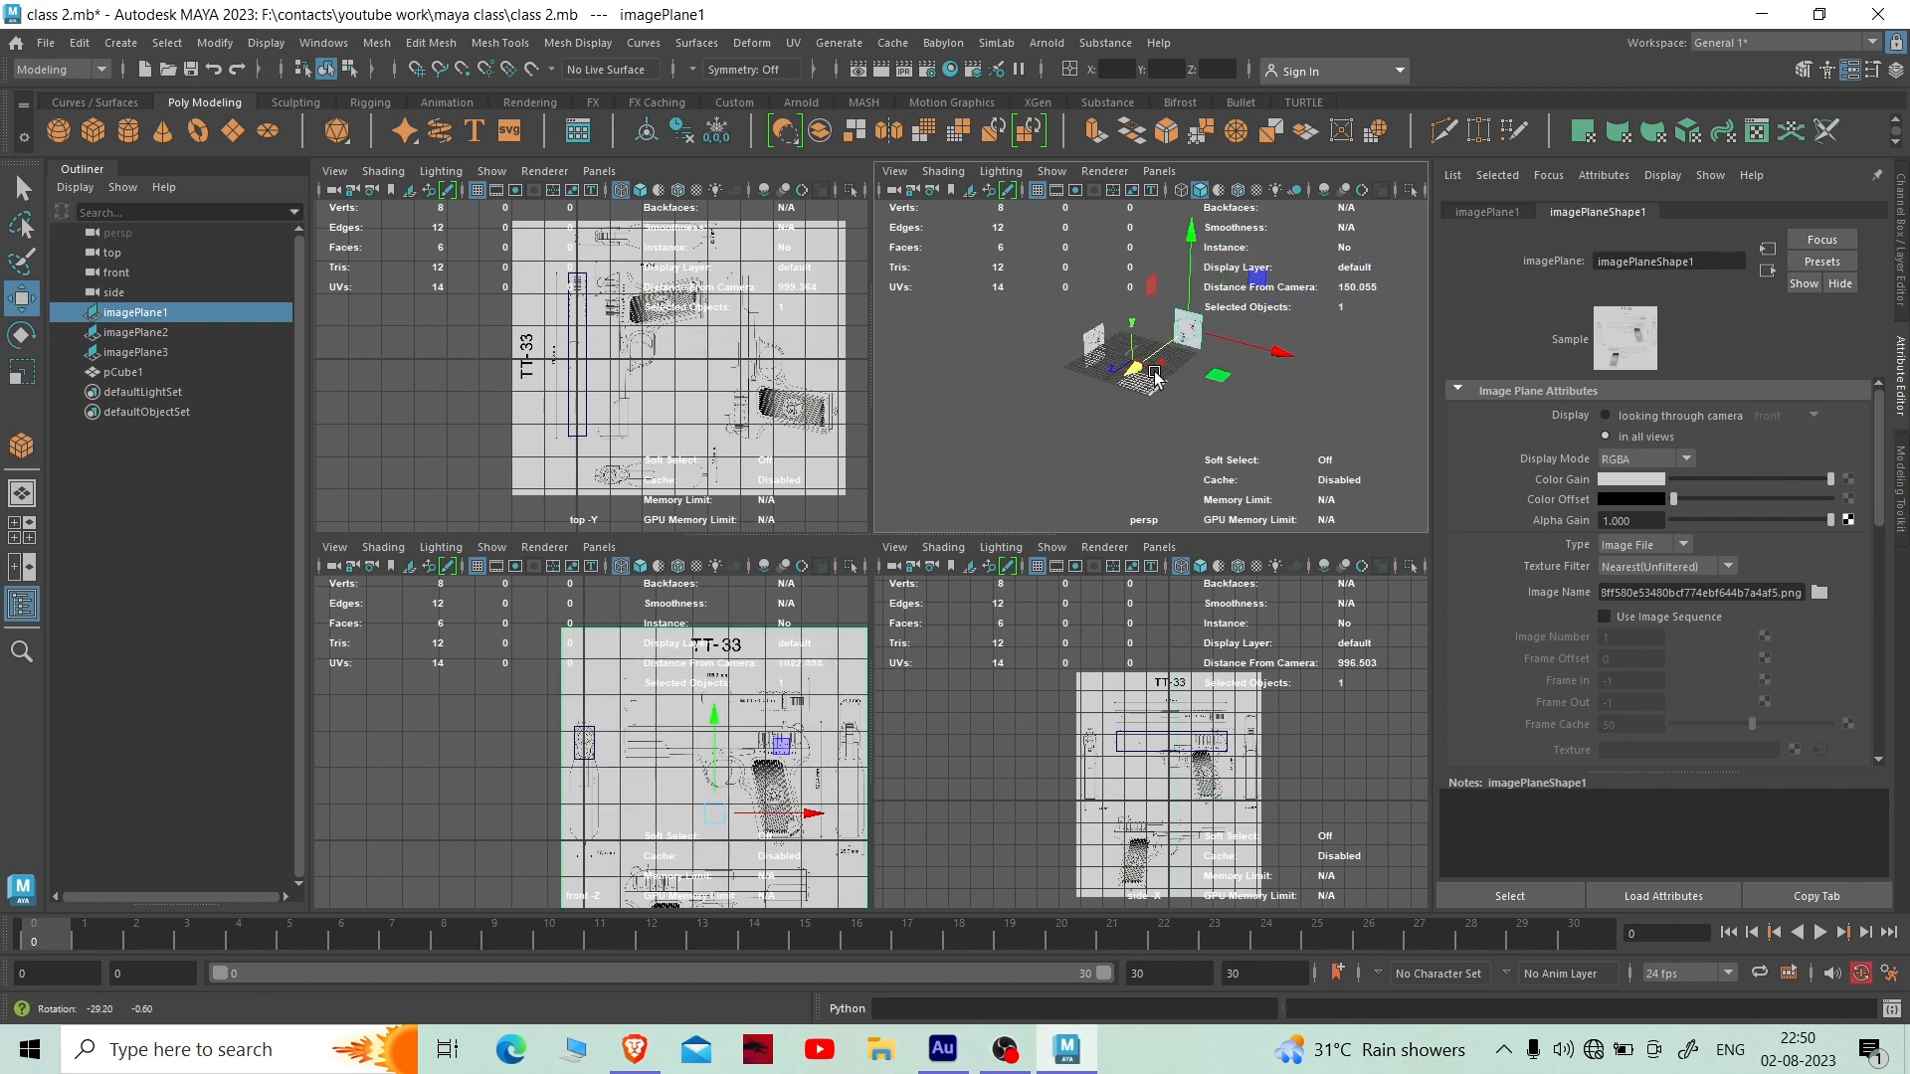
pyautogui.scroll(10, 1112, 372)
pyautogui.scroll(-6, 1112, 370)
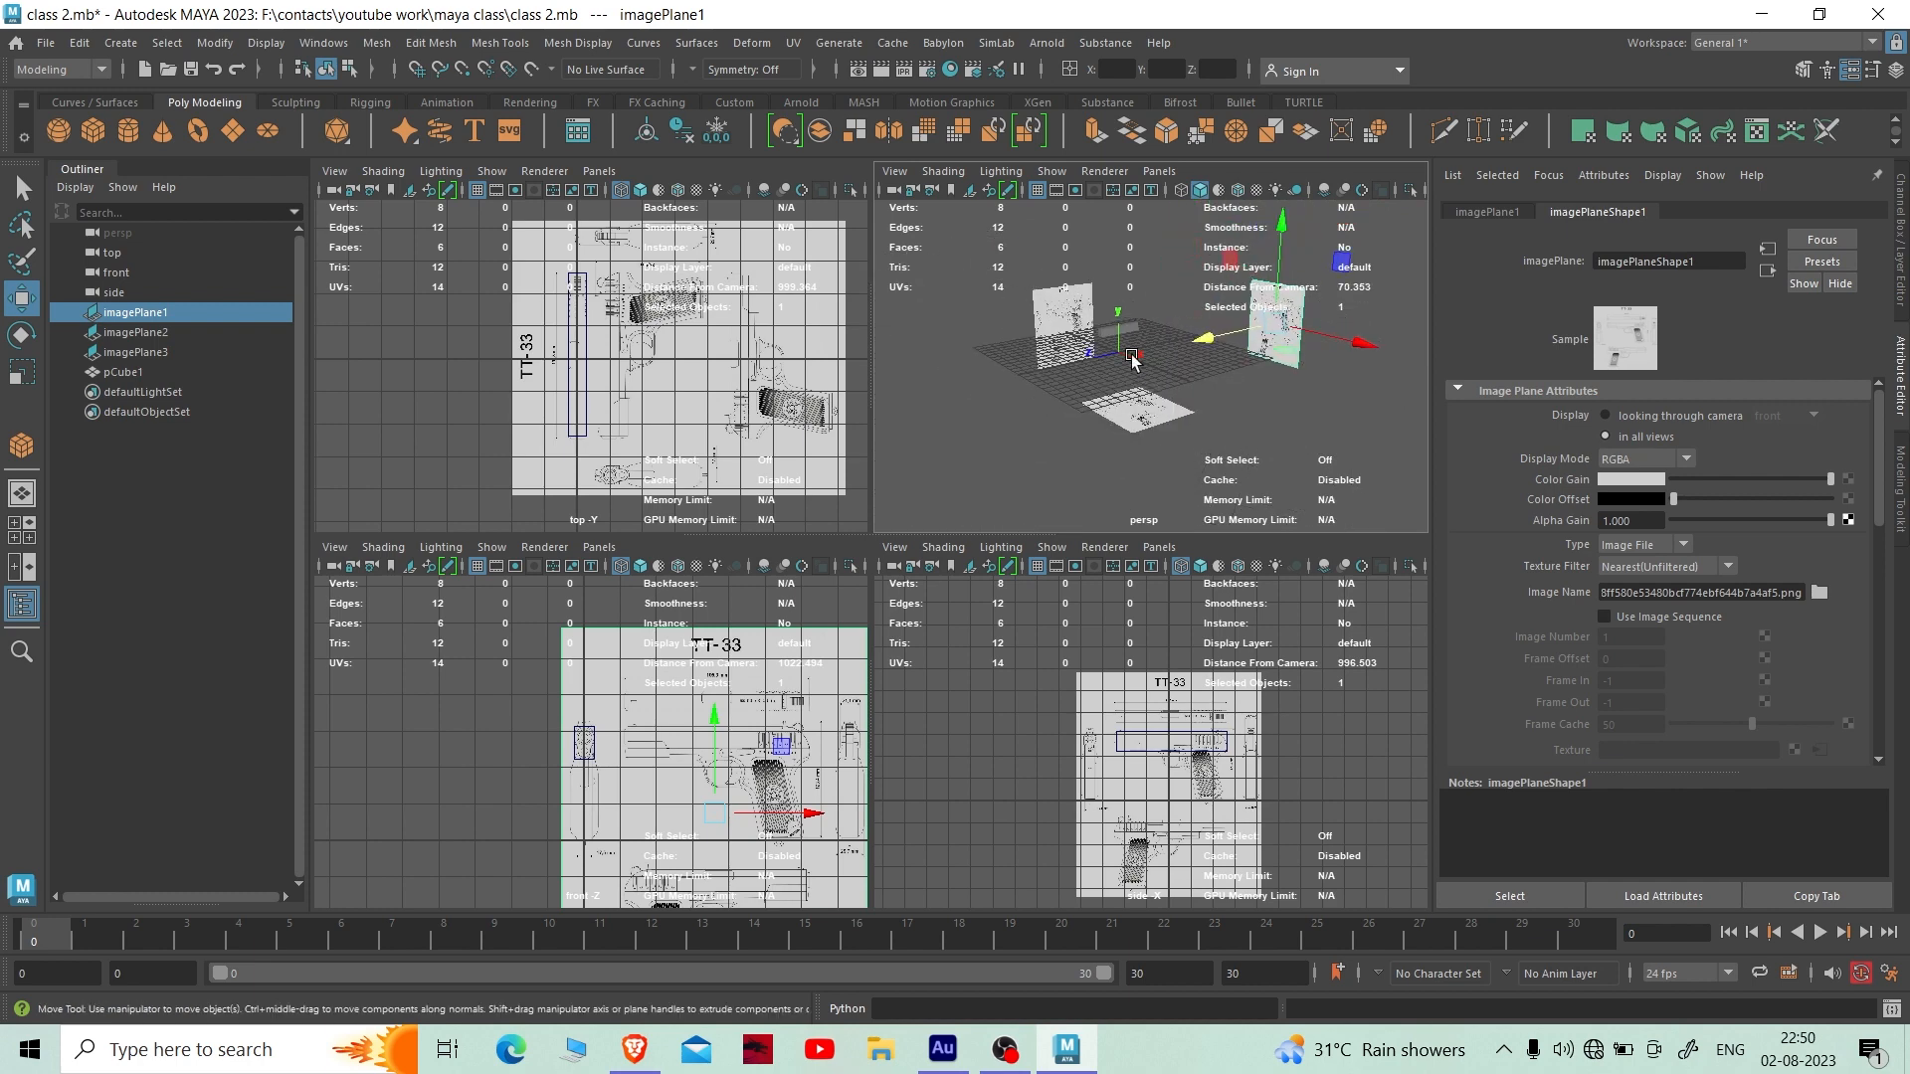
# - Select all three image planes and create a display layer from the selection
pyautogui.click(1317, 371)
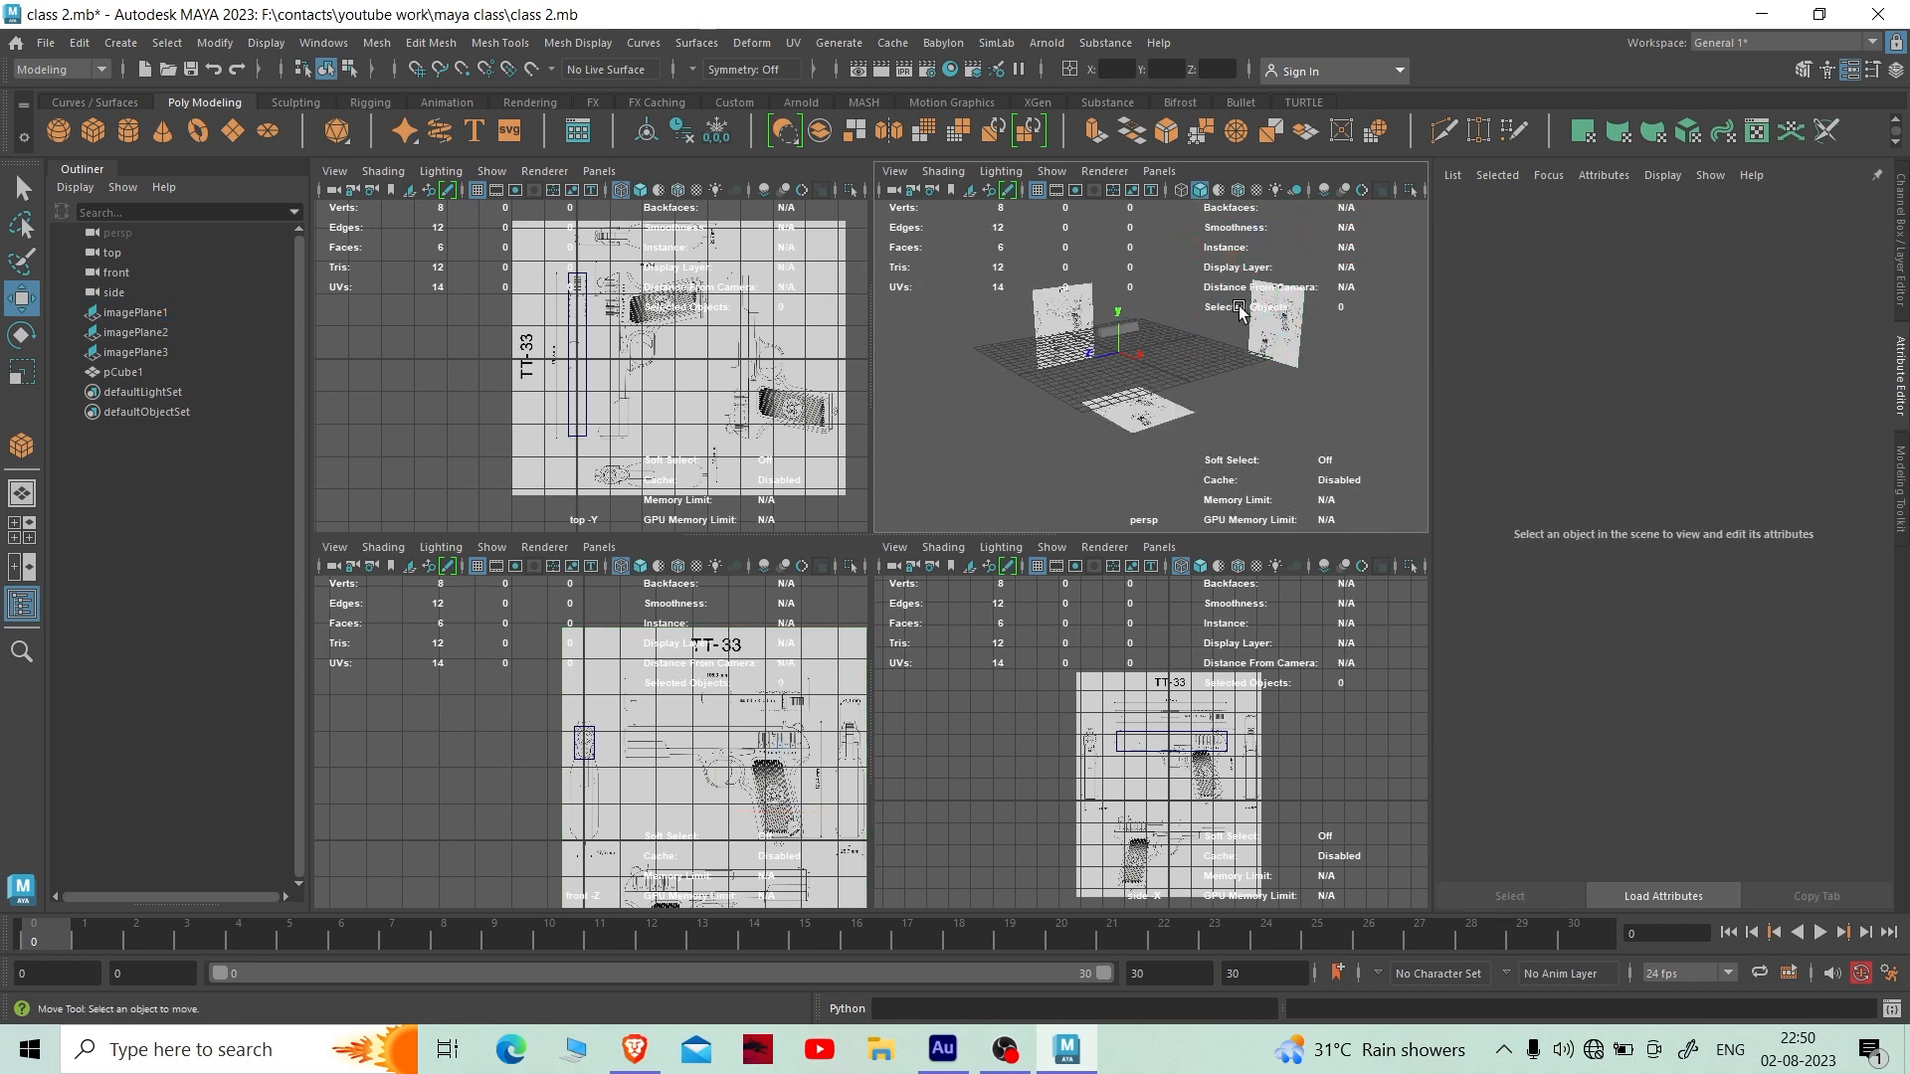
pyautogui.keyDown('alt'); pyautogui.moveTo(1169, 315); pyautogui.dragTo(1248, 368); pyautogui.keyUp('alt')
pyautogui.scroll(5, 1038, 353)
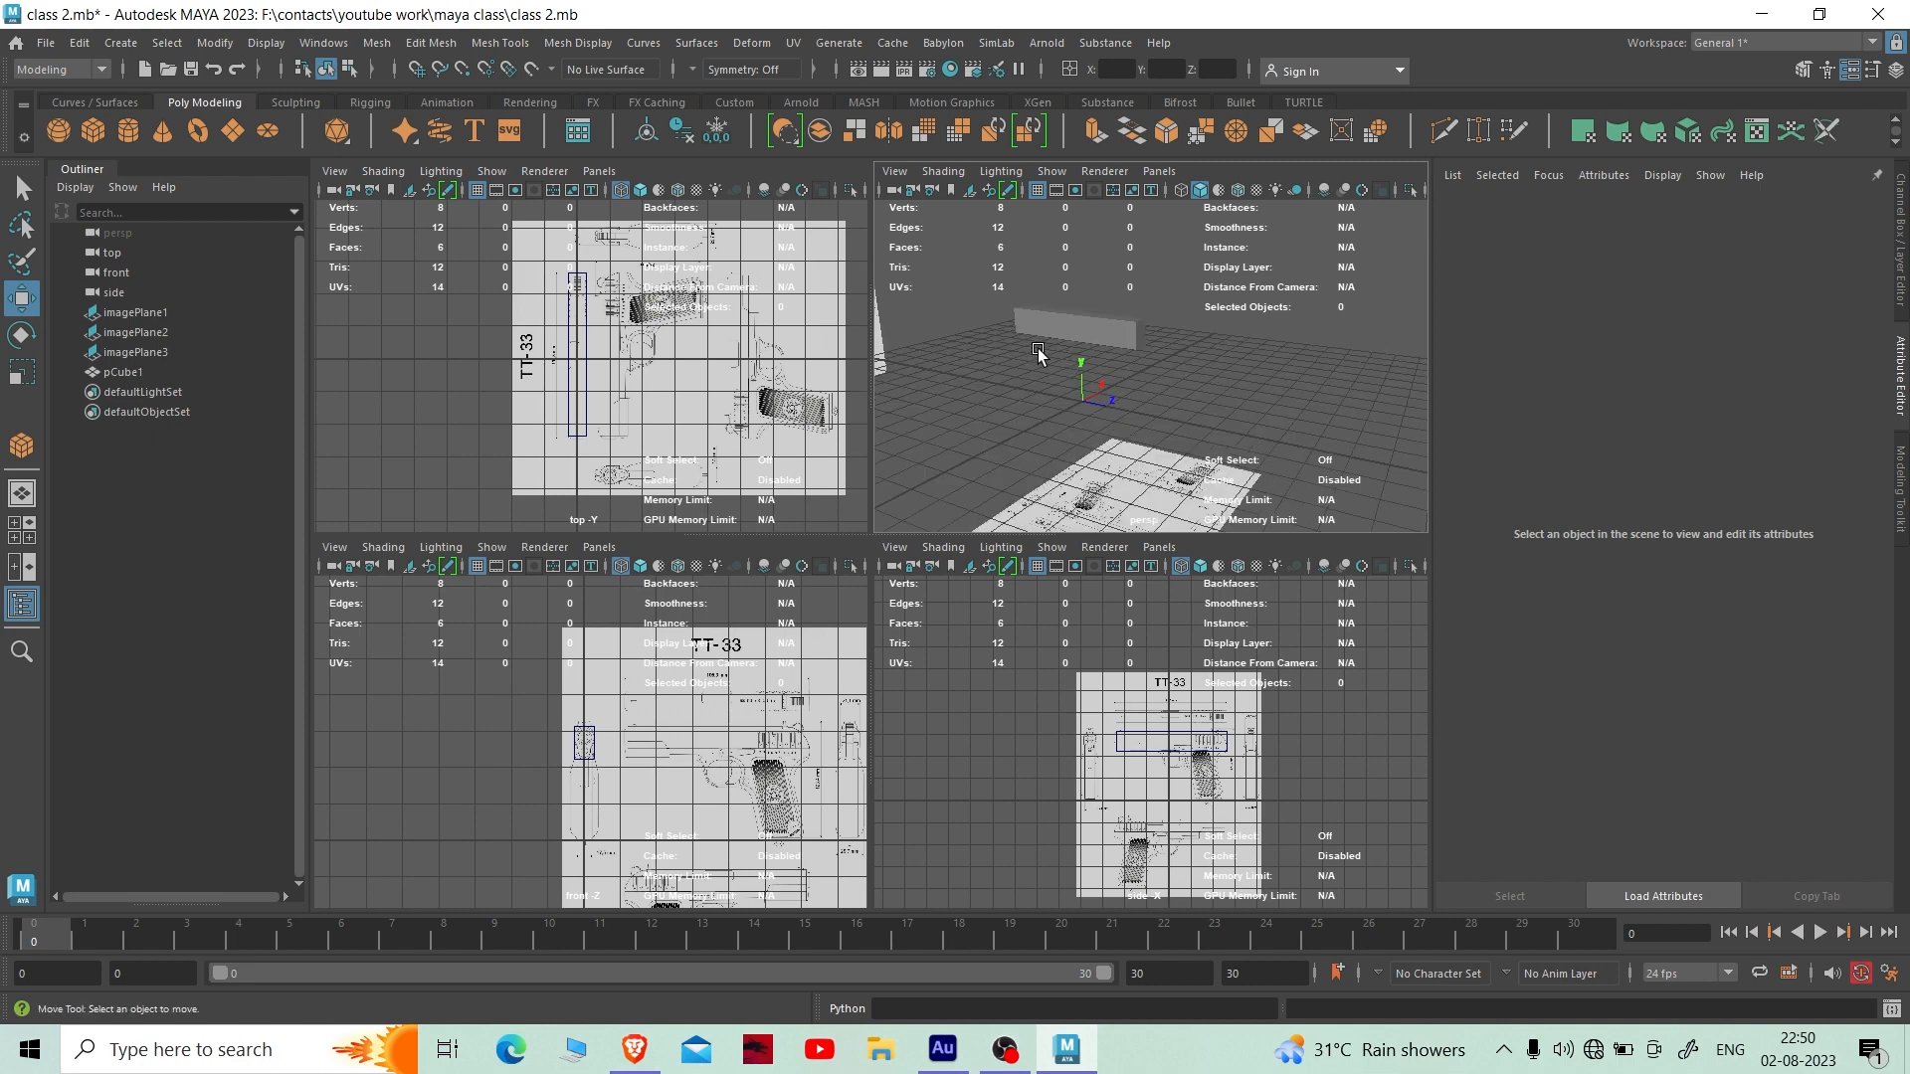
pyautogui.scroll(-3, 1039, 353)
pyautogui.click(963, 354)
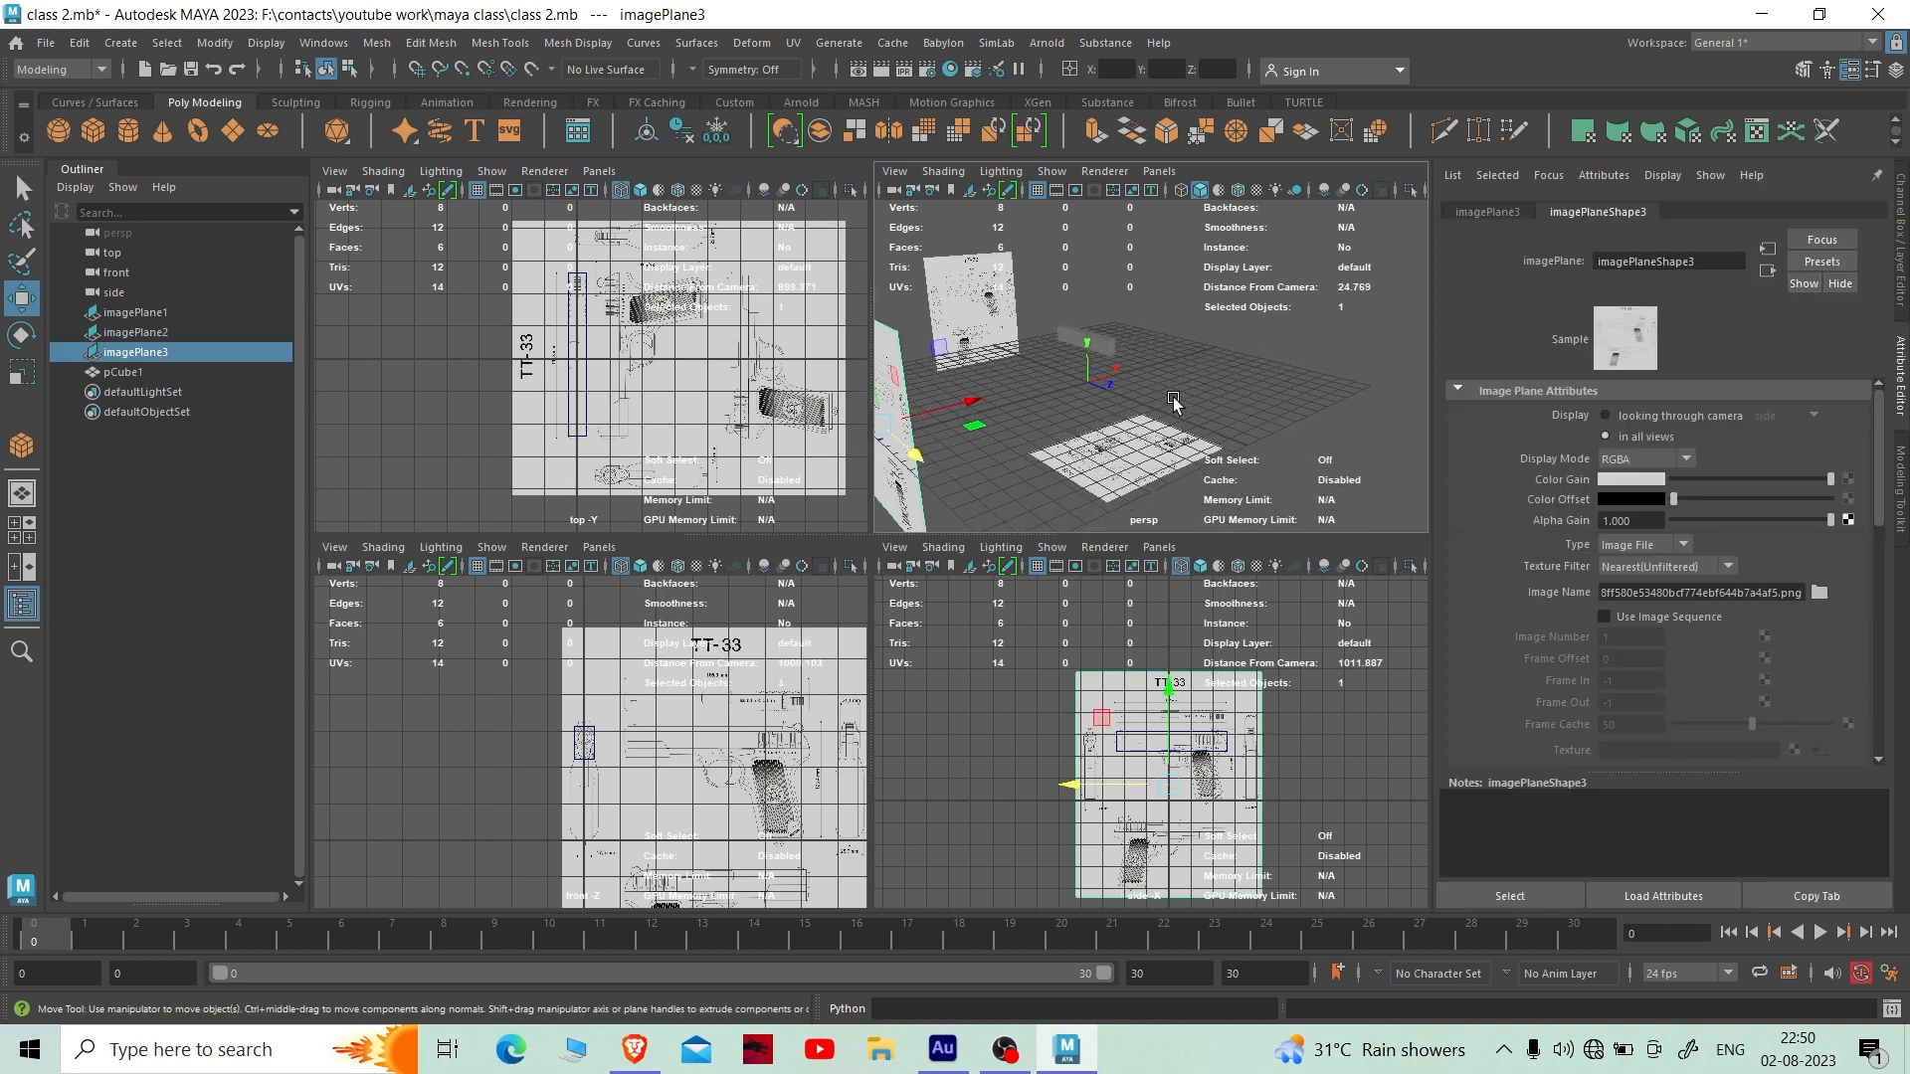
pyautogui.keyDown('shift'); pyautogui.click(990, 300); pyautogui.keyUp('shift')
pyautogui.keyDown('shift'); pyautogui.click(1132, 457); pyautogui.keyUp('shift')
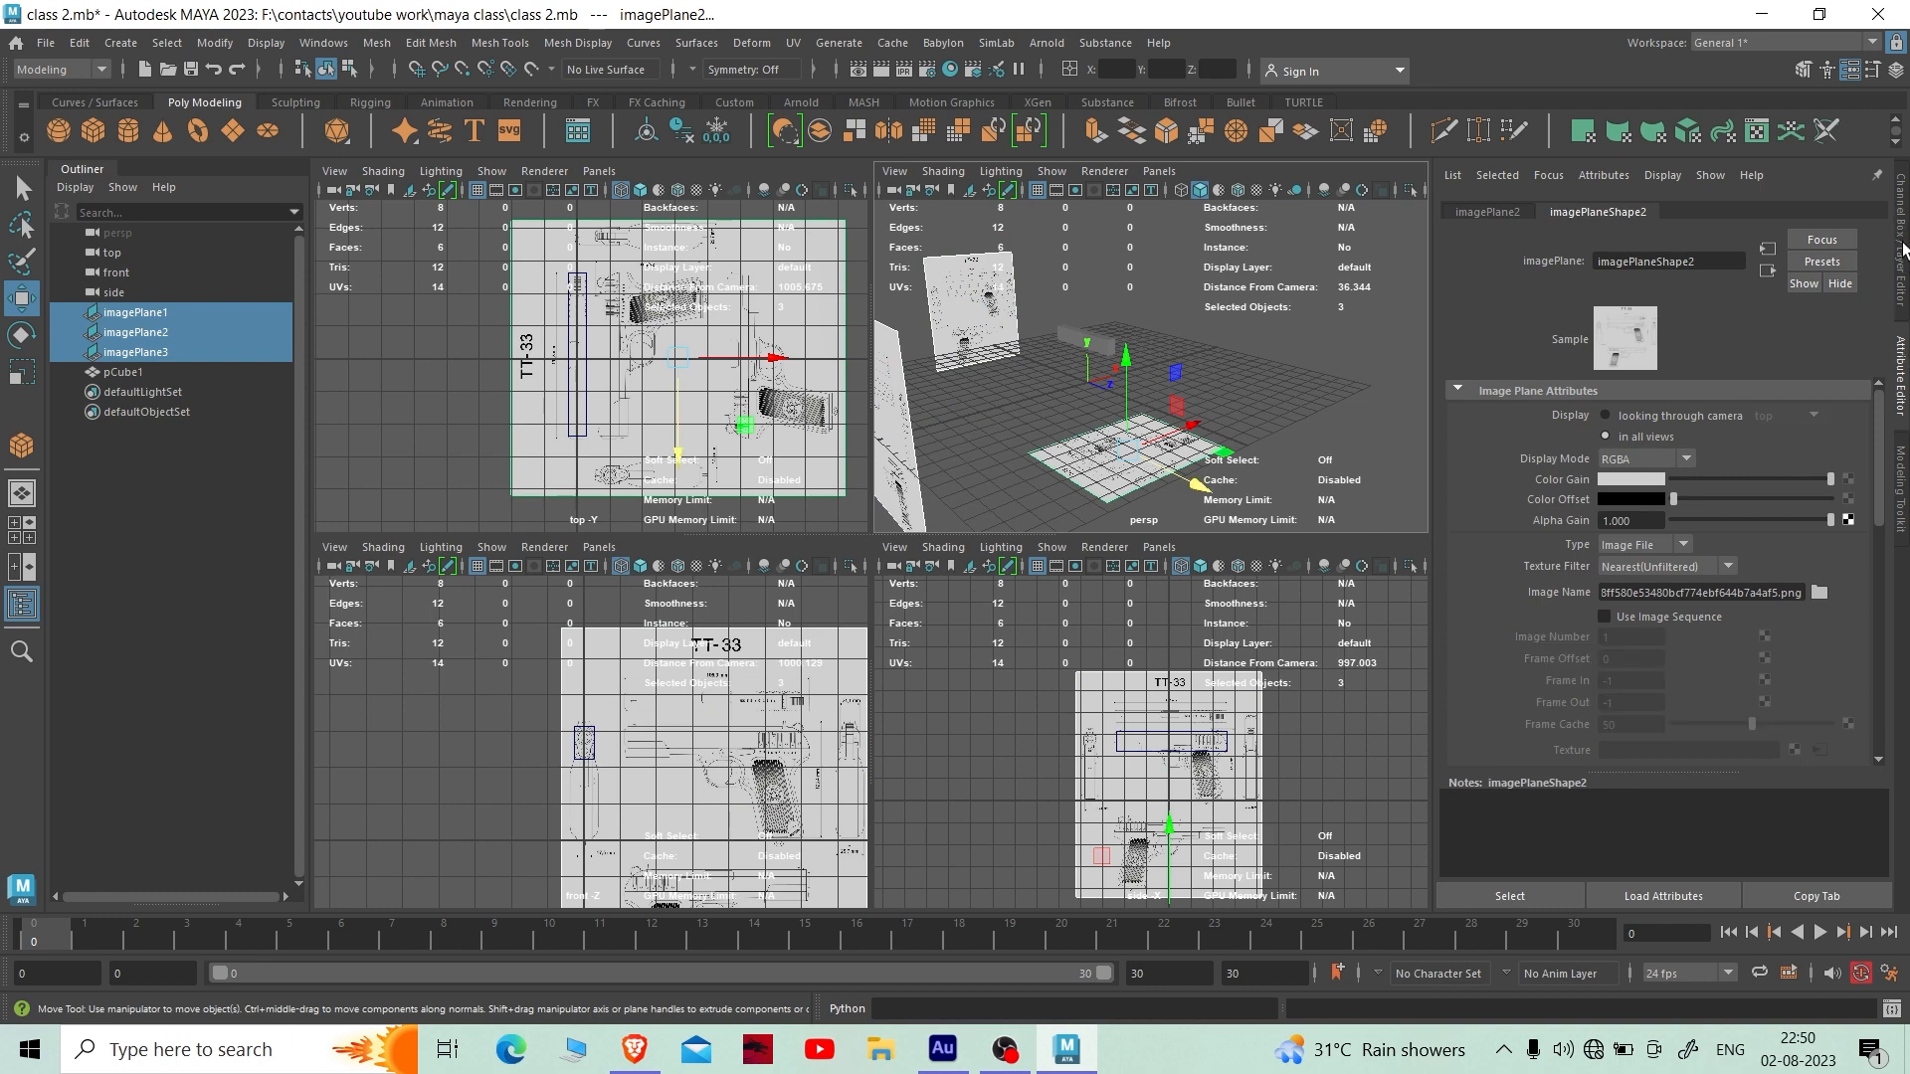
pyautogui.click(1900, 296)
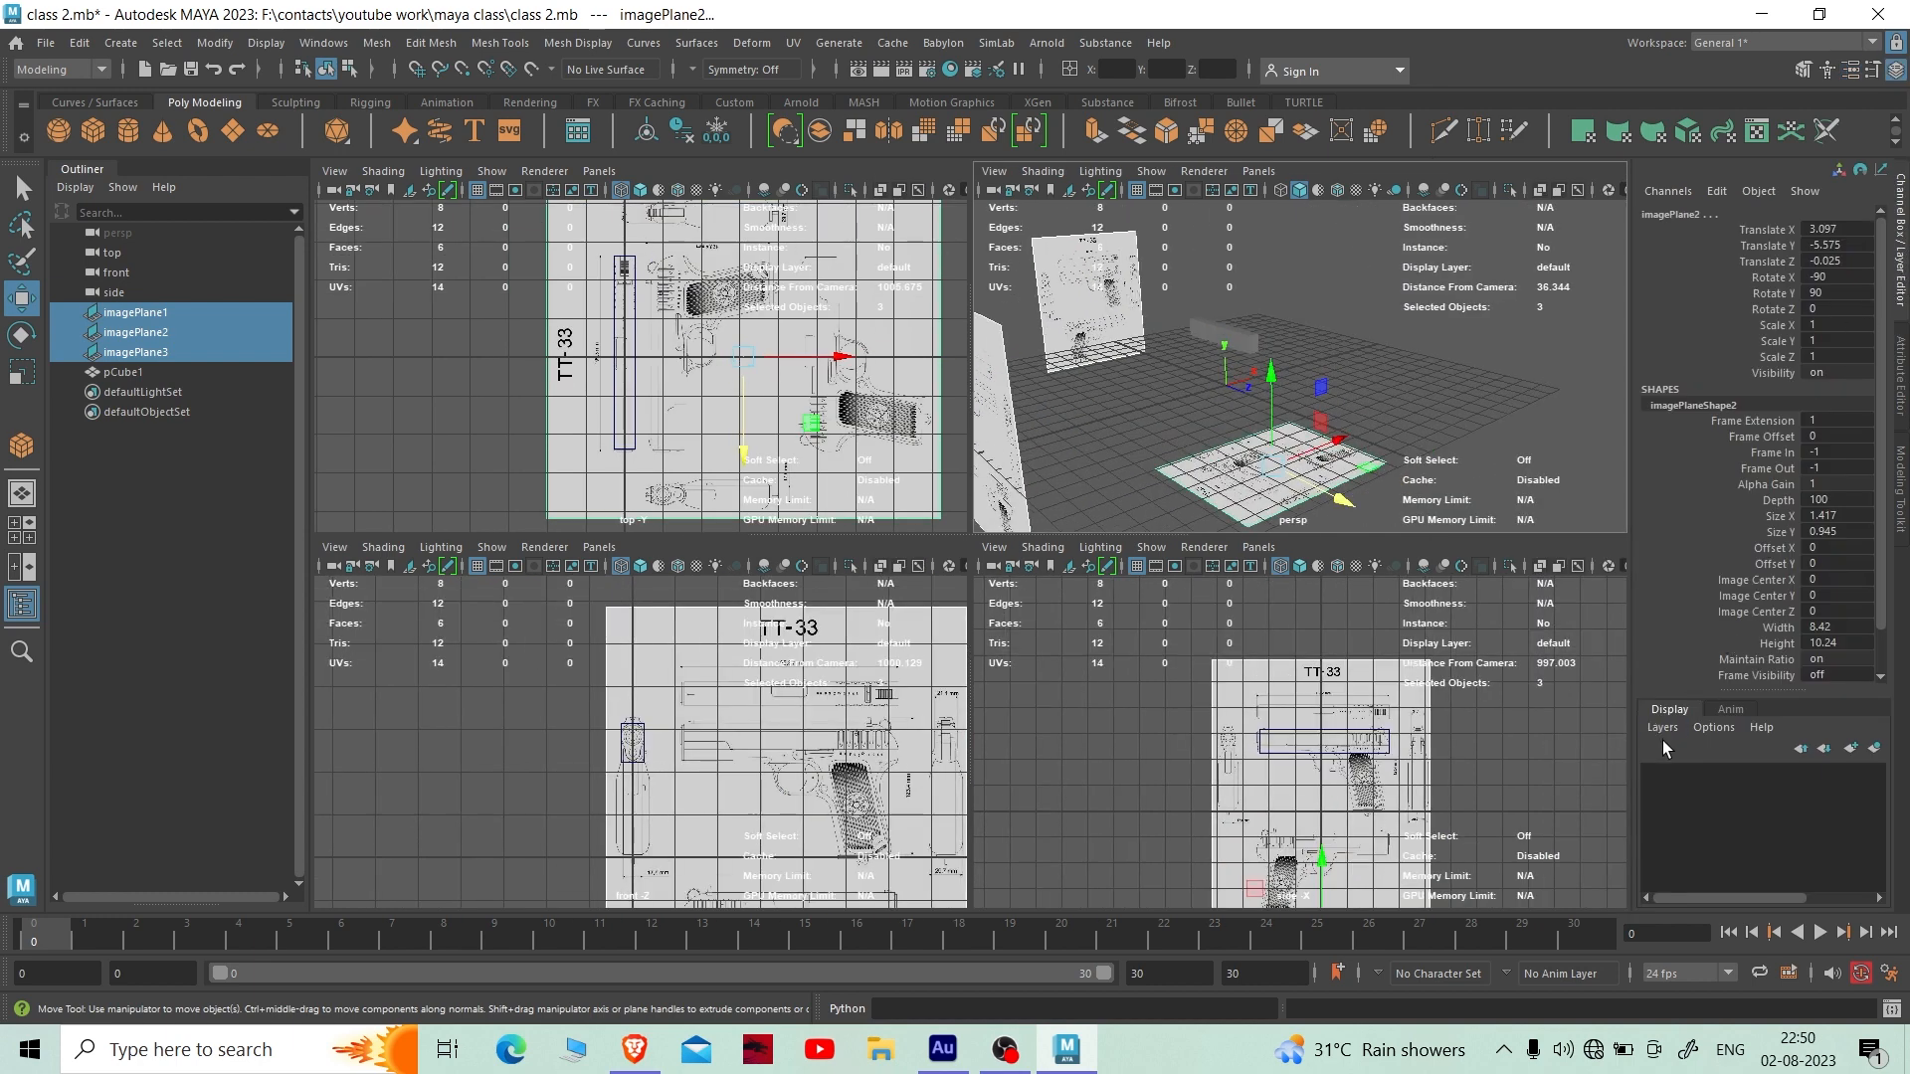
pyautogui.click(1662, 728)
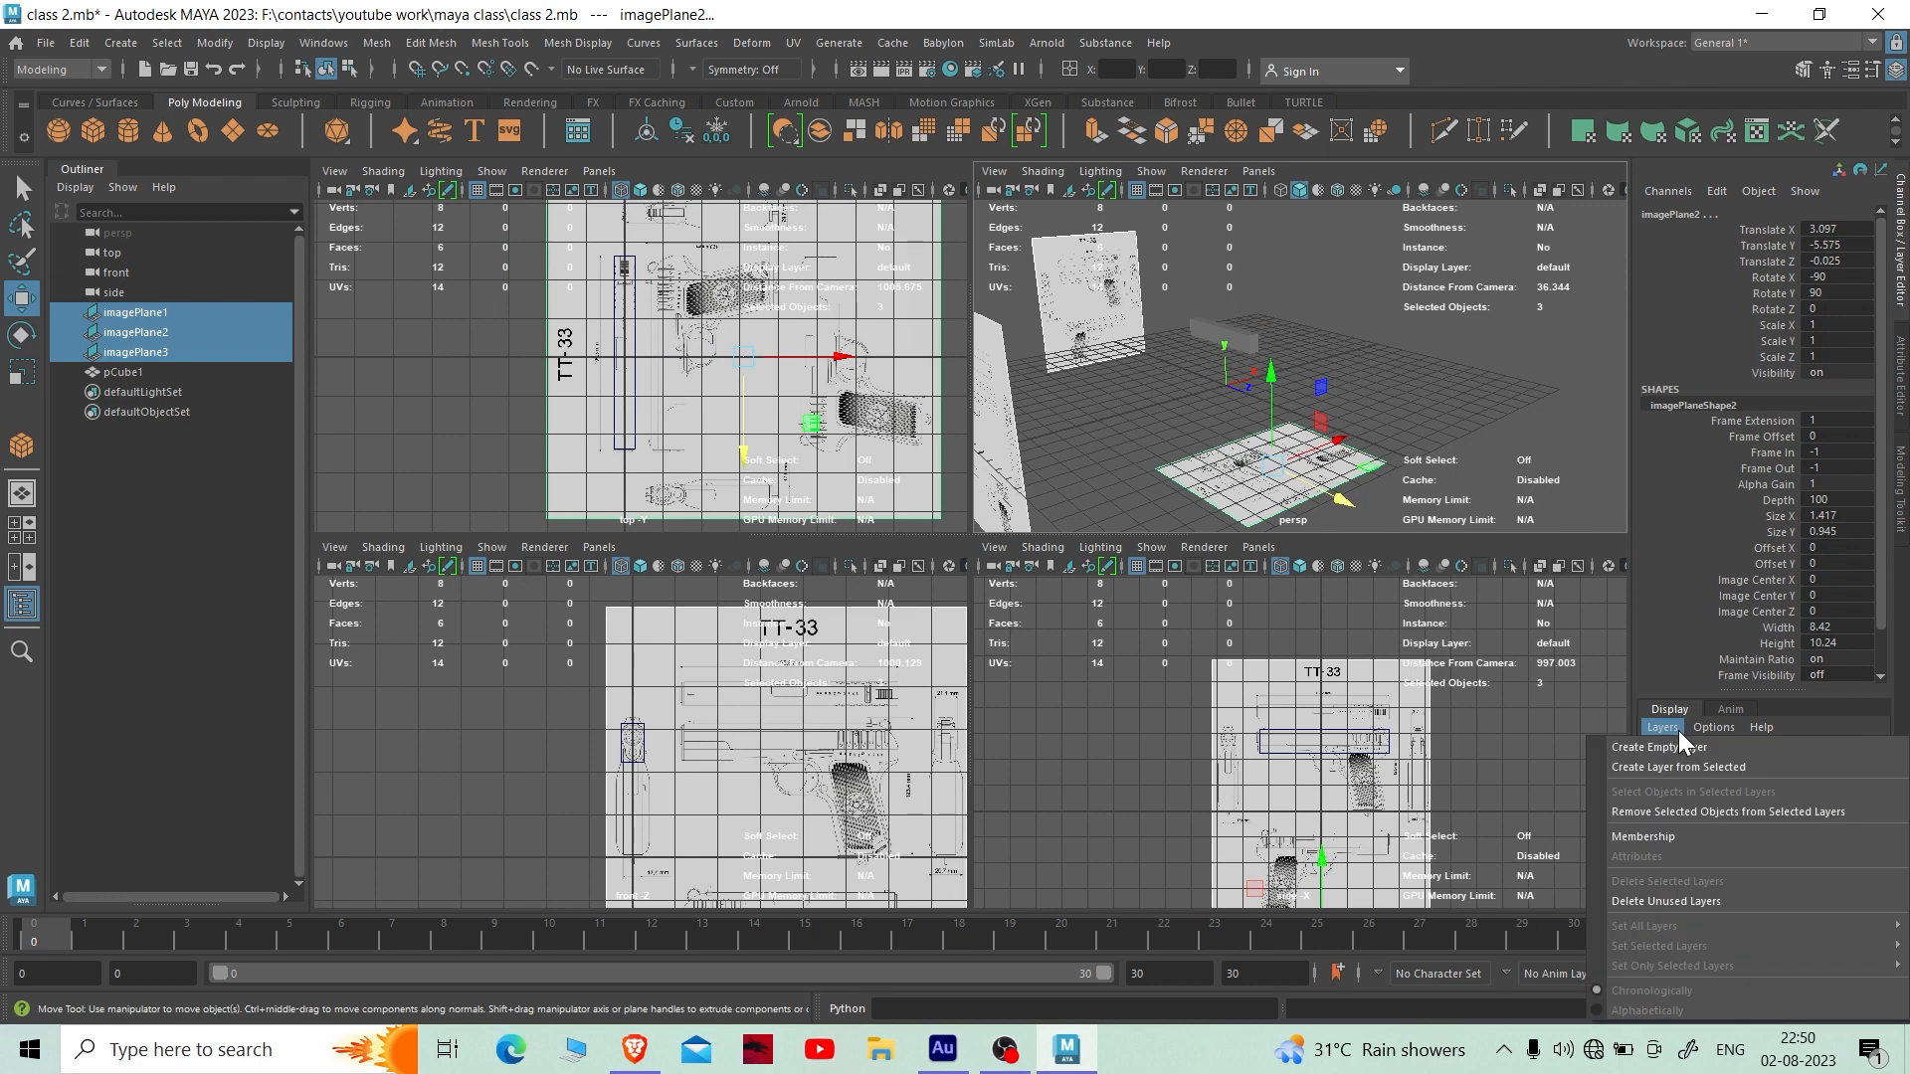
pyautogui.click(1747, 760)
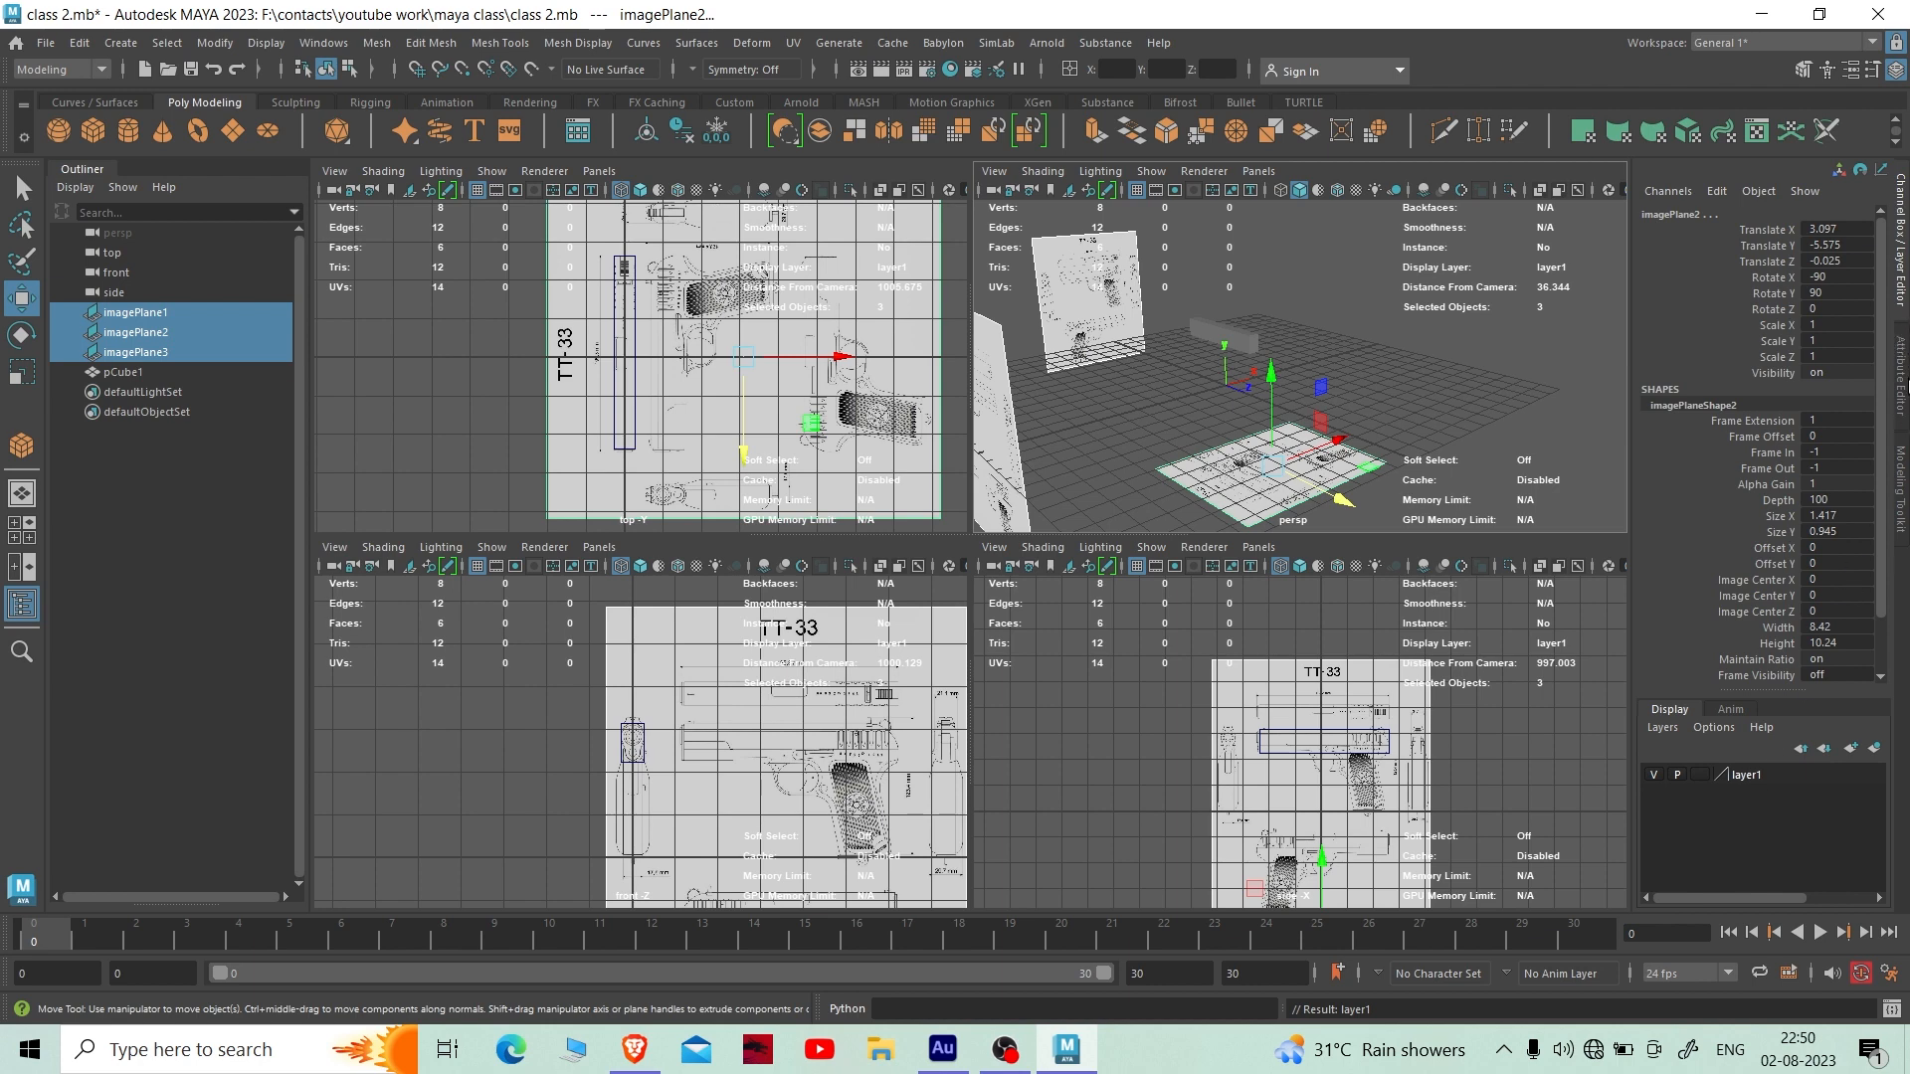
# - Set imagePlane2, imagePlane1 and imagePlane3 to display only when looking through their own cameras, hiding them from the perspective view
pyautogui.click(1902, 378)
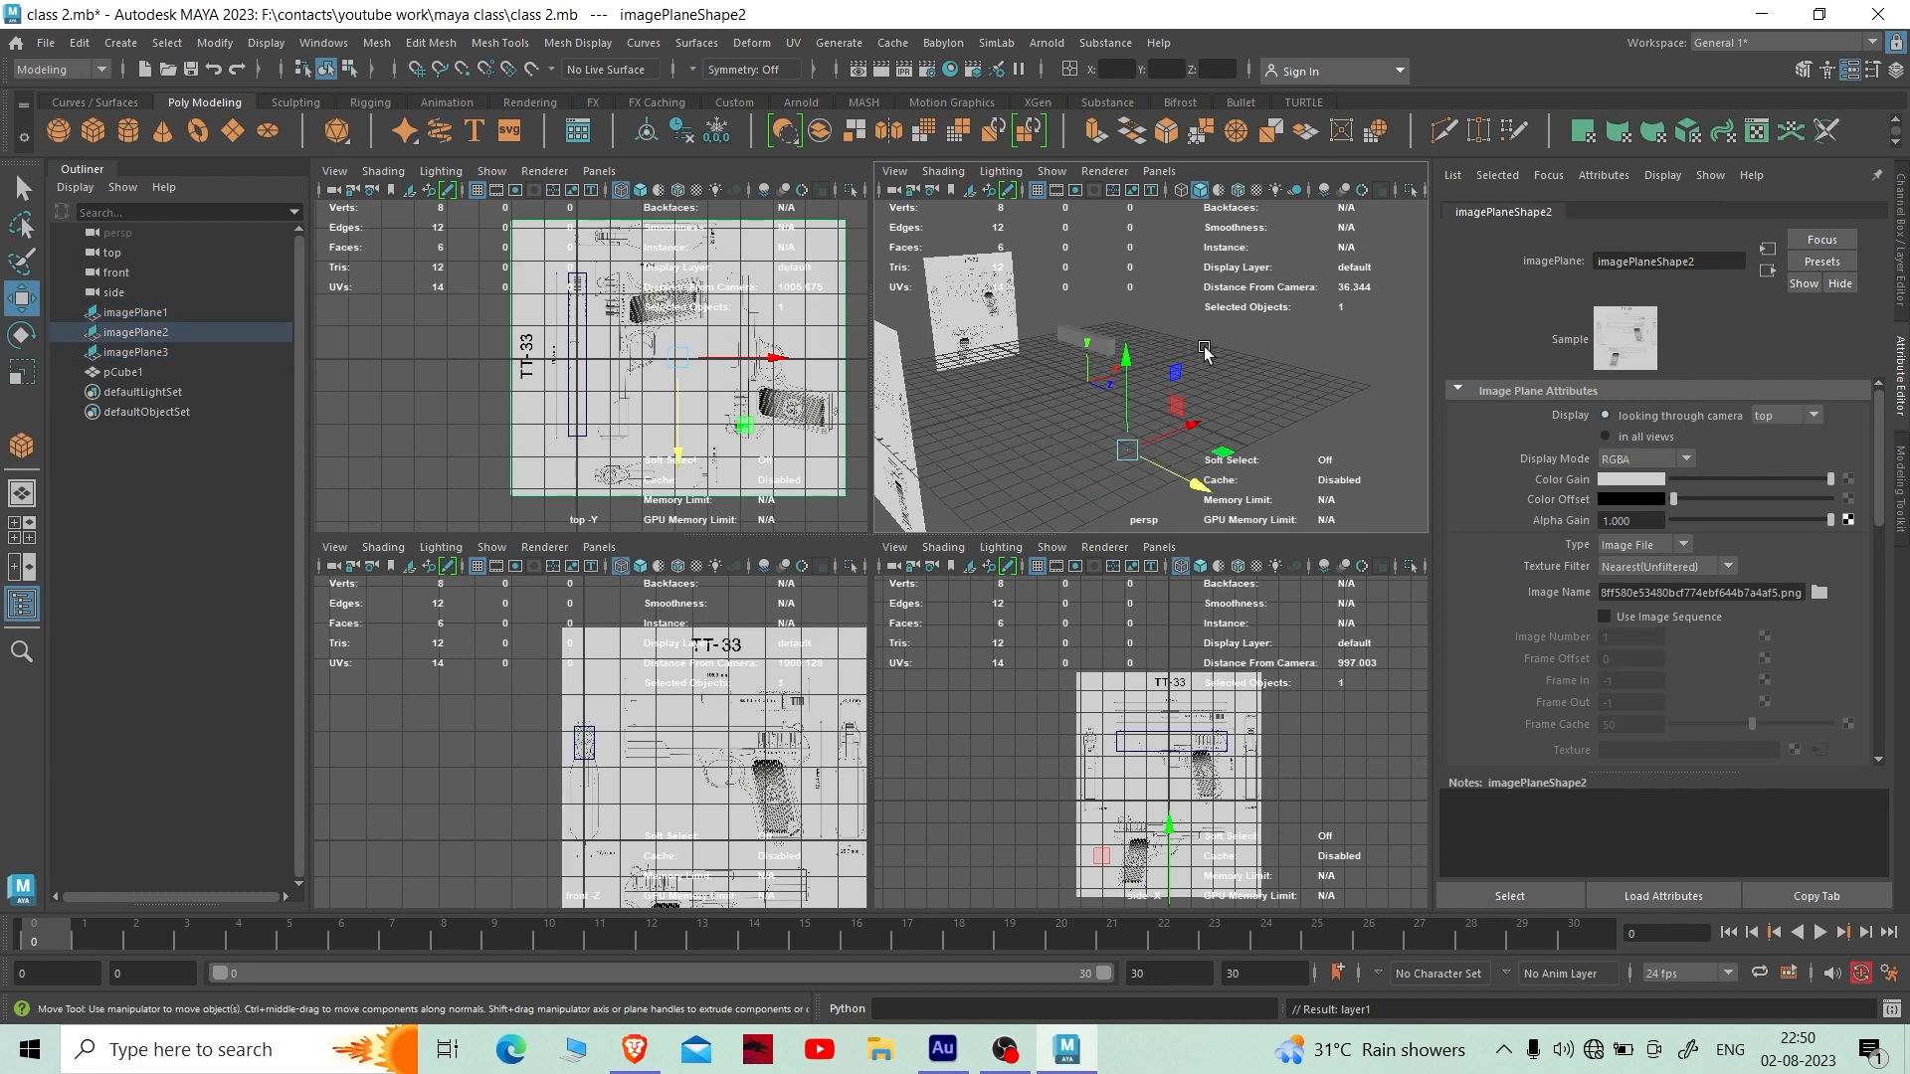
pyautogui.keyDown('alt'); pyautogui.moveTo(1203, 352); pyautogui.dragTo(1195, 416); pyautogui.keyUp('alt')
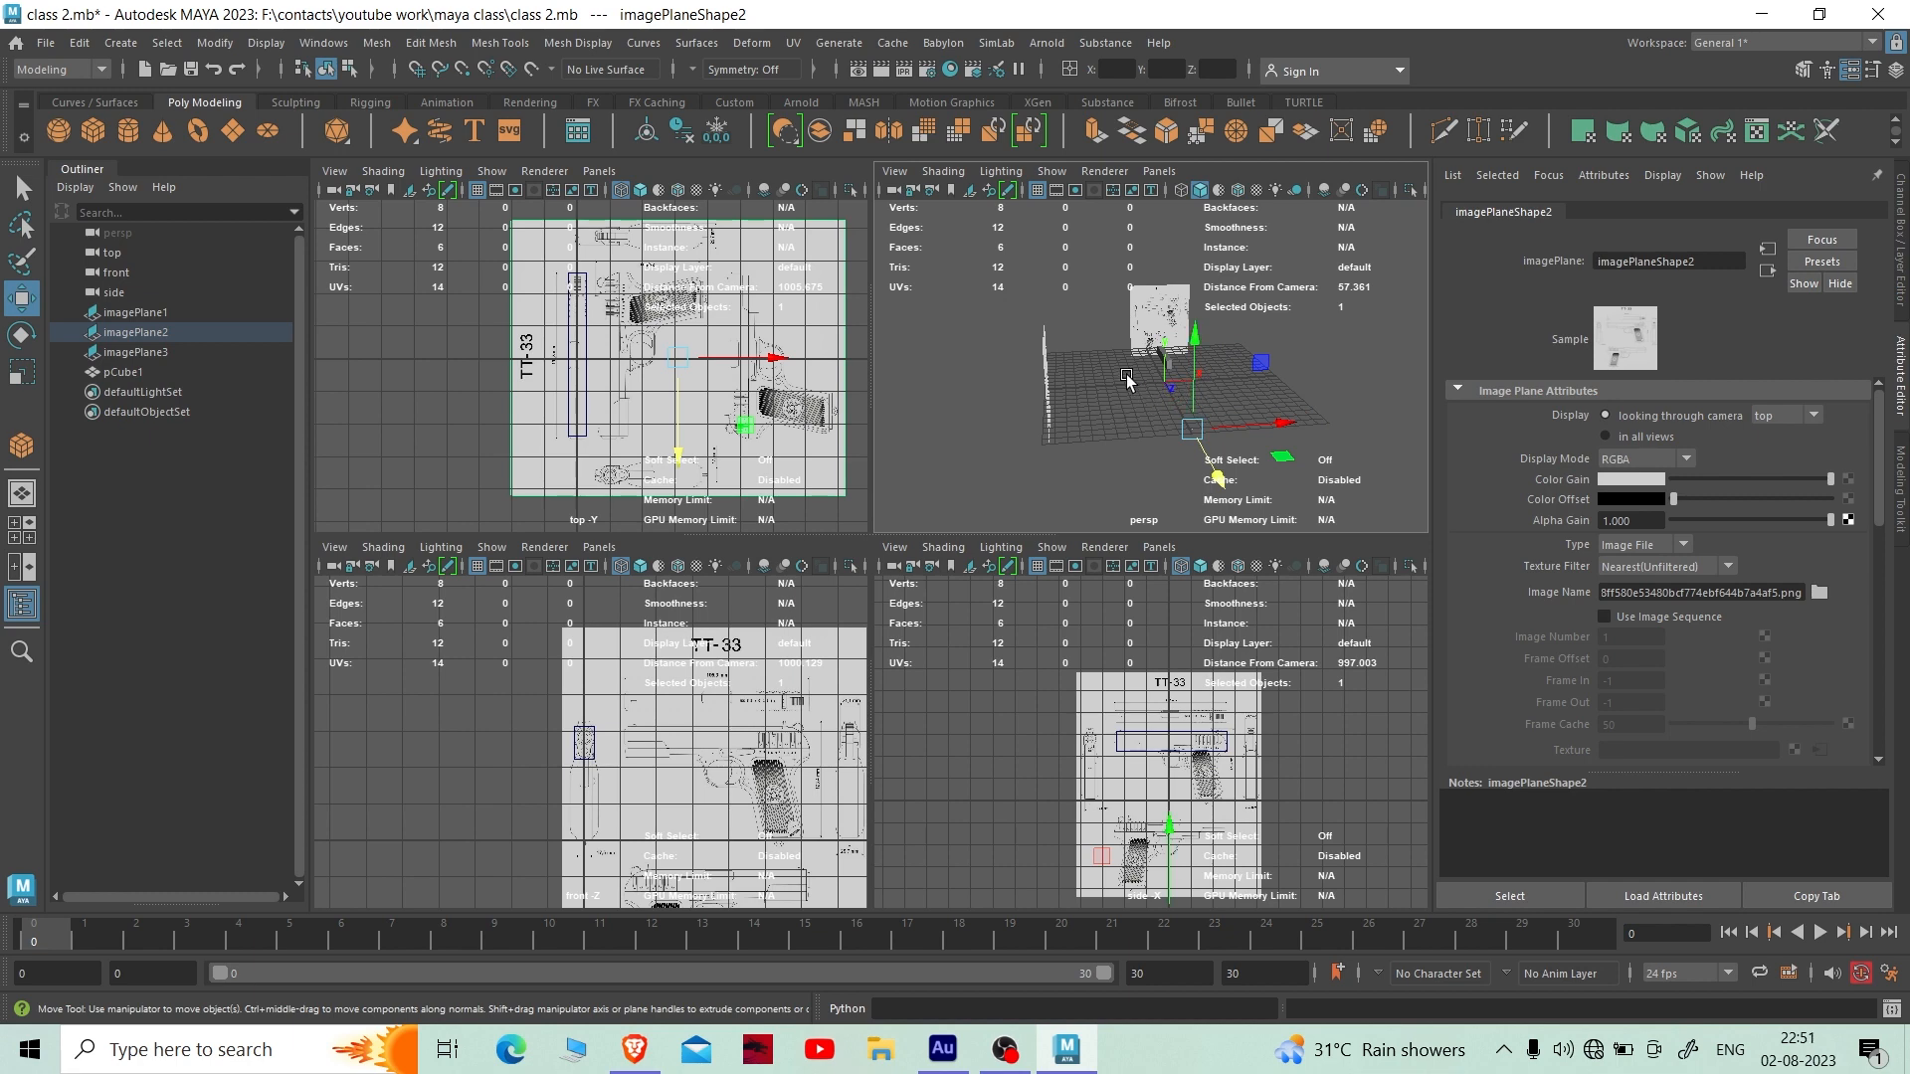
pyautogui.click(1124, 417)
pyautogui.keyDown('alt'); pyautogui.moveTo(1124, 418); pyautogui.dragTo(1191, 373); pyautogui.keyUp('alt')
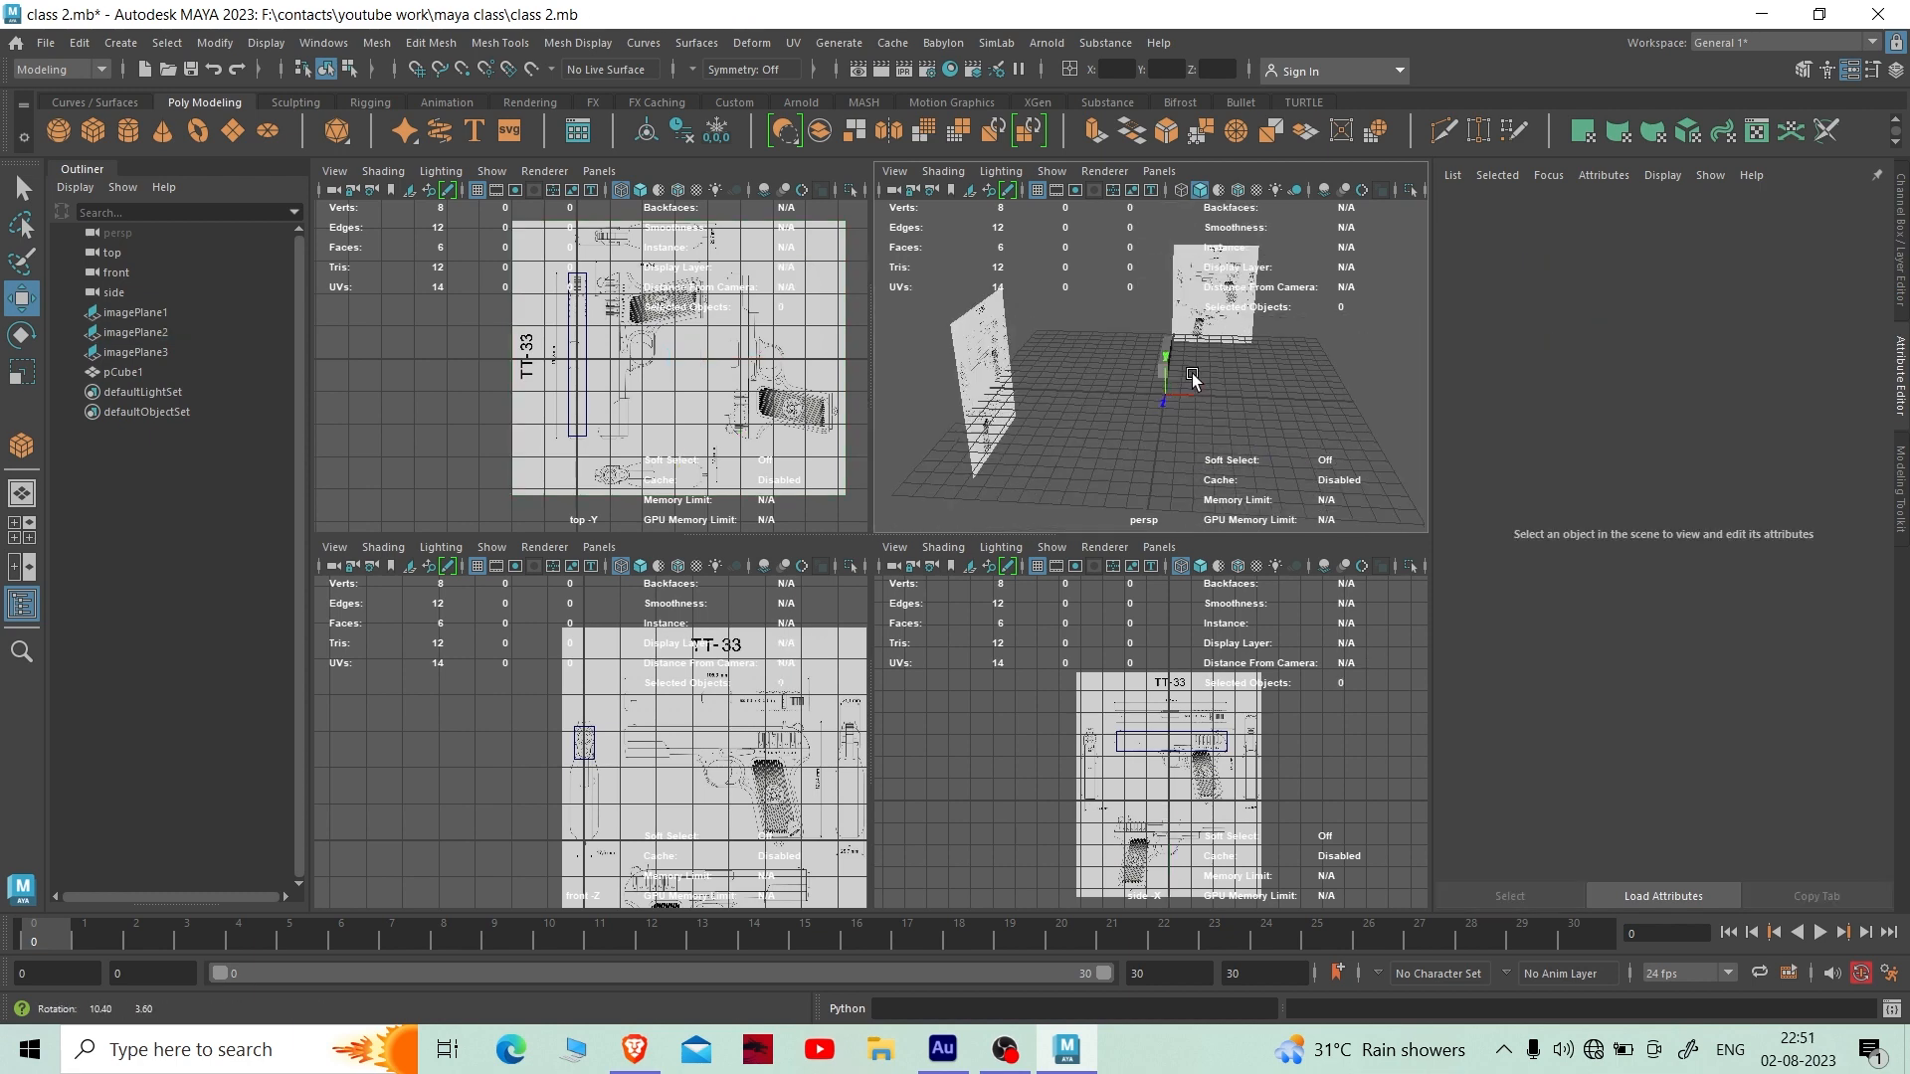
pyautogui.click(1238, 289)
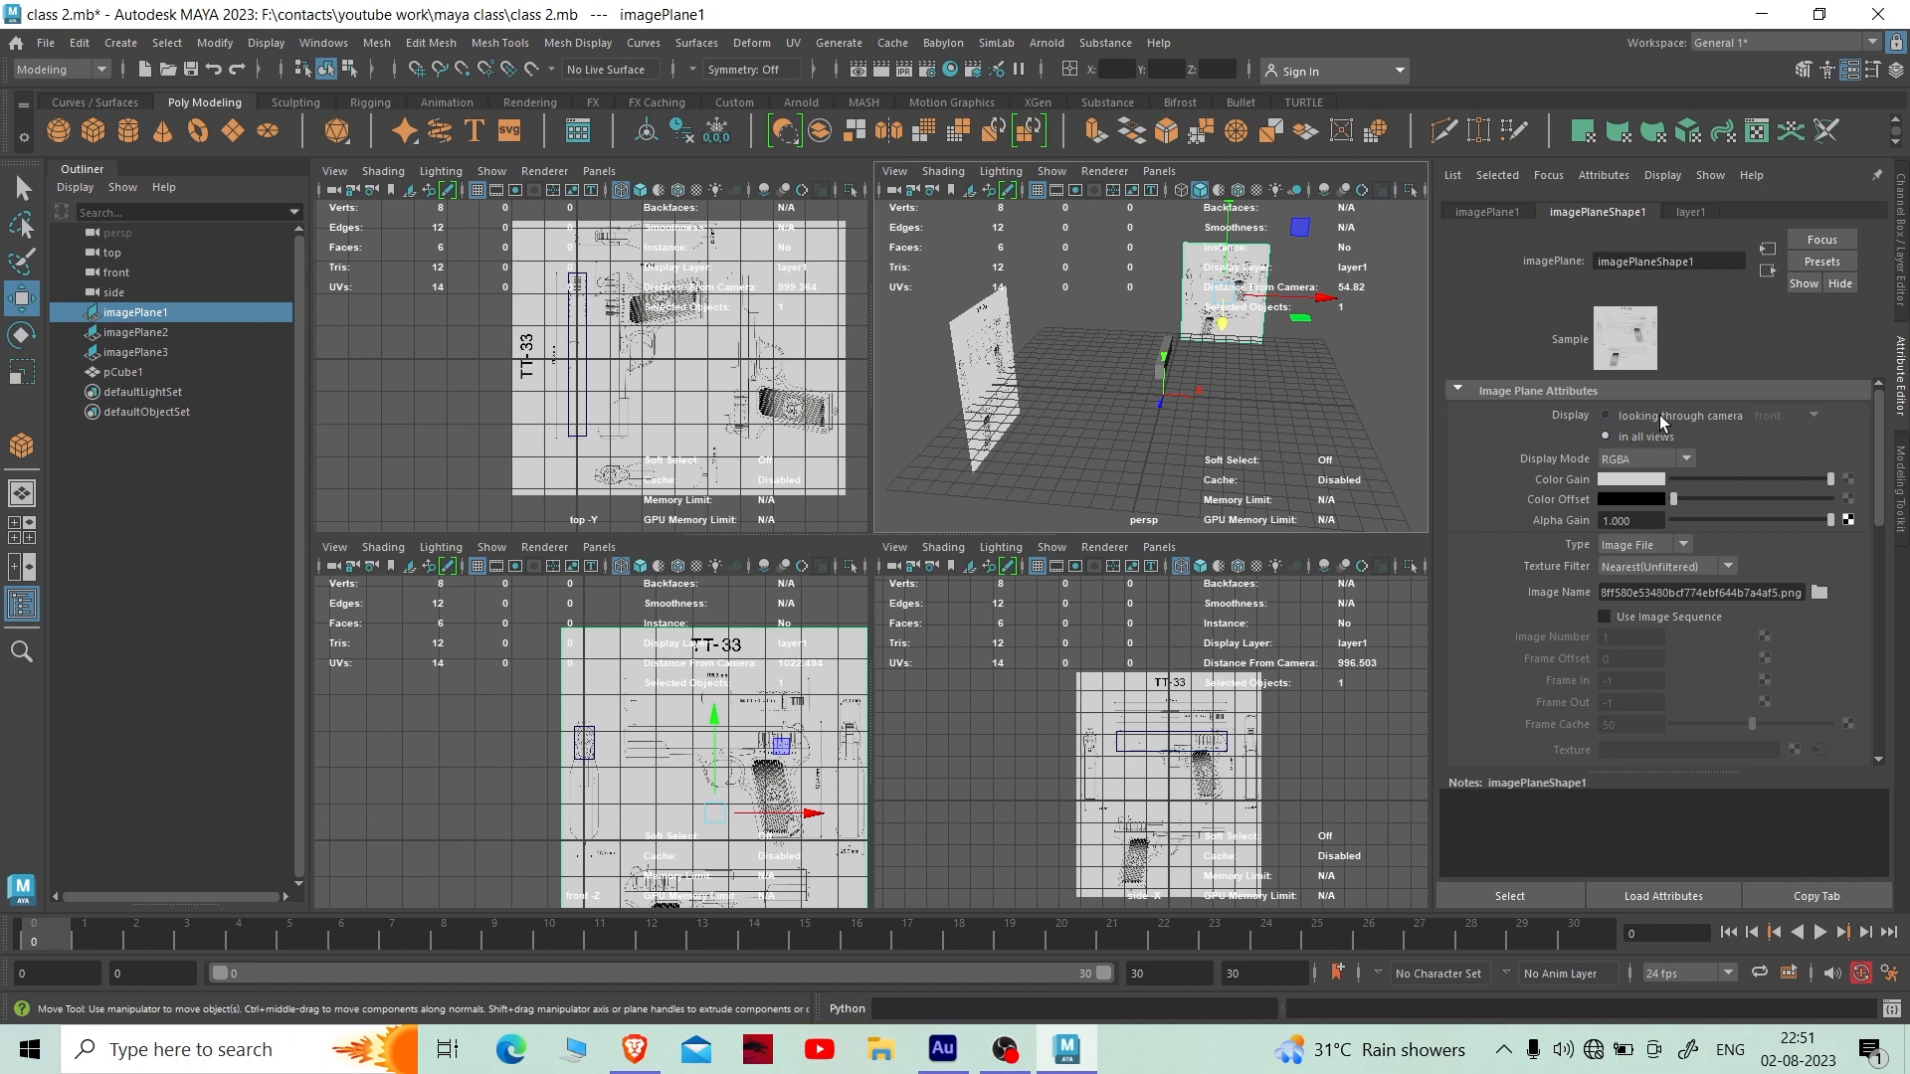
pyautogui.click(1273, 423)
pyautogui.click(979, 388)
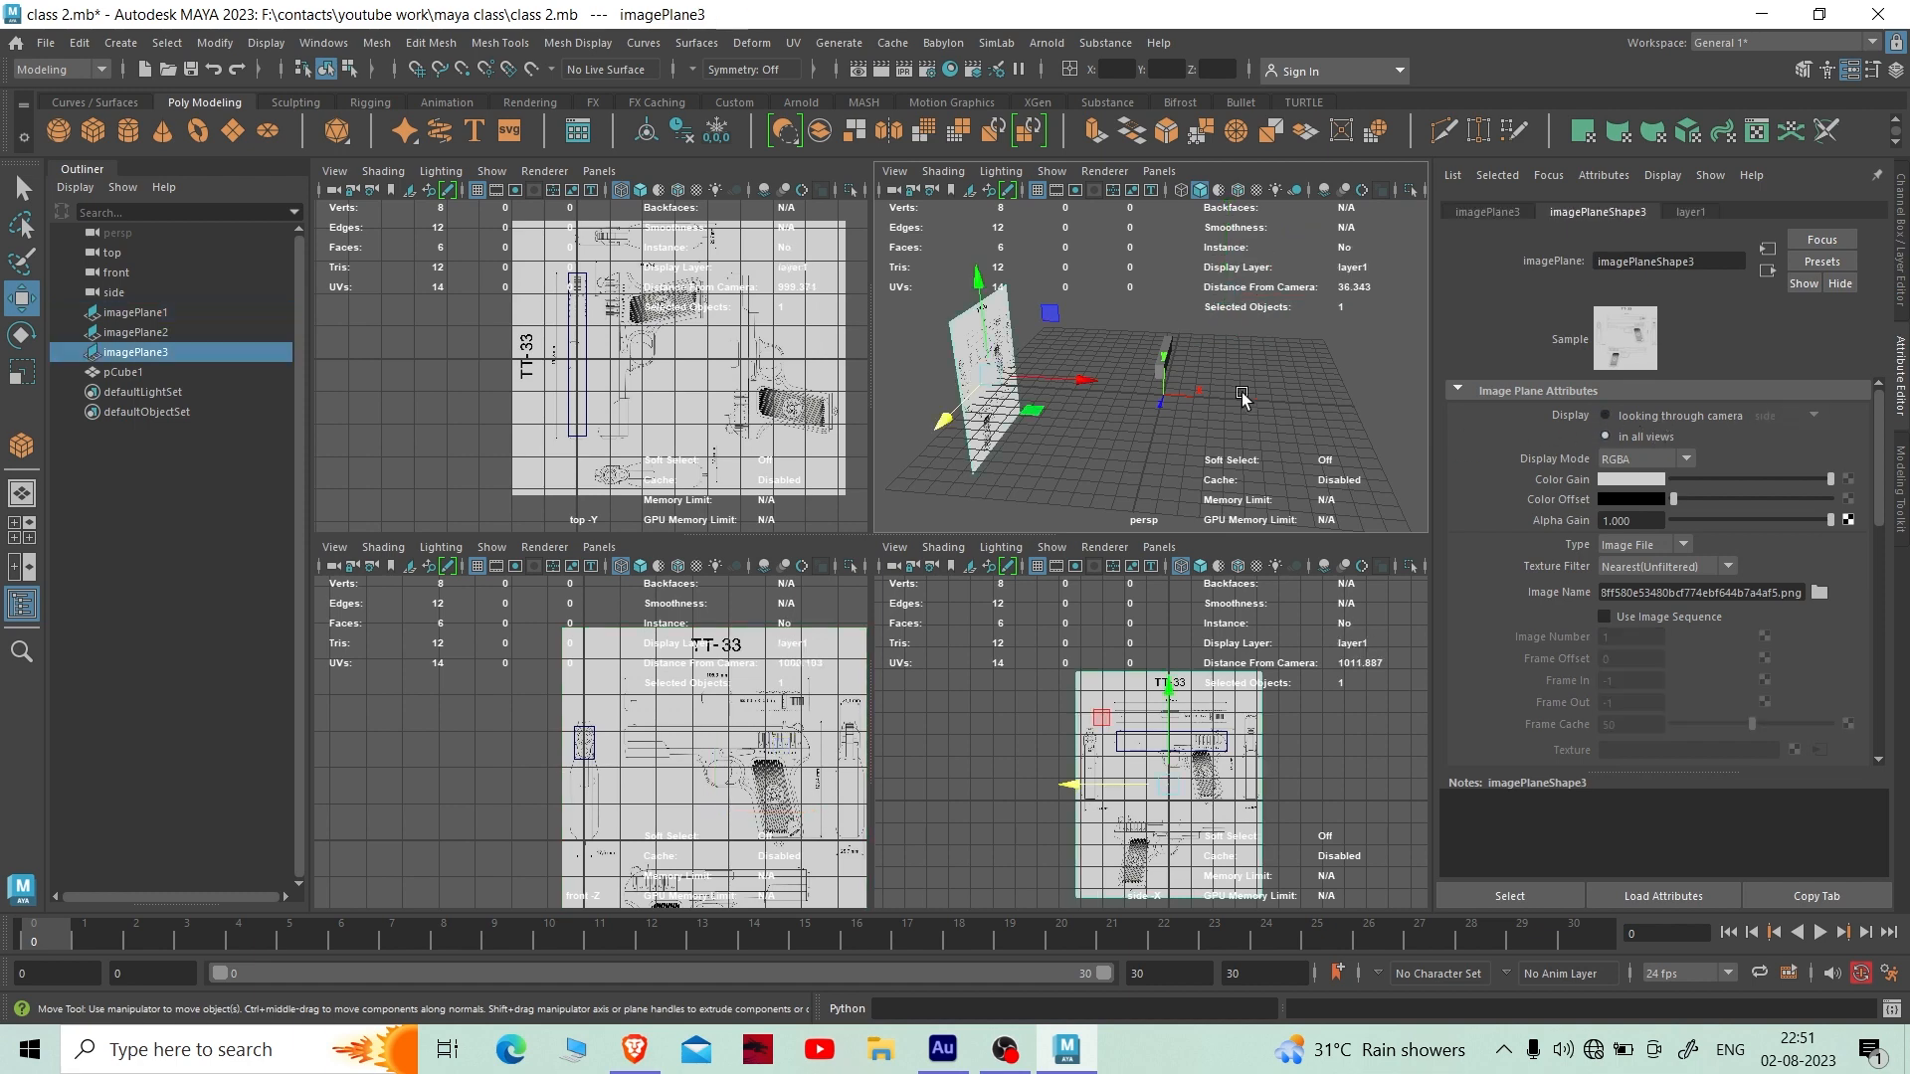
pyautogui.click(1639, 416)
pyautogui.click(1136, 428)
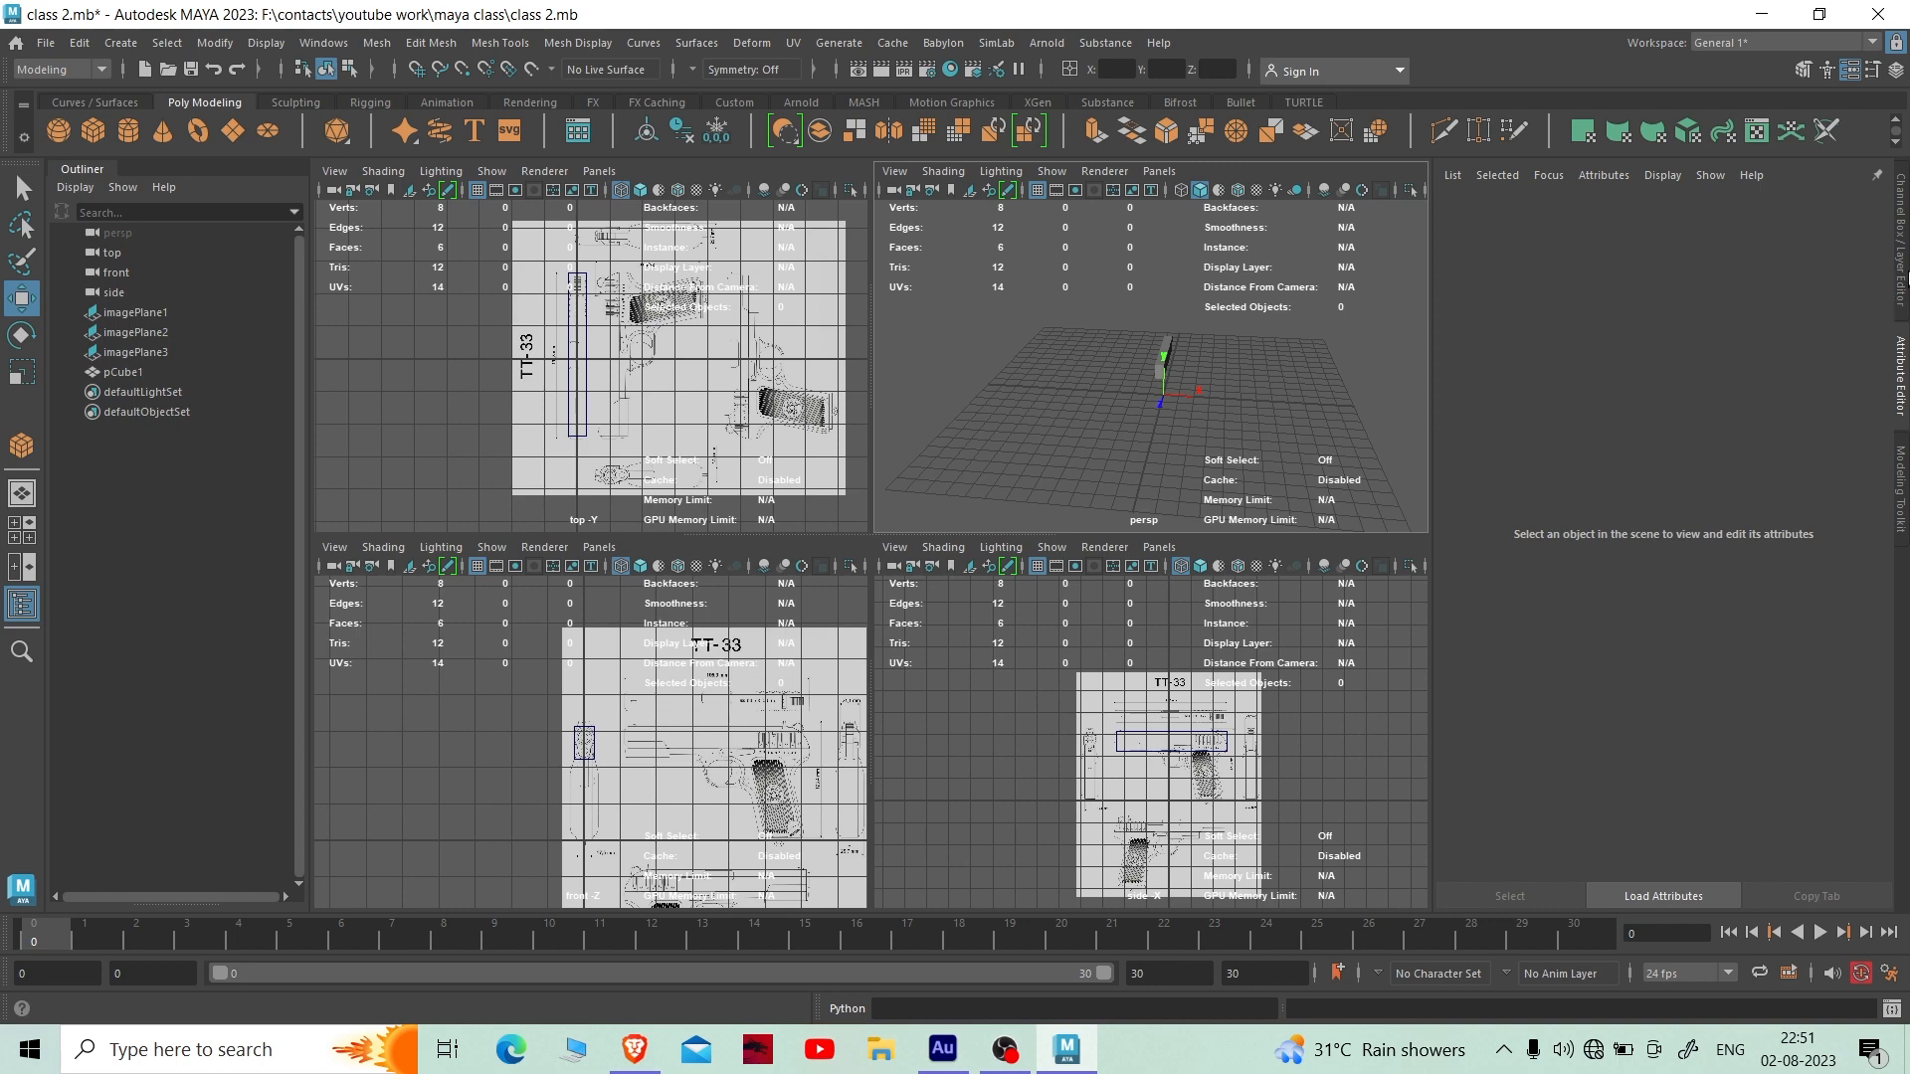
# - Show the layer editor, maximize the side view and select pCube1 over the slide drawing
pyautogui.click(1901, 279)
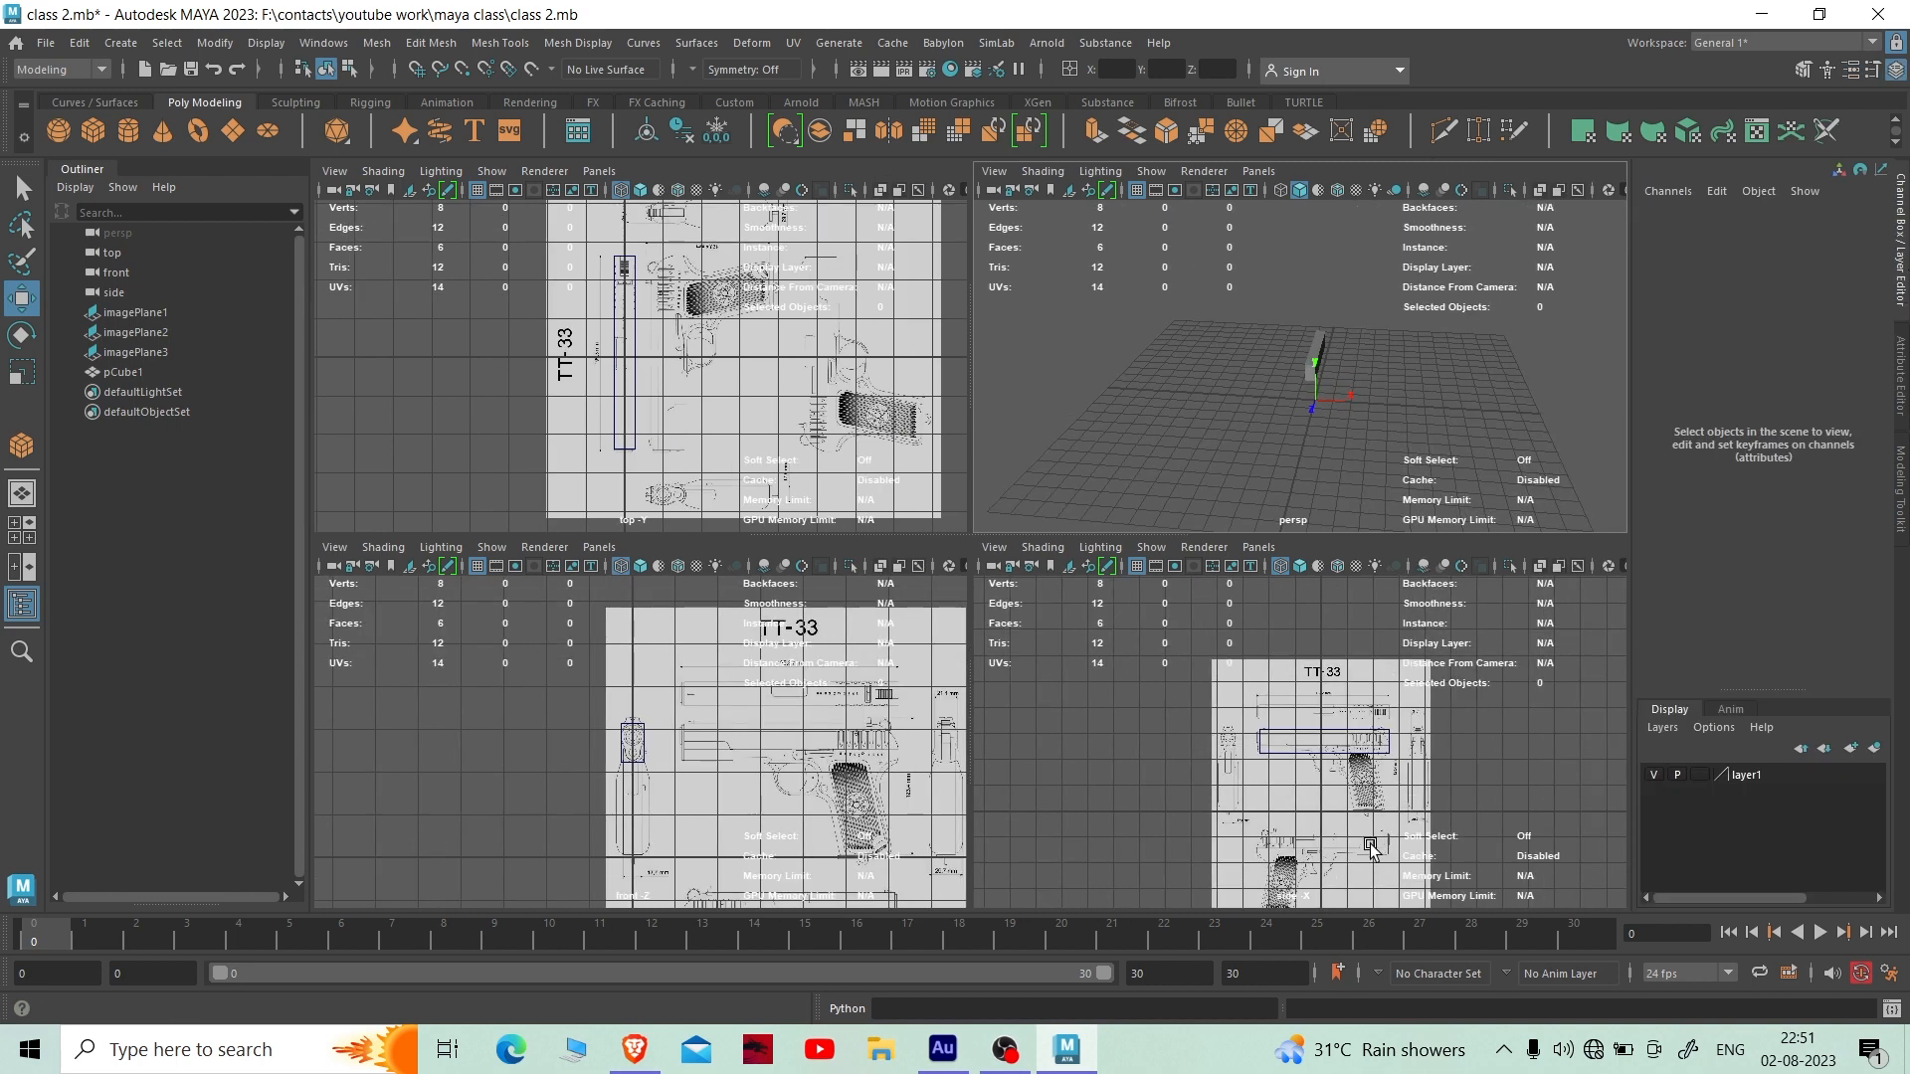
pyautogui.press('space')
pyautogui.click(1101, 603)
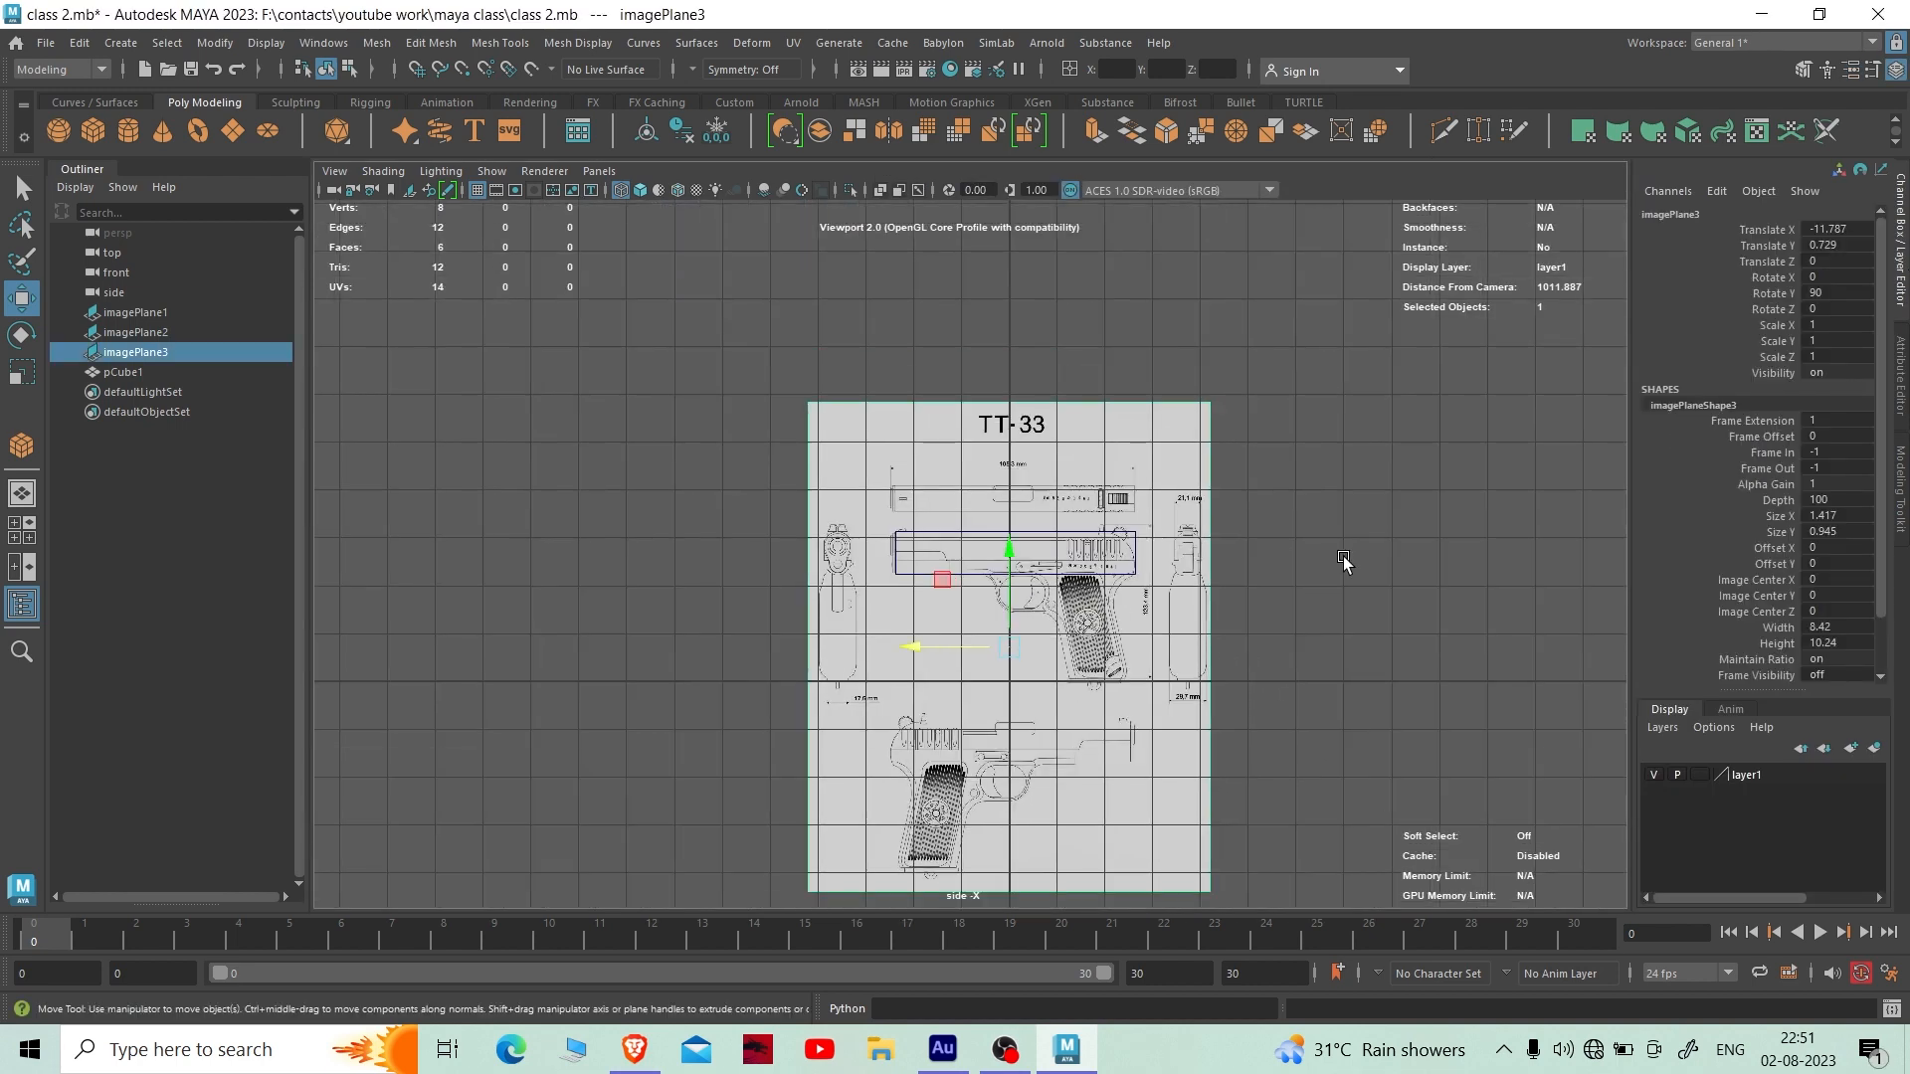
pyautogui.click(1342, 562)
pyautogui.click(1131, 546)
pyautogui.scroll(5, 1149, 542)
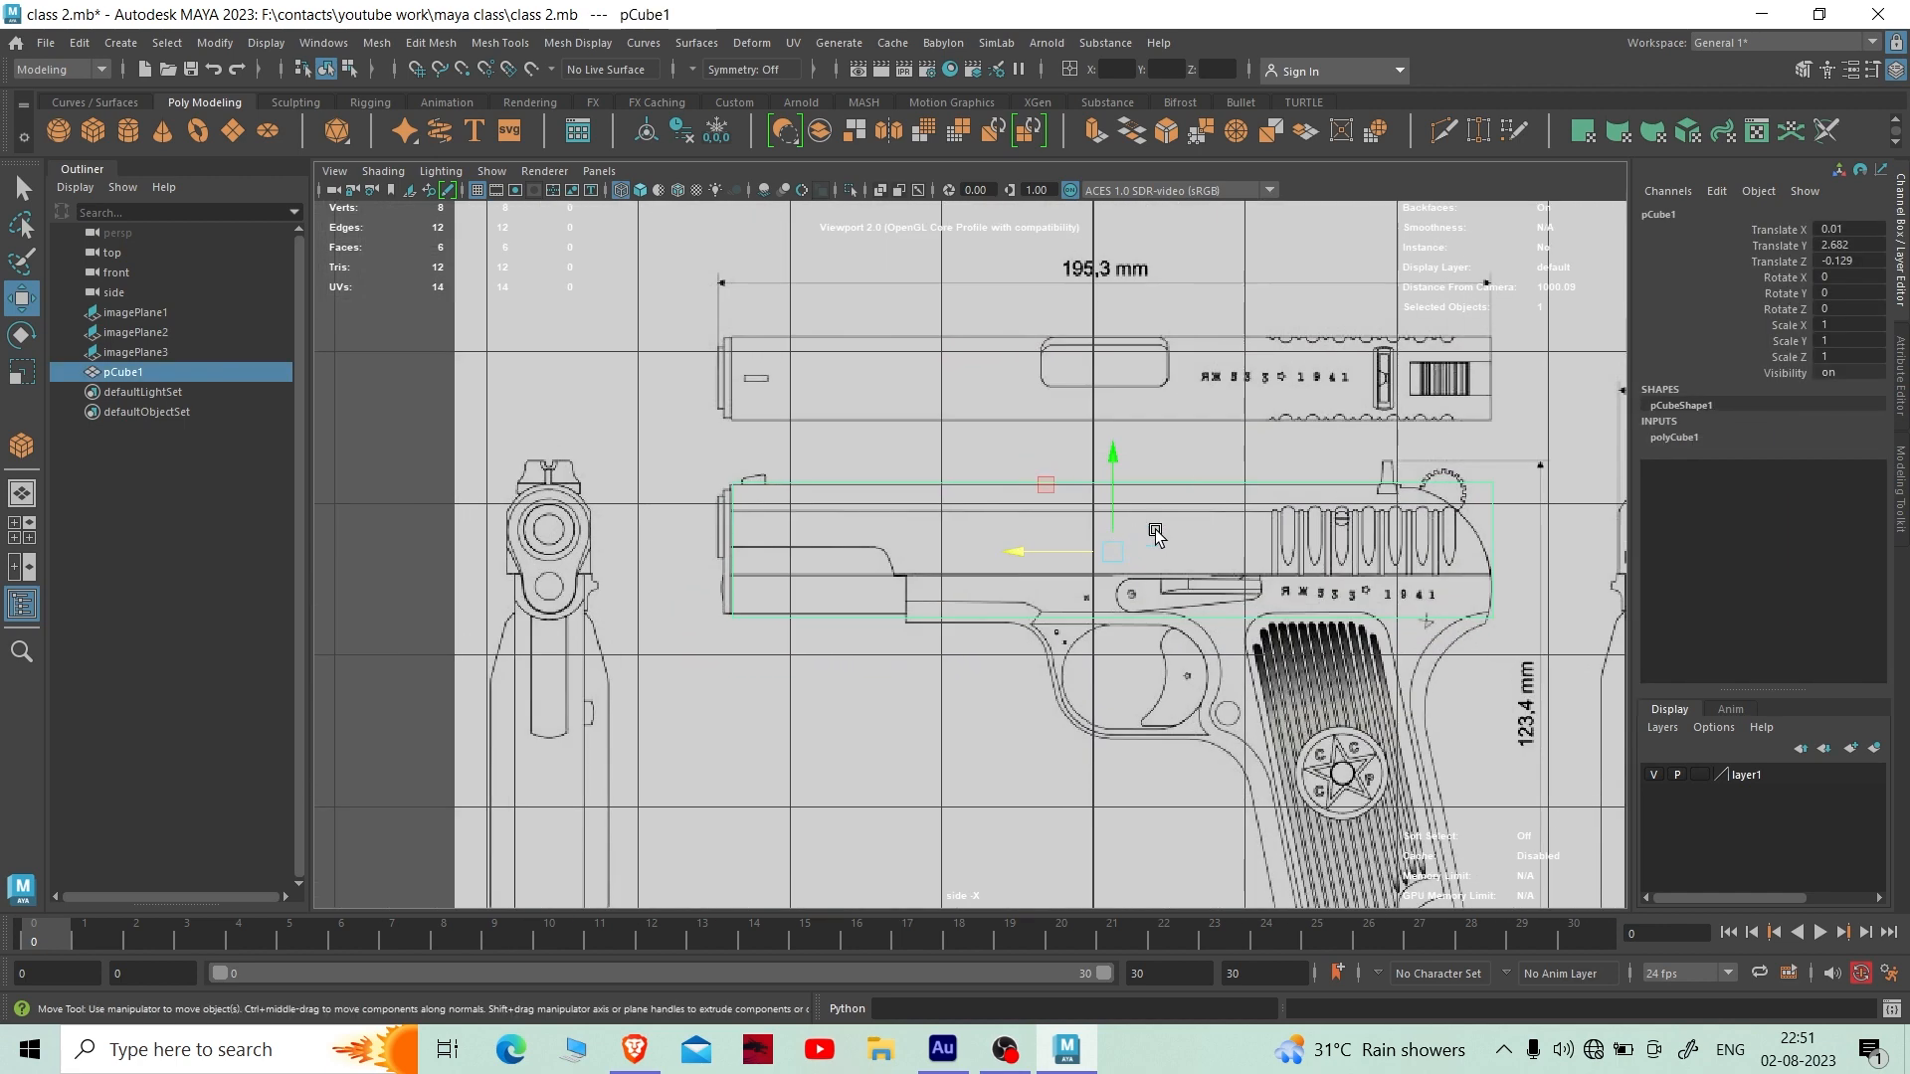
pyautogui.scroll(-2, 1155, 535)
pyautogui.scroll(4, 1114, 537)
pyautogui.rightClick(1117, 511)
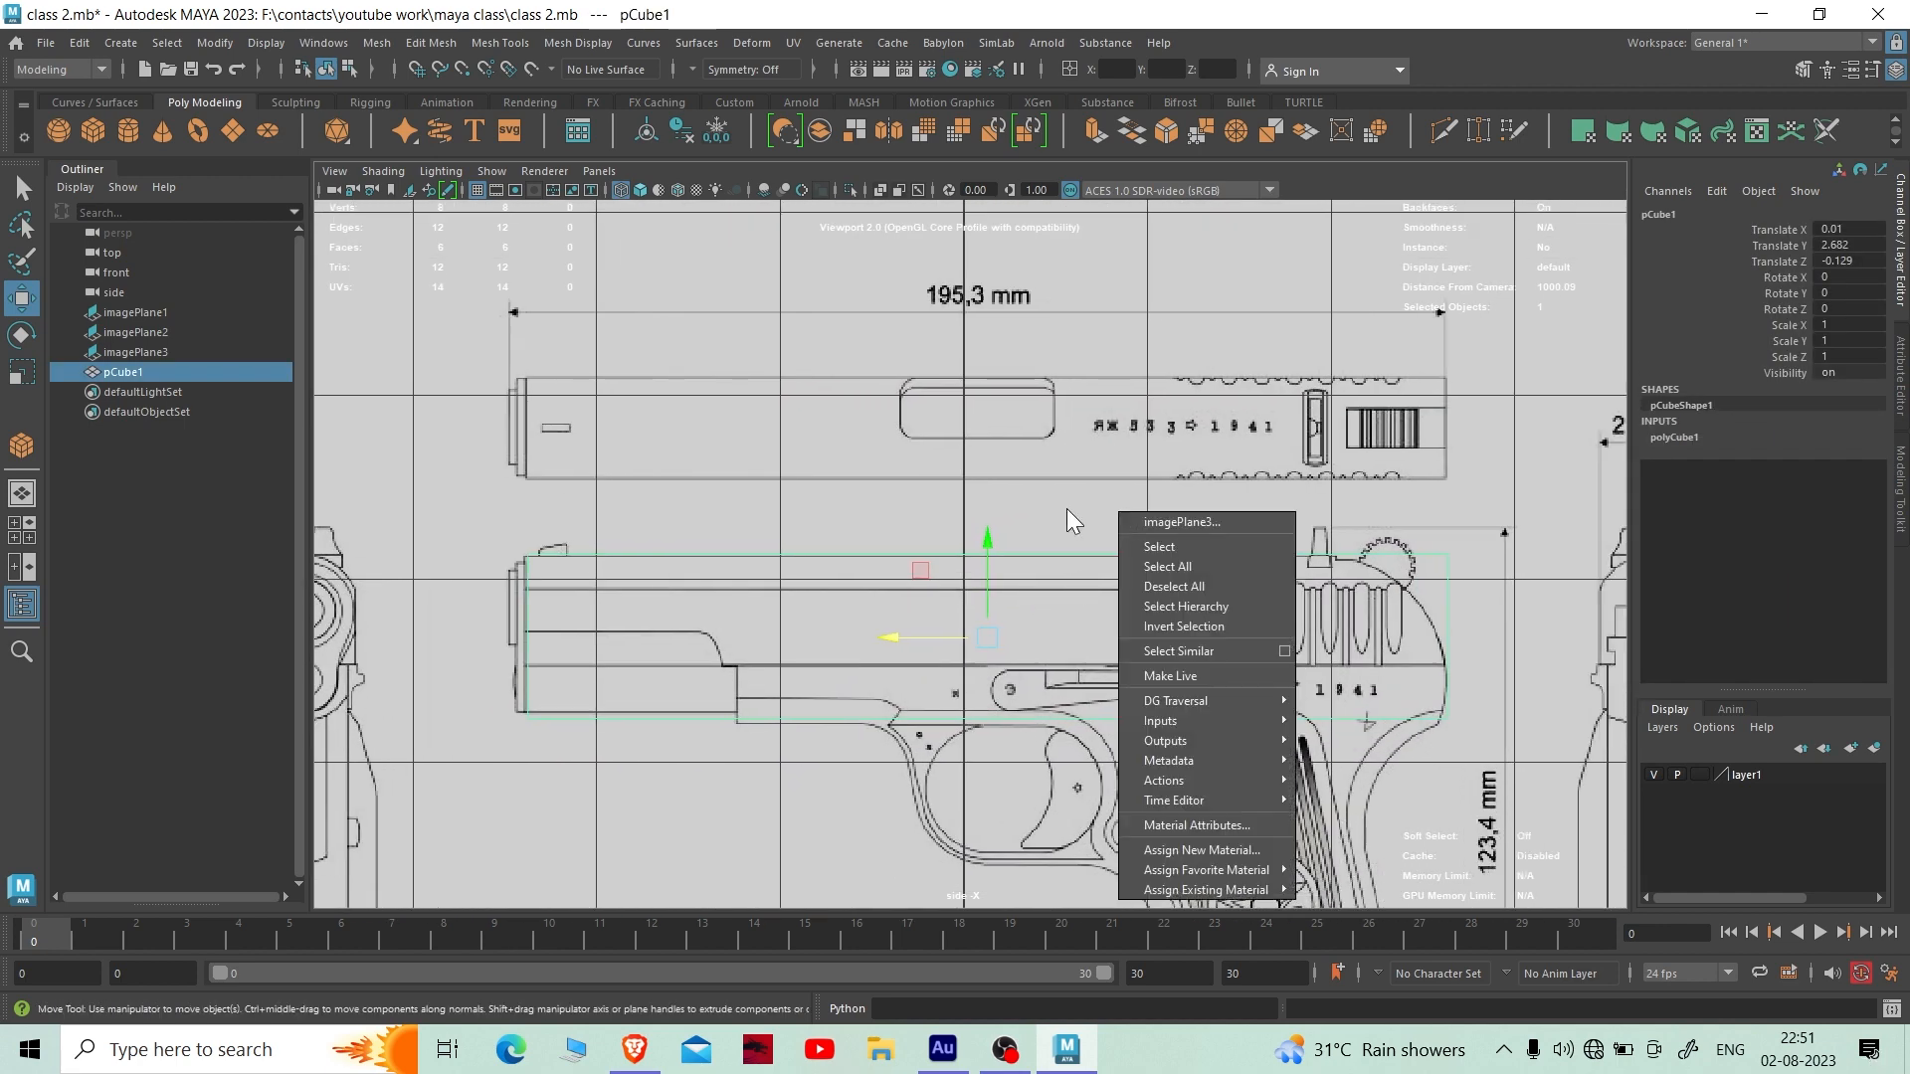
pyautogui.click(1066, 509)
pyautogui.rightClick(1180, 533)
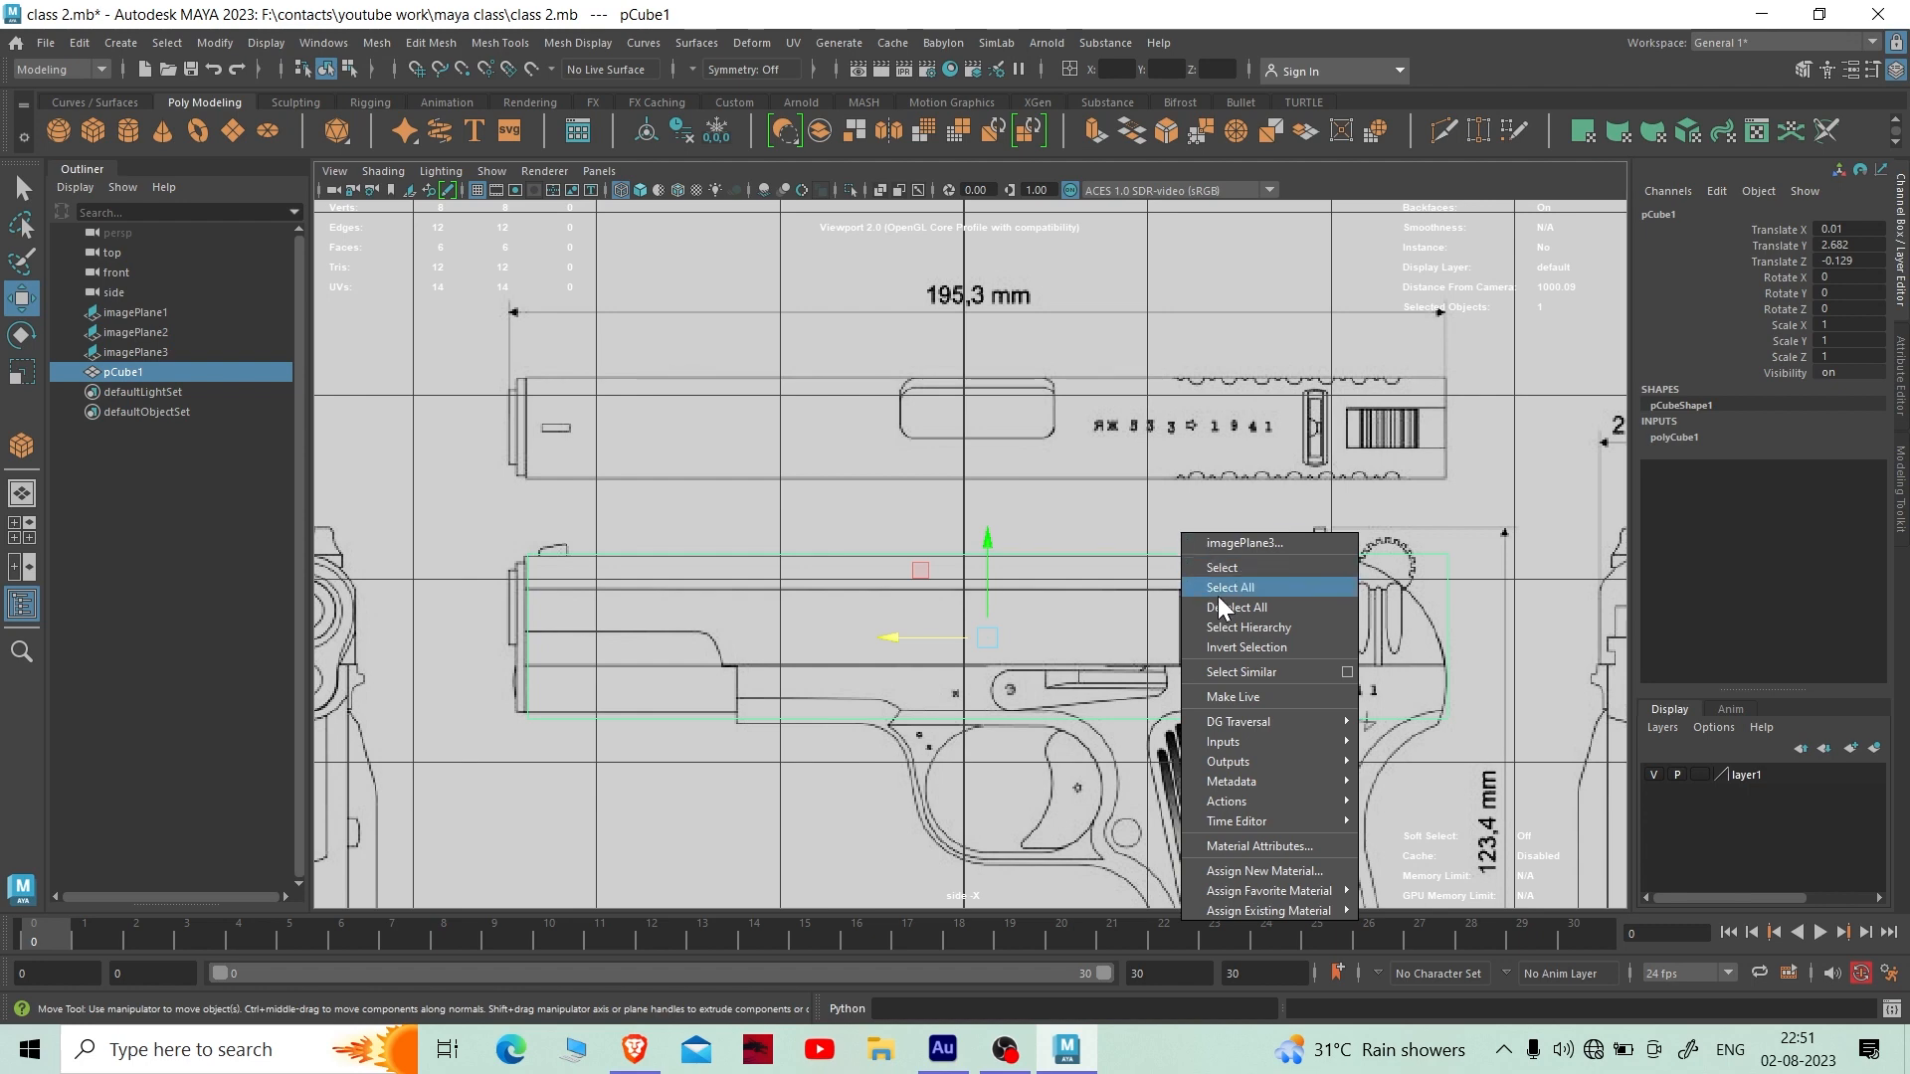
pyautogui.click(1251, 545)
pyautogui.scroll(-5, 1239, 550)
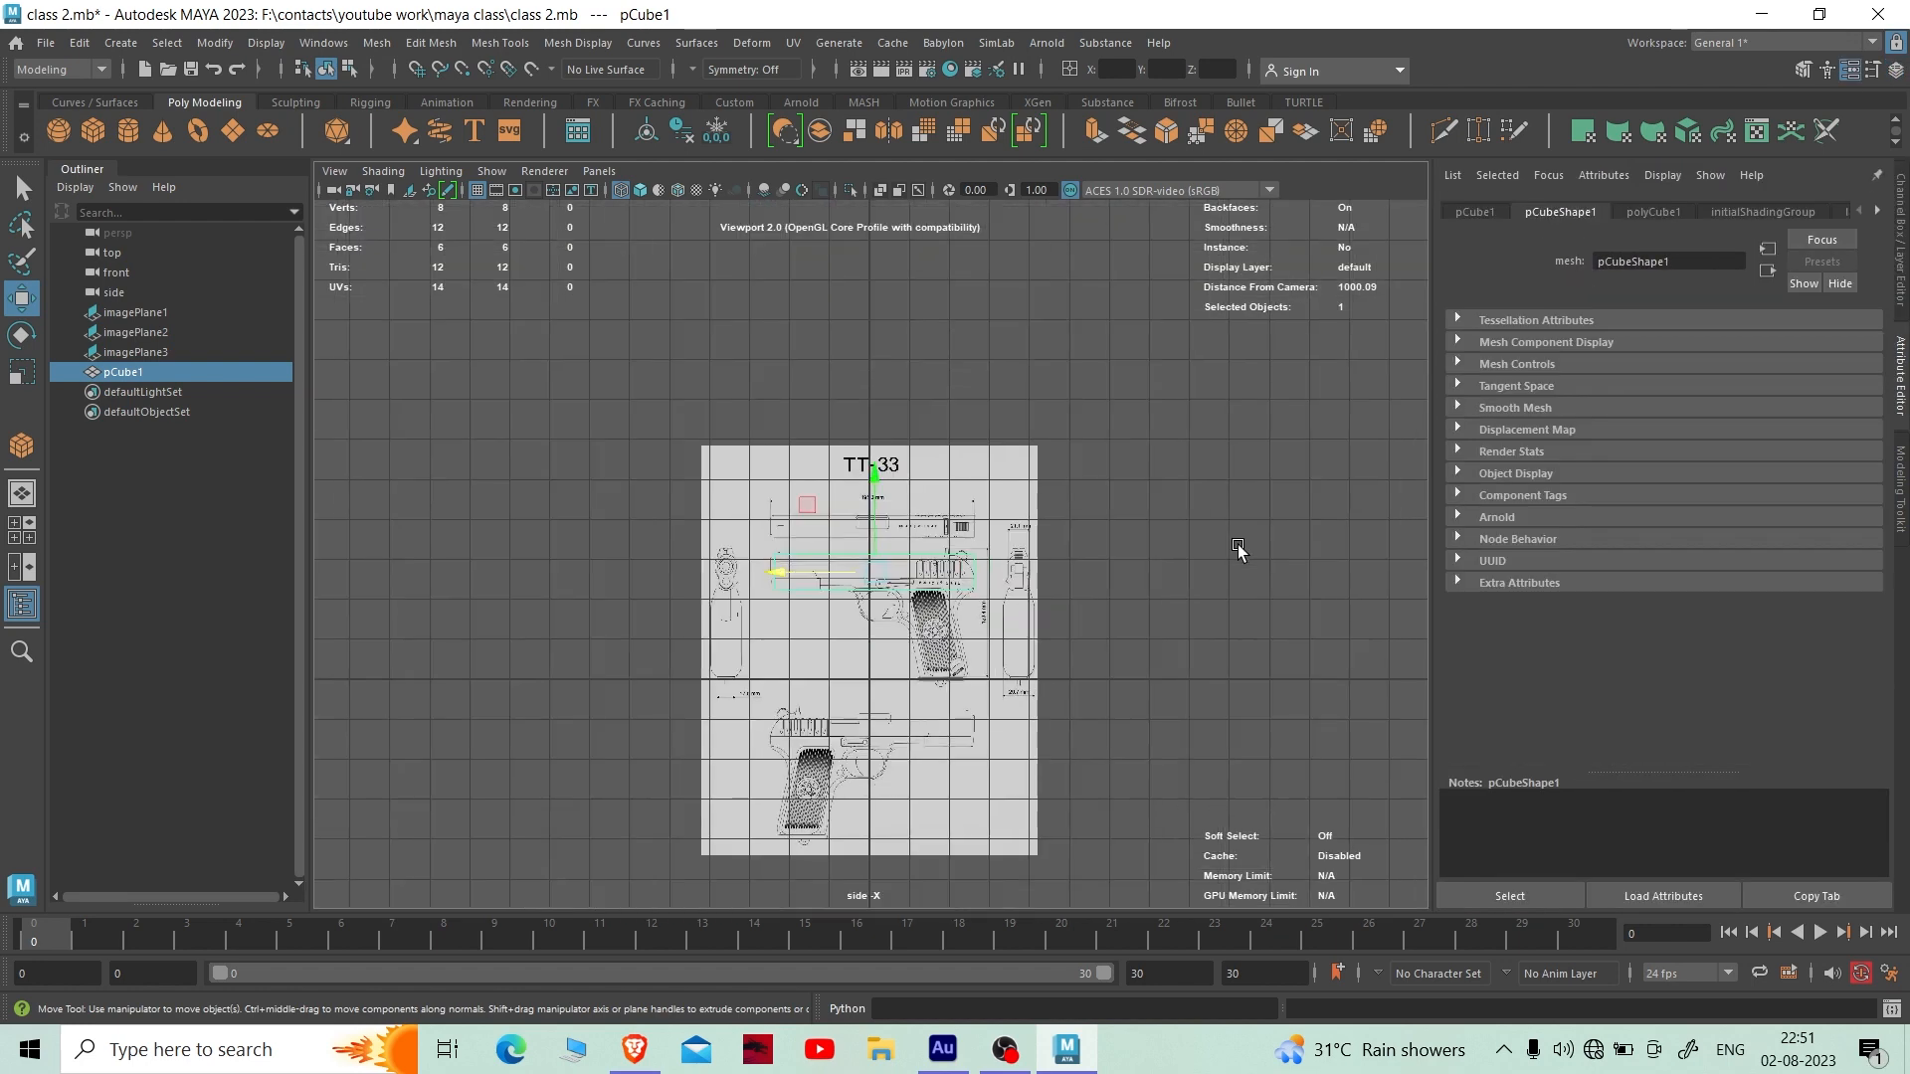
# - Show the Channel Box and layer editor and set the image planes' layer1 to Reference
pyautogui.rightClick(1160, 498)
pyautogui.click(1245, 425)
pyautogui.scroll(8, 1094, 567)
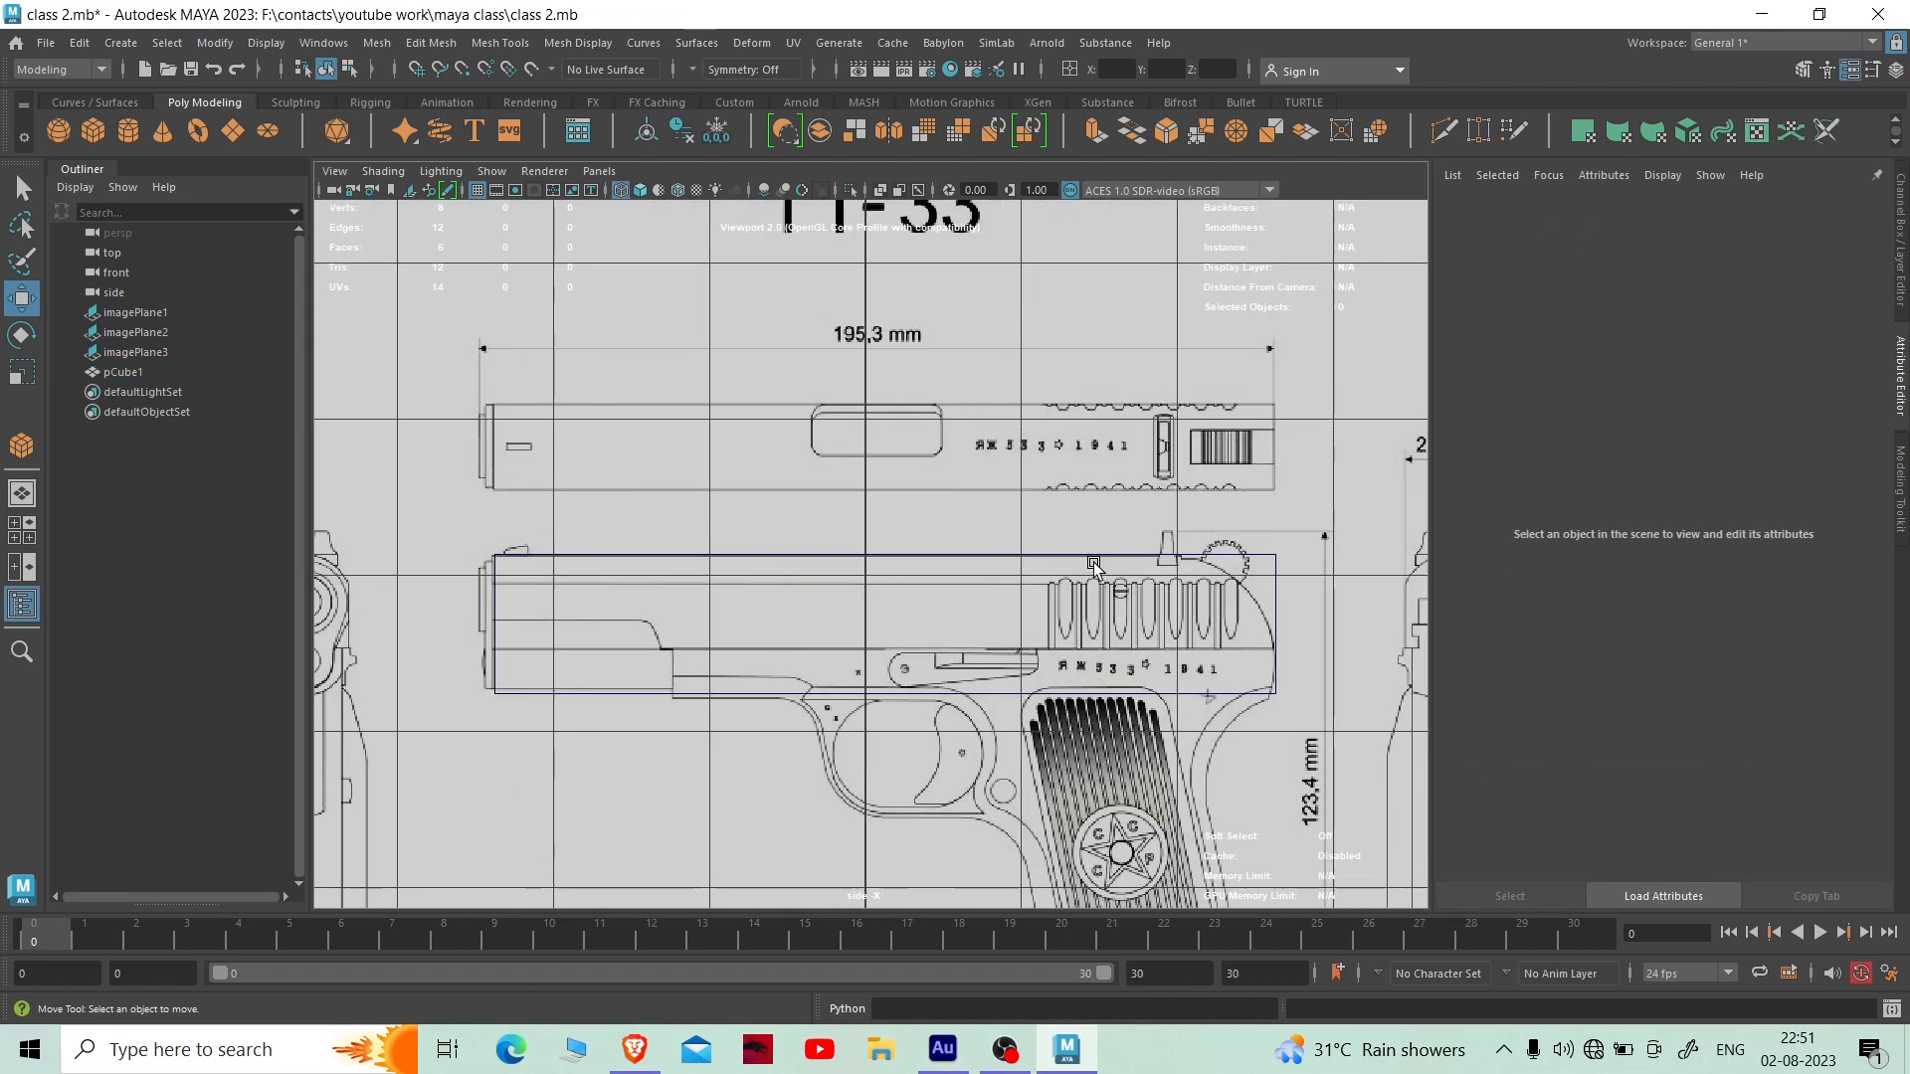
pyautogui.click(1094, 565)
pyautogui.scroll(-5, 1109, 562)
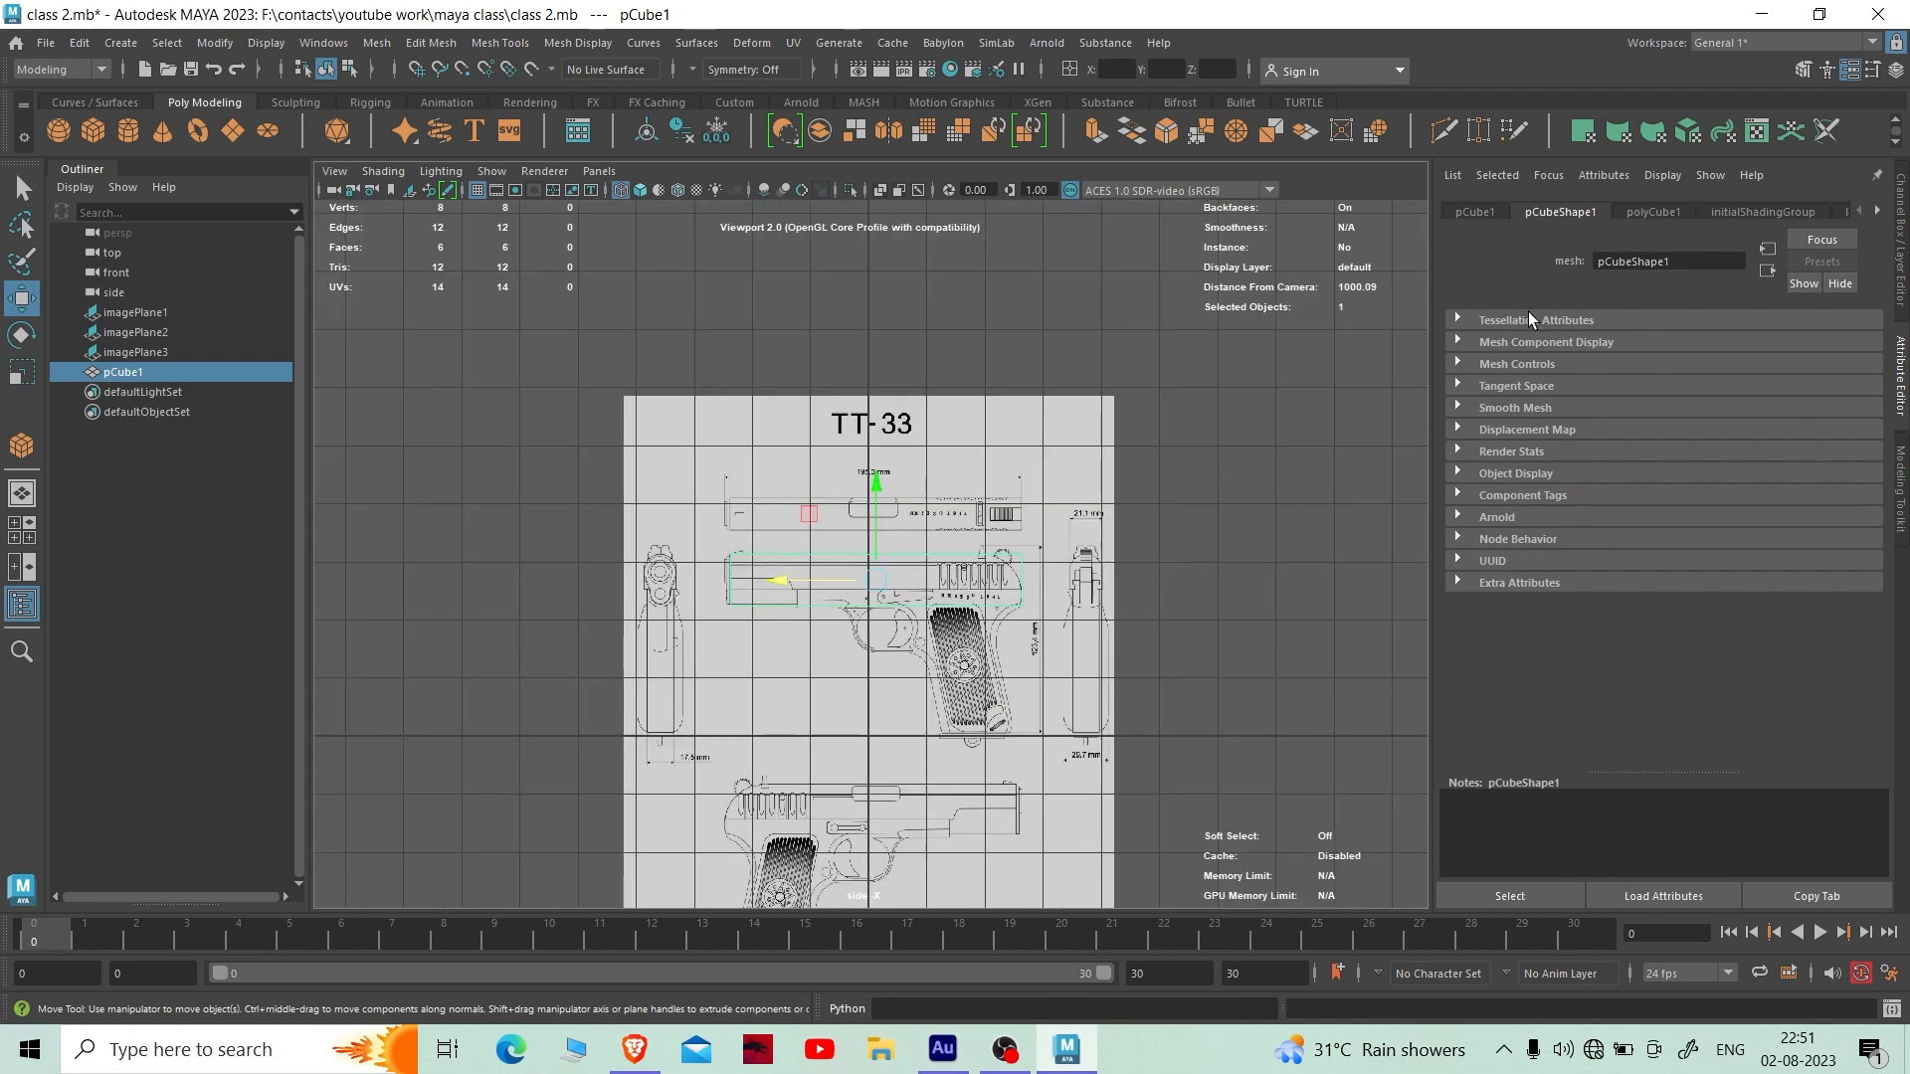
pyautogui.click(1900, 248)
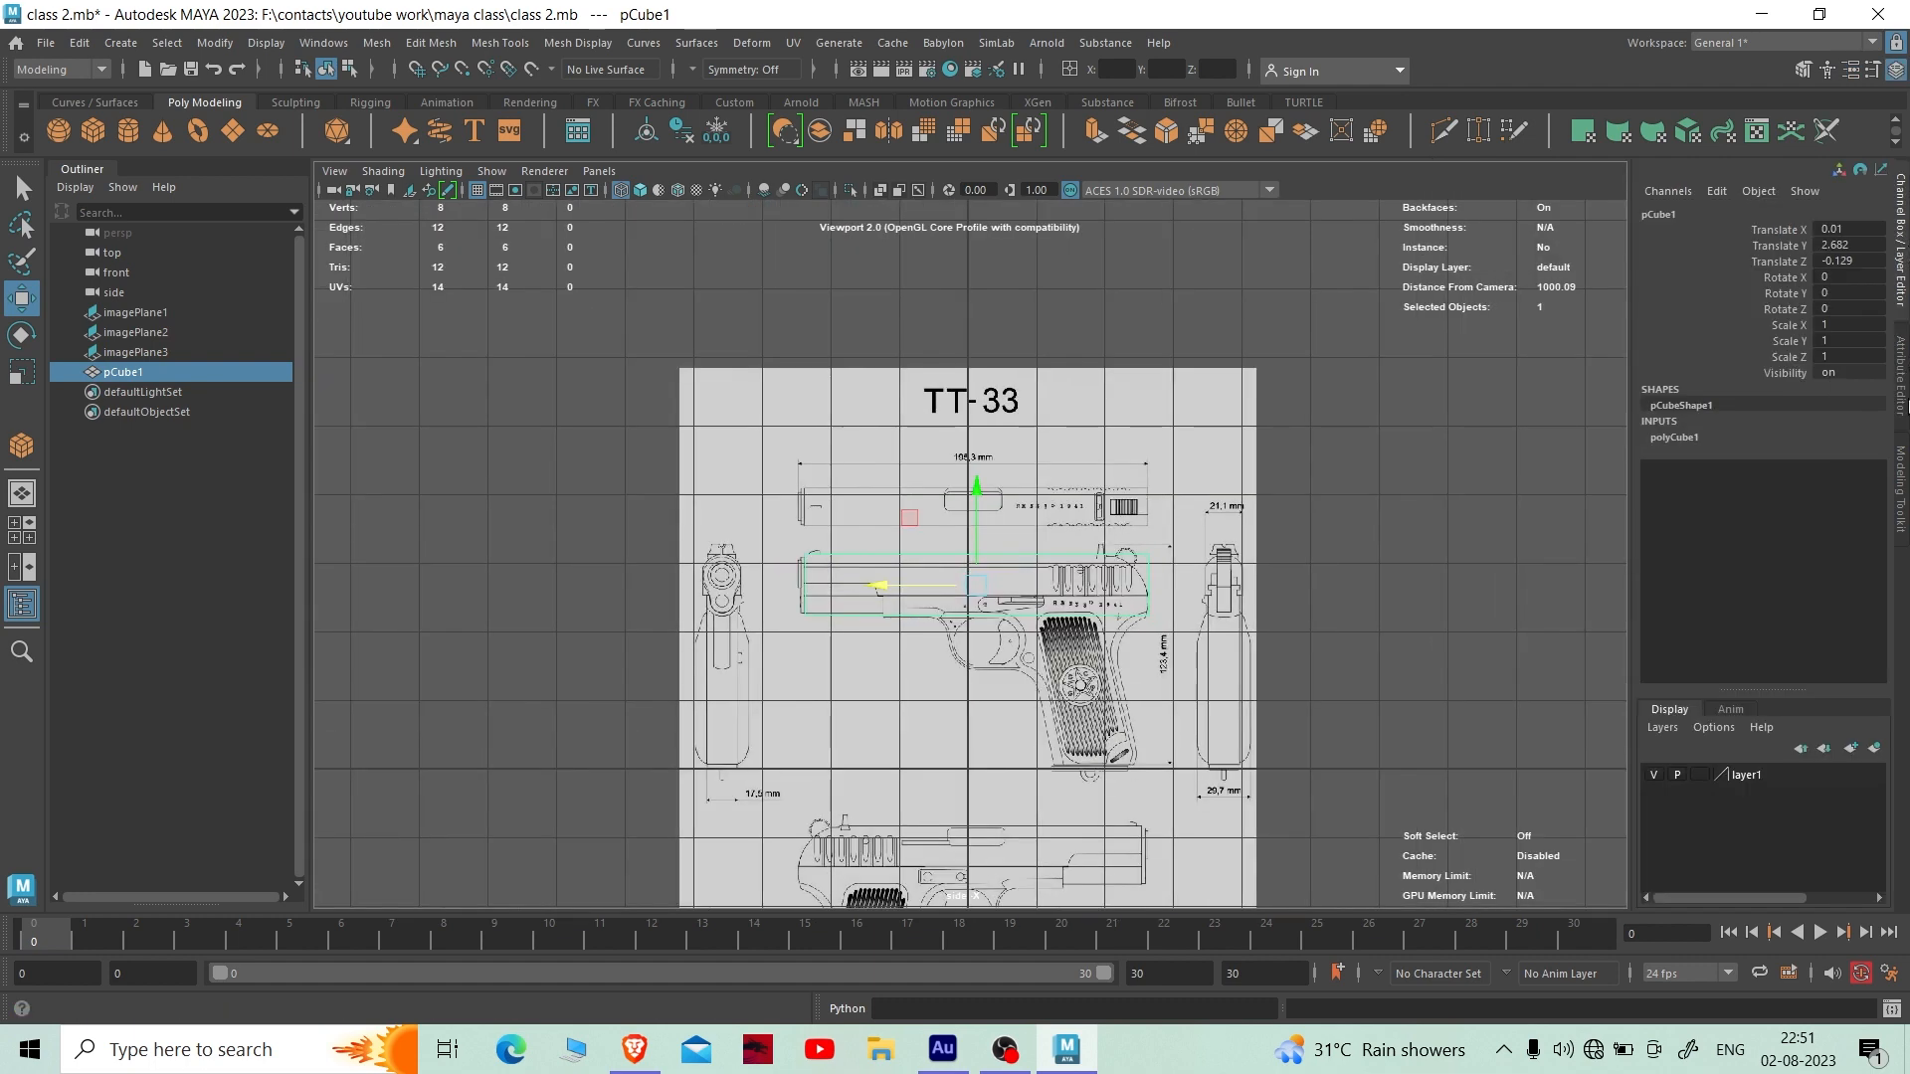
pyautogui.click(1902, 390)
pyautogui.click(1900, 290)
pyautogui.click(1453, 546)
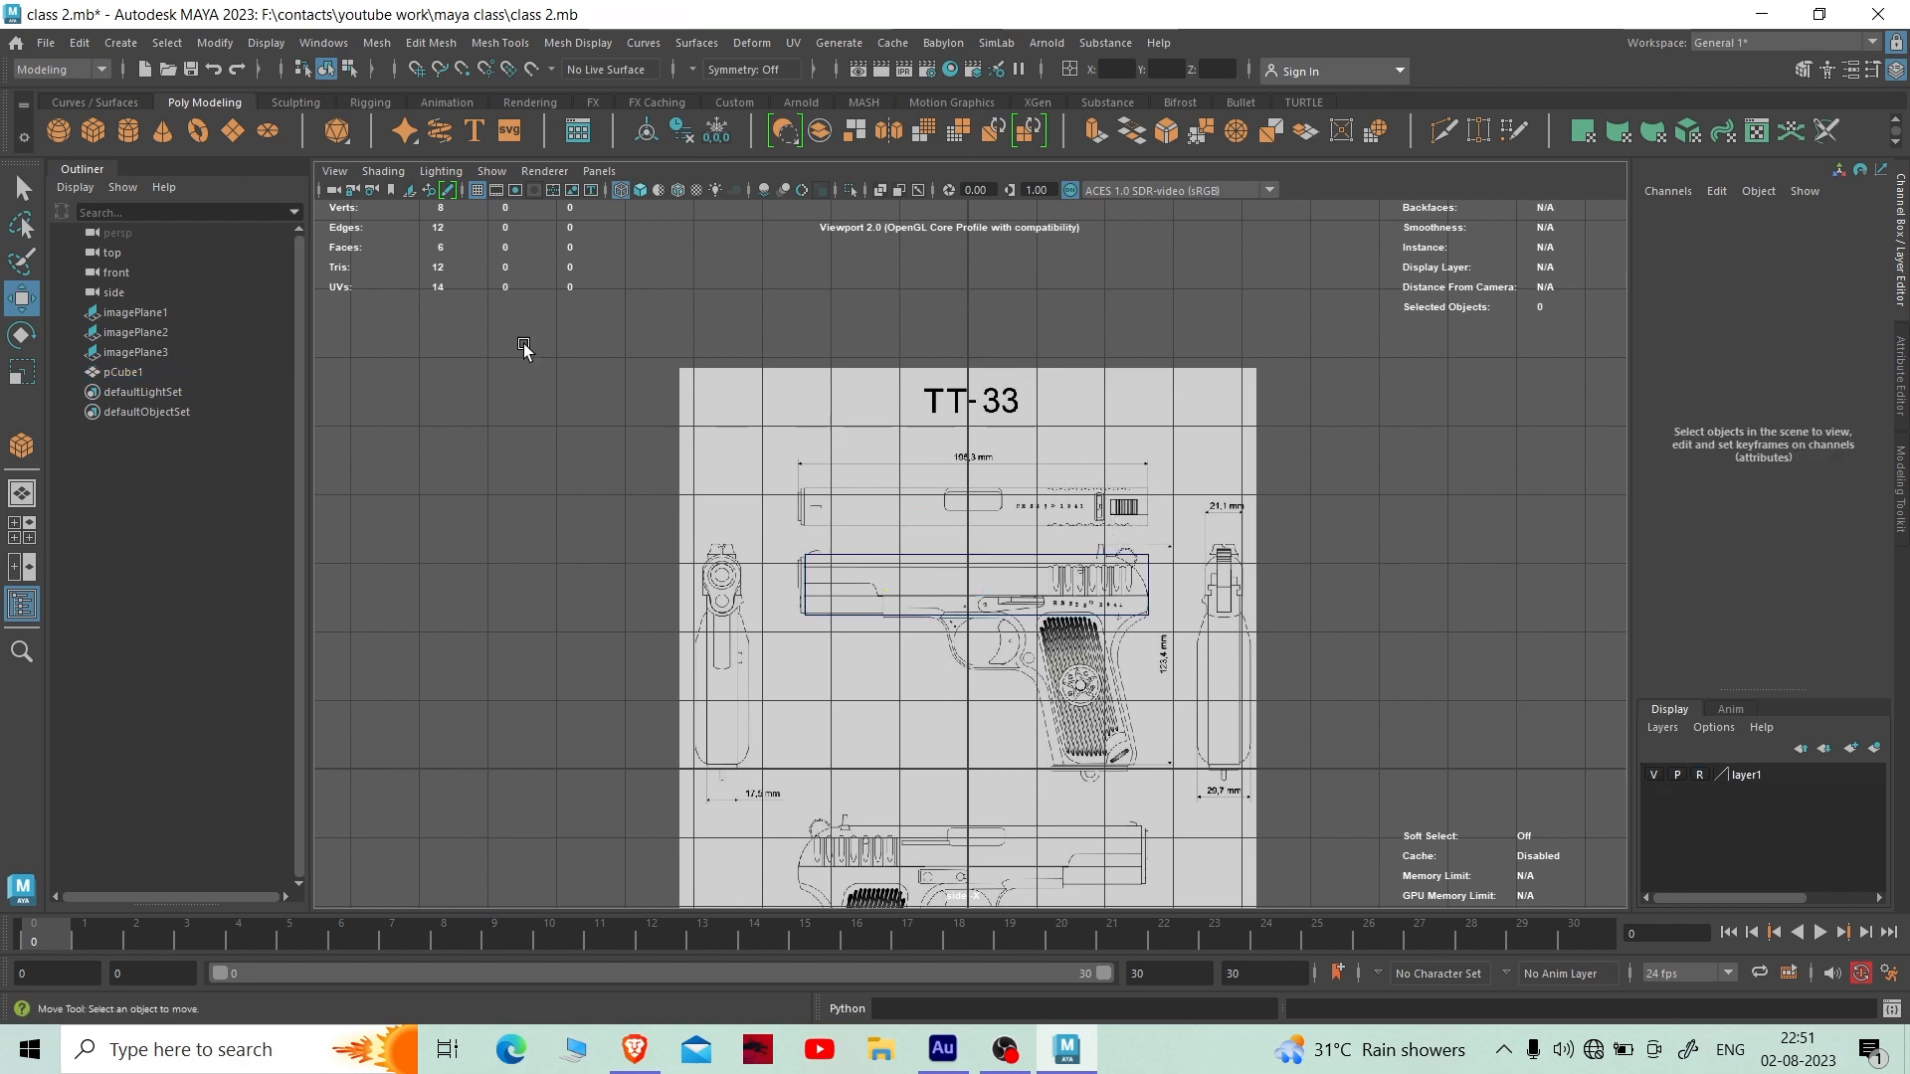
# - Box-select across the blueprint in the side view to test whether the referenced image planes can be selected
pyautogui.moveTo(540, 365); pyautogui.dragTo(1569, 942)
pyautogui.click(1298, 477)
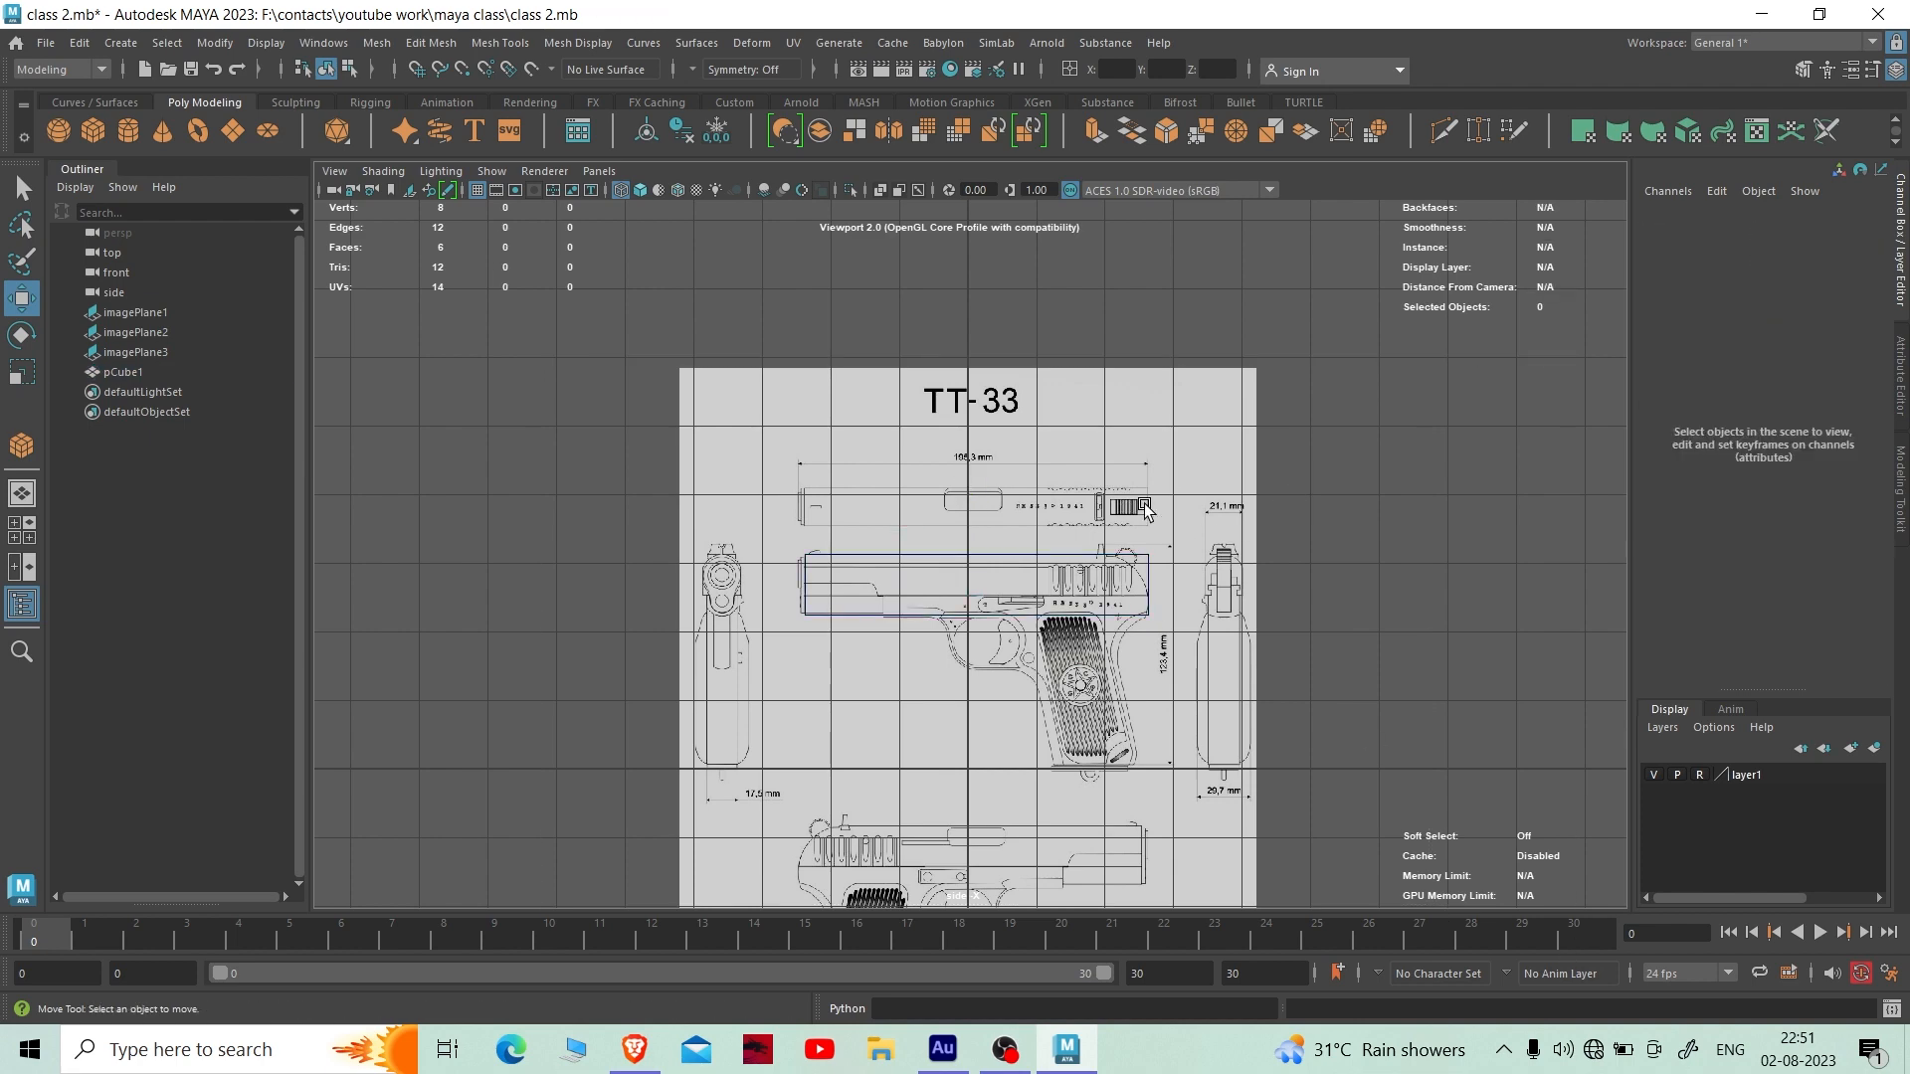
pyautogui.moveTo(1146, 509); pyautogui.dragTo(1239, 582)
pyautogui.click(1192, 501)
# - Select pCube1 in the perspective view and switch to the front view
pyautogui.press('space')
pyautogui.press('space')
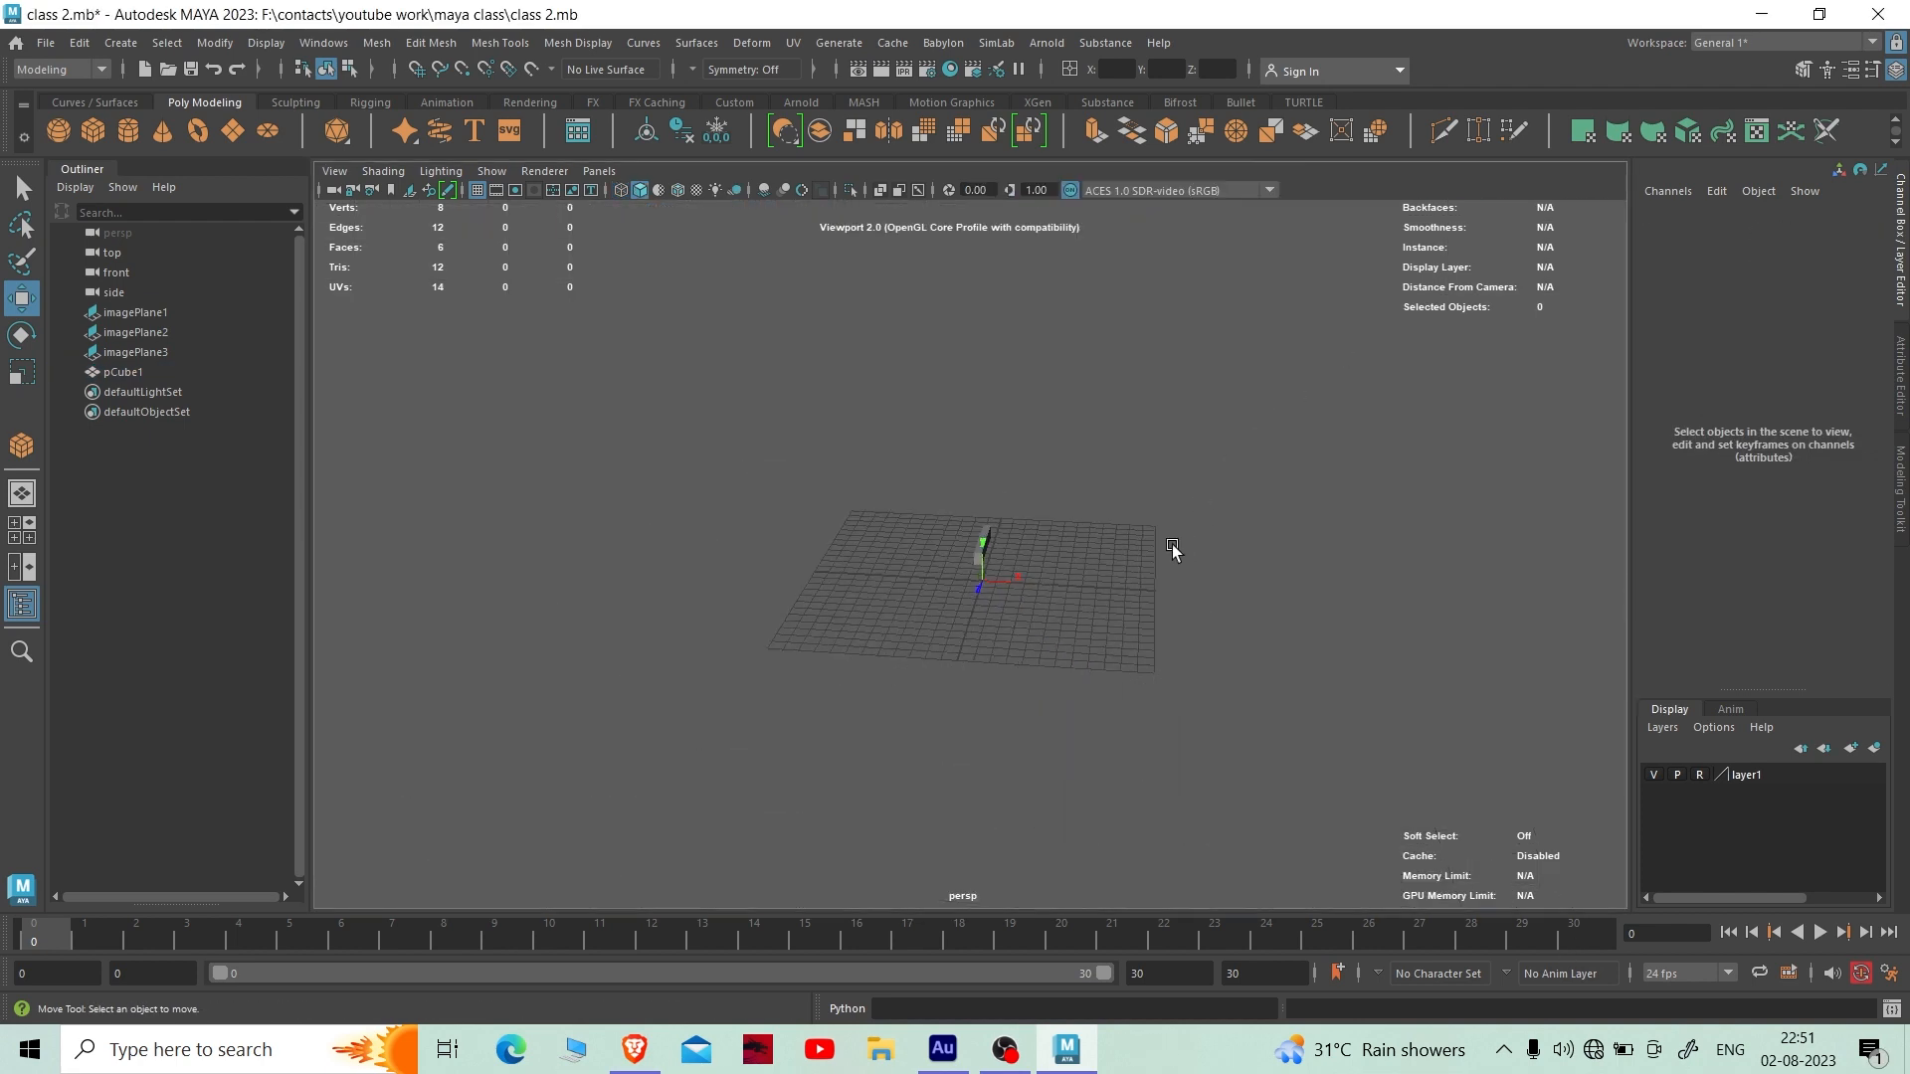
pyautogui.scroll(5, 1173, 550)
pyautogui.click(1012, 545)
pyautogui.press('space')
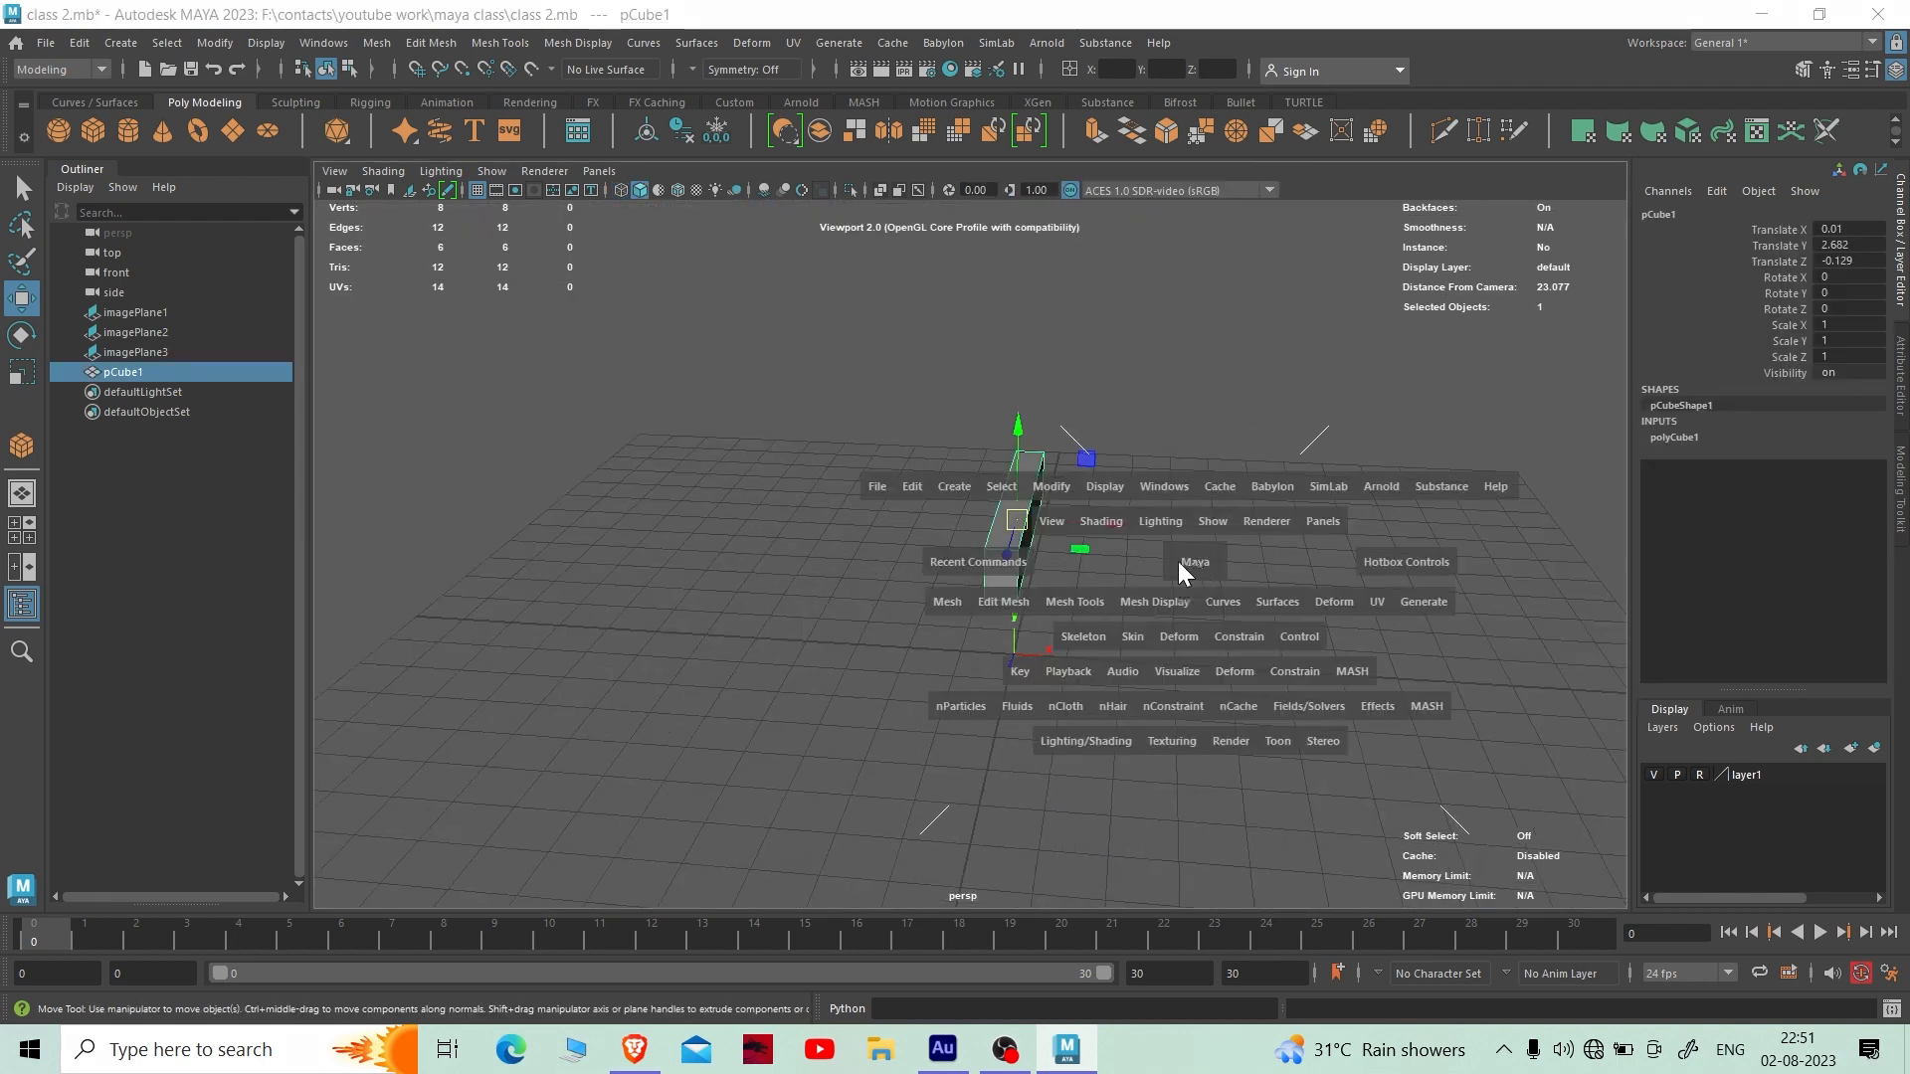
pyautogui.moveTo(1178, 561); pyautogui.dragTo(1179, 609)
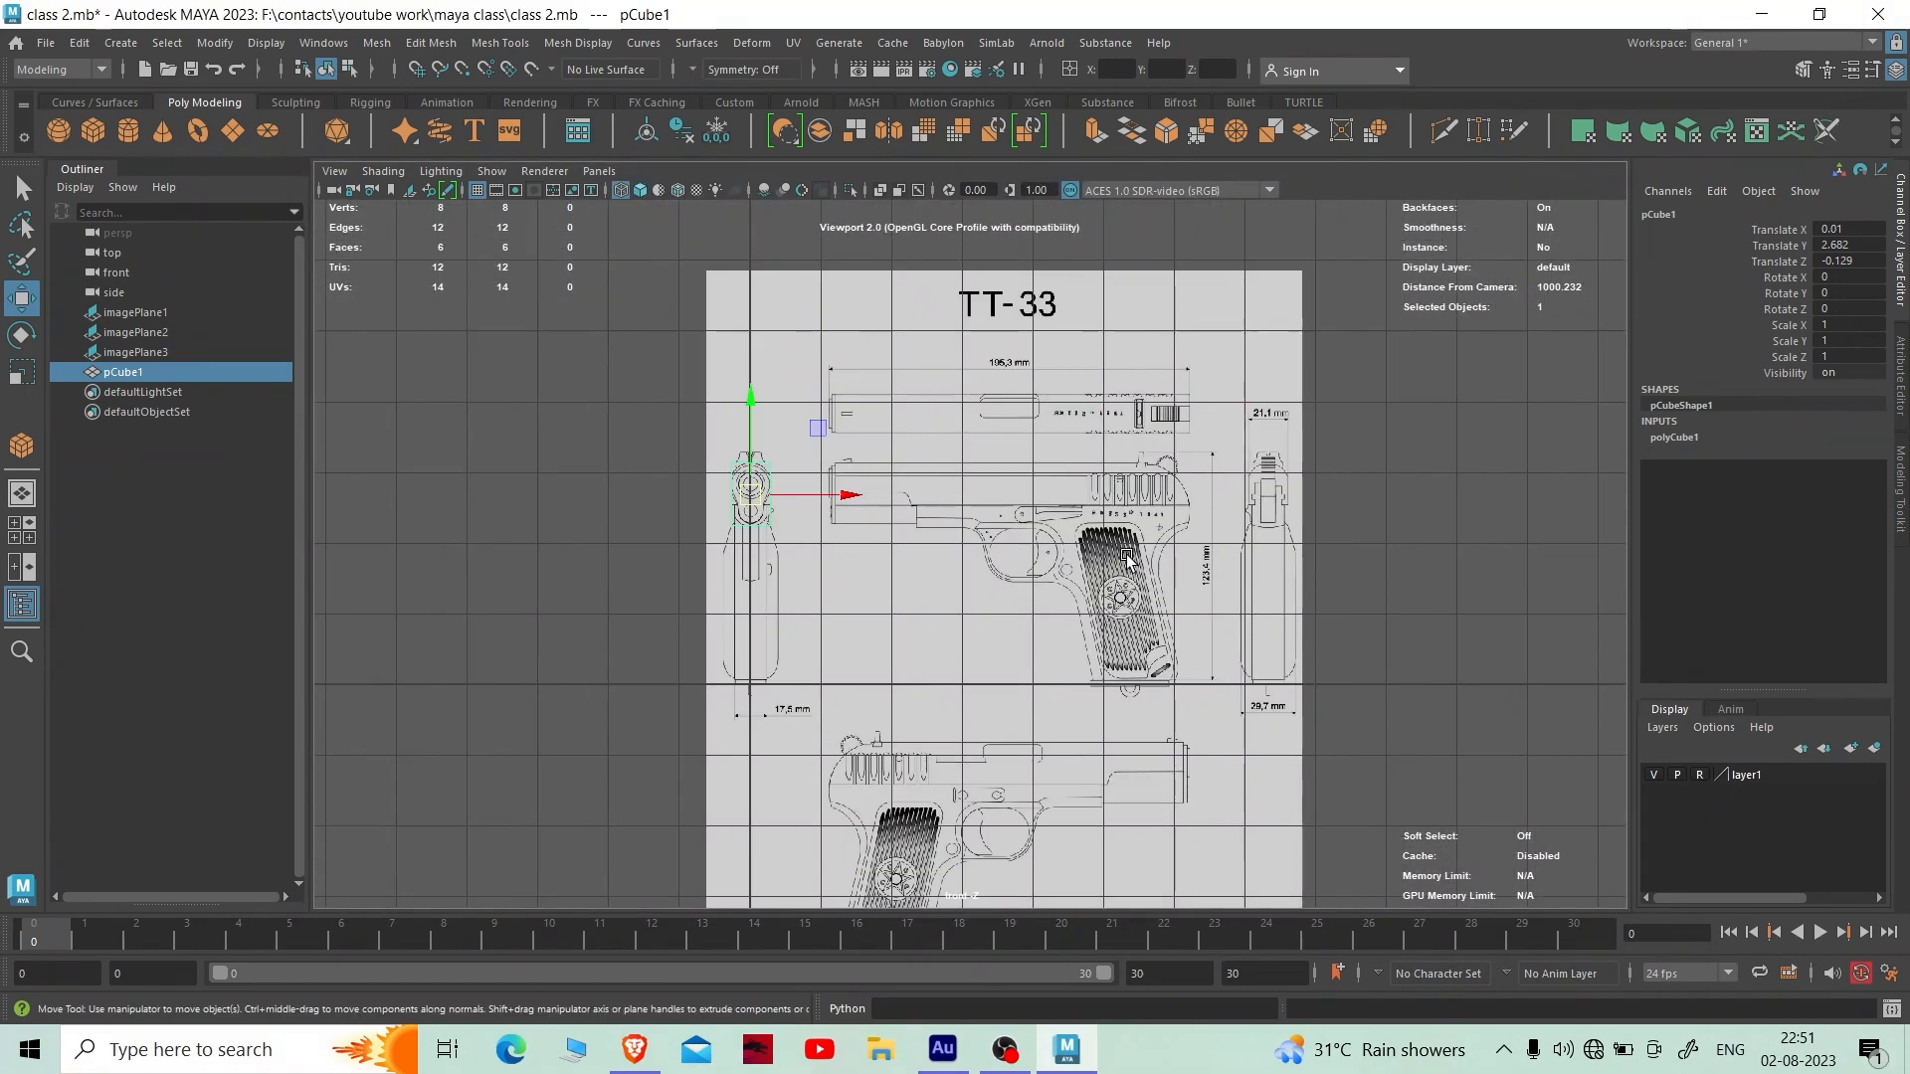
# - Save the scene
pyautogui.scroll(6, 1127, 559)
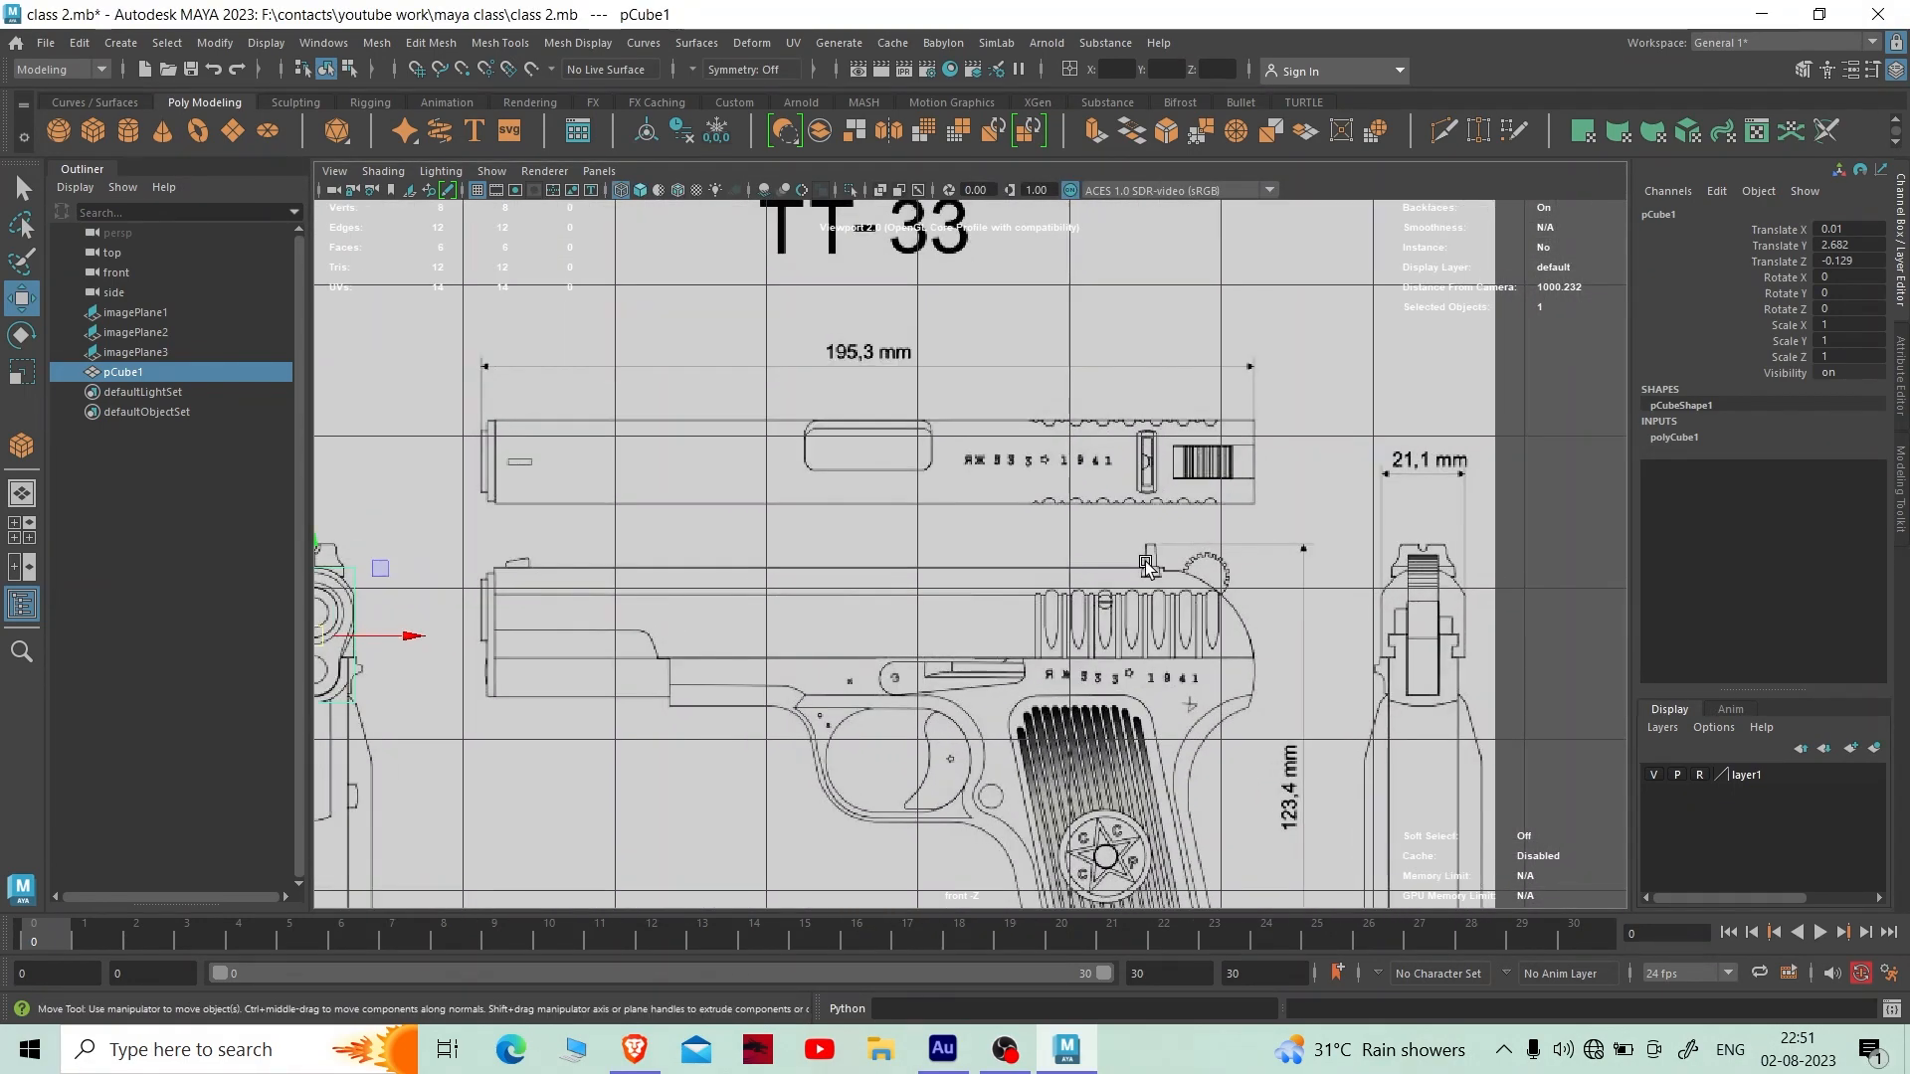
pyautogui.scroll(-5, 1145, 565)
pyautogui.hotkey('ctrl', 's')
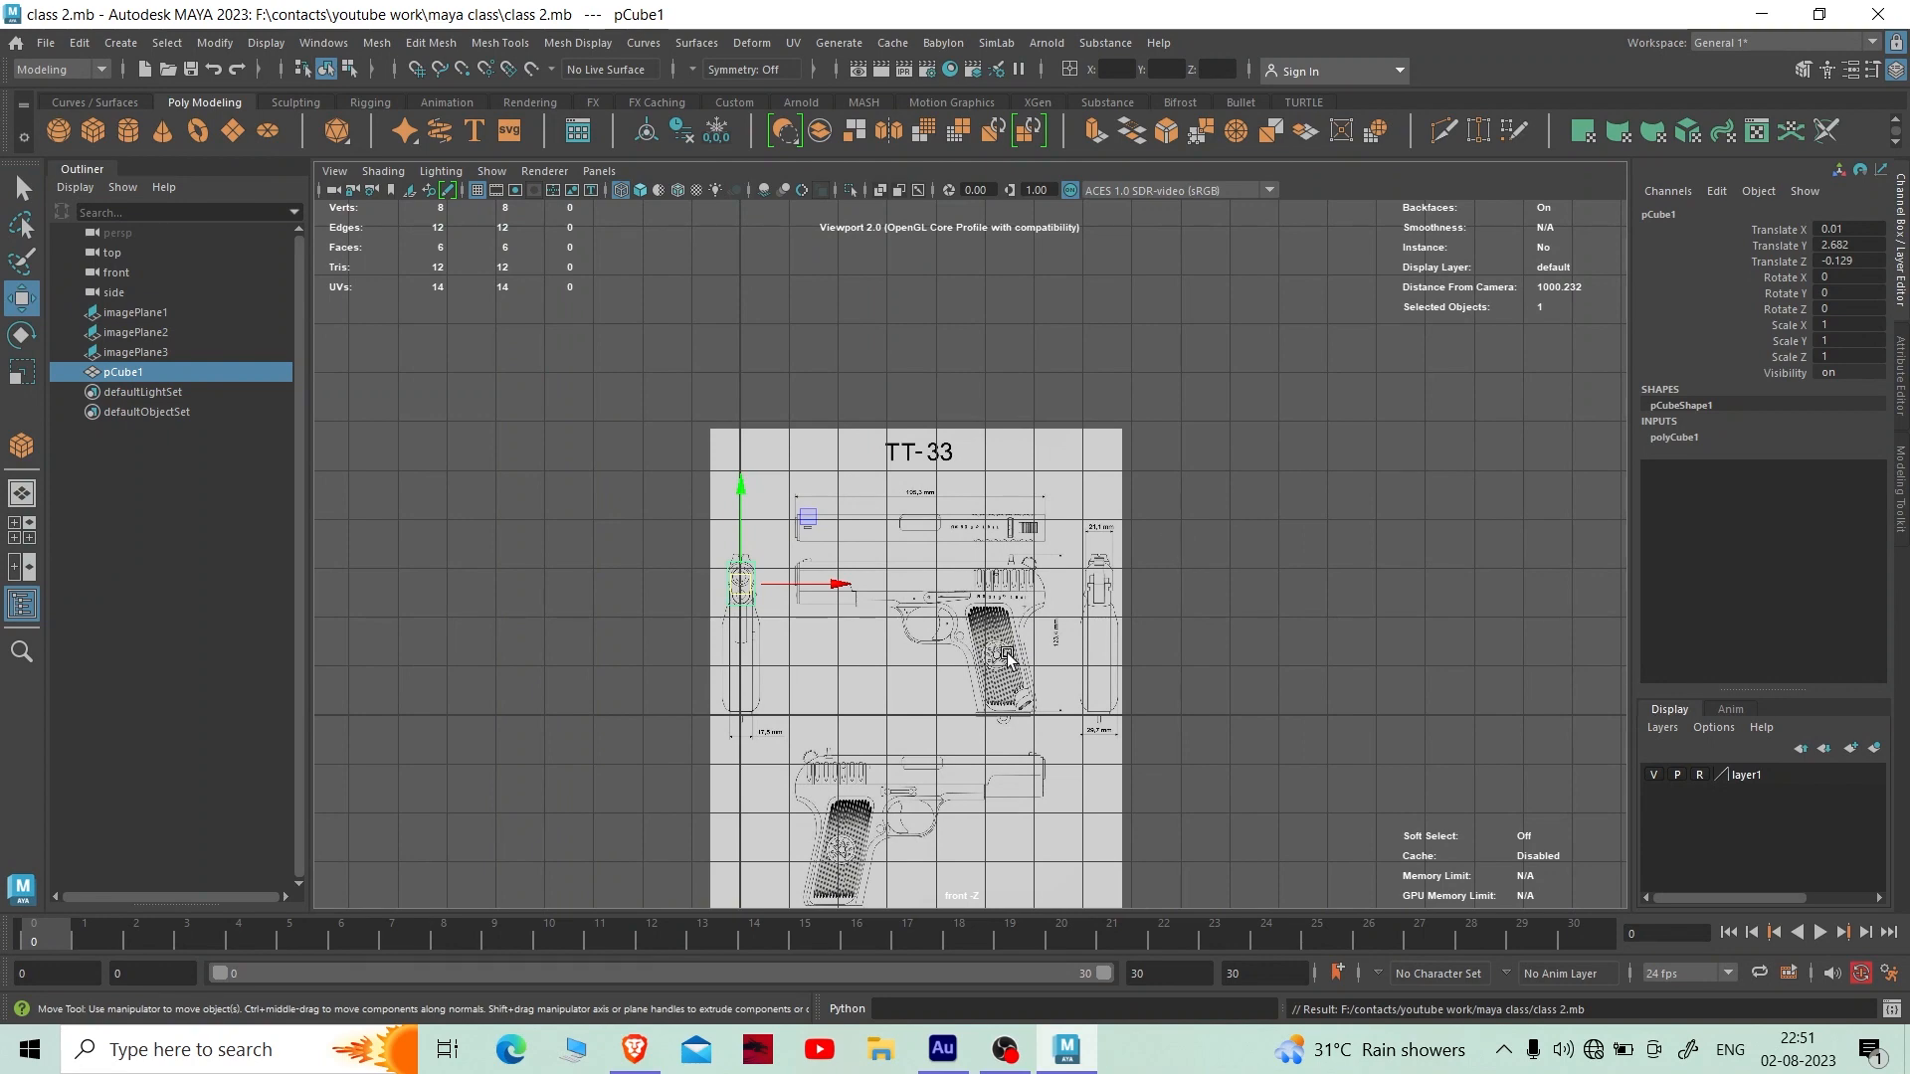
# - Examine how pCube1 fits around the muzzle-end drawing in the front view
pyautogui.scroll(2, 923, 625)
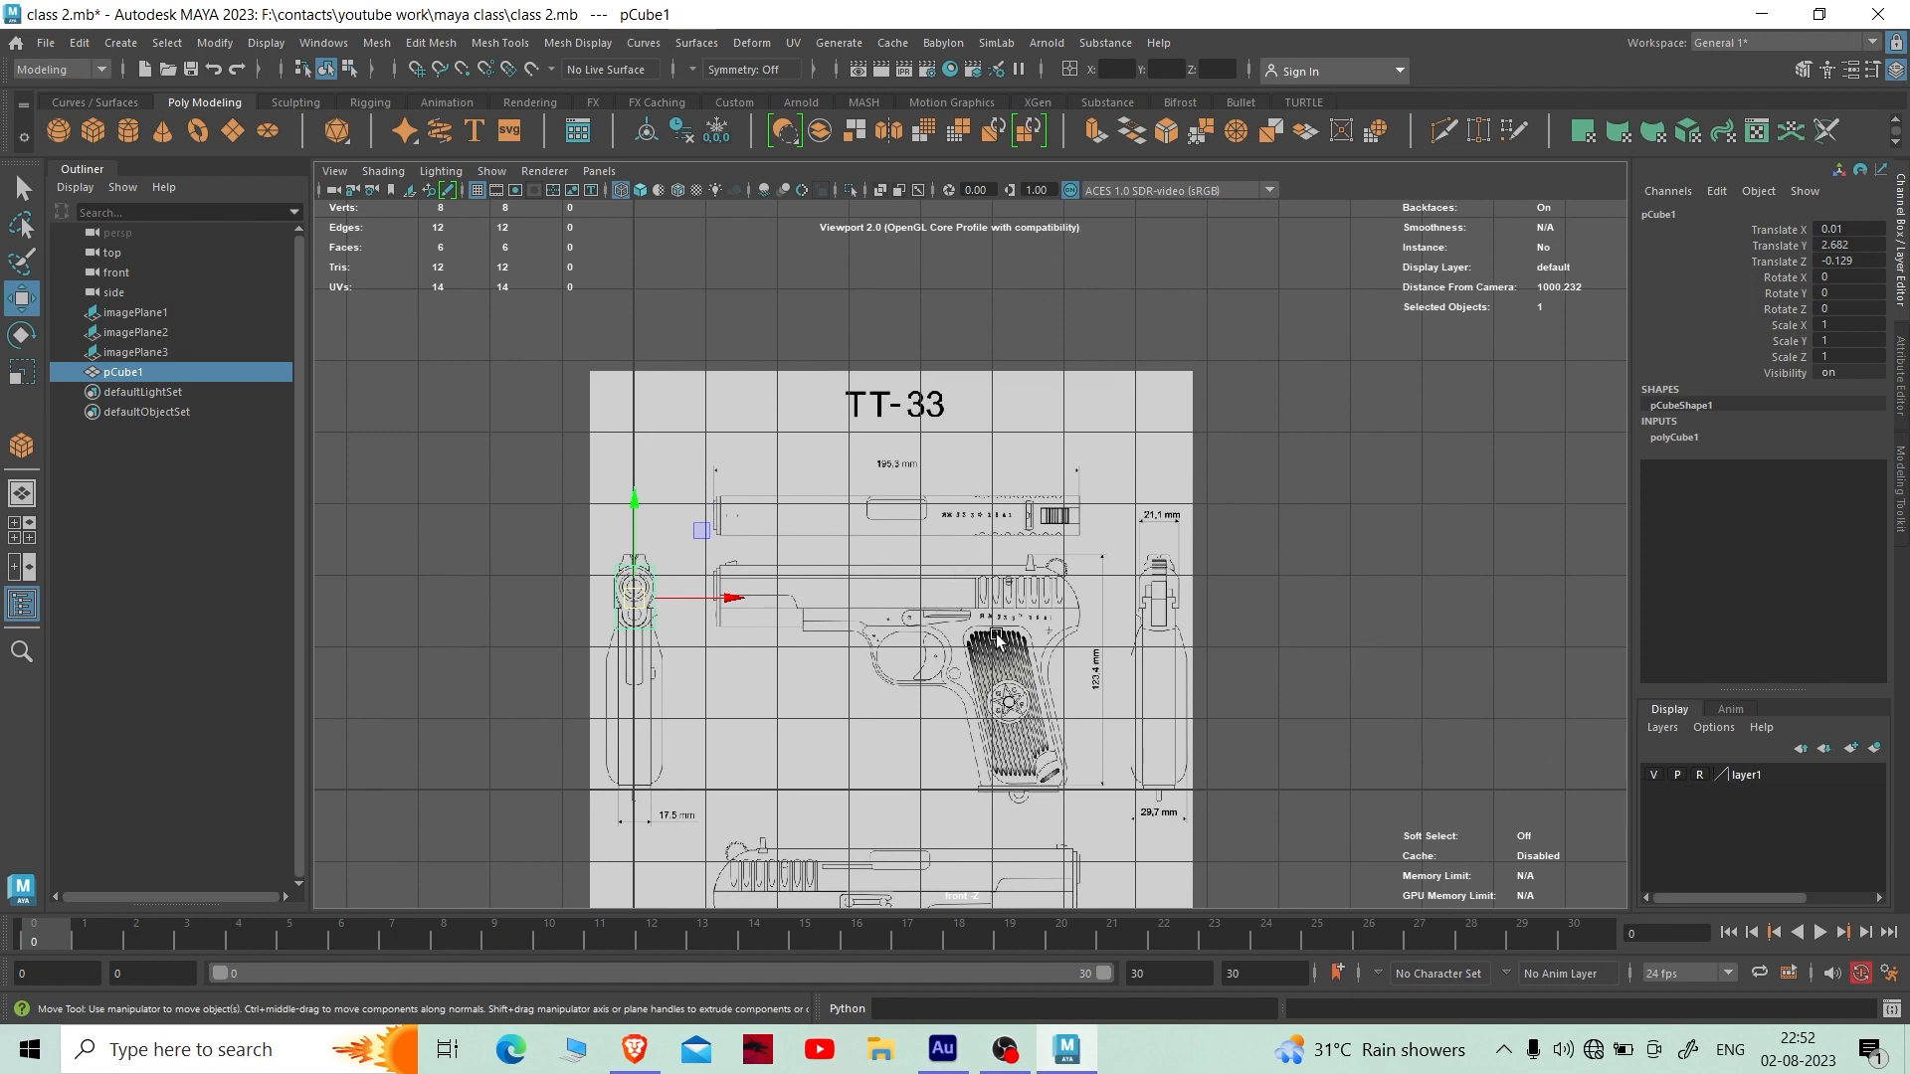
pyautogui.scroll(3, 1007, 538)
pyautogui.keyDown('alt'); pyautogui.moveTo(780, 549); pyautogui.dragTo(1211, 537, button='middle'); pyautogui.keyUp('alt')
pyautogui.scroll(2, 1212, 539)
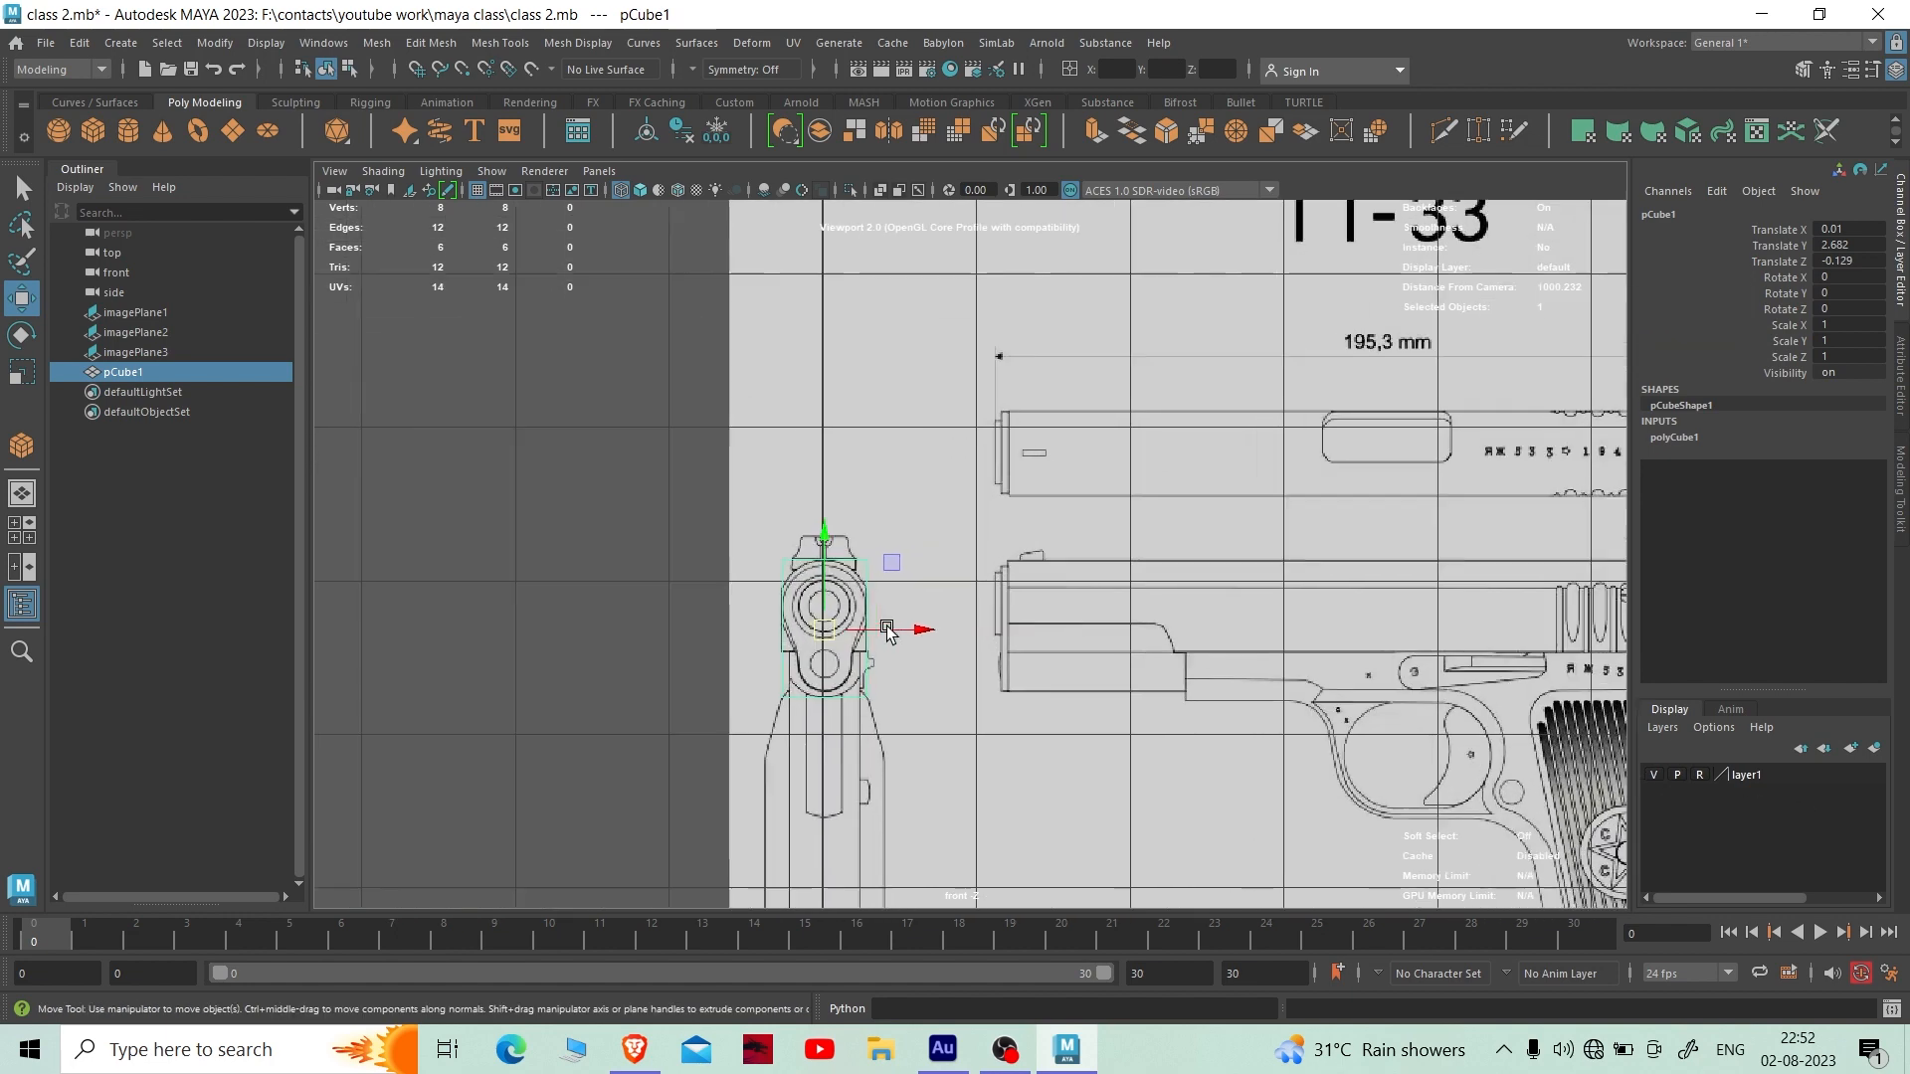
pyautogui.scroll(-5, 1024, 502)
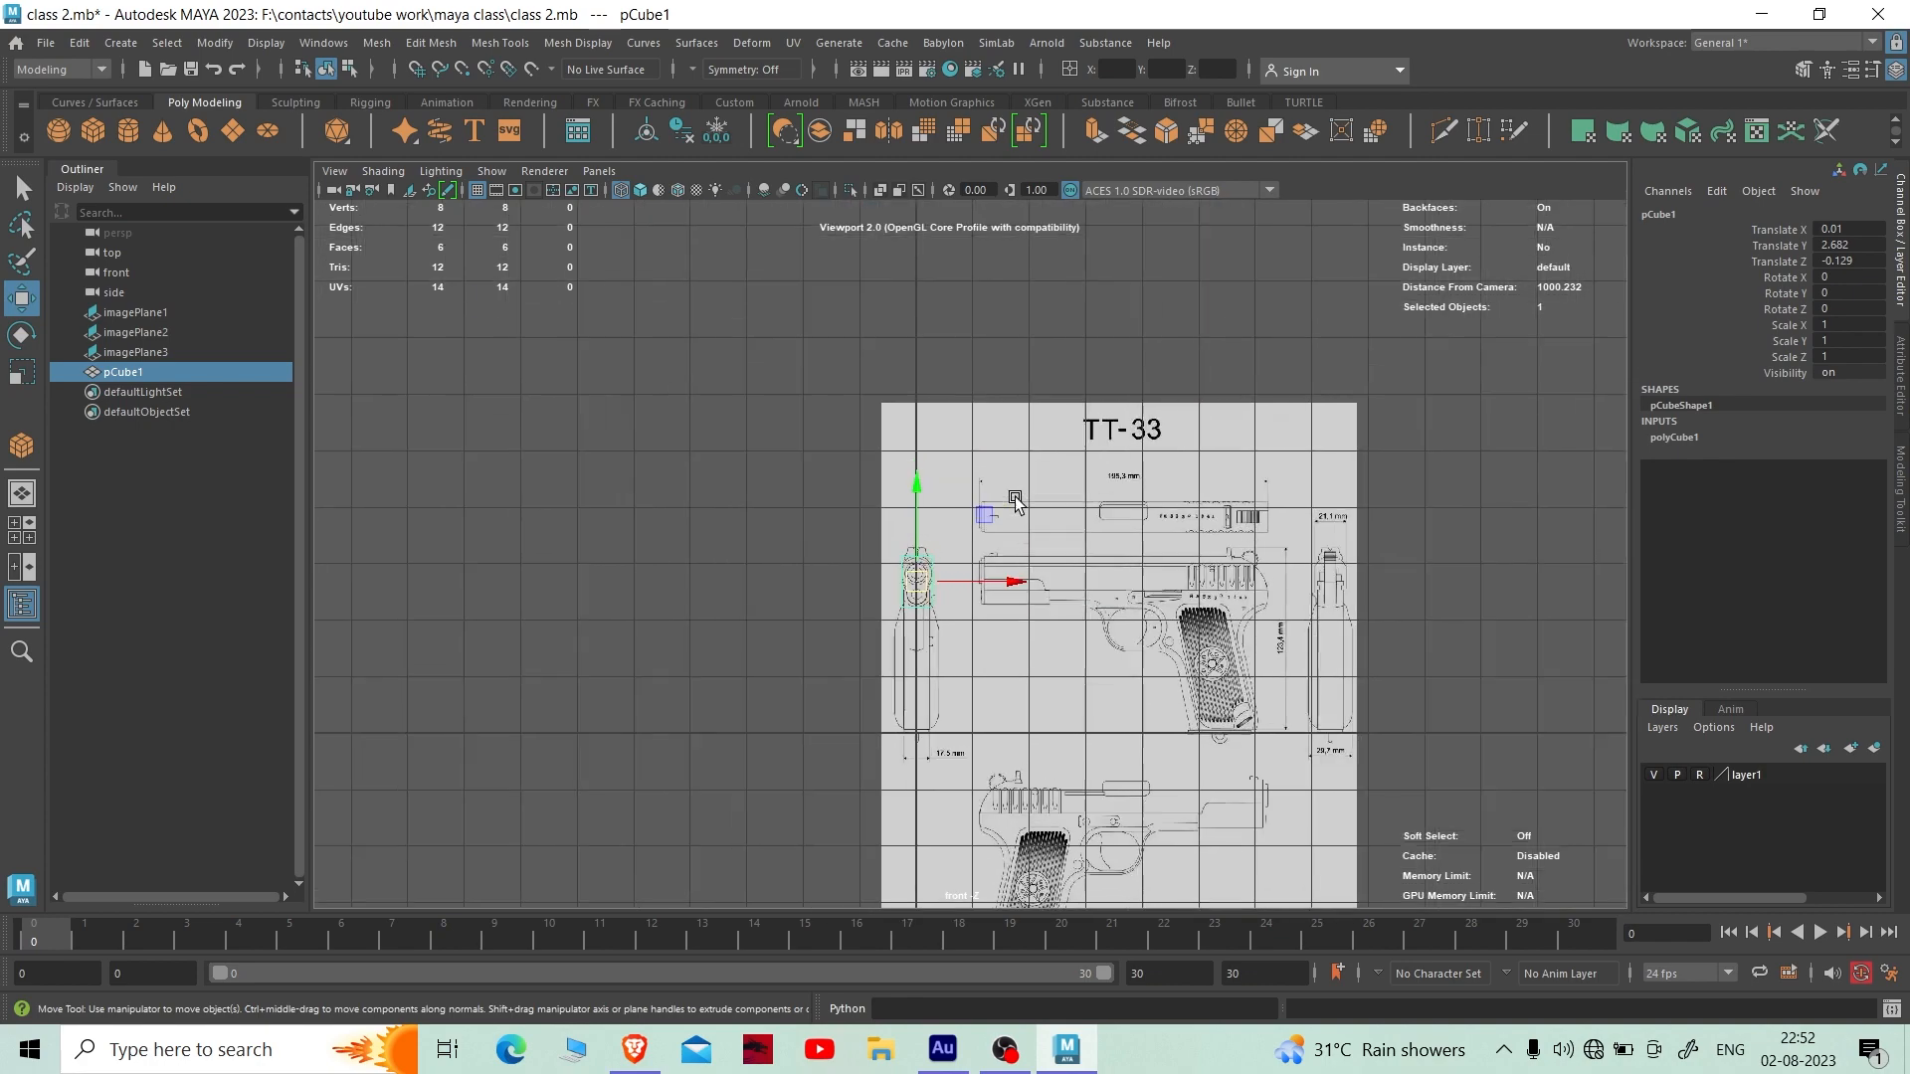
pyautogui.scroll(5, 1035, 507)
pyautogui.press('space')
pyautogui.press('space')
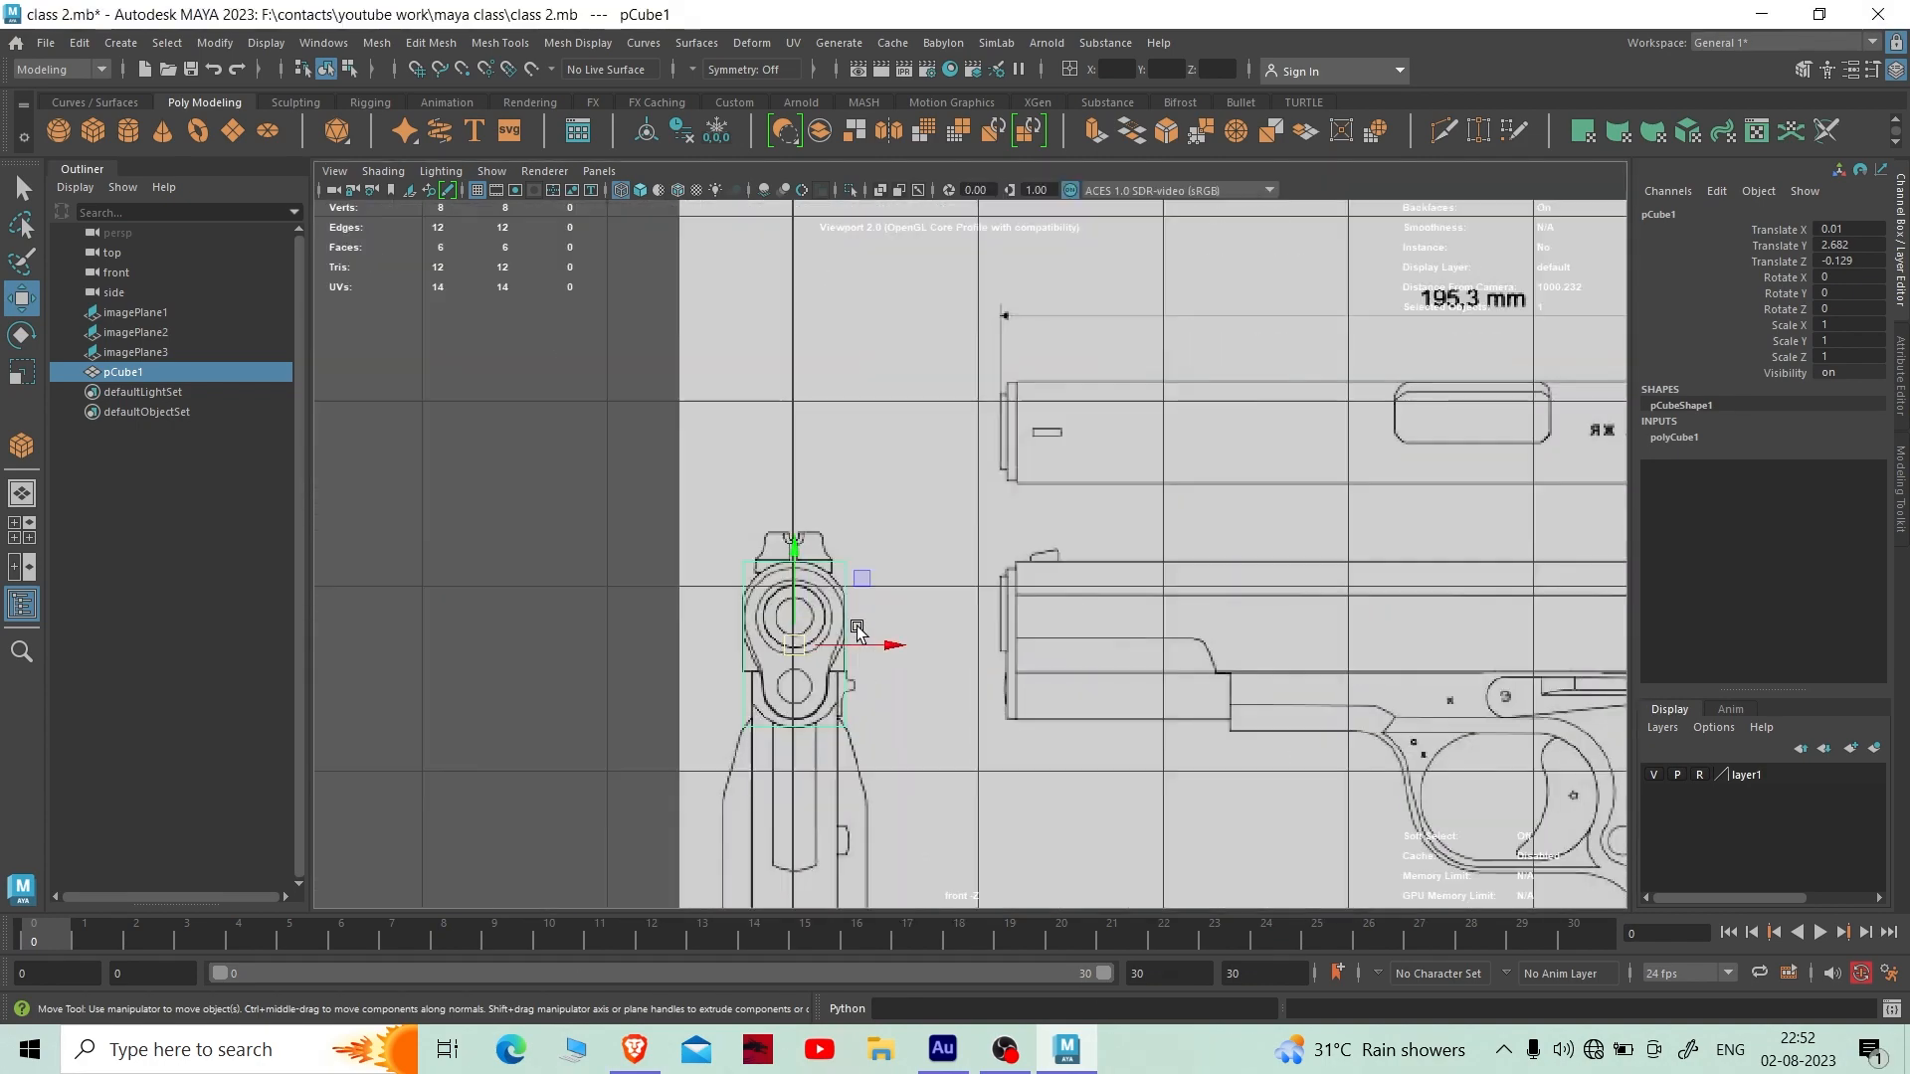
# - Compare pCube1's outline with the slide drawings in the side and top views
pyautogui.press('space')
pyautogui.press('space')
pyautogui.scroll(6, 1131, 697)
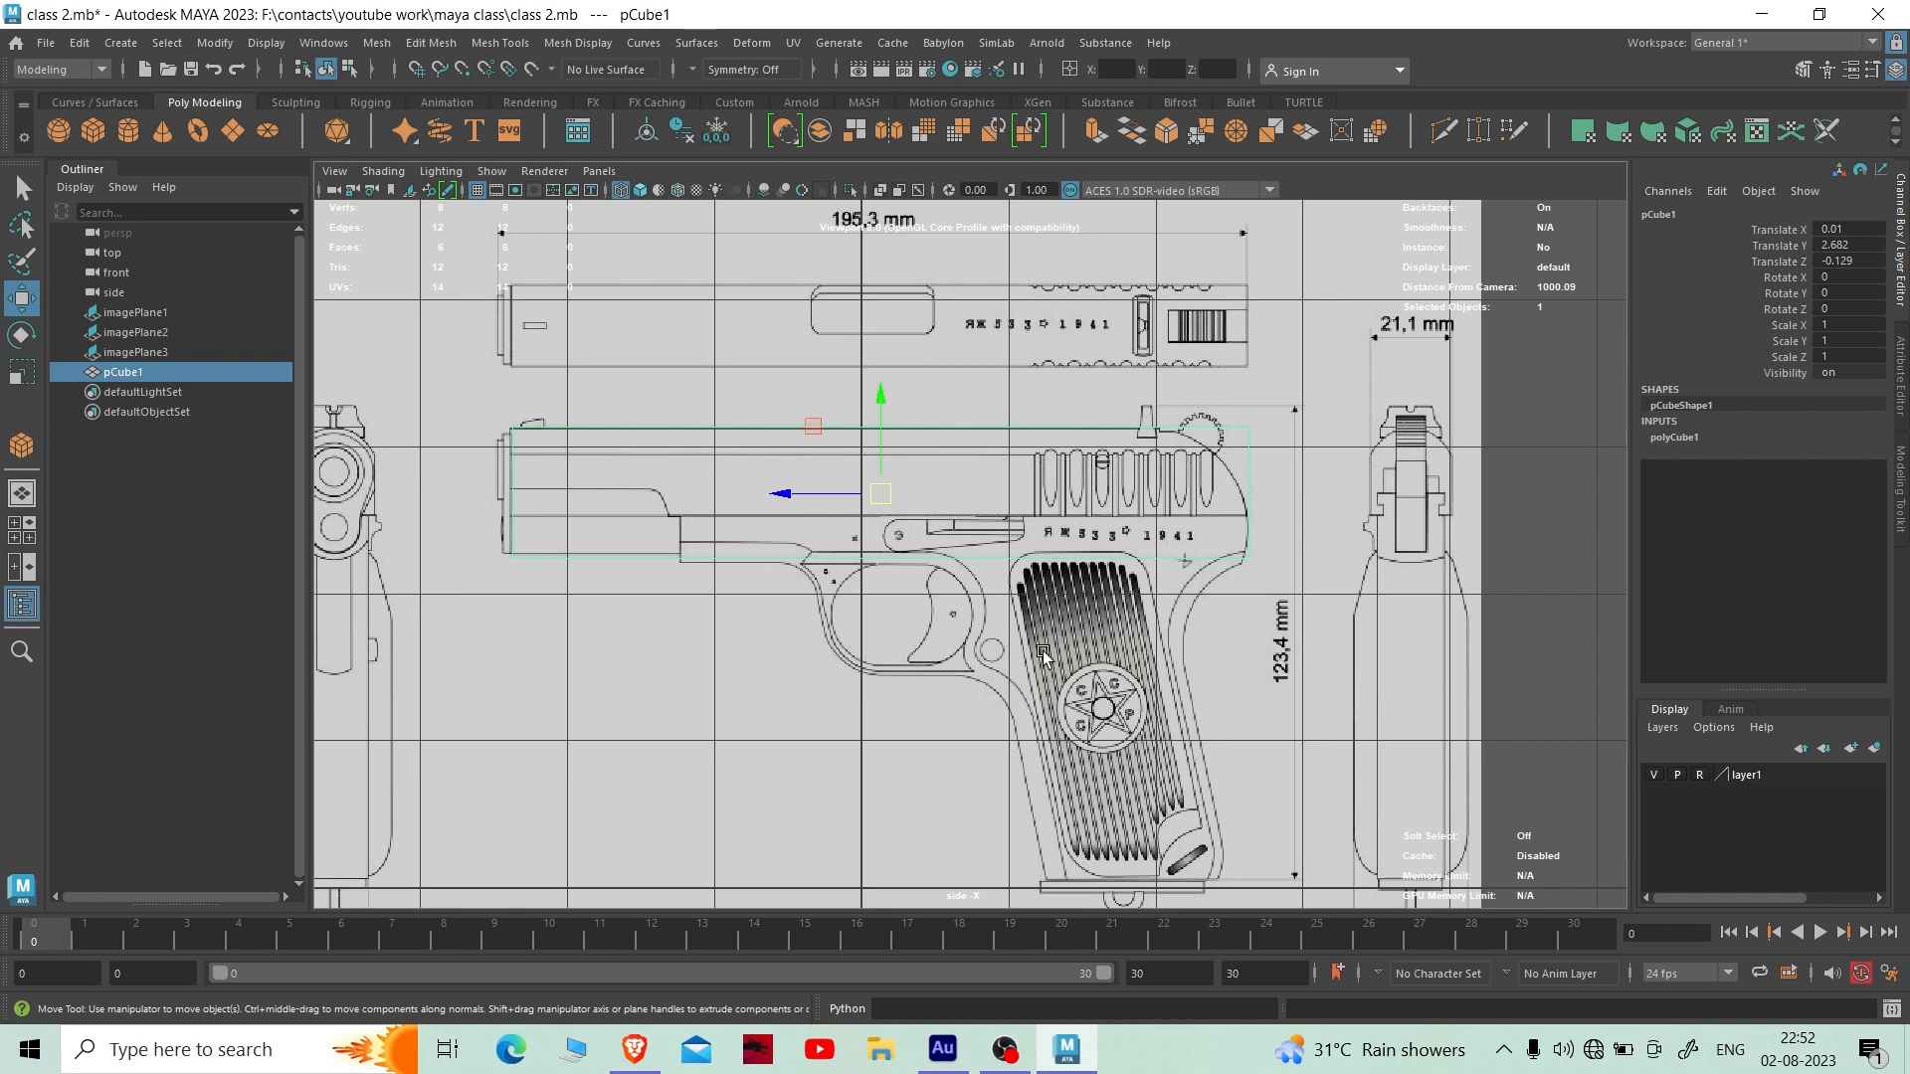
pyautogui.press('space')
pyautogui.press('space')
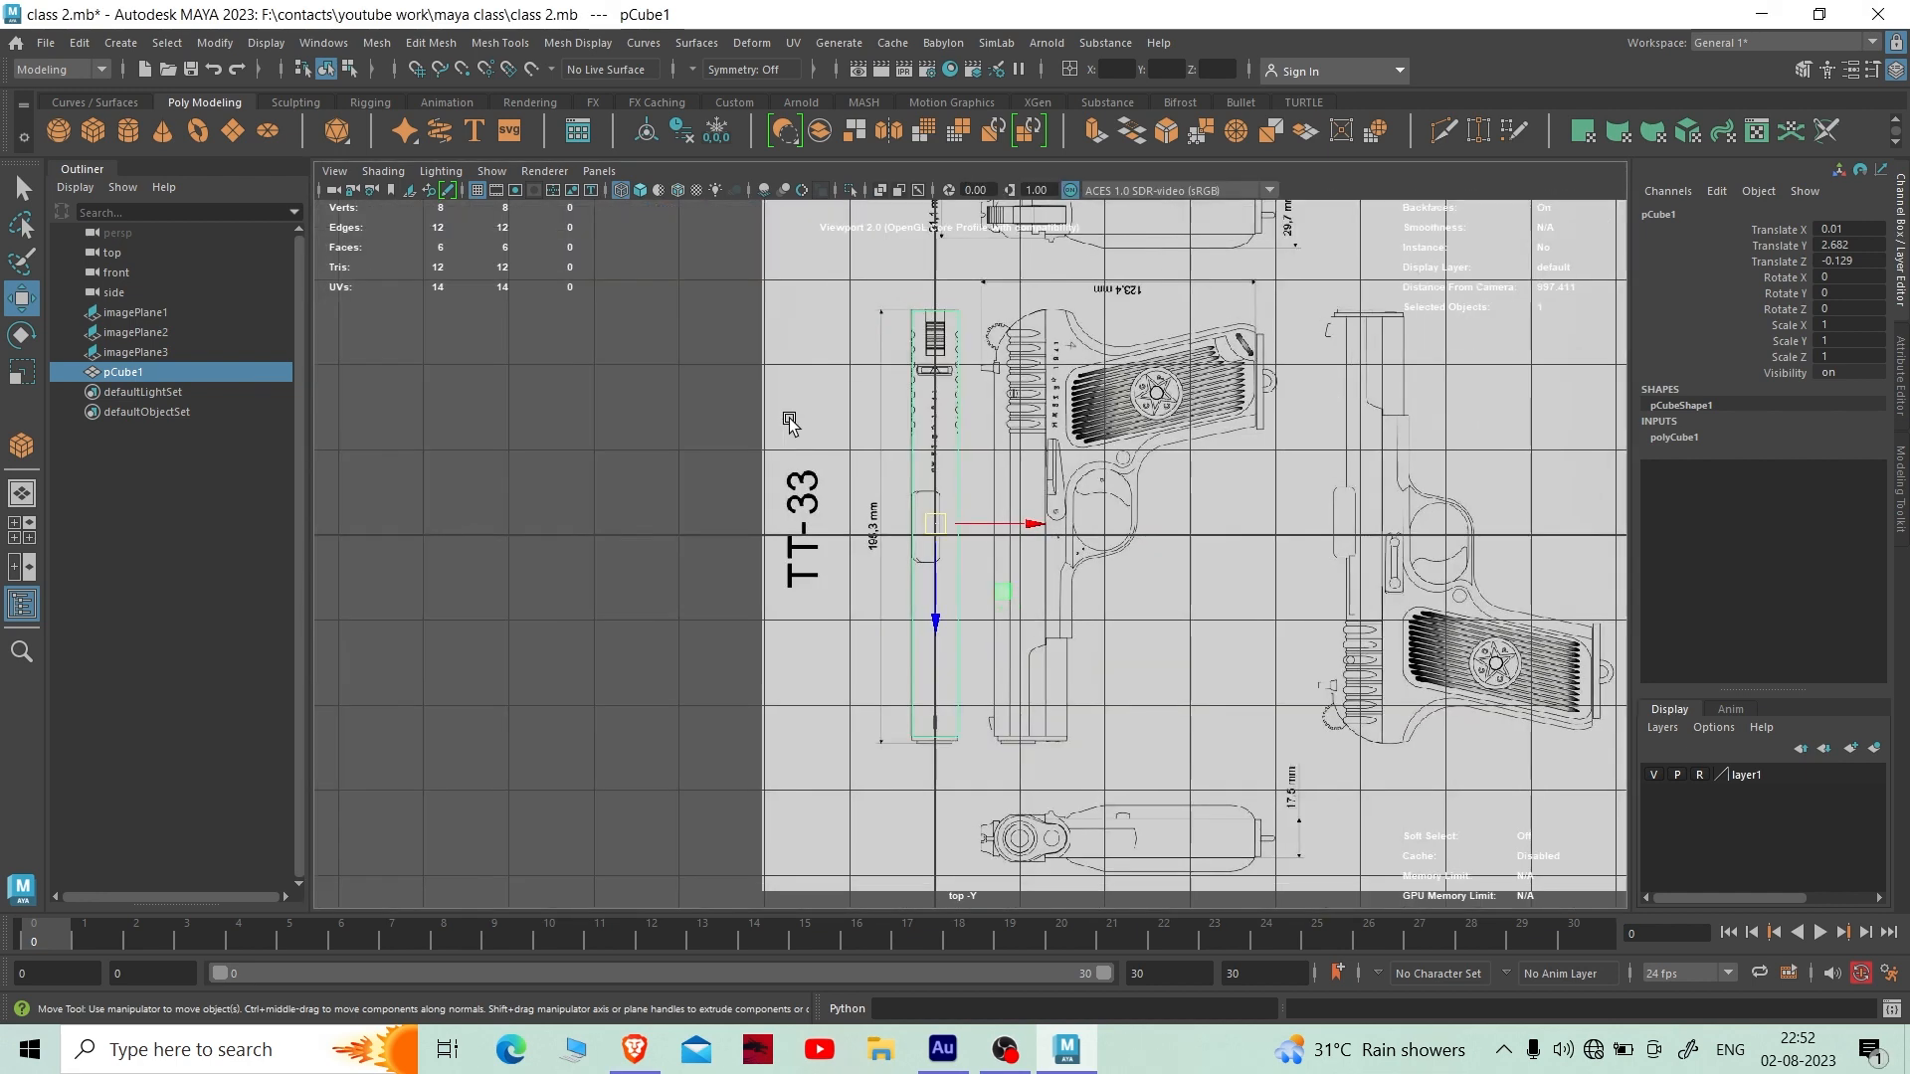
pyautogui.scroll(5, 1146, 522)
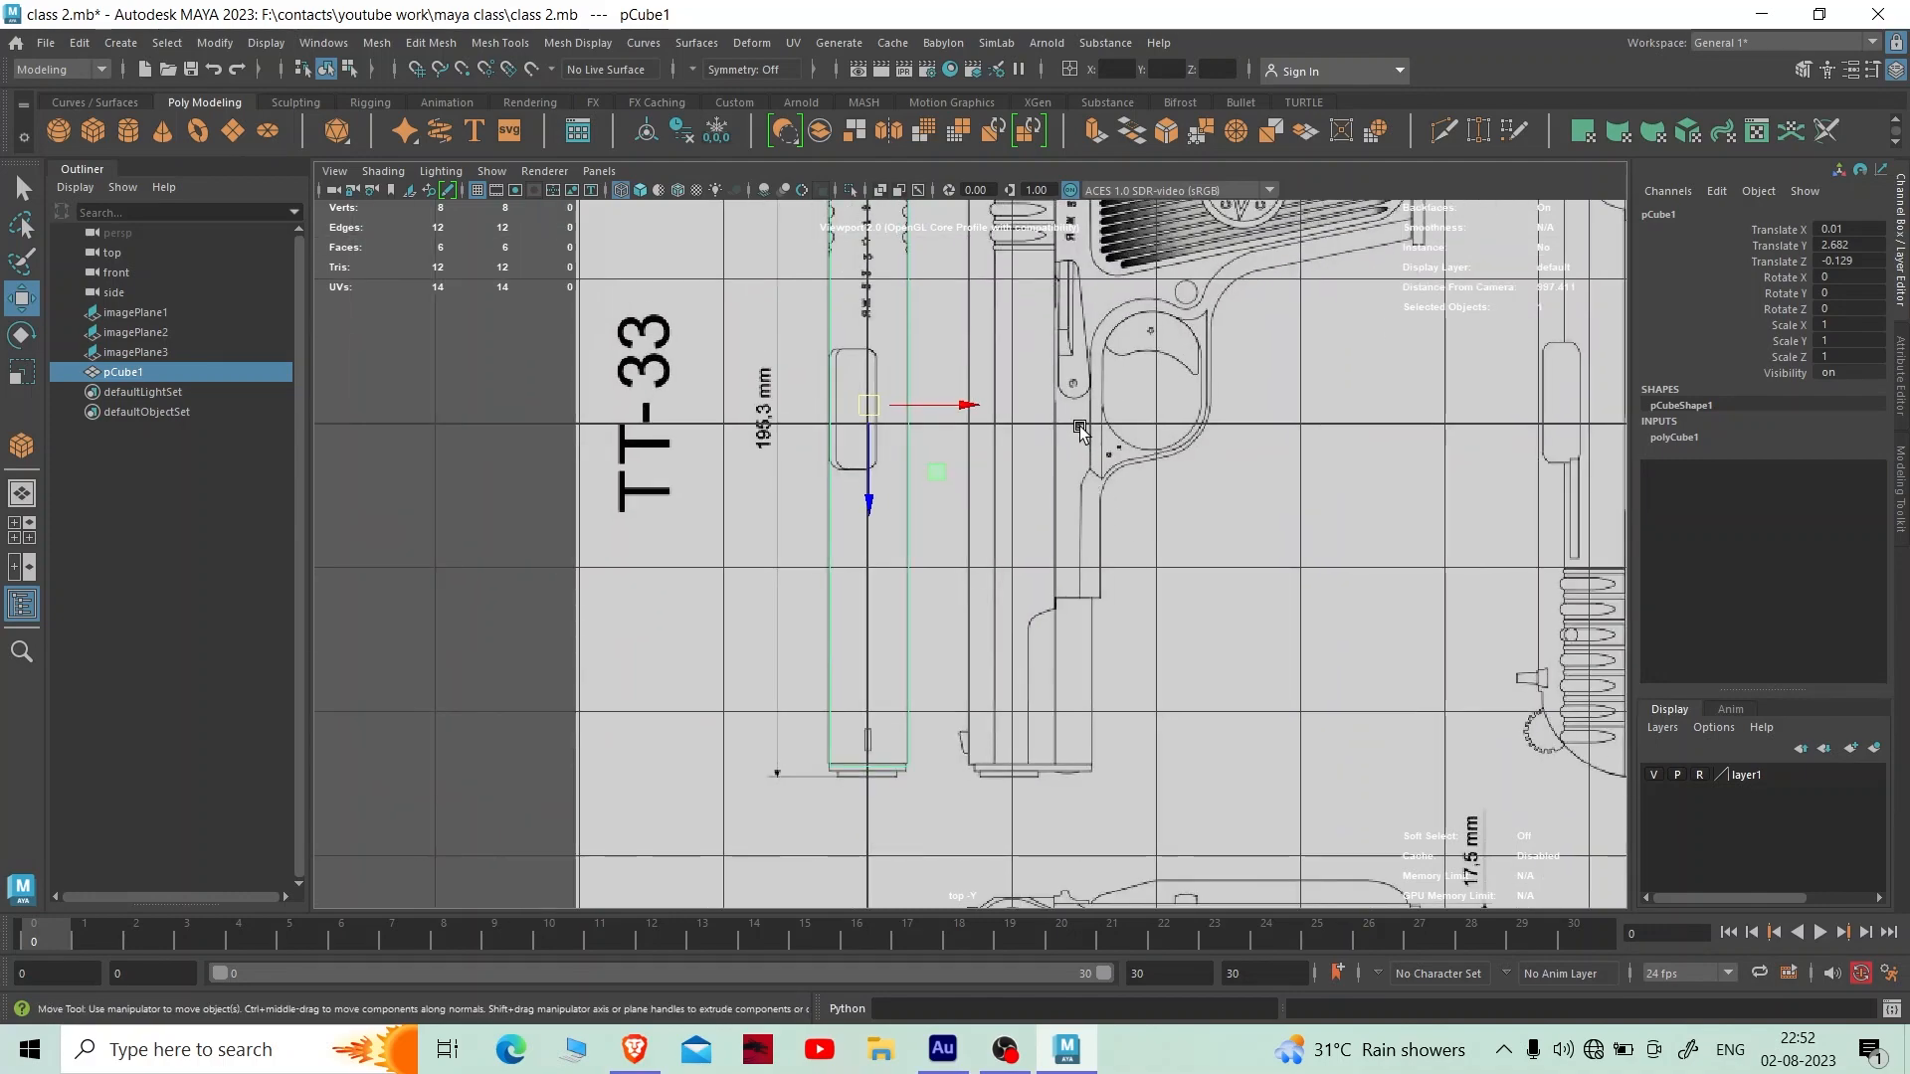
pyautogui.scroll(-3, 1110, 487)
pyautogui.scroll(2, 1110, 488)
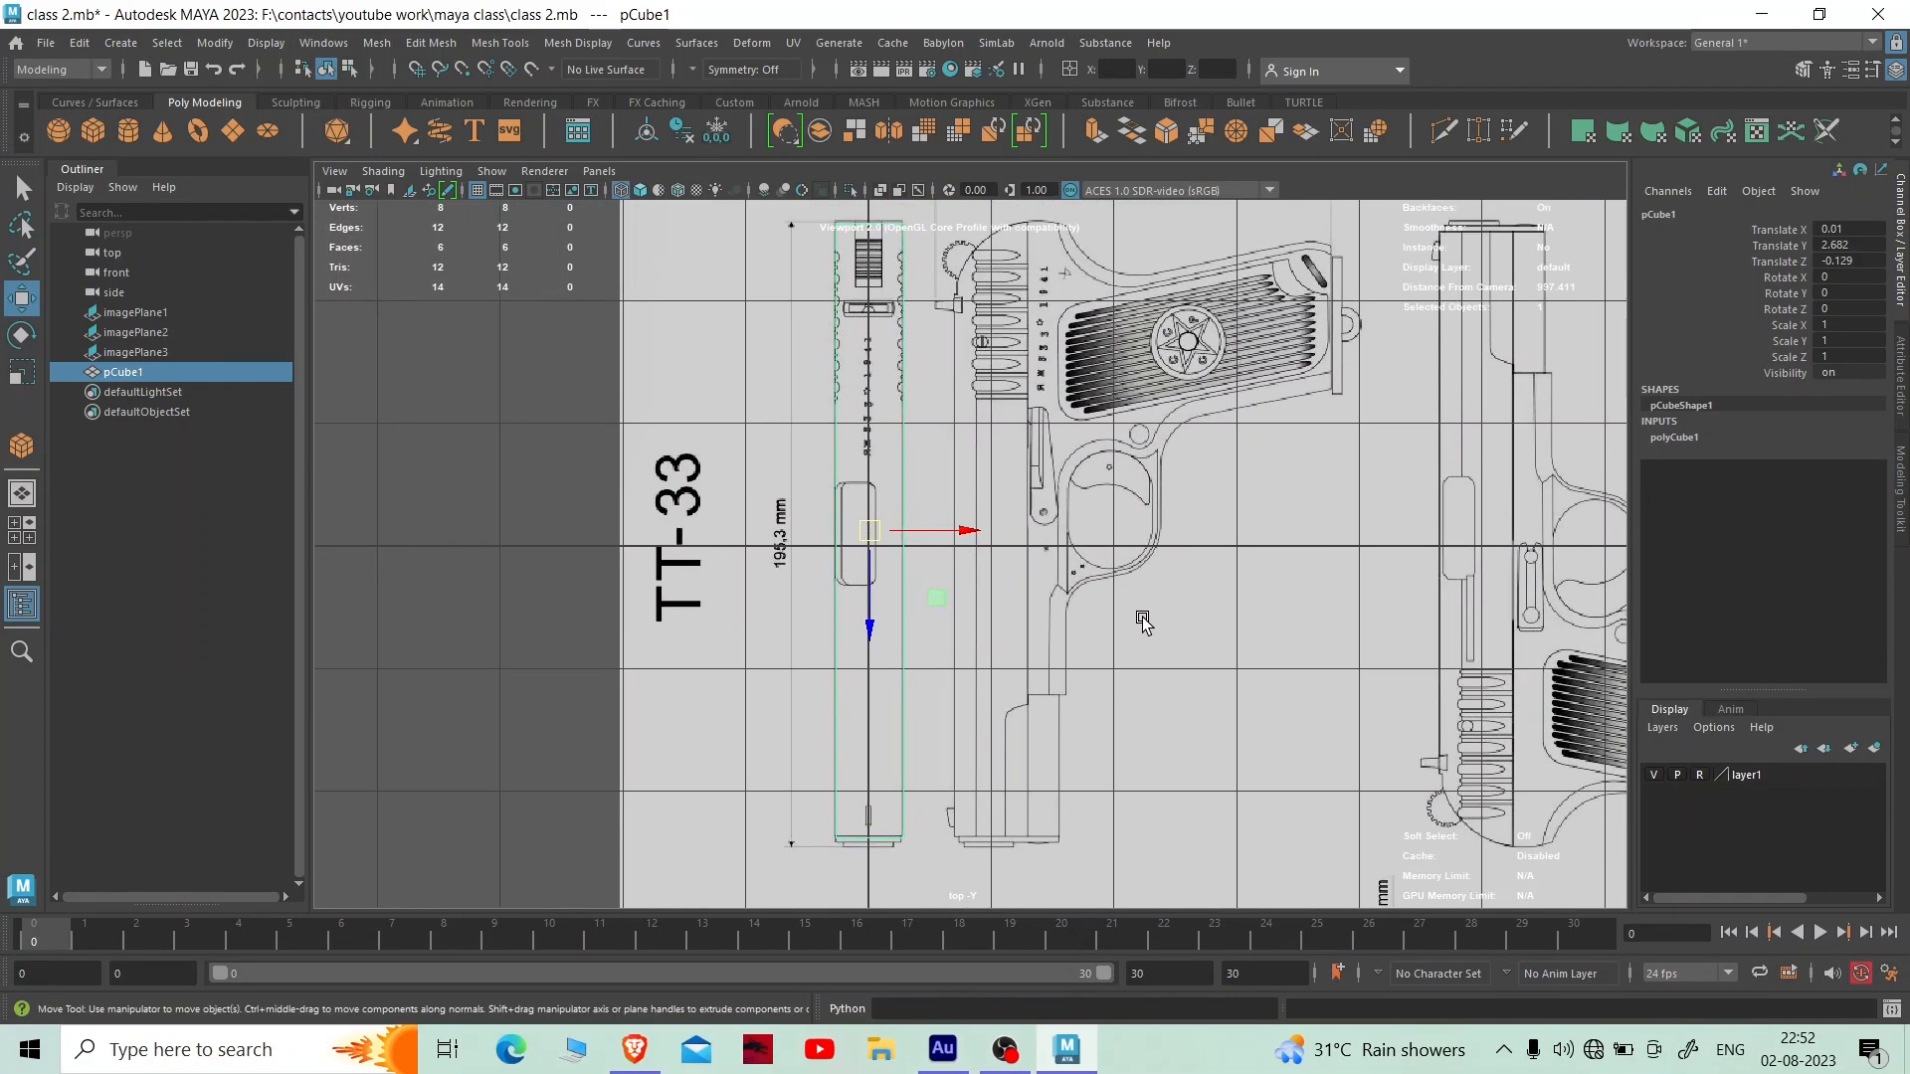
# - Examine the slide's rear details in the side view and inspect pCube1 from an angle in the perspective view
pyautogui.press('space')
pyautogui.press('space')
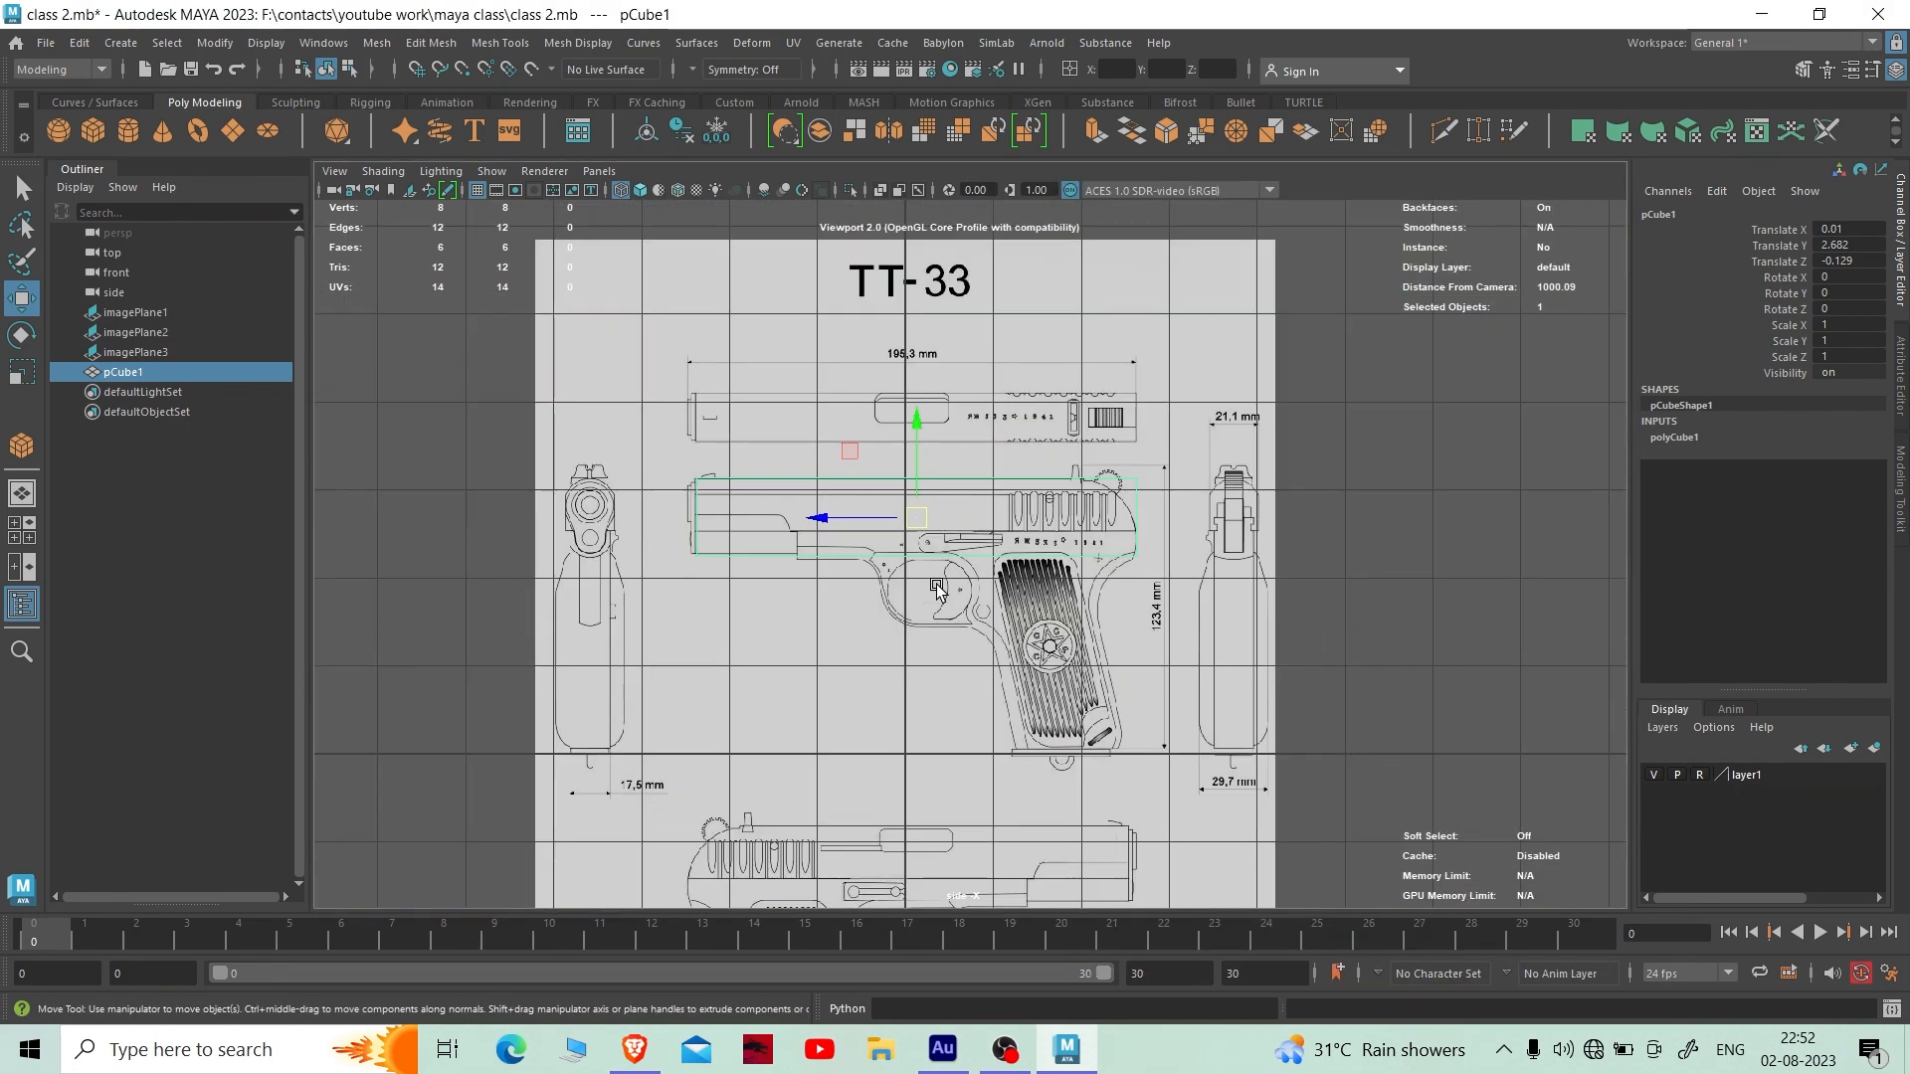
pyautogui.scroll(5, 1039, 585)
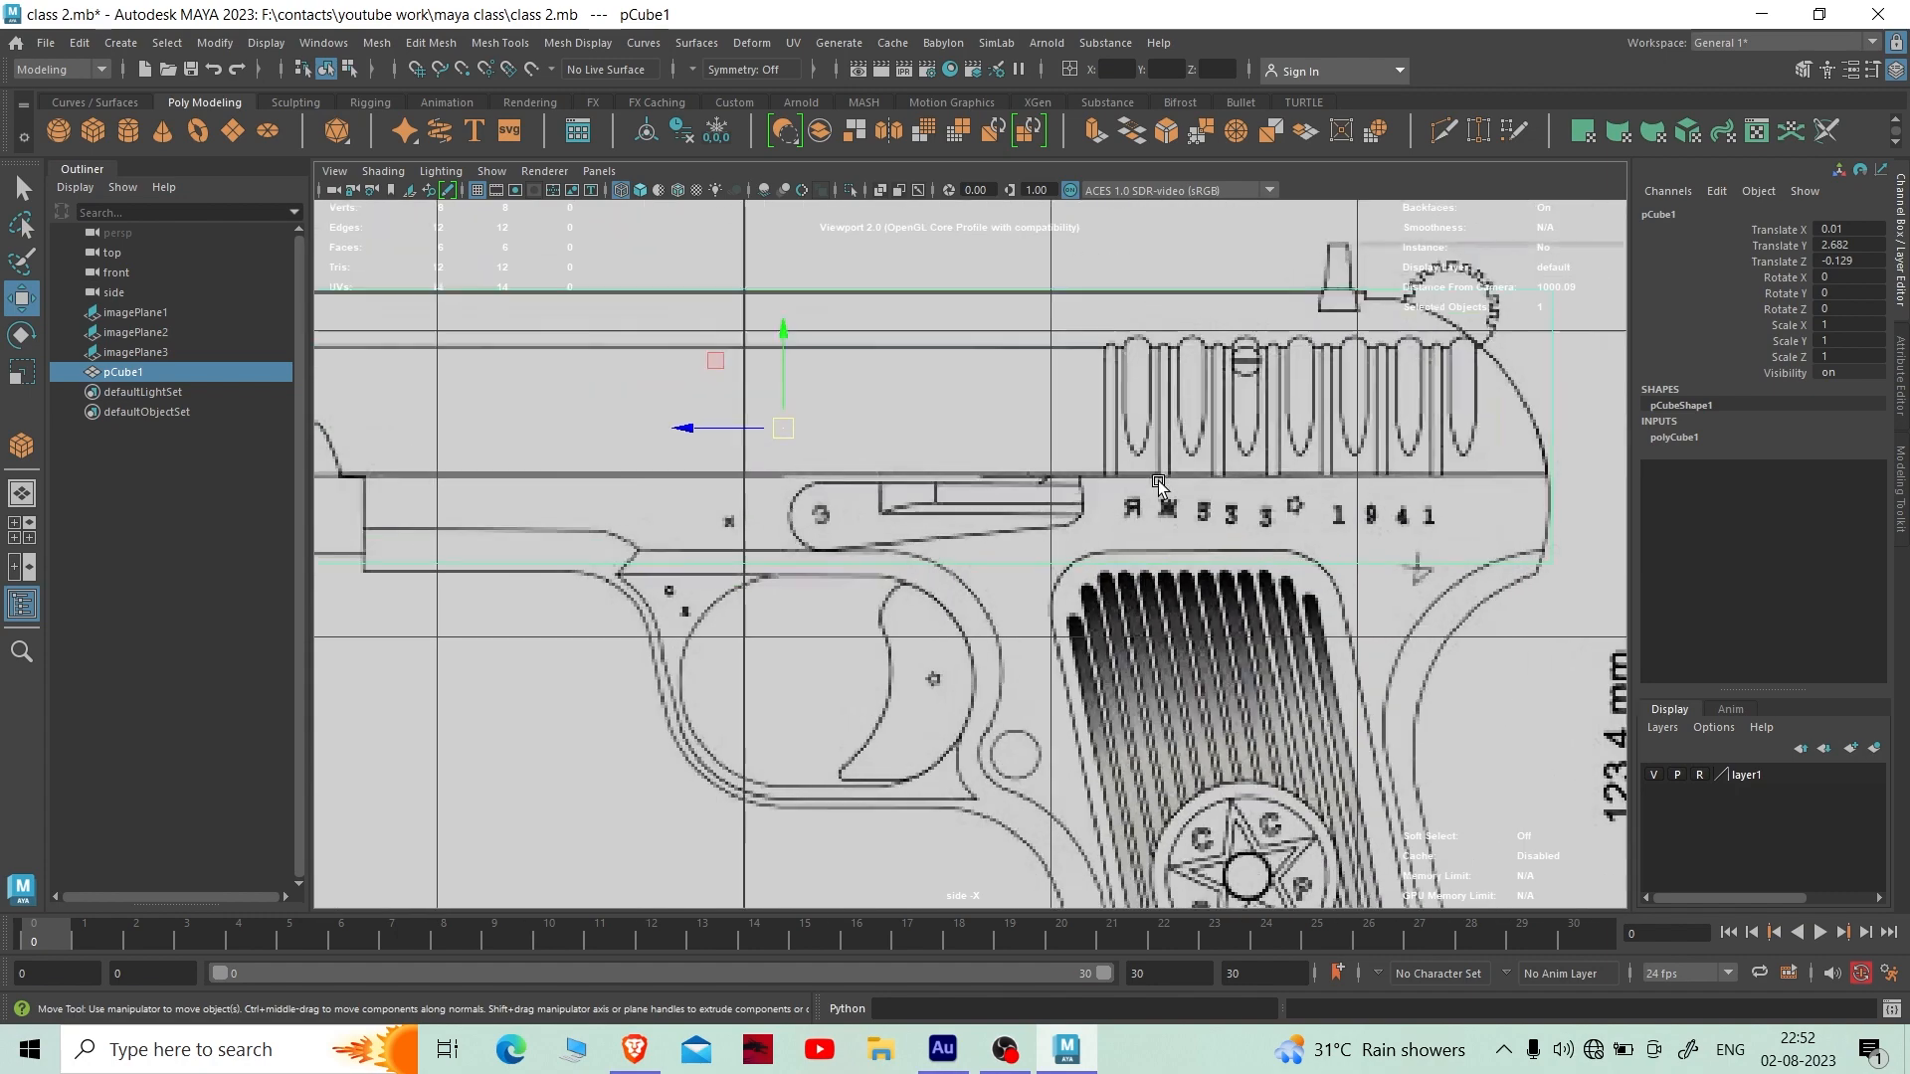
pyautogui.scroll(-3, 1161, 485)
pyautogui.scroll(-5, 1161, 485)
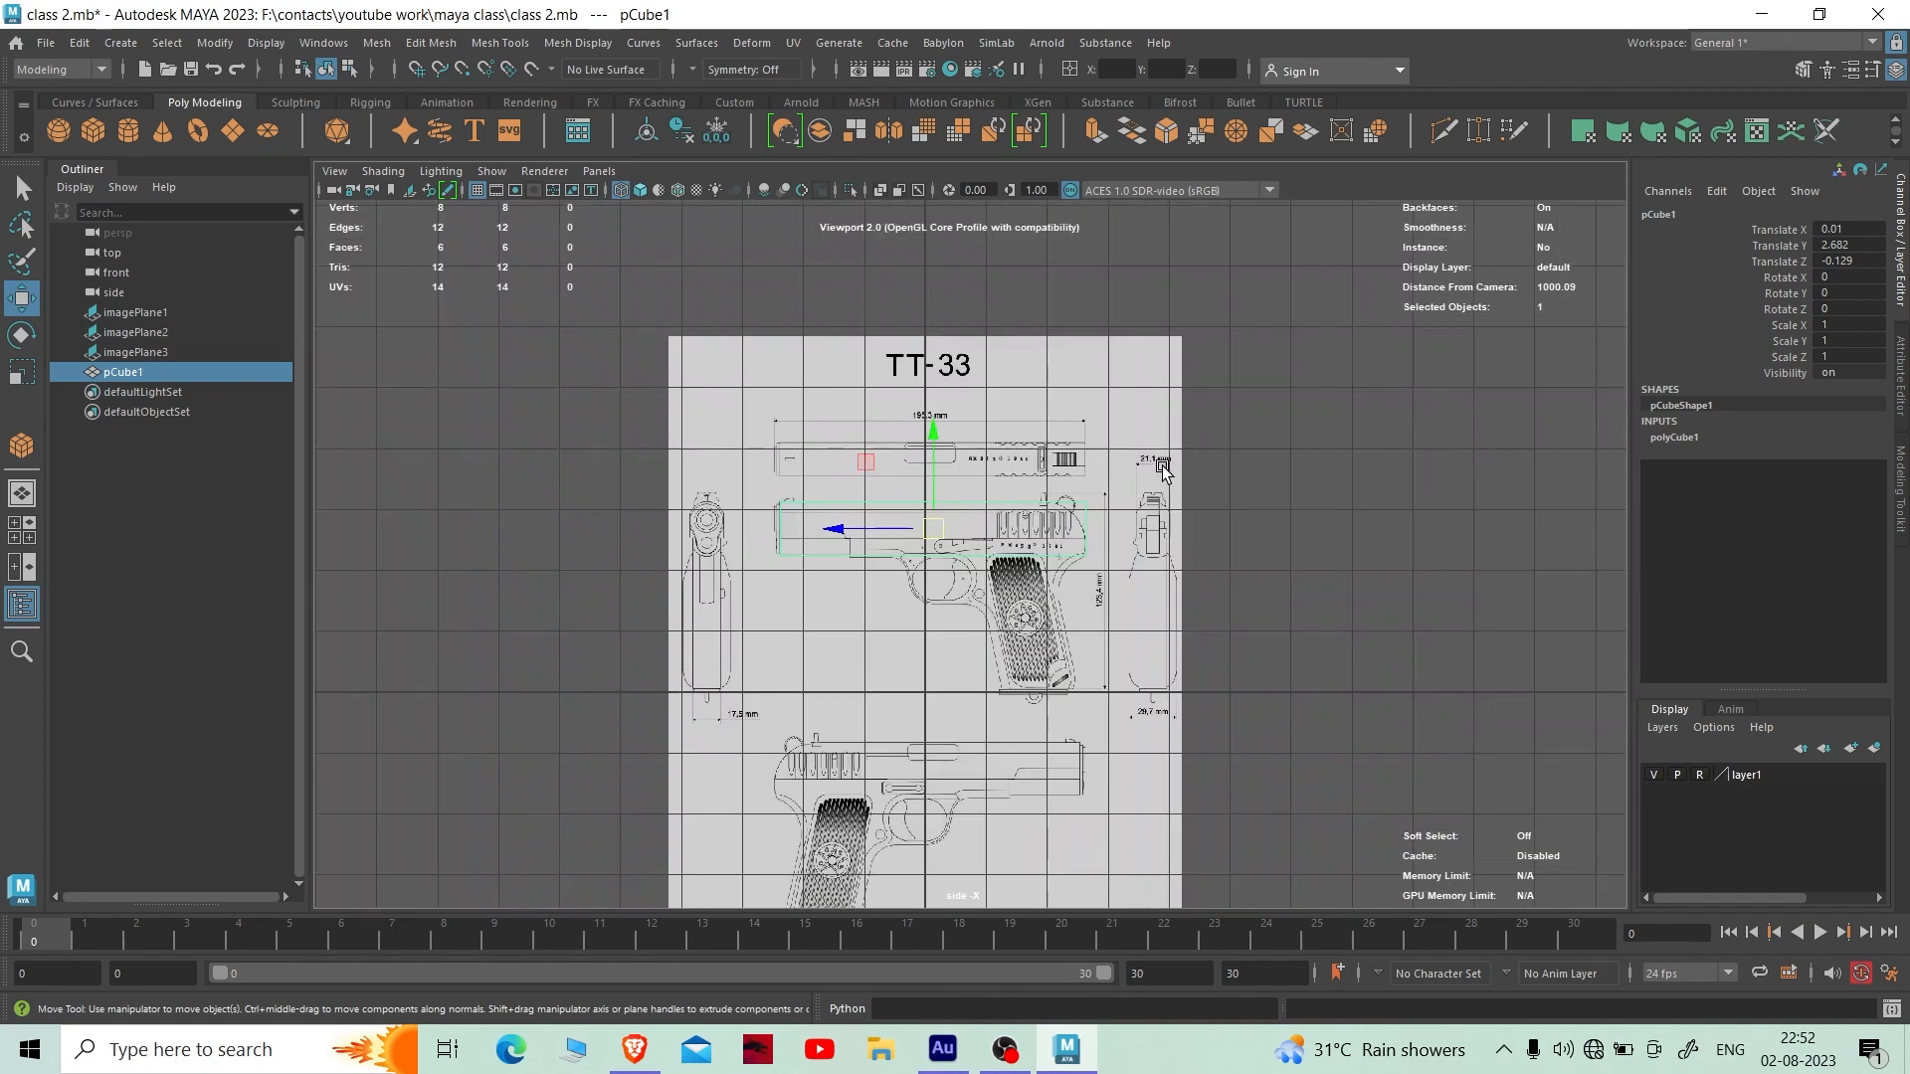
pyautogui.scroll(2, 1161, 468)
pyautogui.press('space')
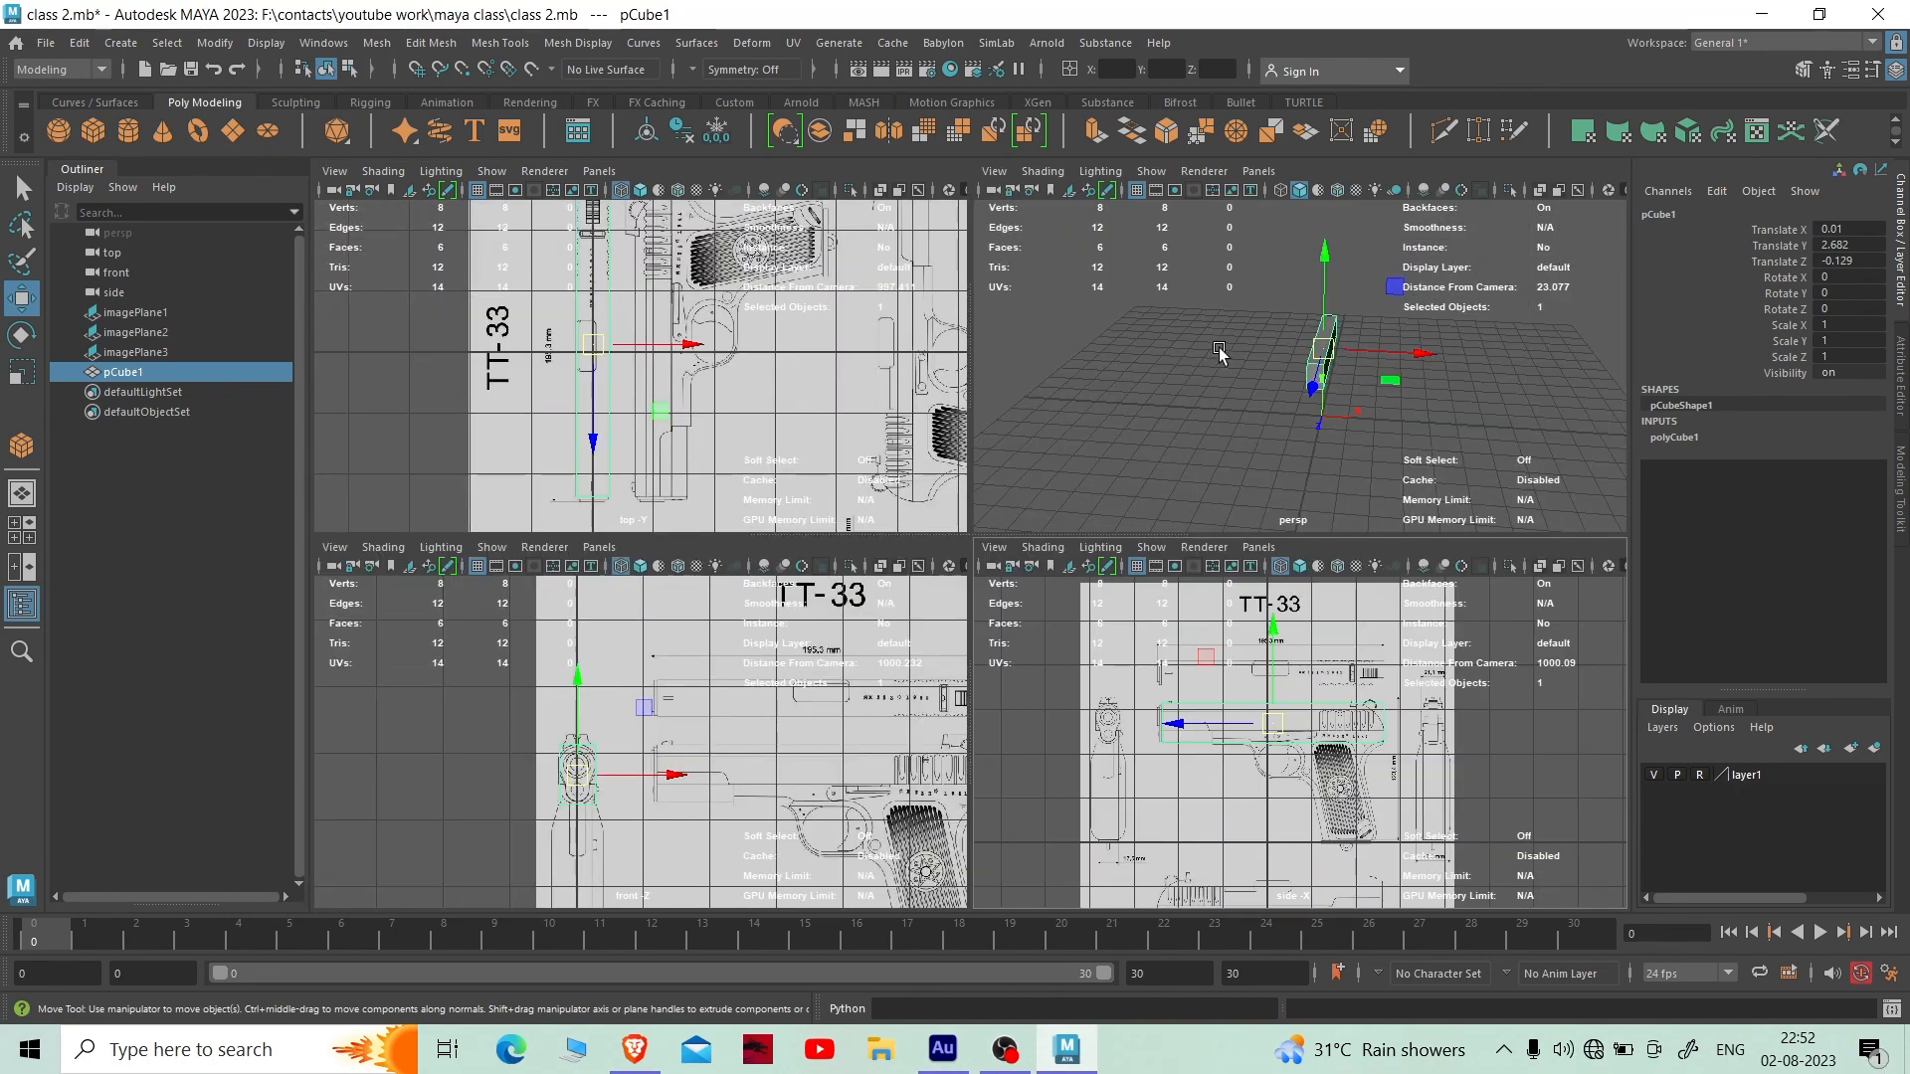
pyautogui.press('space')
pyautogui.scroll(4, 1215, 447)
pyautogui.keyDown('alt'); pyautogui.moveTo(1232, 509); pyautogui.dragTo(1184, 517); pyautogui.keyUp('alt')
# - Examine the TT-33 title and the overall slide length dimension on the blueprint in the front view
pyautogui.press('space')
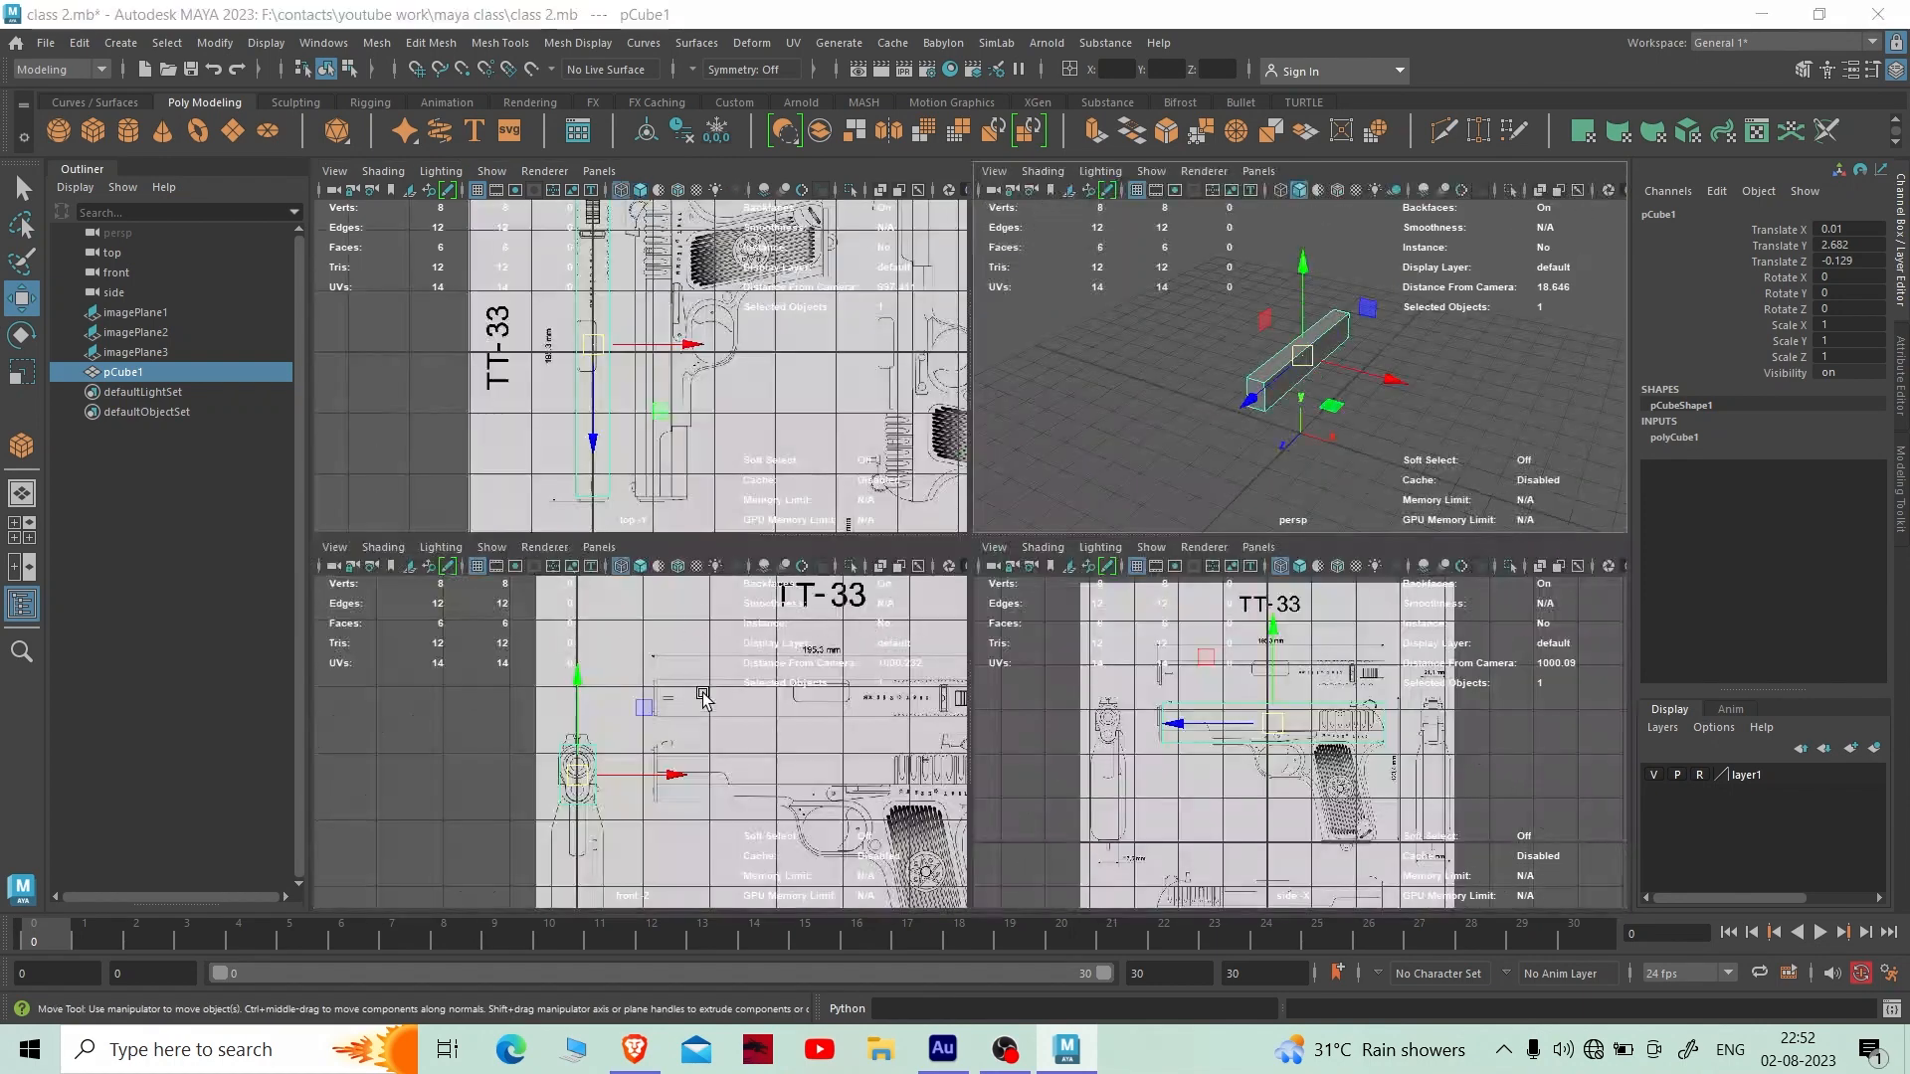
pyautogui.press('space')
pyautogui.scroll(5, 1074, 537)
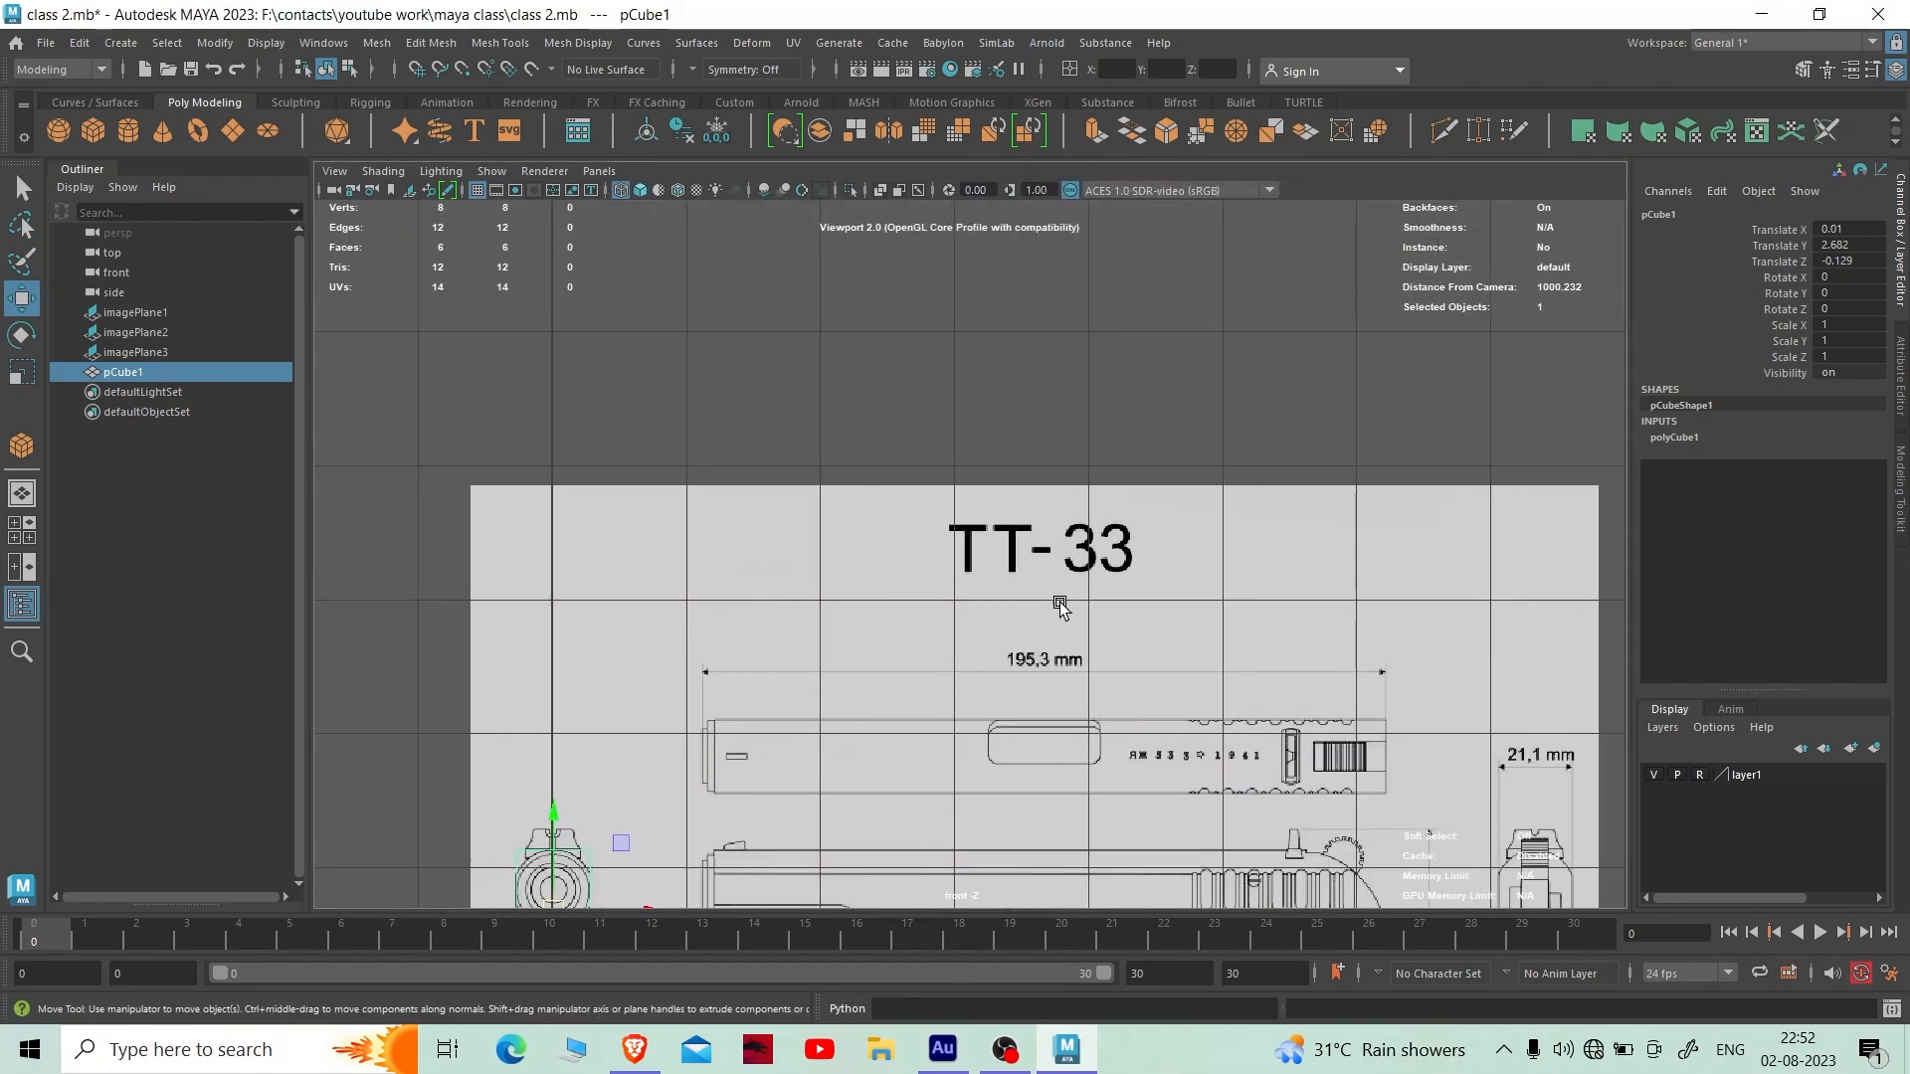
pyautogui.keyDown('alt'); pyautogui.moveTo(1195, 527); pyautogui.dragTo(1143, 589, button='middle'); pyautogui.keyUp('alt')
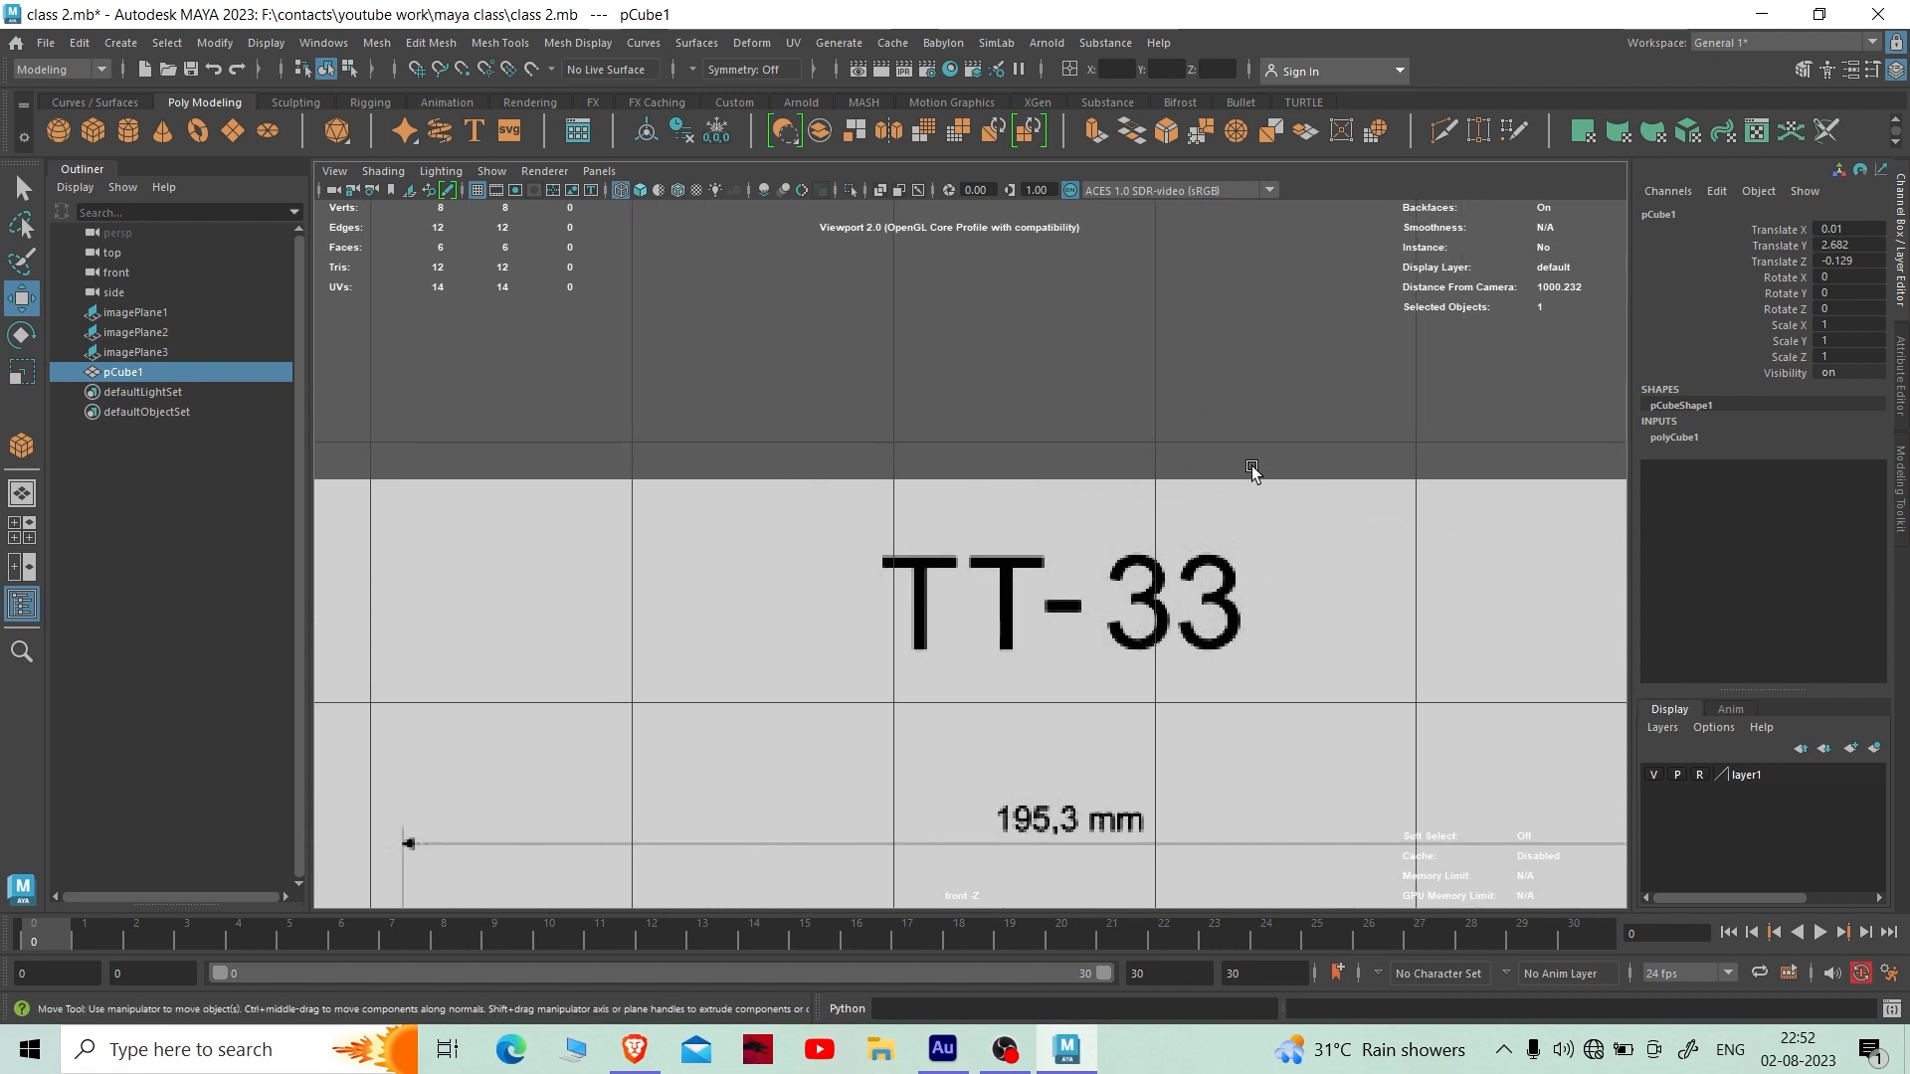
pyautogui.scroll(-5, 1213, 492)
pyautogui.scroll(7, 1180, 511)
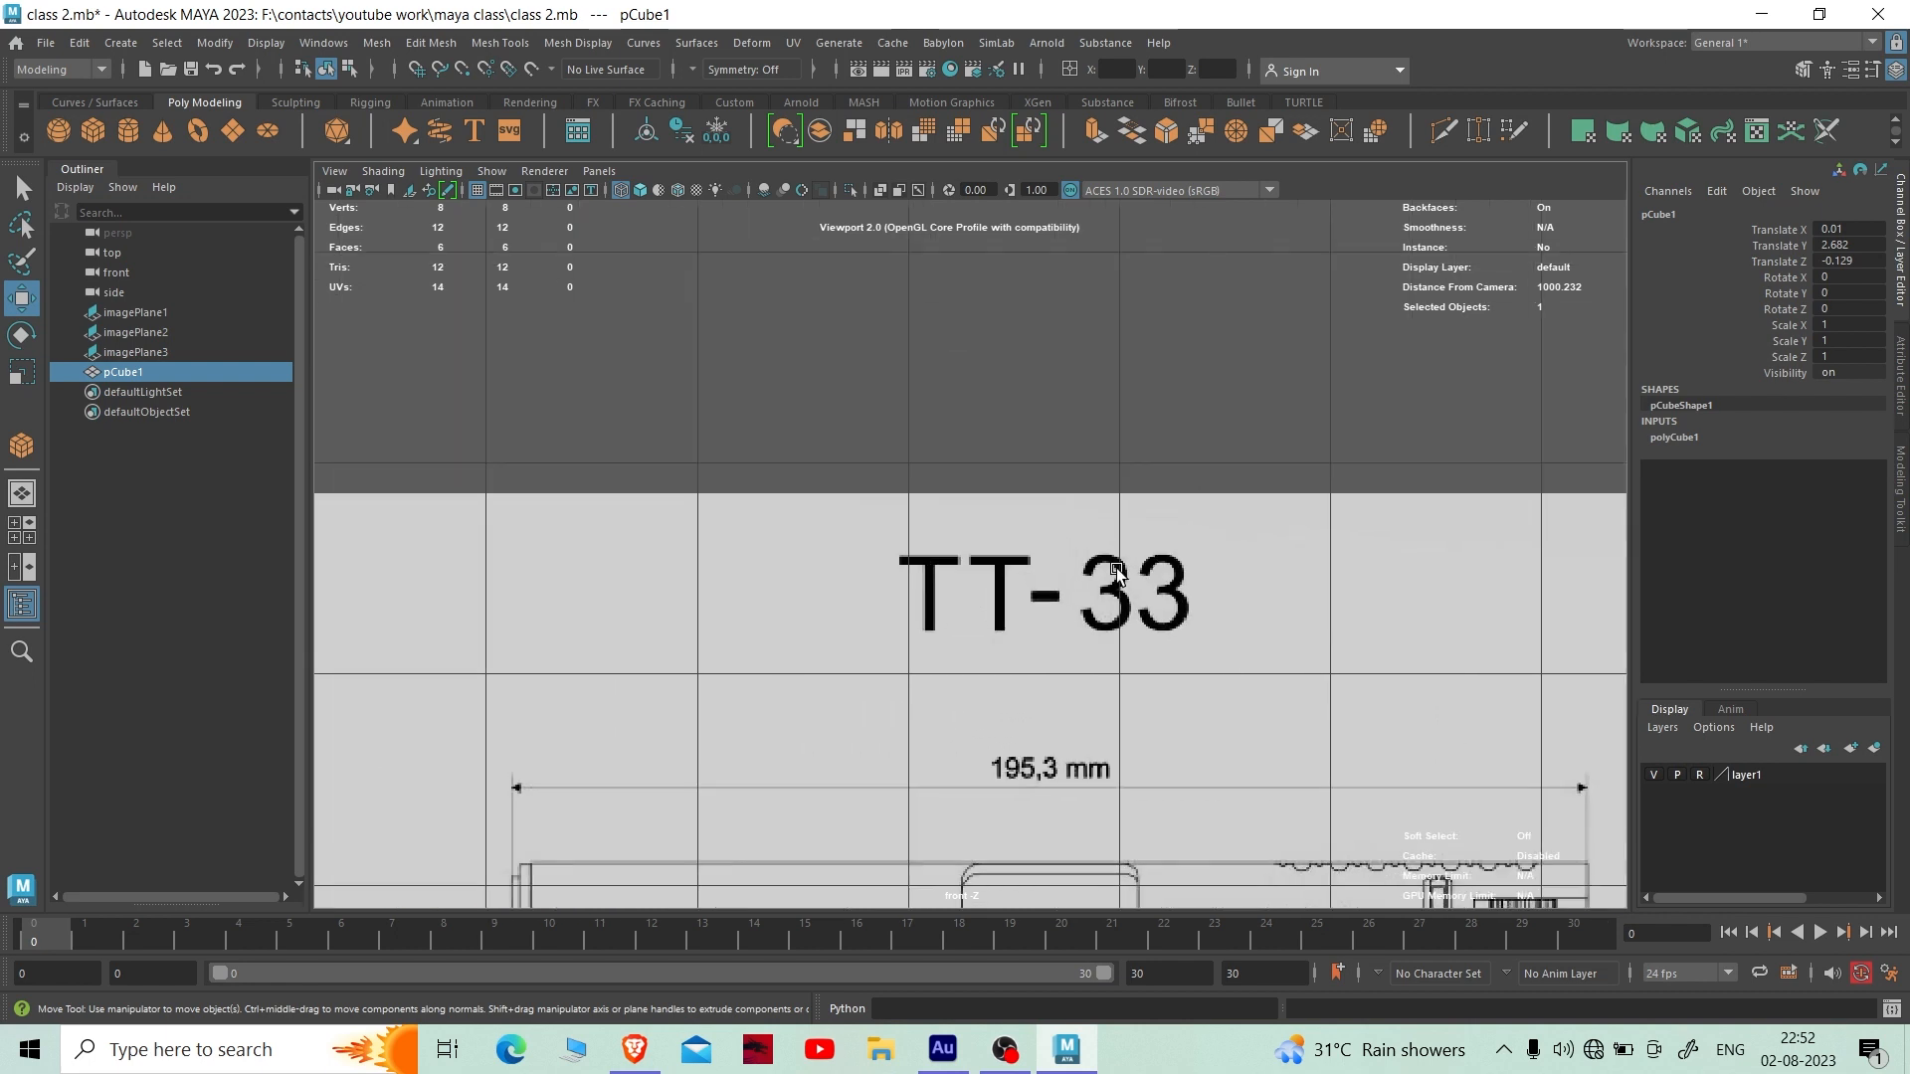
pyautogui.keyDown('alt'); pyautogui.moveTo(1179, 658); pyautogui.dragTo(1116, 497, button='middle'); pyautogui.keyUp('alt')
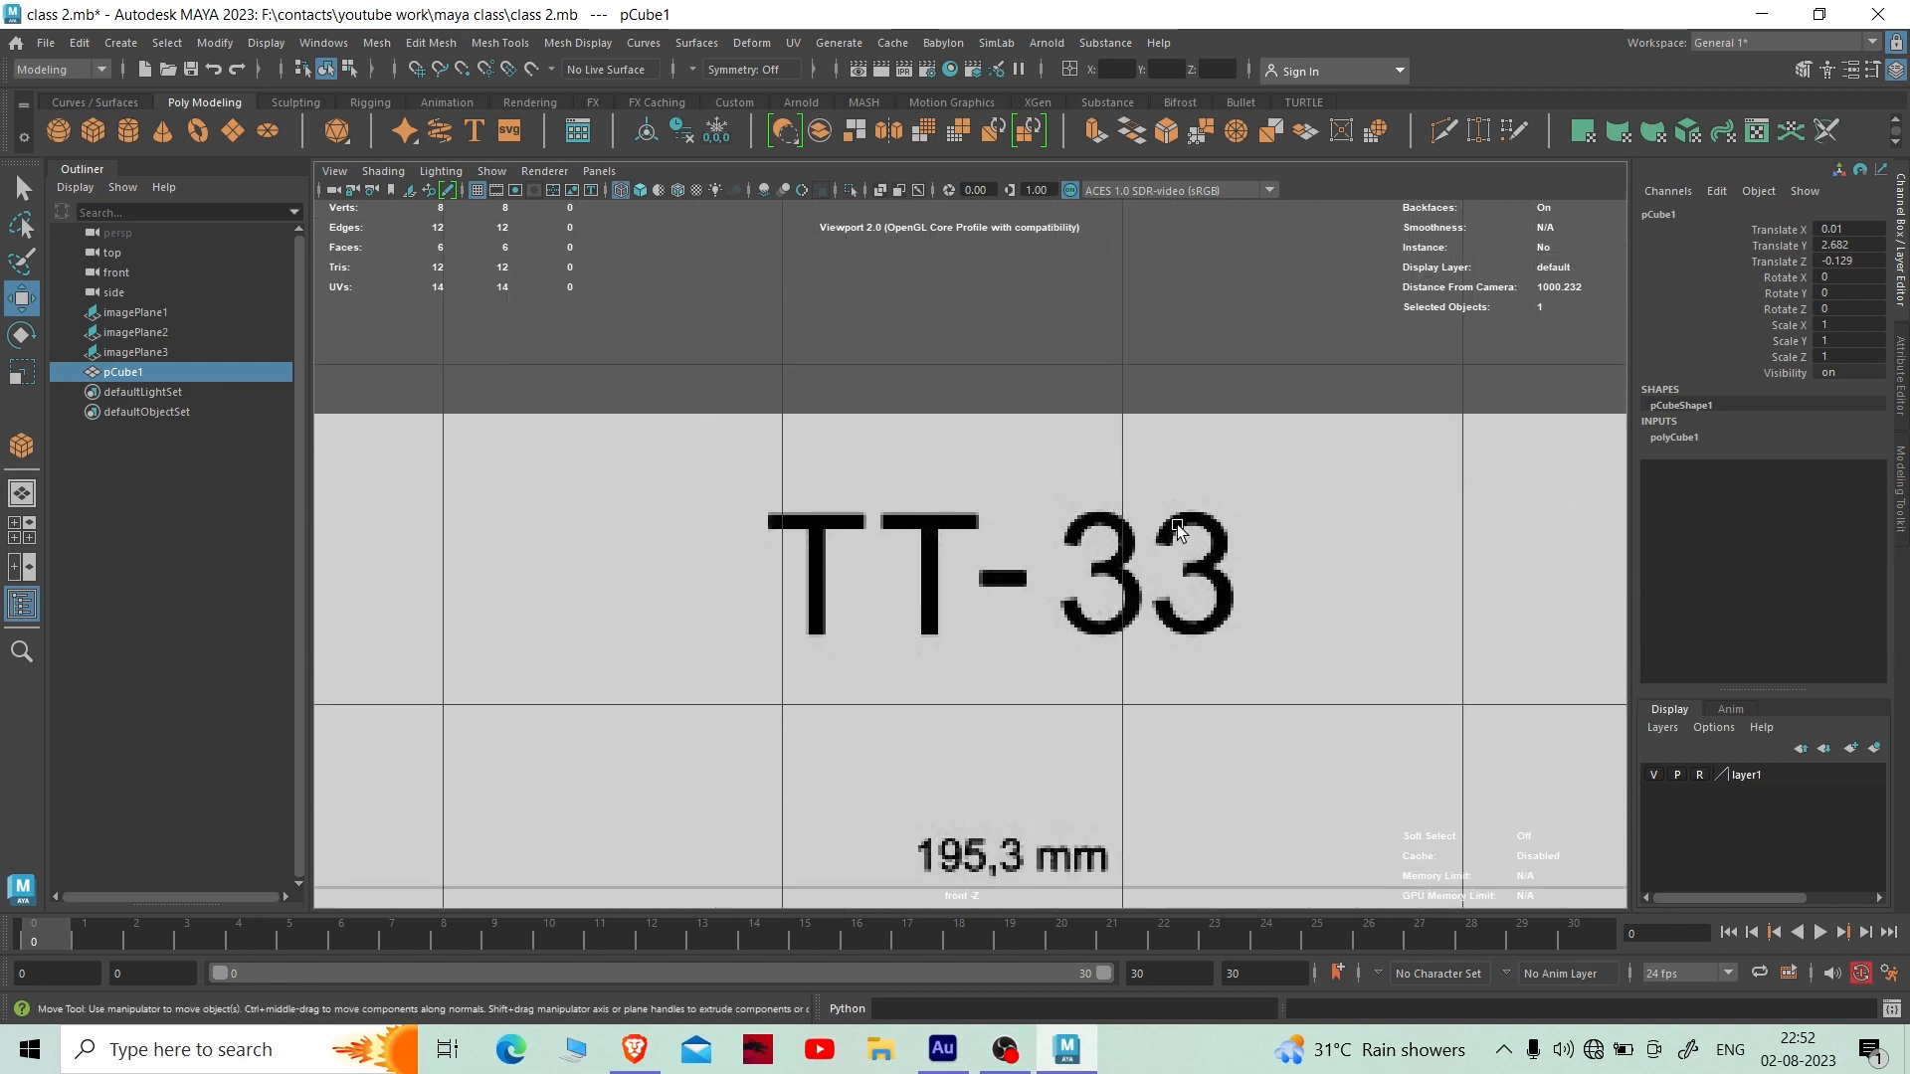
pyautogui.scroll(-3, 1193, 557)
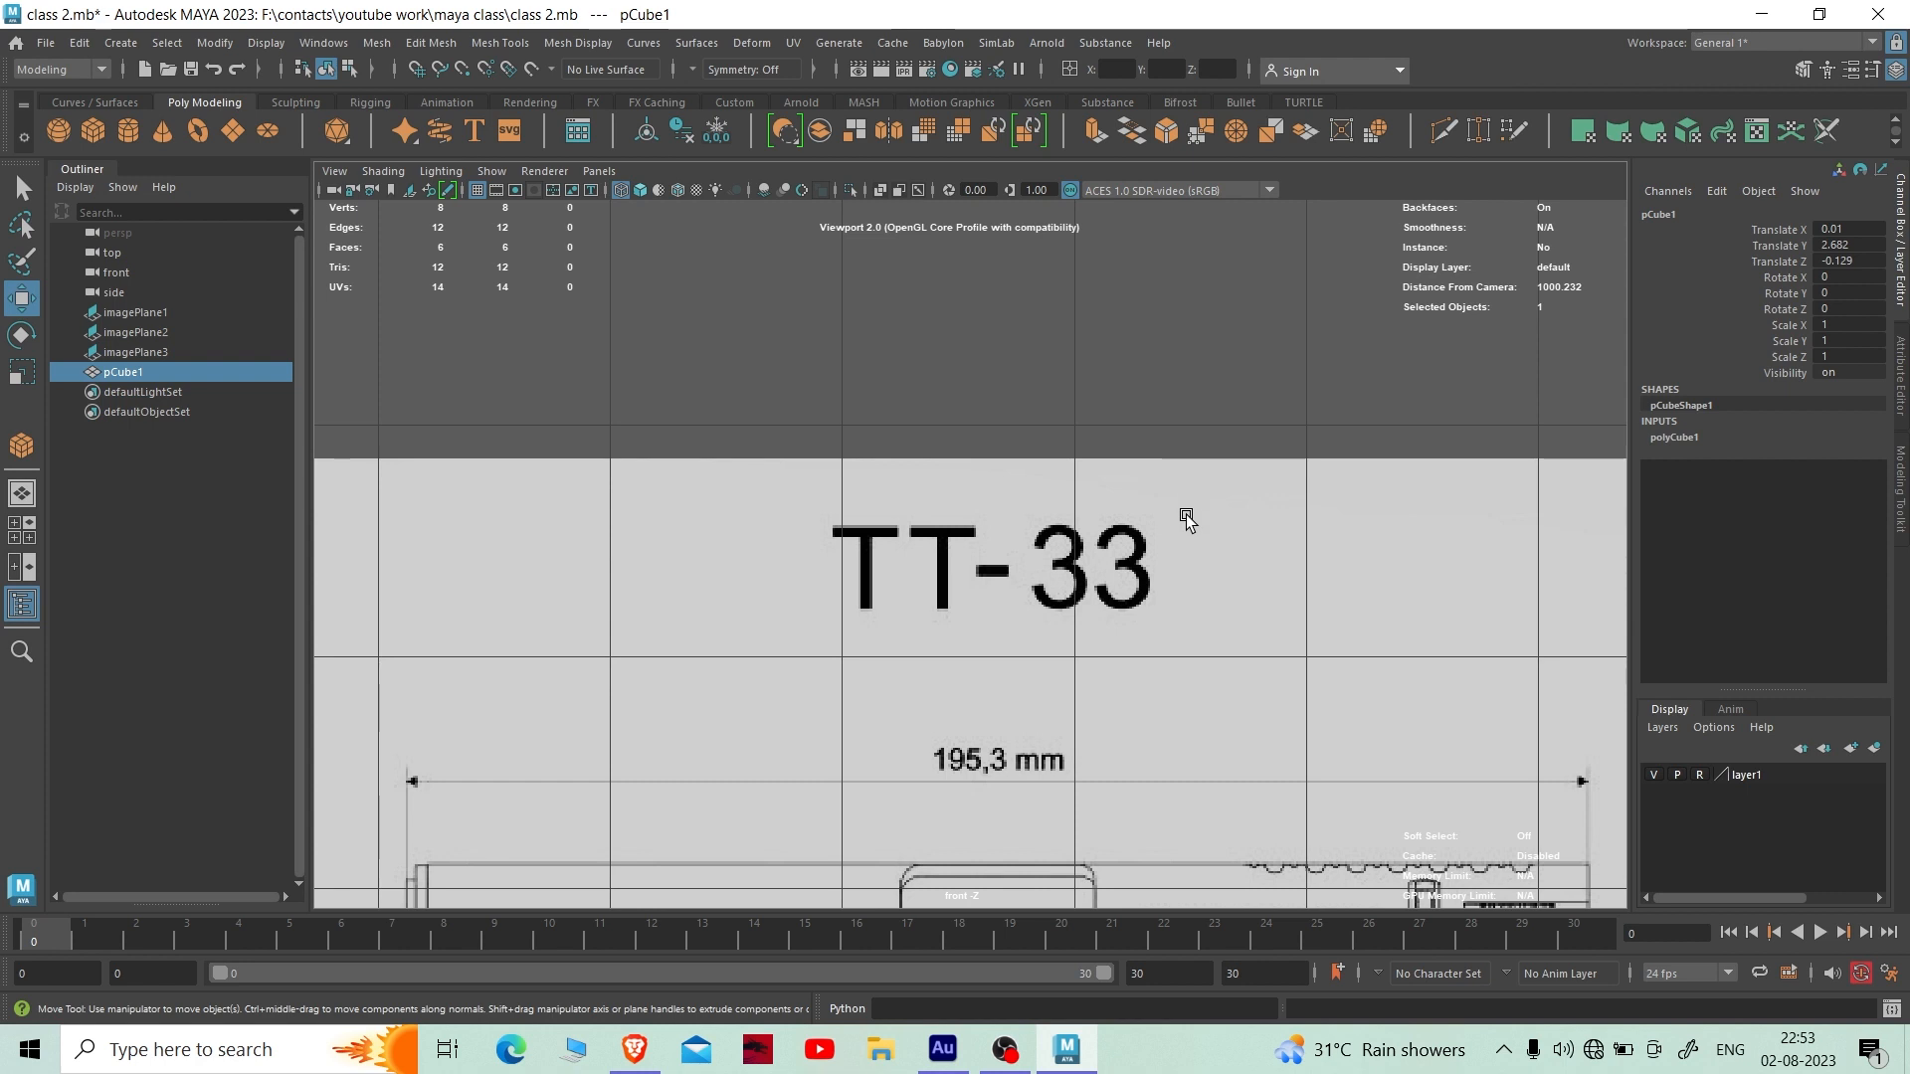
pyautogui.scroll(-4, 1147, 517)
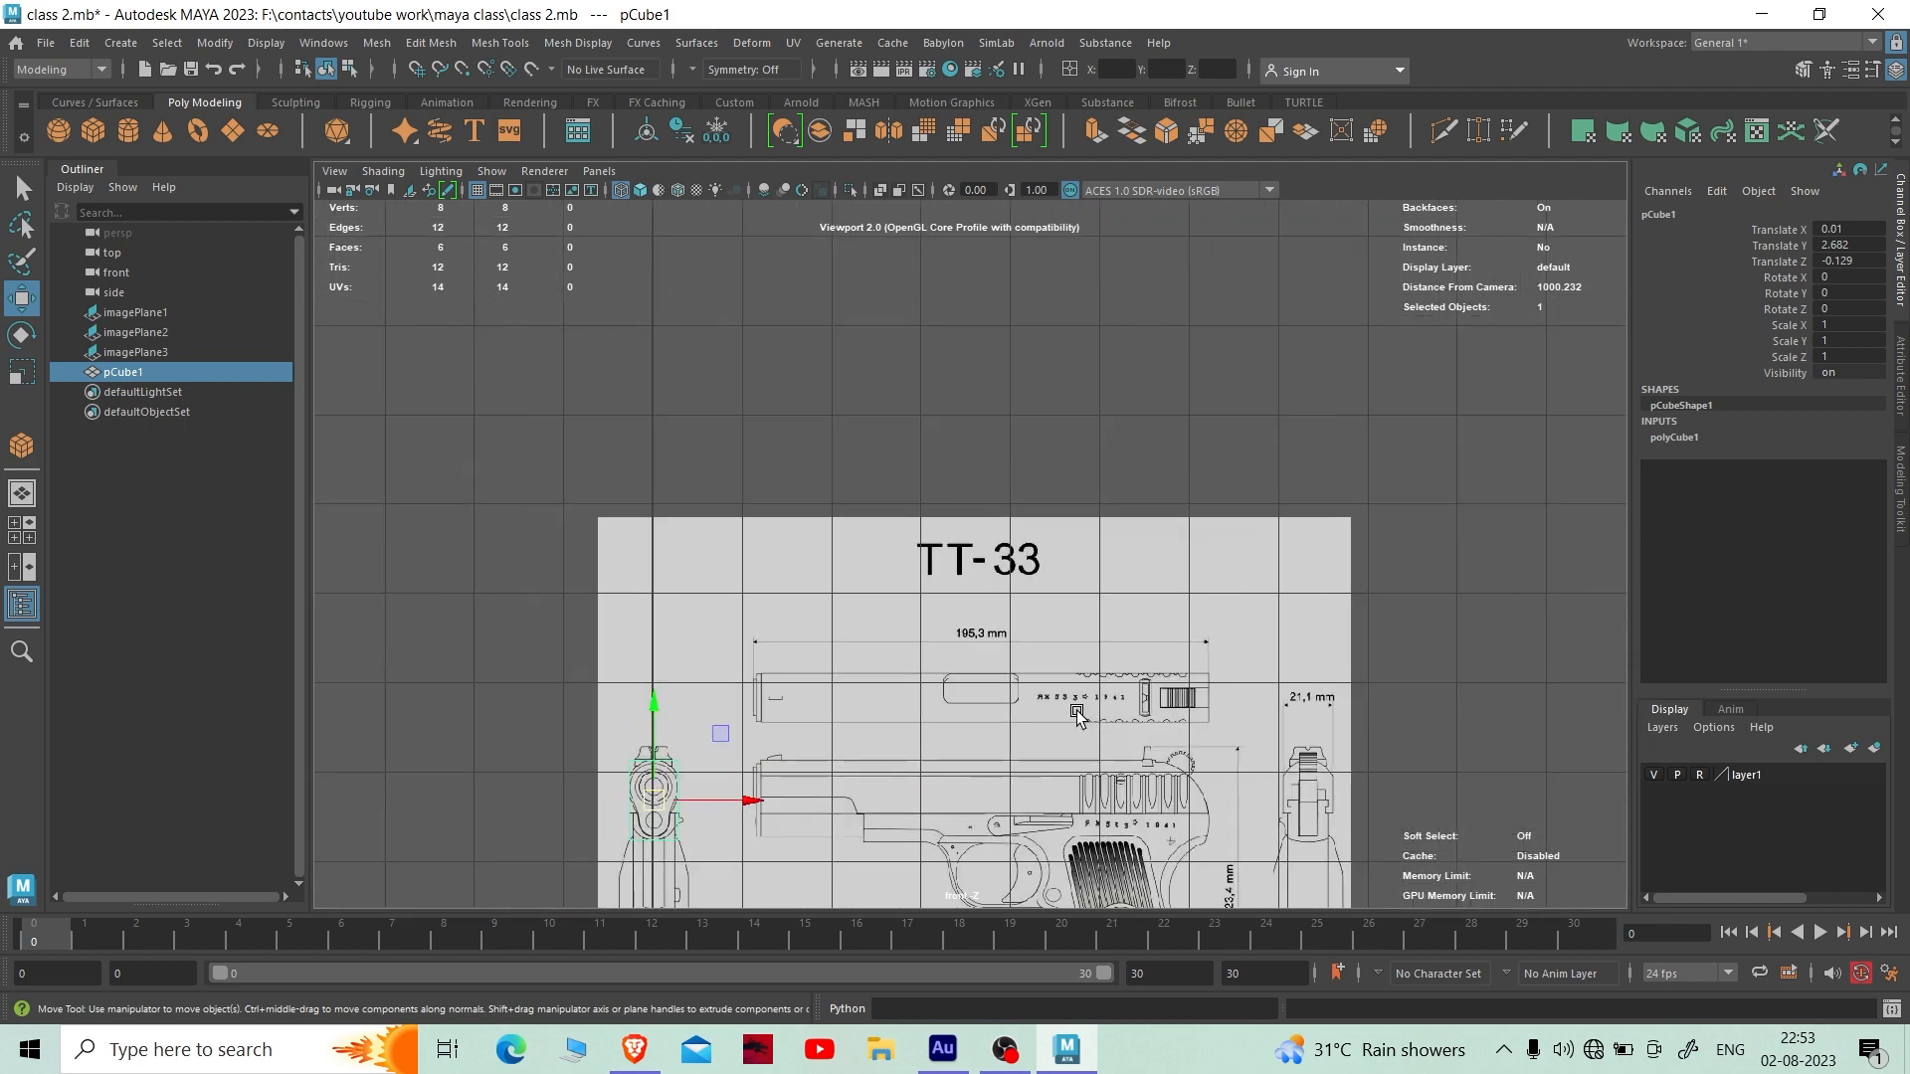
pyautogui.scroll(5, 1078, 713)
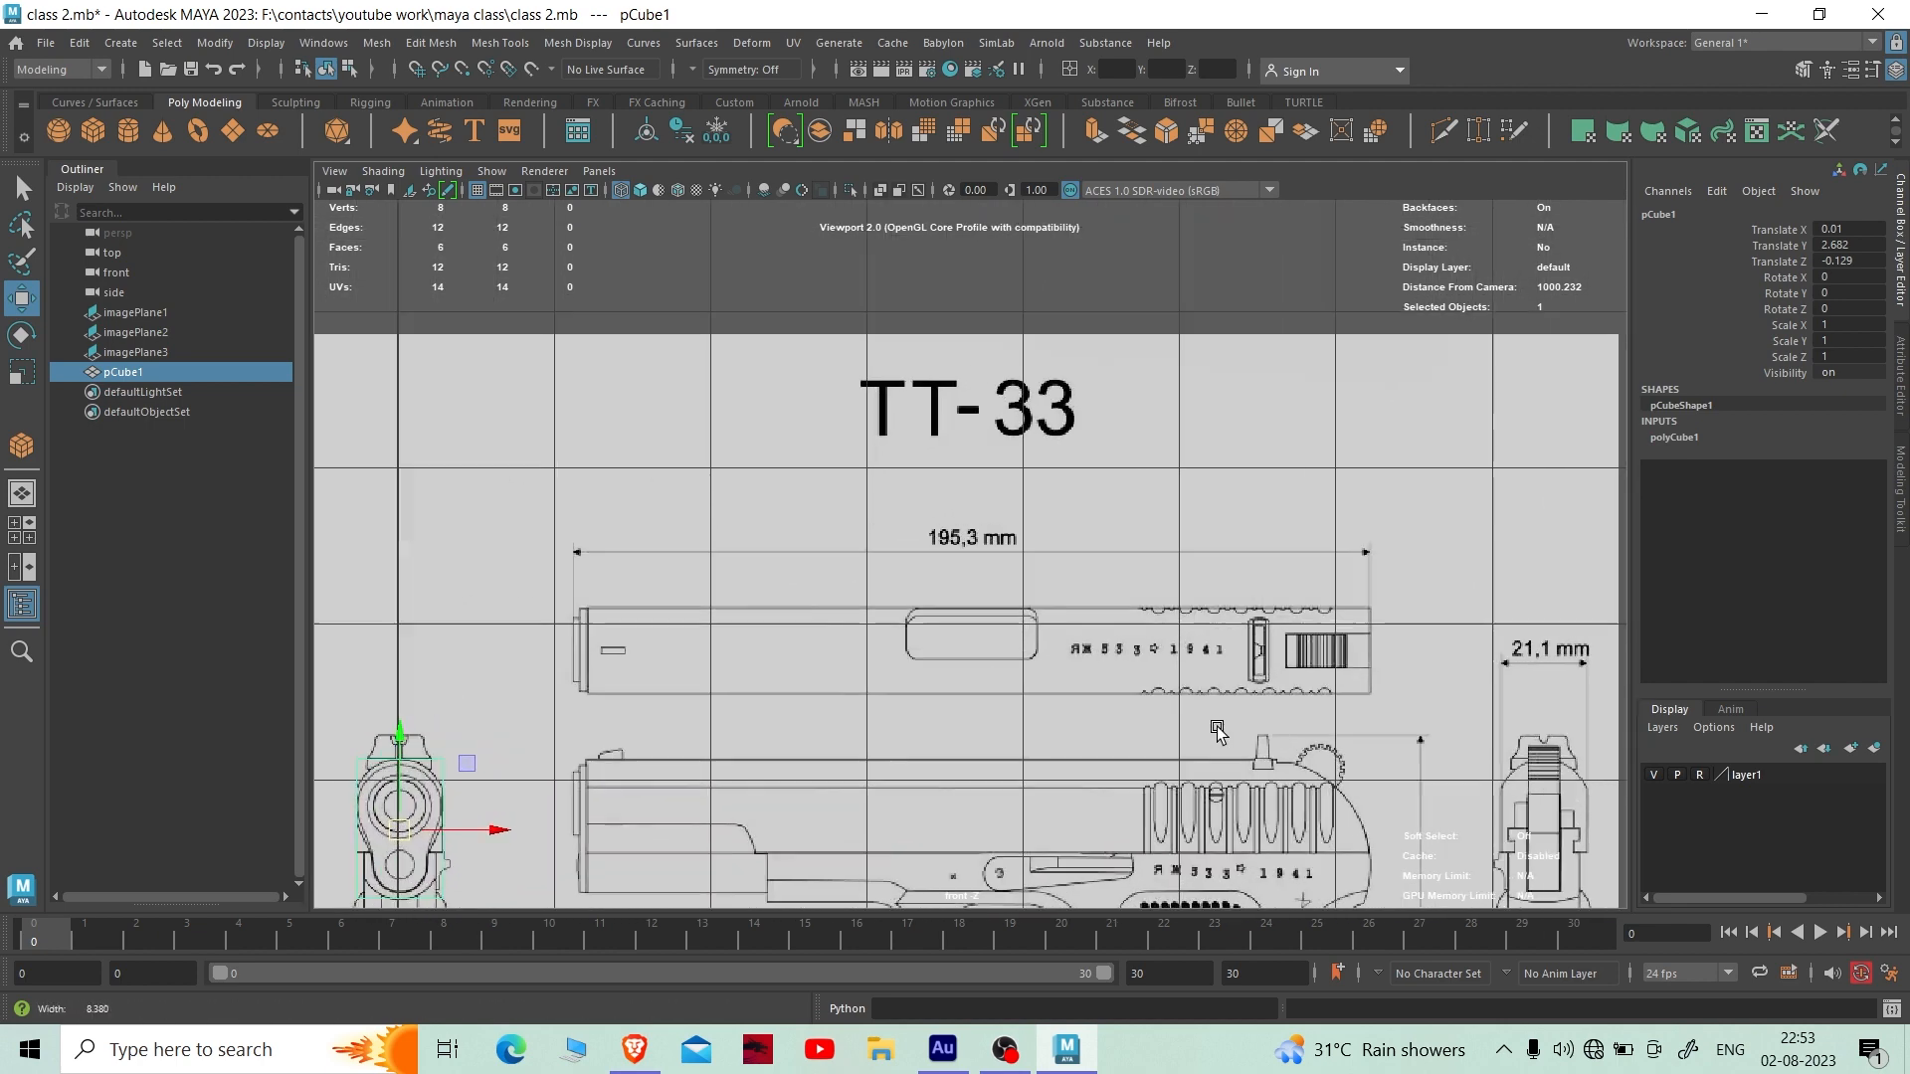
# - Inspect pCube1 in the perspective view, then deselect and reselect it
pyautogui.press('space')
pyautogui.press('space')
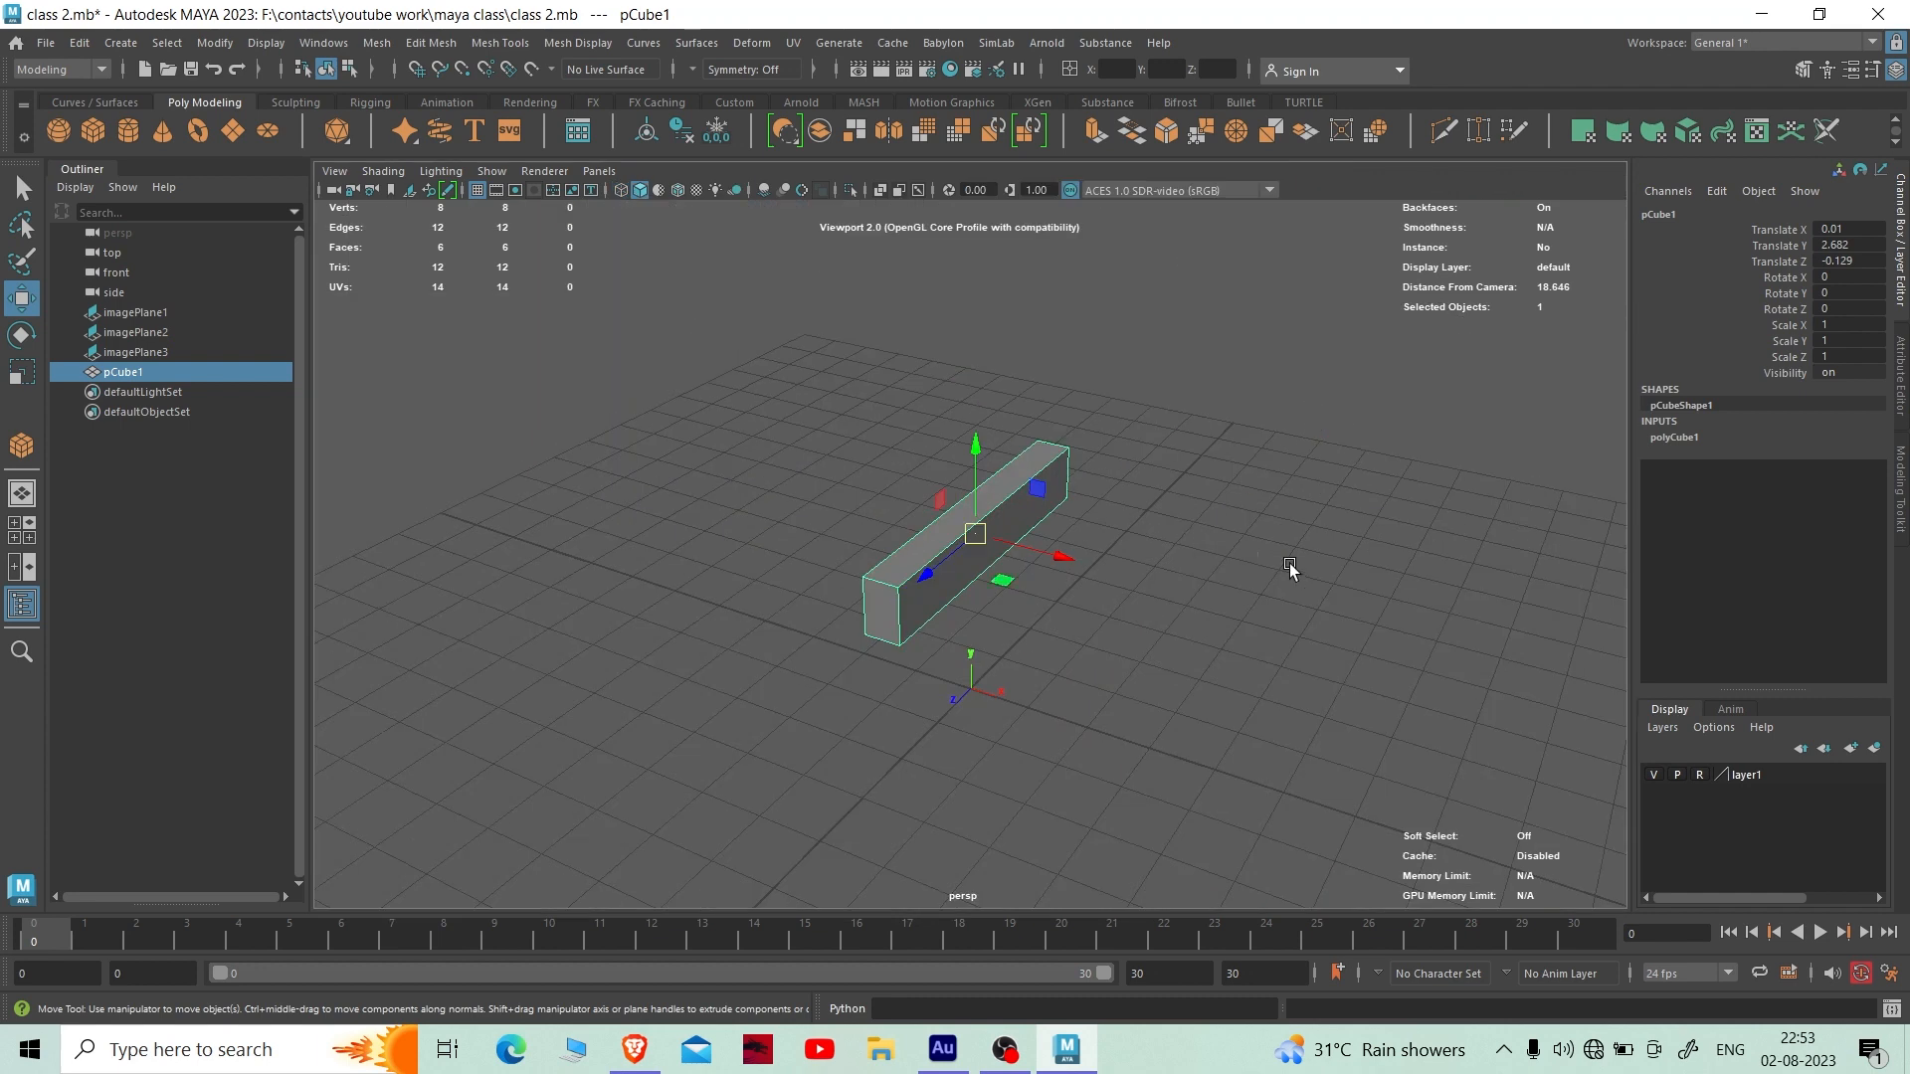
pyautogui.keyDown('alt'); pyautogui.moveTo(1289, 563); pyautogui.dragTo(1191, 570); pyautogui.keyUp('alt')
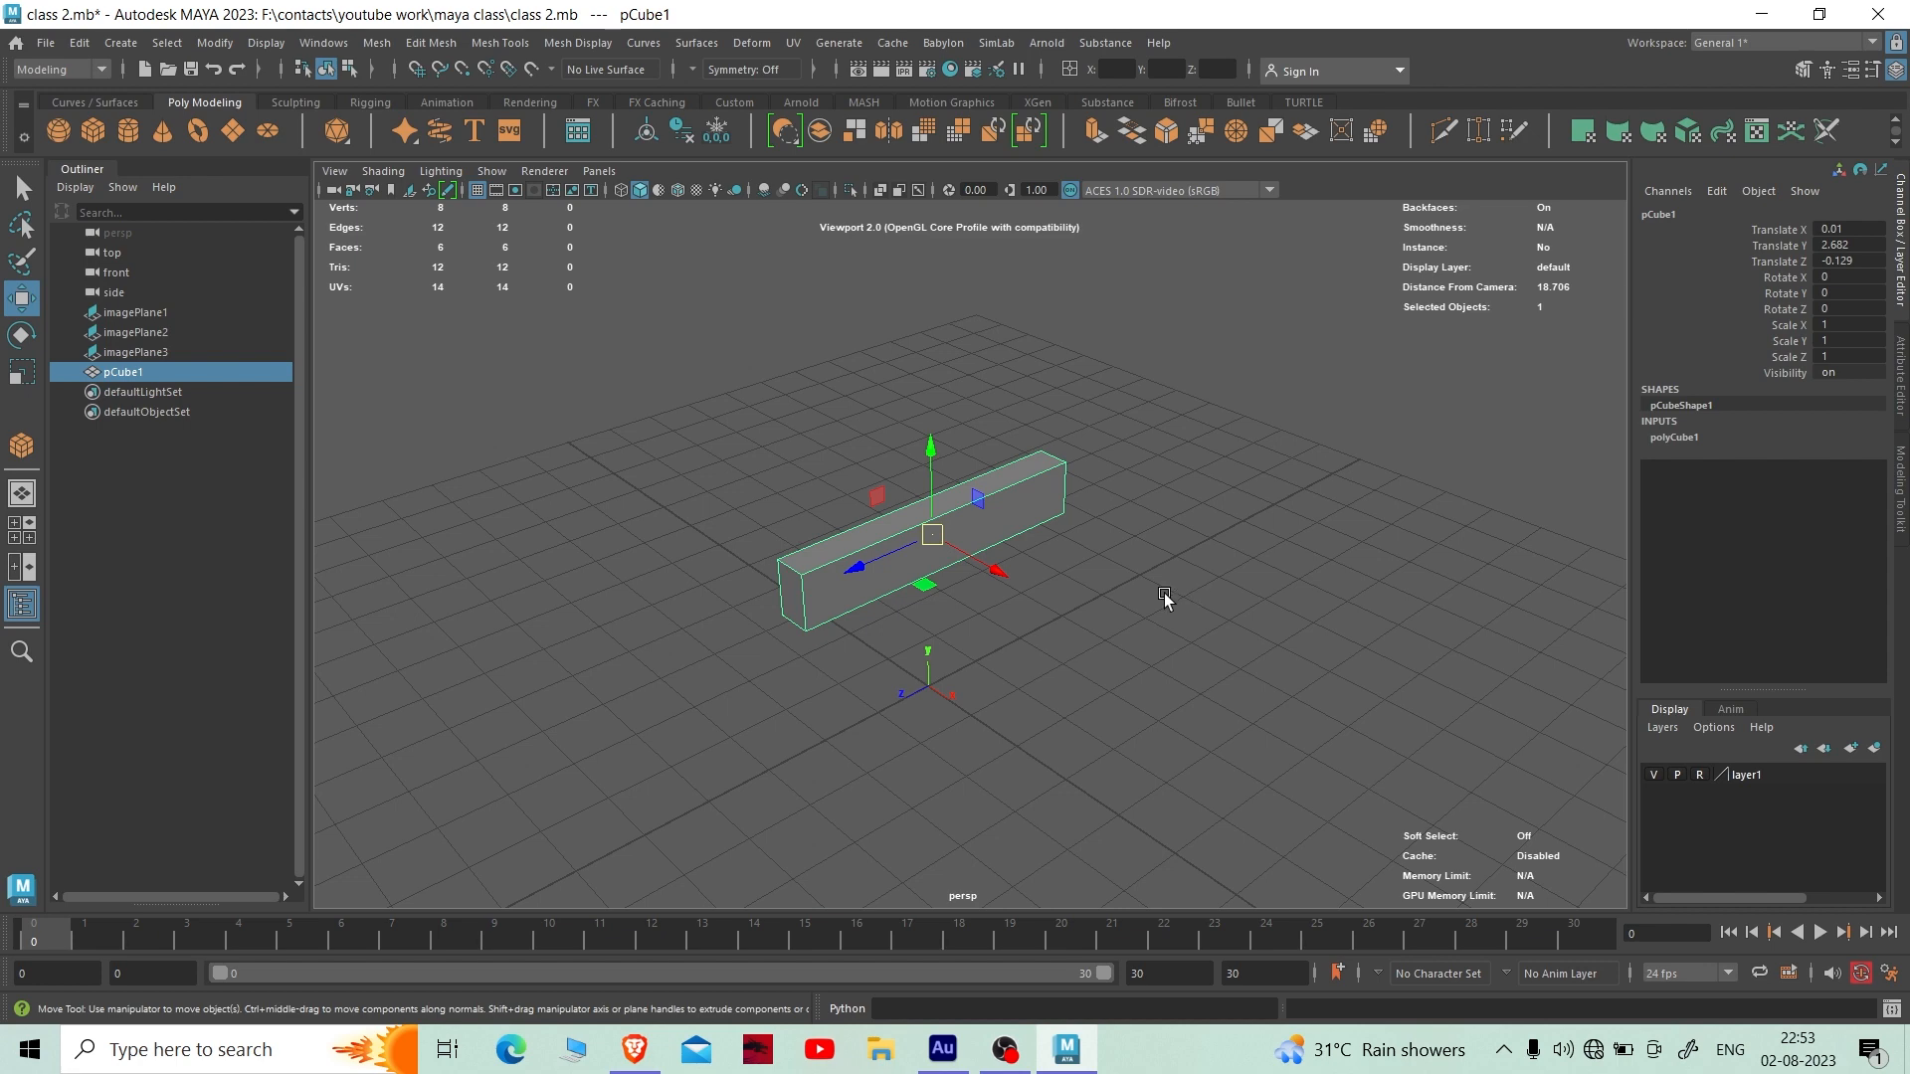
pyautogui.click(1116, 535)
pyautogui.click(952, 508)
# - Examine pCube1's outline against the muzzle circles up close in the front view and return to the side view
pyautogui.press('space')
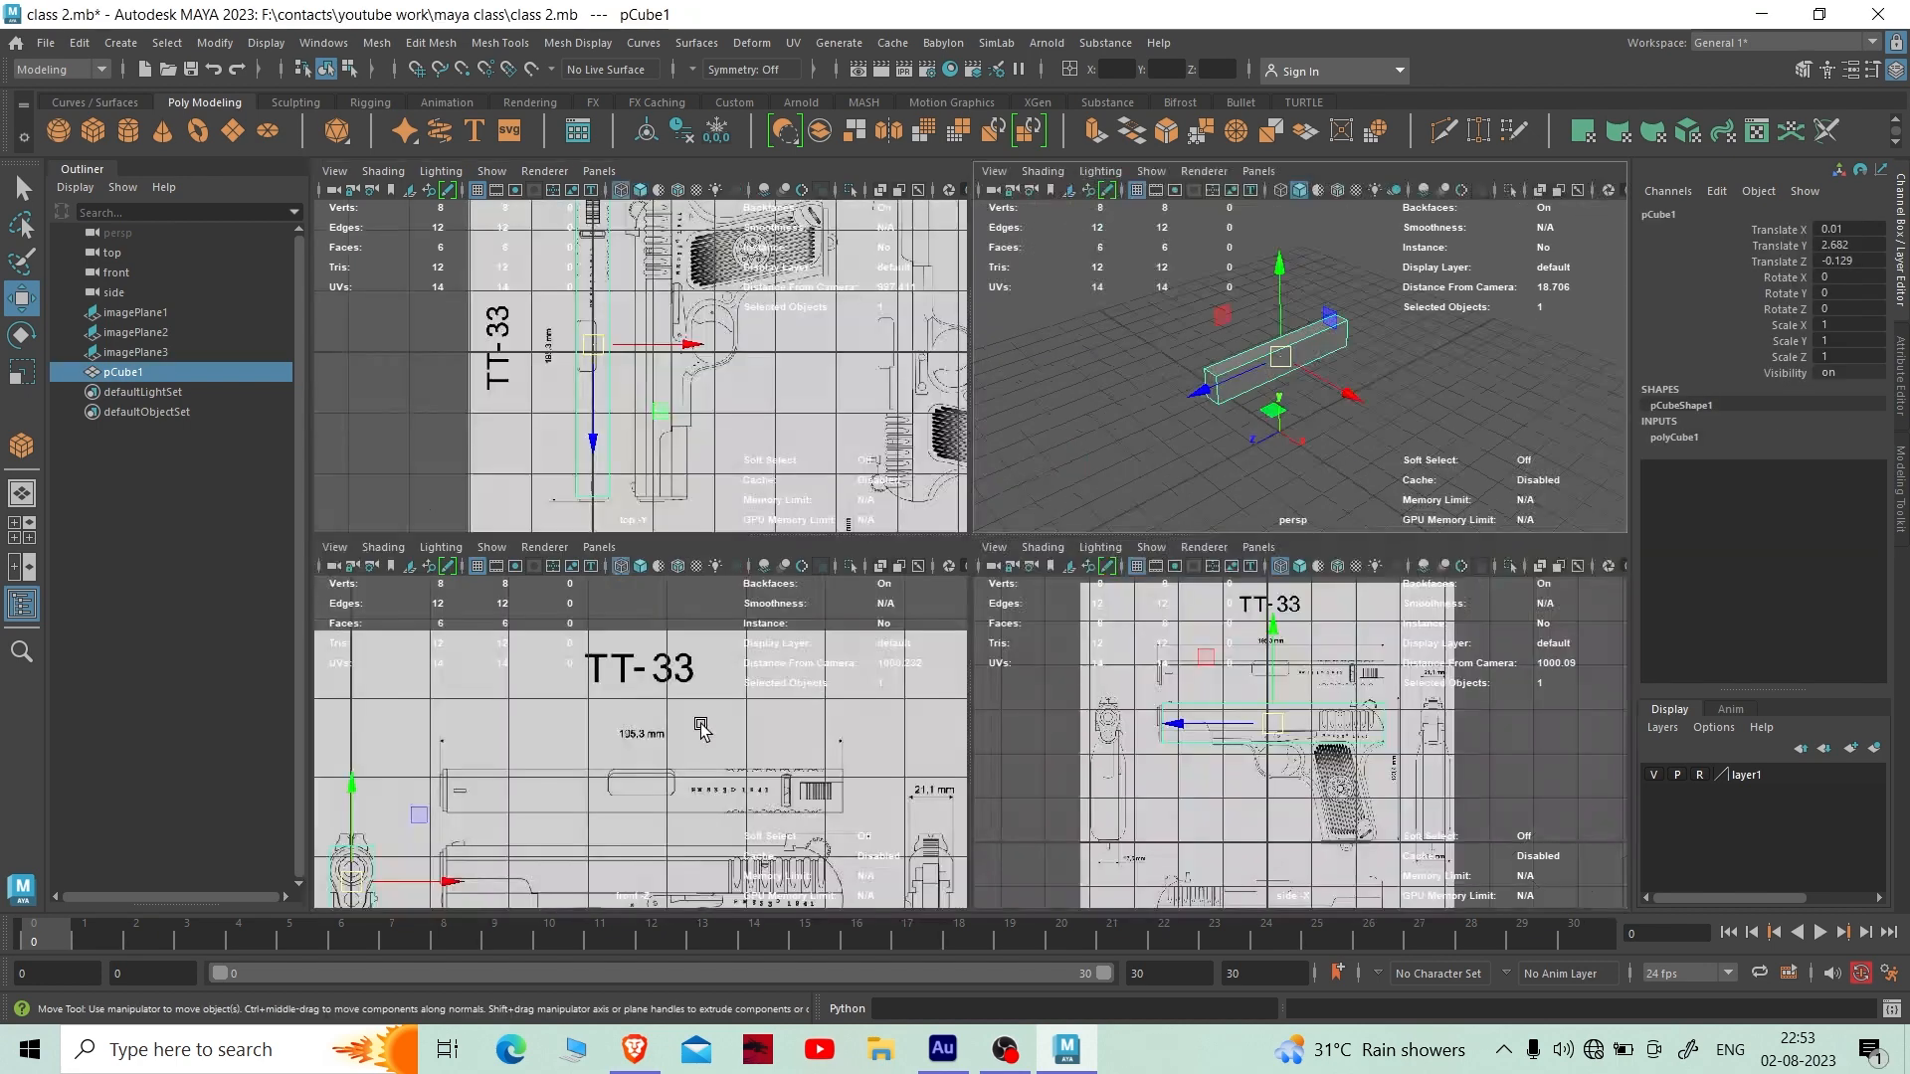
pyautogui.press('space')
pyautogui.keyDown('alt'); pyautogui.moveTo(844, 728); pyautogui.dragTo(1184, 501, button='middle'); pyautogui.keyUp('alt')
pyautogui.scroll(3, 1183, 501)
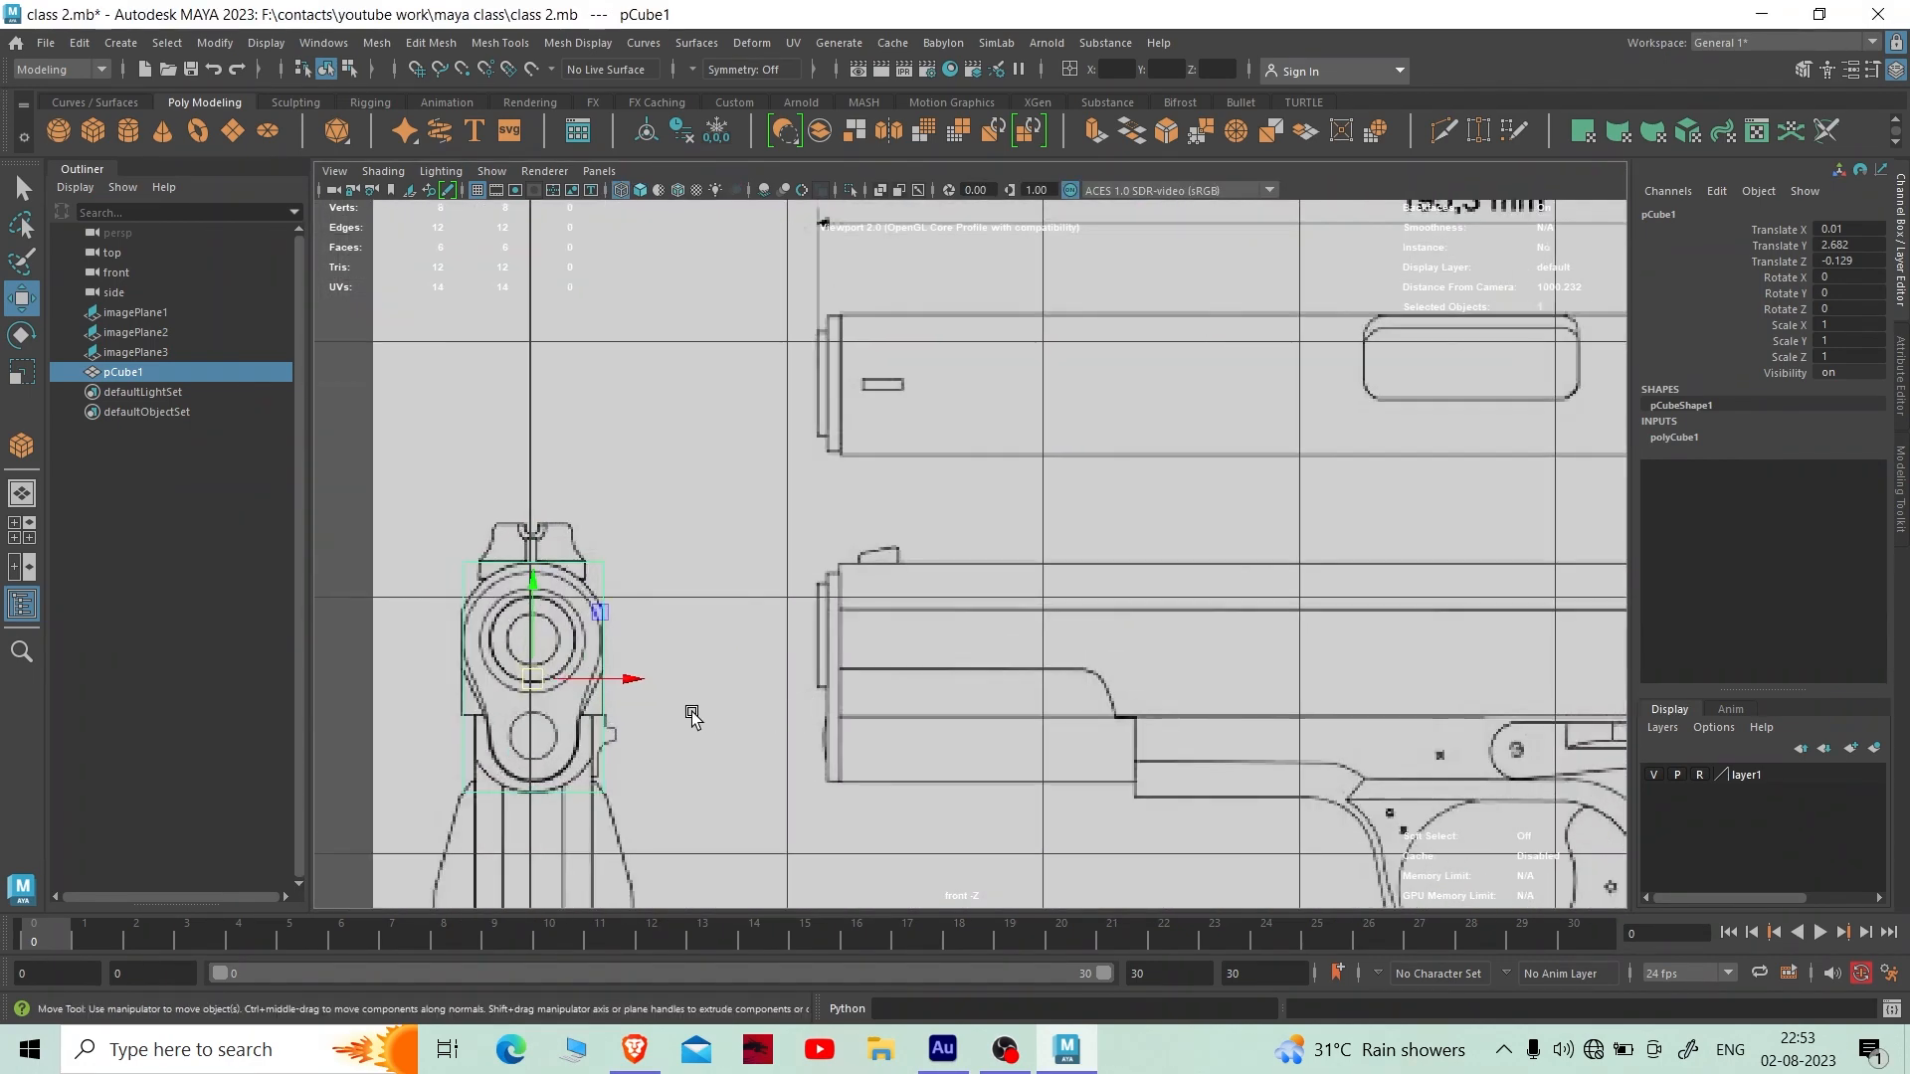
pyautogui.scroll(5, 855, 601)
pyautogui.keyDown('alt'); pyautogui.moveTo(519, 768); pyautogui.dragTo(882, 678, button='middle'); pyautogui.keyUp('alt')
pyautogui.press('space')
pyautogui.press('space')
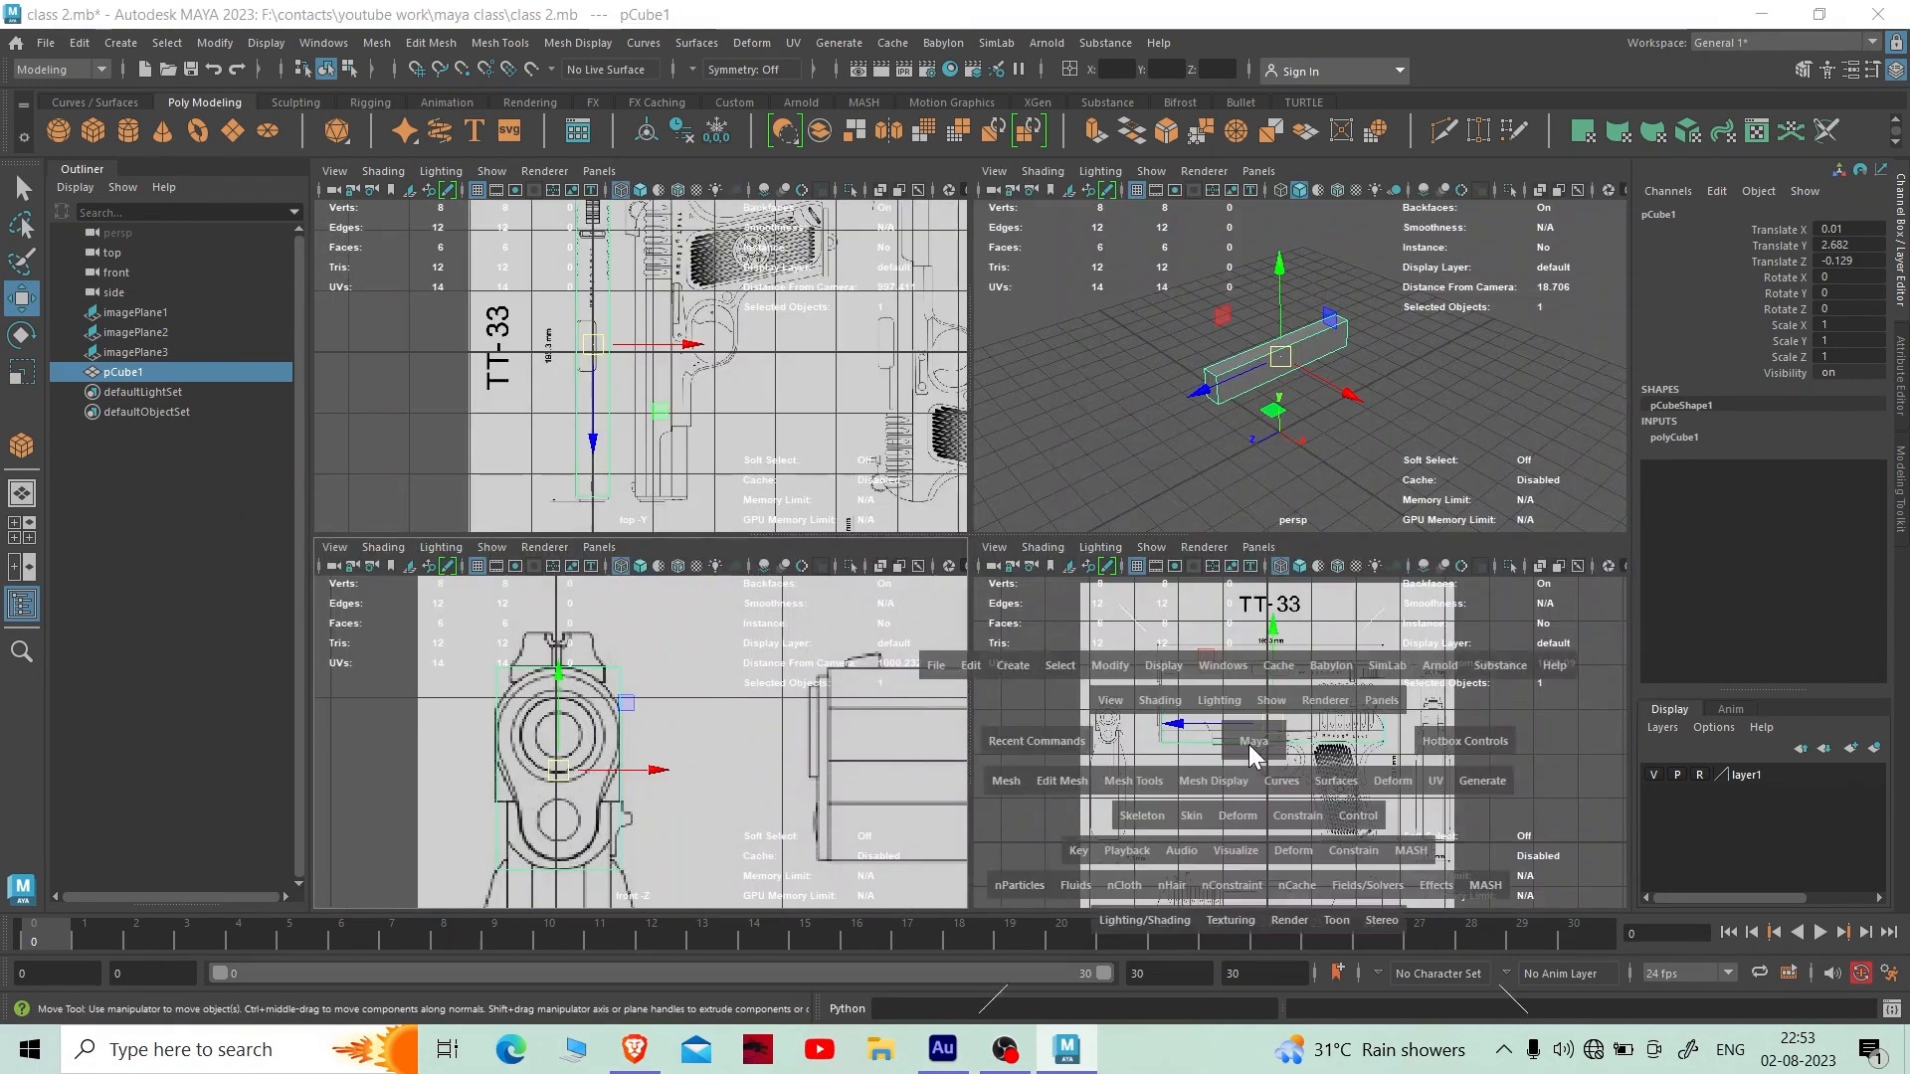
# - Examine pCube1's outline against the slide from the muzzle to the rear serrations in the side view
pyautogui.scroll(6, 1099, 686)
pyautogui.keyDown('alt'); pyautogui.moveTo(985, 524); pyautogui.dragTo(1006, 673, button='middle'); pyautogui.keyUp('alt')
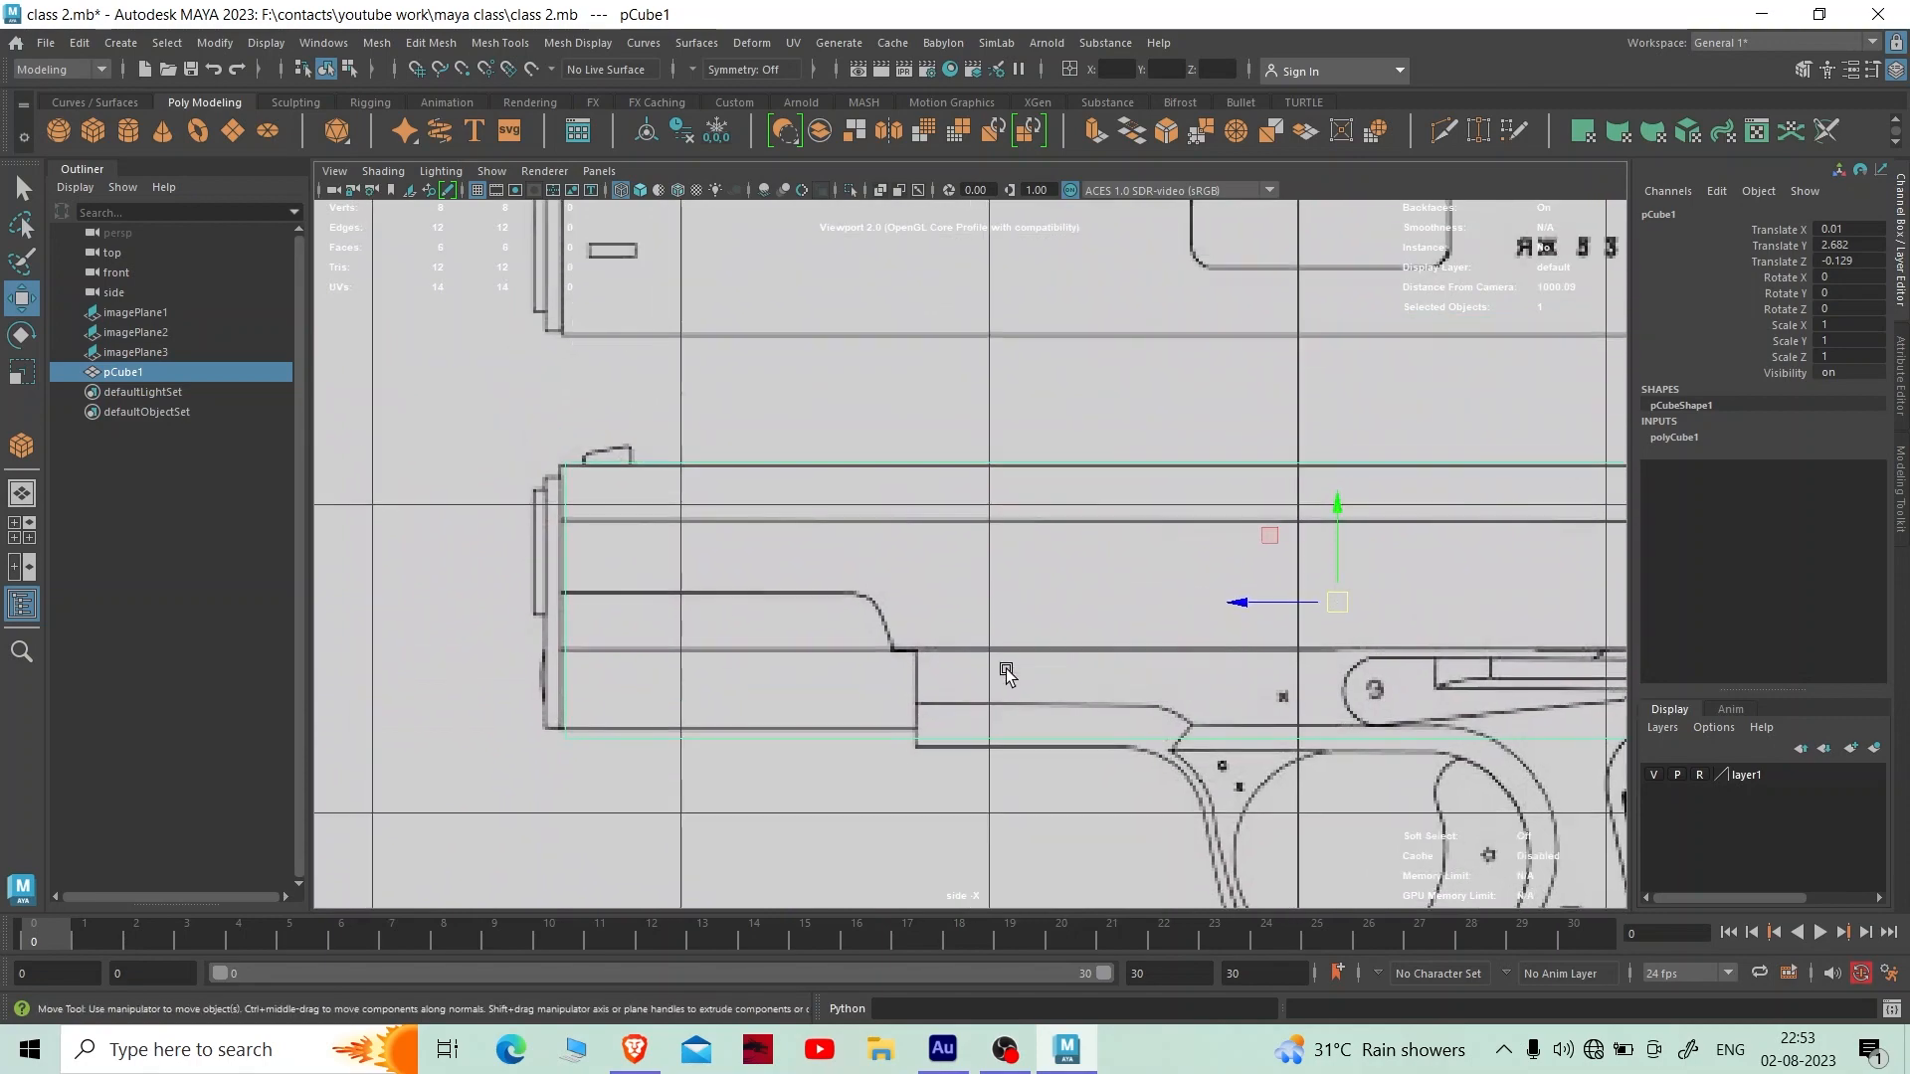
pyautogui.scroll(1, 1007, 674)
pyautogui.keyDown('alt'); pyautogui.moveTo(1393, 686); pyautogui.dragTo(1112, 689, button='middle'); pyautogui.keyUp('alt')
pyautogui.scroll(-5, 1353, 716)
pyautogui.scroll(3, 1266, 554)
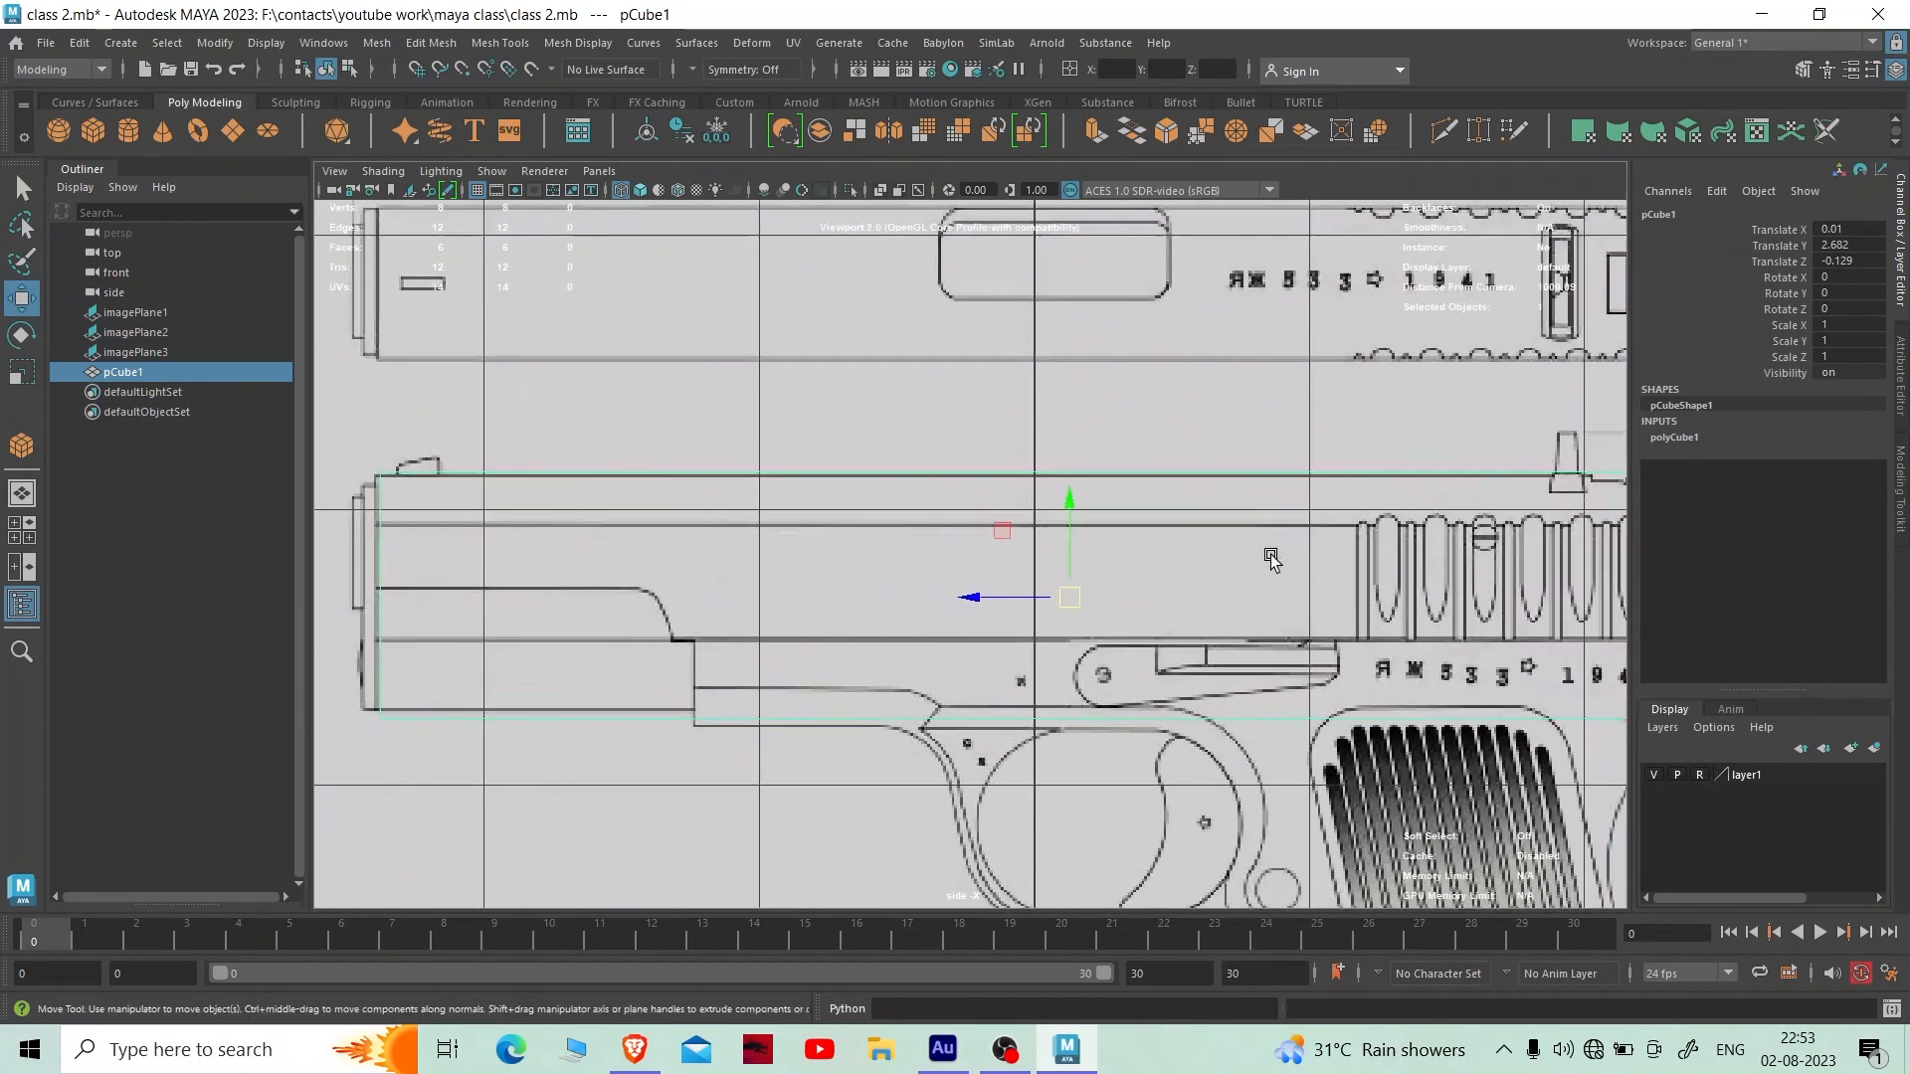
# - Inspect pCube1 in the maximized perspective view, deselecting it and selecting it again
pyautogui.press('space')
pyautogui.press('space')
pyautogui.moveTo(1283, 456)
pyautogui.keyDown('alt'); pyautogui.mouseDown()
pyautogui.moveTo(1257, 435)
pyautogui.moveTo(1305, 460)
pyautogui.mouseUp(); pyautogui.keyUp('alt')
pyautogui.scroll(4, 1053, 550)
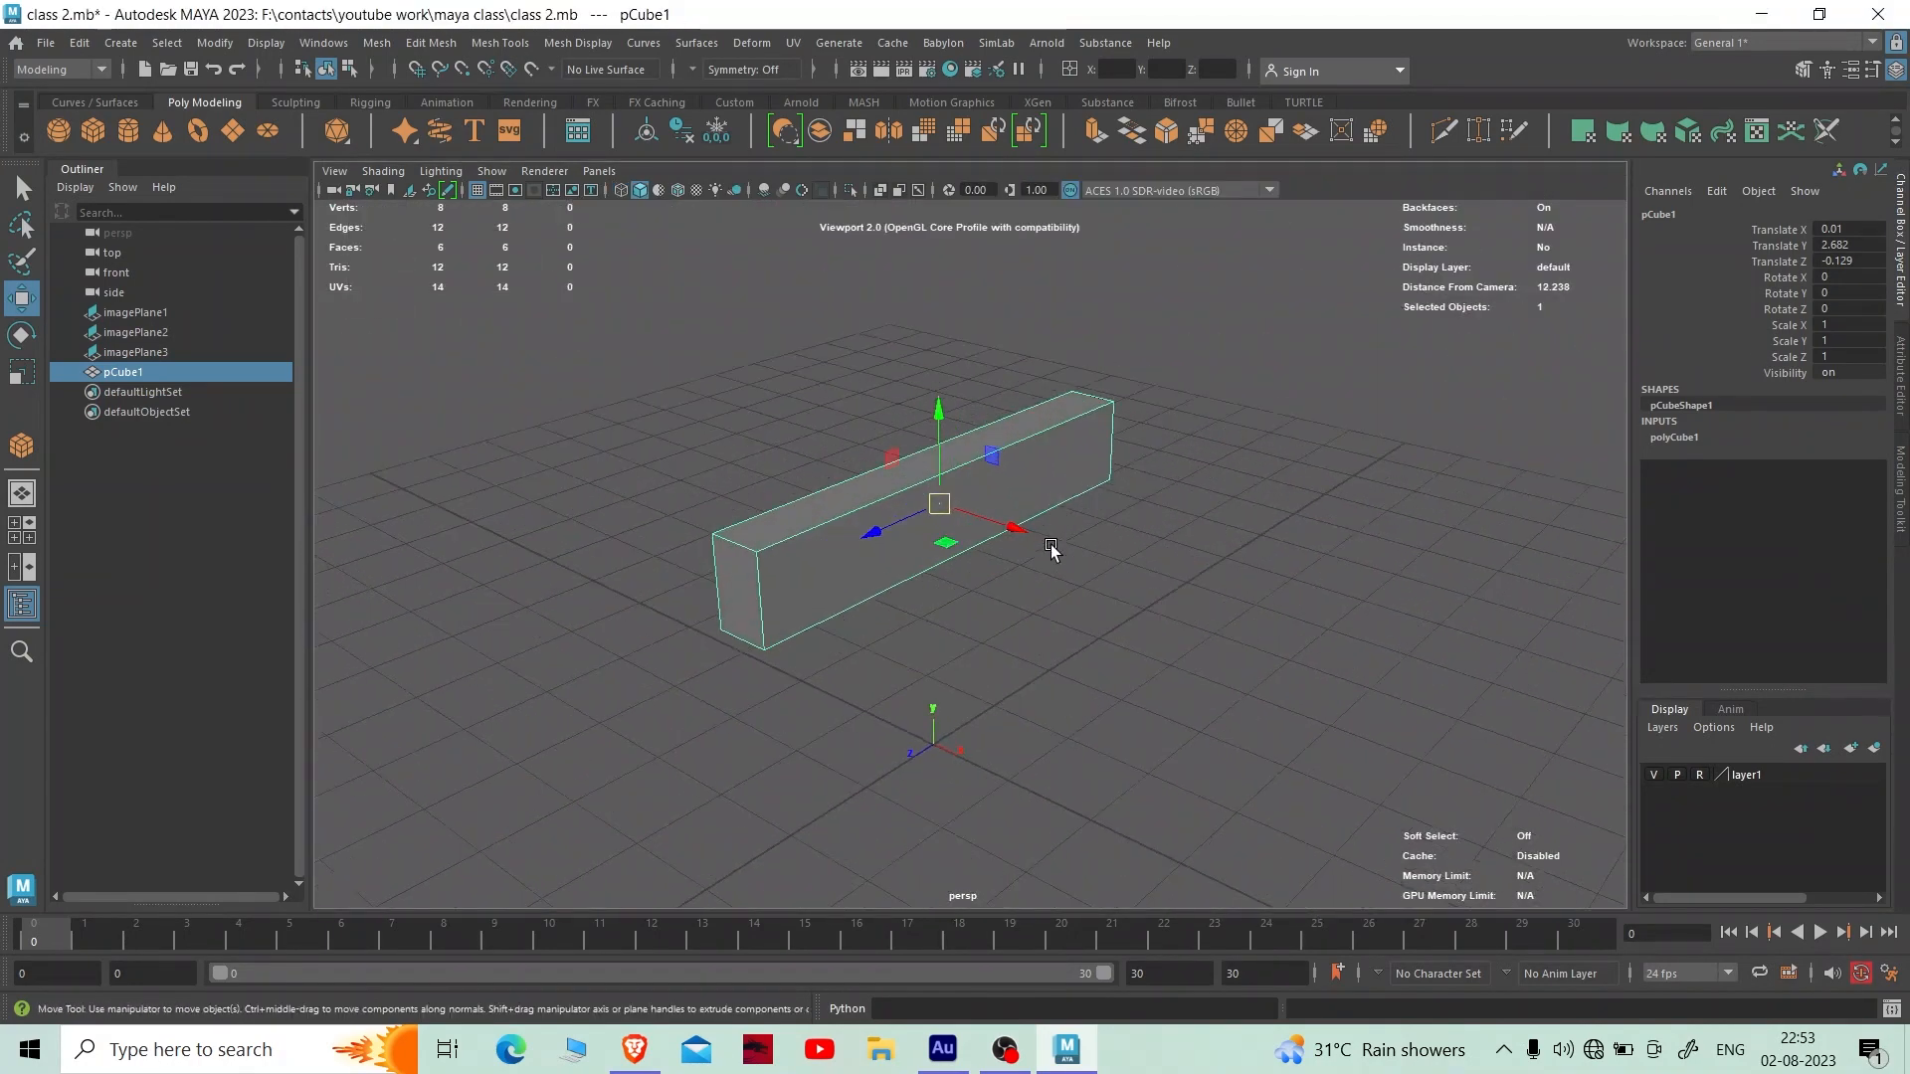
pyautogui.keyDown('alt'); pyautogui.moveTo(1076, 565); pyautogui.dragTo(1168, 593, button='middle'); pyautogui.keyUp('alt')
pyautogui.scroll(-2, 1174, 595)
pyautogui.scroll(-1, 1176, 594)
pyautogui.click(1204, 587)
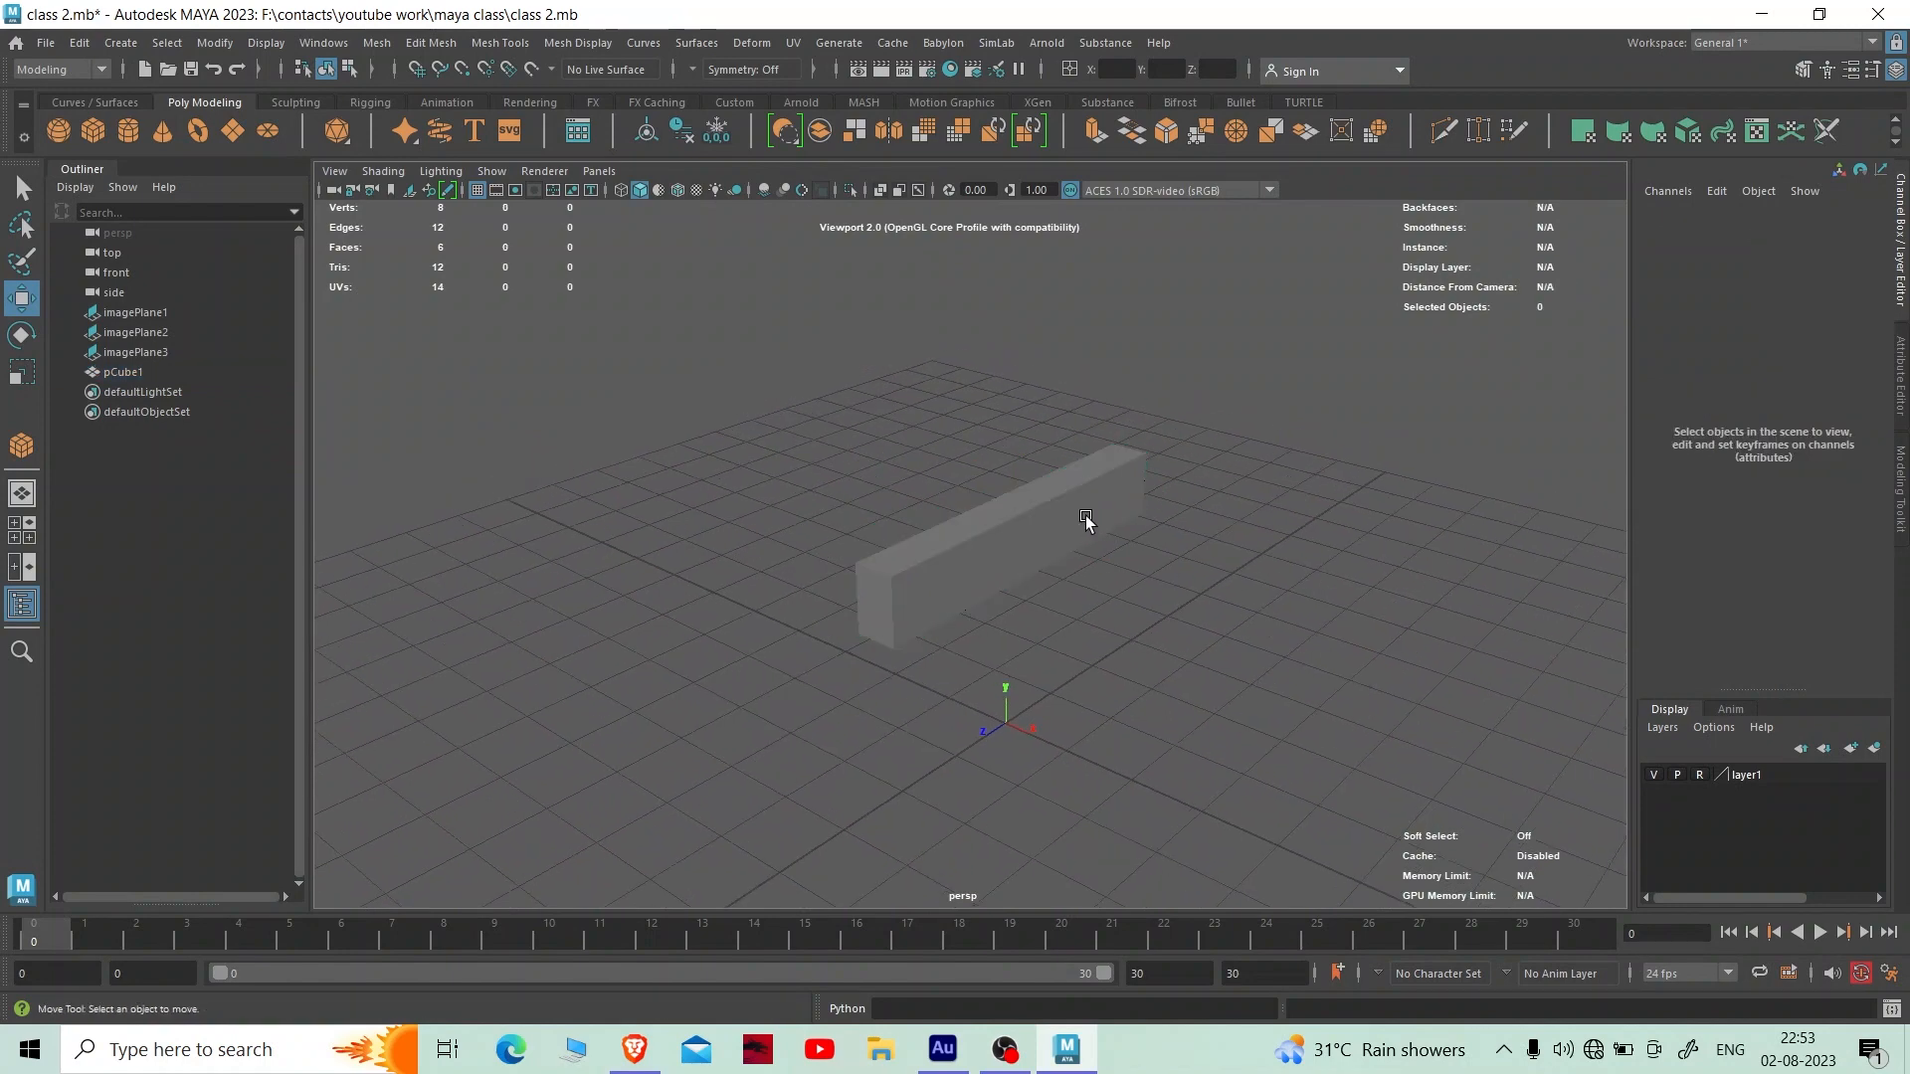
pyautogui.click(1067, 512)
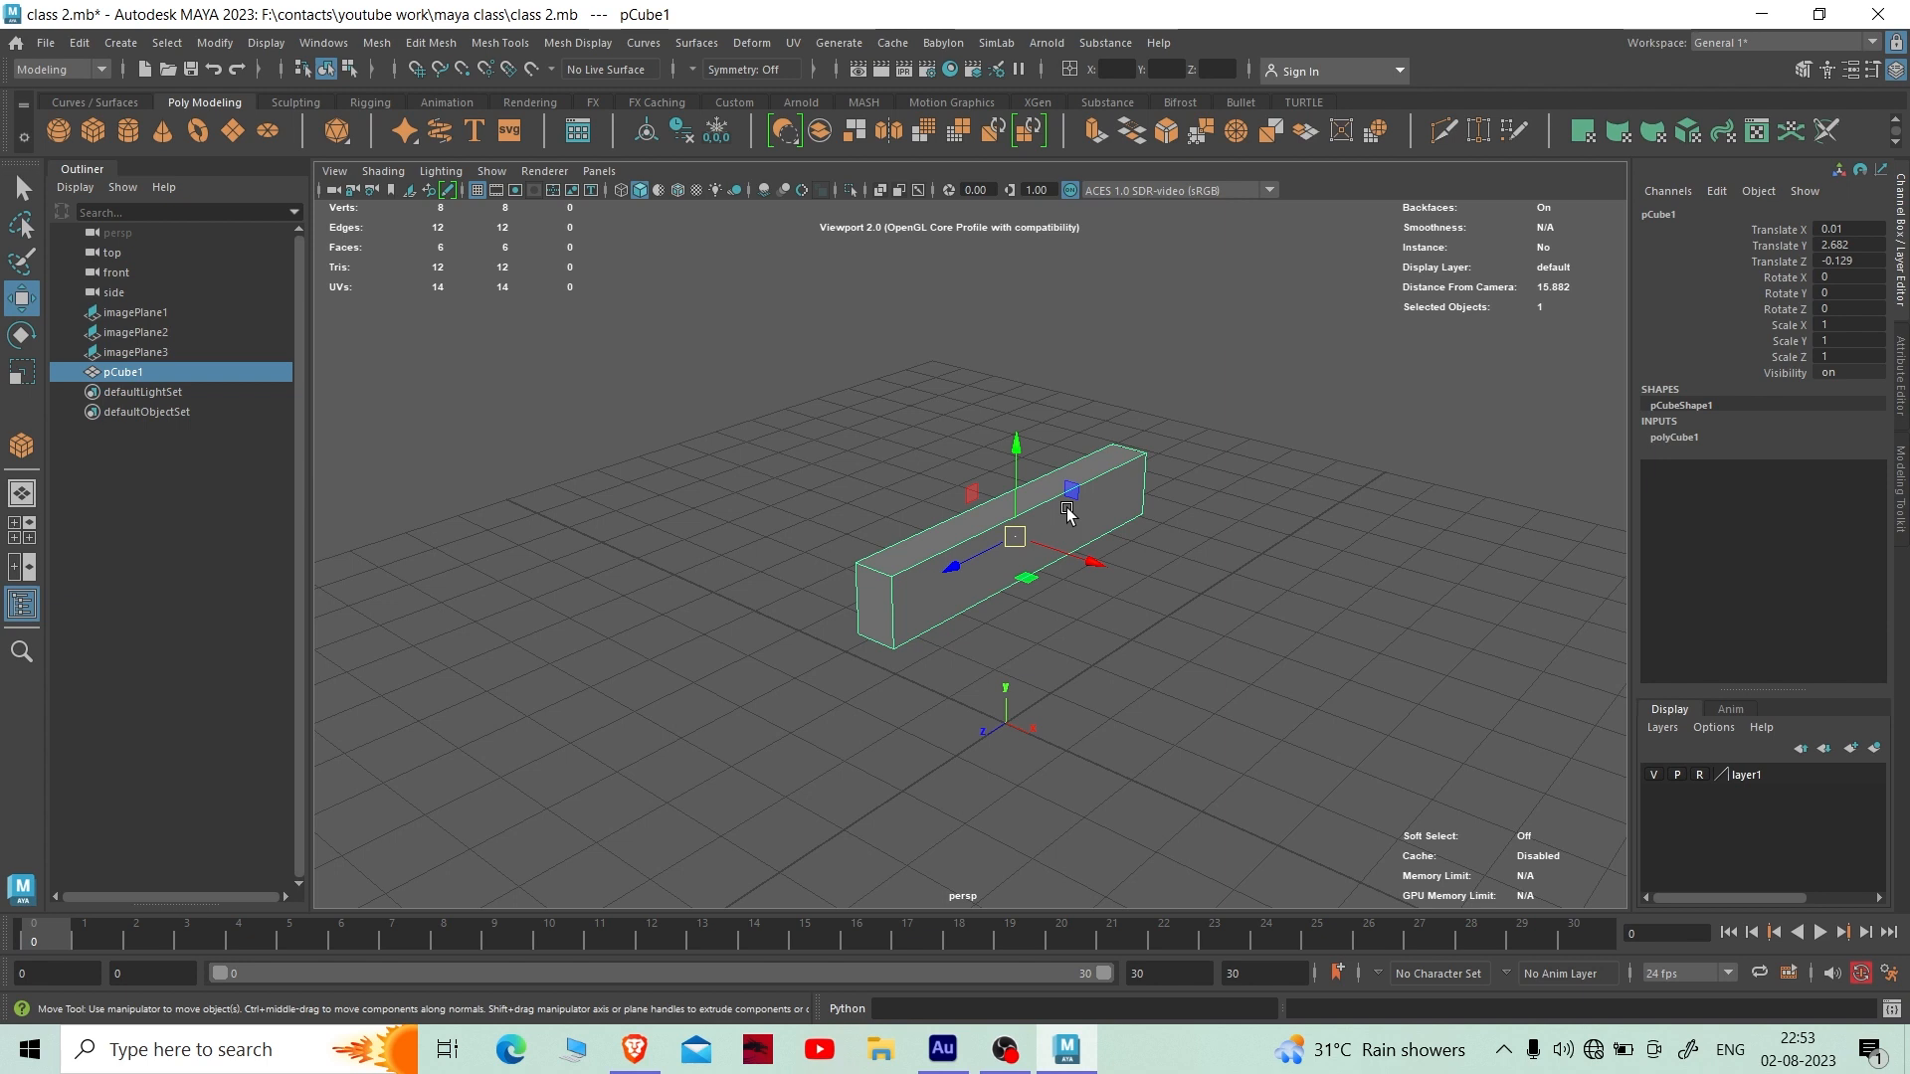
pyautogui.press('space')
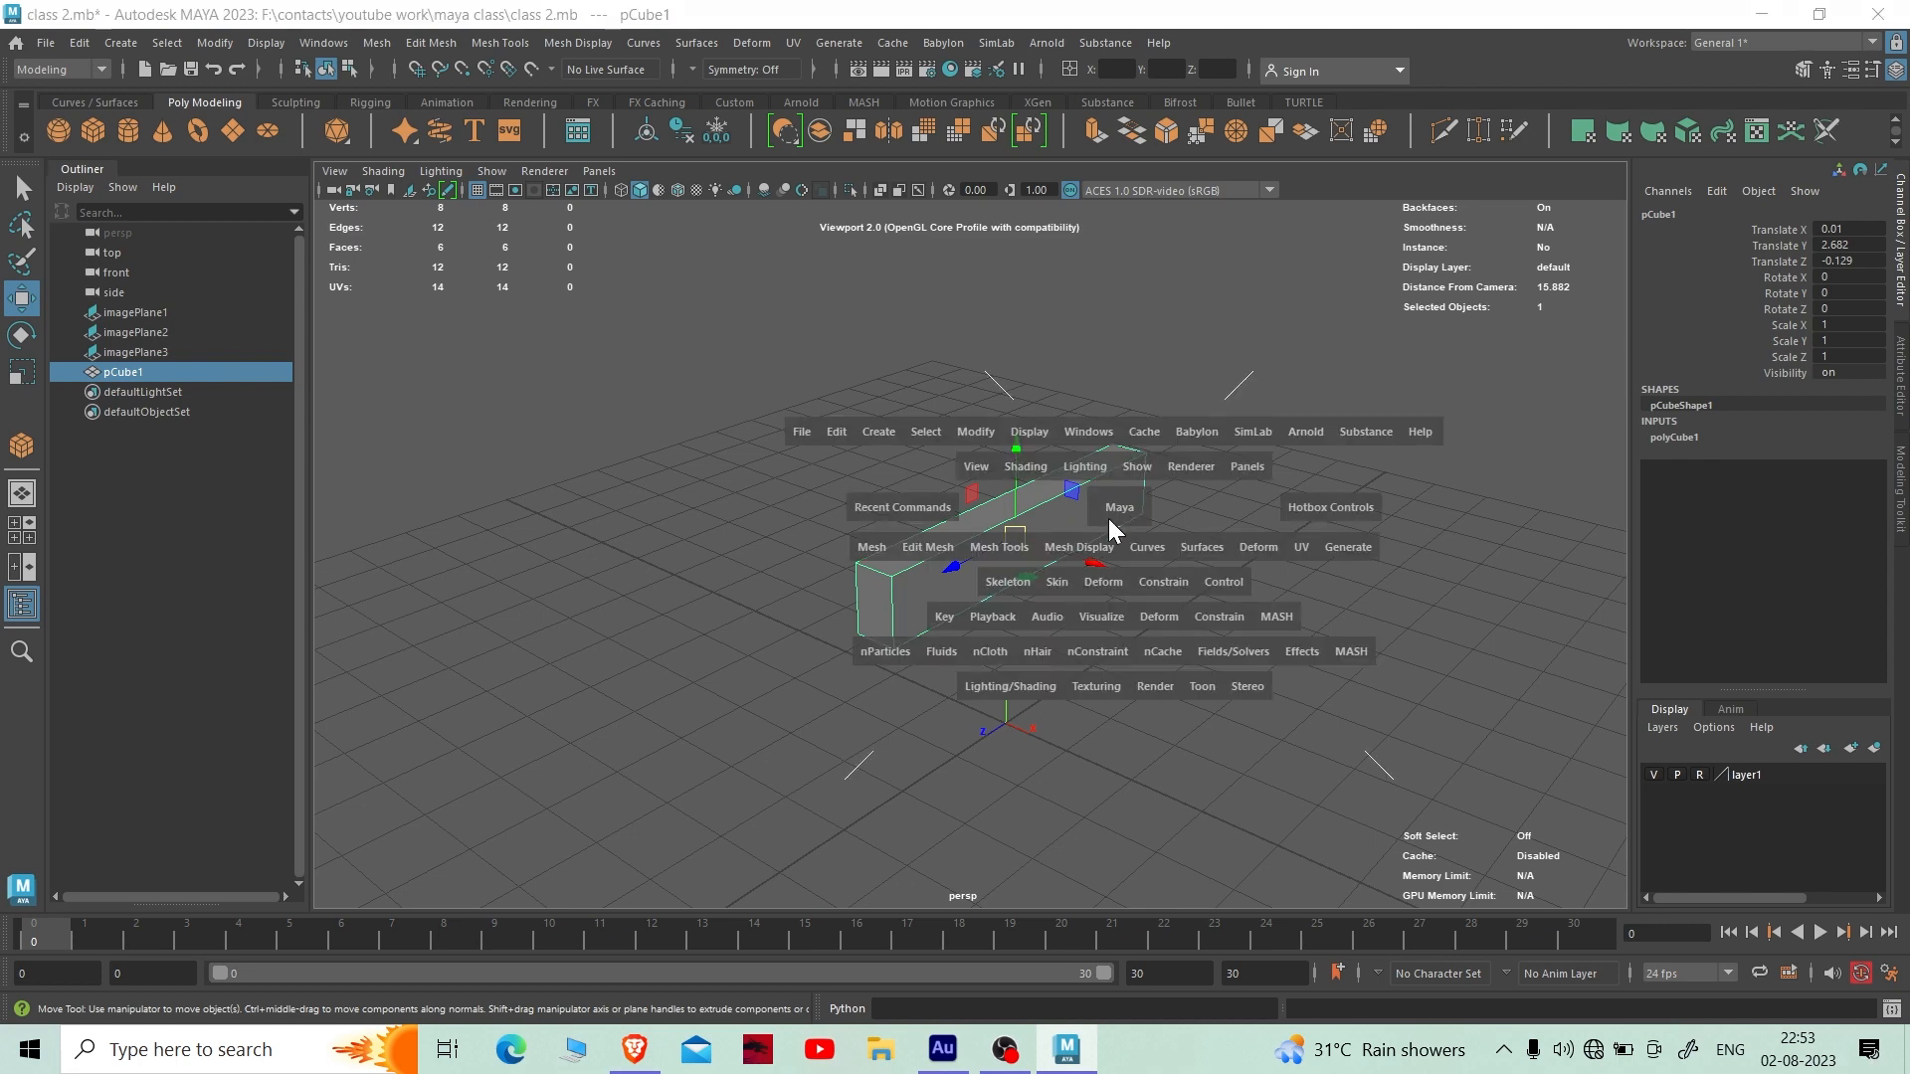
pyautogui.press('space')
pyautogui.scroll(10, 1062, 512)
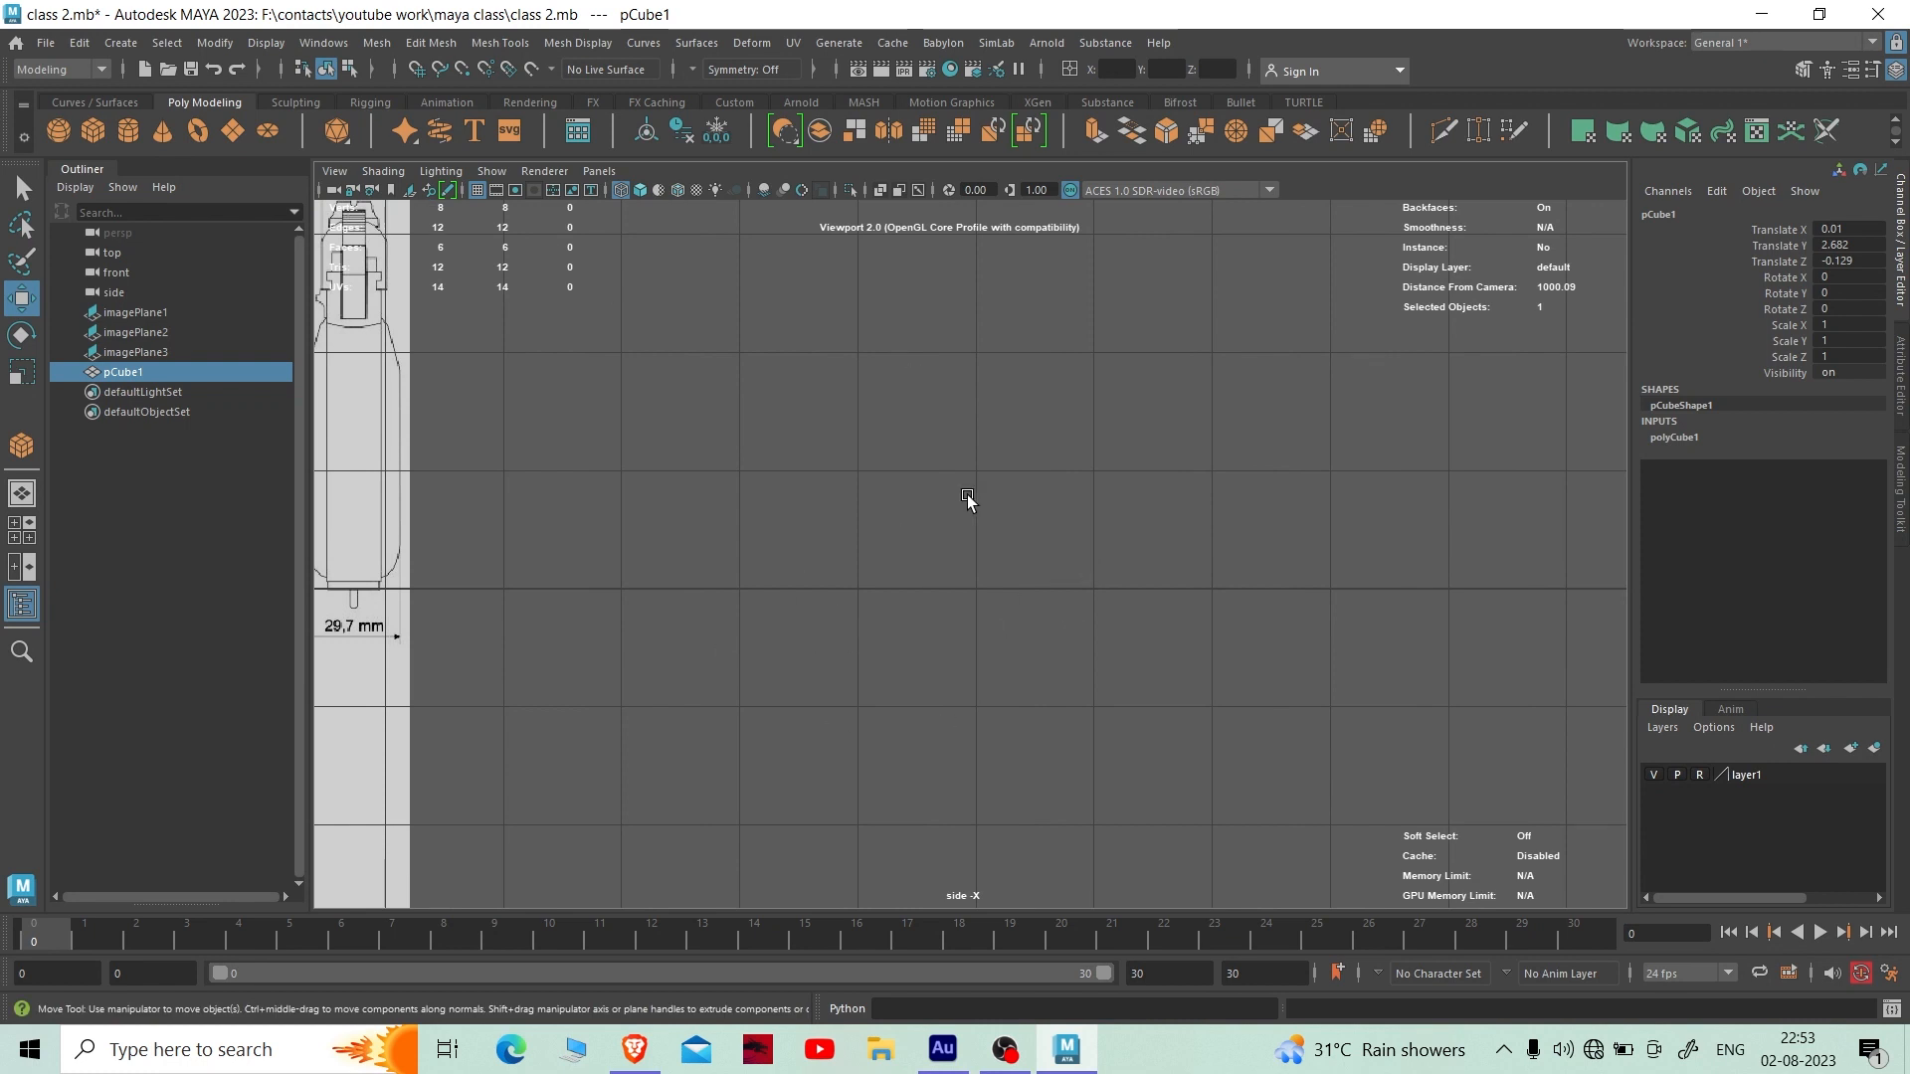
pyautogui.click(110, 102)
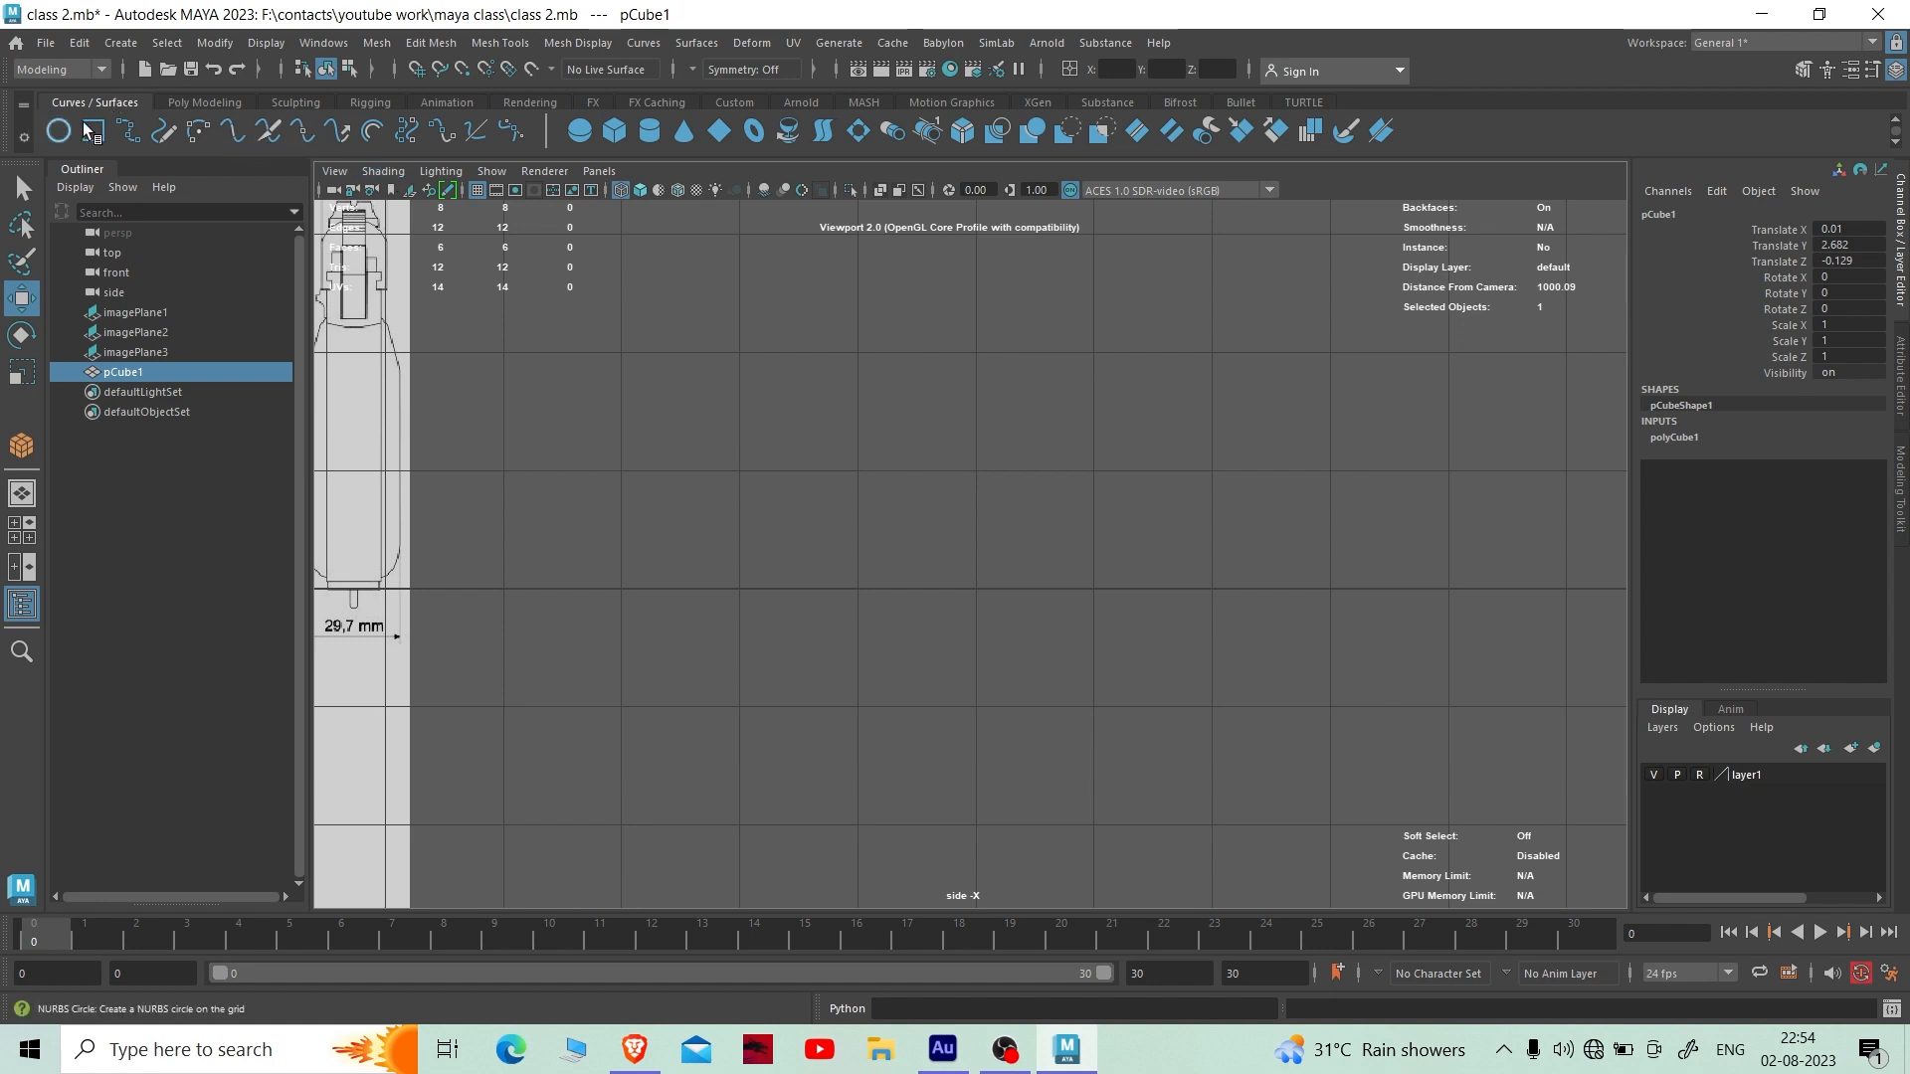
pyautogui.click(241, 100)
pyautogui.click(294, 103)
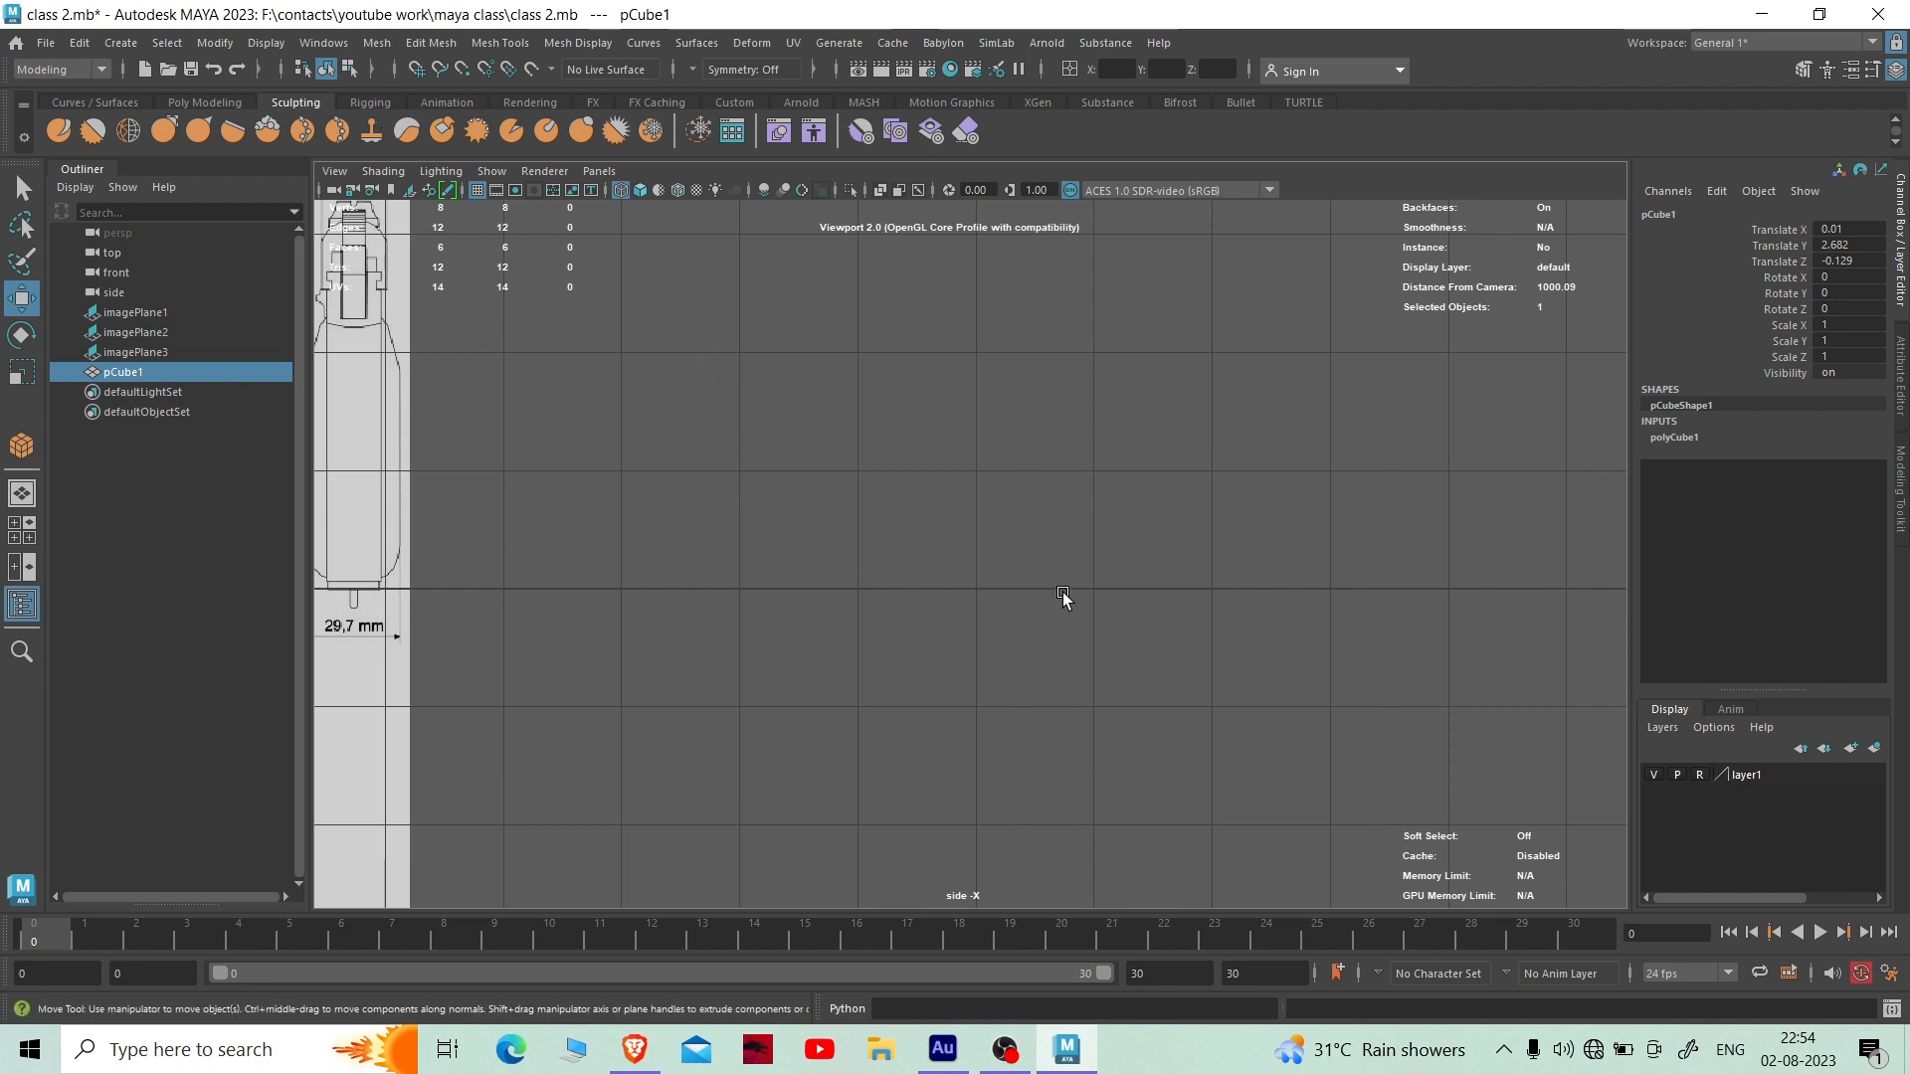
pyautogui.click(373, 104)
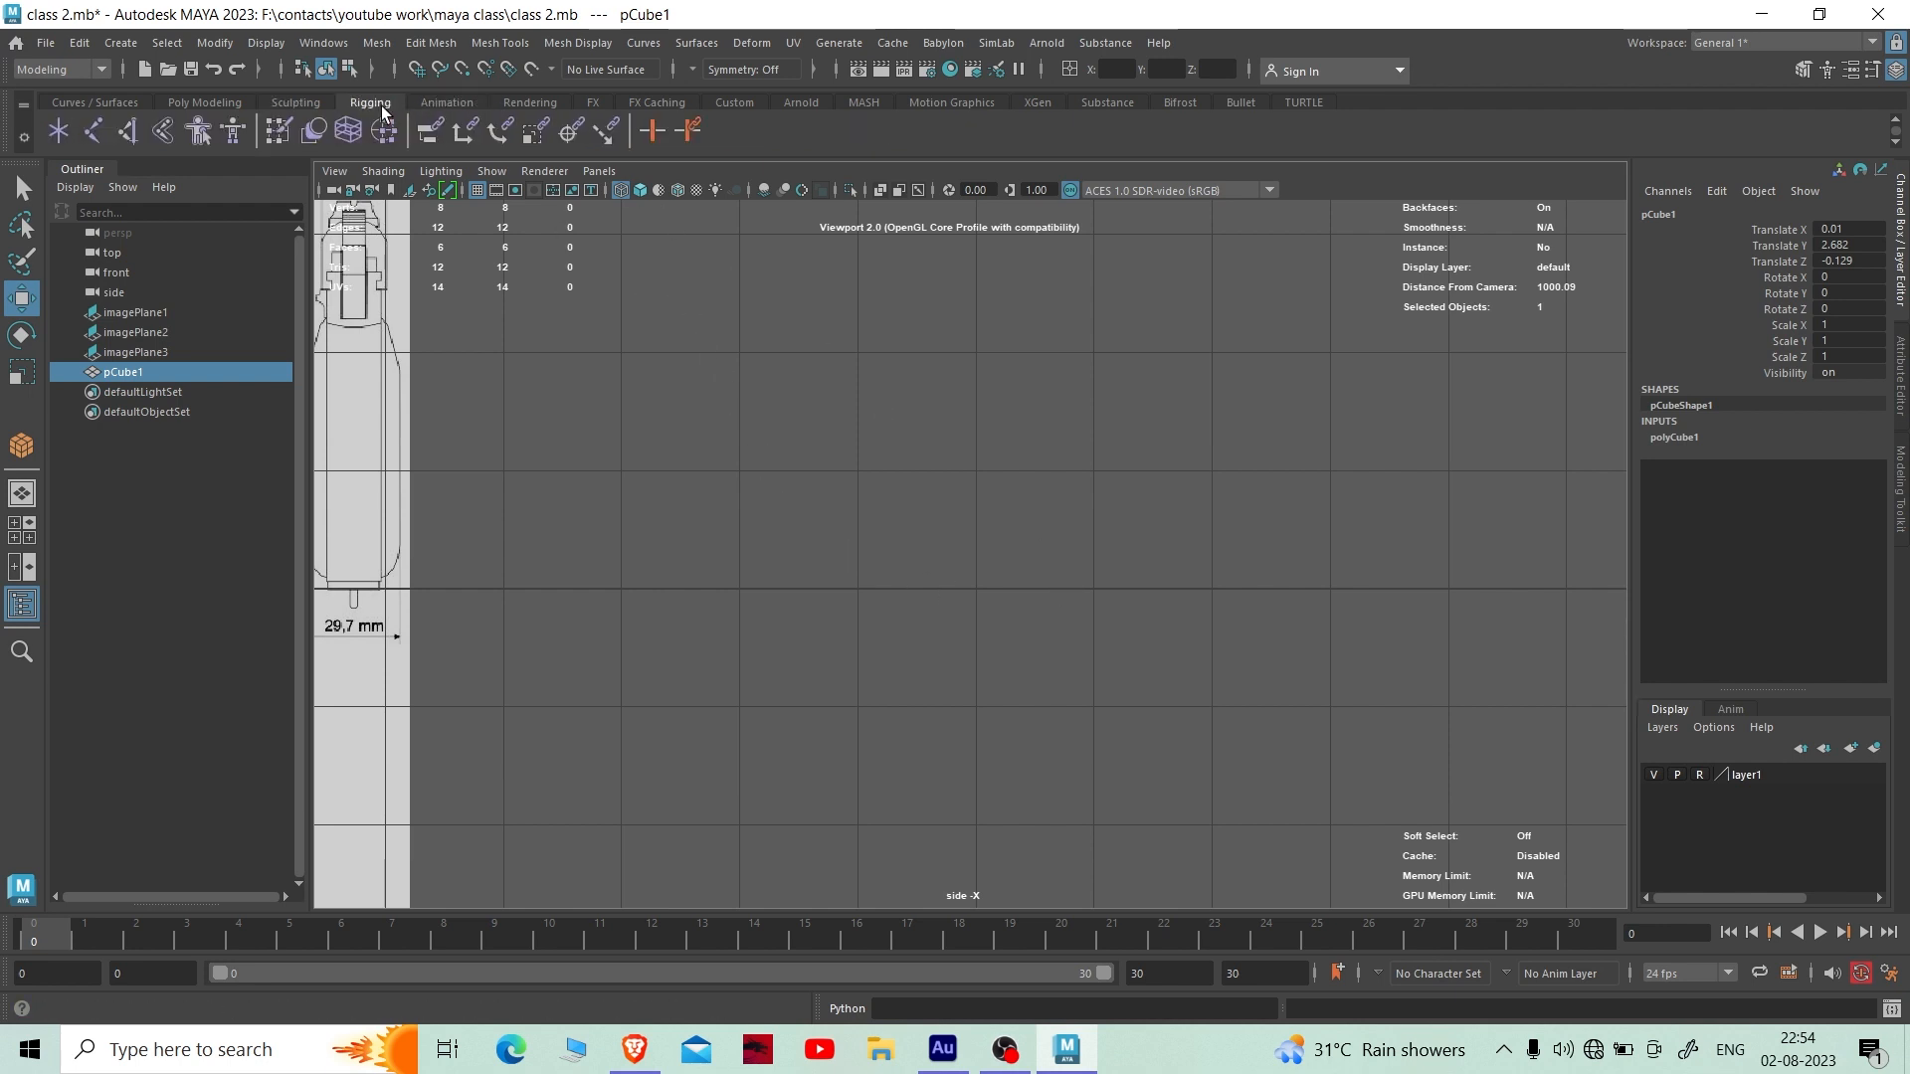
pyautogui.click(85, 102)
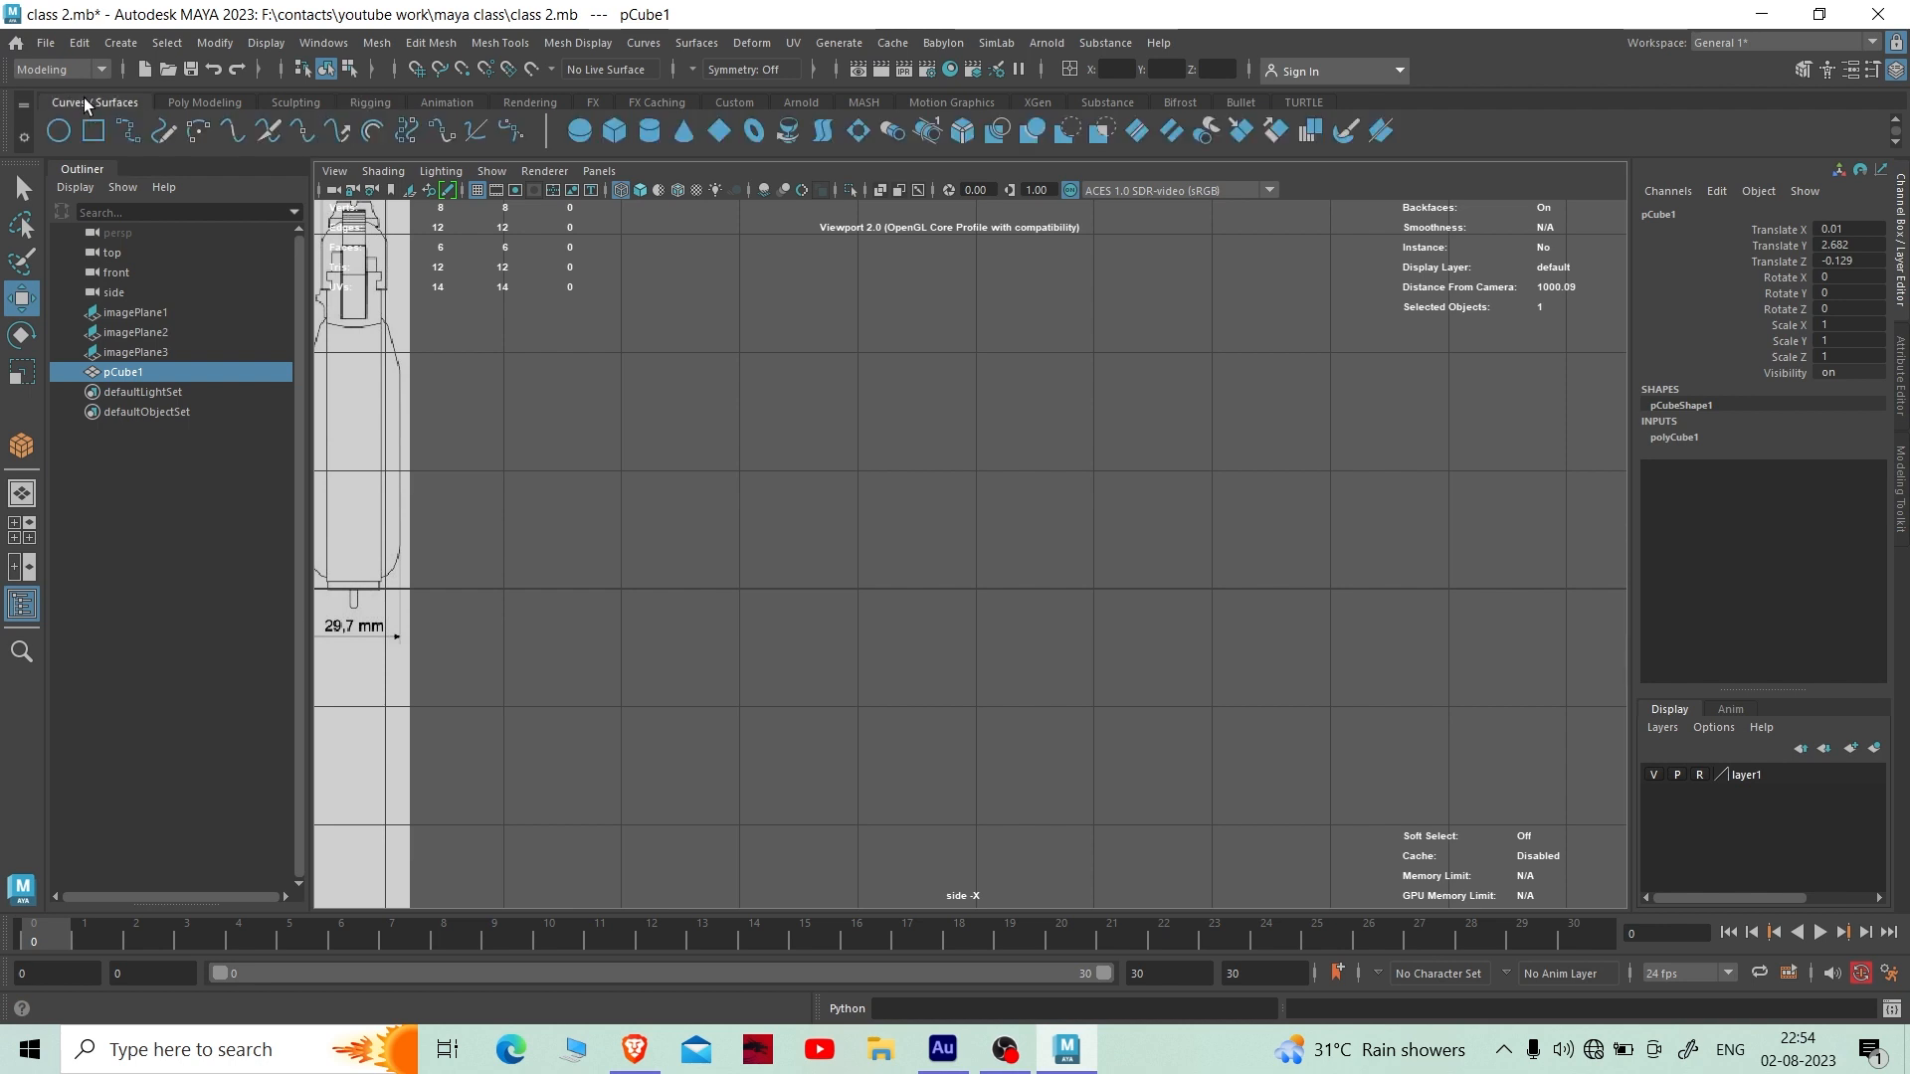
pyautogui.click(207, 101)
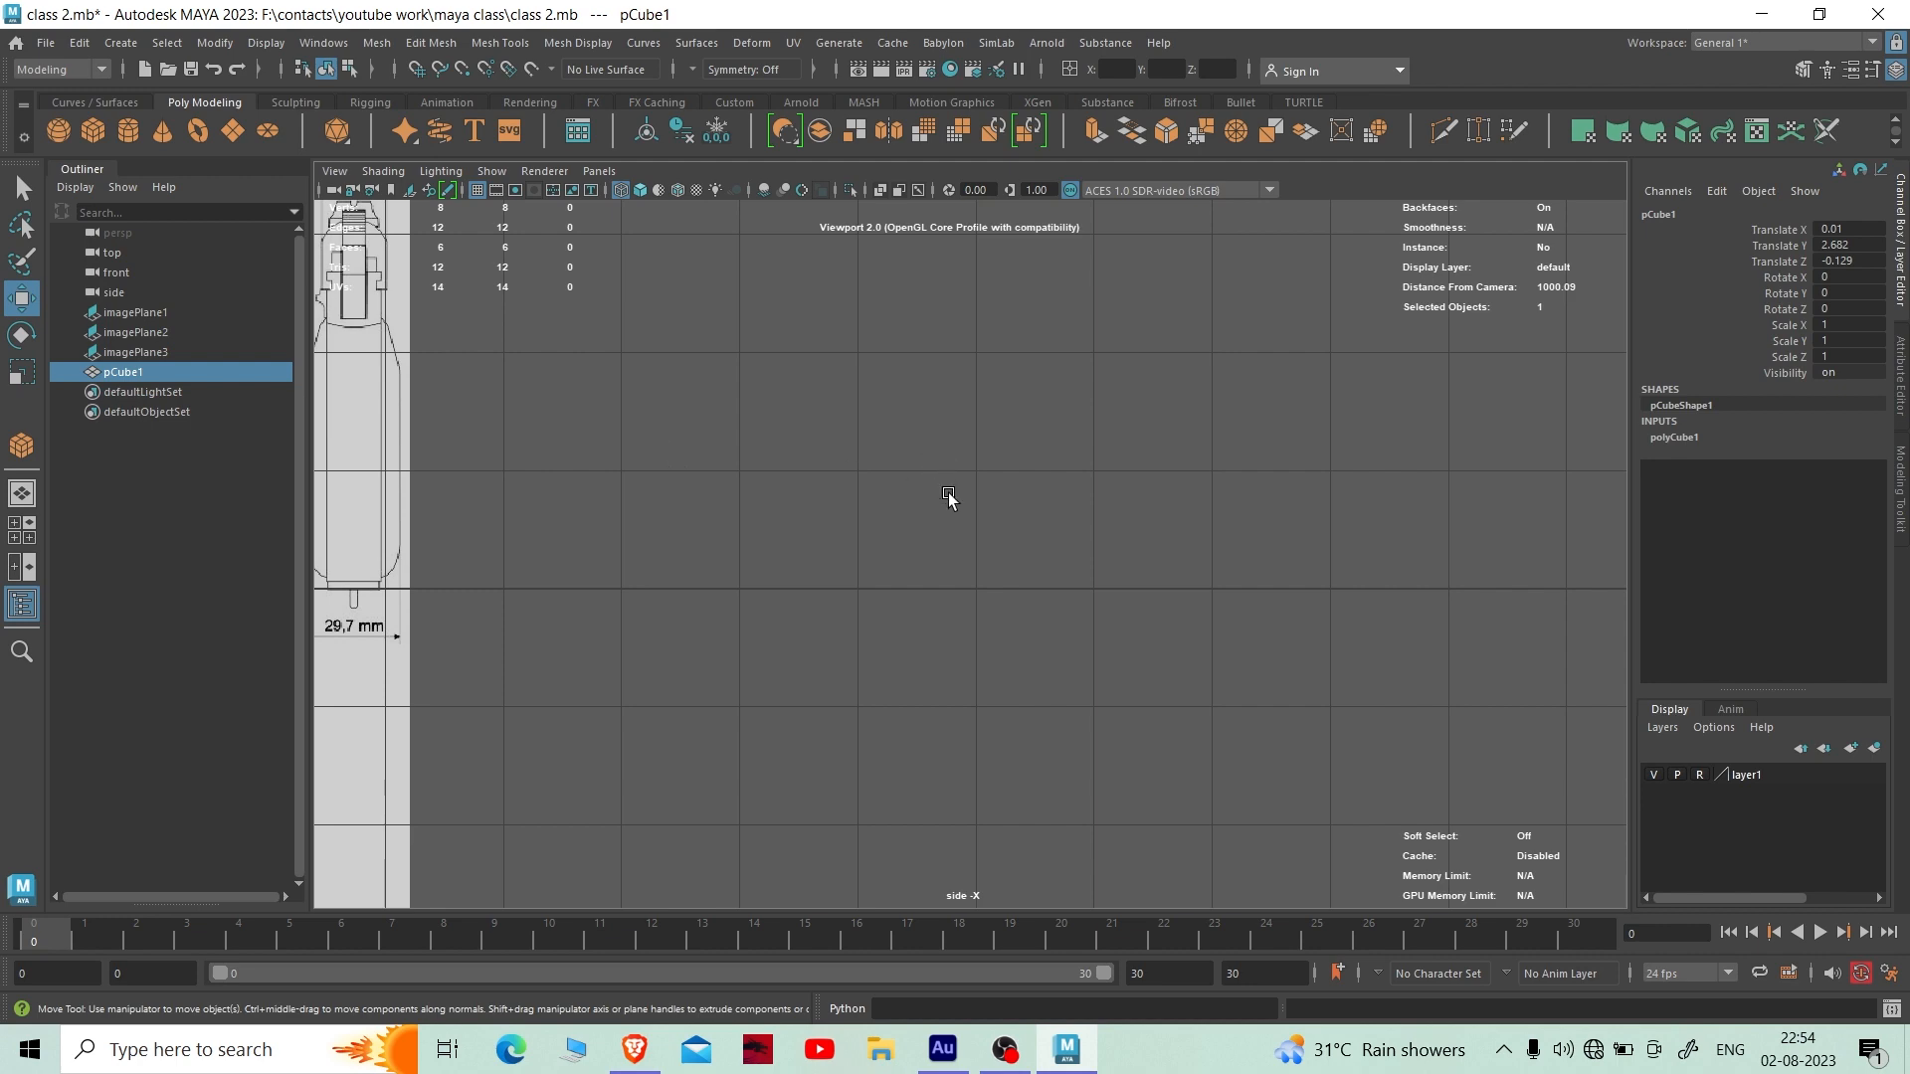
# - Examine pCube1's width and height against the muzzle drawing in the front view
pyautogui.scroll(-5, 1043, 545)
pyautogui.scroll(1, 1054, 582)
pyautogui.press('space')
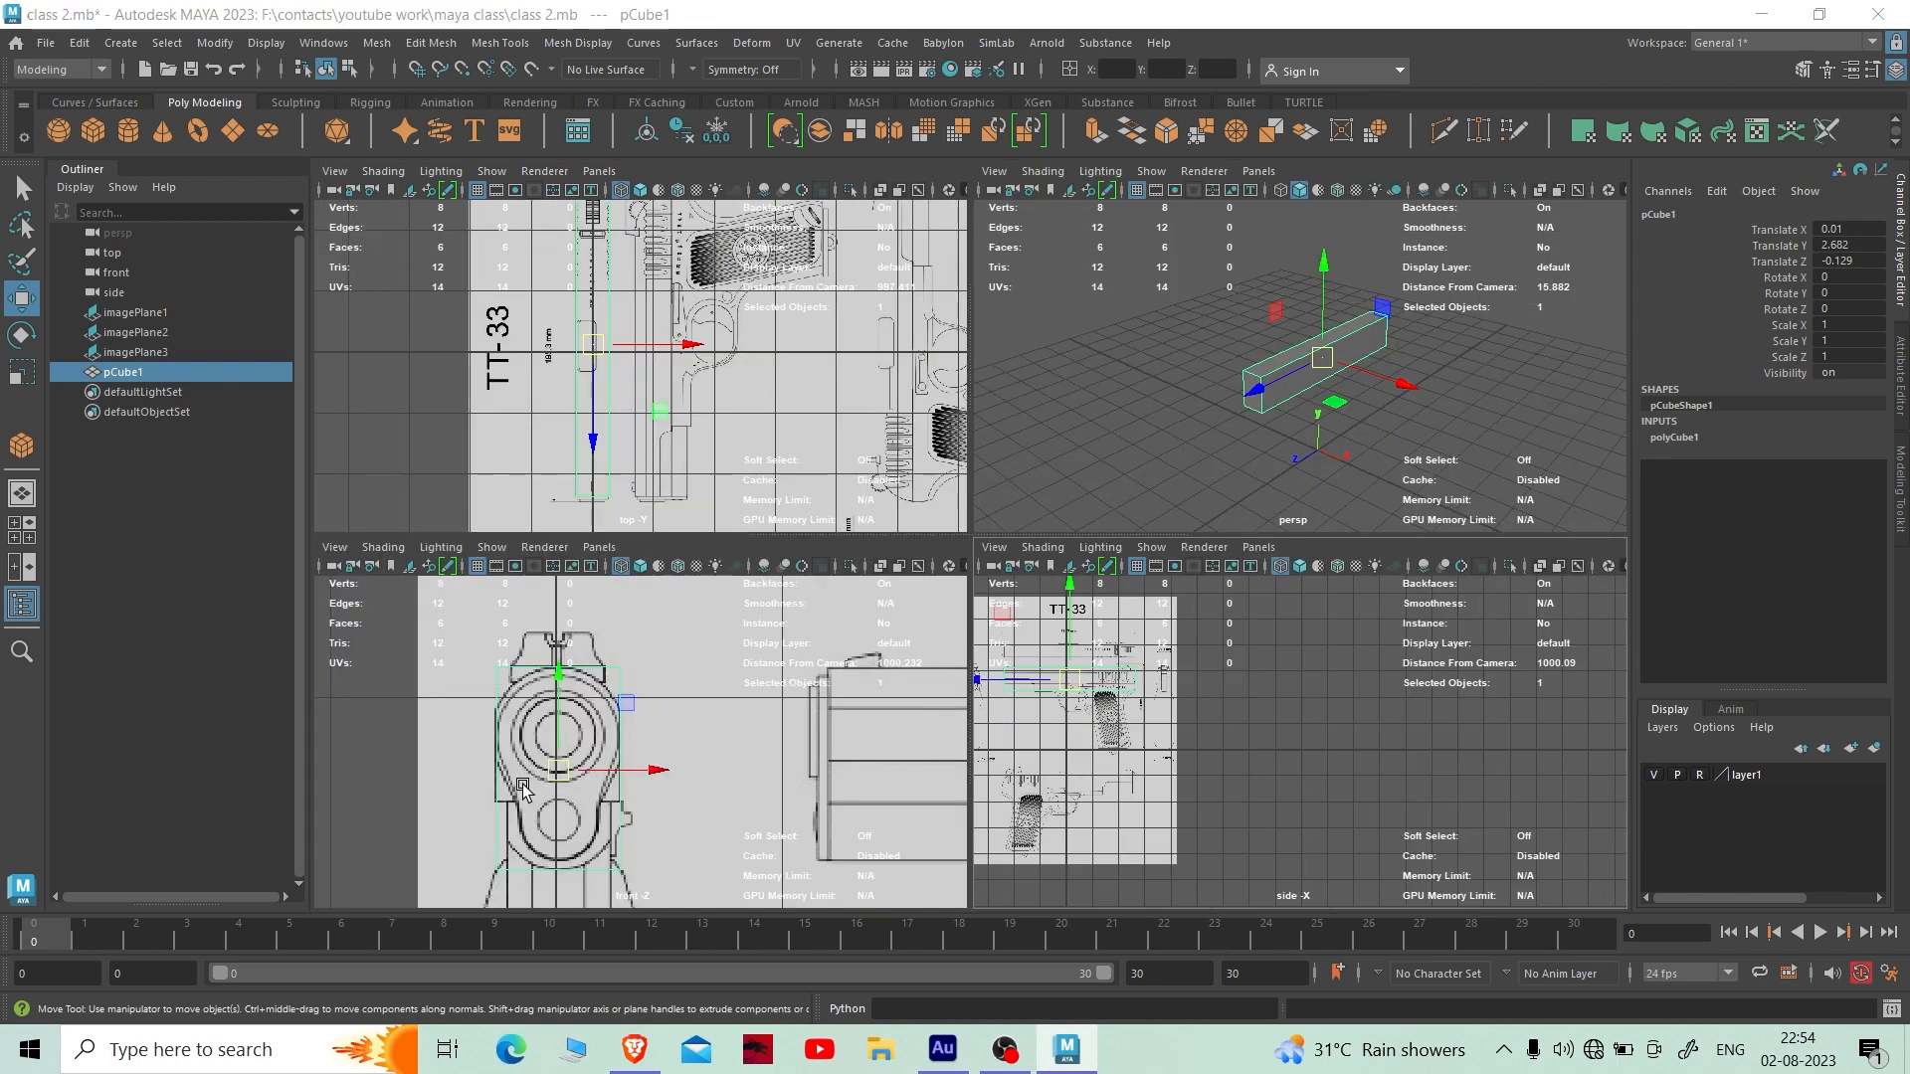
pyautogui.press('space')
pyautogui.scroll(-8, 686, 706)
pyautogui.scroll(10, 1011, 567)
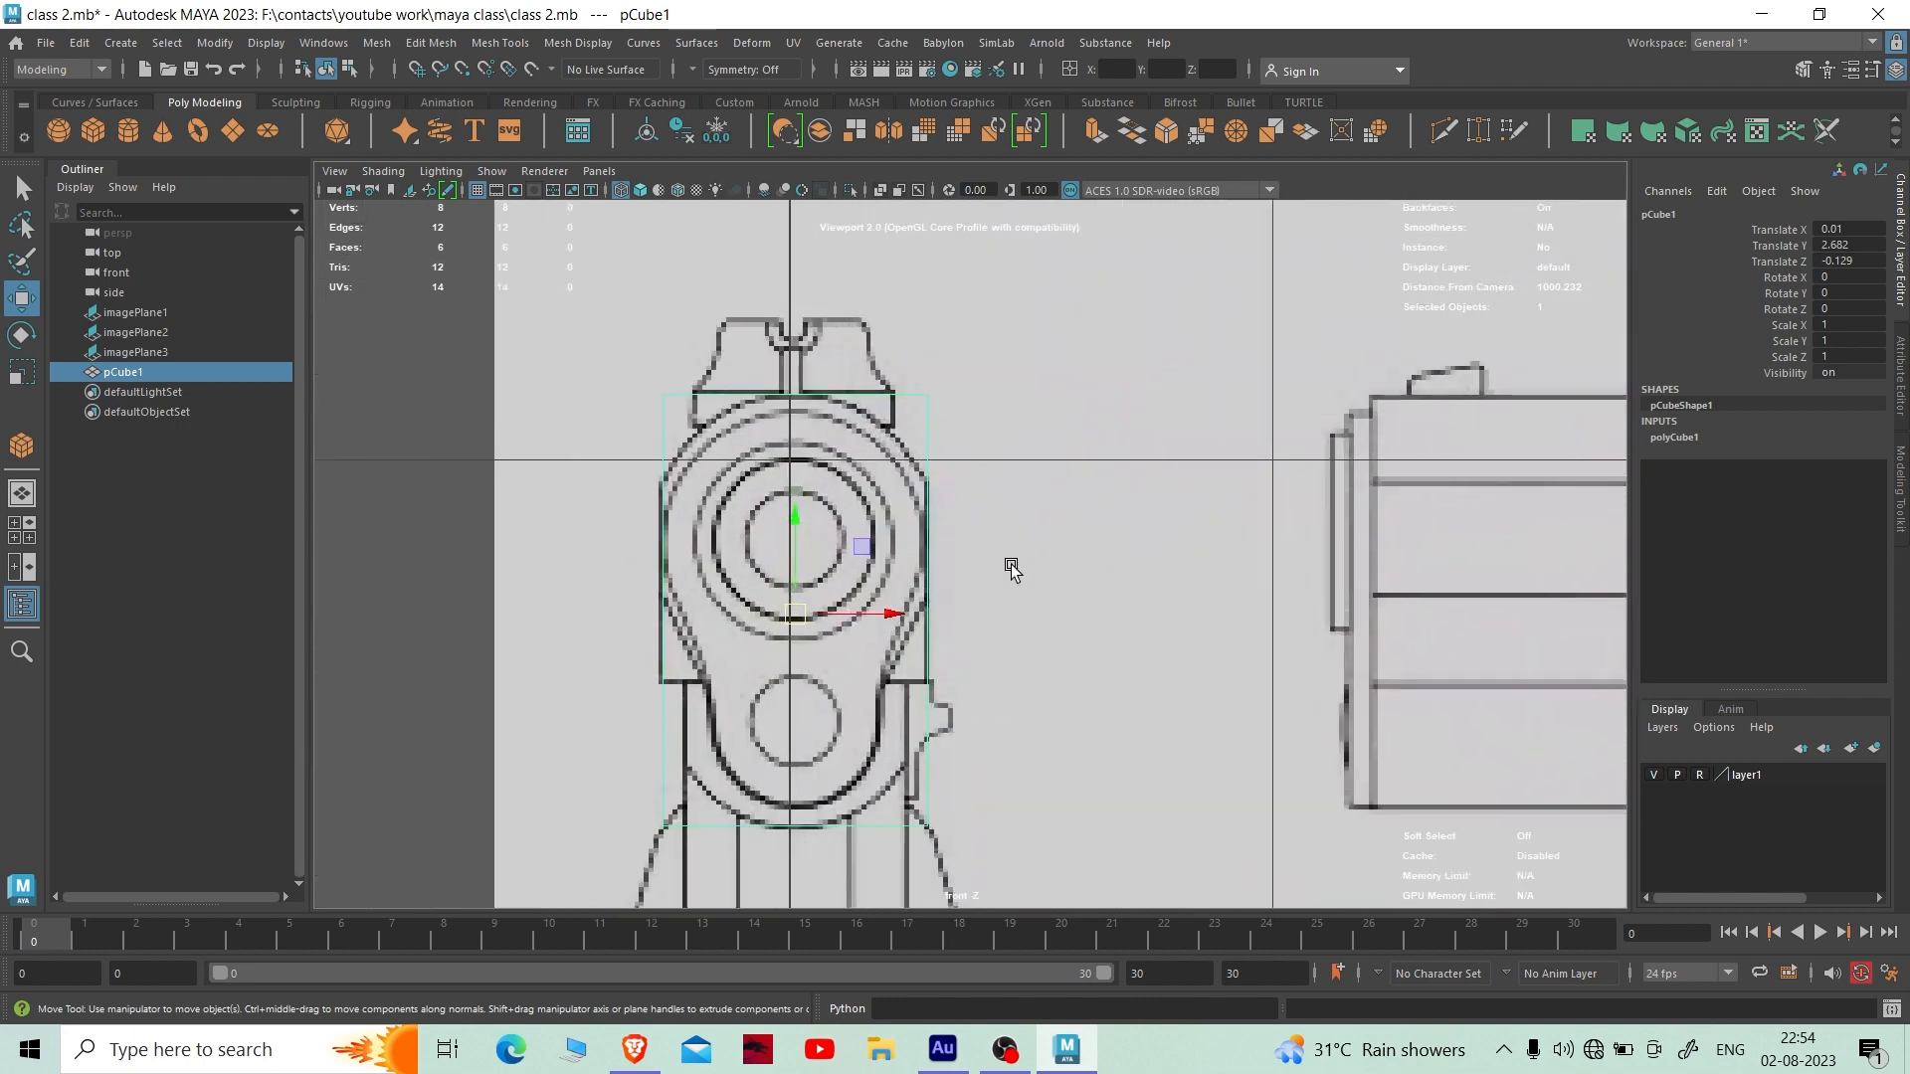
pyautogui.scroll(-2, 1104, 659)
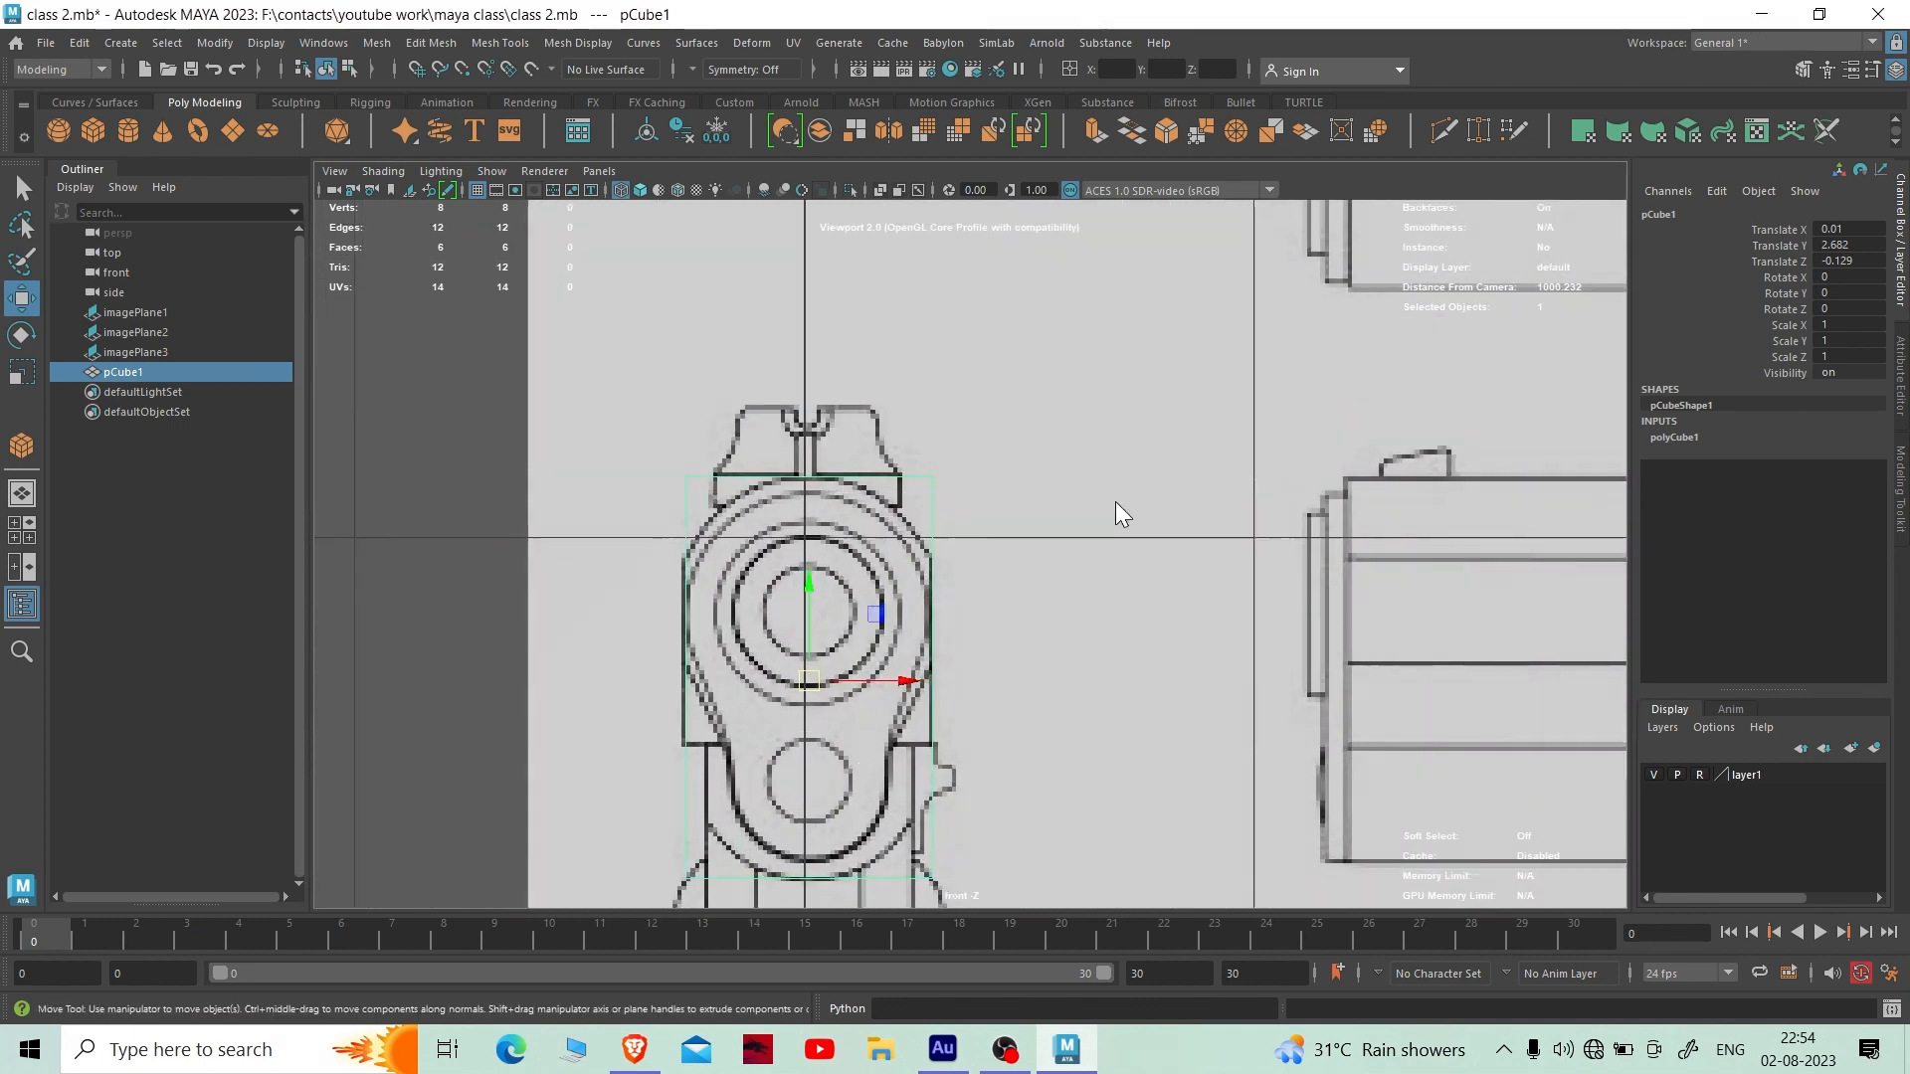
# - Frame pCube1 in the side view and examine its fit against the full TT-33 pistol drawing
pyautogui.press('space')
pyautogui.press('space')
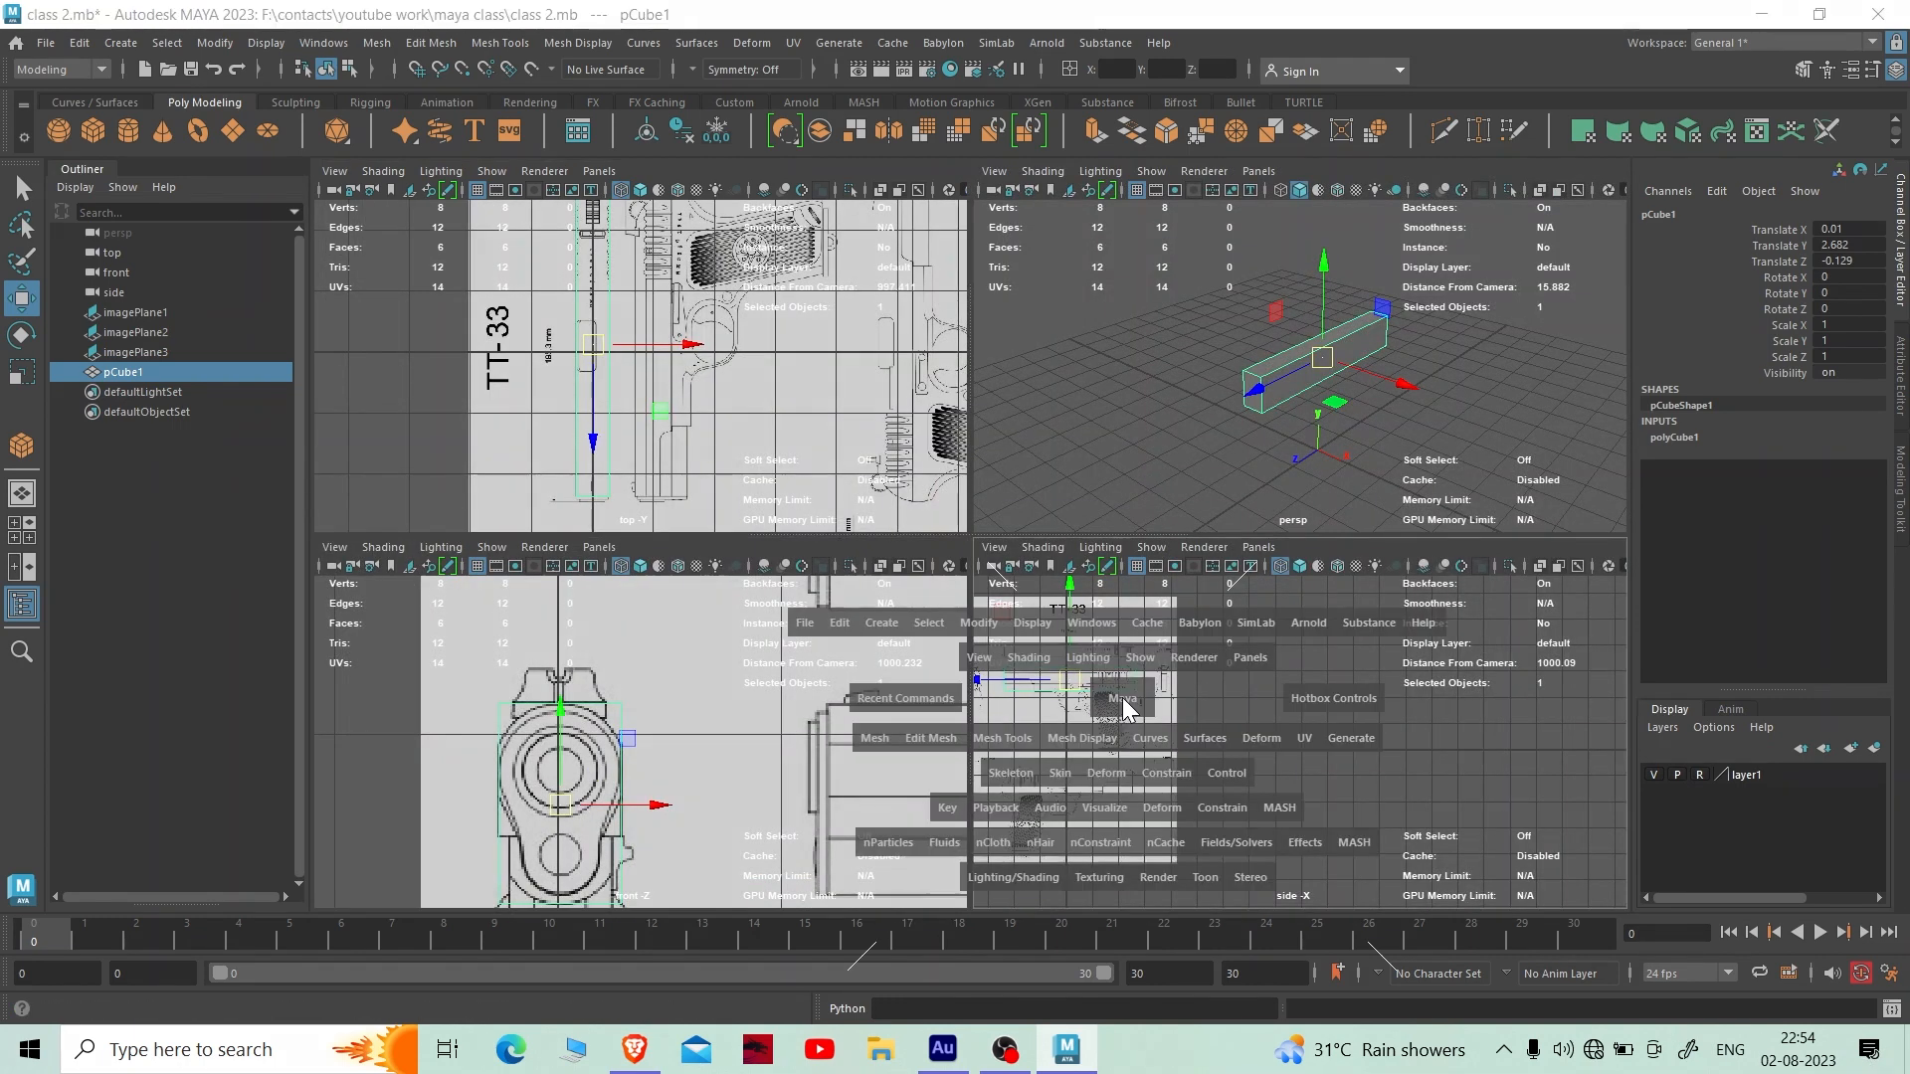
pyautogui.scroll(2, 716, 552)
pyautogui.press('f')
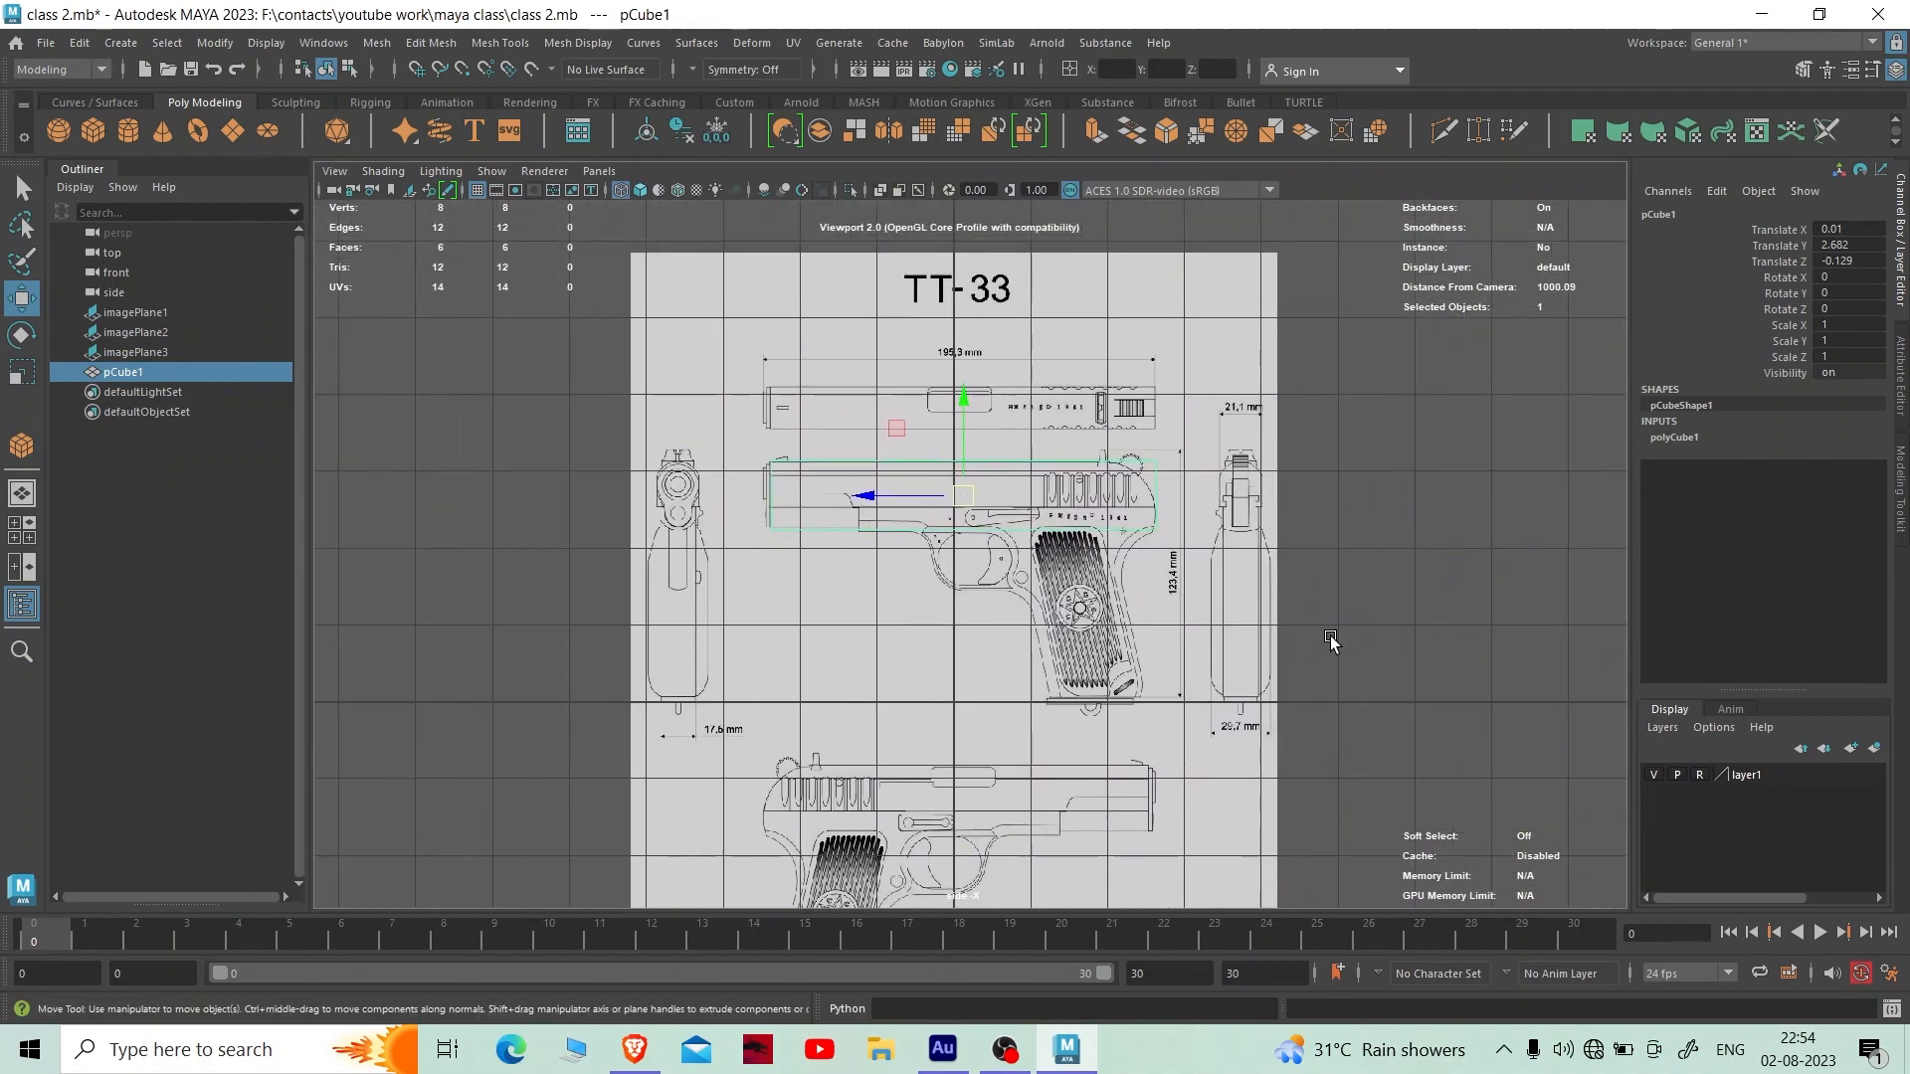
pyautogui.scroll(-4, 1166, 540)
pyautogui.scroll(3, 1166, 547)
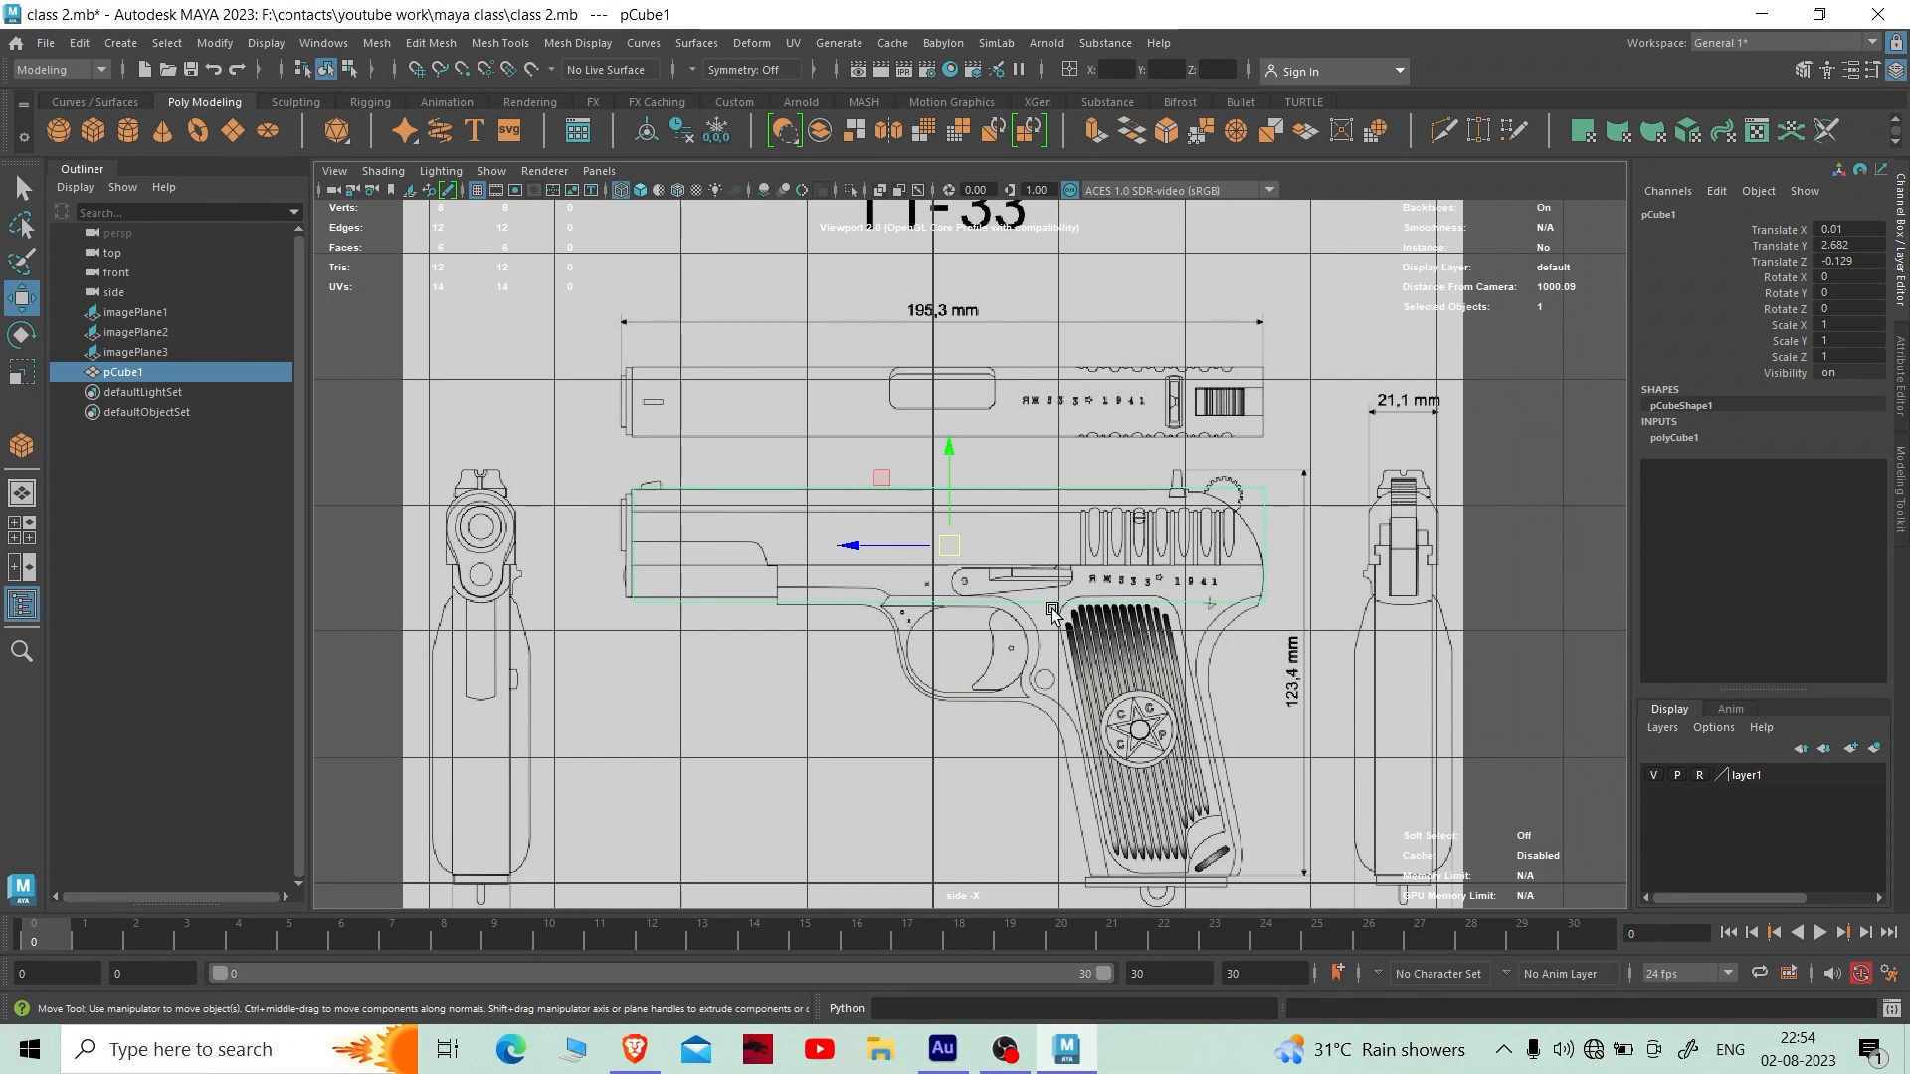
pyautogui.scroll(2, 1052, 611)
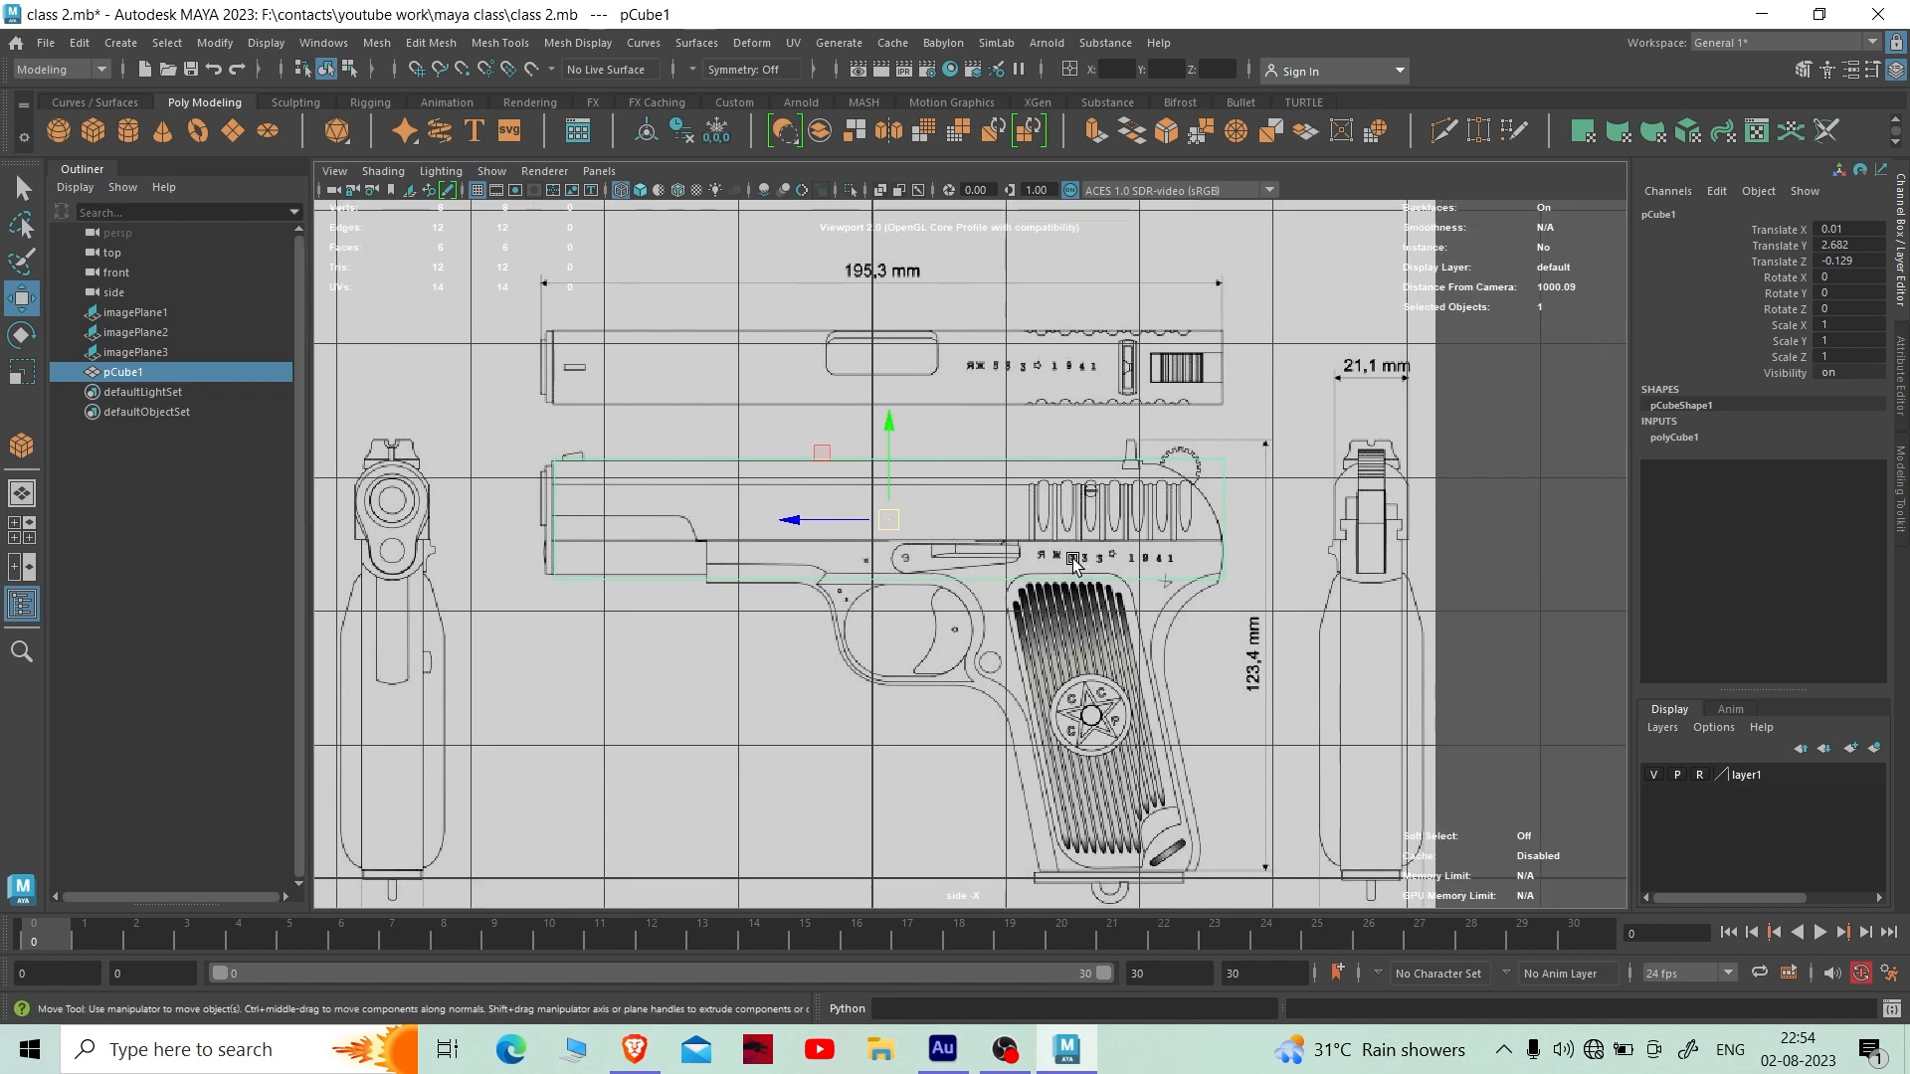
pyautogui.scroll(-1, 1167, 572)
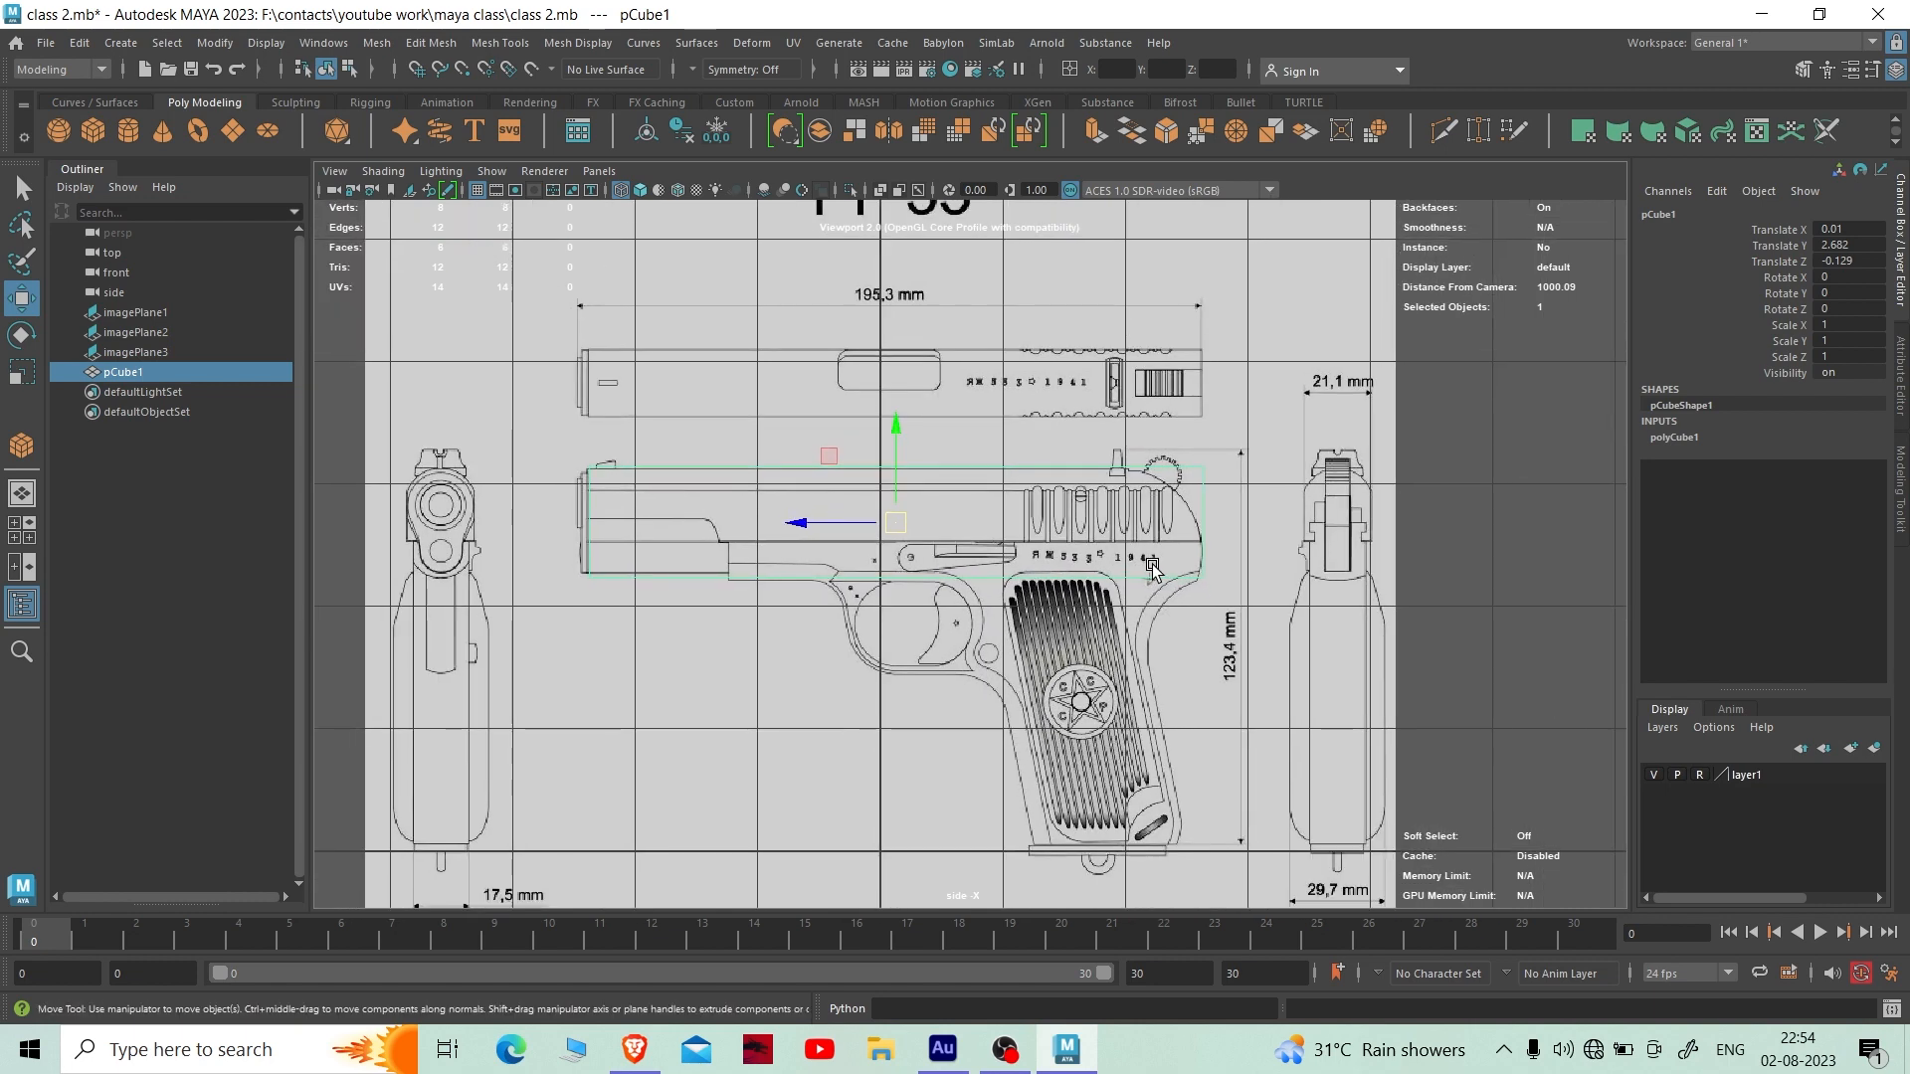
# - Inspect pCube1's end, side and top faces from several angles in the perspective view
pyautogui.press('space')
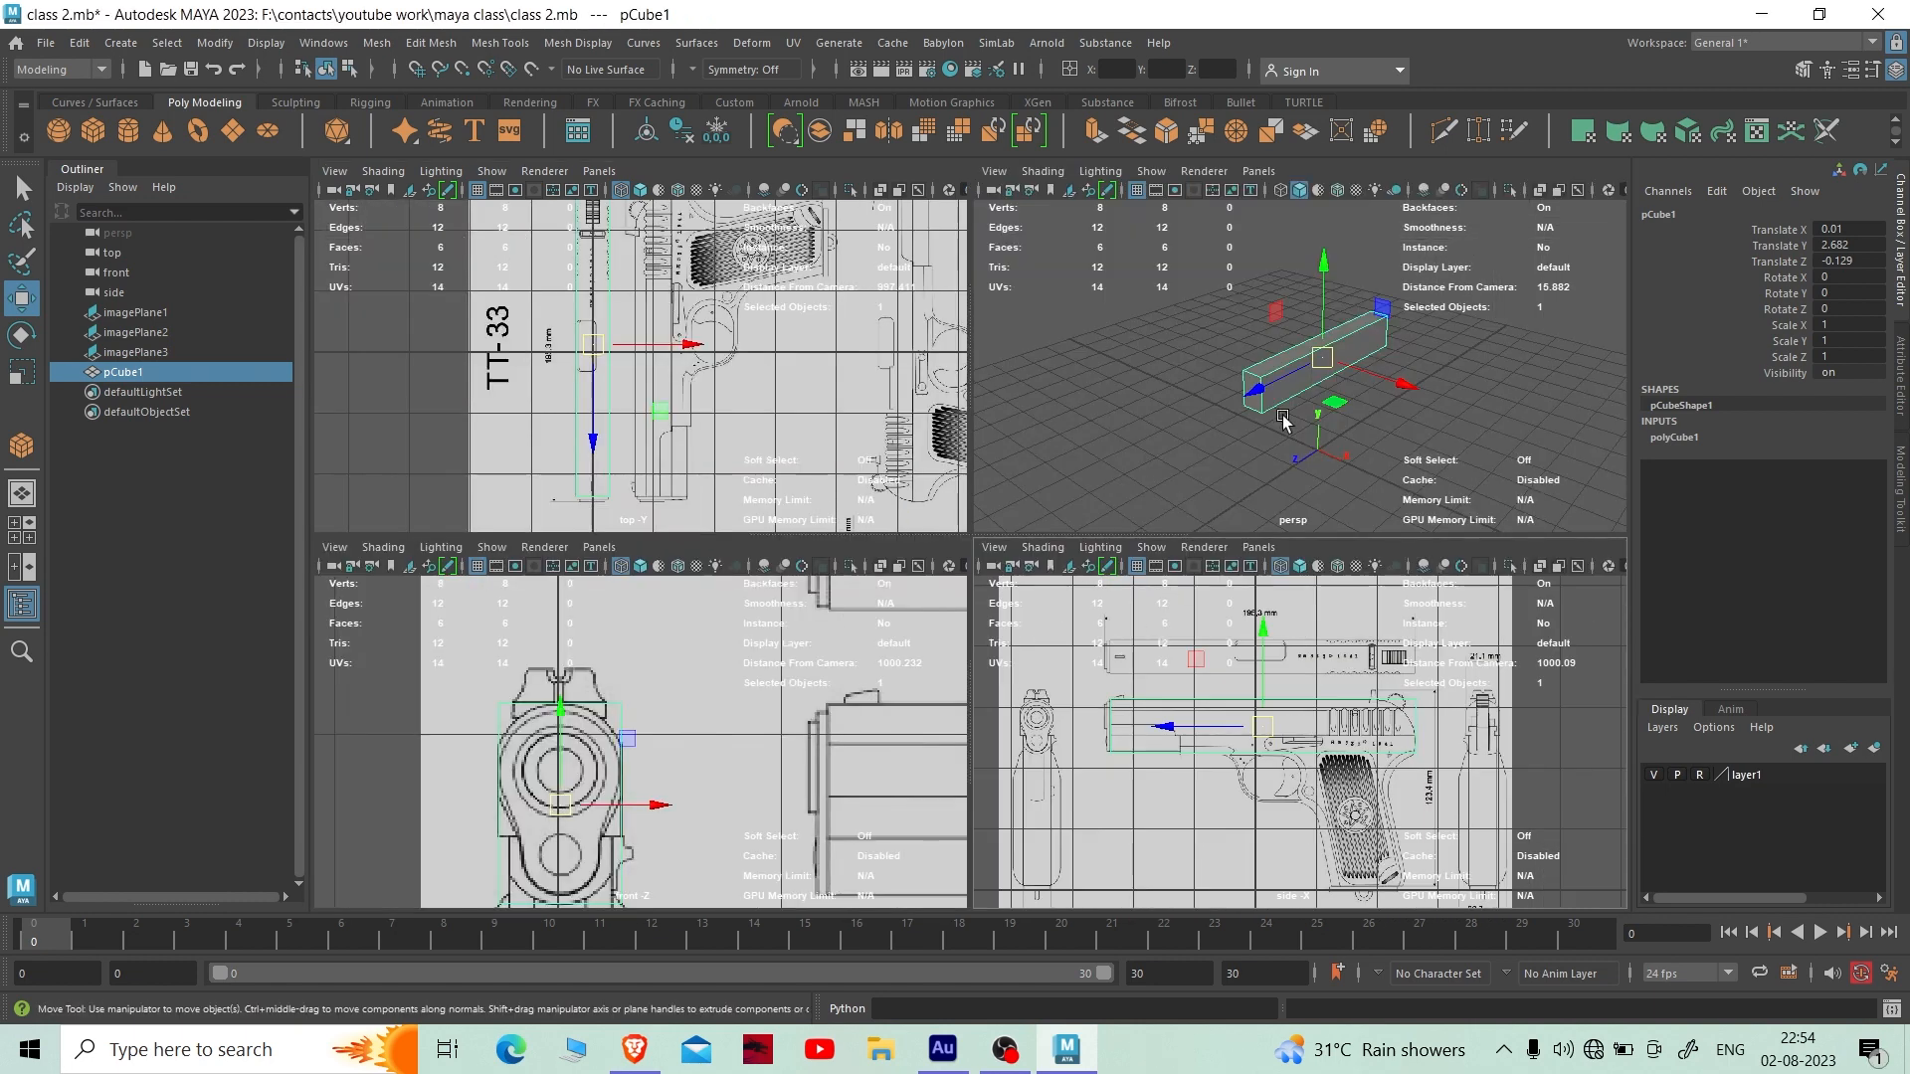
pyautogui.press('space')
pyautogui.scroll(3, 1074, 601)
pyautogui.keyDown('alt'); pyautogui.moveTo(976, 636); pyautogui.dragTo(1061, 567); pyautogui.keyUp('alt')
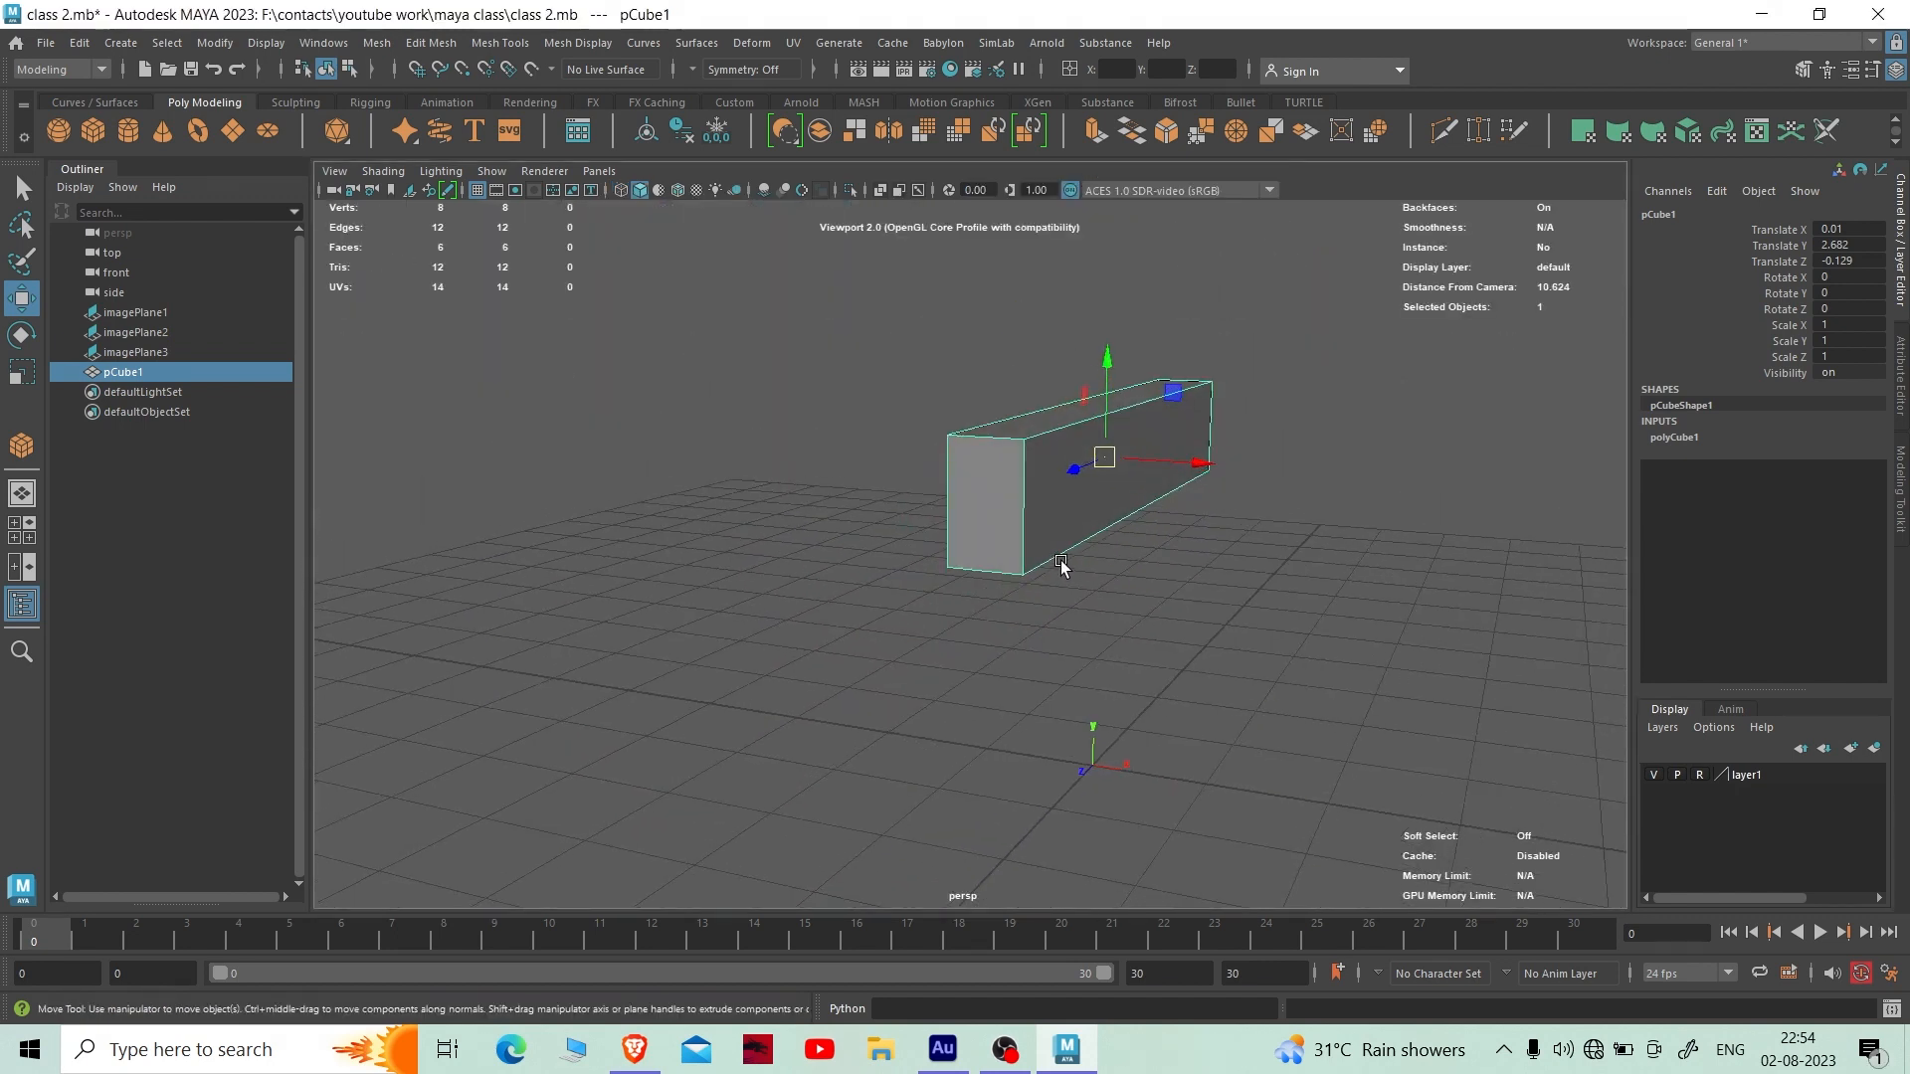
pyautogui.keyDown('alt'); pyautogui.moveTo(1061, 567); pyautogui.dragTo(987, 639, button='middle'); pyautogui.keyUp('alt')
pyautogui.scroll(4, 991, 637)
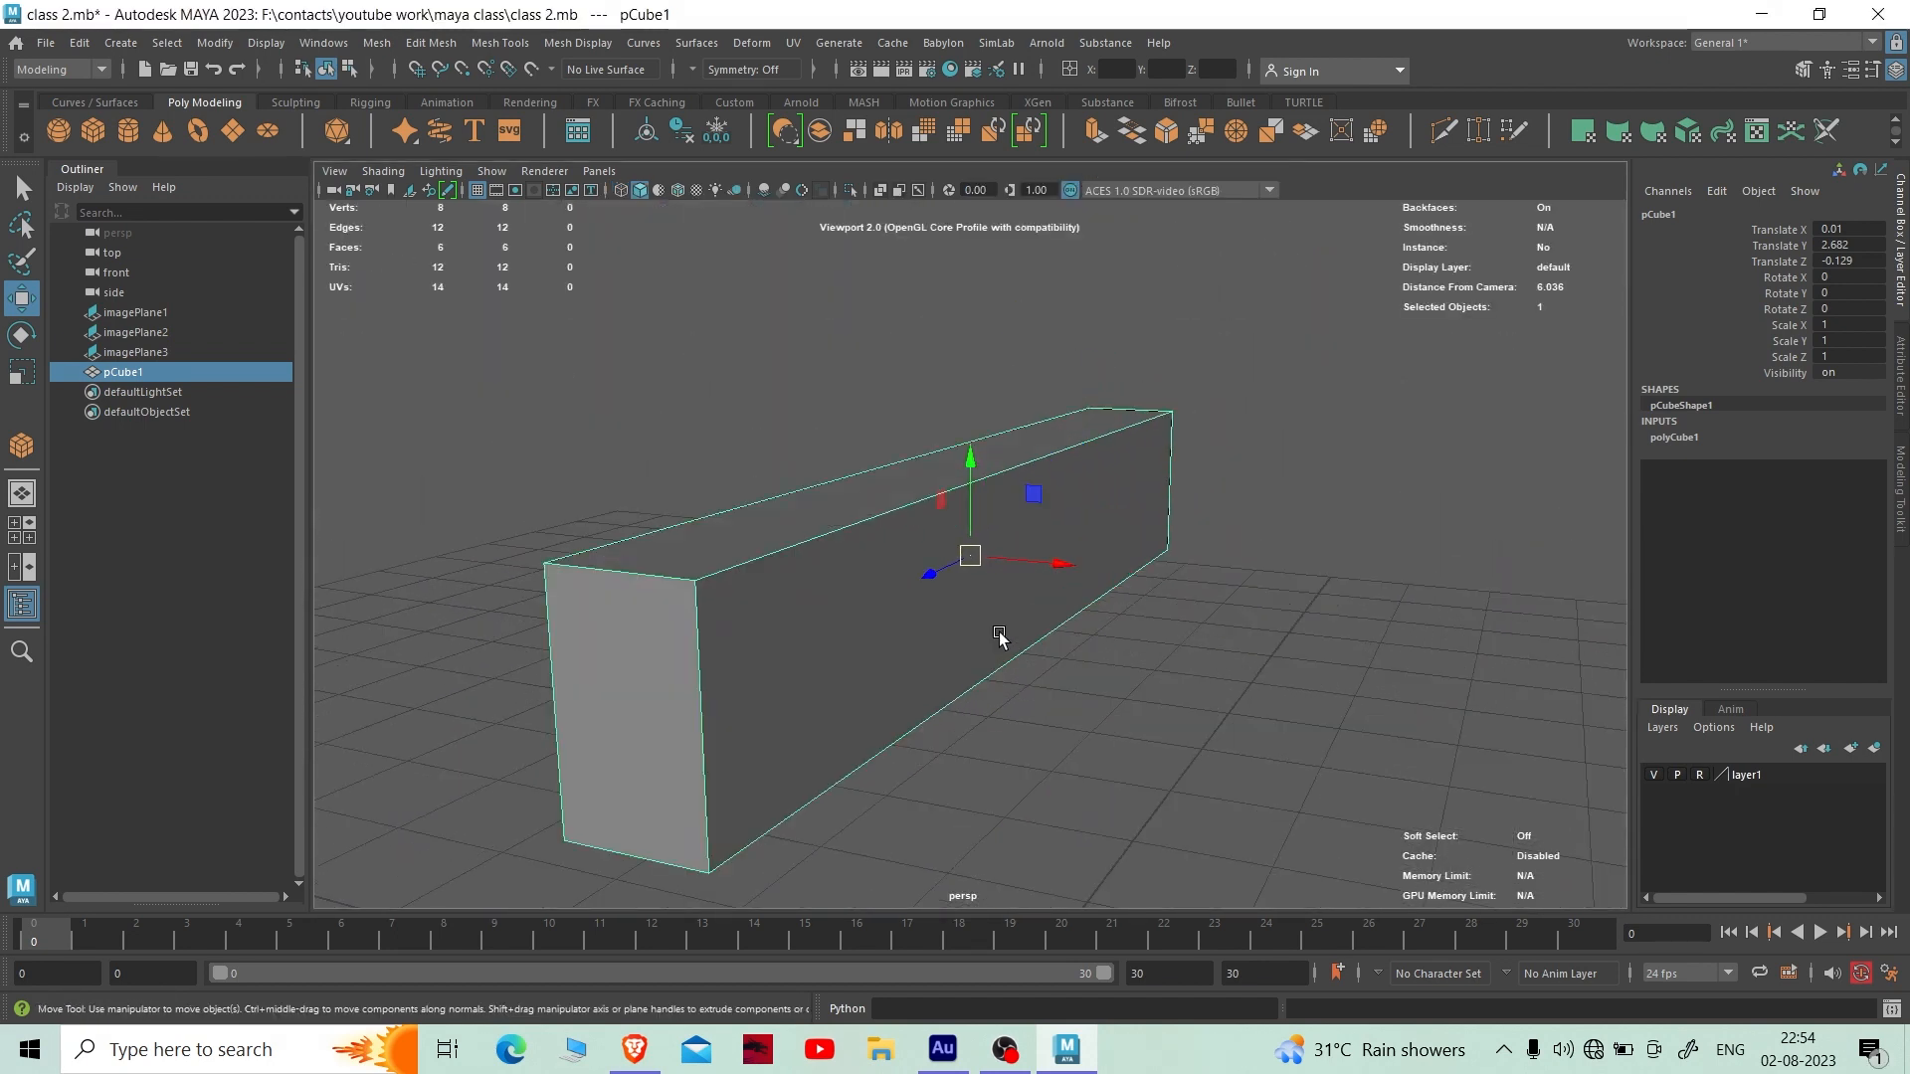
pyautogui.moveTo(1007, 624)
pyautogui.keyDown('alt'); pyautogui.mouseDown()
pyautogui.moveTo(1035, 656)
pyautogui.moveTo(972, 626)
pyautogui.moveTo(988, 656)
pyautogui.moveTo(1034, 625)
pyautogui.mouseUp(); pyautogui.keyUp('alt')
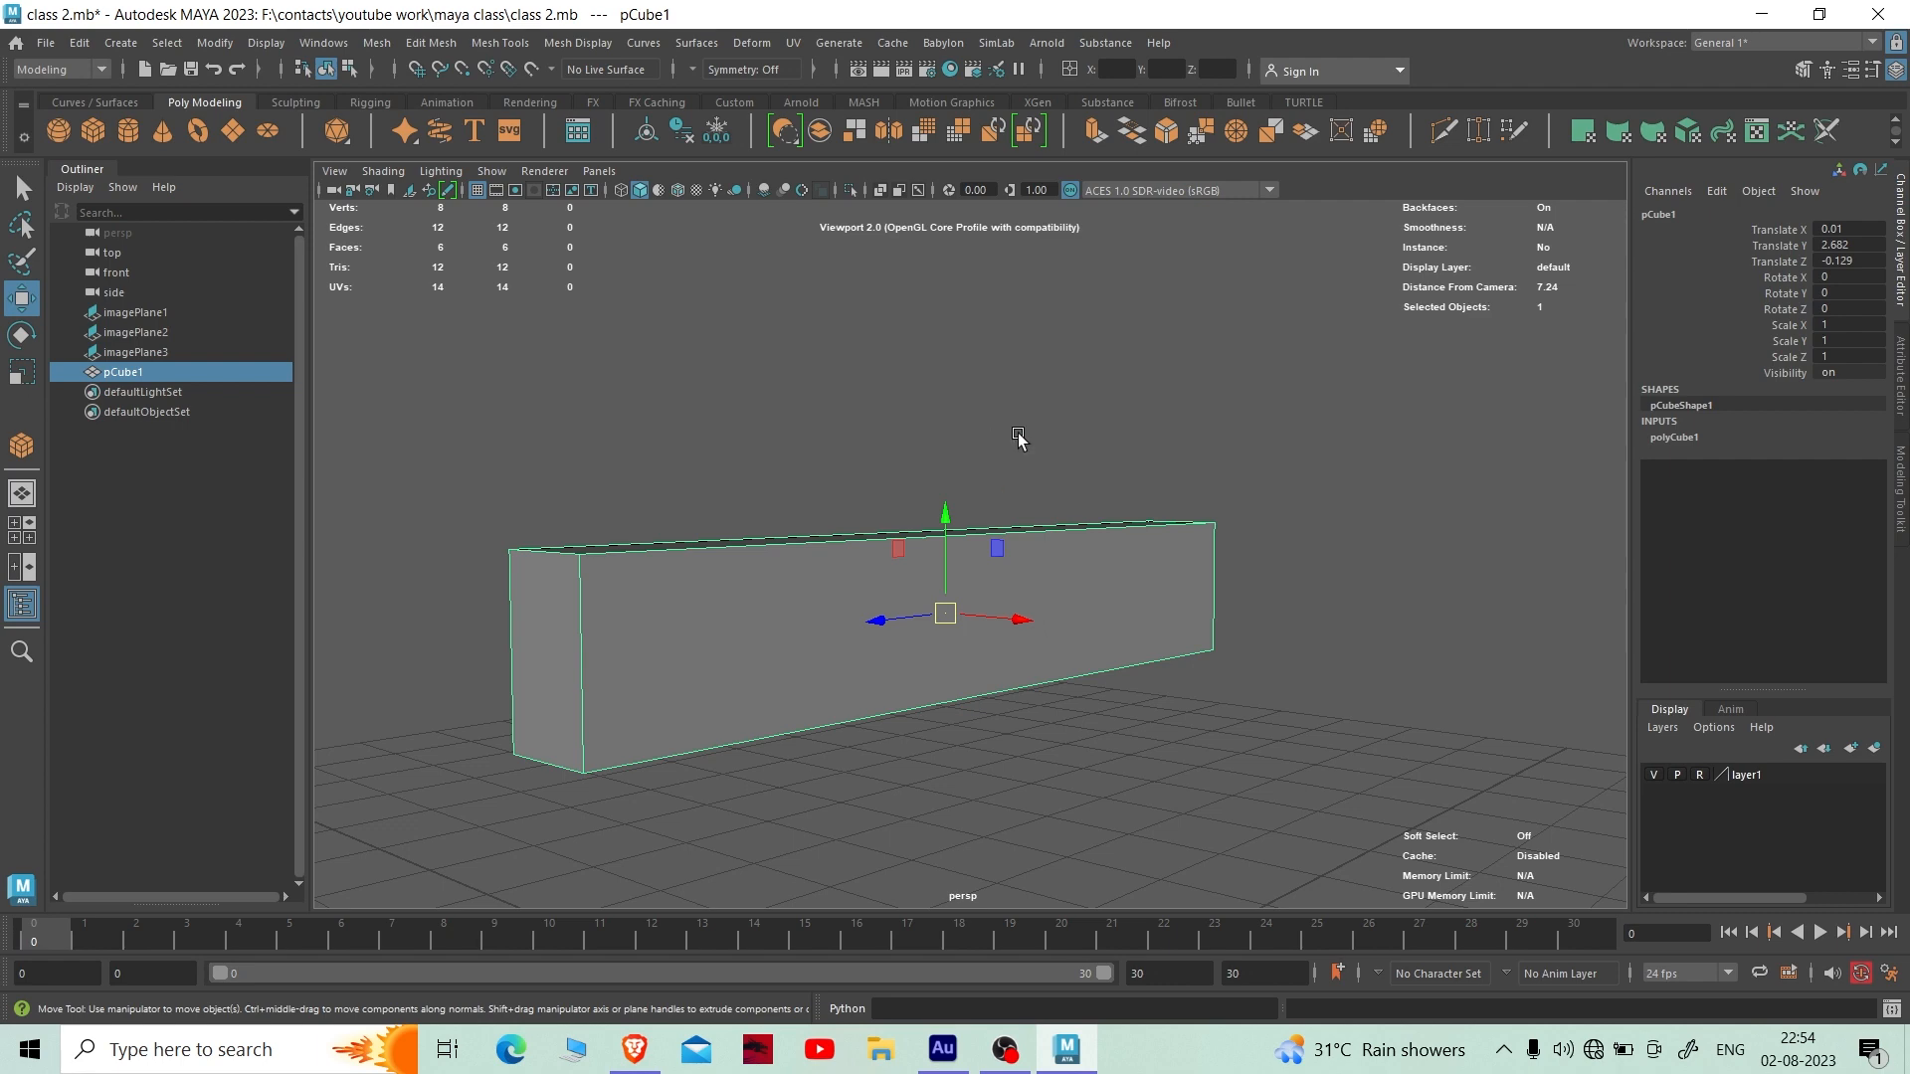
pyautogui.keyDown('alt'); pyautogui.moveTo(1018, 435); pyautogui.dragTo(1138, 569); pyautogui.keyUp('alt')
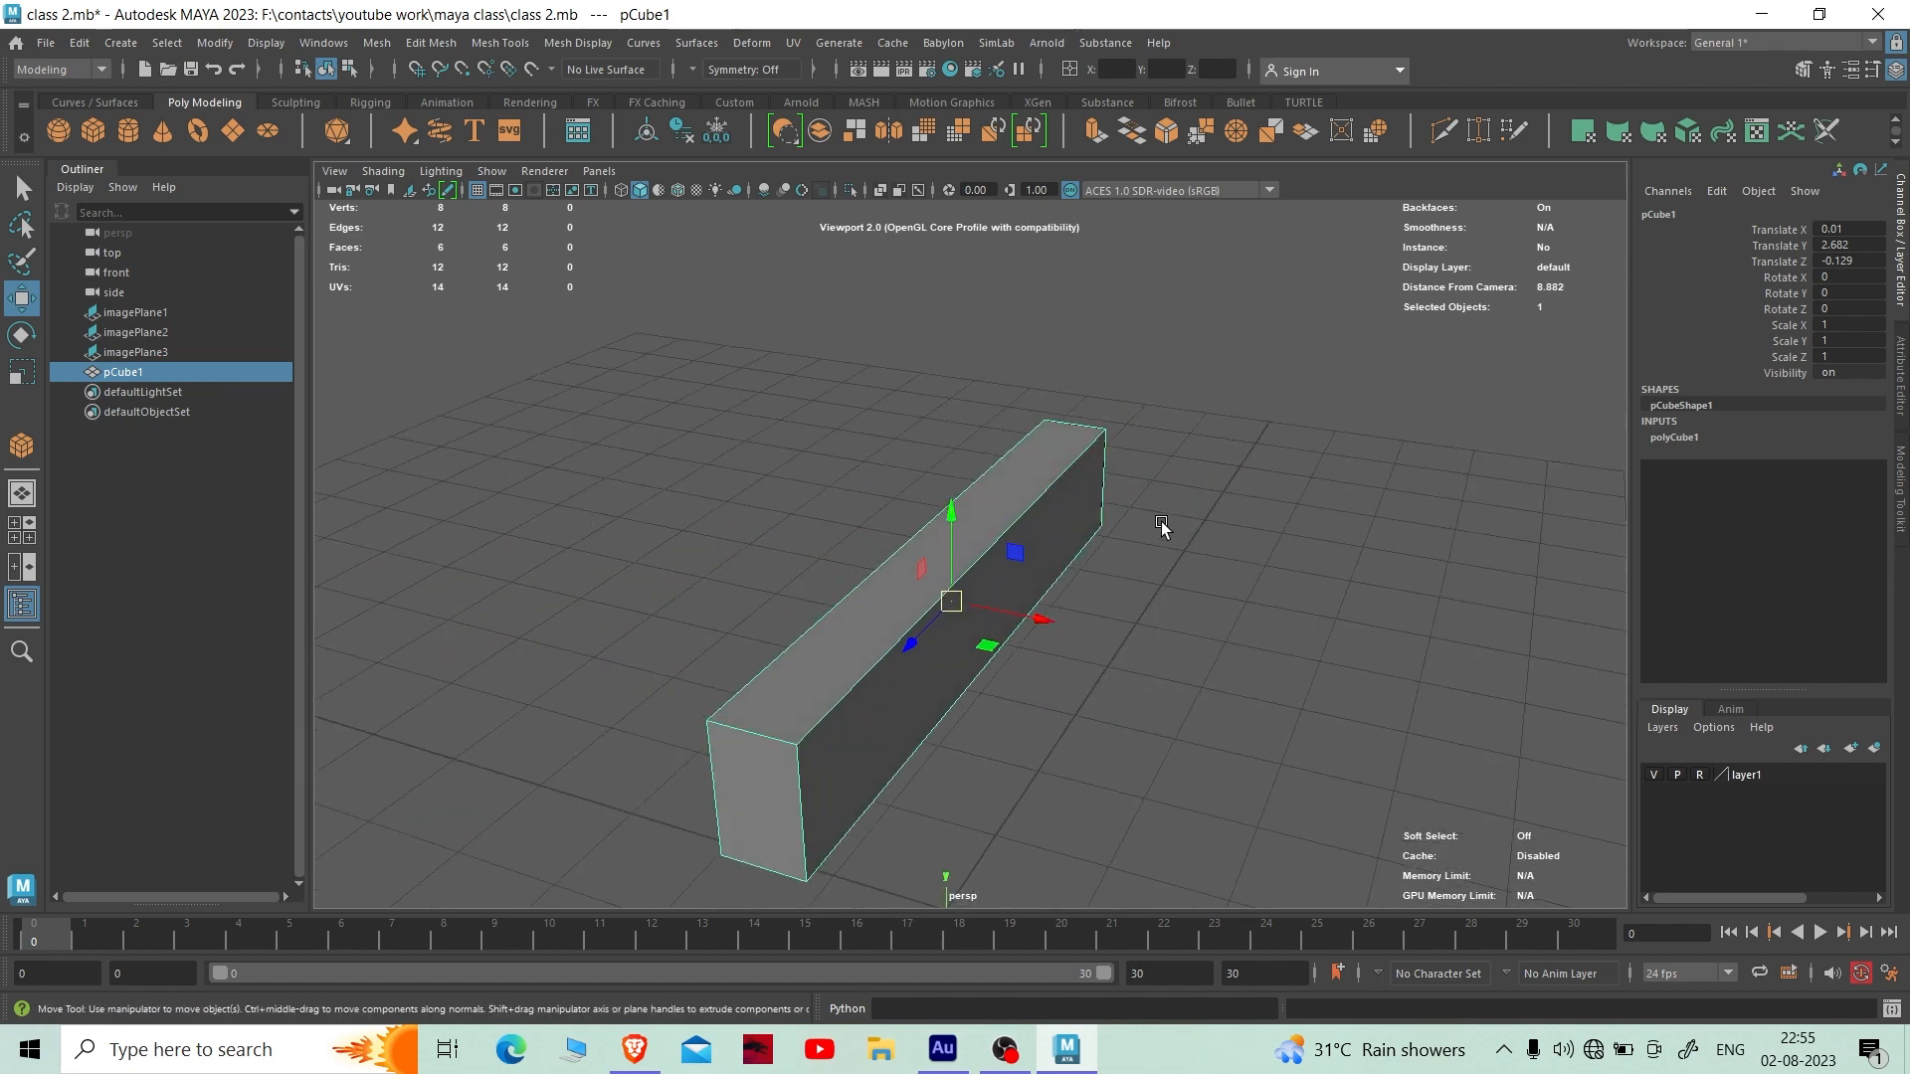
# - Examine pCube1 unselected from low and opposite angles in the perspective view, then select it again
pyautogui.rightClick(1190, 443)
pyautogui.click(1206, 485)
pyautogui.keyDown('alt'); pyautogui.moveTo(1206, 485); pyautogui.dragTo(834, 565); pyautogui.keyUp('alt')
pyautogui.click(1108, 557)
pyautogui.scroll(-4, 929, 593)
pyautogui.click(1150, 619)
pyautogui.scroll(5, 1141, 619)
pyautogui.scroll(-5, 1140, 617)
pyautogui.keyDown('alt'); pyautogui.moveTo(957, 700); pyautogui.dragTo(949, 598); pyautogui.keyUp('alt')
pyautogui.click(995, 559)
pyautogui.click(1030, 649)
pyautogui.scroll(5, 1035, 647)
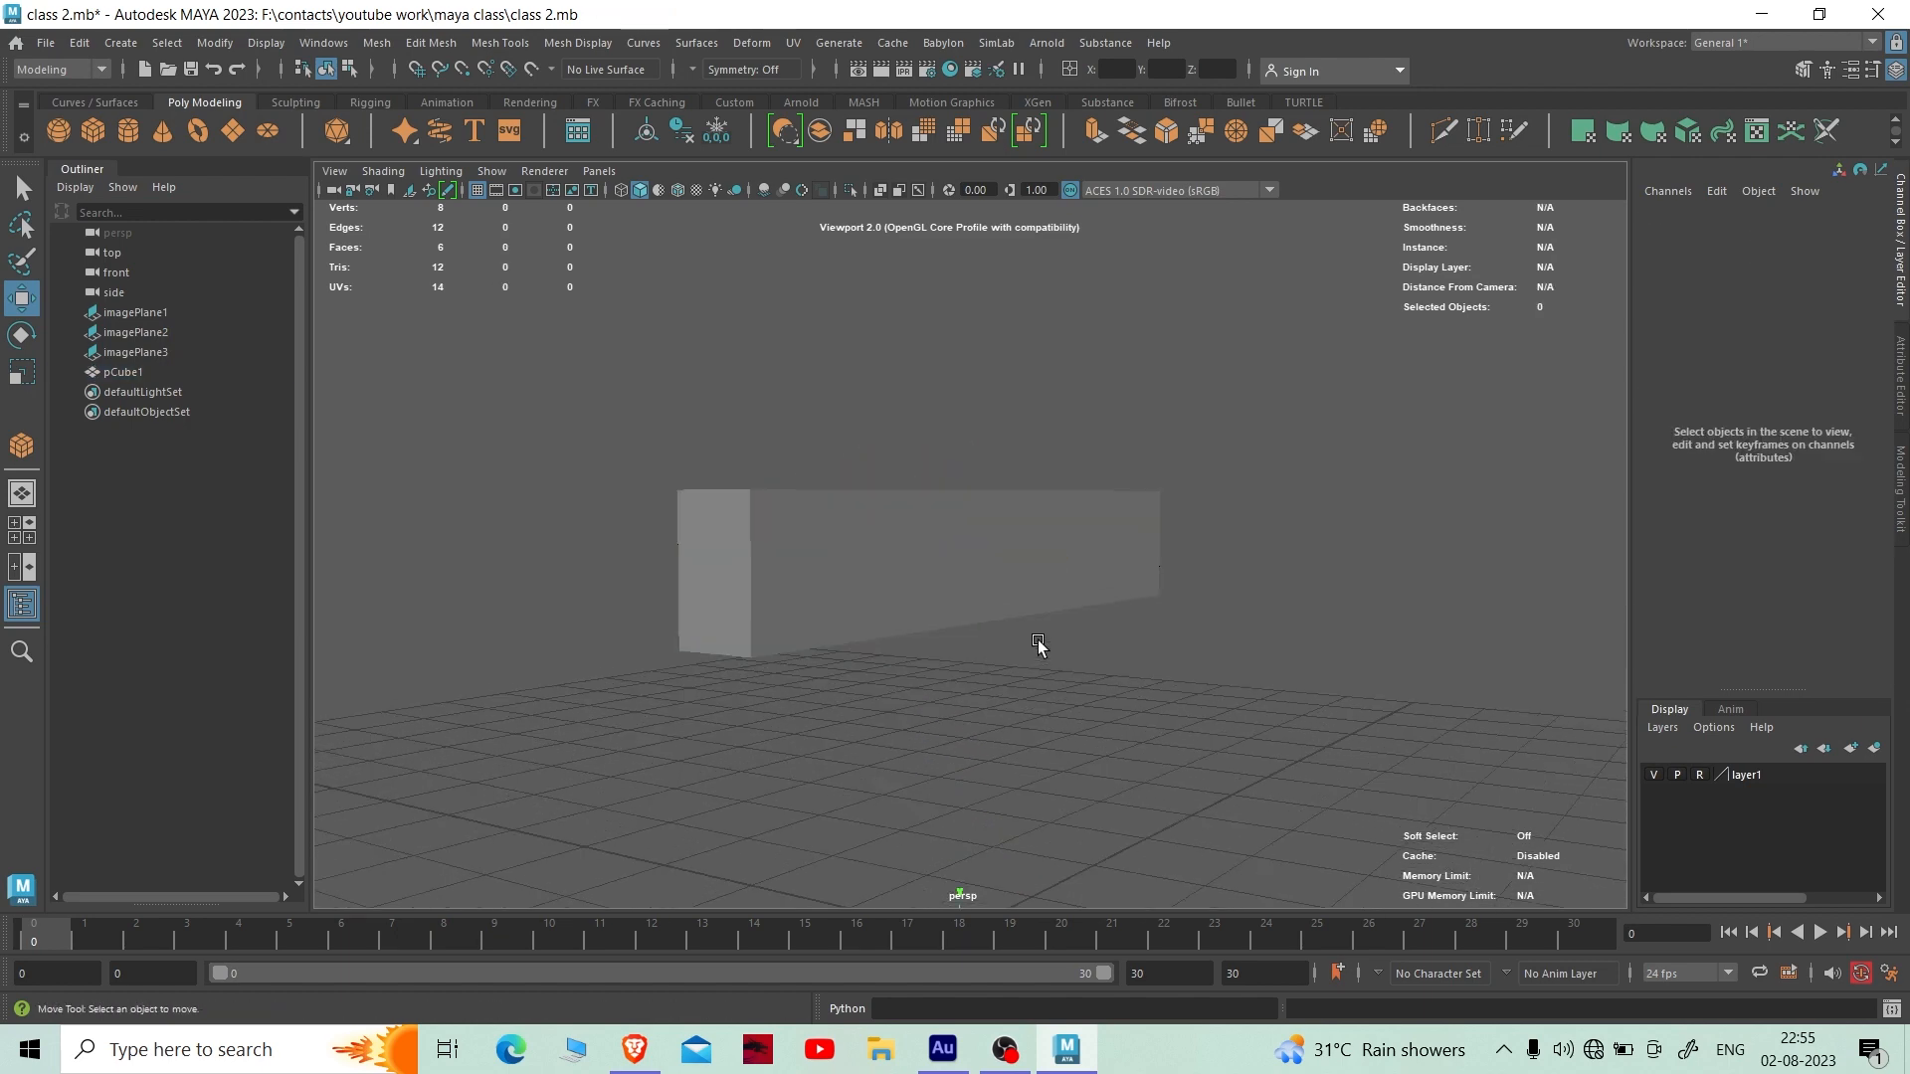
pyautogui.scroll(-5, 1099, 614)
pyautogui.keyDown('alt'); pyautogui.moveTo(1283, 609); pyautogui.dragTo(1203, 657); pyautogui.keyUp('alt')
pyautogui.keyDown('alt'); pyautogui.moveTo(888, 589); pyautogui.dragTo(989, 627, button='middle'); pyautogui.keyUp('alt')
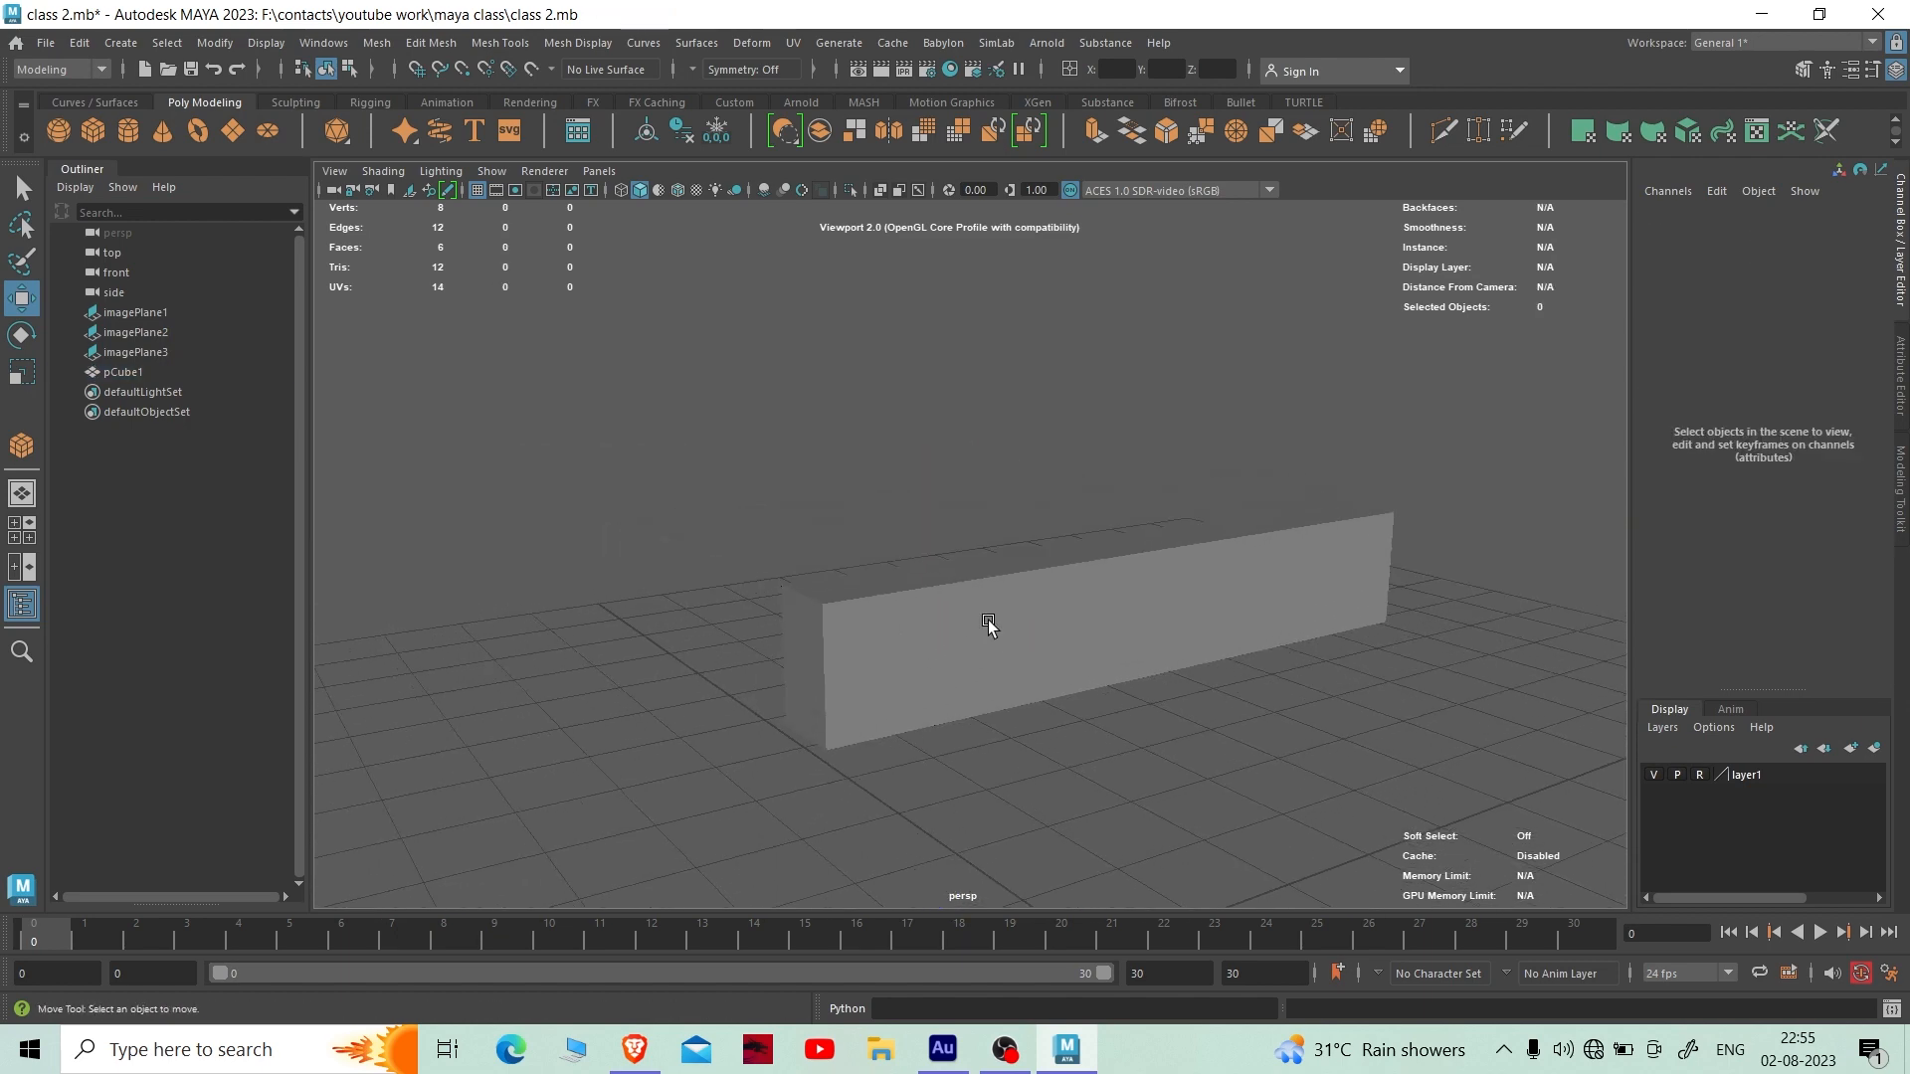
pyautogui.click(958, 622)
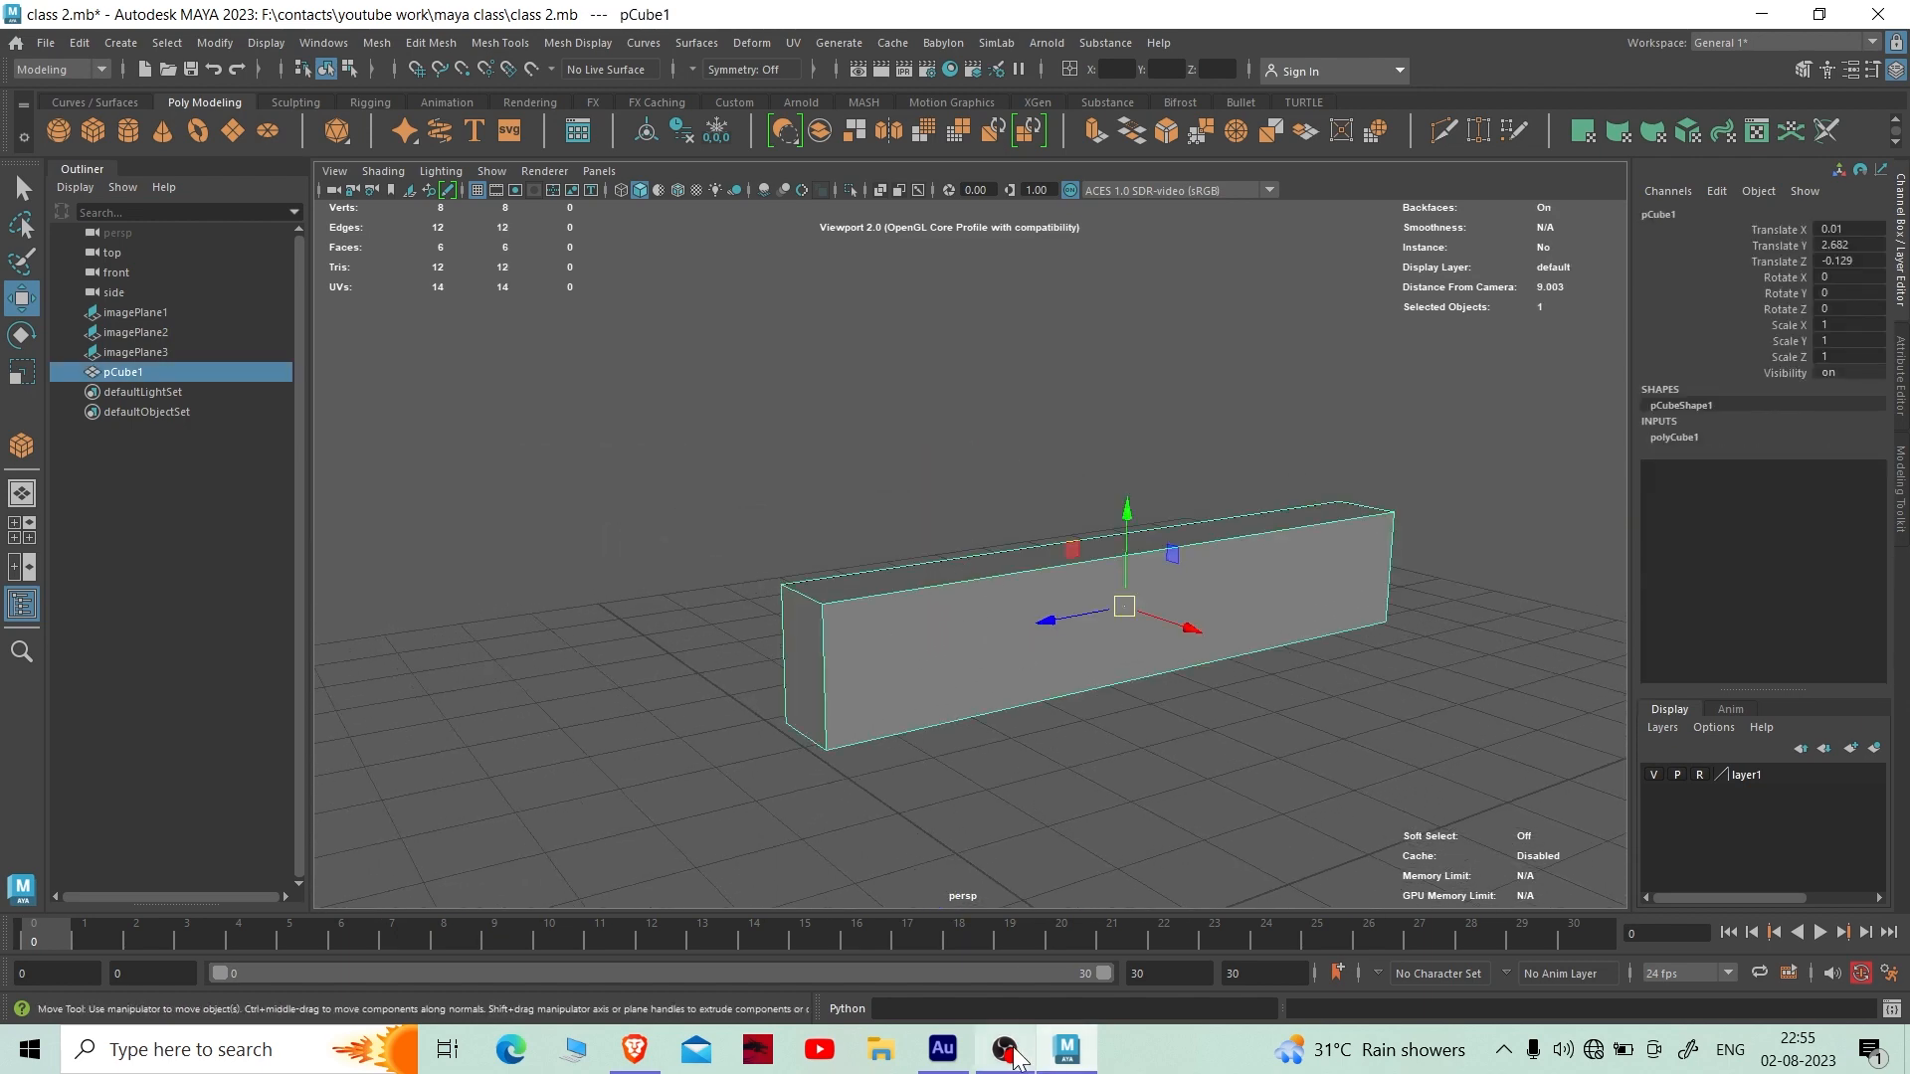
pyautogui.click(1005, 1049)
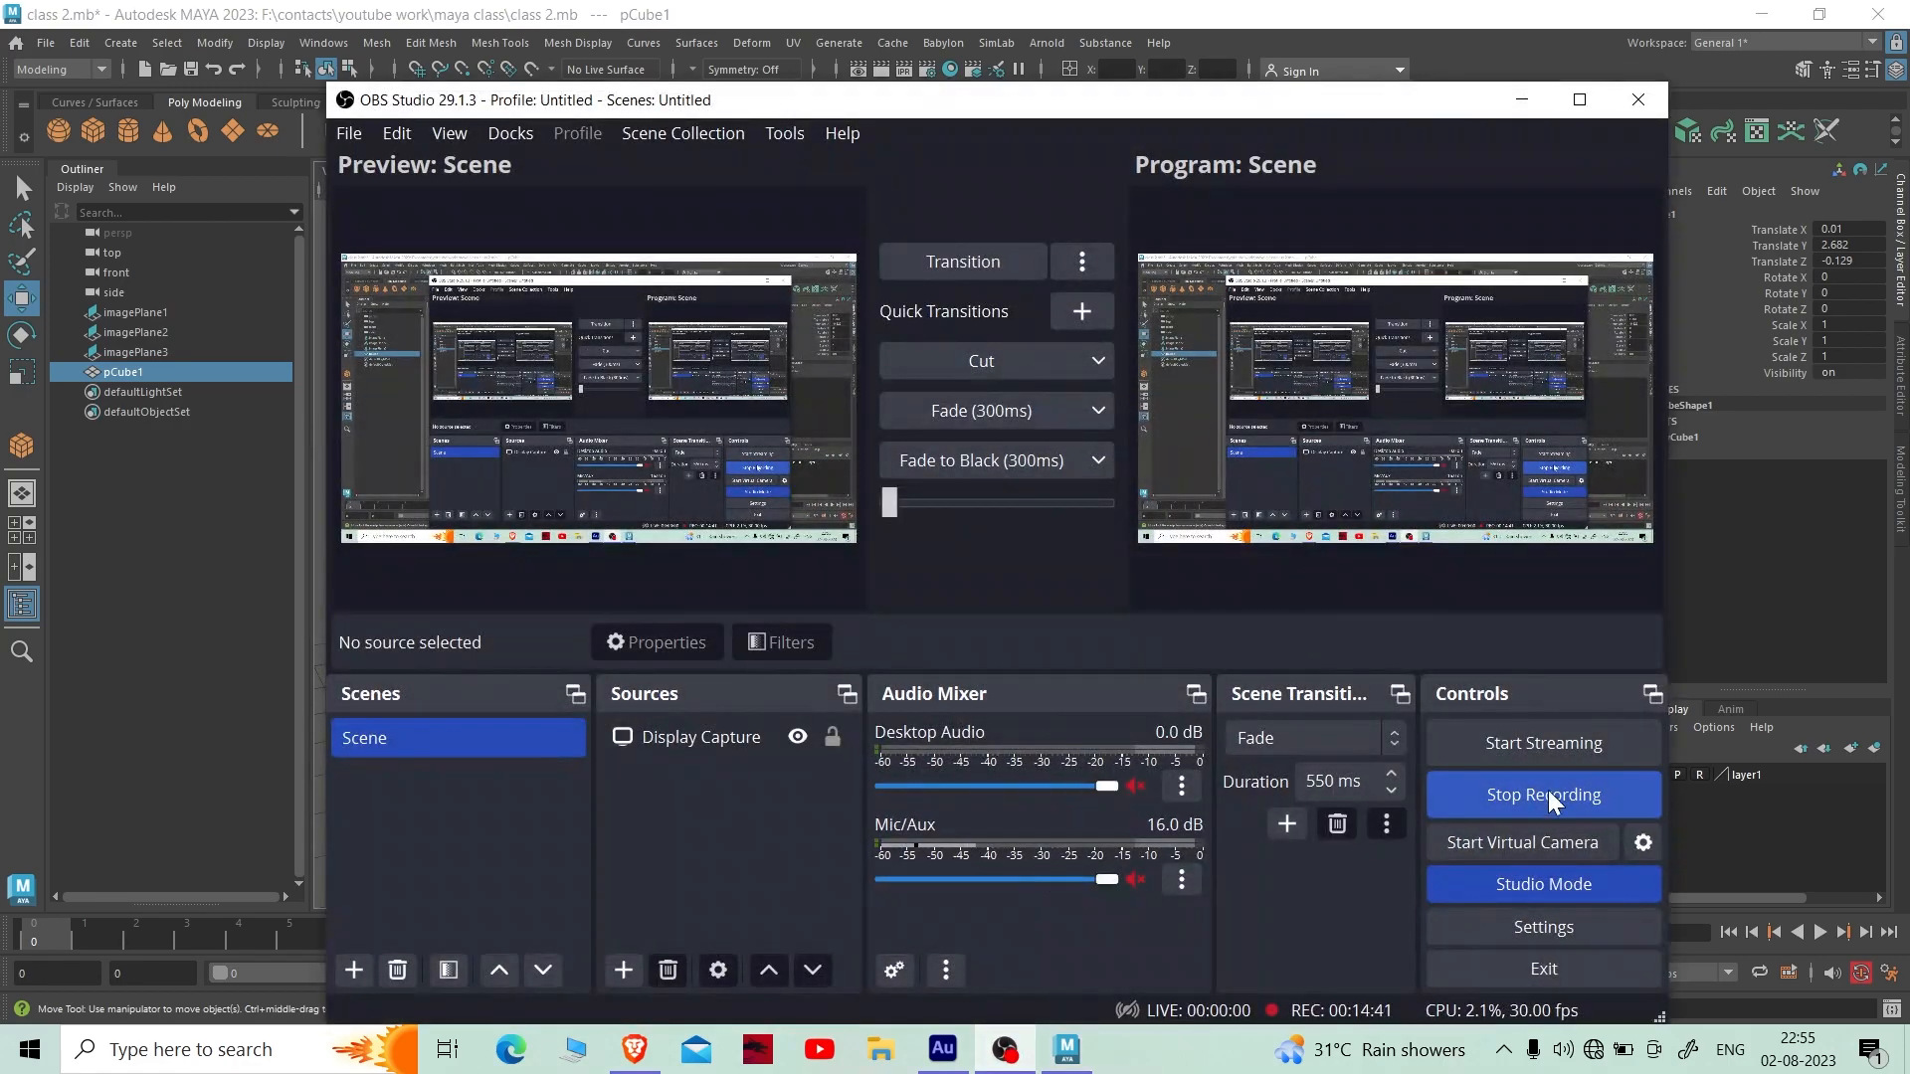